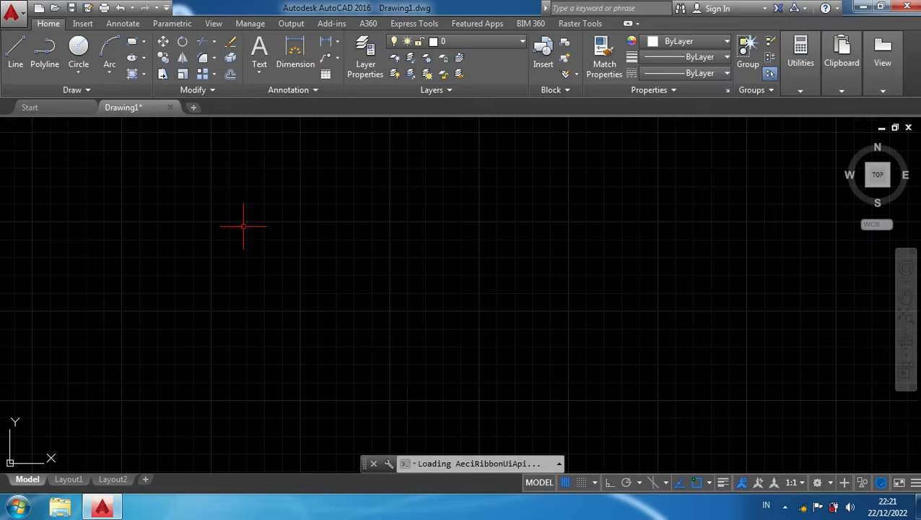
Create a new layer named "As" in the layer manager and set its colour to orange, index 30
text(LA)
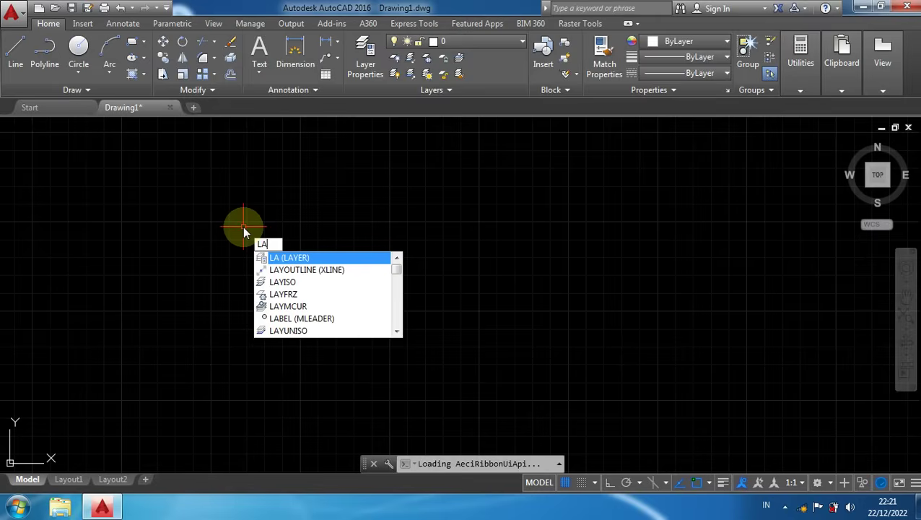
key(Return)
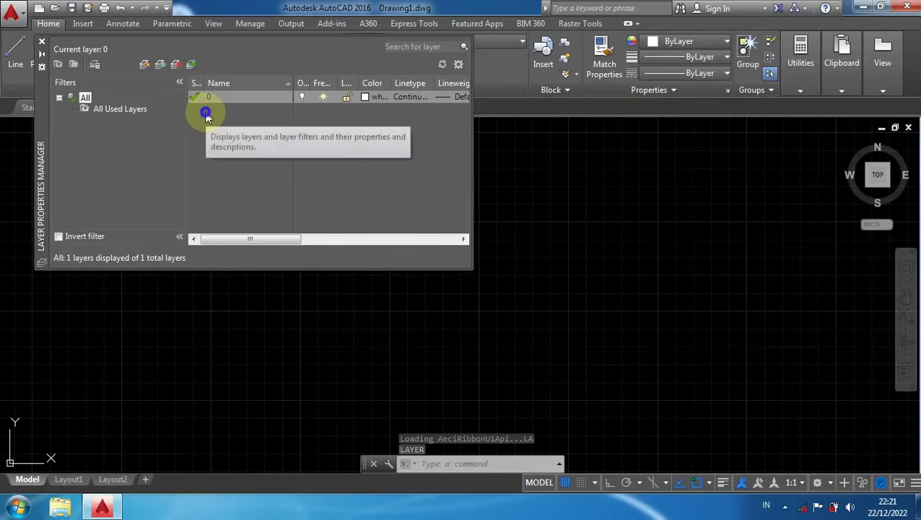
right_click(205, 114)
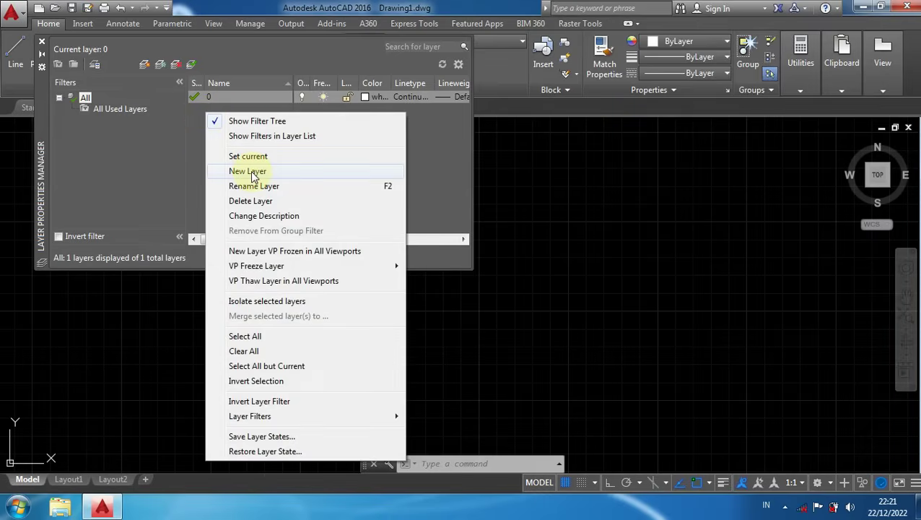
click(249, 171)
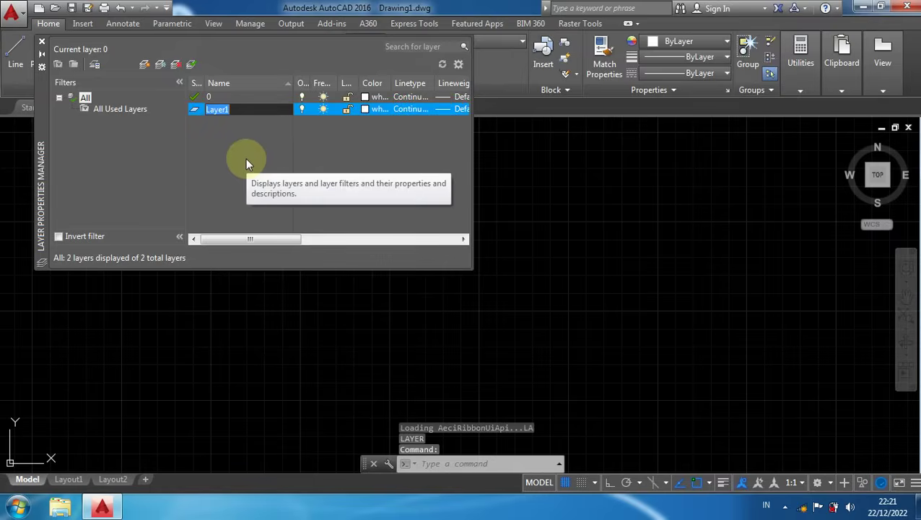
text(As)
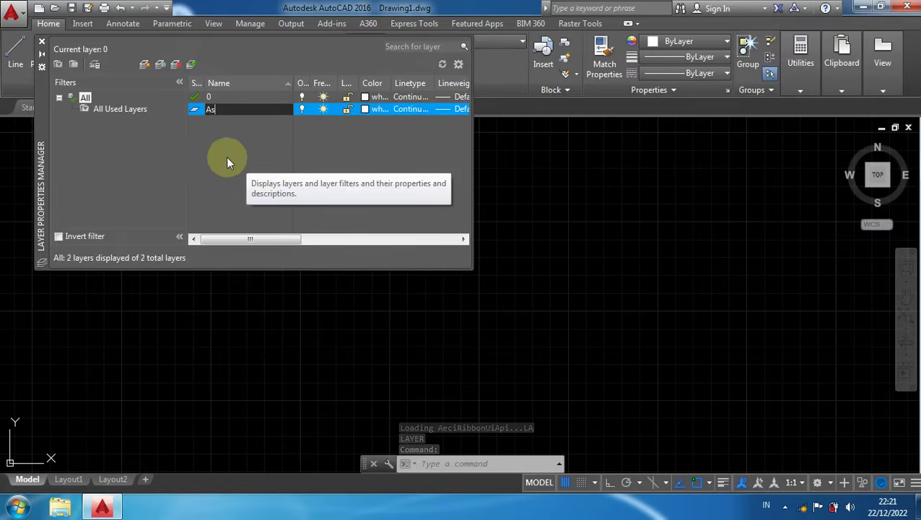
click(364, 109)
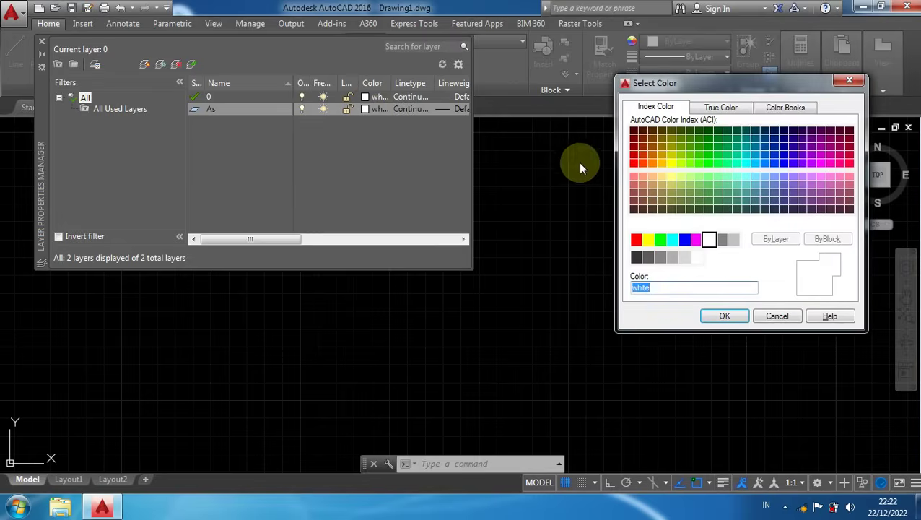
click(652, 163)
click(724, 316)
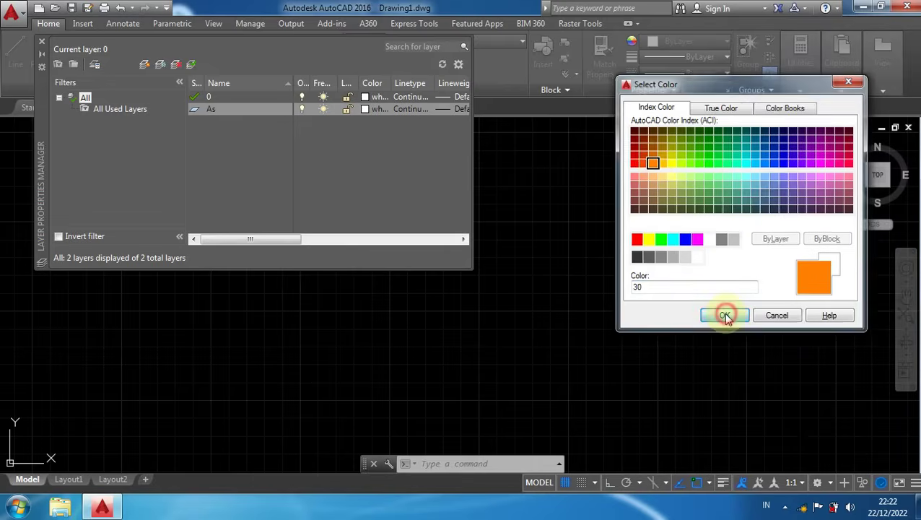
click(227, 160)
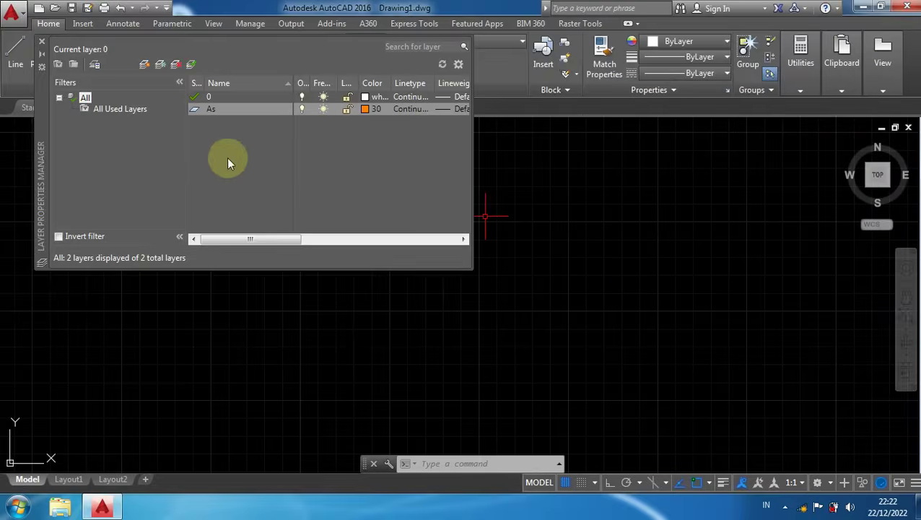
Add a layer named "Dinding & Kolom" and set its colour to green, index 70
right_click(193, 128)
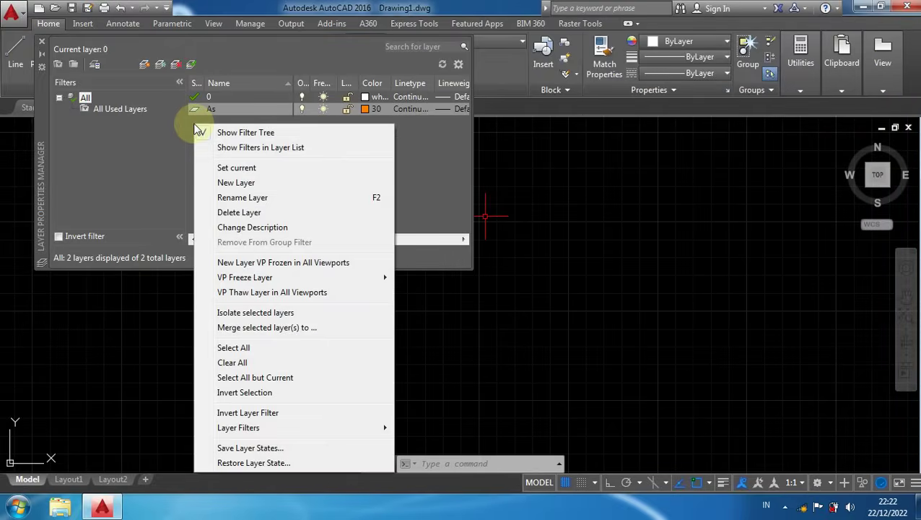
click(235, 184)
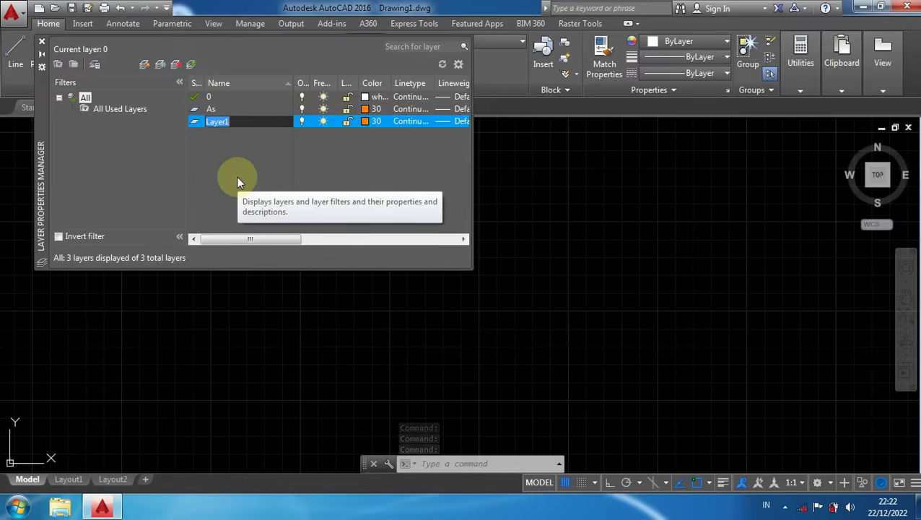
text(Dindin)
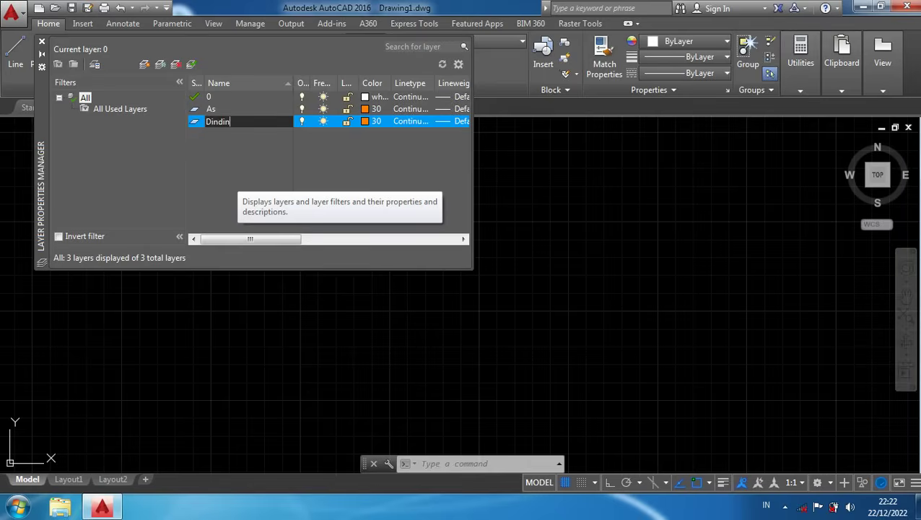
text(g & Kolom)
click(366, 121)
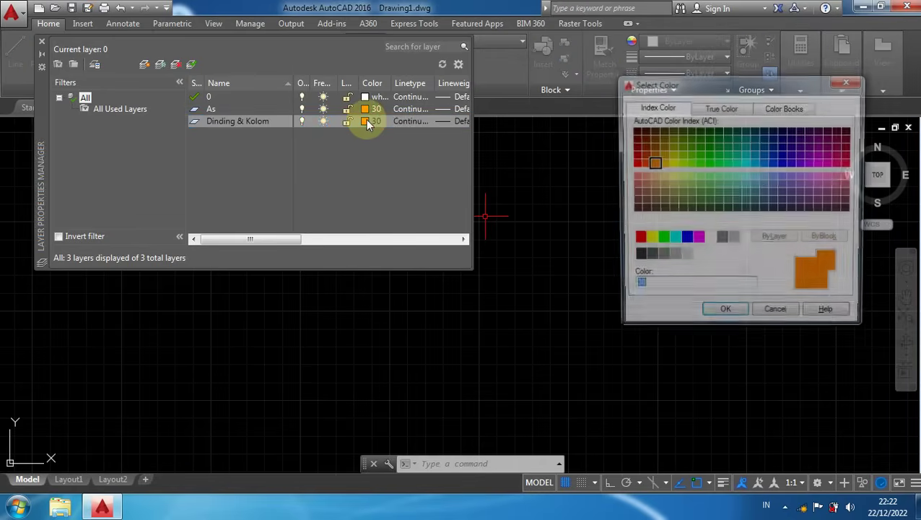
click(690, 165)
click(725, 317)
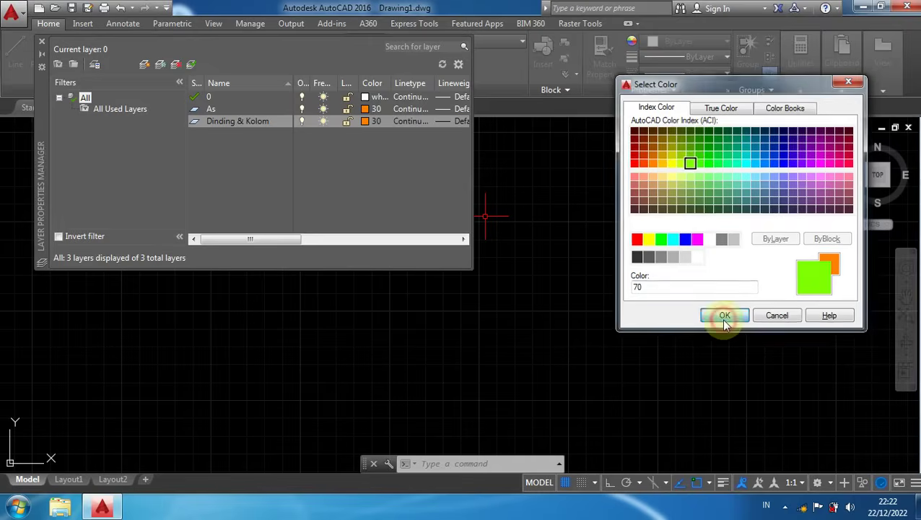
Add a layer named "Pintu & Jendela" and set its colour to yellow, index 50
right_click(199, 137)
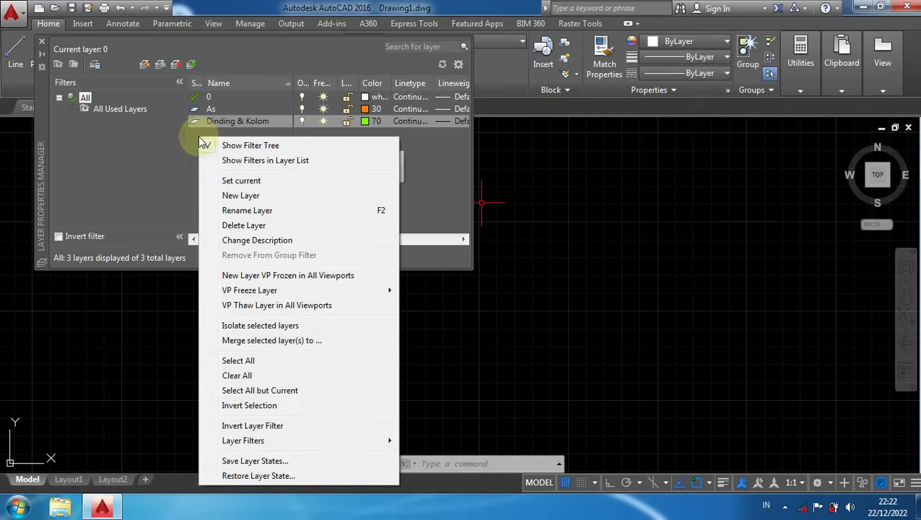
click(240, 196)
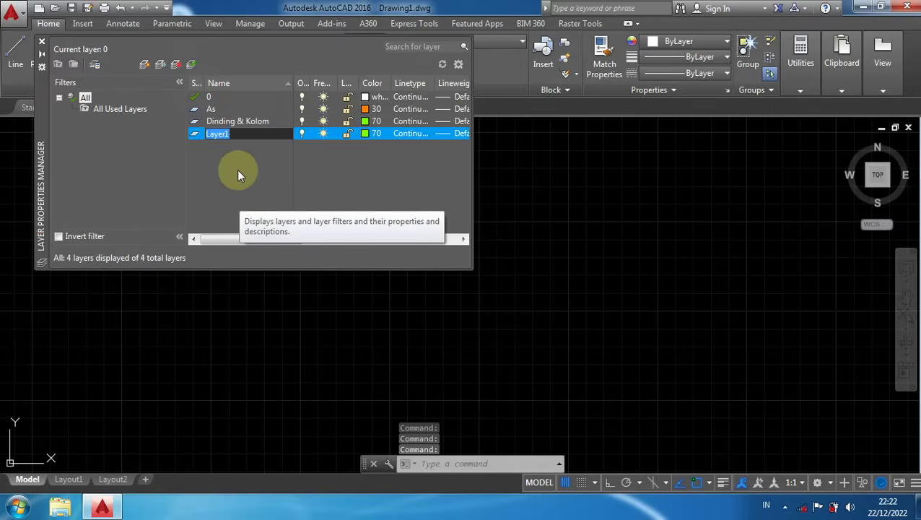
text(Pi)
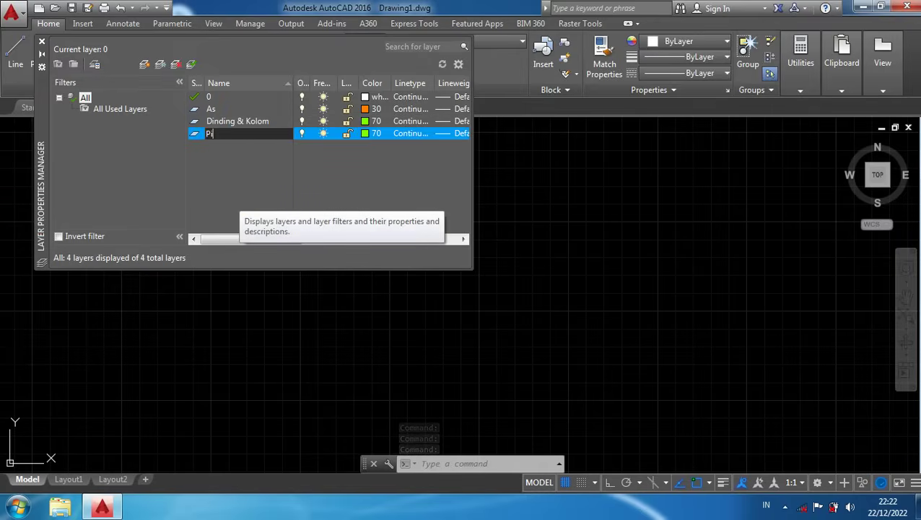
text(ntu )
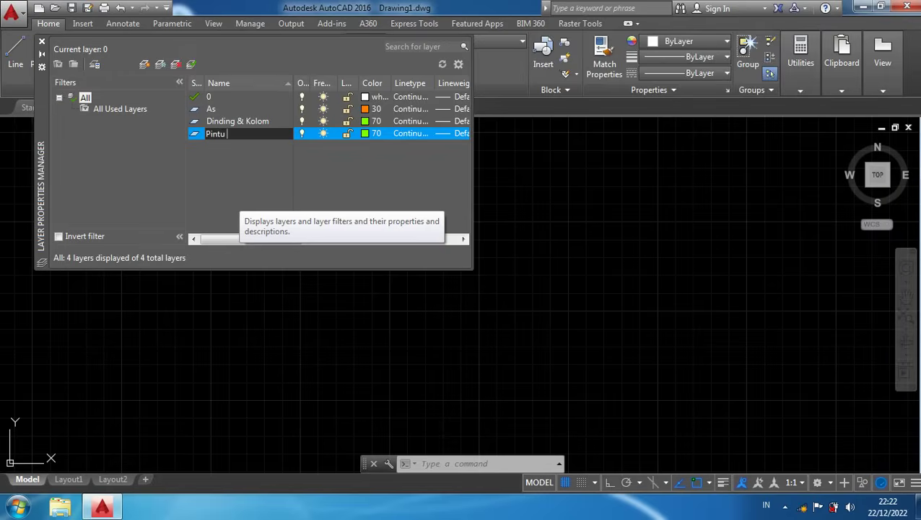
text(& Jendela)
click(365, 133)
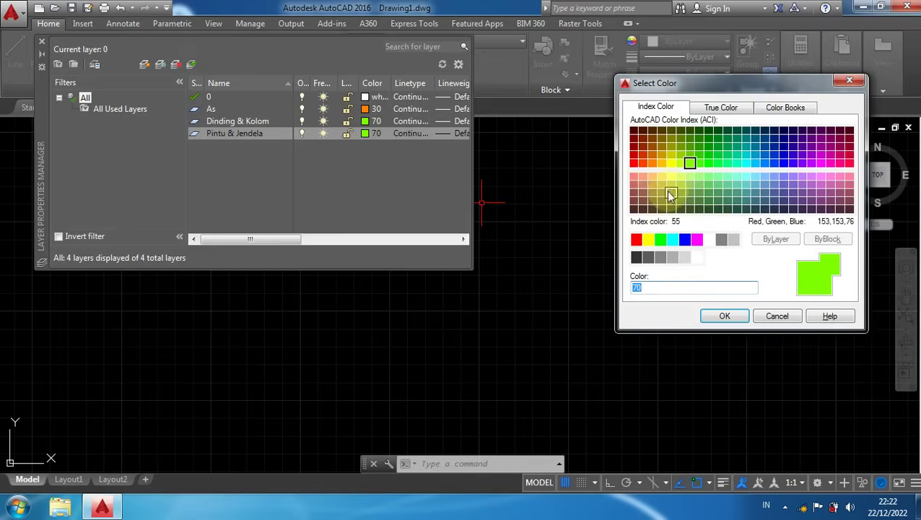
click(671, 163)
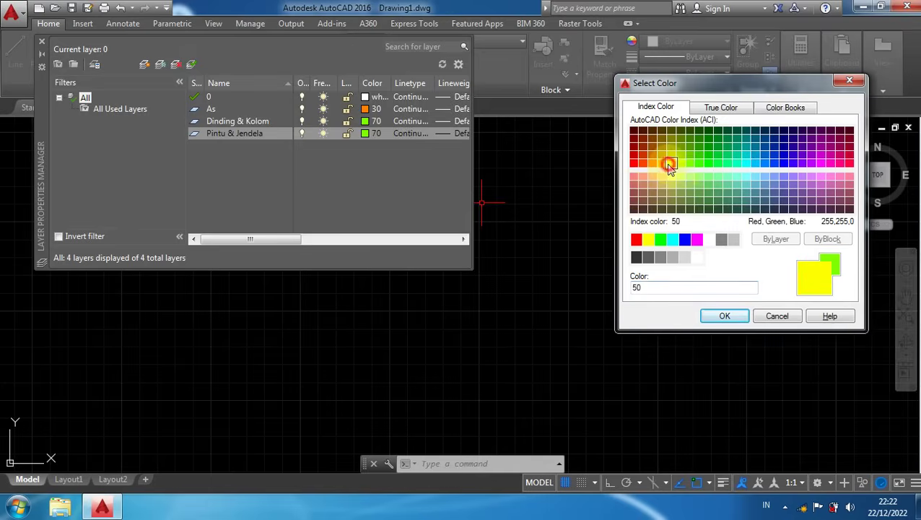
click(725, 316)
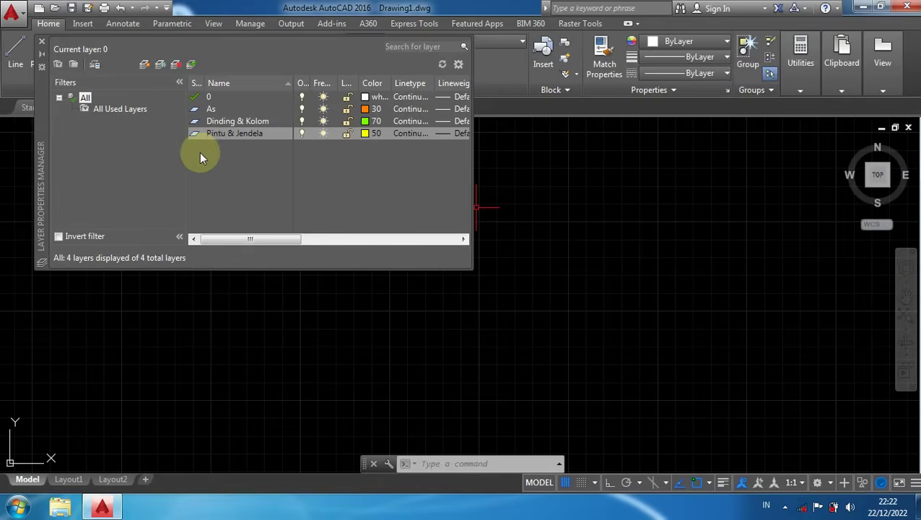
Add a layer named "Peralatan Rumah" and set its colour to light brown, index 33
right_click(200, 148)
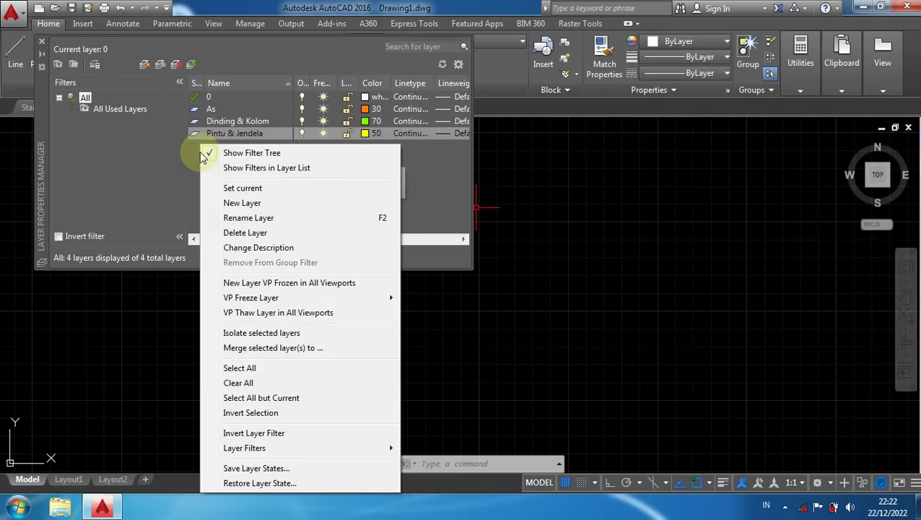
click(241, 203)
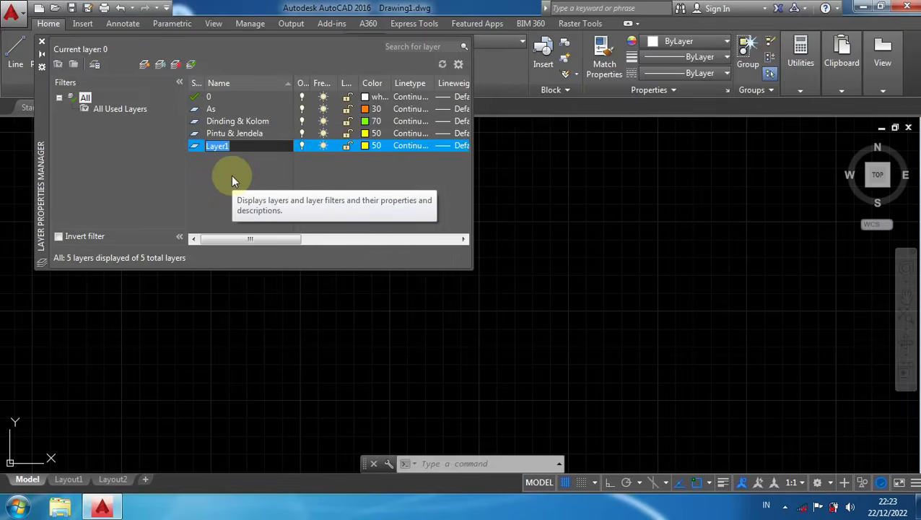
text(Peralatan Rumah)
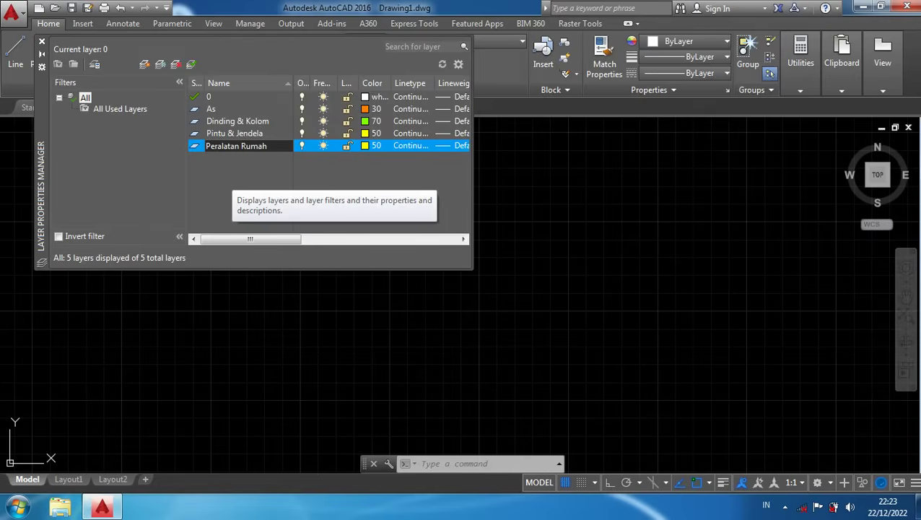
click(365, 145)
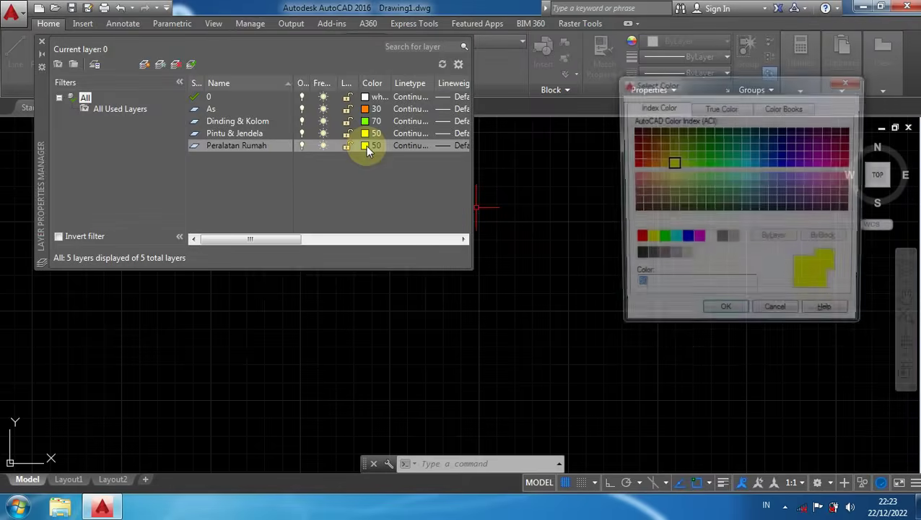
click(651, 185)
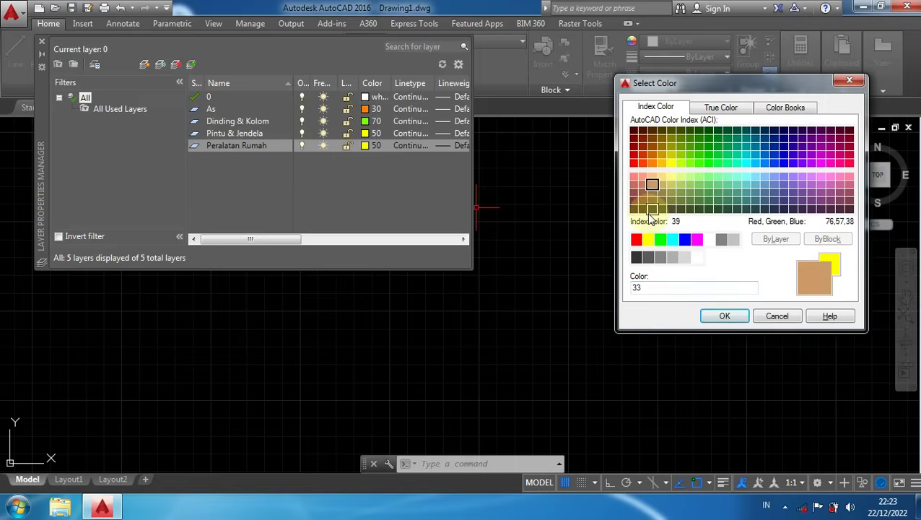
click(733, 316)
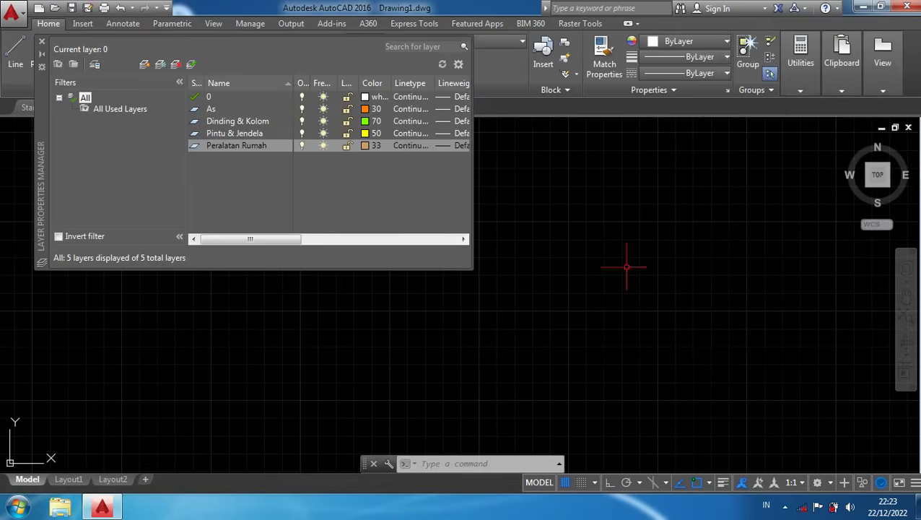
Add a layer named "Teks" and set its colour to white
right_click(206, 162)
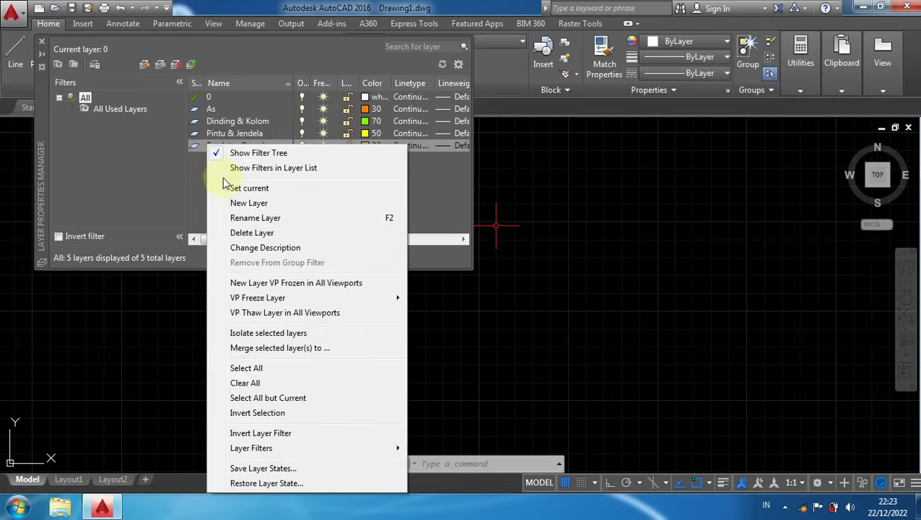
click(250, 203)
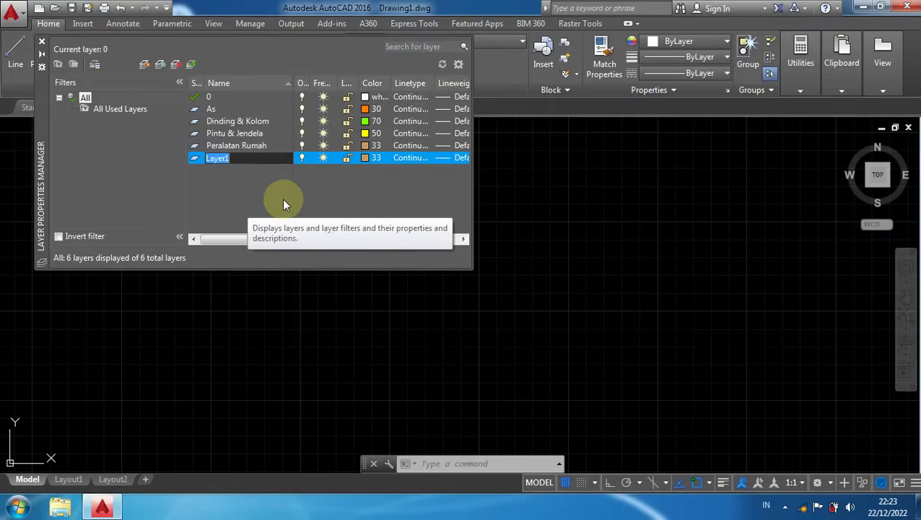
text(Teks)
click(365, 156)
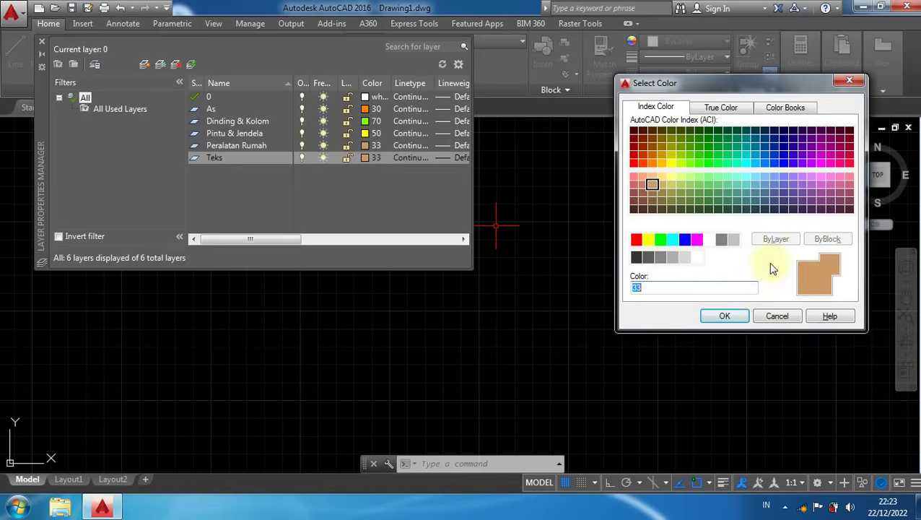
click(709, 240)
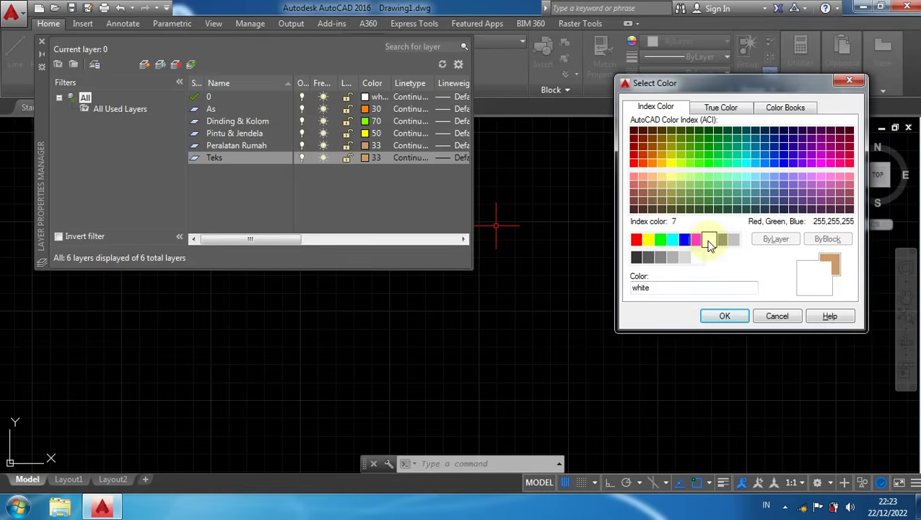
click(722, 317)
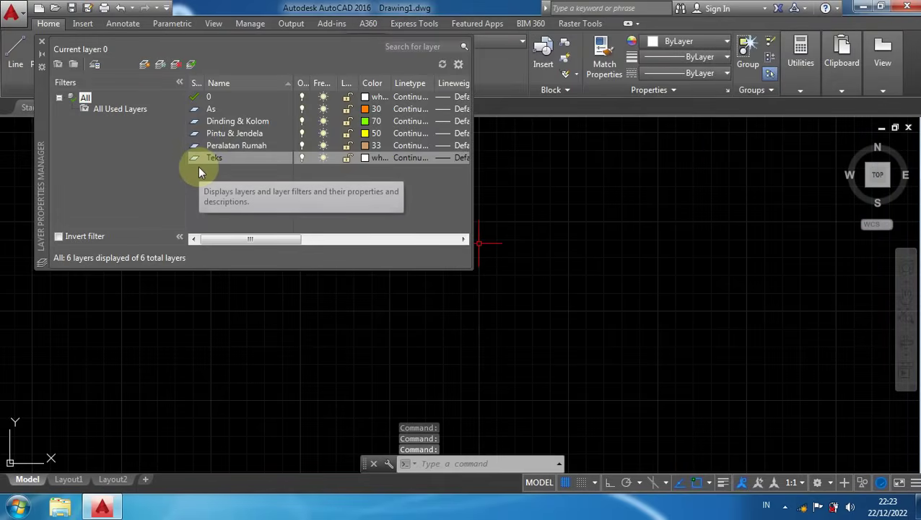
Add a layer named "Dimensi", leave its colour white, and close the layer manager
right_click(199, 166)
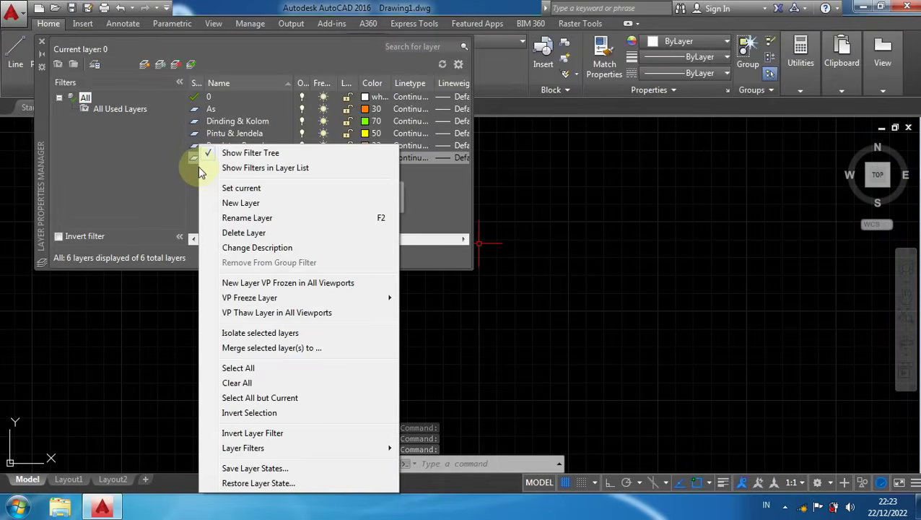
click(246, 204)
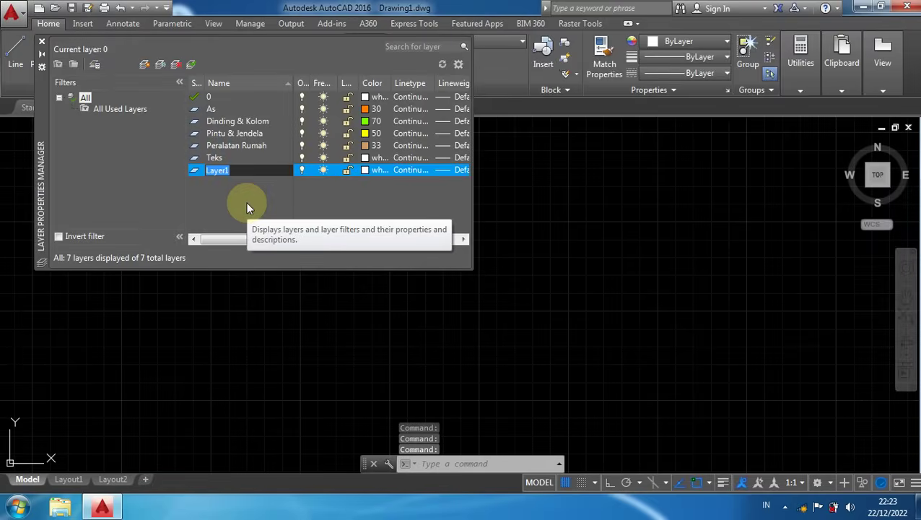
text(Dimensi)
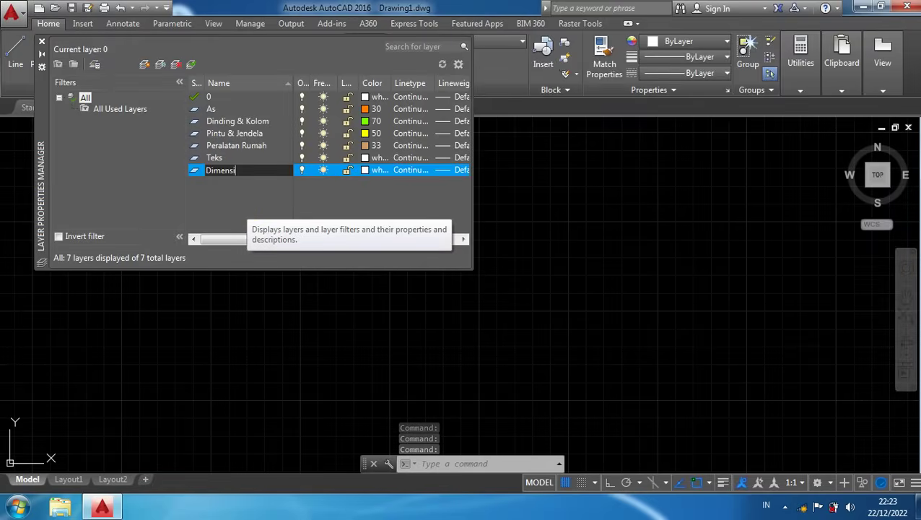
key(Return)
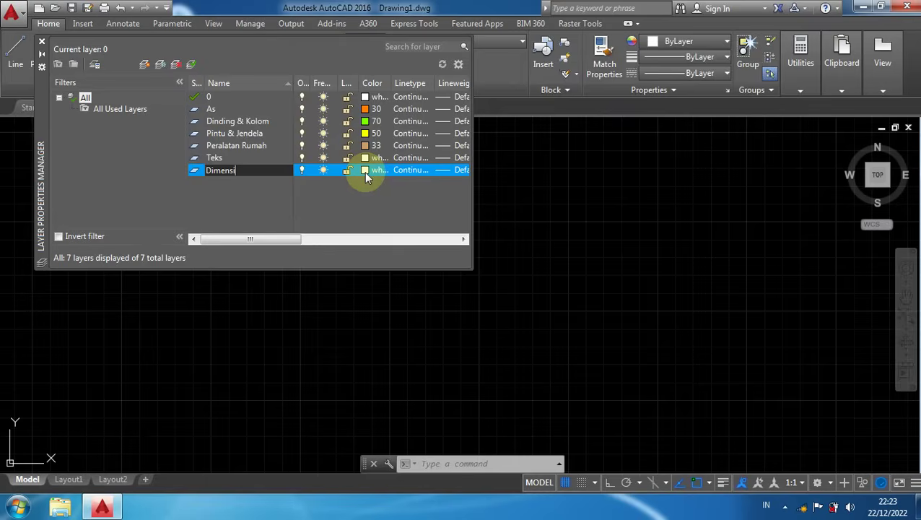
key(Return)
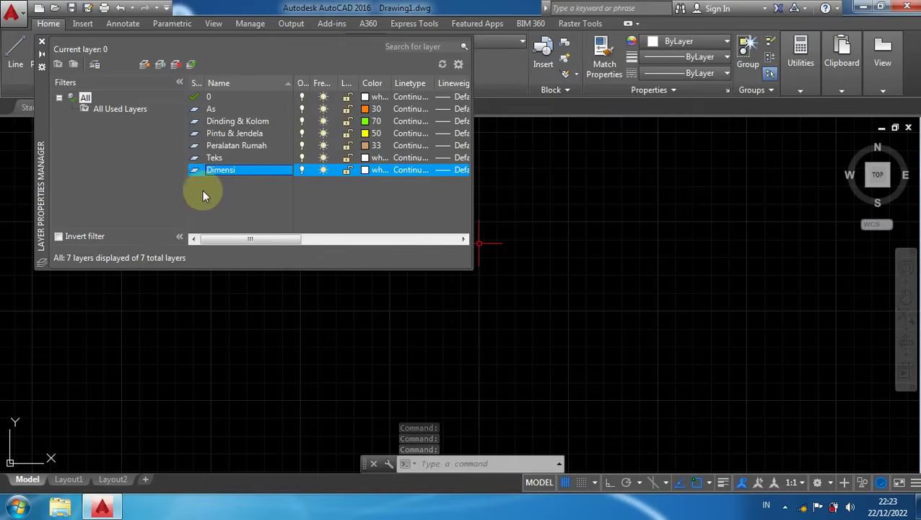
click(42, 47)
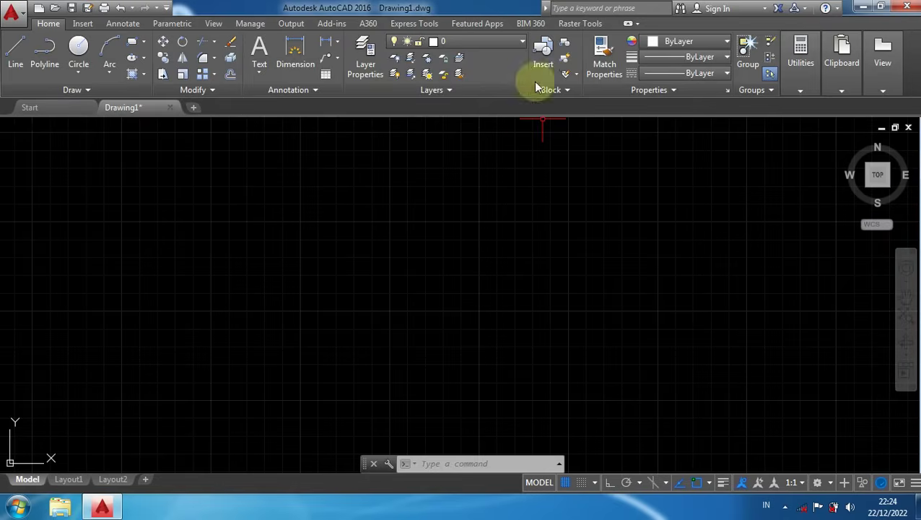
Make the "As" layer current and draw a rectangle 8000 wide and 10000 high in the empty drawing area
click(493, 41)
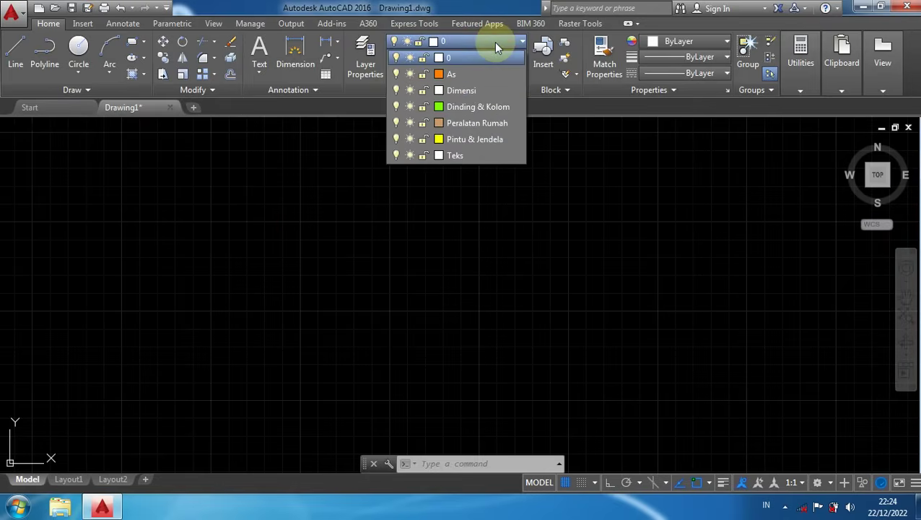
click(451, 74)
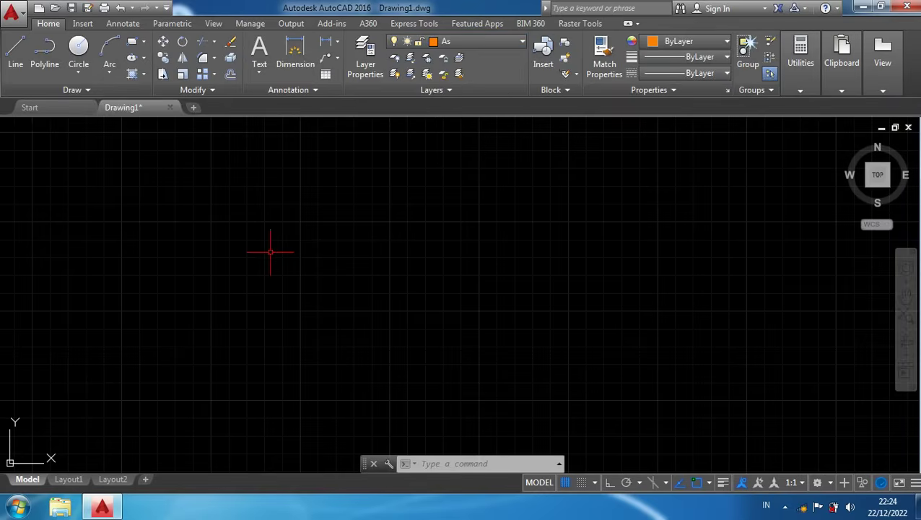
text(rec)
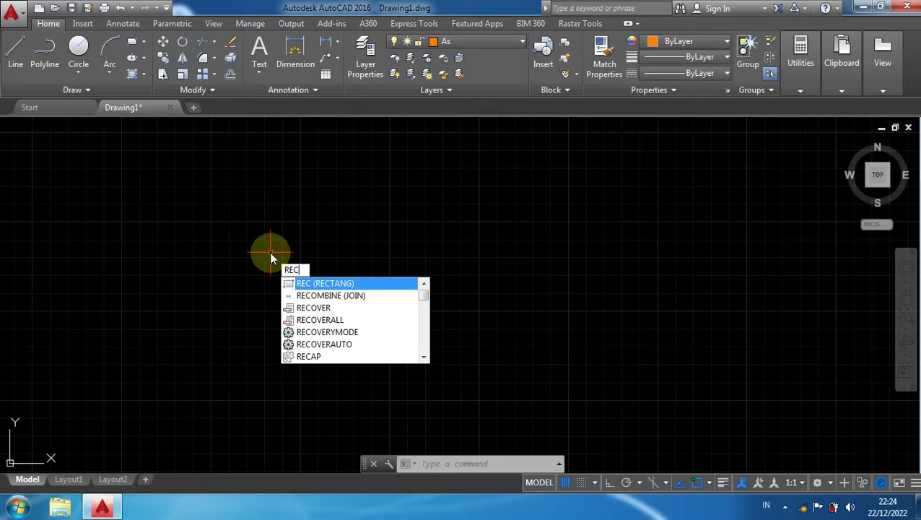
key(Return)
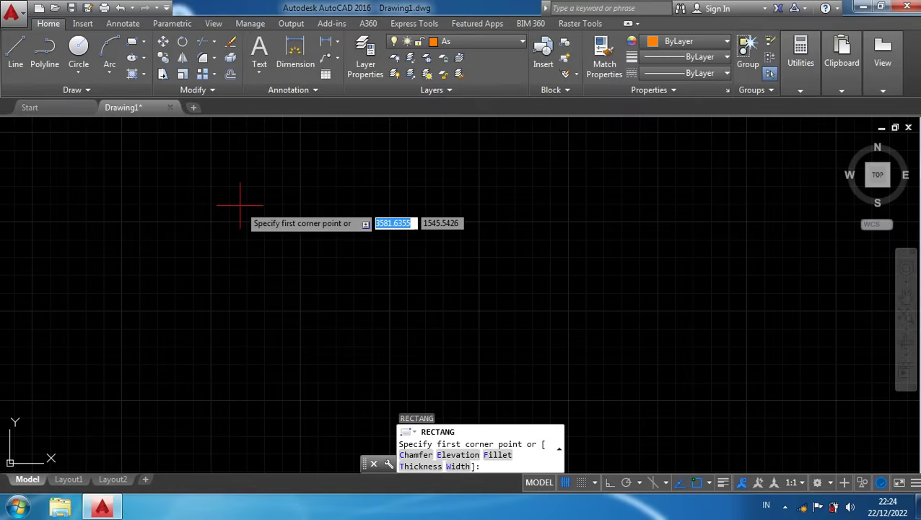
click(240, 205)
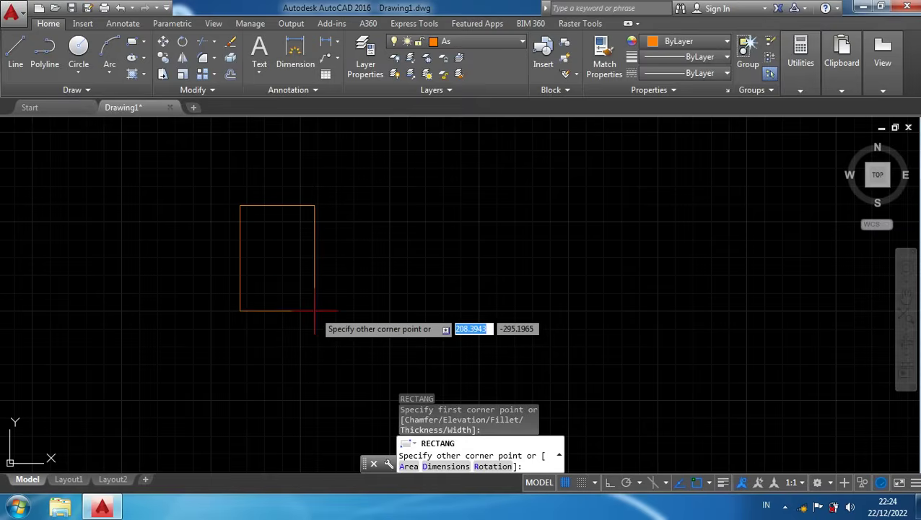
text(8000)
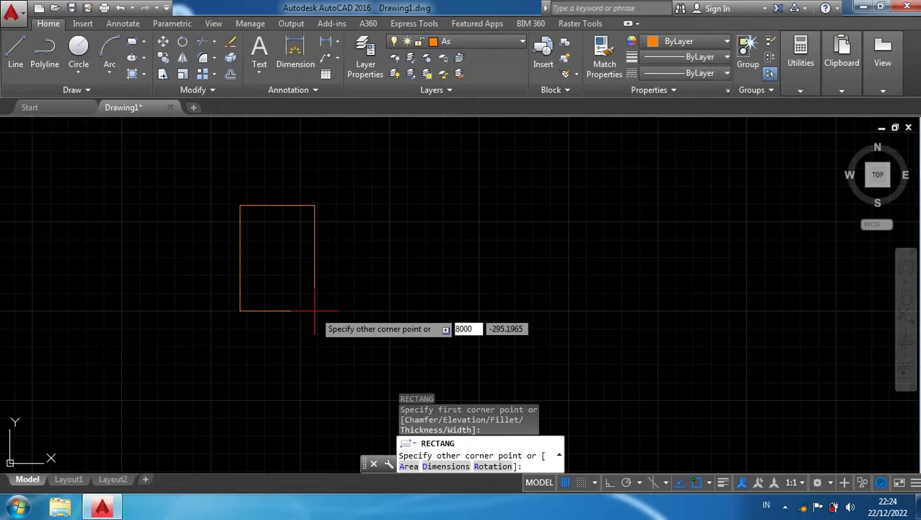
key(Tab)
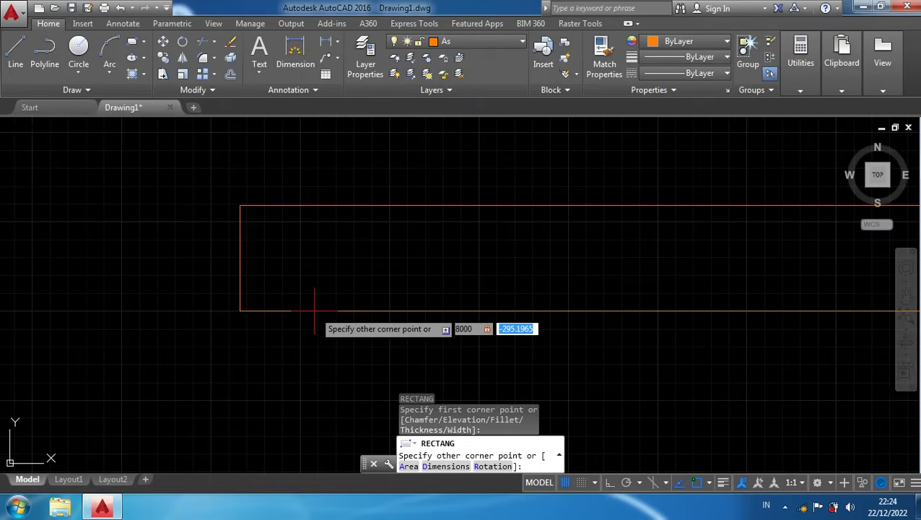
text(10)
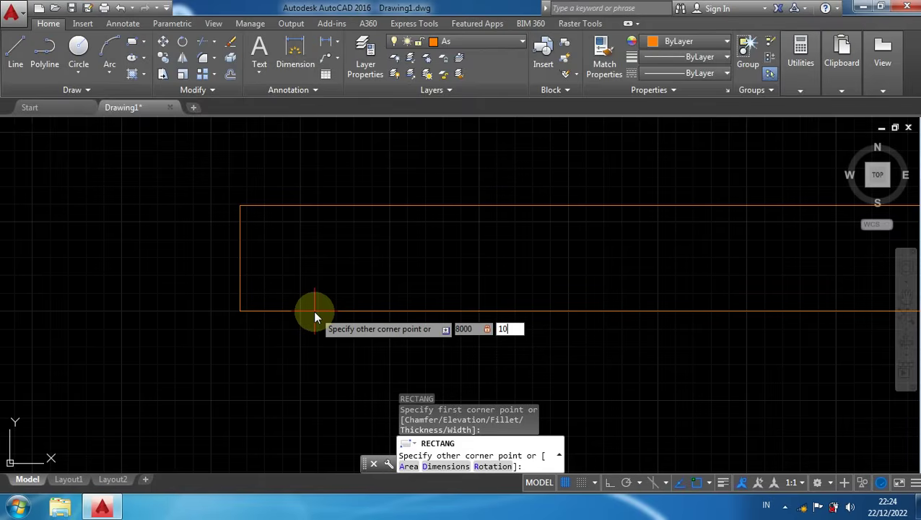
text(000)
key(Return)
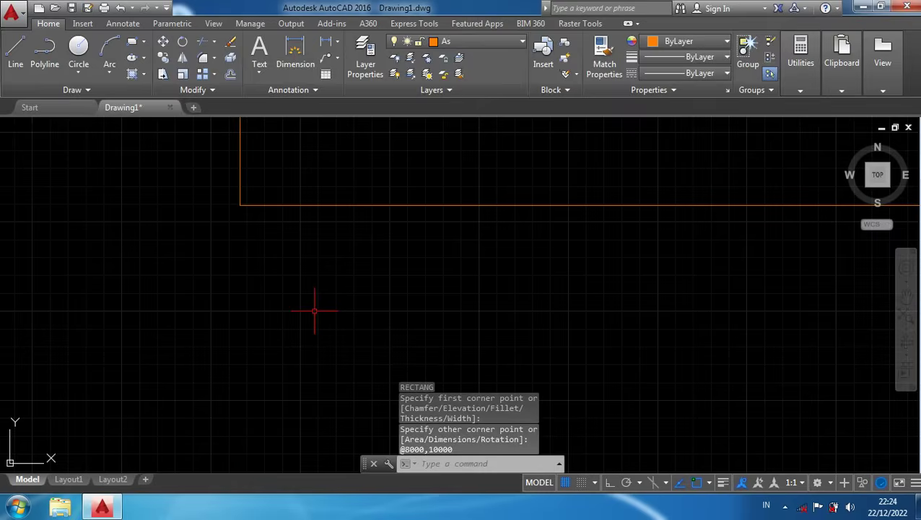
Explode the rectangle into separate lines and check that its upper and left edges can be selected individually
scroll(314, 312, down, 6)
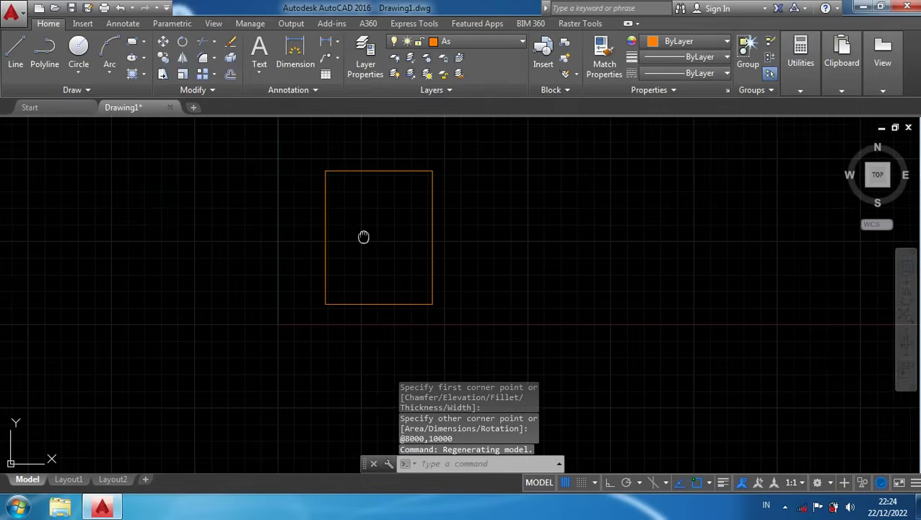
middle_drag(363, 237, 371, 242)
scroll(368, 242, up, 2)
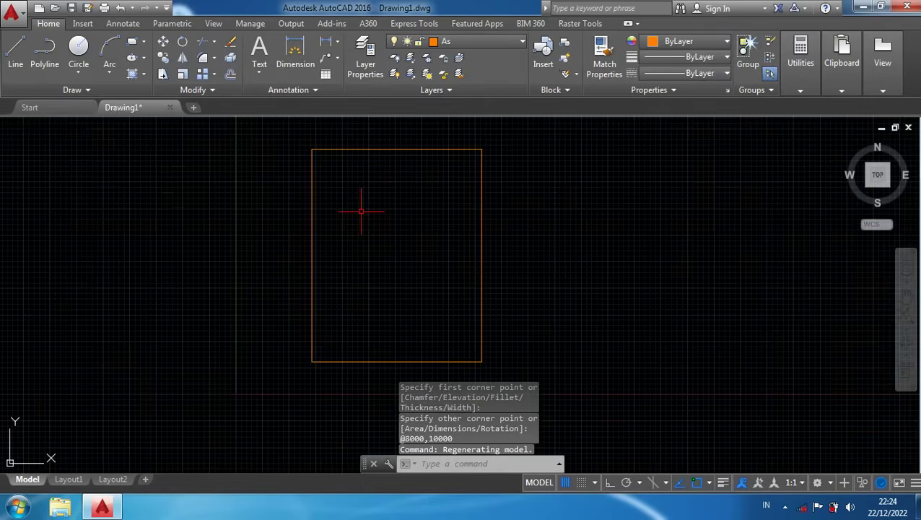
click(480, 251)
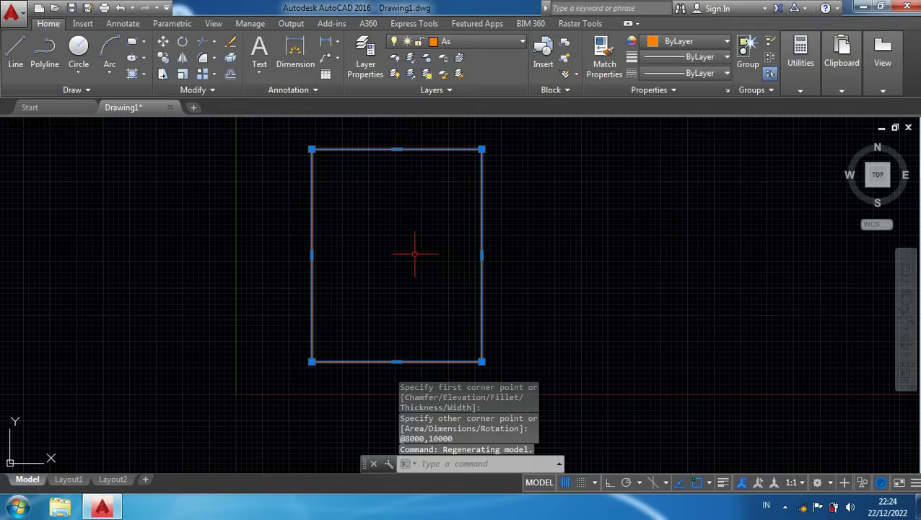
text(x)
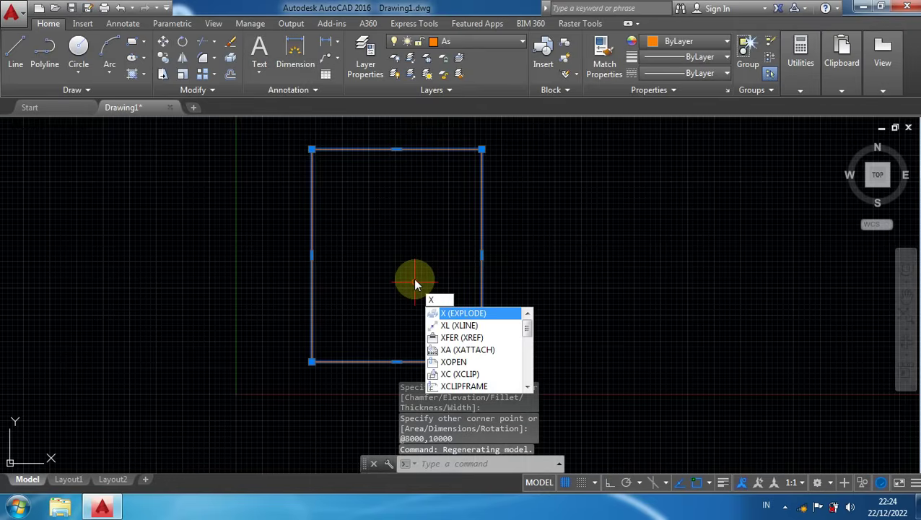
key(Return)
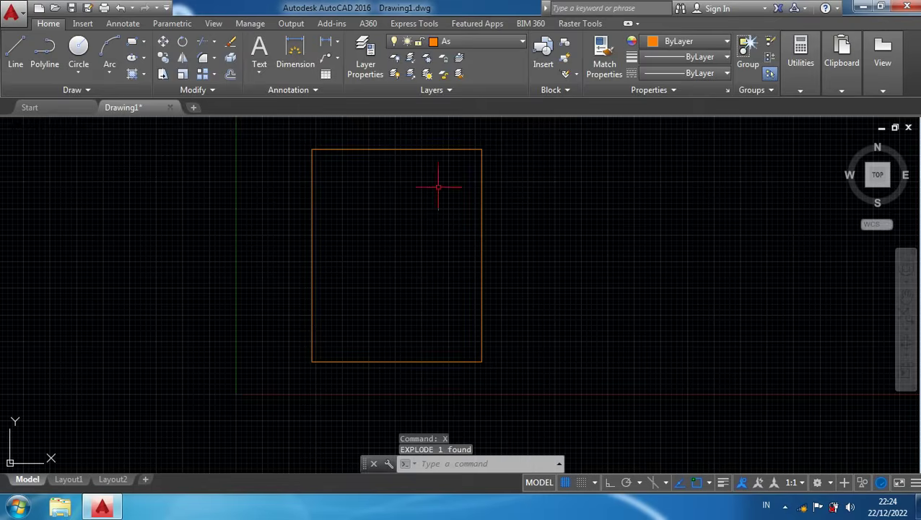
click(407, 149)
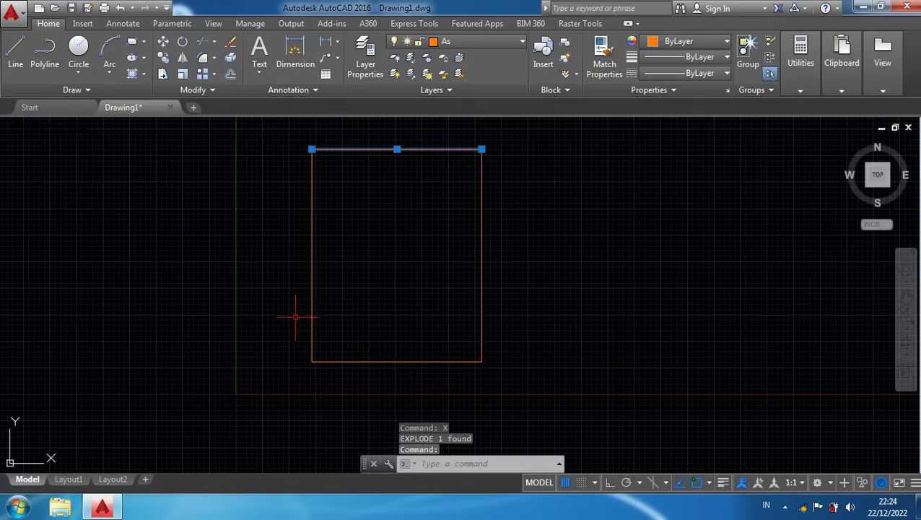
click(313, 337)
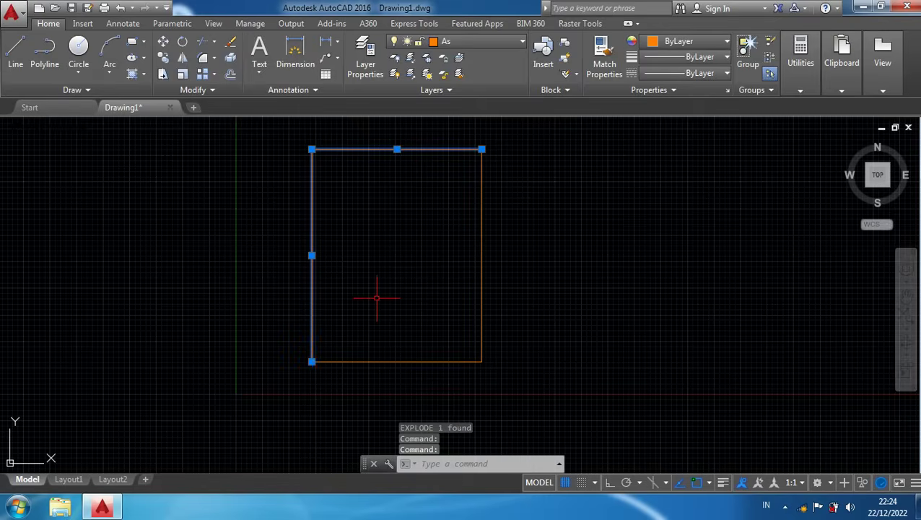
key(Escape)
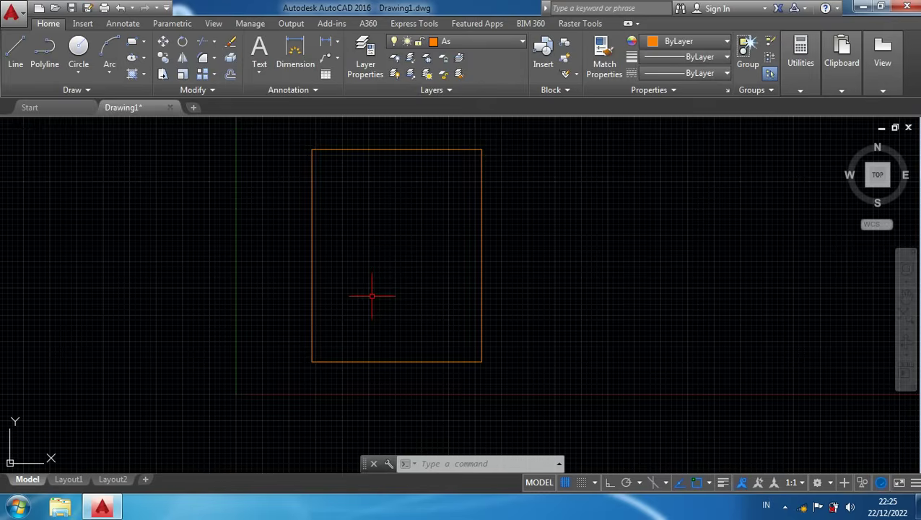
Offset the rectangle's upper edge and left edge 2500 inward to create two interior axis lines
text(O)
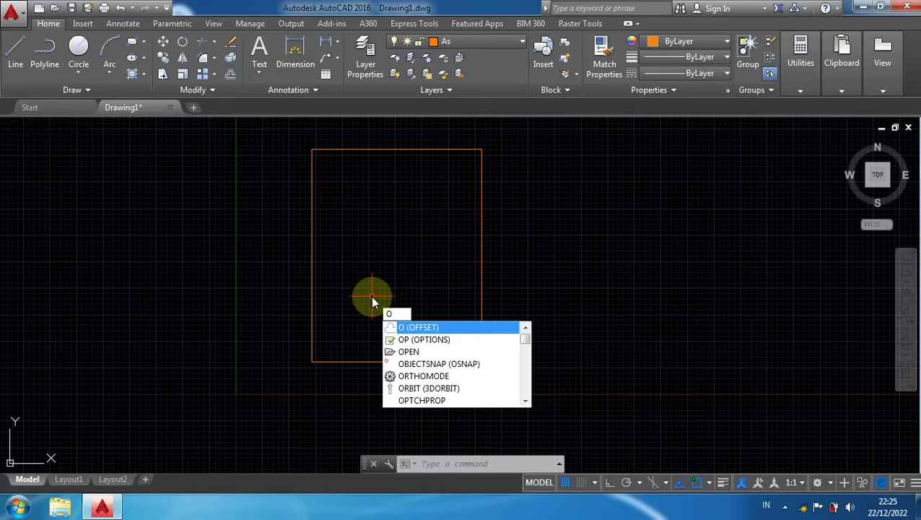
key(Return)
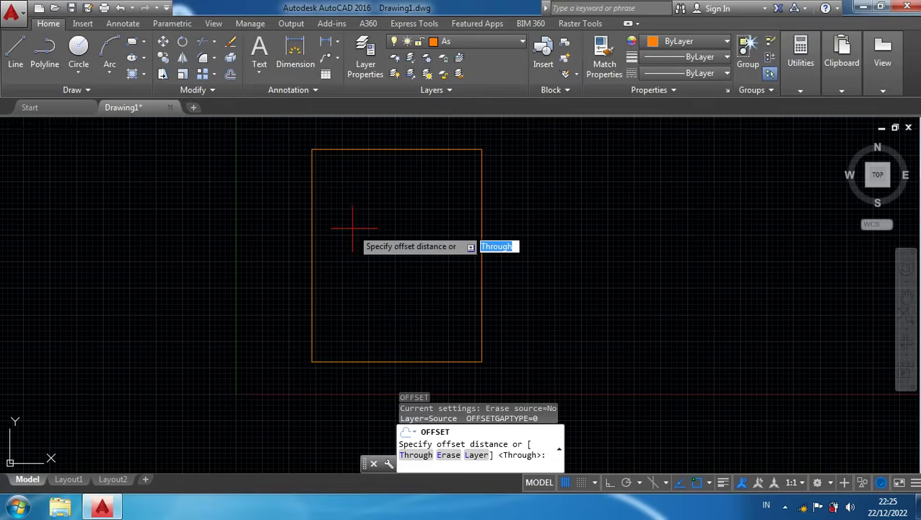
text(2500)
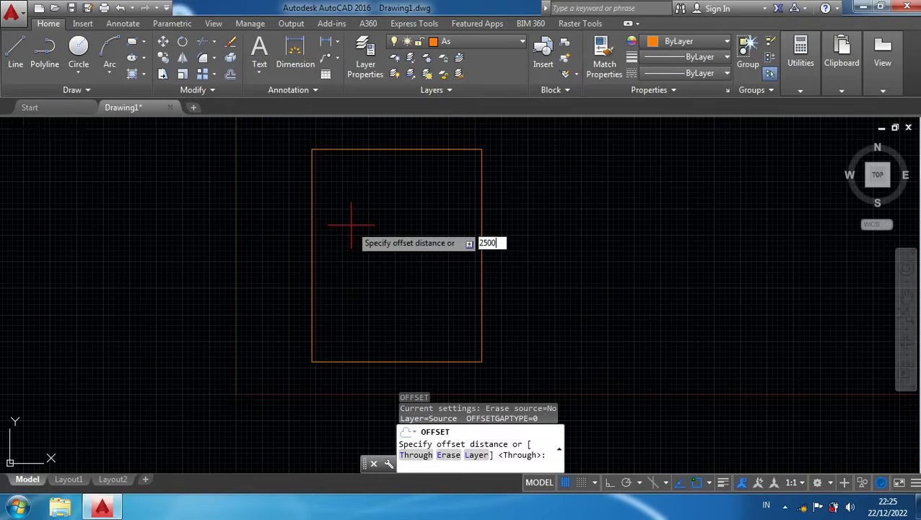
key(Return)
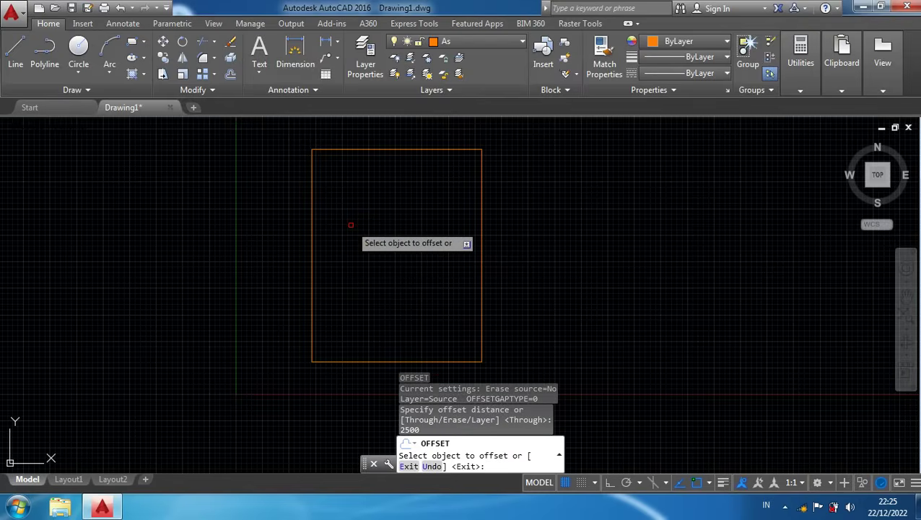
click(362, 150)
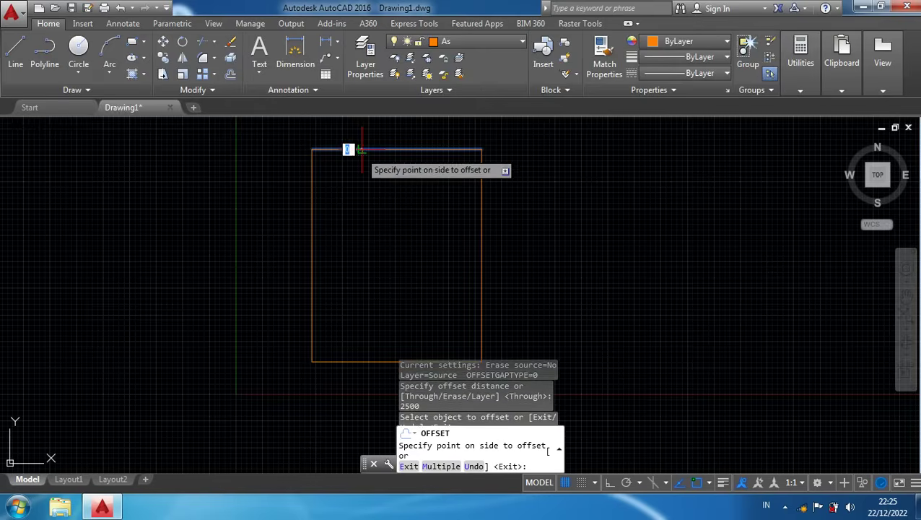
click(366, 222)
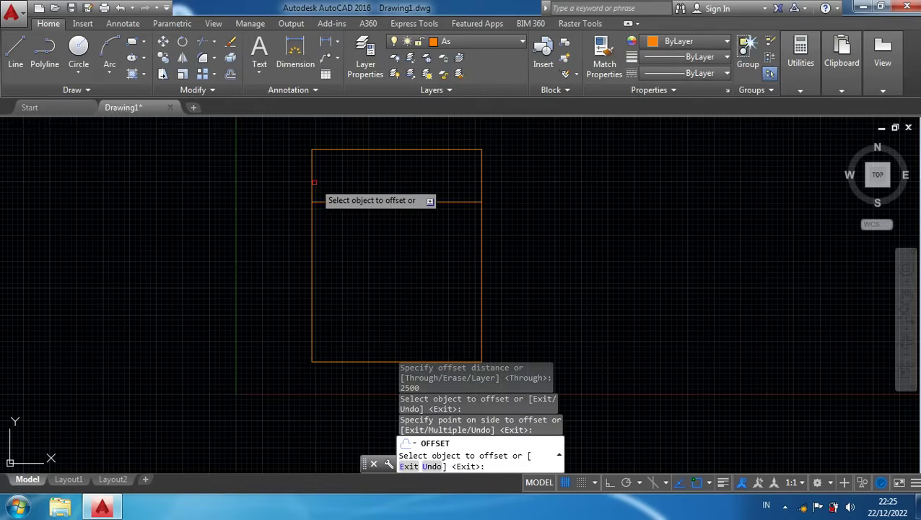
click(313, 181)
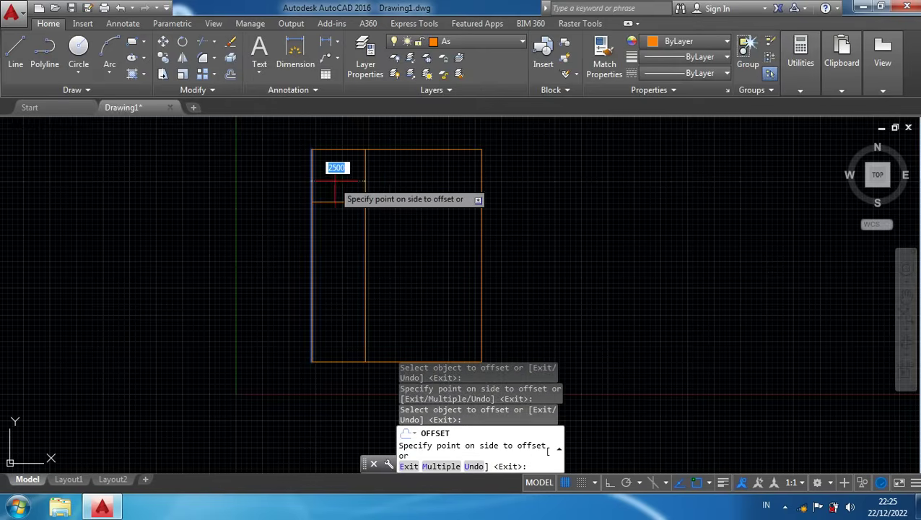
click(375, 223)
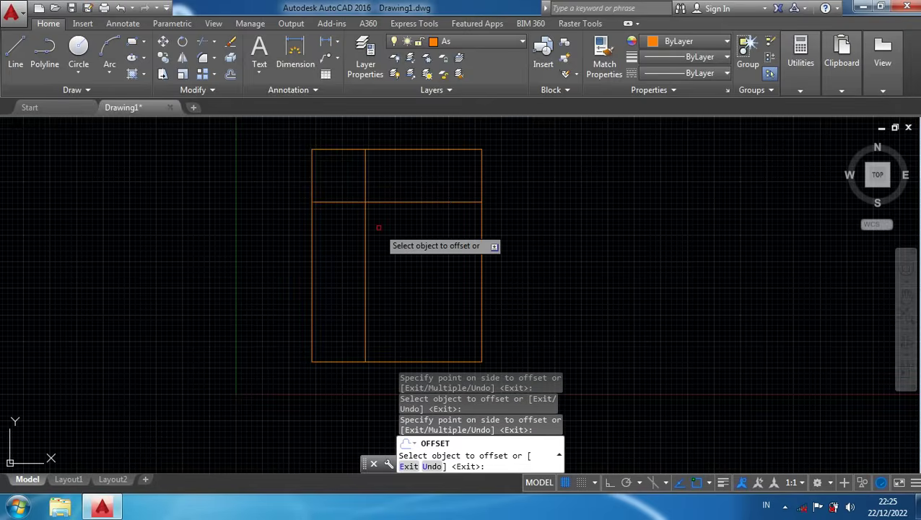
key(Return)
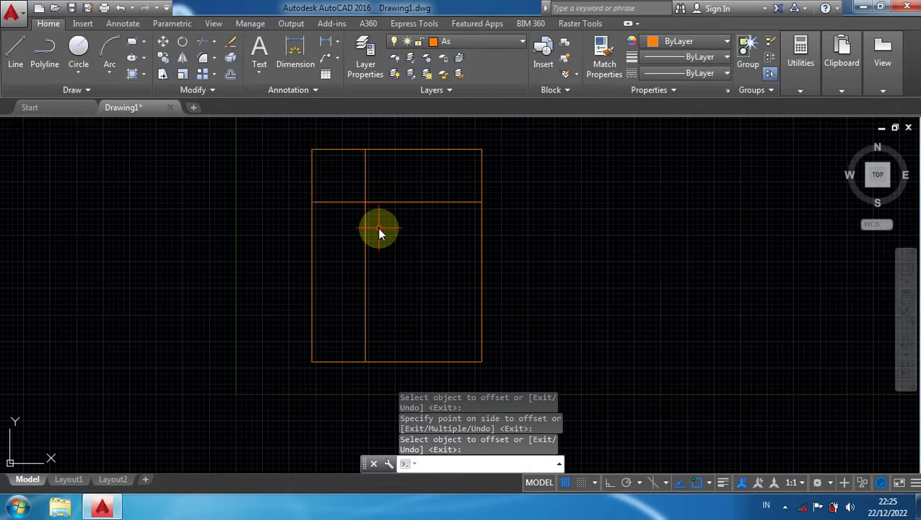
Offset the outer rectangle's right edge 3000 inward to add another vertical axis line
text(o)
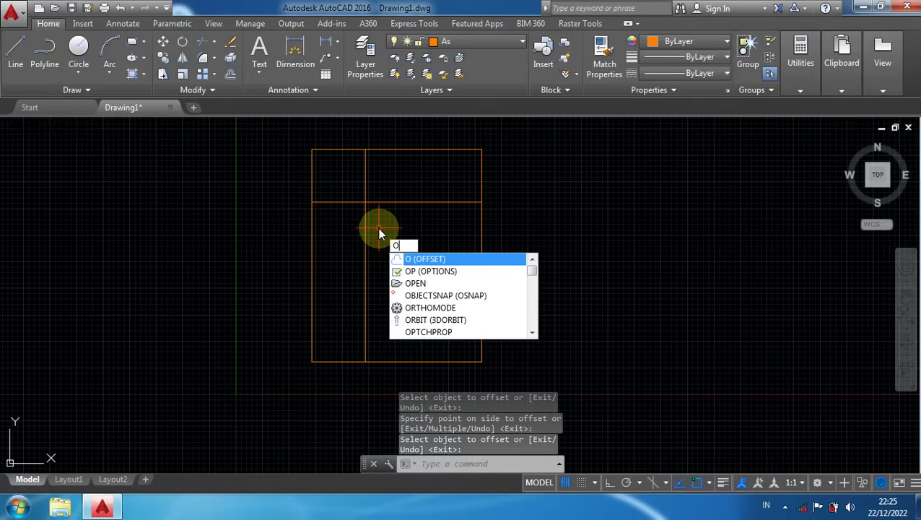
key(Return)
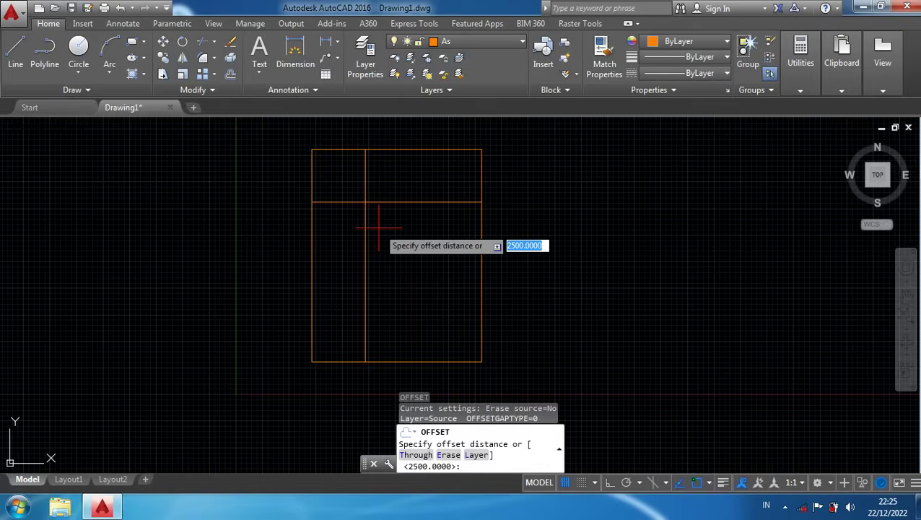
text(30)
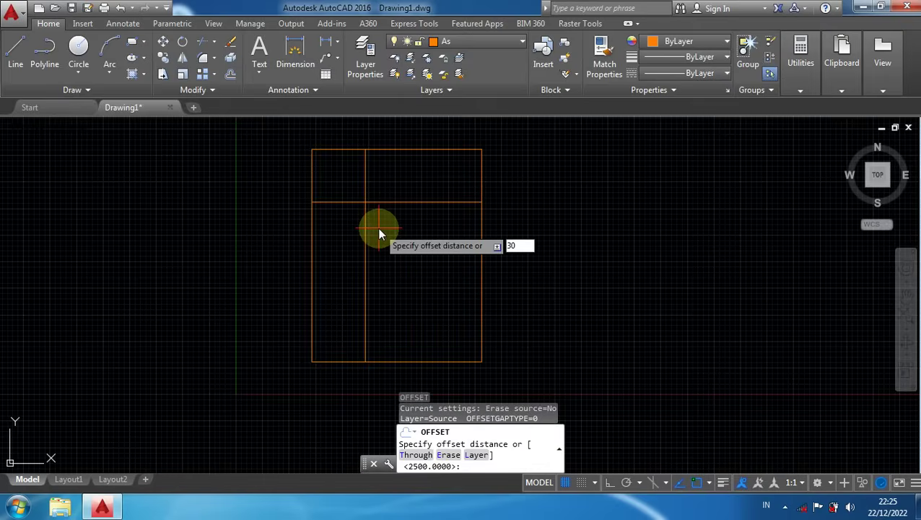
text(00)
key(Return)
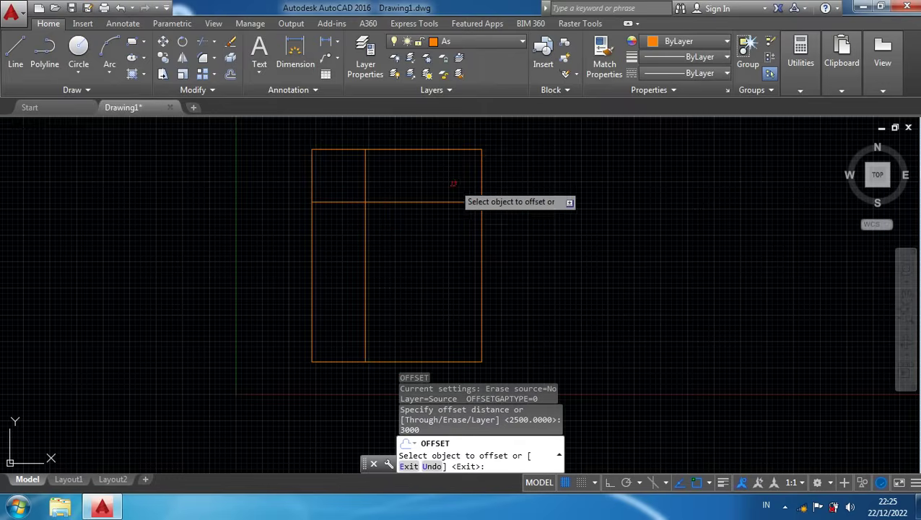
click(480, 181)
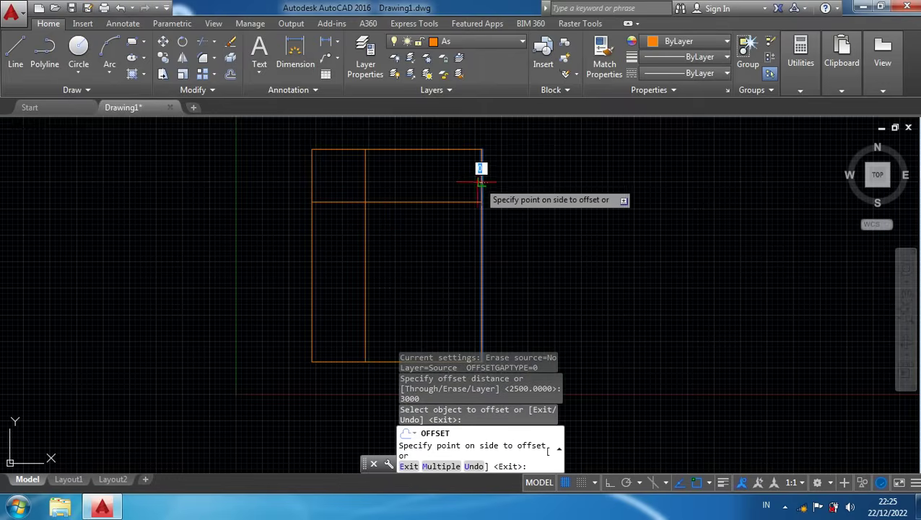
click(408, 181)
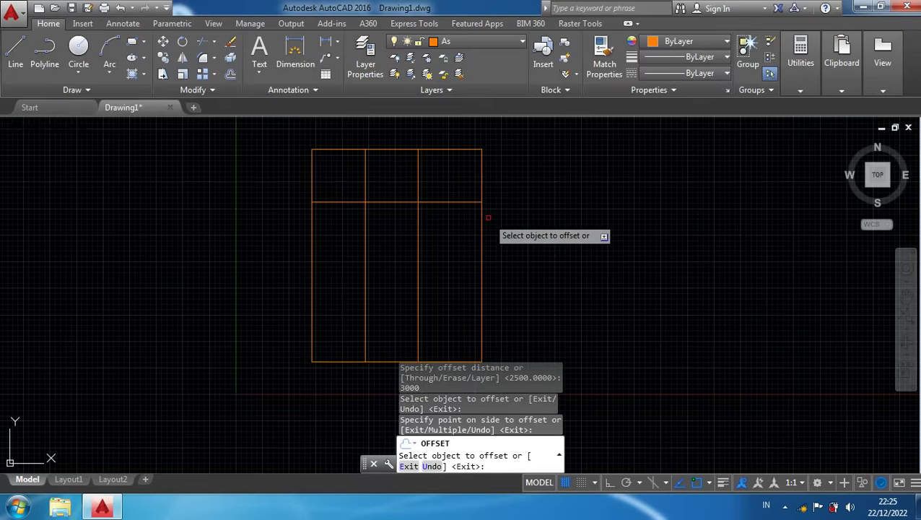
key(Return)
Offset the rightmost interior vertical line 1000 to the left and the rectangle's bottom edge 1000 upward
text(o)
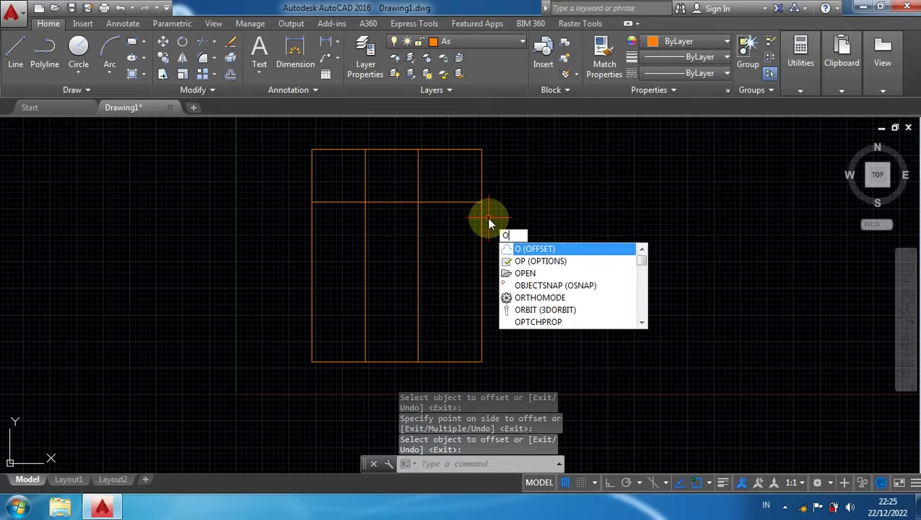
key(Return)
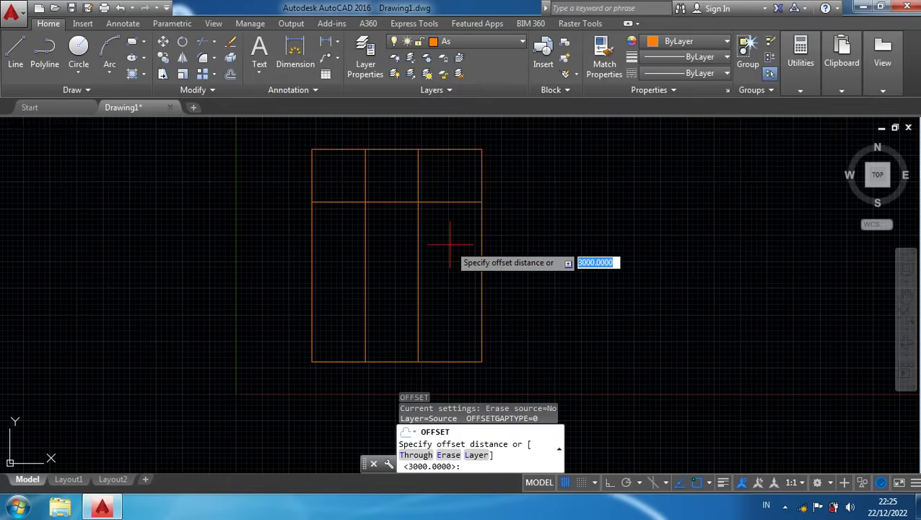
text(1000)
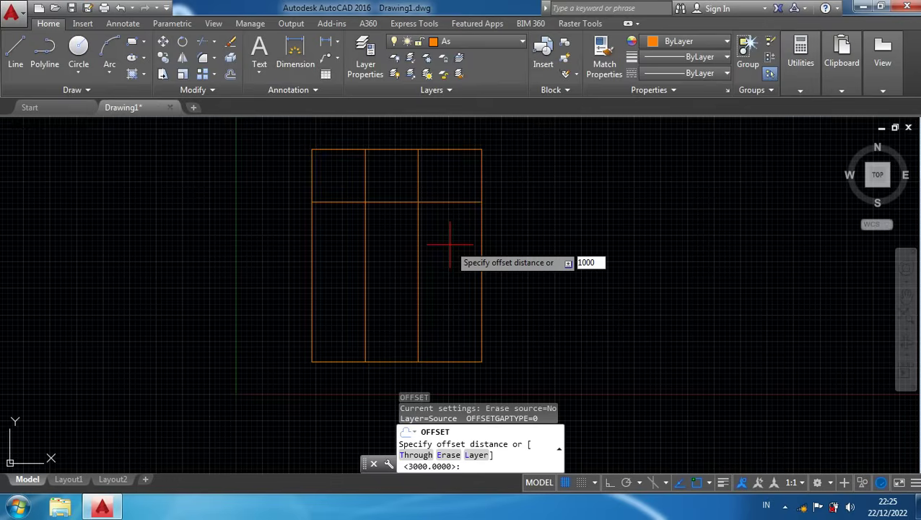
key(Return)
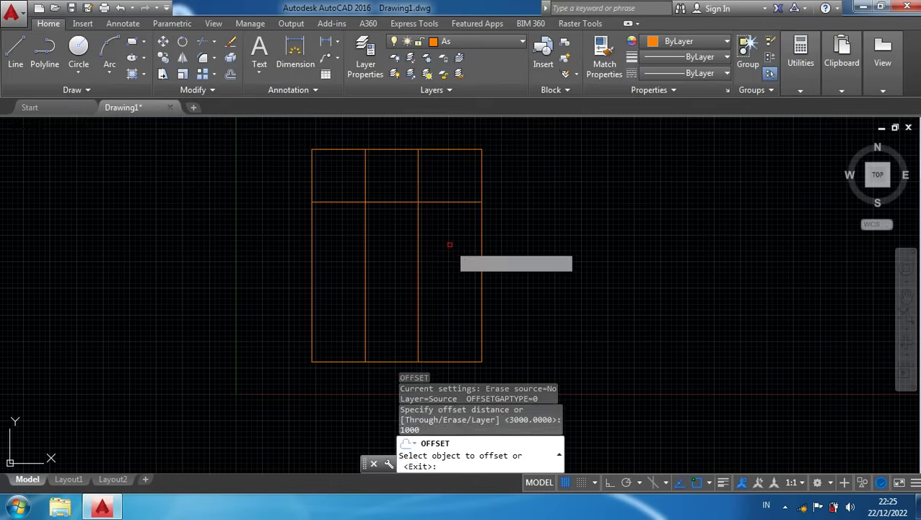
click(417, 182)
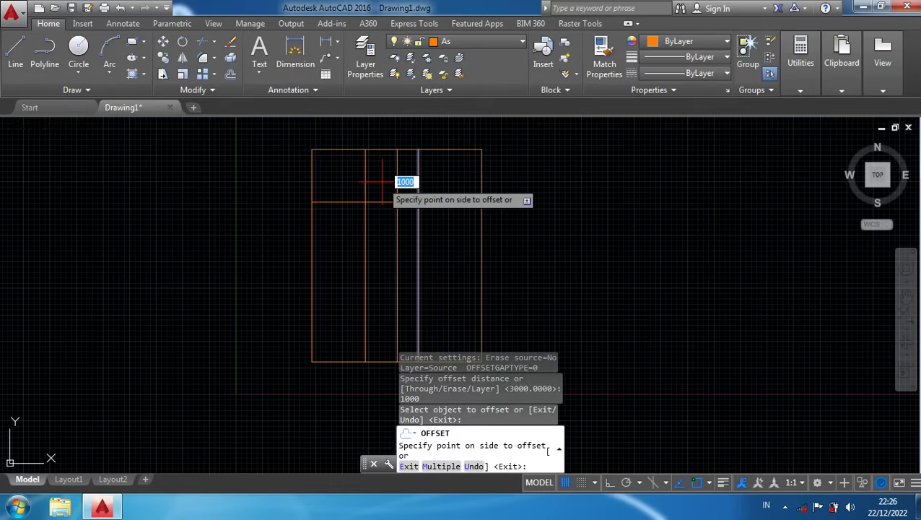
click(382, 182)
middle_drag(461, 302, 418, 218)
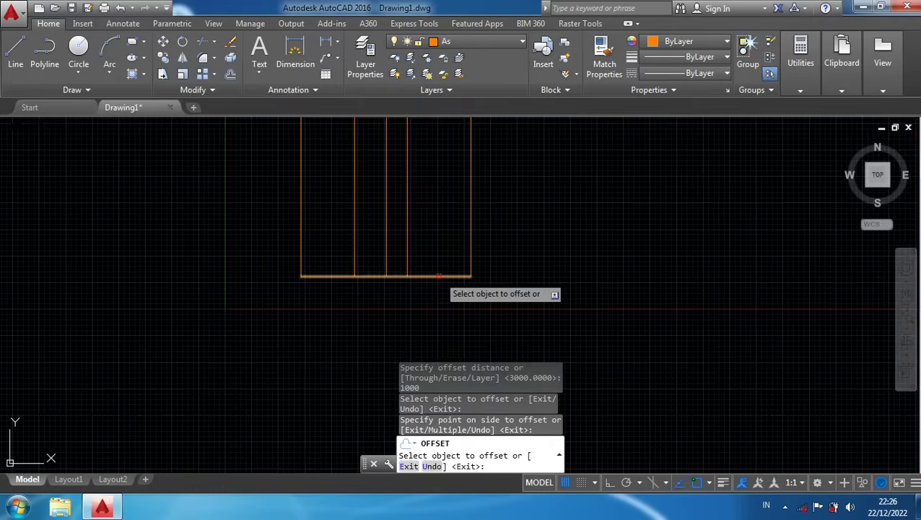
click(439, 276)
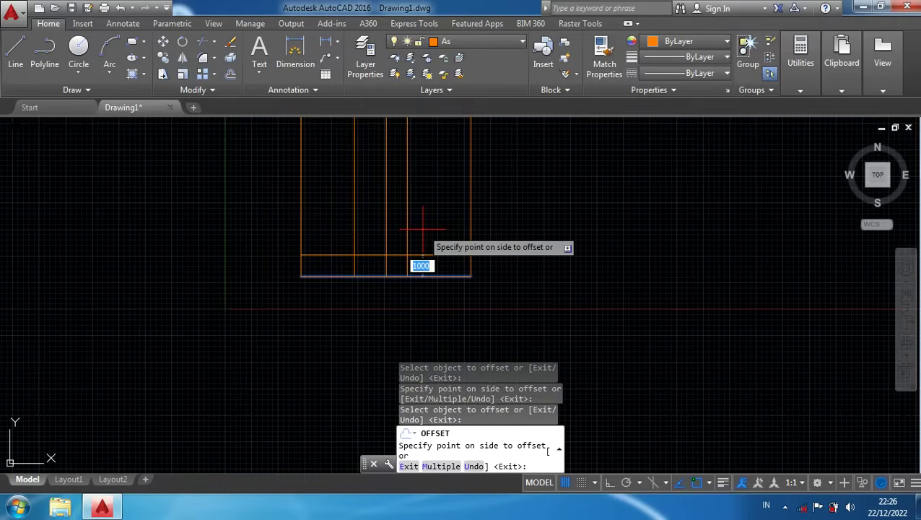
click(426, 232)
scroll(470, 260, down, 2)
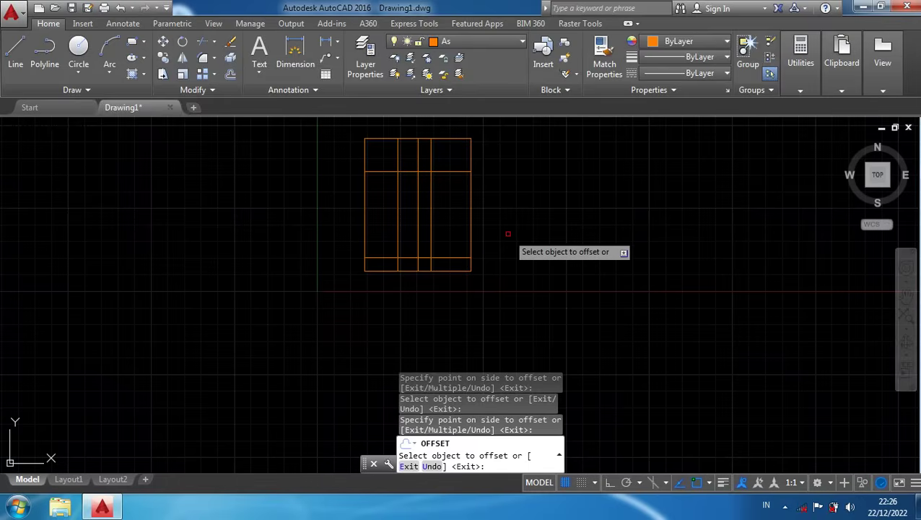
key(Return)
Offset the upper interior horizontal axis line 3500 downward
text(o)
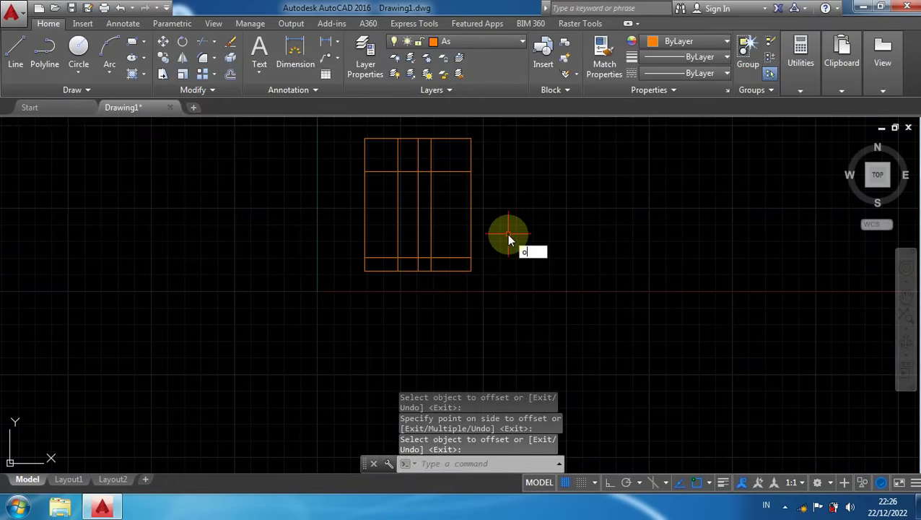
key(Return)
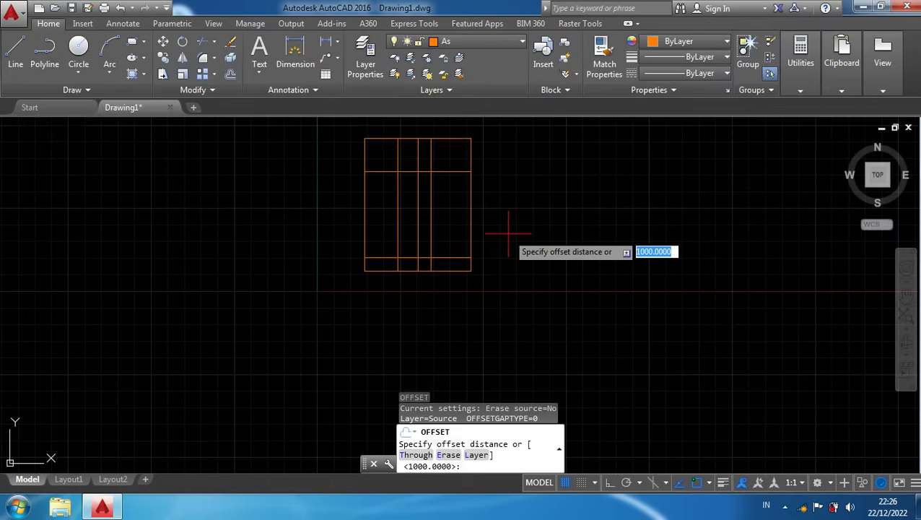
text(3500)
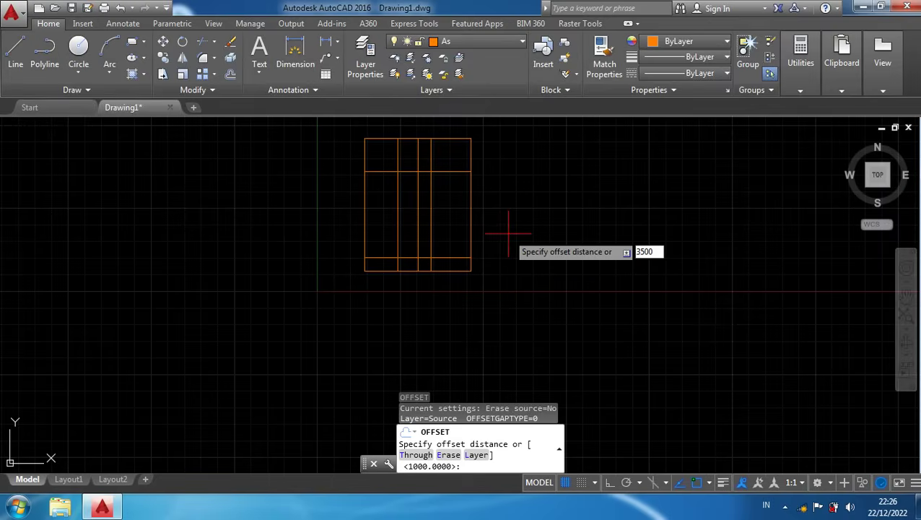
key(Return)
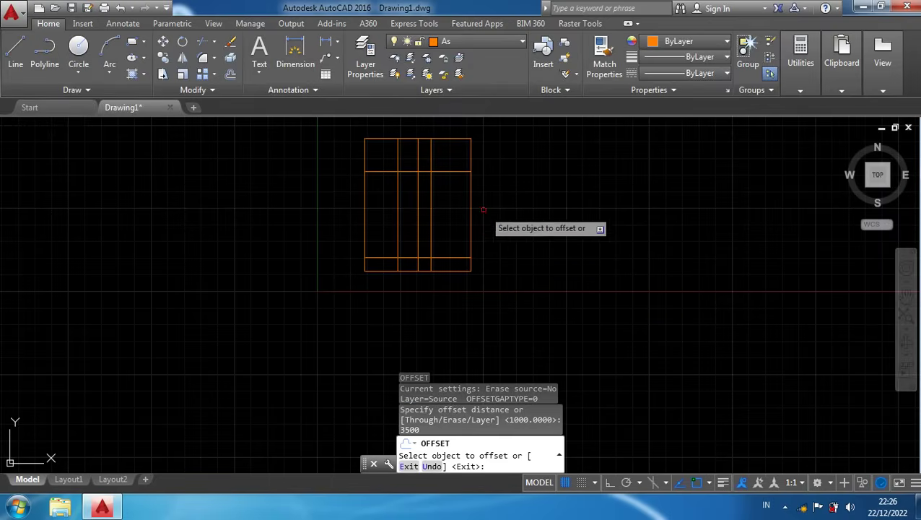
scroll(455, 188, up, 2)
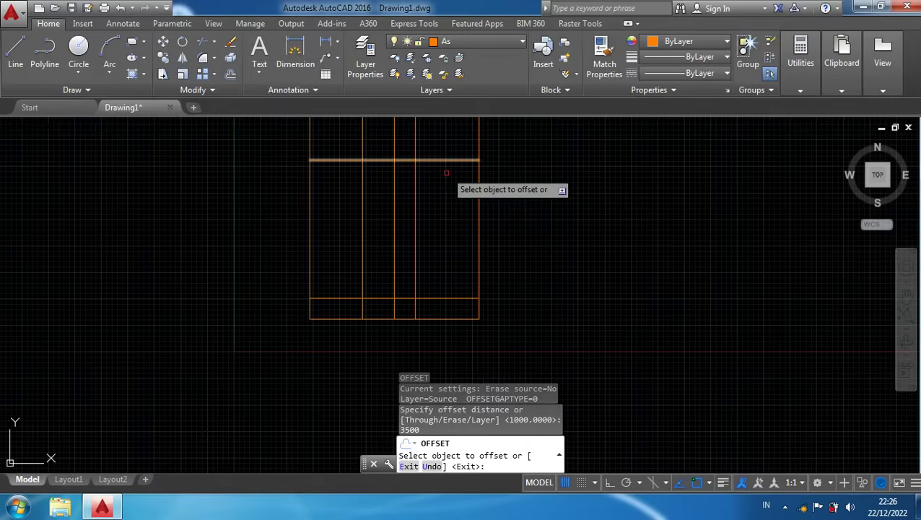
middle_drag(441, 164, 468, 225)
click(469, 222)
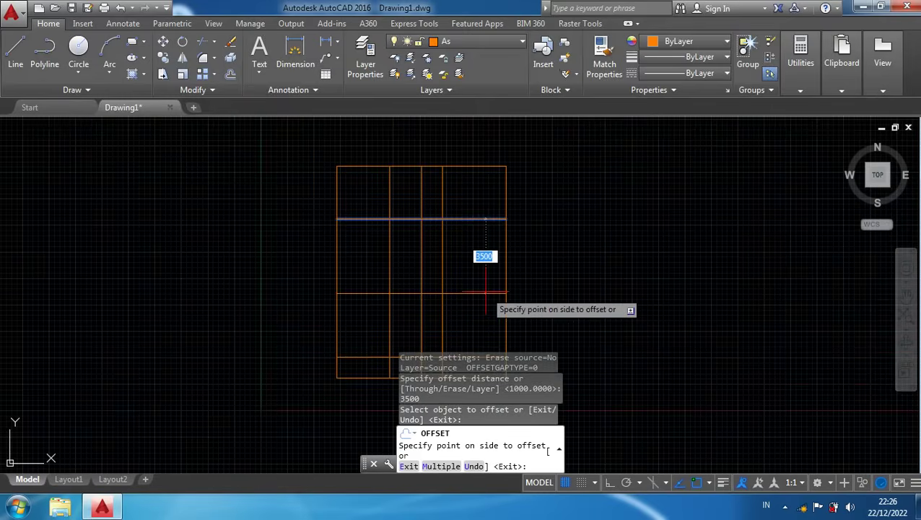
click(491, 305)
key(Return)
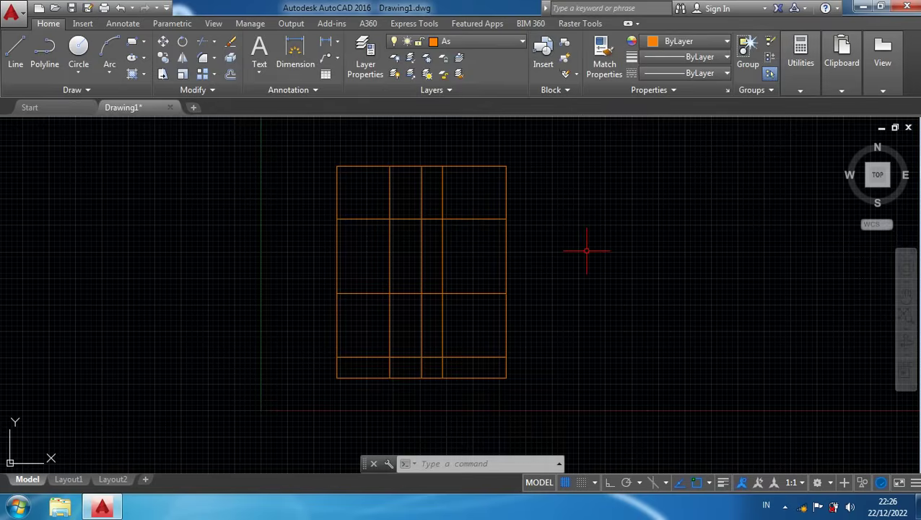
Trim the top-row segments of the two right interior verticals and the second-row segment of the left interior vertical
text(TR)
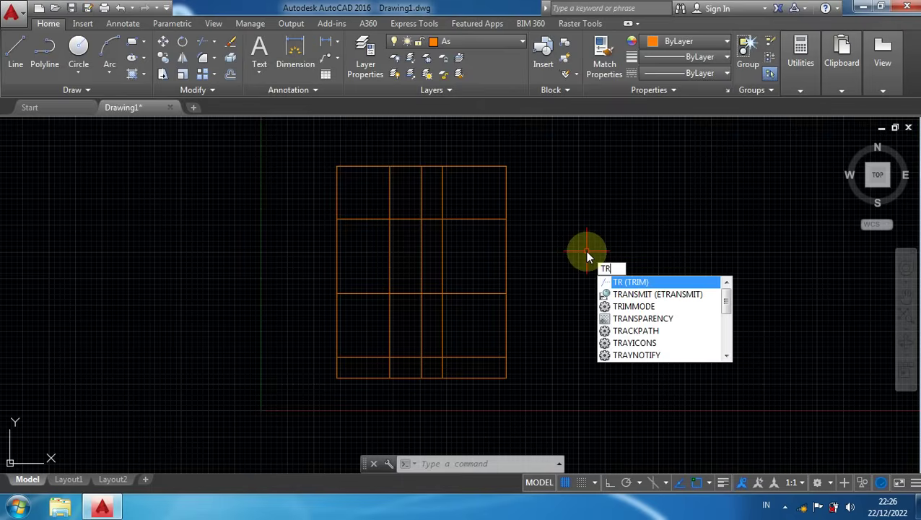
key(Return)
key(Return)
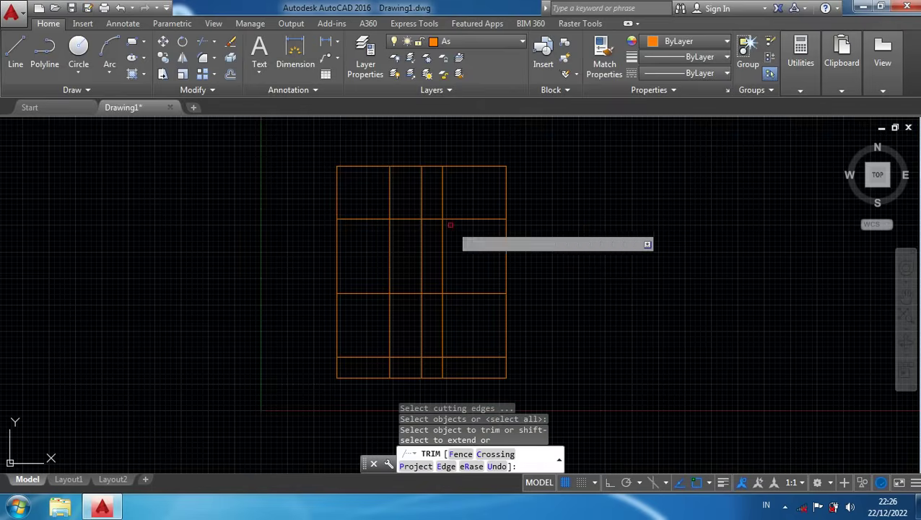
click(419, 194)
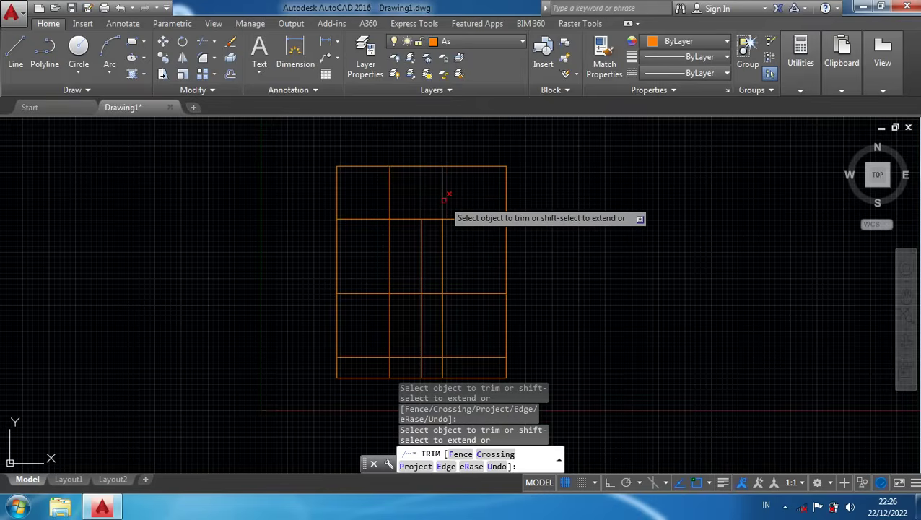
click(443, 199)
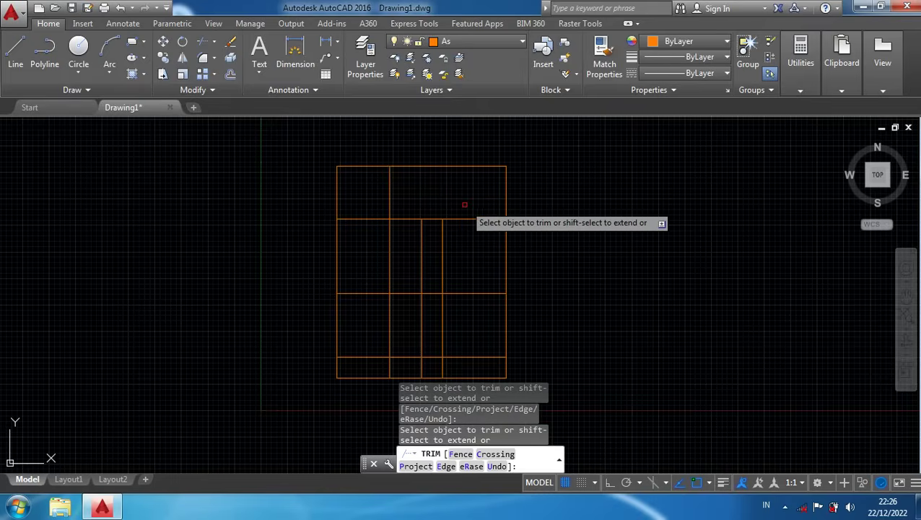
click(391, 255)
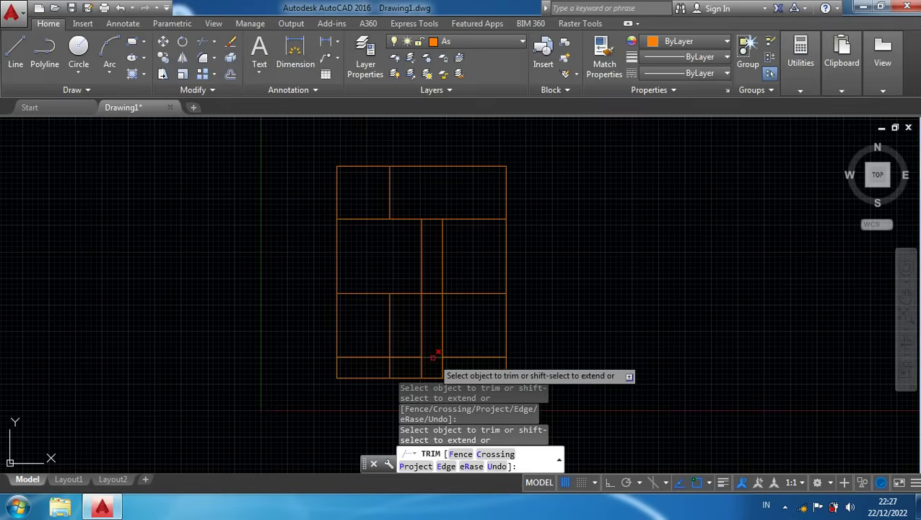
Trim the three interior horizontal lines where they cross the narrow 1000-wide corridor
click(433, 357)
click(431, 292)
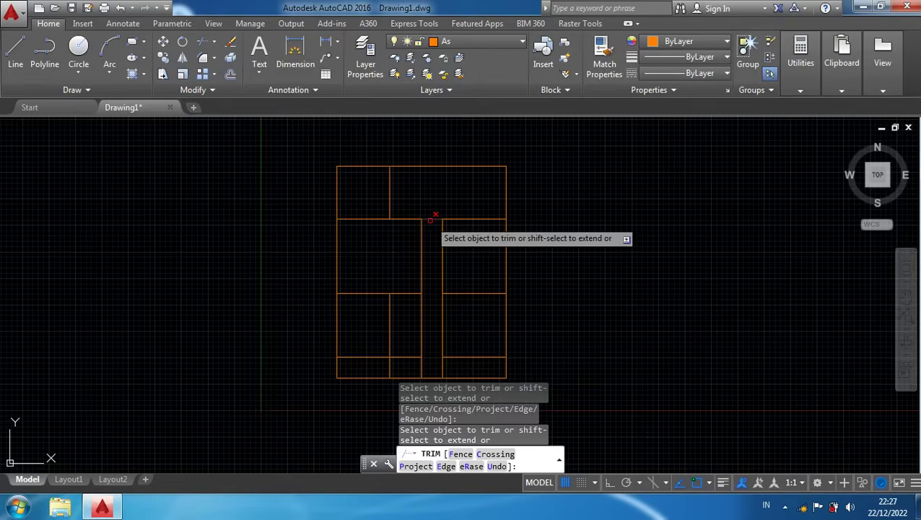
click(431, 218)
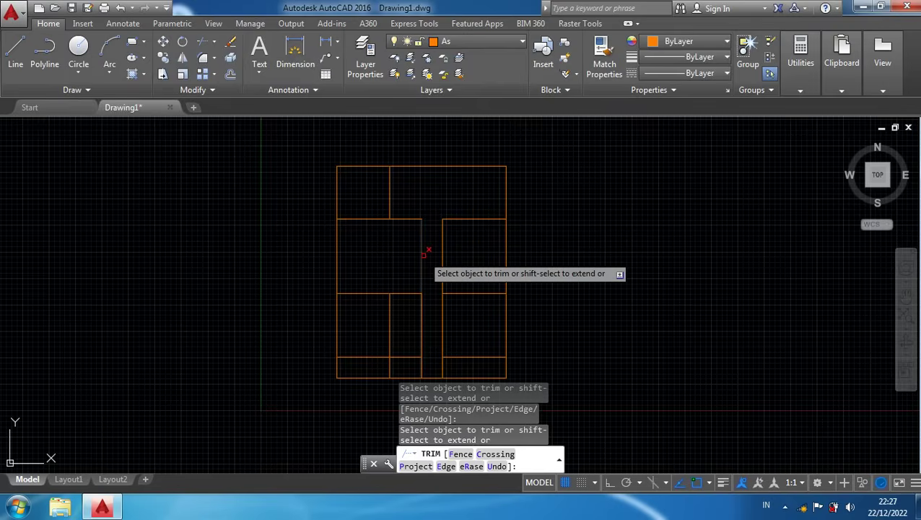
Trim the corridor's left line between the upper two interior horizontals and the left interior vertical inside the lower-left room
click(423, 255)
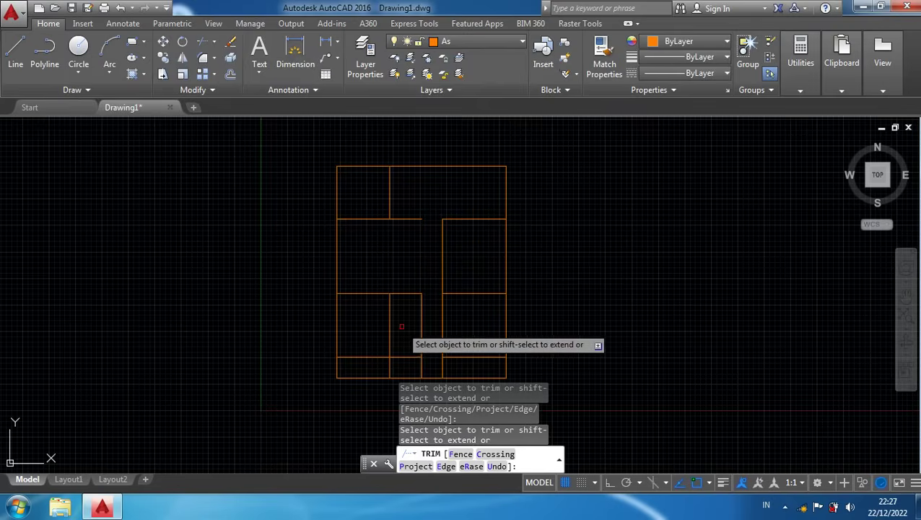
middle_drag(401, 327, 401, 285)
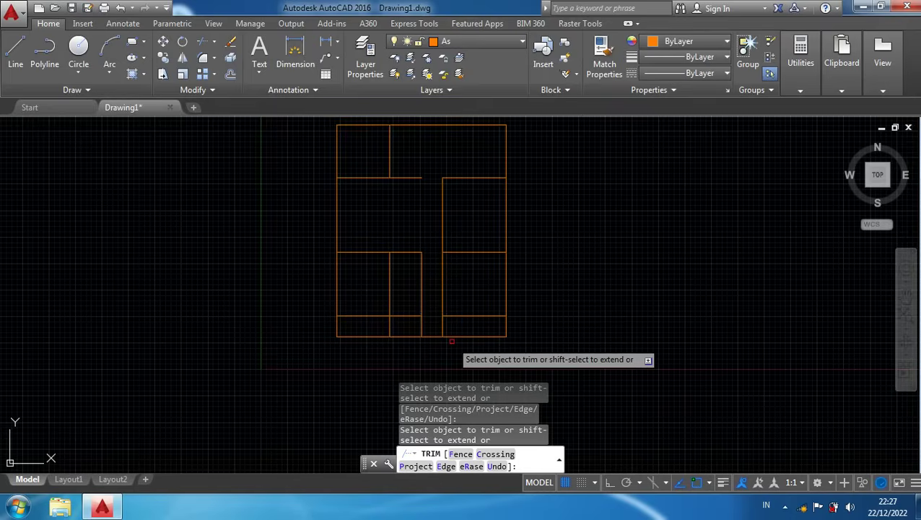
click(390, 288)
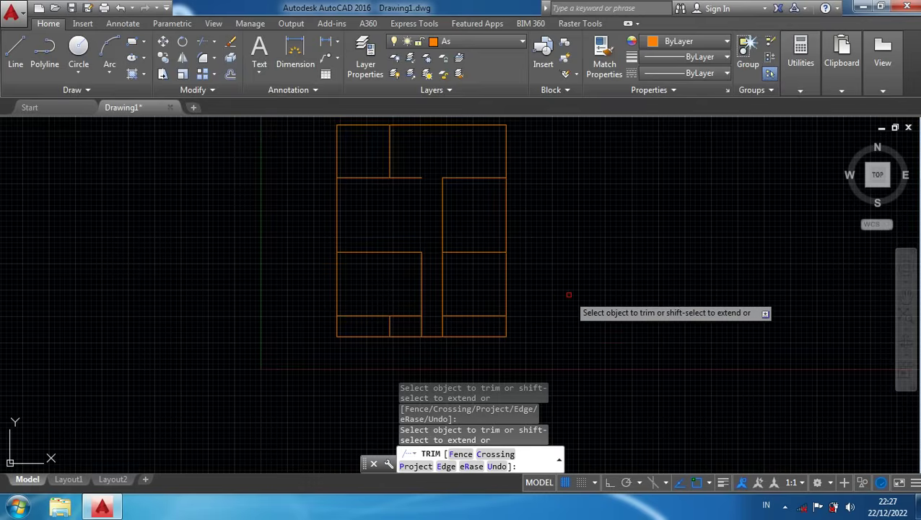
key(Return)
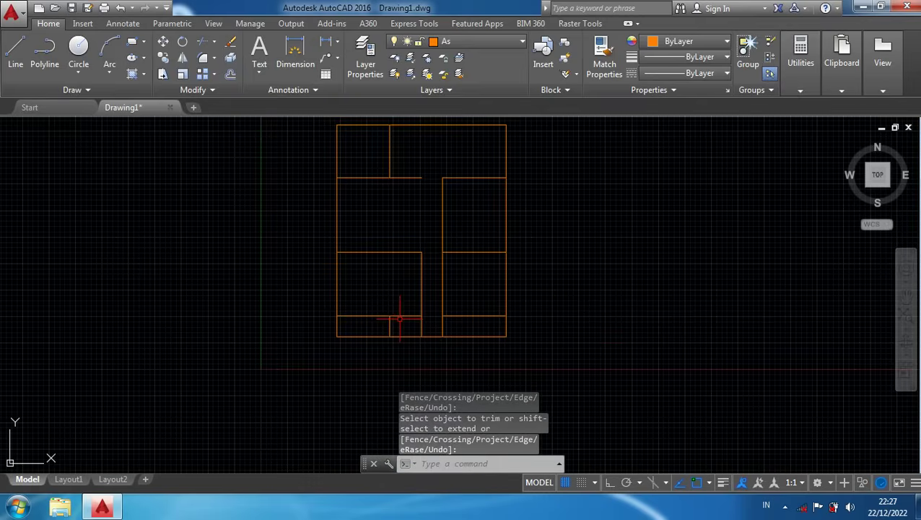
Delete the lowest interior horizontal line left of the corridor and the short vertical stub beneath it
scroll(400, 320, up, 2)
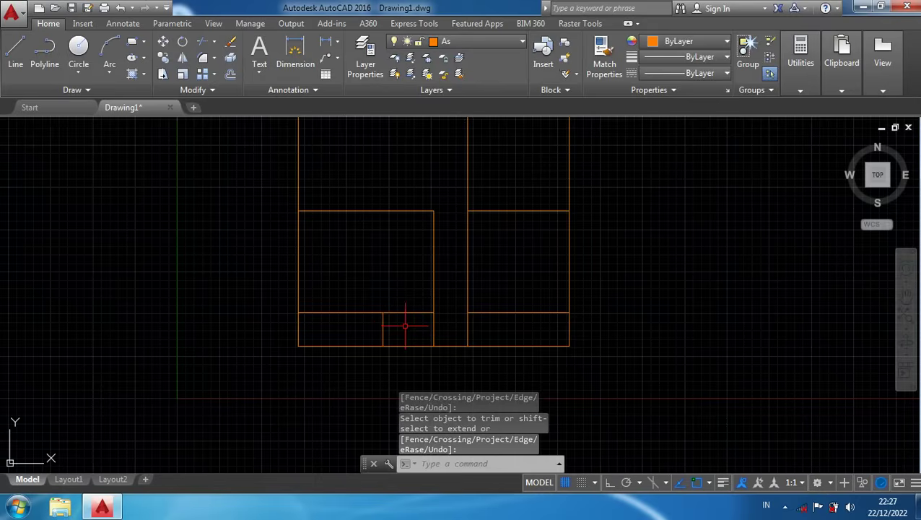
click(404, 325)
click(364, 293)
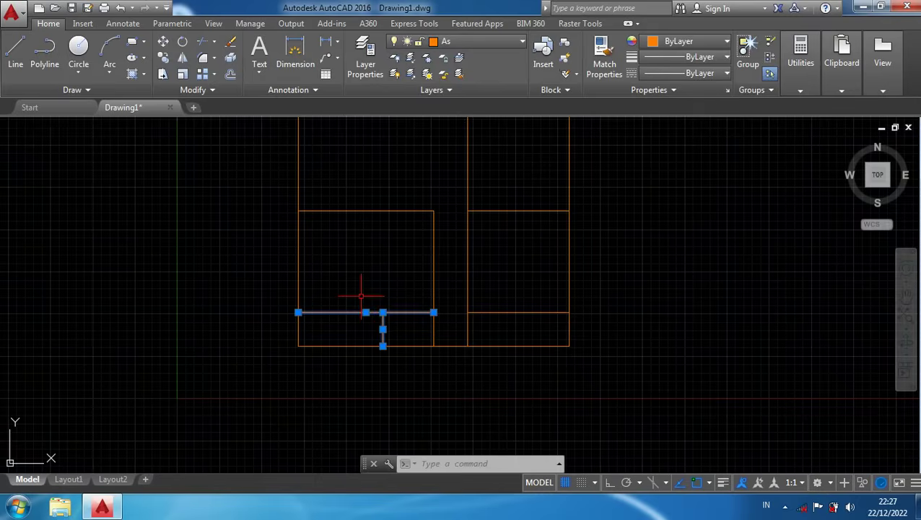
key(Delete)
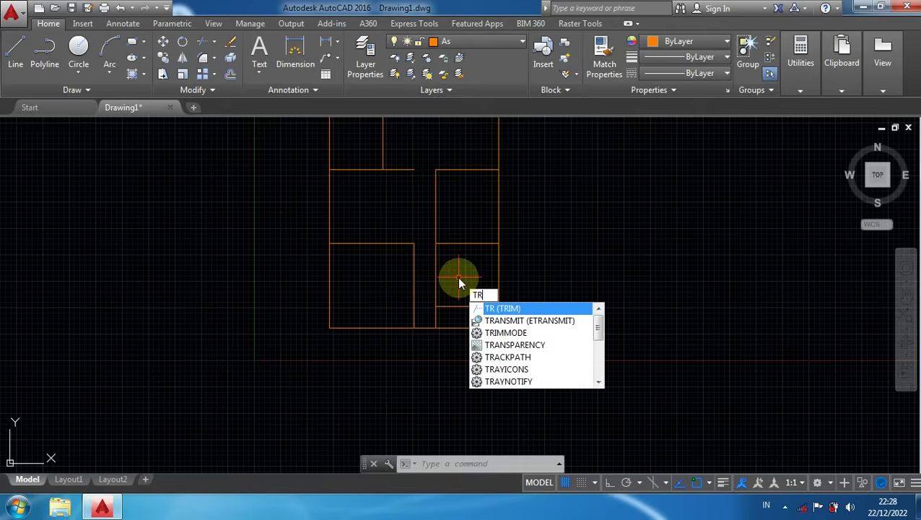
Trim the corridor's right line between the lower two interior horizontals of the lower-right room
key(Return)
key(Return)
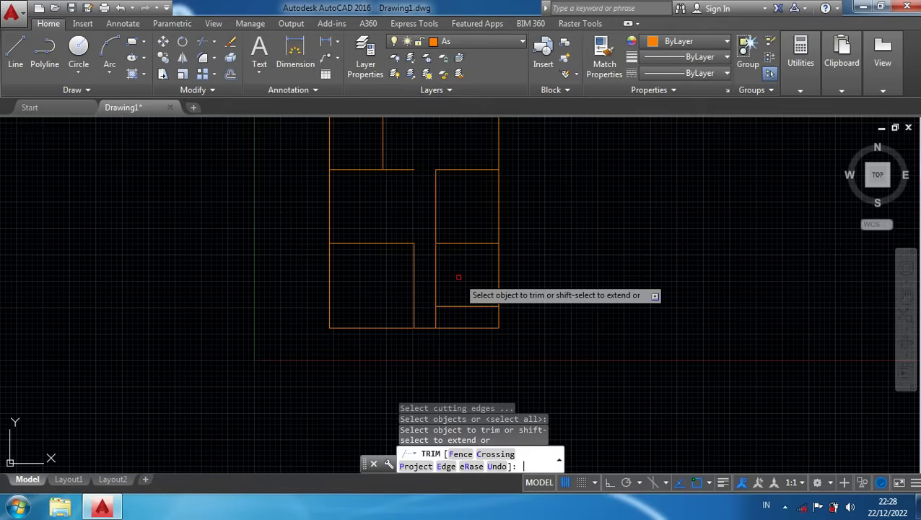
click(436, 273)
click(436, 273)
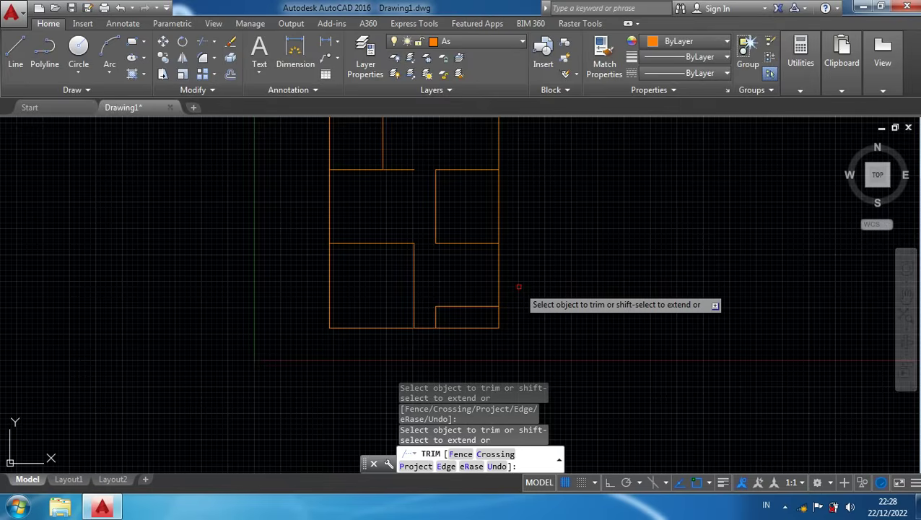
key(Return)
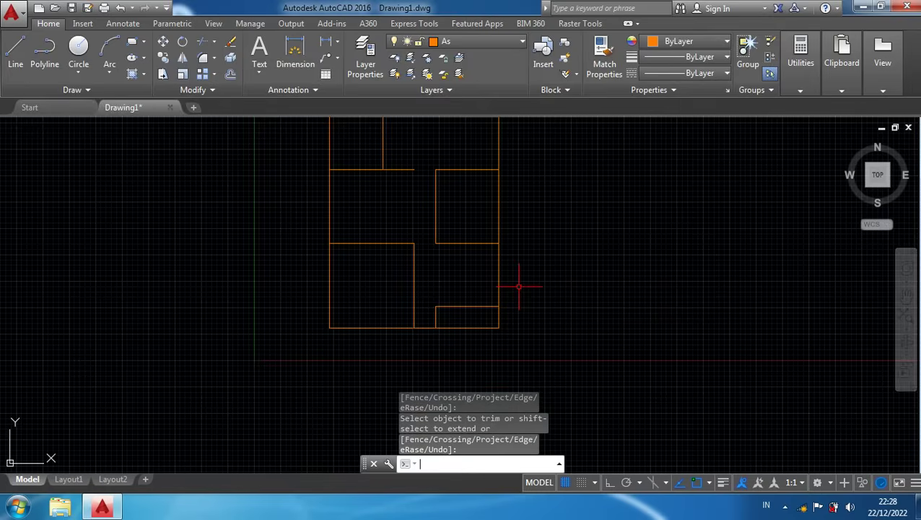
Delete the short vertical stub between the lowest interior horizontal and the bottom outer line
scroll(460, 328, up, 2)
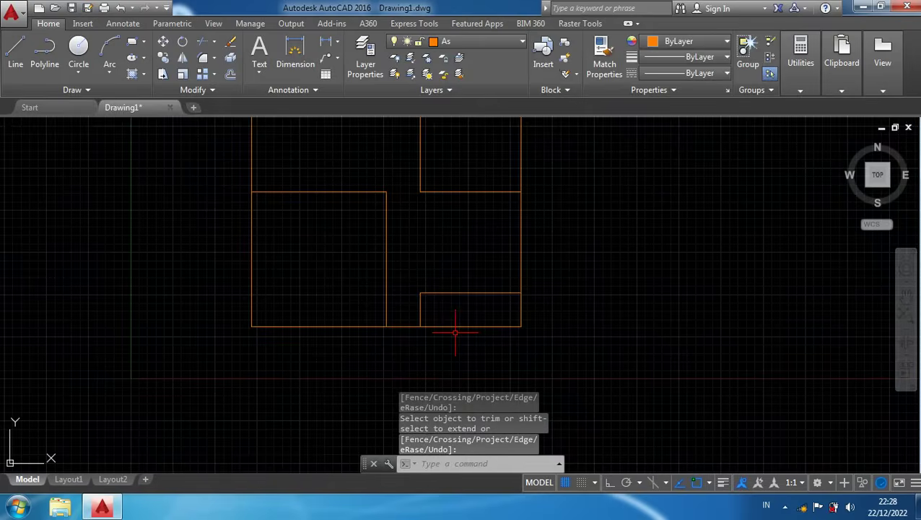
key(Escape)
click(419, 315)
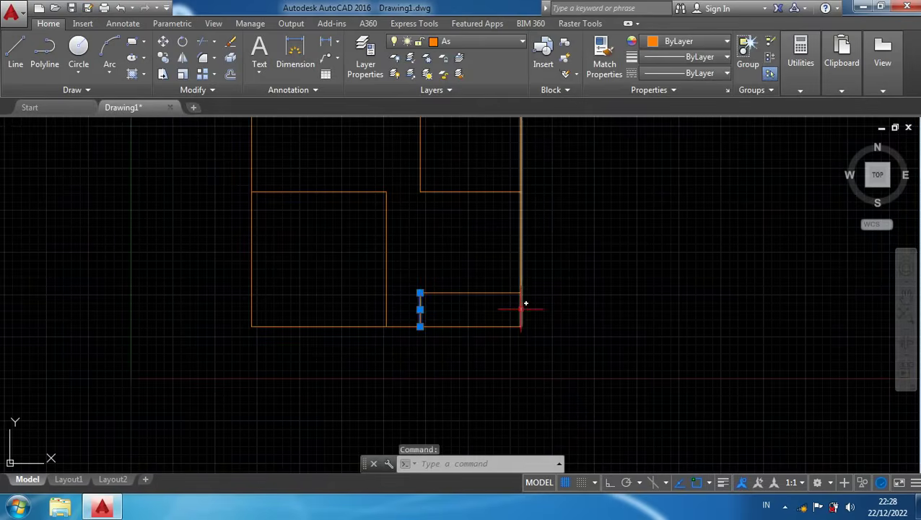
key(Delete)
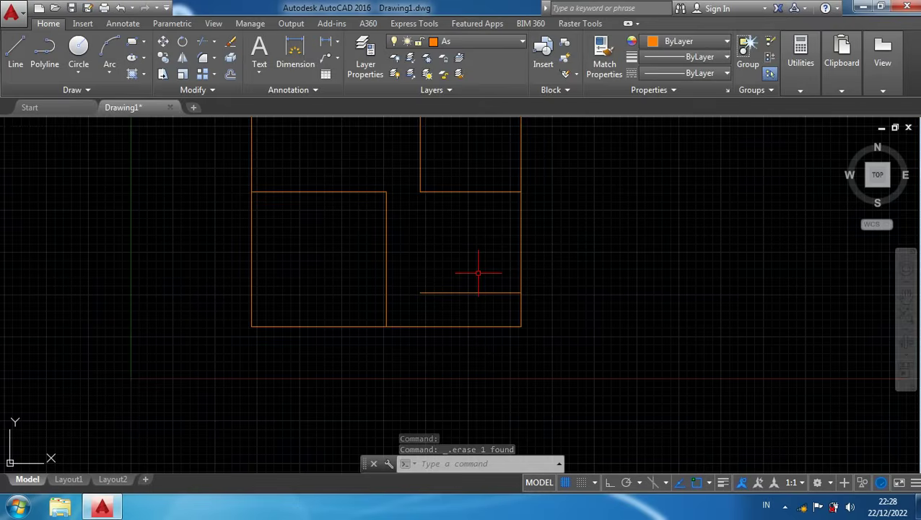
Extend the lowest right-hand interior horizontal leftward to the right wall of the lower-left room
text(Ex)
key(Return)
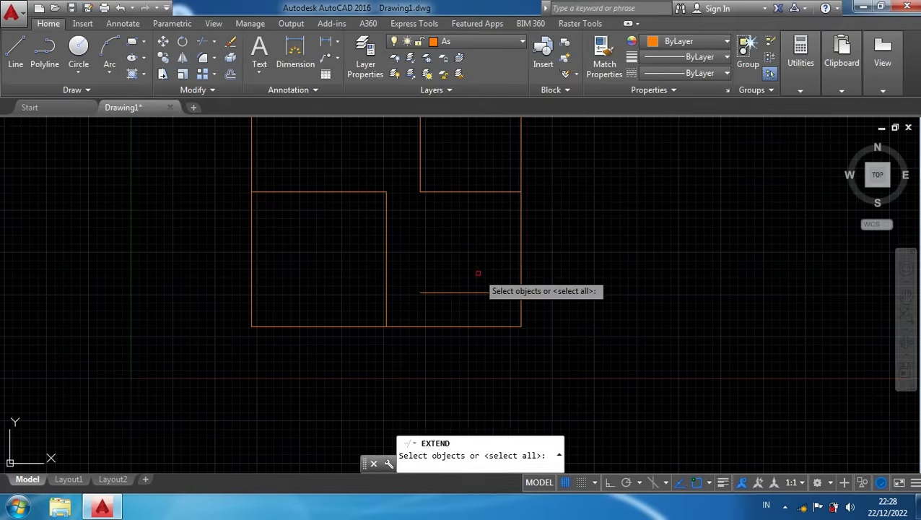
key(Return)
click(448, 293)
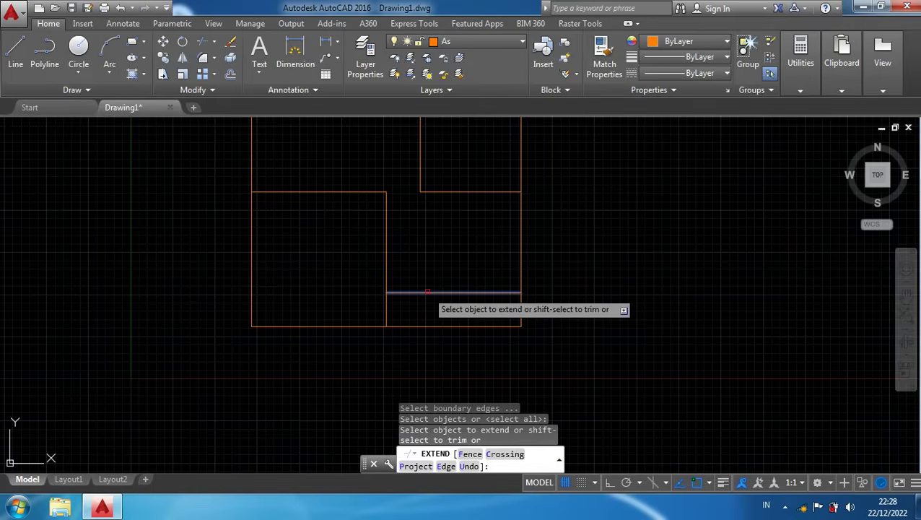
click(428, 291)
scroll(514, 300, down, 2)
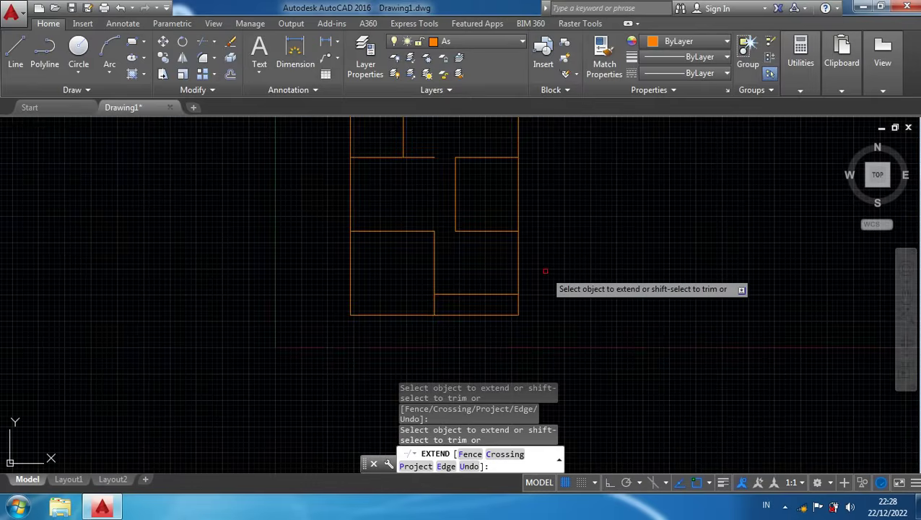
scroll(545, 270, down, 2)
scroll(545, 270, up, 3)
scroll(545, 271, down, 1)
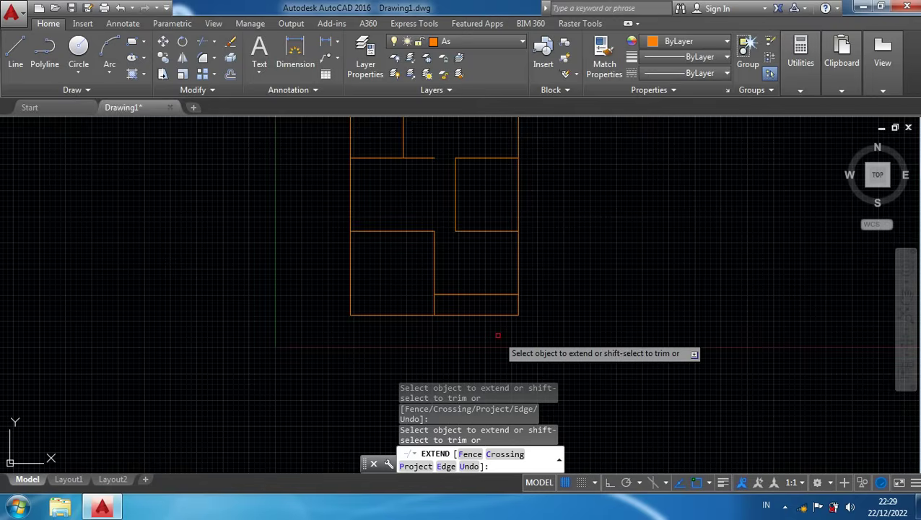
key(Return)
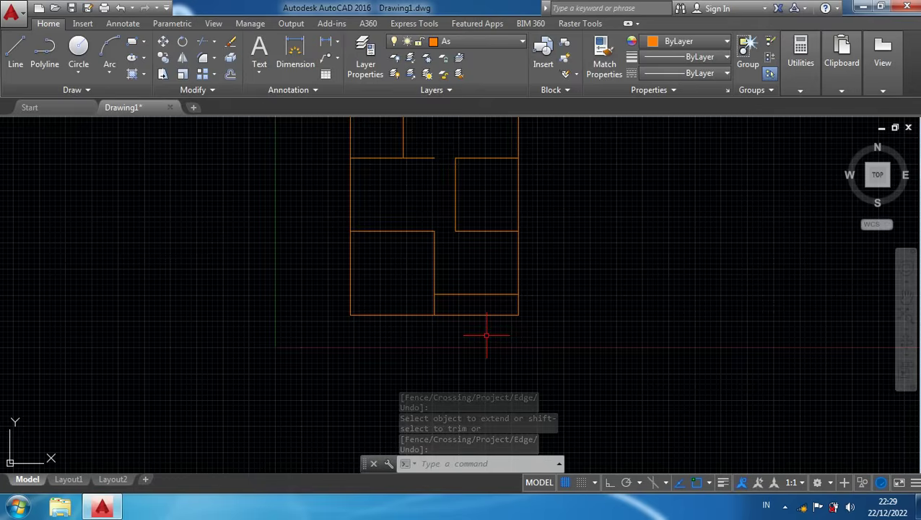
Trim the bottom outer line between the lower-left room and the right outer line
text(TR)
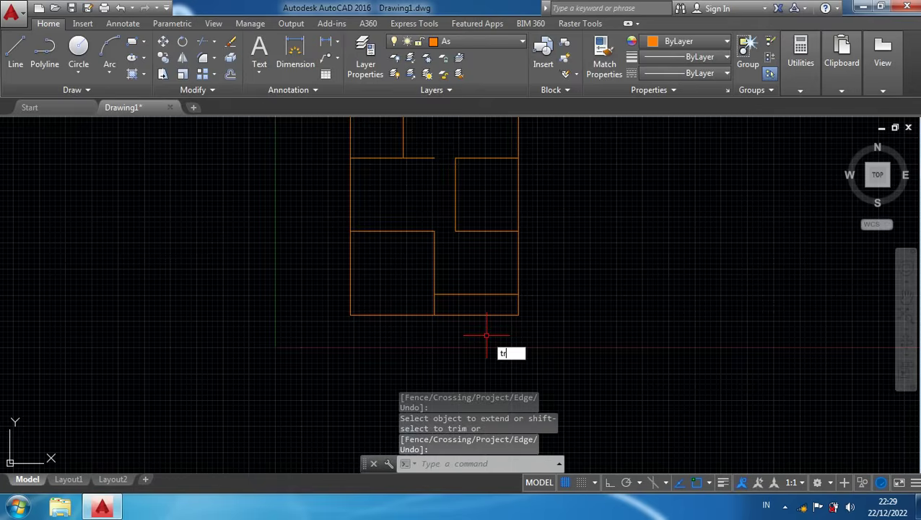
key(Return)
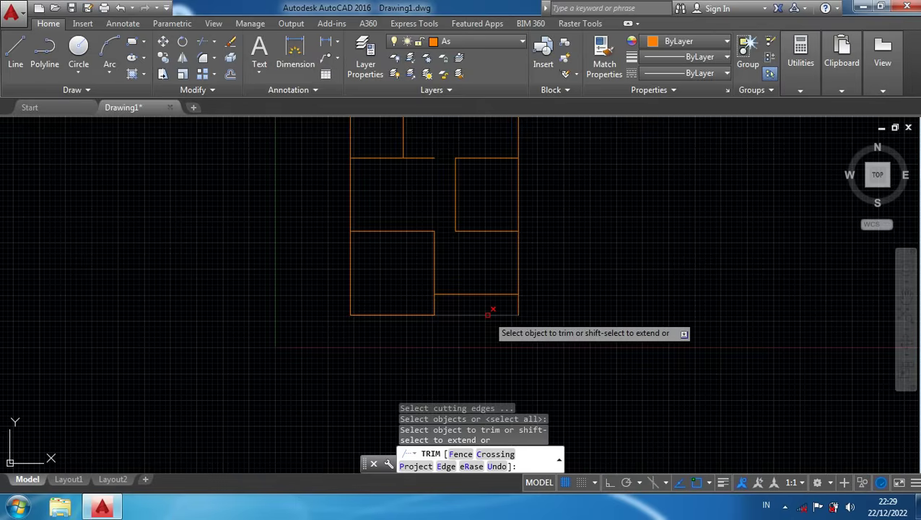
click(489, 313)
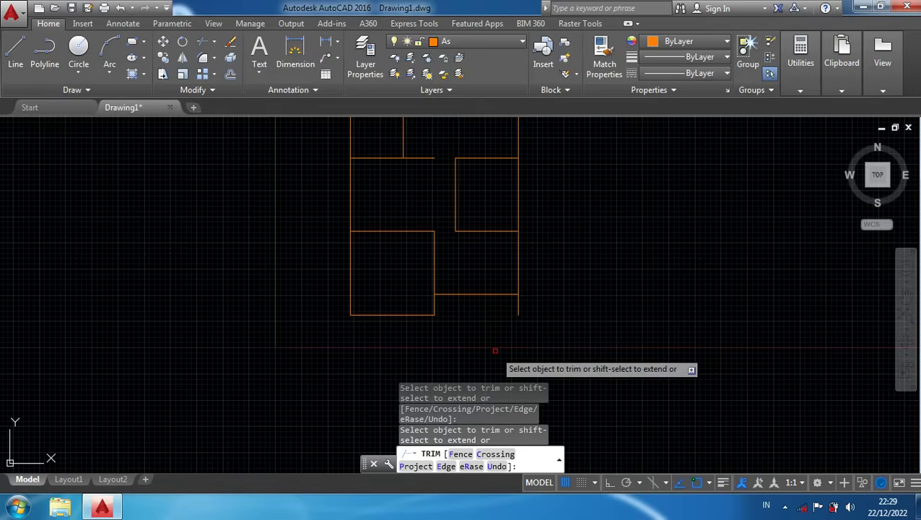
scroll(498, 349, down, 2)
scroll(500, 349, up, 2)
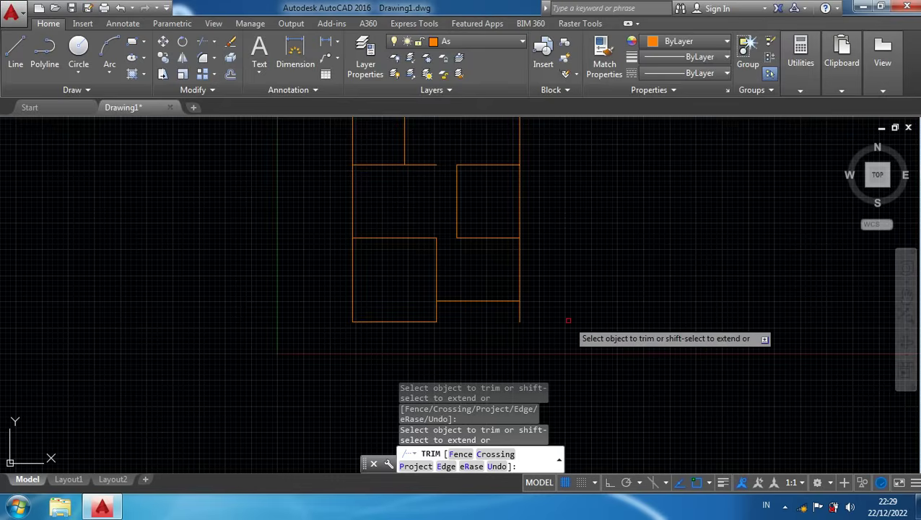
key(Return)
Replace the right outer line with three connected line segments from the top-right corner through the two room junctions to the lowest right horizontal
scroll(551, 277, down, 2)
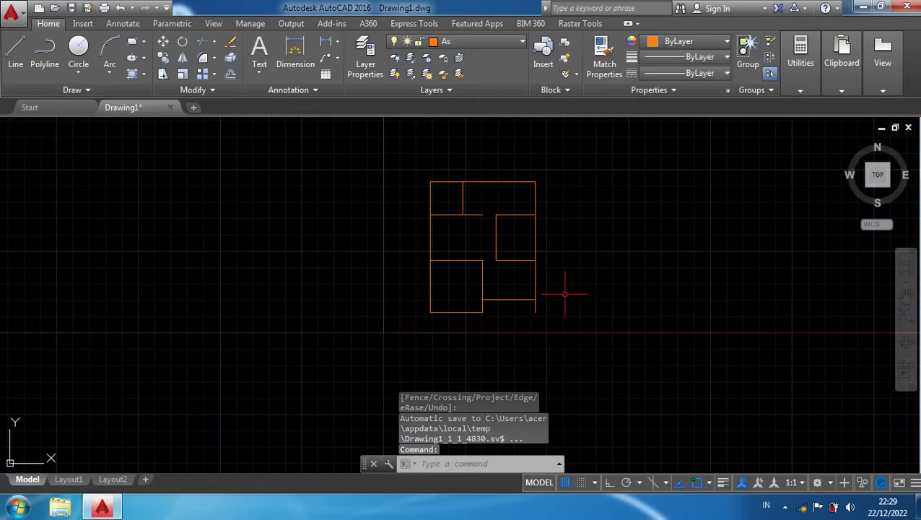
scroll(564, 294, up, 2)
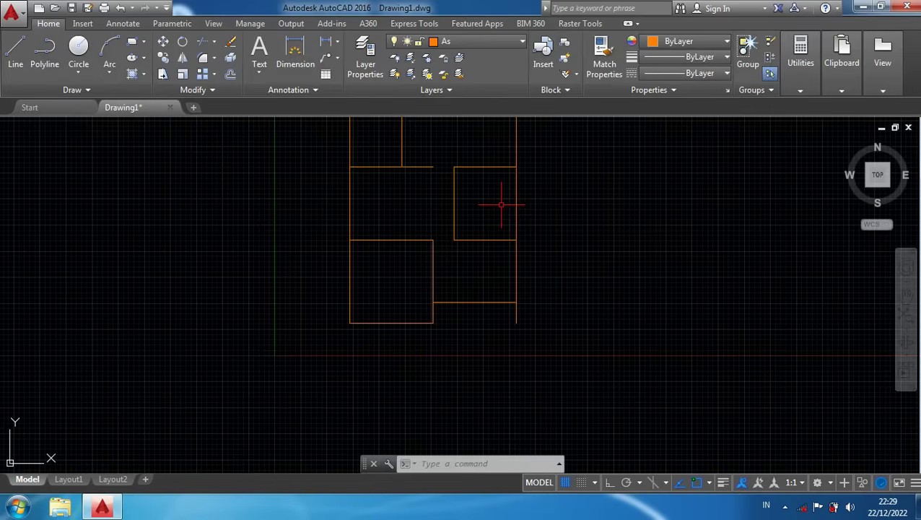
middle_drag(512, 209, 516, 281)
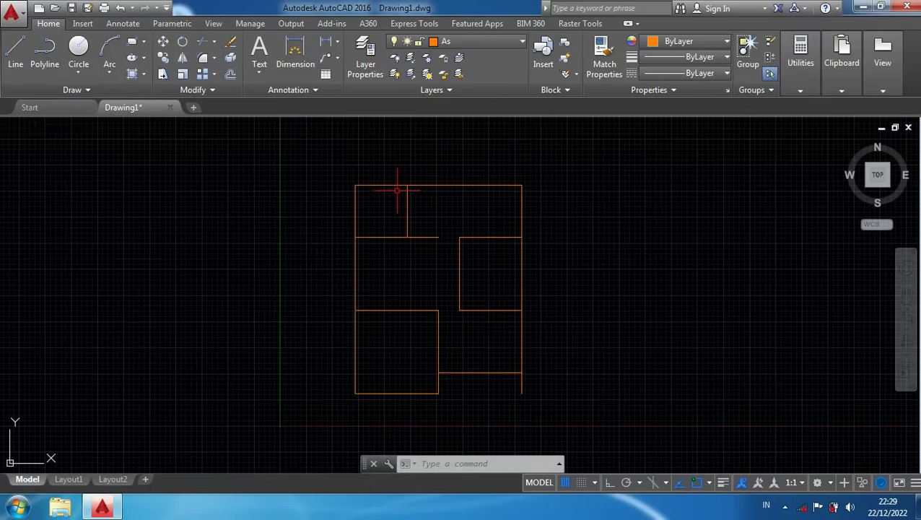
click(521, 262)
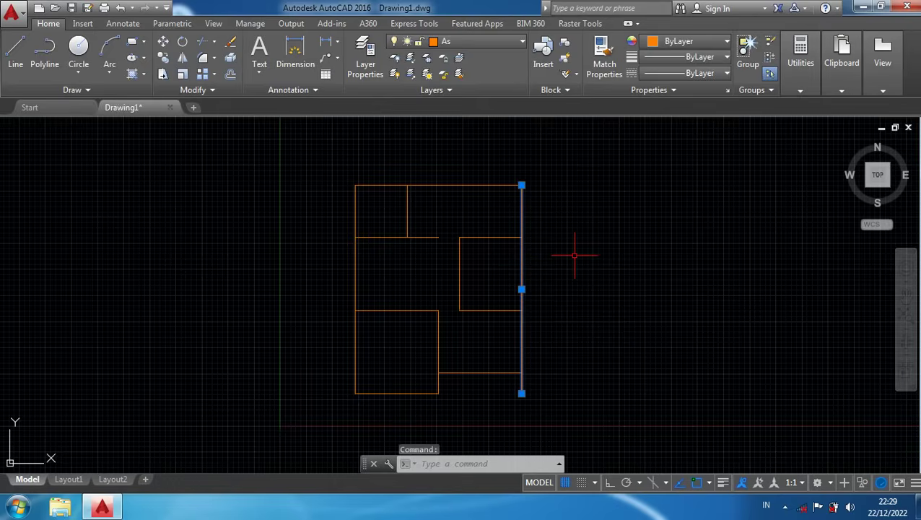
key(Delete)
text(l)
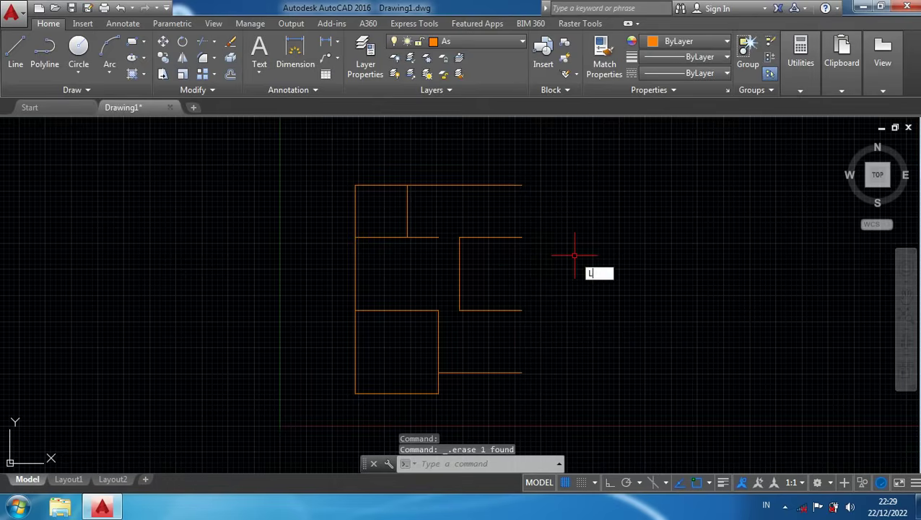
key(Return)
click(521, 186)
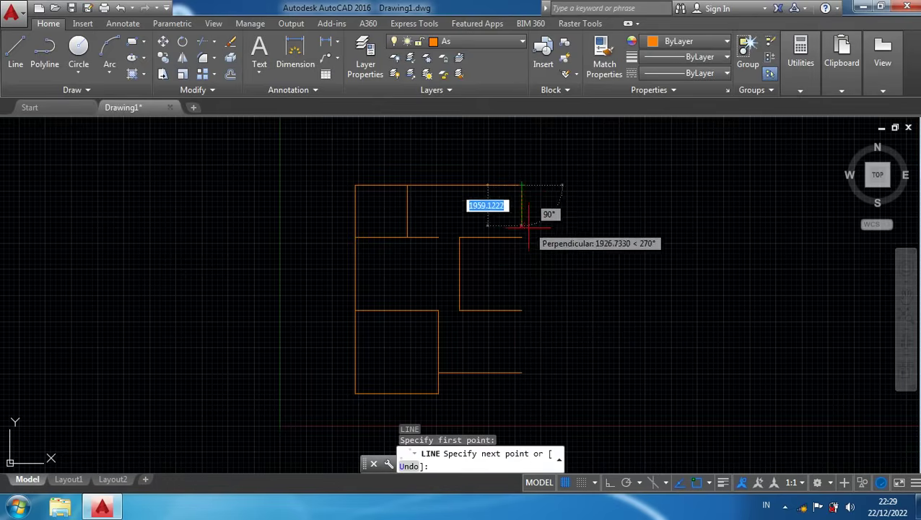
click(521, 236)
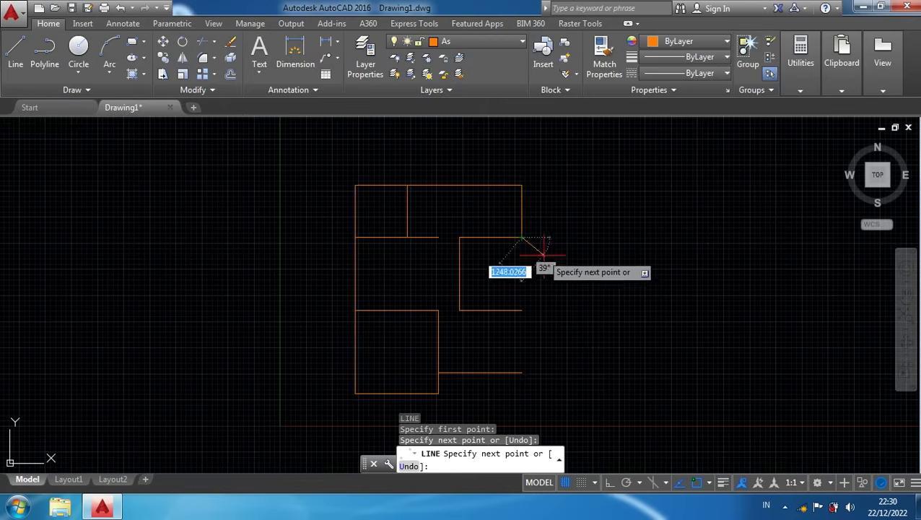
click(521, 309)
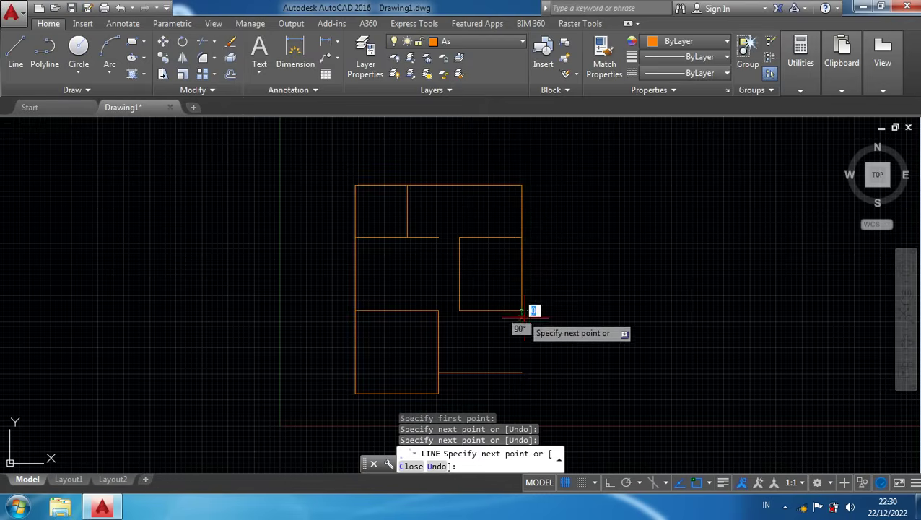
click(521, 372)
key(Return)
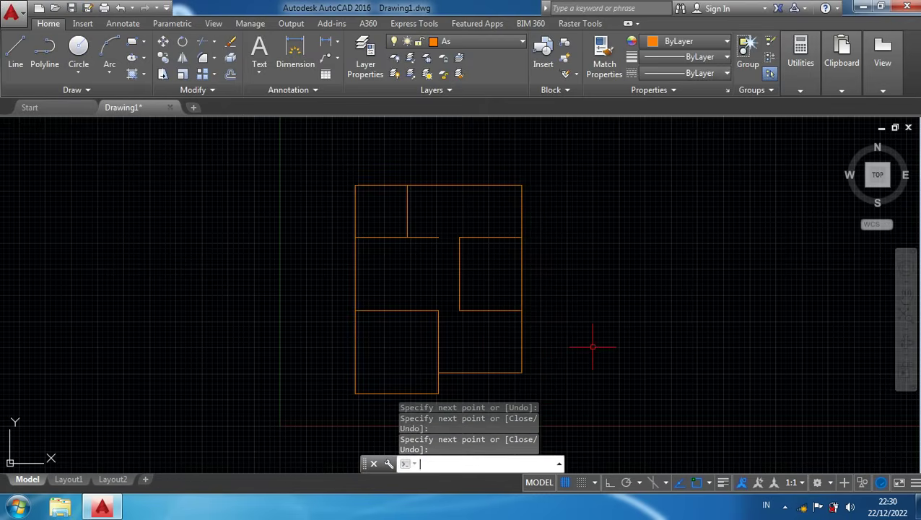
Check the right outer edge's separate segments and the single left outer line by selecting them, and clear the selection
click(521, 340)
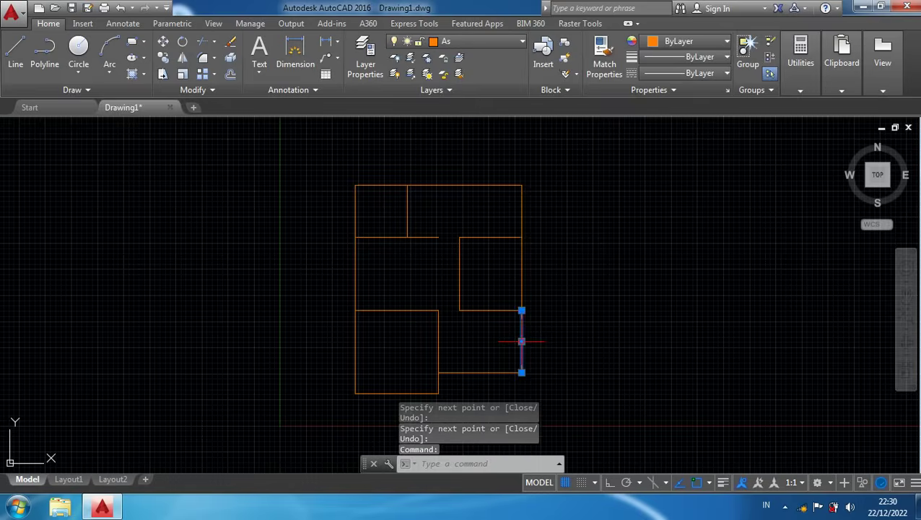
click(521, 274)
click(522, 210)
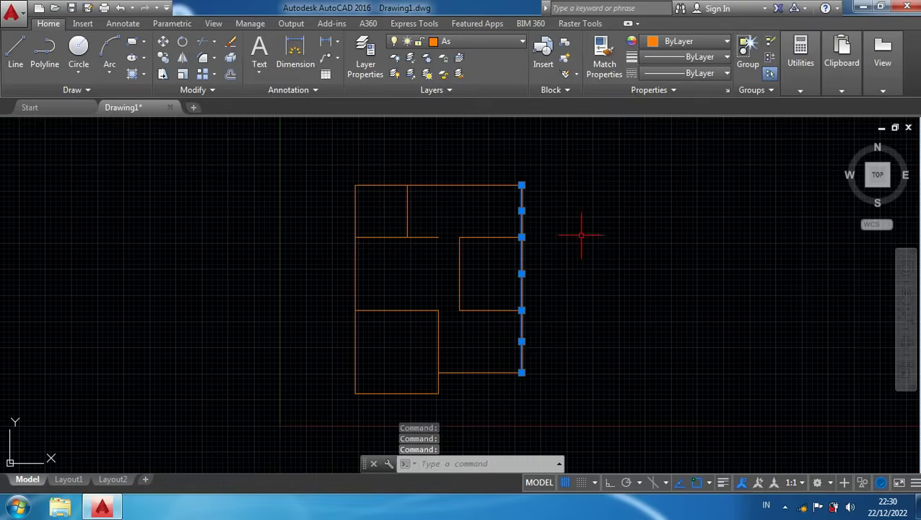
key(Escape)
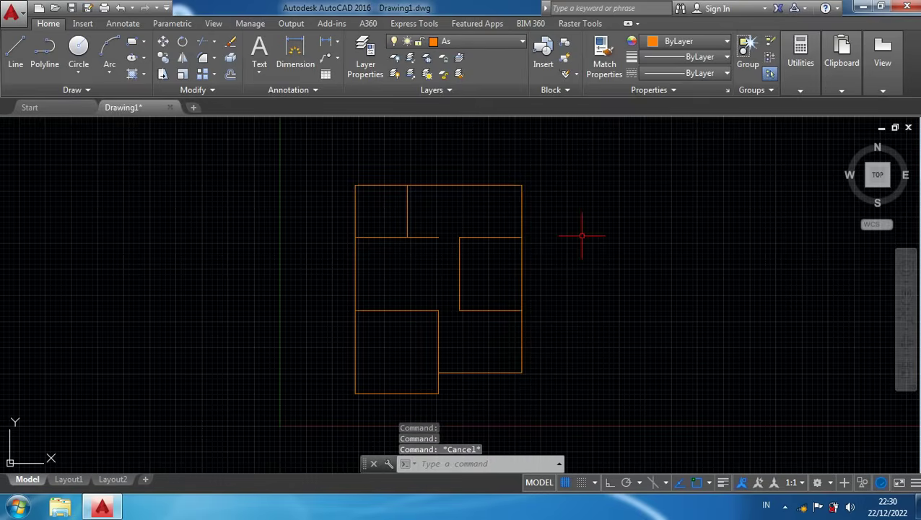
click(355, 294)
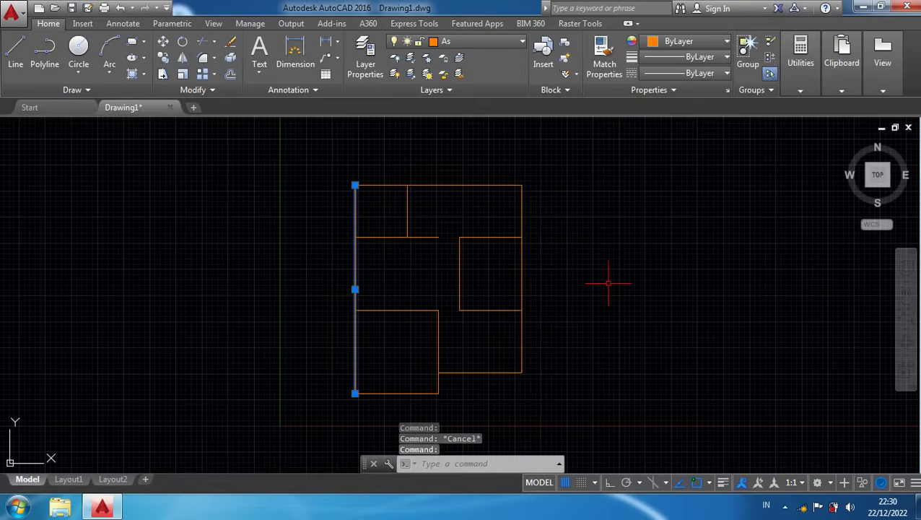
key(Escape)
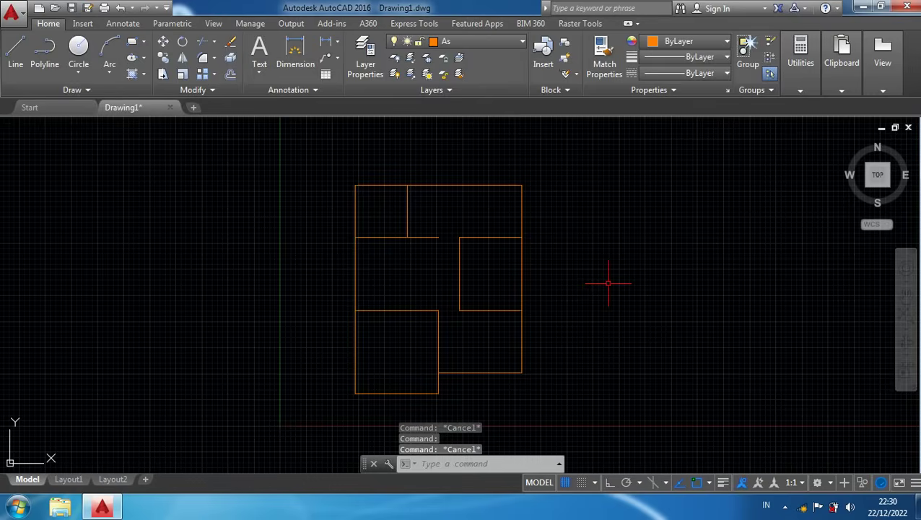
Replace the left outer line with three connected line segments from the top-left corner through the two room junctions to the bottom-left corner
click(356, 256)
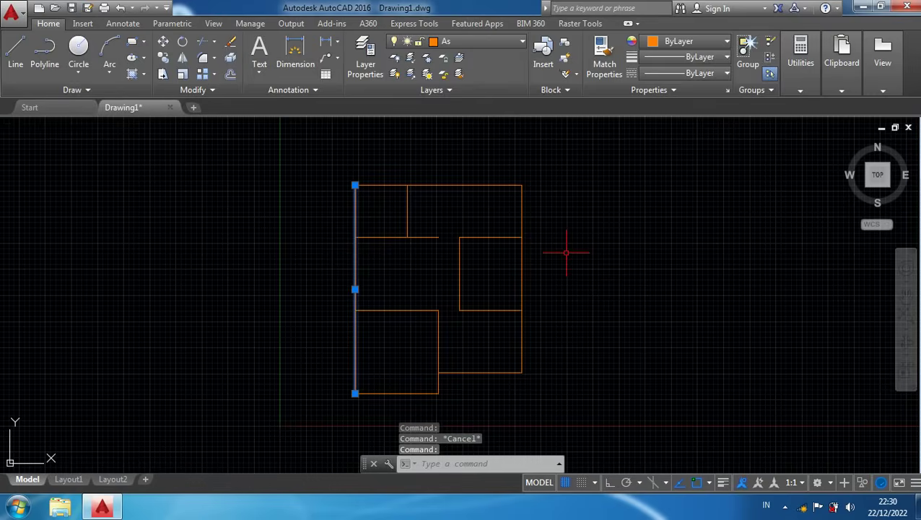
key(Delete)
text(l)
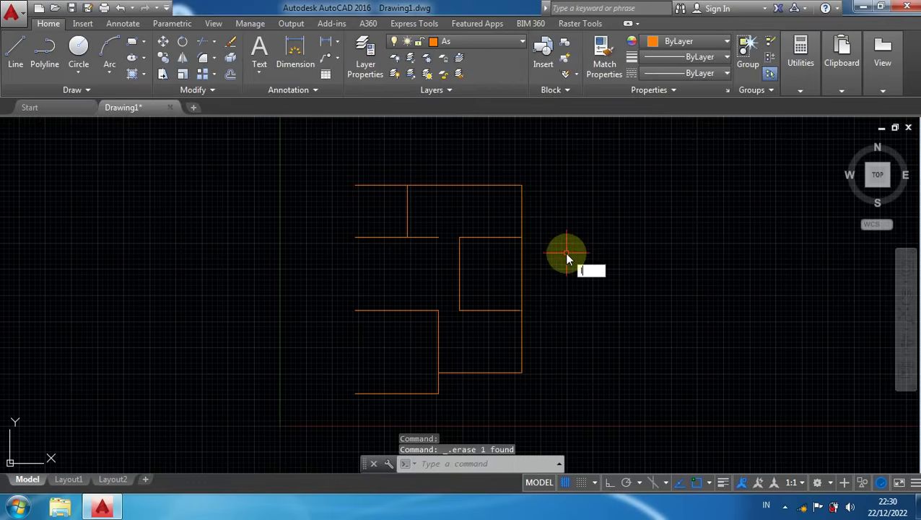
key(Return)
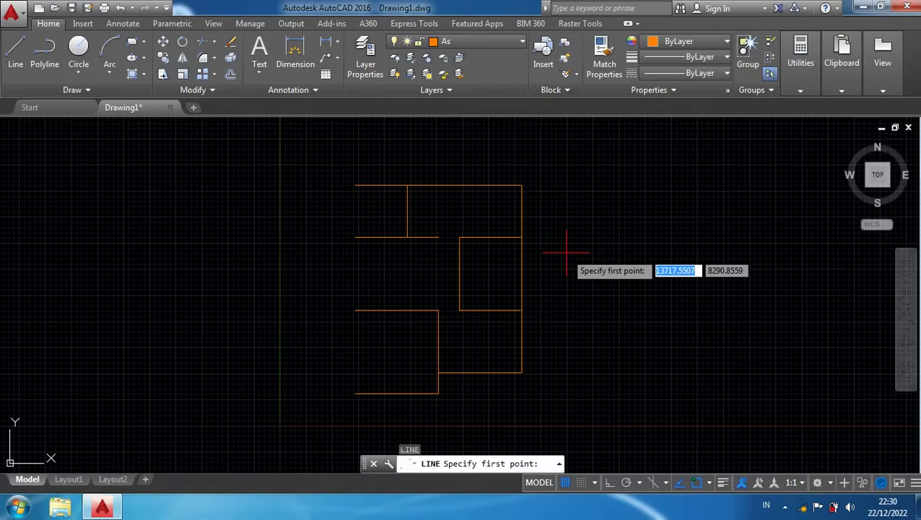
click(355, 185)
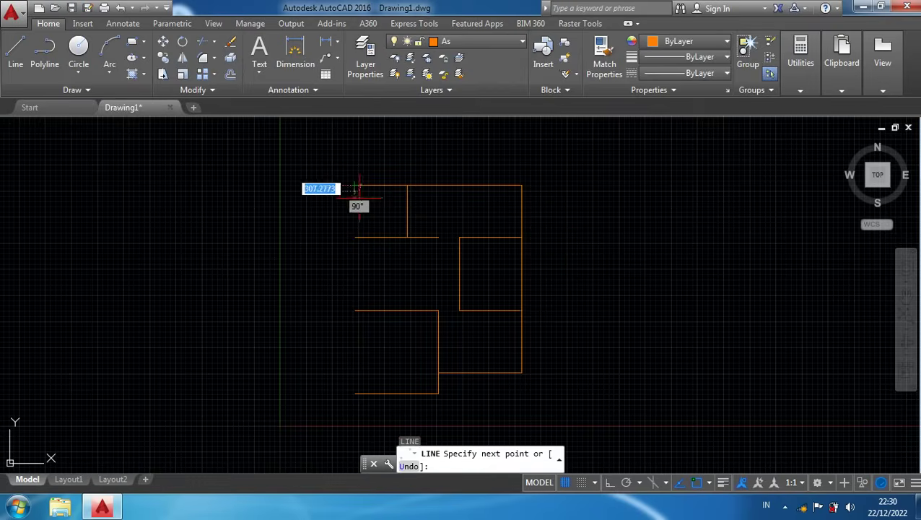
click(355, 238)
click(355, 310)
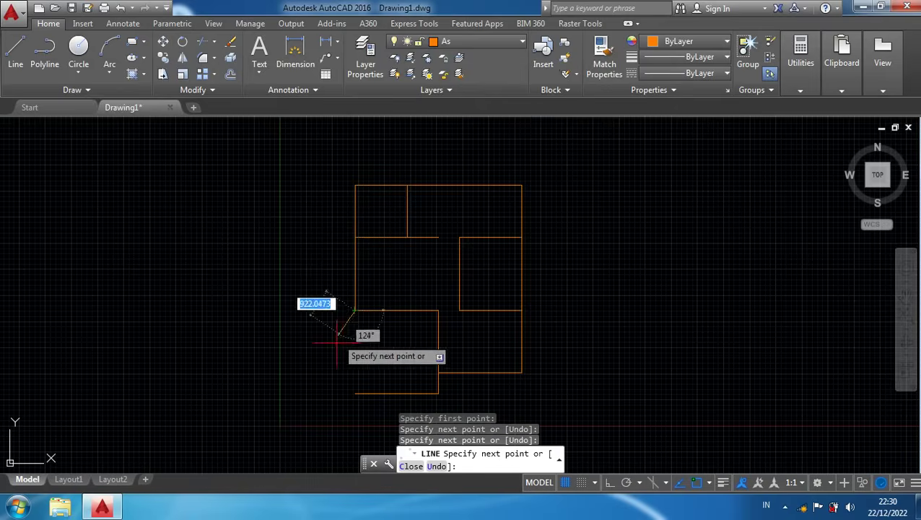
click(355, 393)
key(Return)
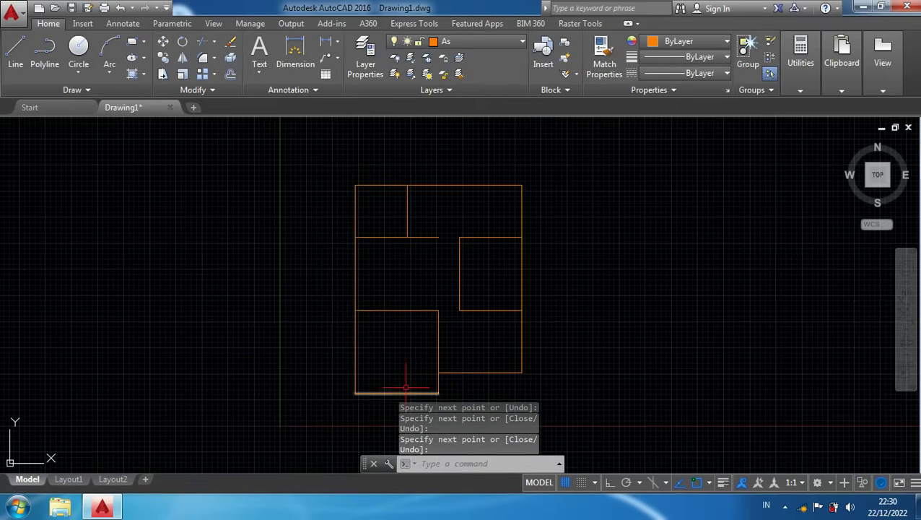
Replace the top outer line with two connected line segments from the top-right corner through the partition junction to the top-left corner
click(439, 186)
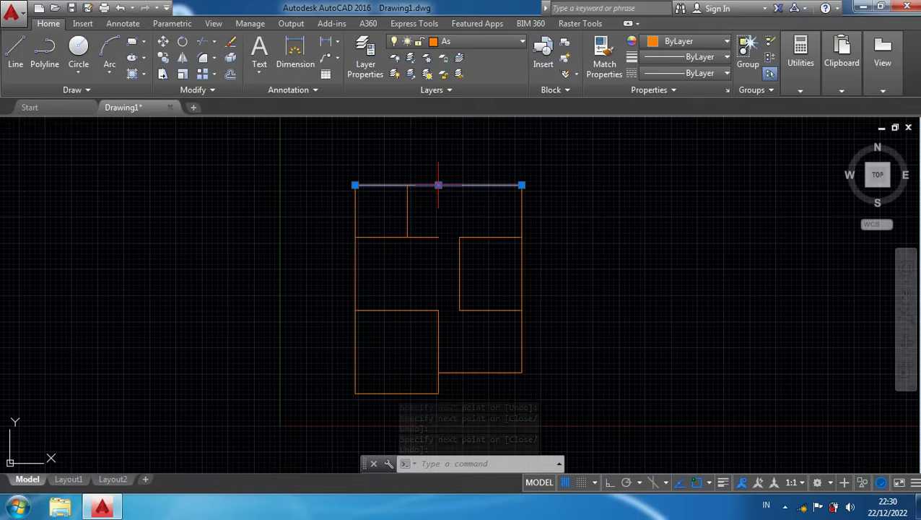
key(Delete)
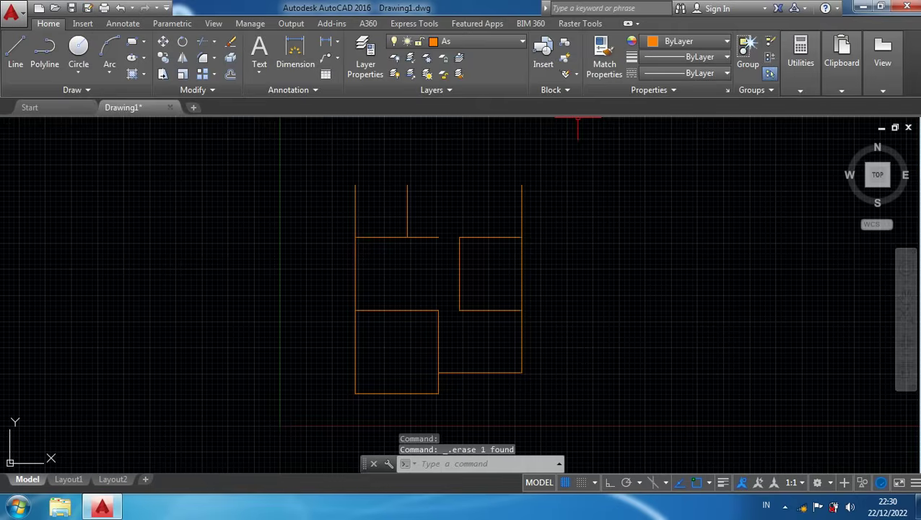
text(1)
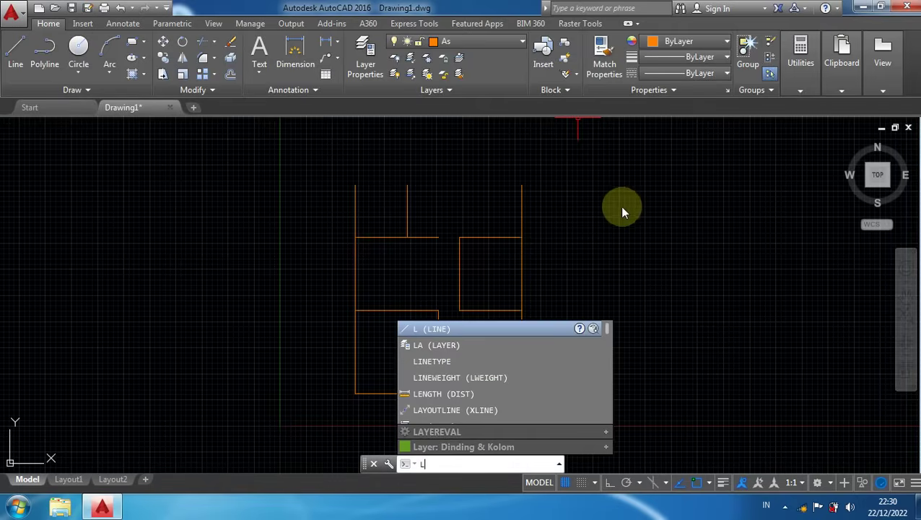
key(Return)
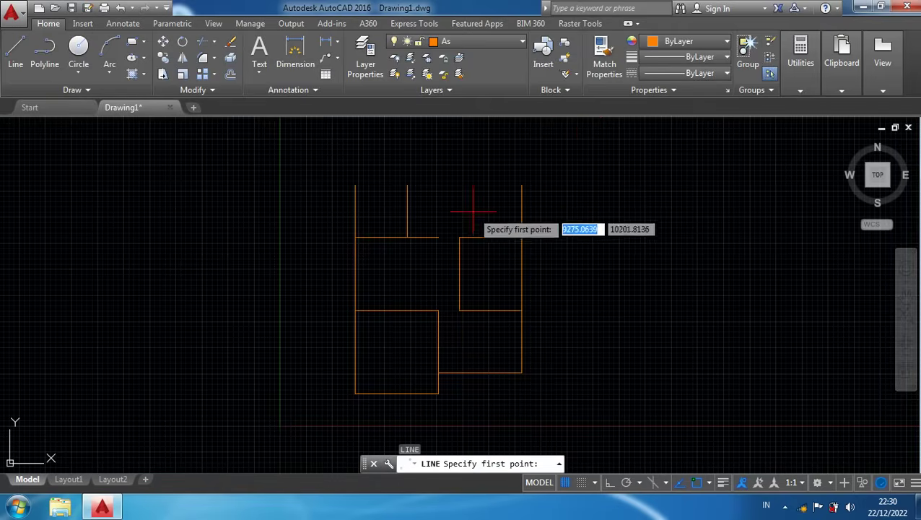
click(521, 185)
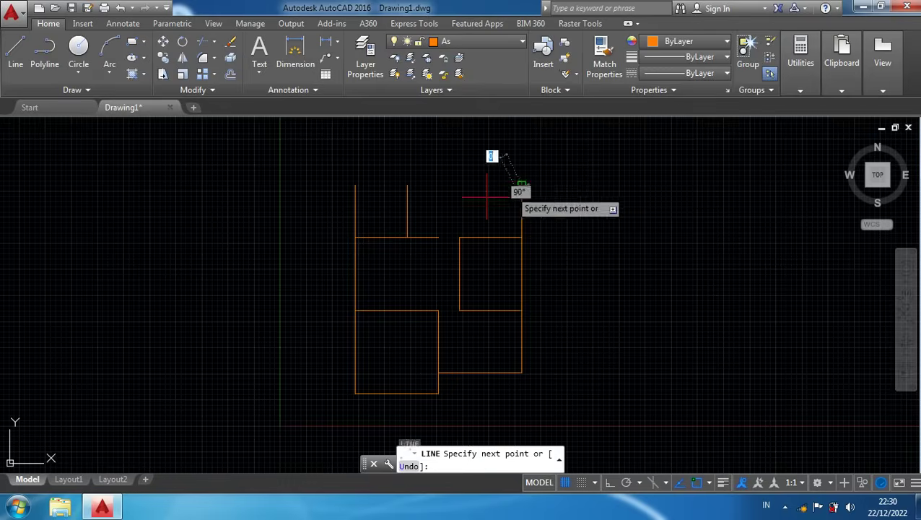
click(407, 185)
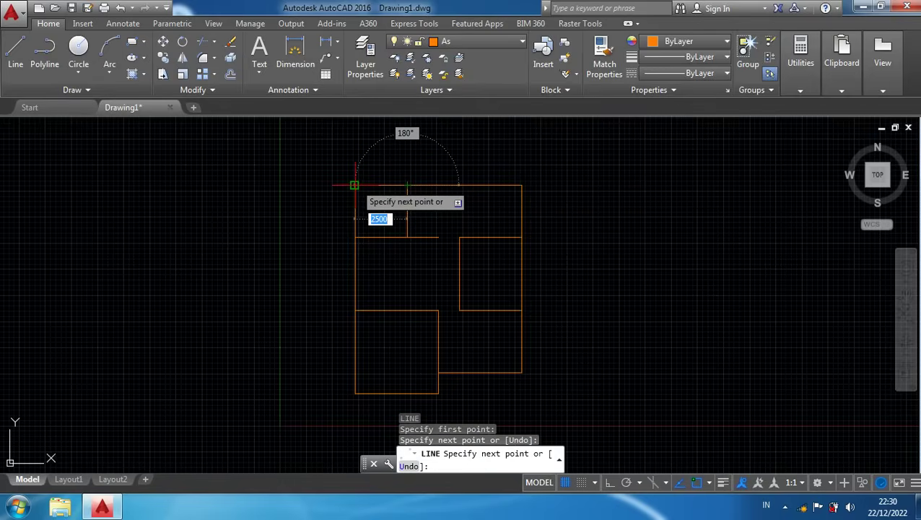
click(354, 185)
key(Return)
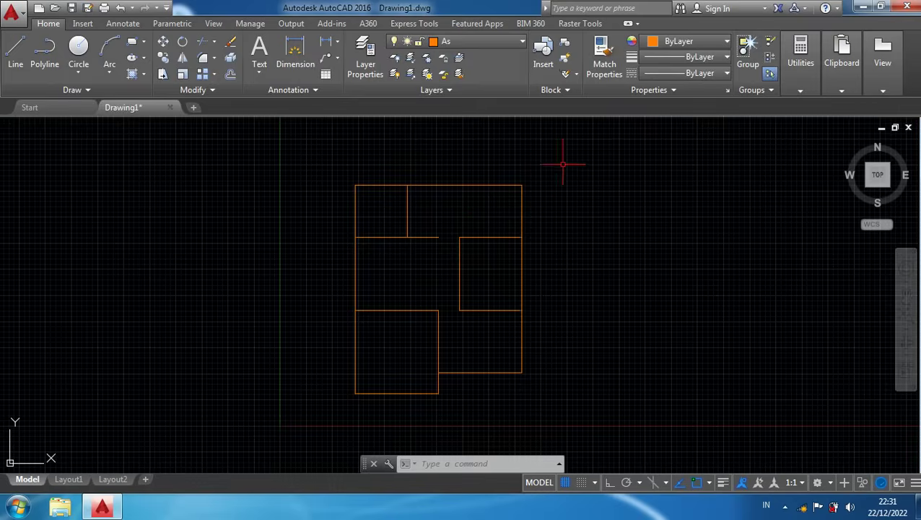
Make "Dinding & Kolom" the current layer and set Offset to use the current layer with a distance of 75
click(473, 45)
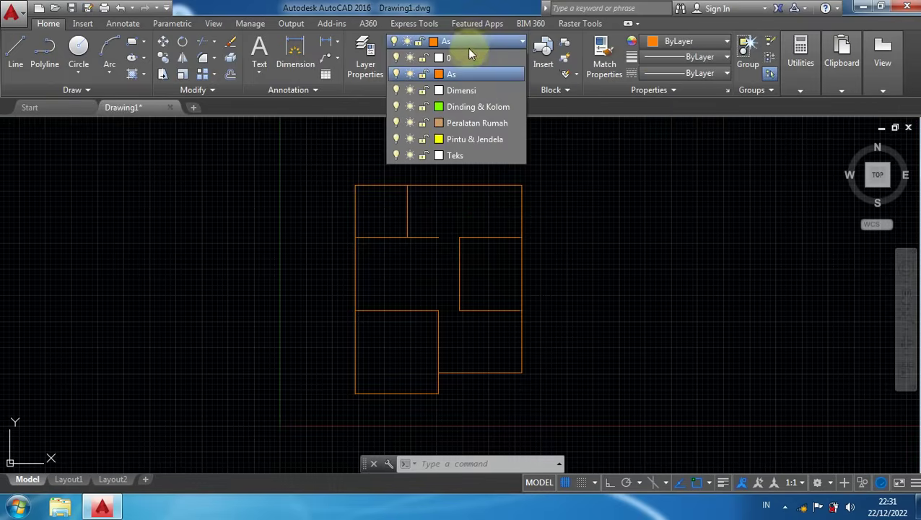
click(481, 106)
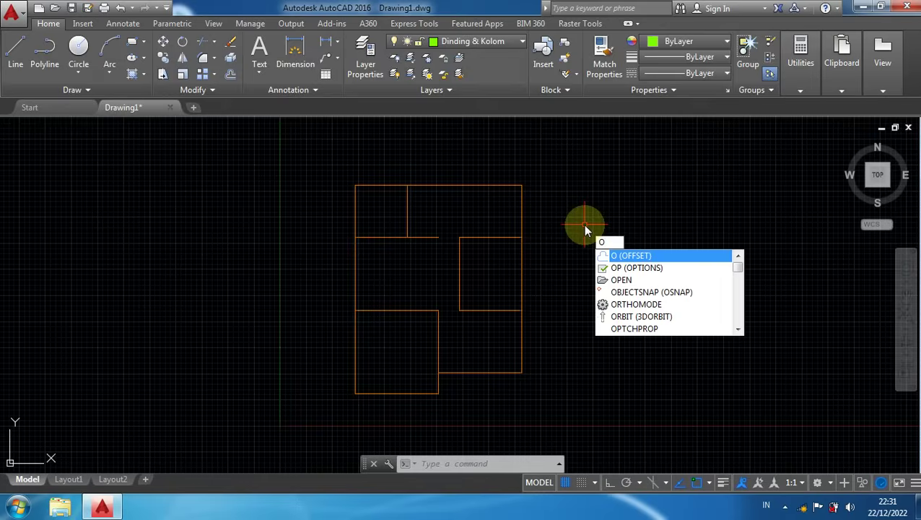
key(Return)
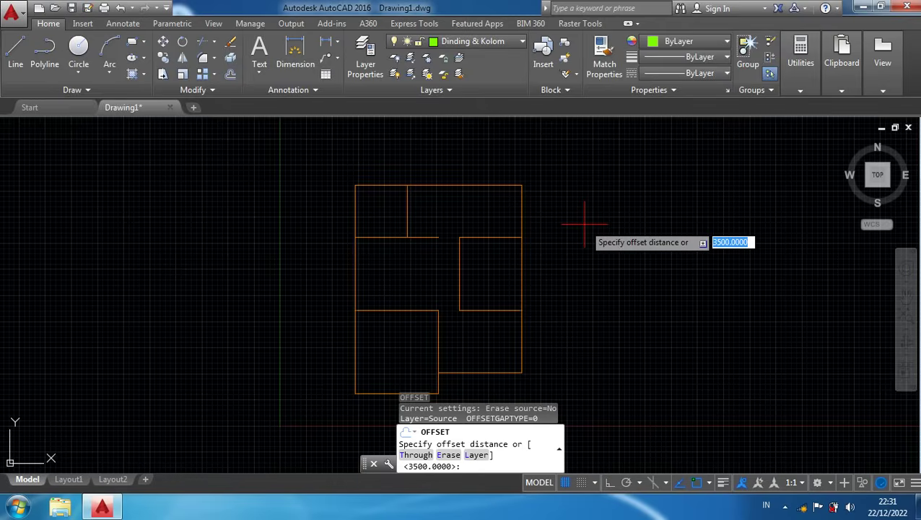
key(BackSpace)
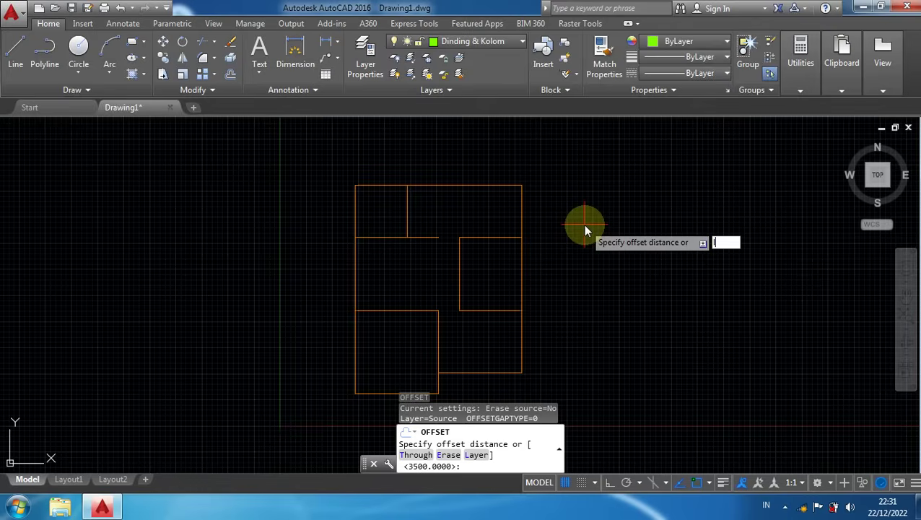
key(Return)
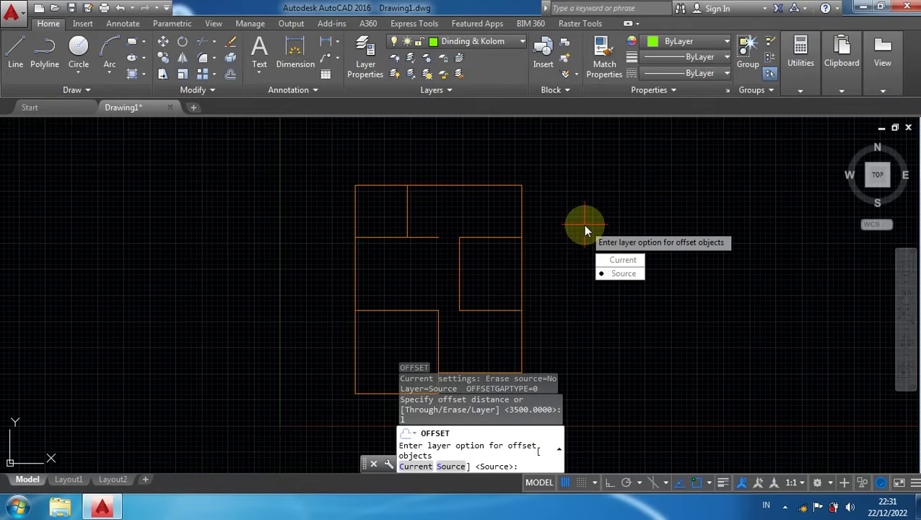
text(c)
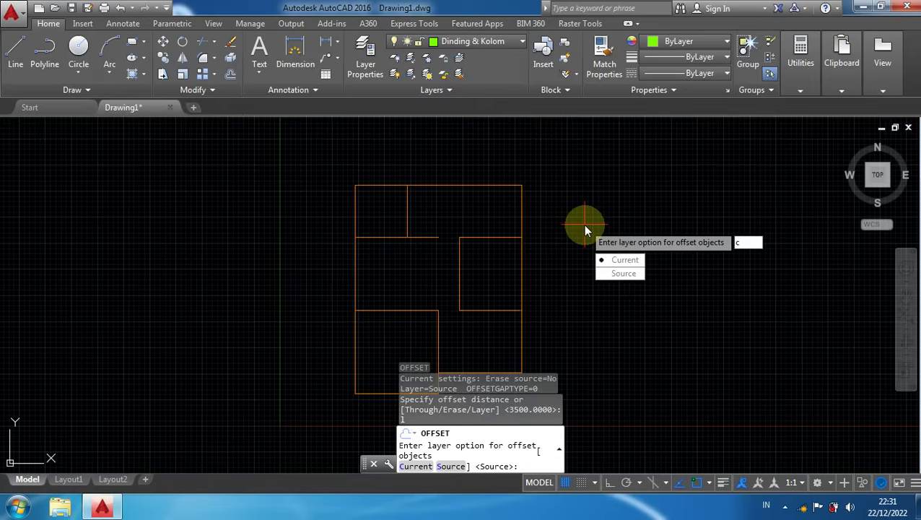
key(Return)
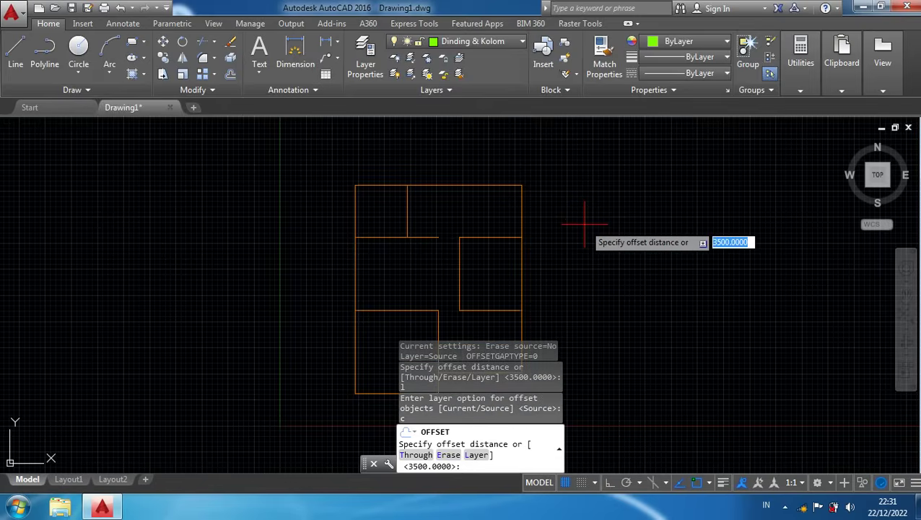
text(75)
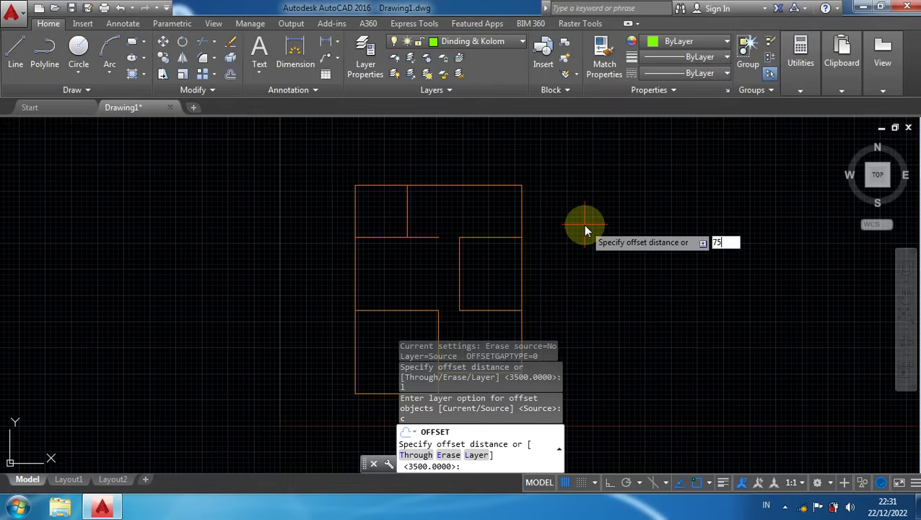
key(Return)
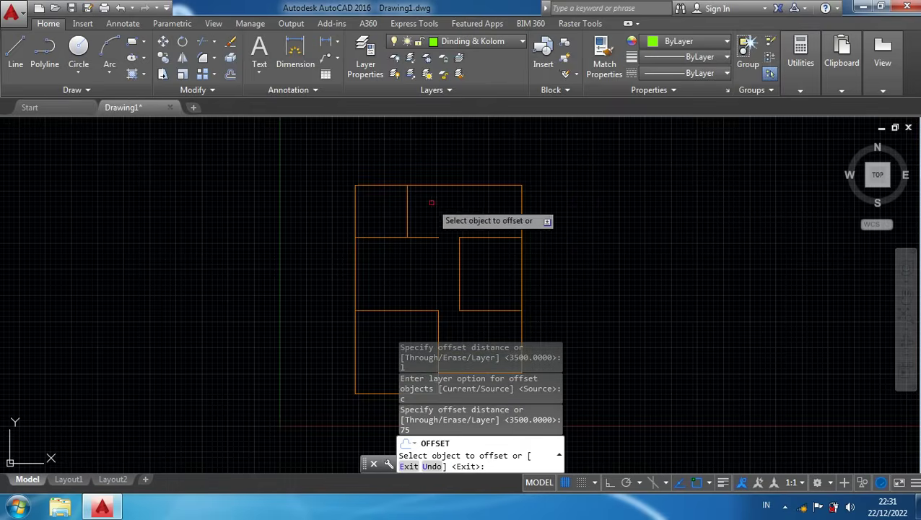
Offset both segments of the top outer line 75 to each side to form the top wall
scroll(381, 188, up, 2)
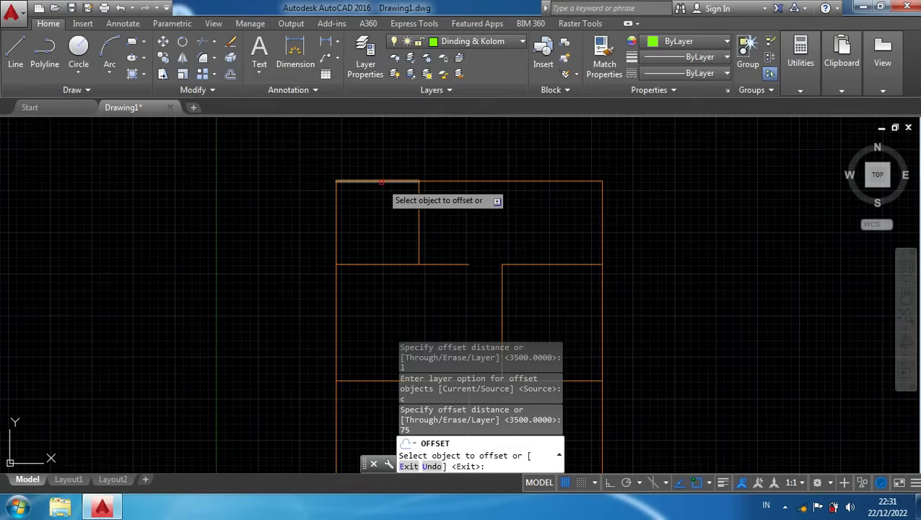
click(382, 182)
scroll(383, 162, up, 4)
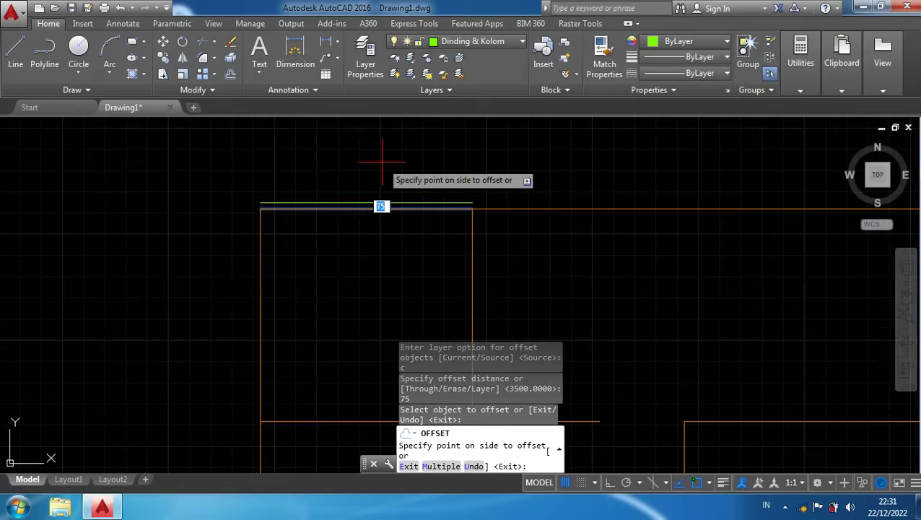
click(378, 157)
click(378, 209)
click(376, 242)
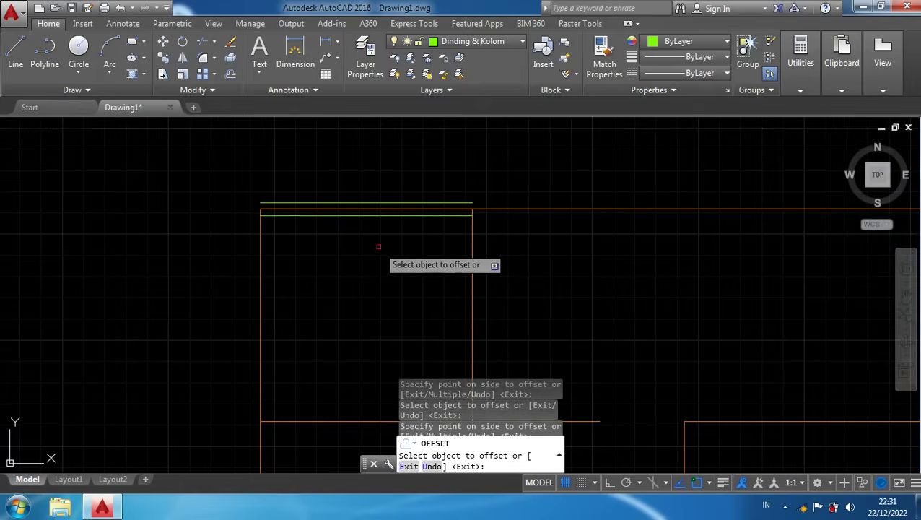
click(518, 207)
click(514, 180)
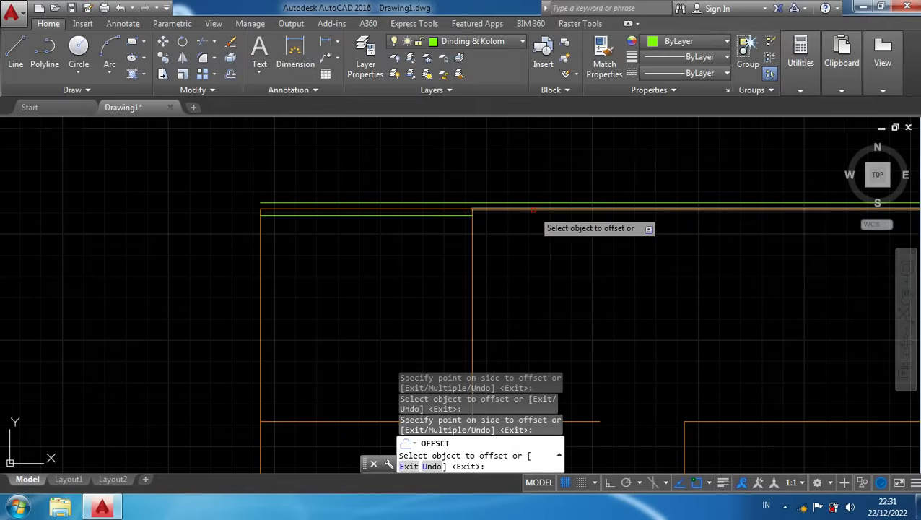
click(533, 210)
click(538, 251)
Offset the uppermost segment of the left outer line 75 to each side
middle_drag(382, 279, 410, 228)
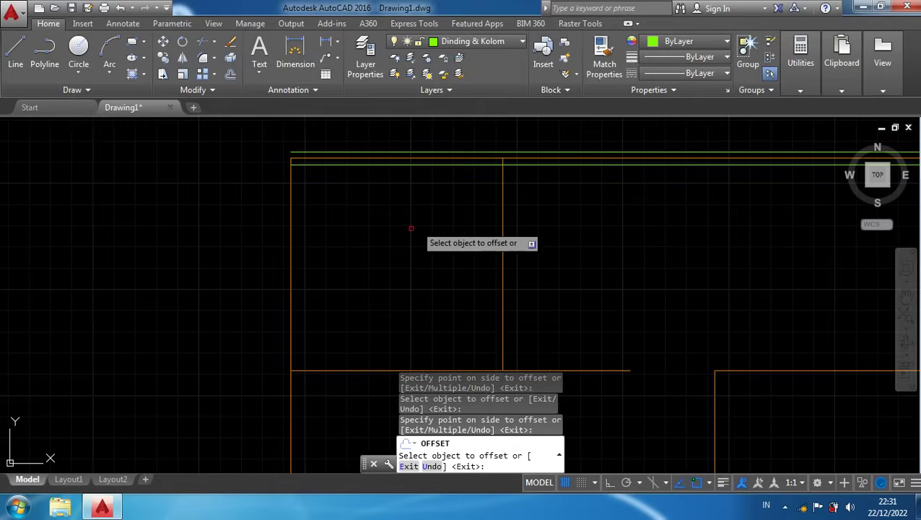
click(291, 249)
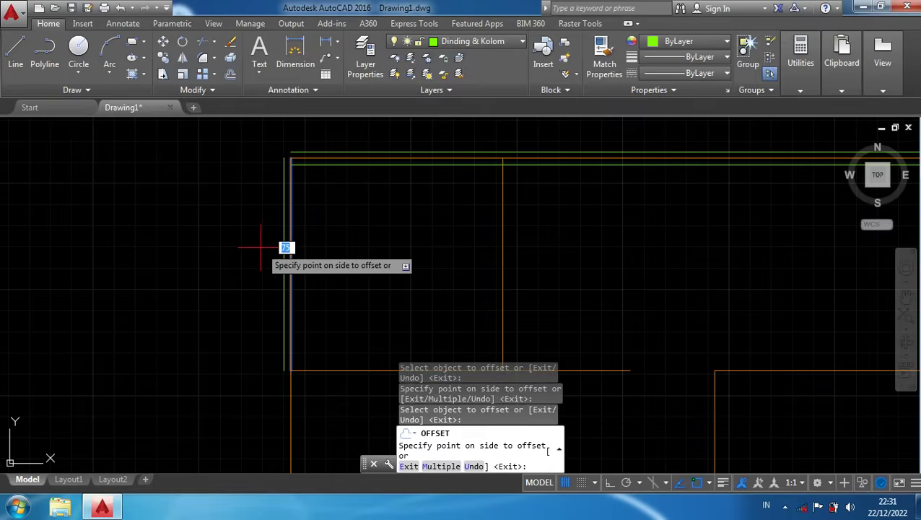
click(262, 248)
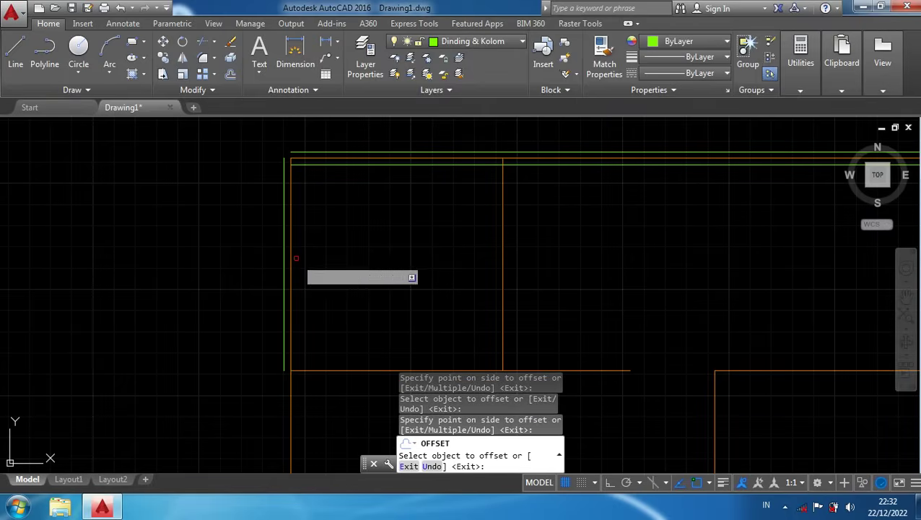
click(291, 255)
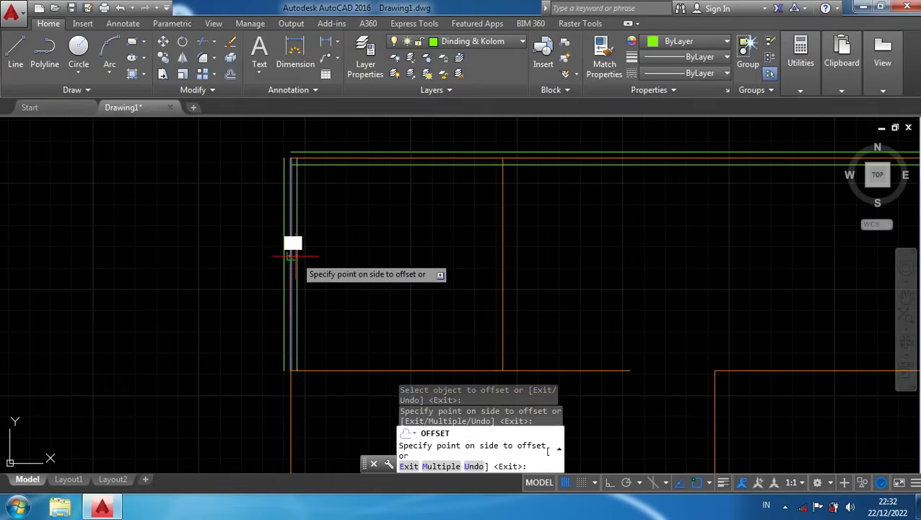
click(330, 253)
Offset the vertical partition line of the upper-left room 75 to each side
scroll(449, 294, down, 2)
middle_drag(448, 294, 369, 260)
click(417, 261)
click(403, 255)
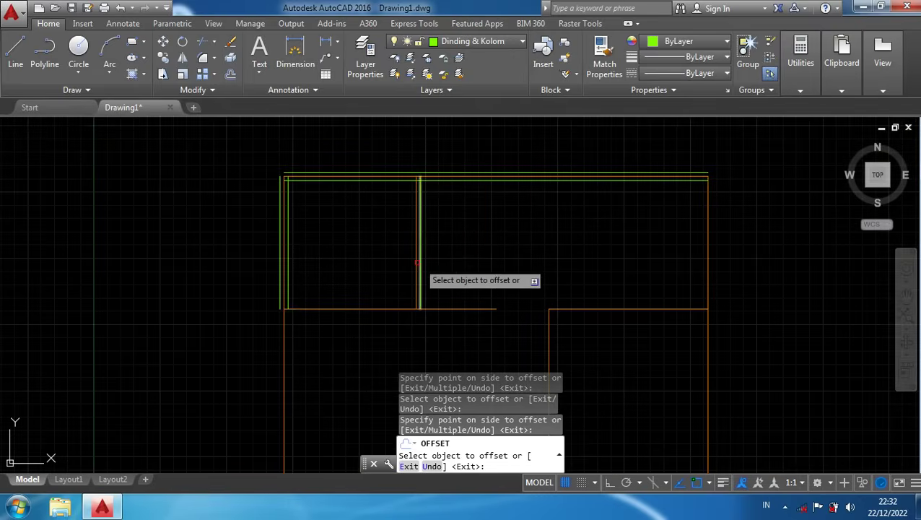
scroll(416, 261, up, 4)
click(415, 262)
click(365, 260)
Offset the horizontal line below the upper-left room 75 to each side
scroll(325, 310, down, 4)
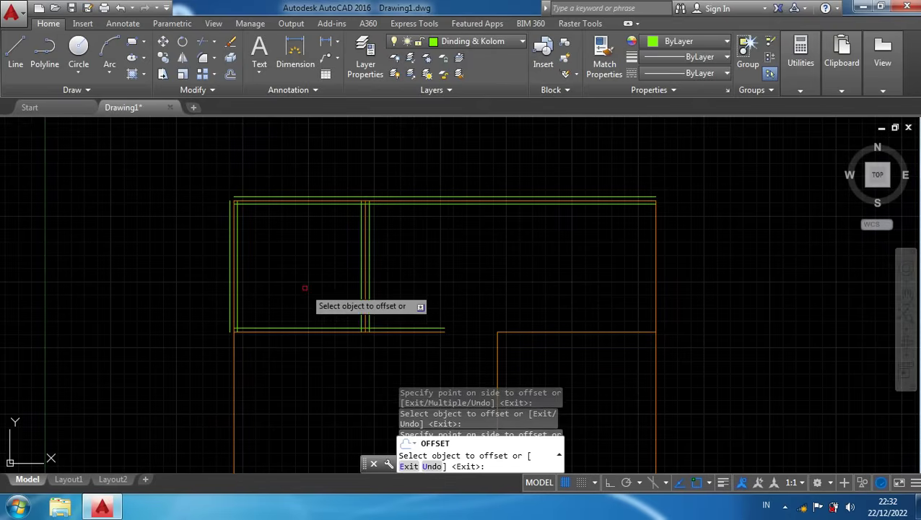
scroll(303, 332, up, 2)
click(303, 331)
click(306, 358)
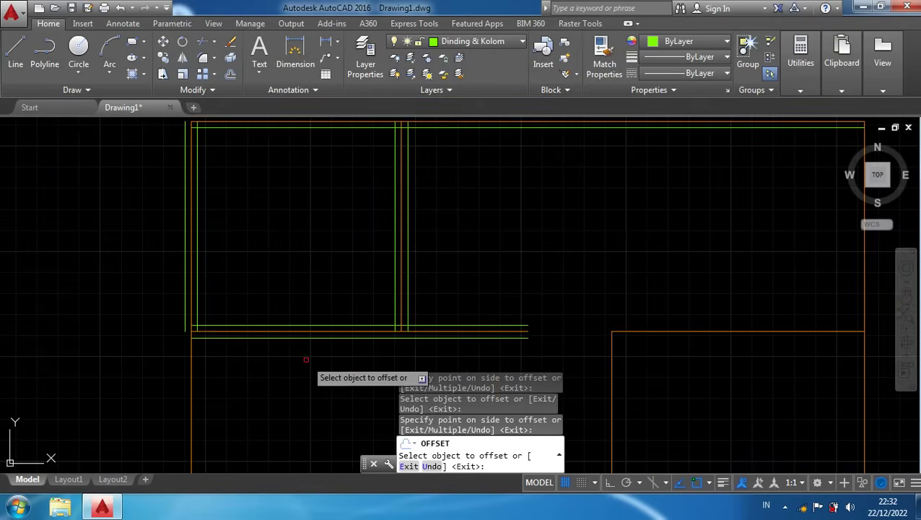
Offset the uppermost segment of the right outer line 75 to each side
scroll(306, 358, down, 2)
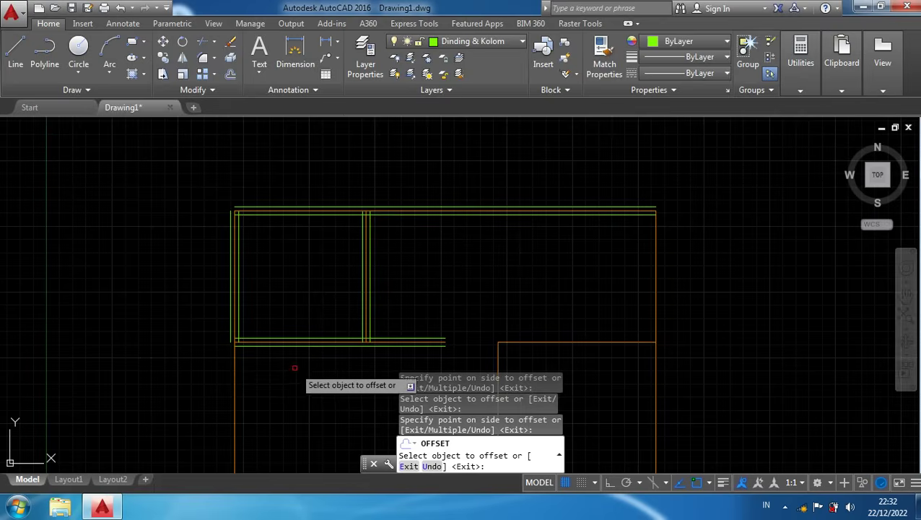
click(656, 267)
click(596, 272)
click(657, 272)
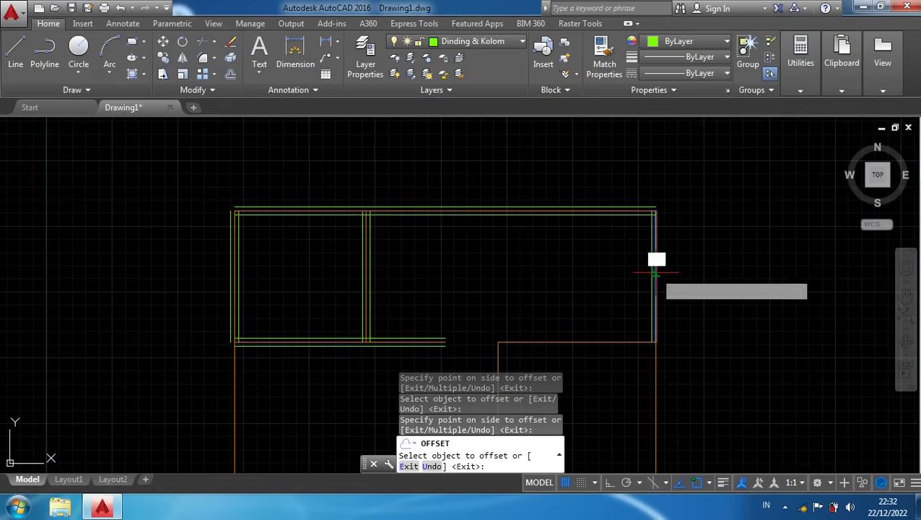
click(659, 273)
Offset the top and left lines of the middle-right room 75 to each side
middle_drag(577, 298, 580, 242)
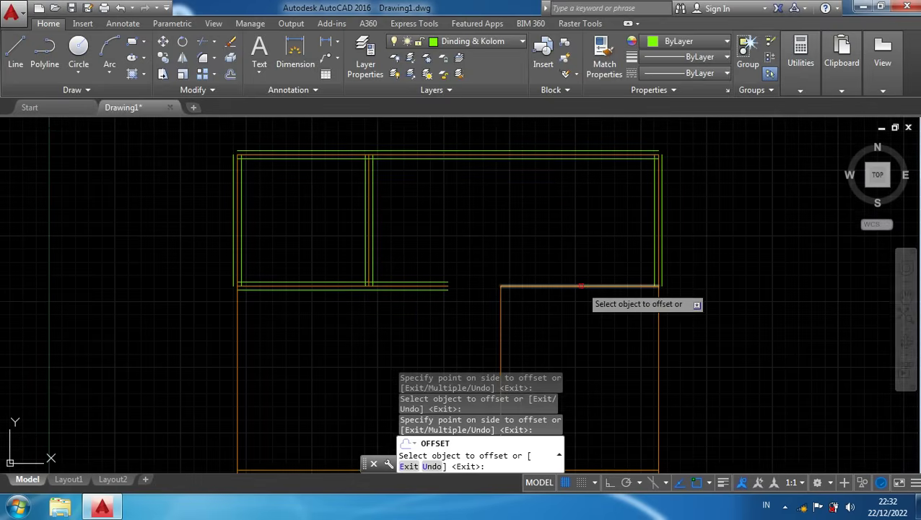
scroll(575, 289, up, 2)
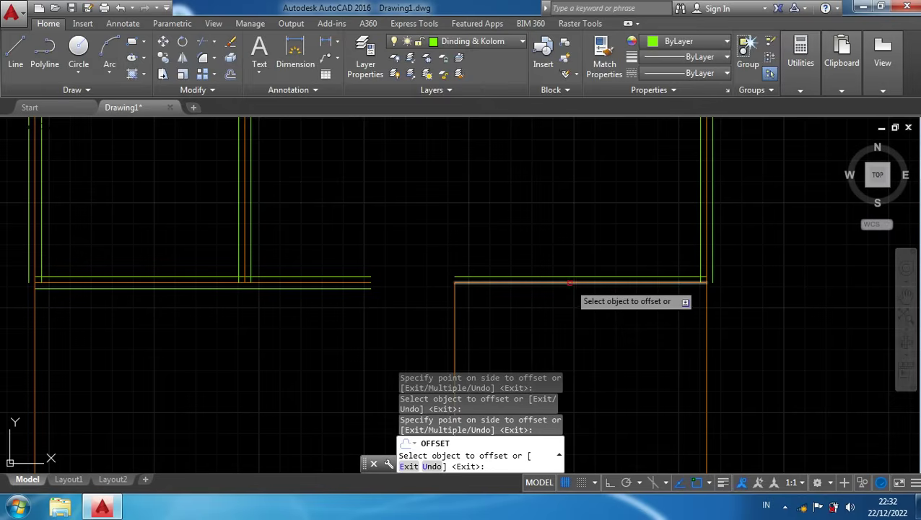
scroll(514, 317, down, 2)
middle_drag(514, 313, 565, 263)
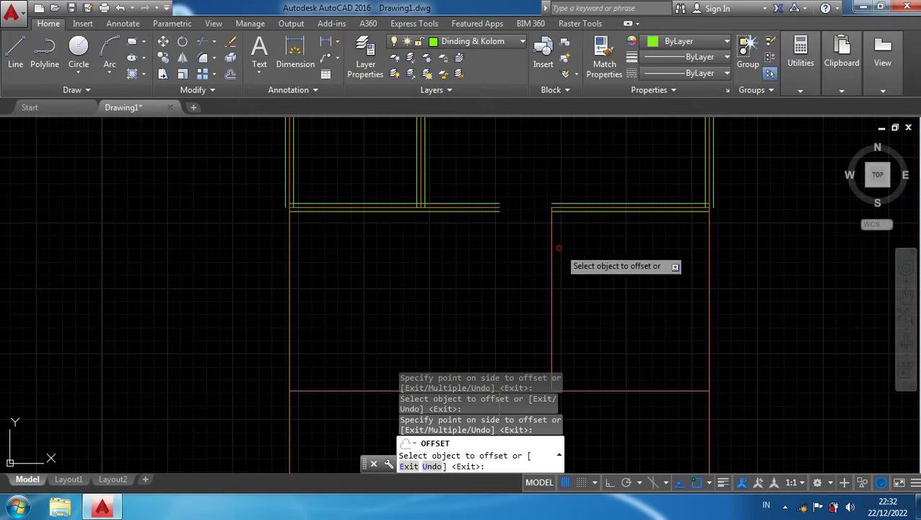
scroll(536, 277, up, 2)
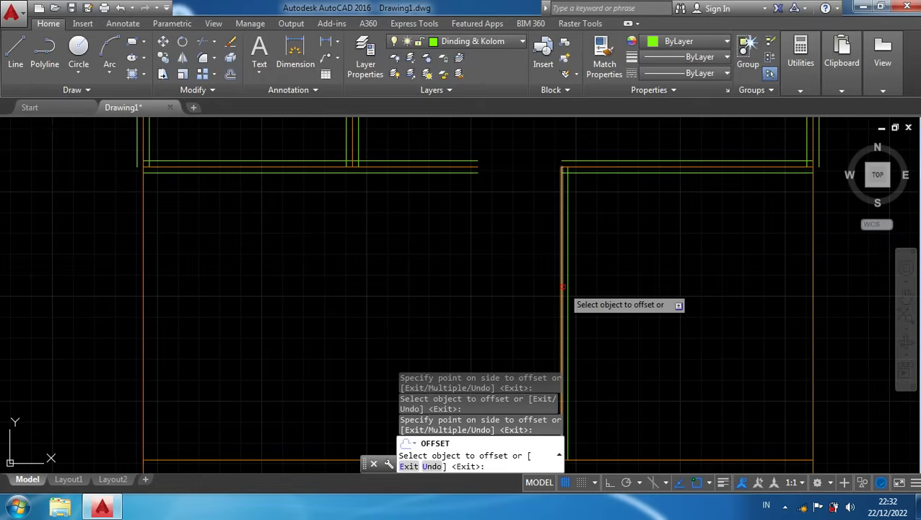
Offset the left outer line and the bottom line of the middle-left room 75 to each side
scroll(296, 315, down, 2)
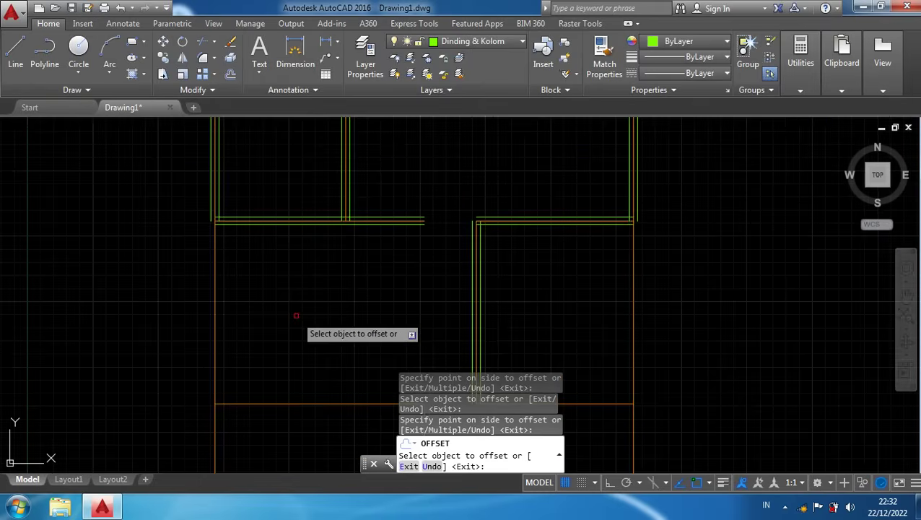
middle_drag(296, 316, 353, 257)
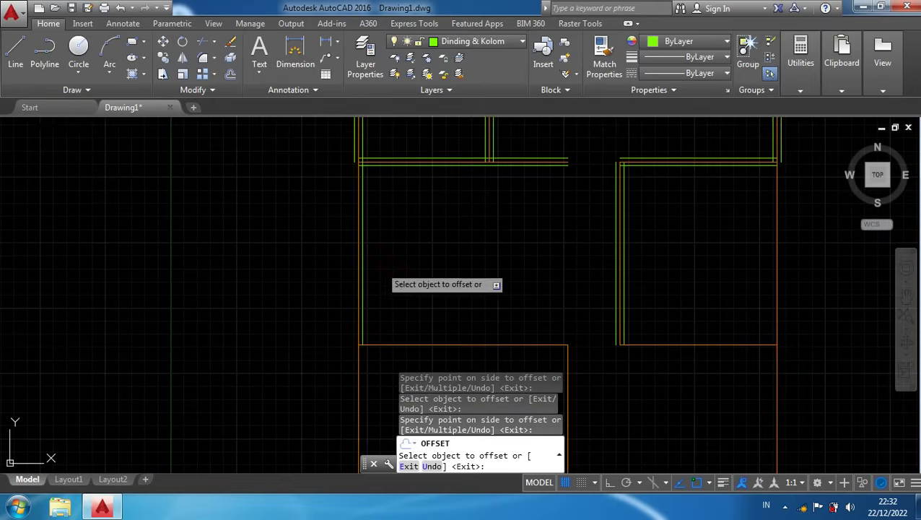
scroll(353, 273, up, 2)
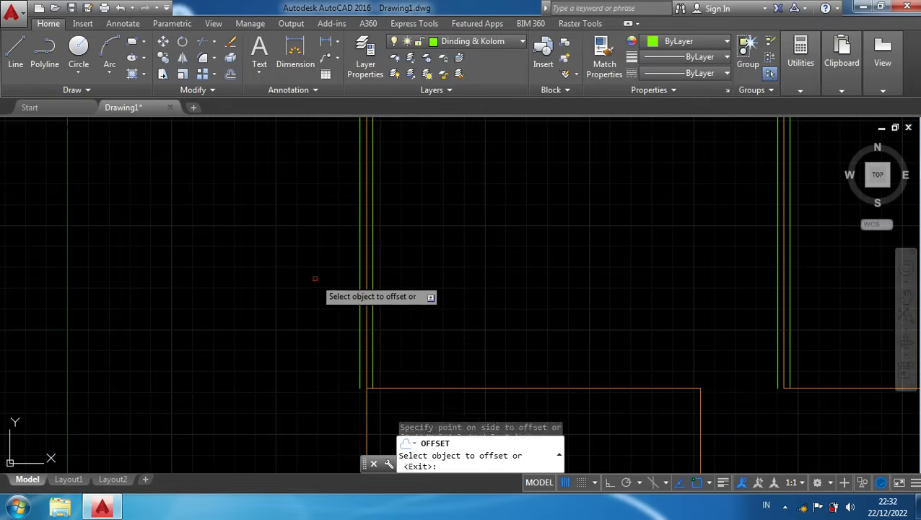
scroll(406, 285, down, 5)
click(440, 310)
click(440, 316)
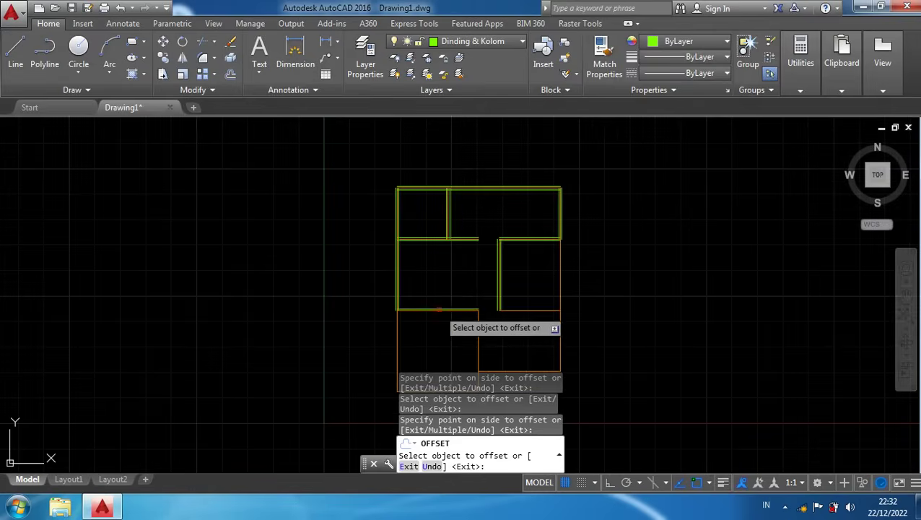
scroll(440, 320, up, 4)
scroll(361, 333, up, 2)
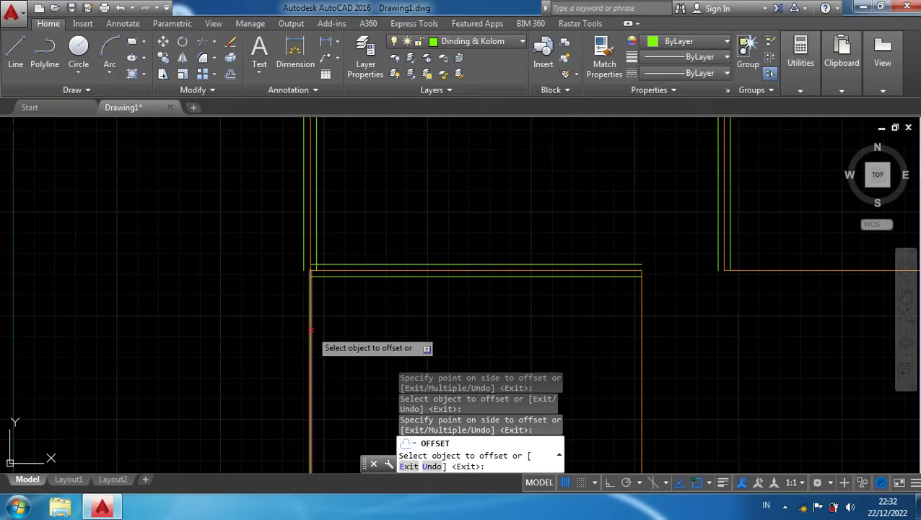
Offset the left and right lines of the lower-left room 75 to each side
click(311, 330)
click(249, 326)
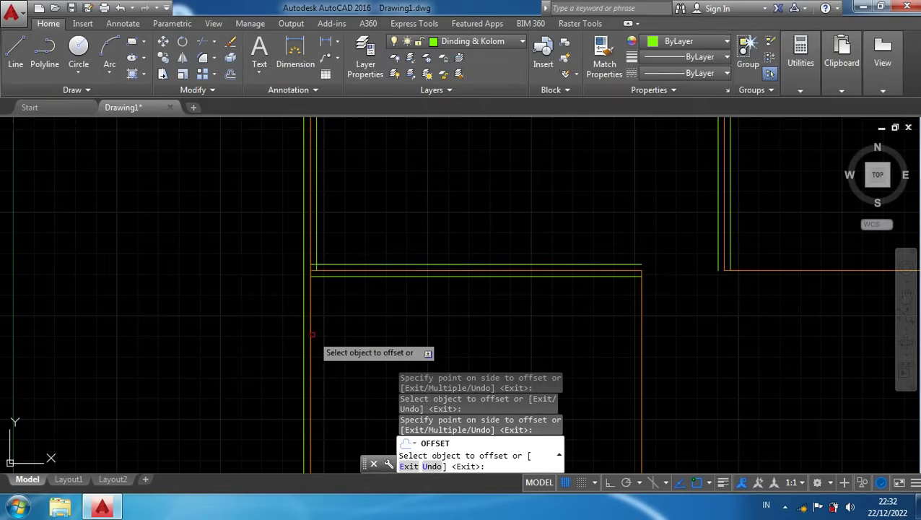
scroll(440, 336, down, 4)
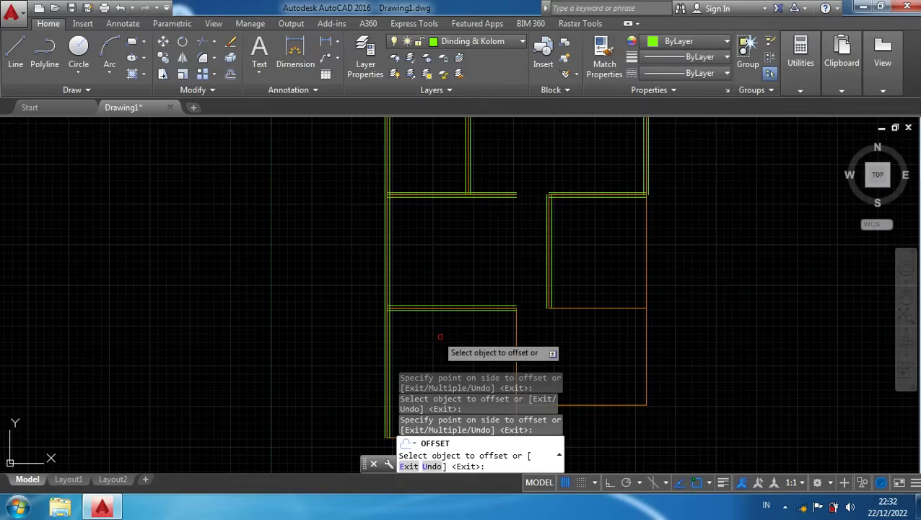
middle_drag(440, 337, 429, 279)
click(506, 290)
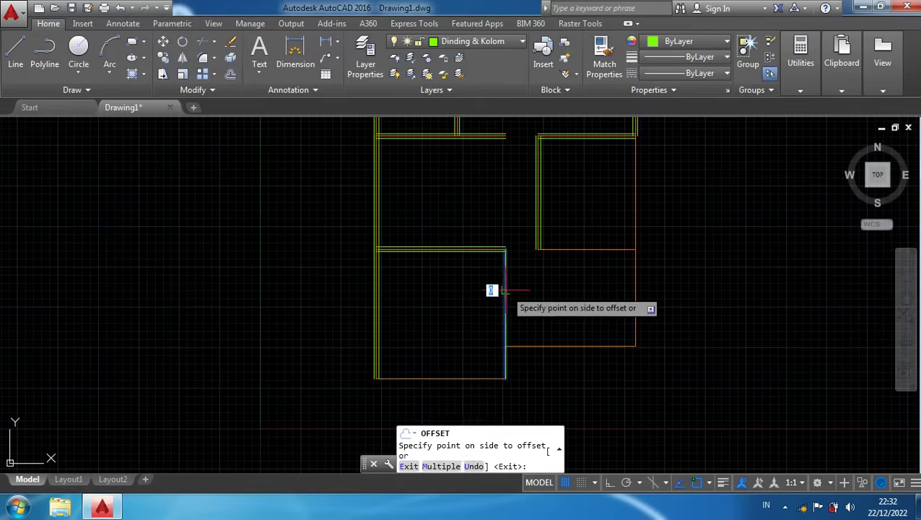
click(493, 291)
scroll(493, 295, up, 4)
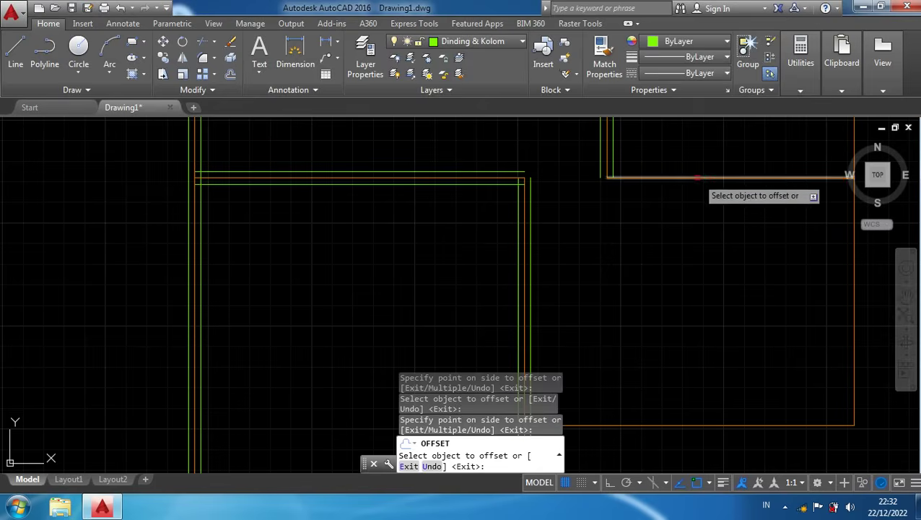
Offset the bottom and right lines of the middle-right room 75 to each side
click(696, 176)
click(687, 182)
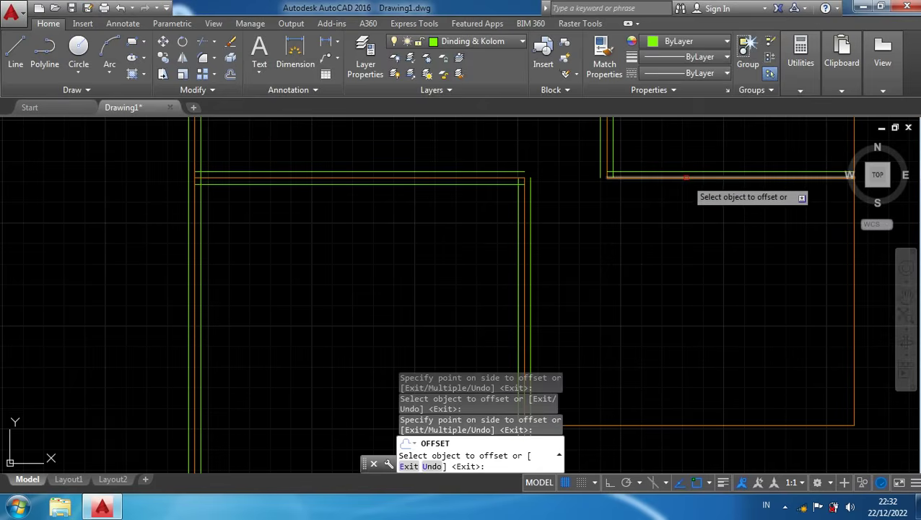
scroll(736, 203, down, 5)
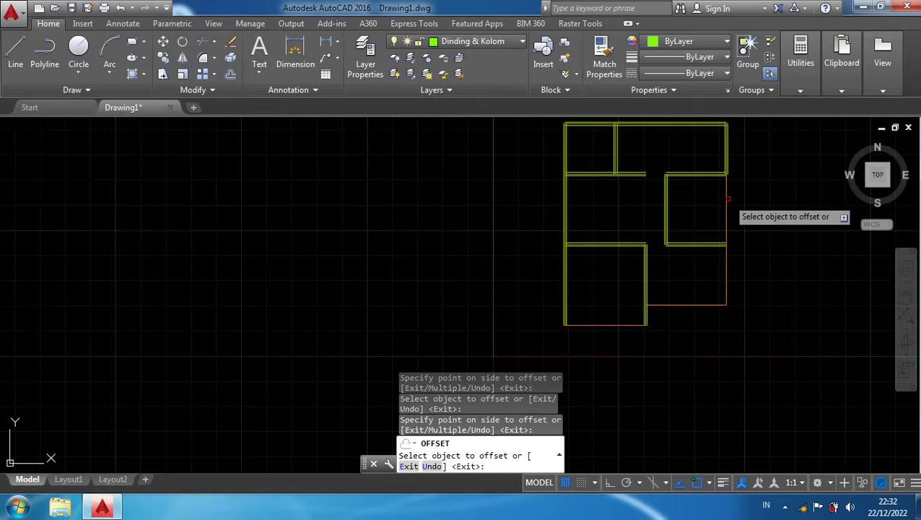
click(726, 199)
click(686, 200)
scroll(729, 208, up, 5)
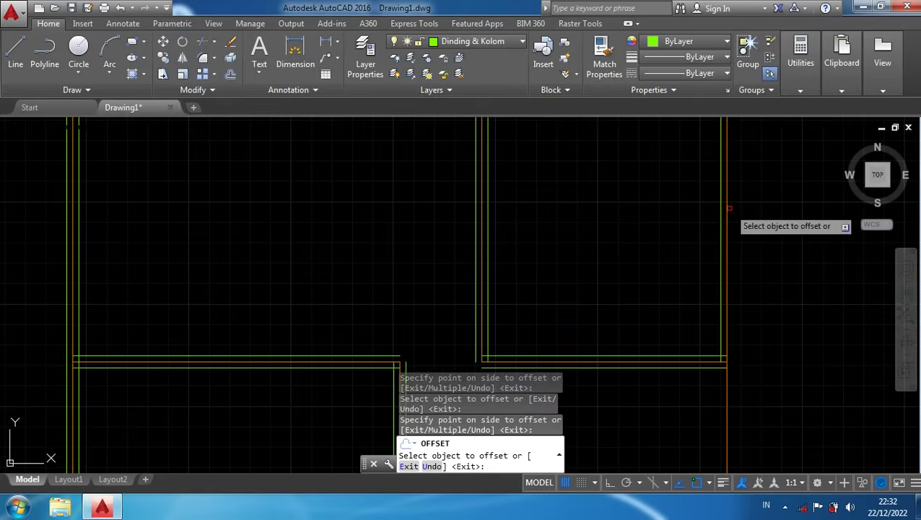
Offset the right outer line of the lower-right room 75 to each side
scroll(765, 203, down, 3)
middle_drag(777, 315, 738, 212)
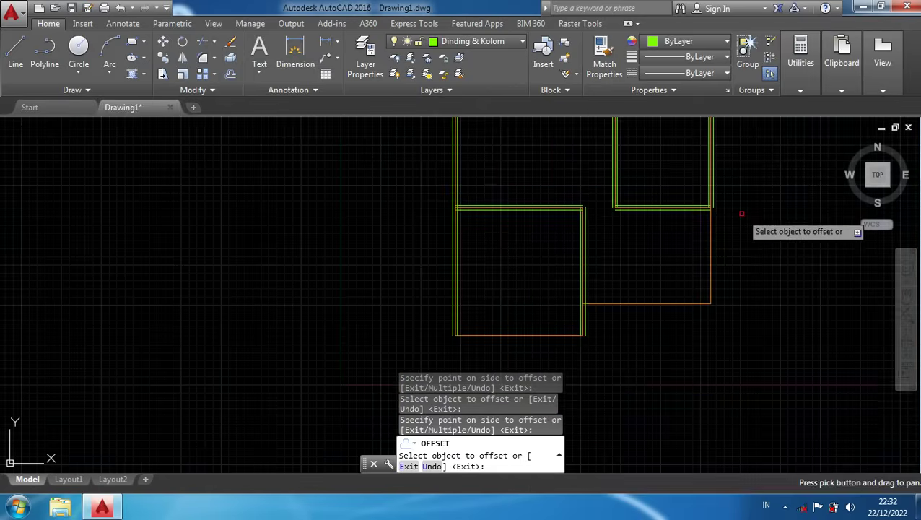
click(711, 264)
scroll(722, 262, up, 3)
click(737, 267)
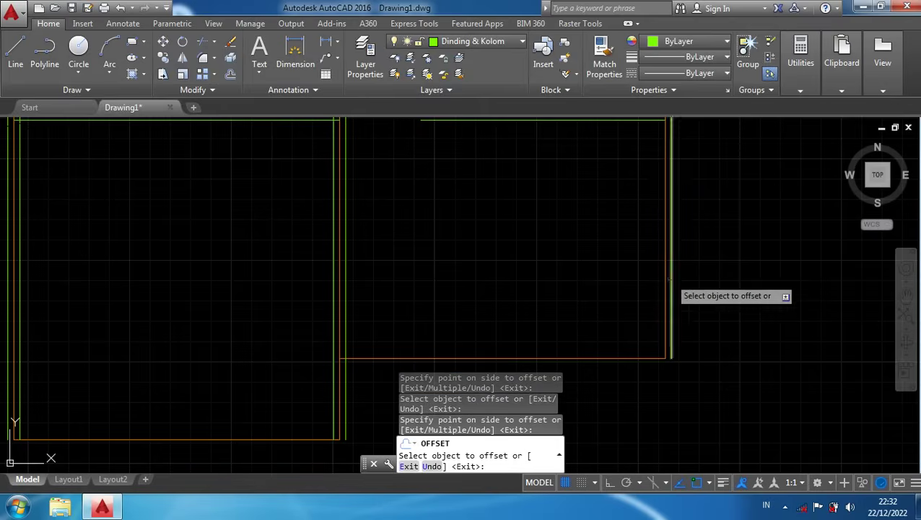
scroll(661, 276, up, 2)
click(661, 276)
click(581, 306)
Offset the bottom line of the lower-right room 75 to each side
scroll(574, 310, down, 3)
scroll(582, 259, up, 4)
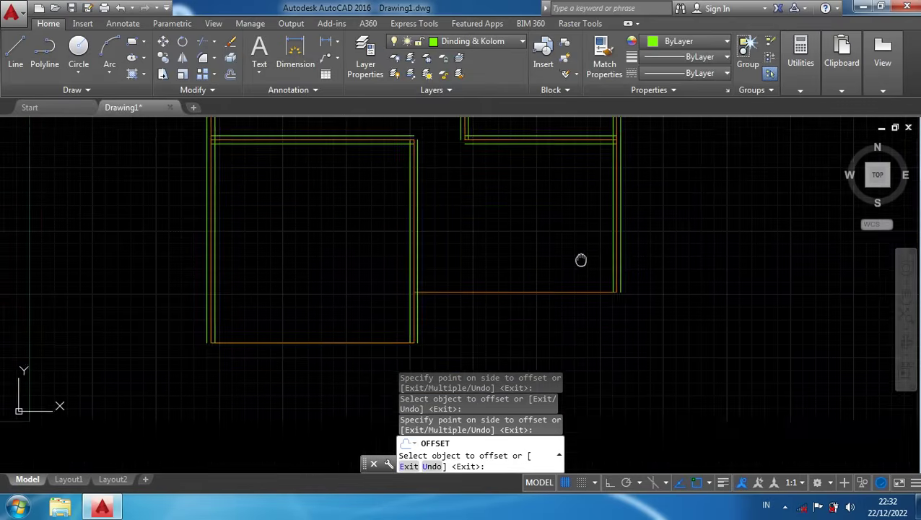
click(561, 286)
click(541, 265)
scroll(519, 287, up, 2)
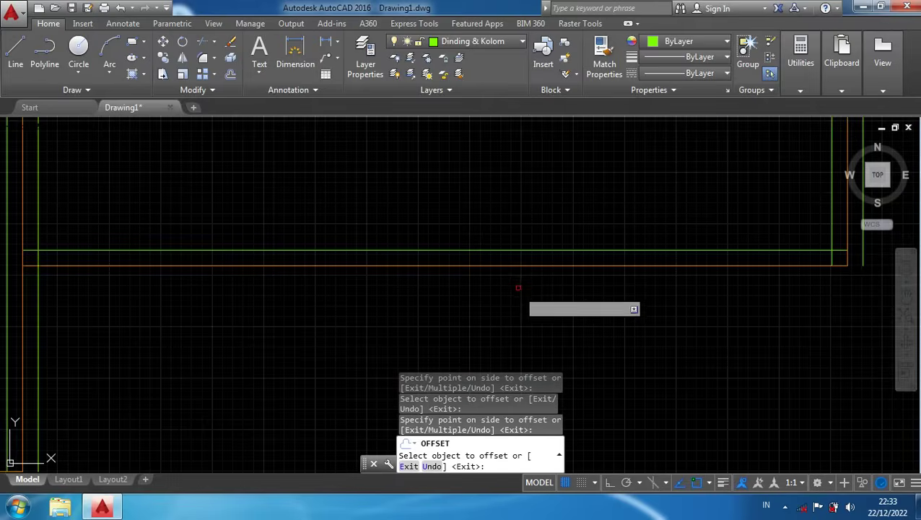
click(518, 269)
click(514, 284)
Offset the bottom line of the lower-left room 75 to each side and end the Offset command
scroll(528, 335, down, 4)
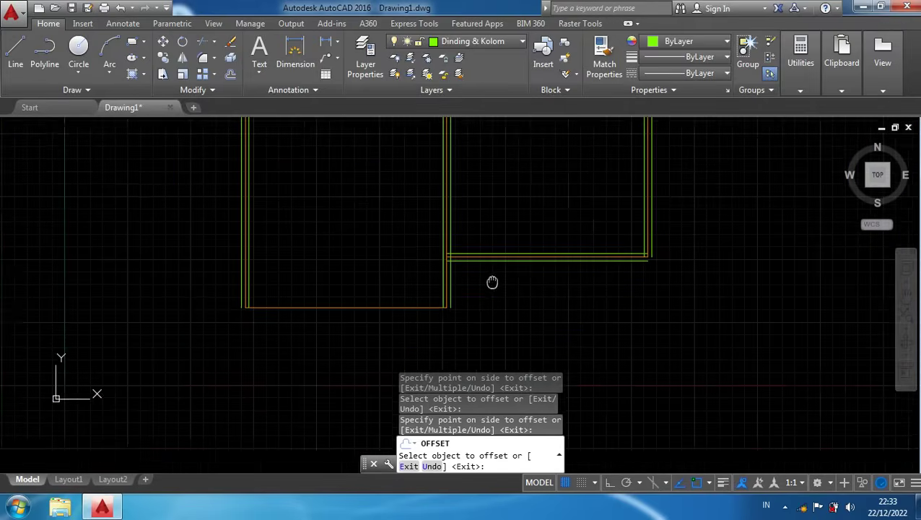
click(440, 287)
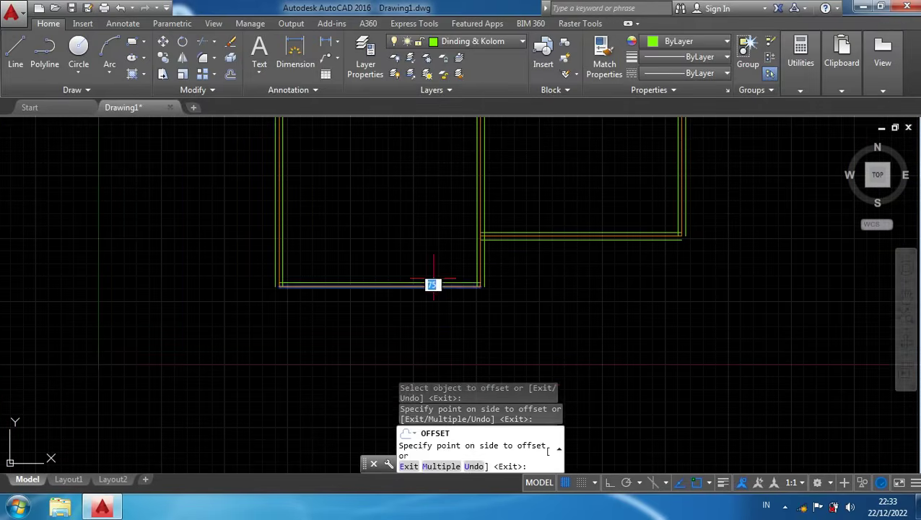
click(426, 290)
scroll(422, 295, up, 4)
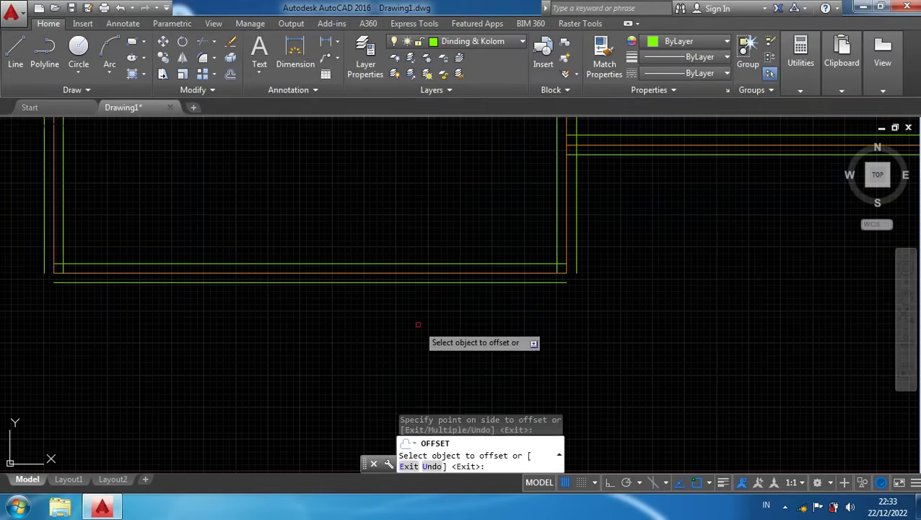
scroll(444, 339, down, 5)
scroll(588, 259, up, 2)
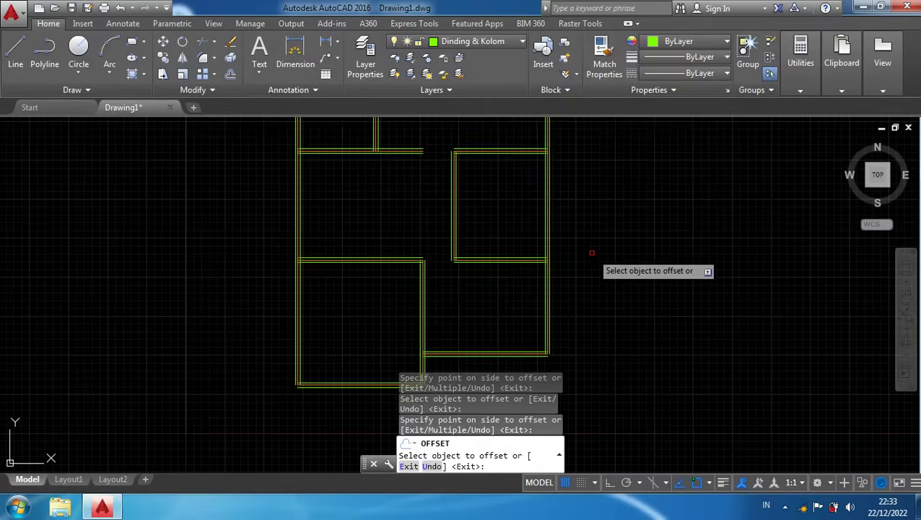
scroll(592, 257, down, 2)
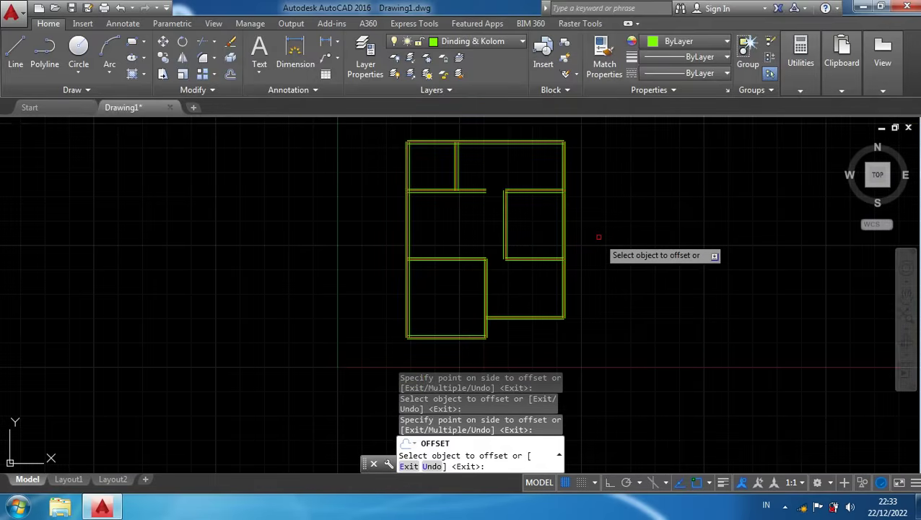
key(Return)
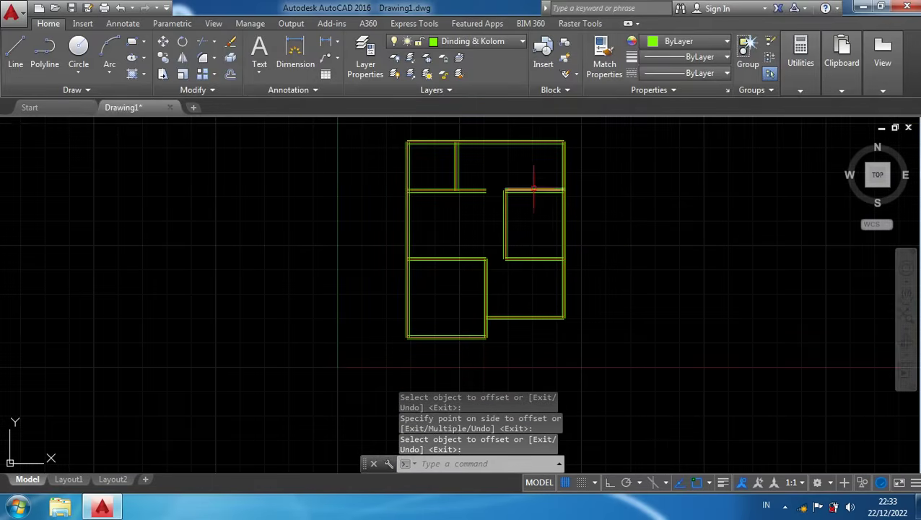
Turn off the "As" layer to hide the orange axis lines
scroll(518, 186, up, 2)
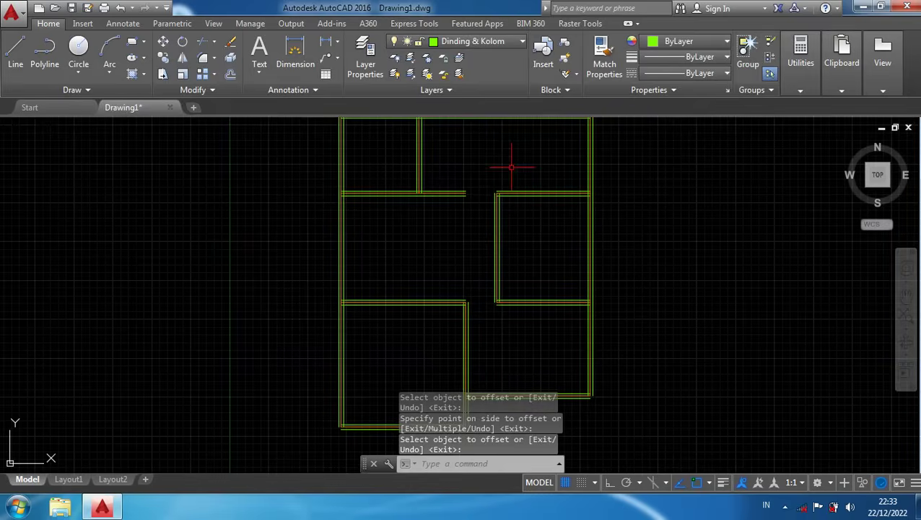
middle_drag(514, 164, 533, 199)
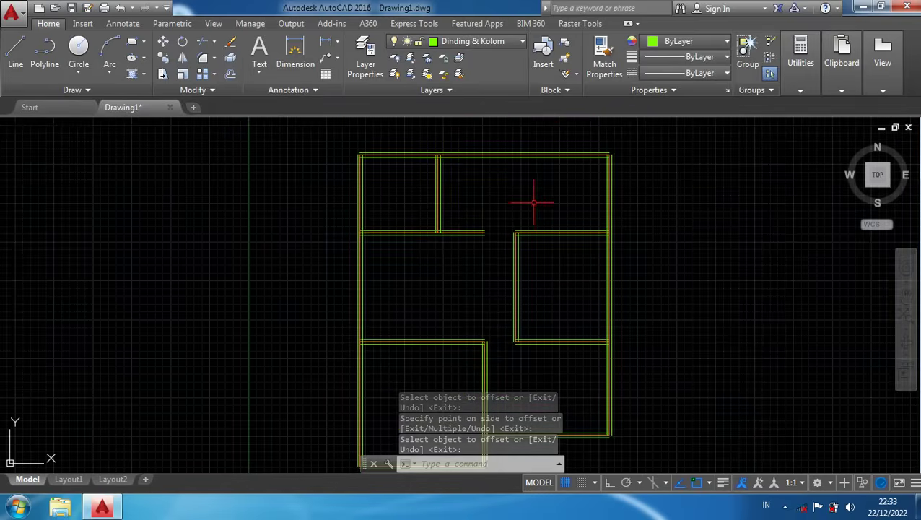
click(491, 42)
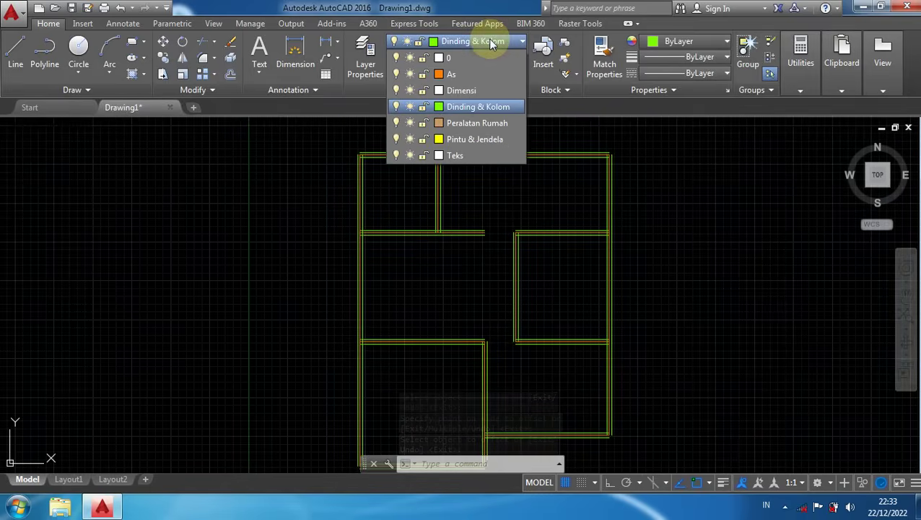
click(396, 74)
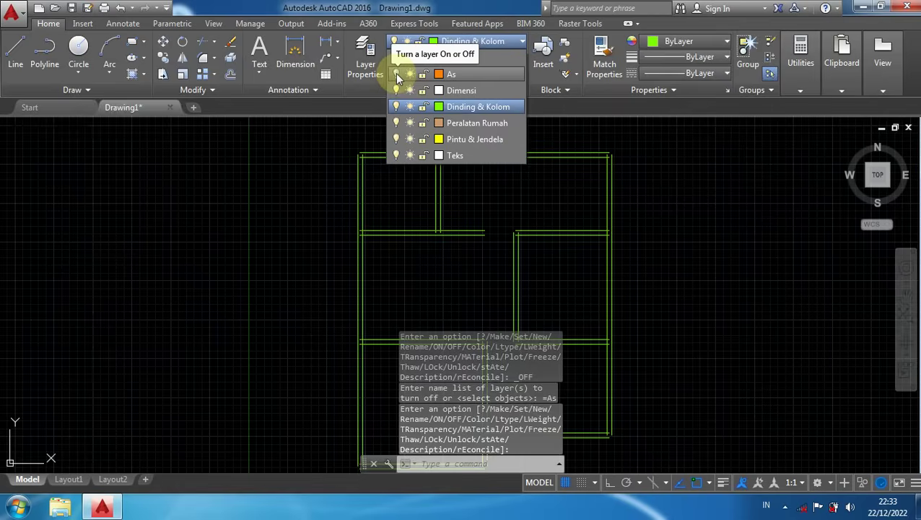
click(303, 196)
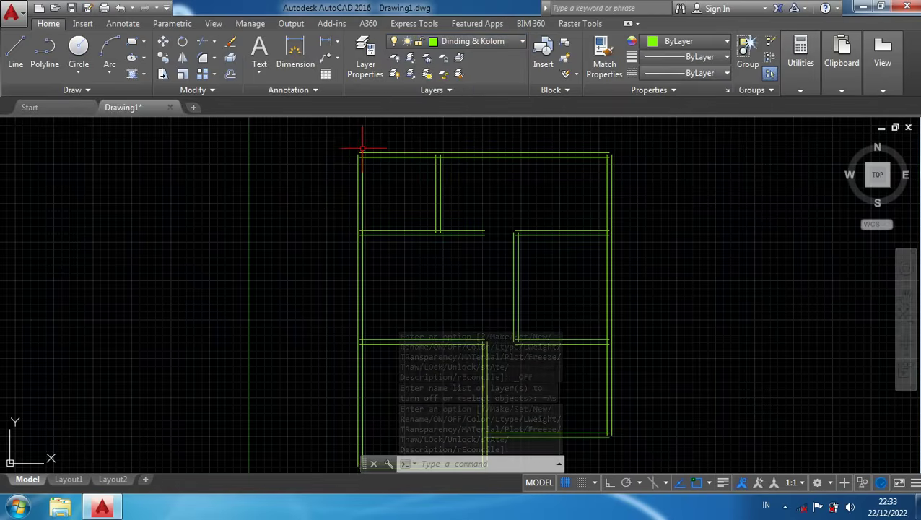
Fillet the outer left and outer top wall lines into a closed corner at the plan's upper-left
scroll(362, 148, up, 5)
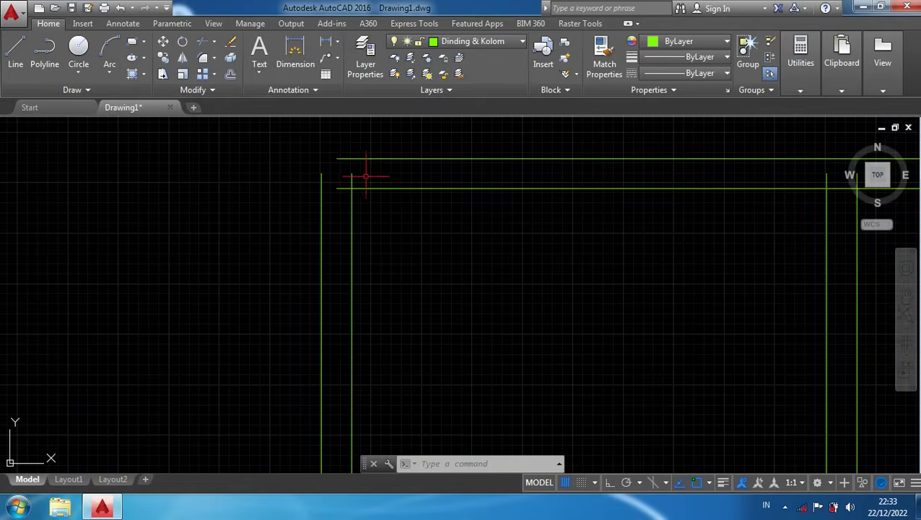
scroll(367, 180, down, 2)
scroll(352, 173, up, 4)
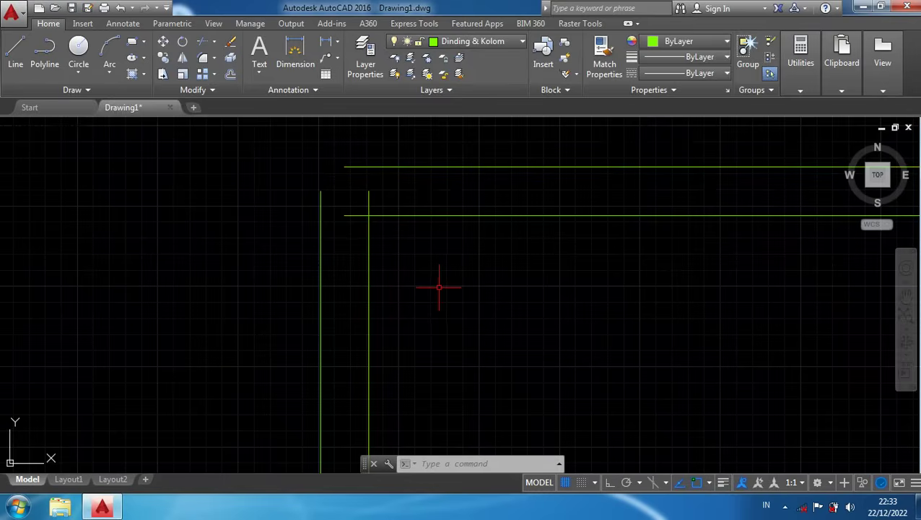
text(i)
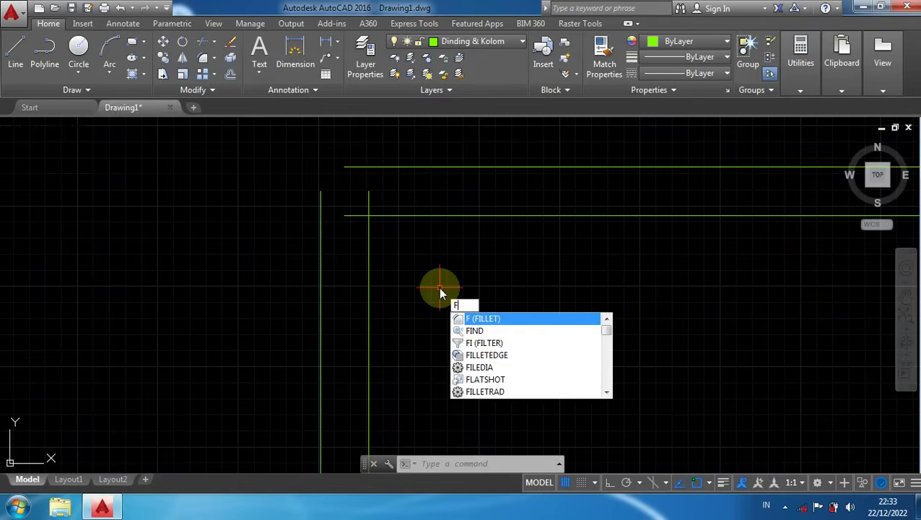
key(Return)
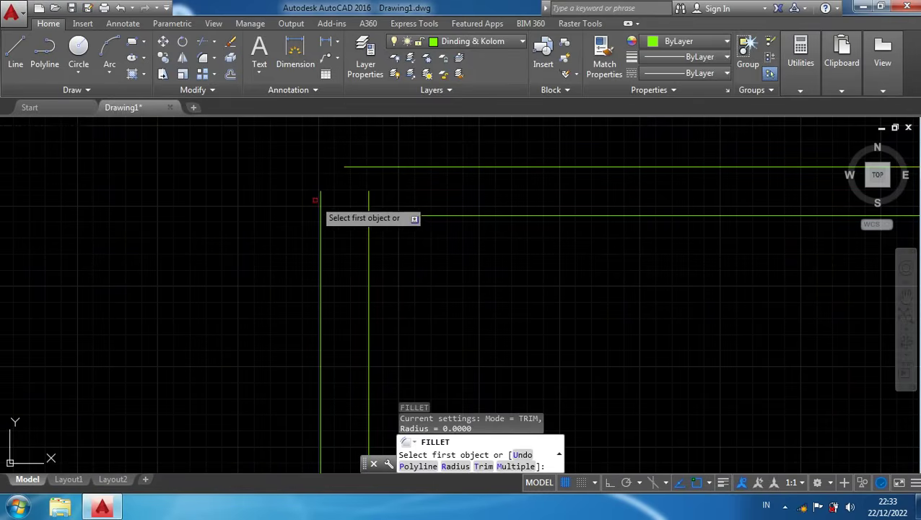
click(320, 201)
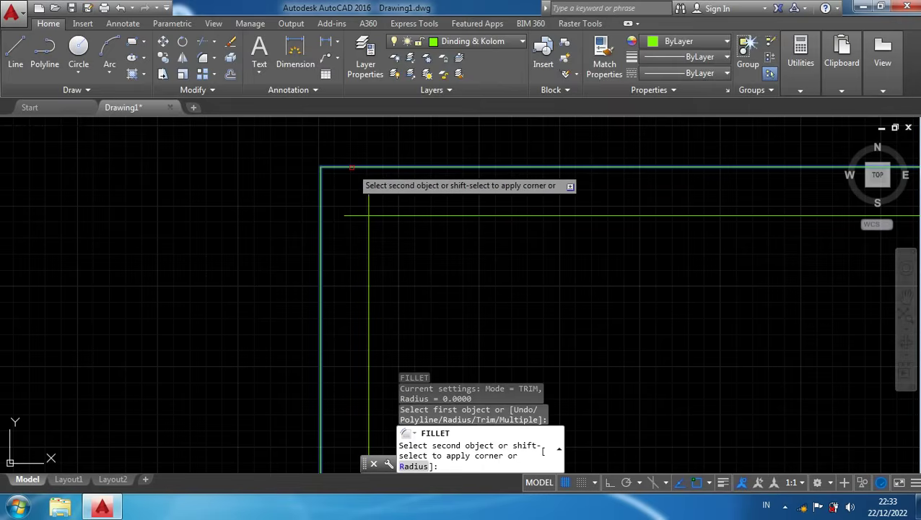
click(351, 167)
Fillet the outer right and outer top wall lines into a closed corner at the plan's upper-right
scroll(354, 210, down, 6)
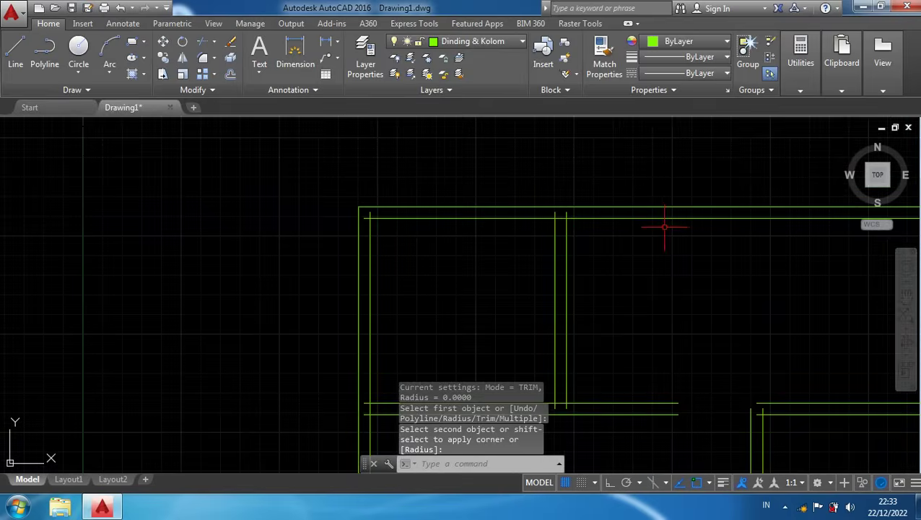
mouse_move(664, 227)
middle_down()
mouse_move(370, 261)
mouse_move(238, 260)
middle_up()
scroll(589, 243, up, 4)
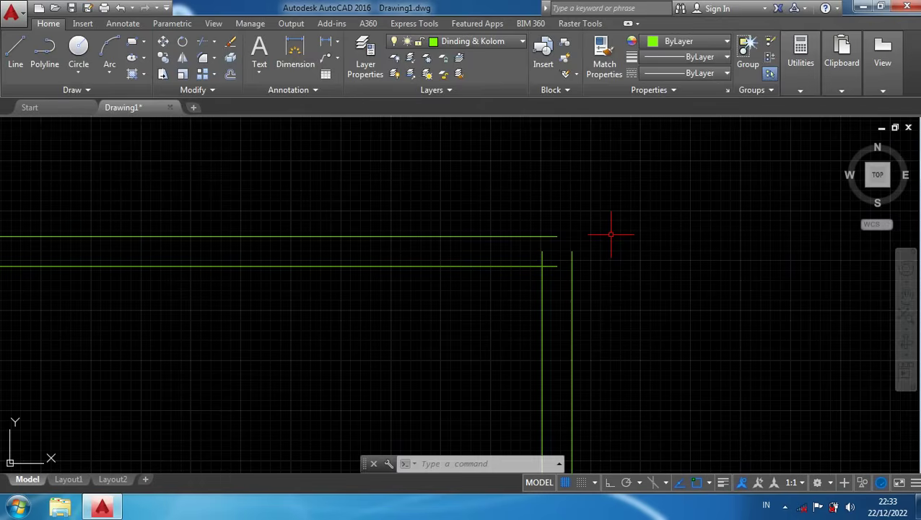
text(f)
key(Return)
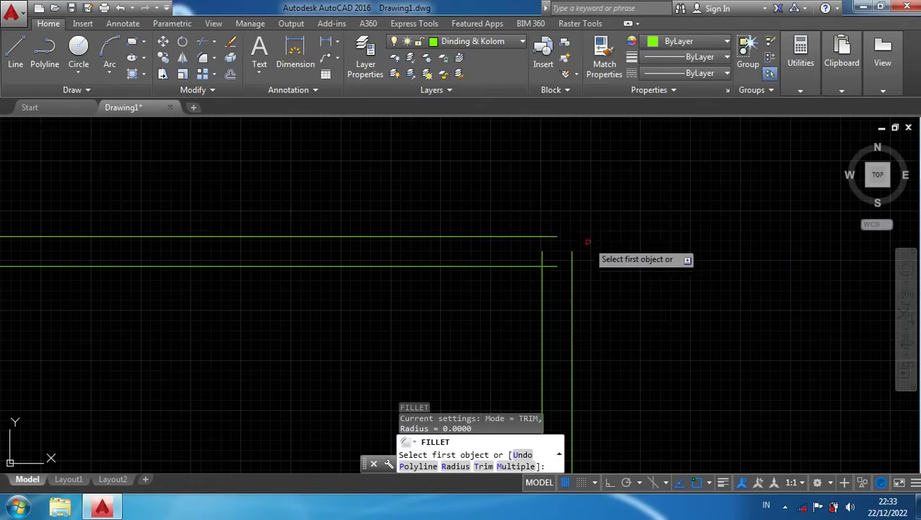
click(571, 267)
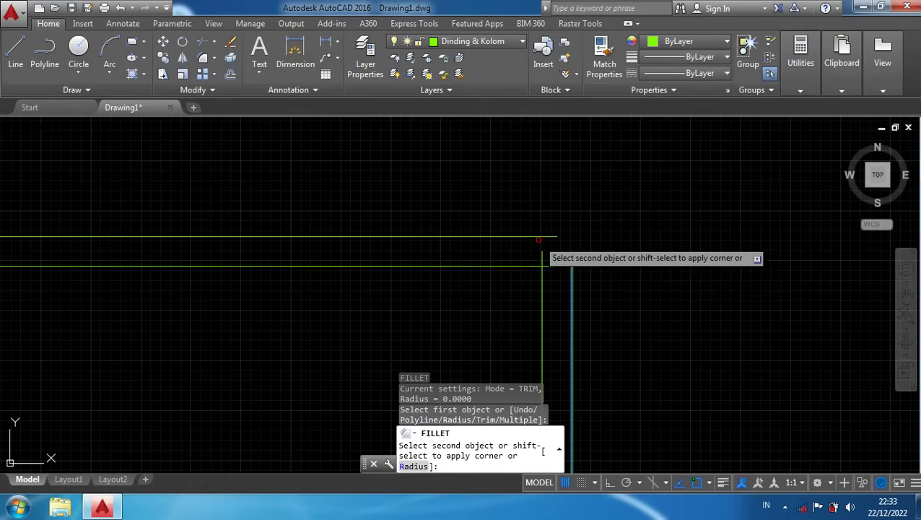
click(538, 237)
Fillet the outer left and top wall lines of the middle-right room into a closed upper-left corner
scroll(648, 294, down, 5)
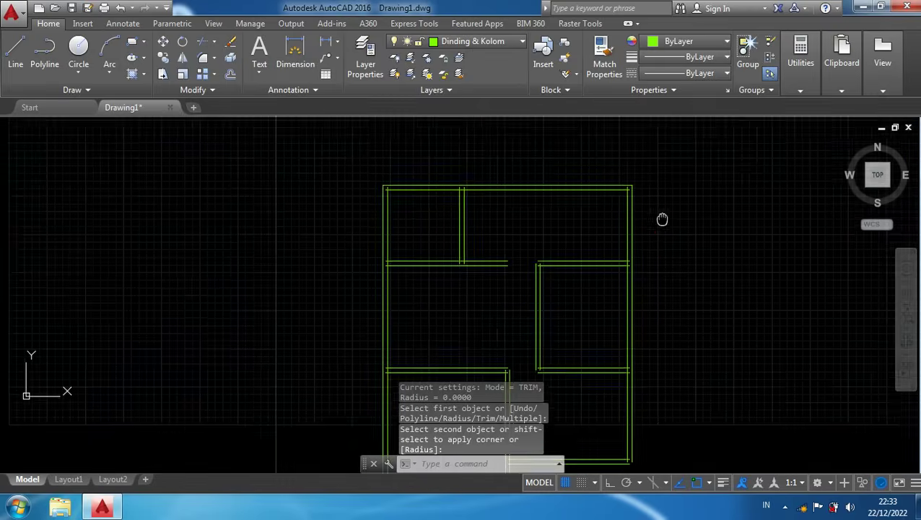
scroll(543, 241, up, 6)
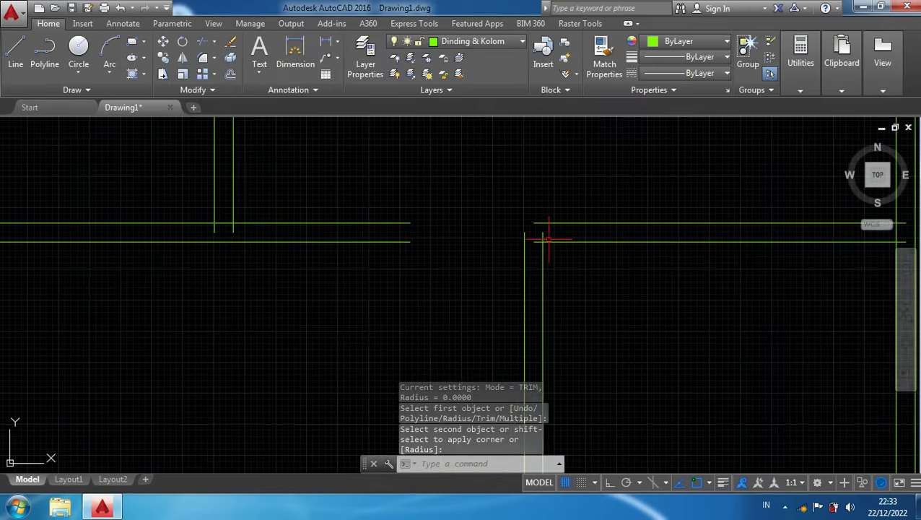
key(Return)
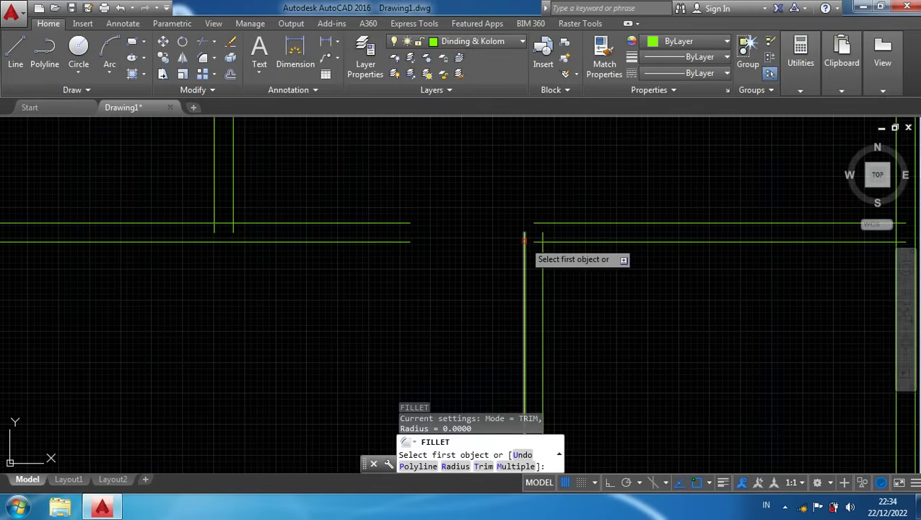
click(525, 247)
click(543, 223)
Fillet the outer left and bottom wall lines of the middle-right room into a closed lower-left corner
scroll(583, 241, down, 4)
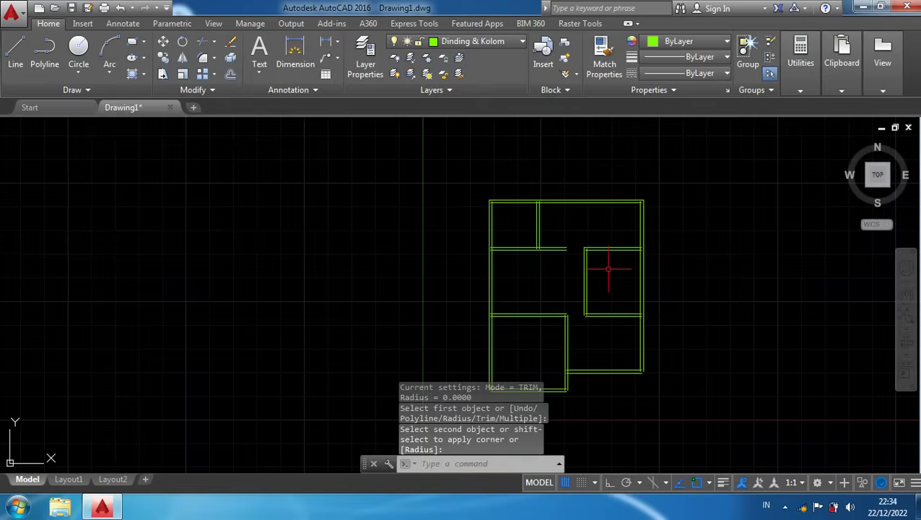
middle_drag(606, 267, 615, 209)
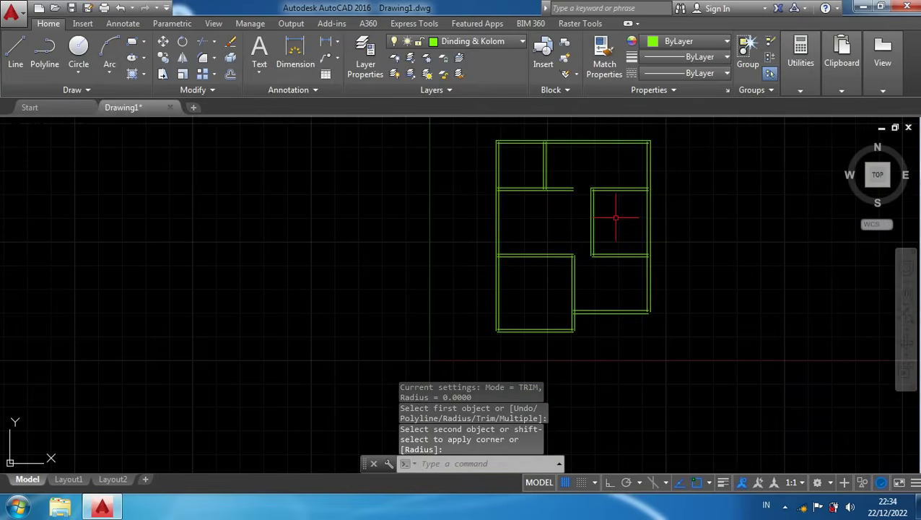
scroll(615, 238, up, 4)
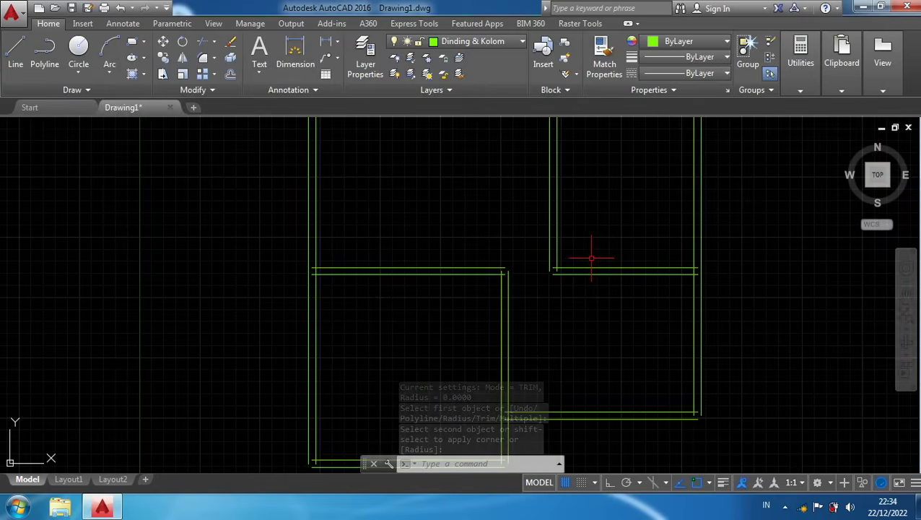
text(f)
key(Return)
scroll(555, 270, up, 4)
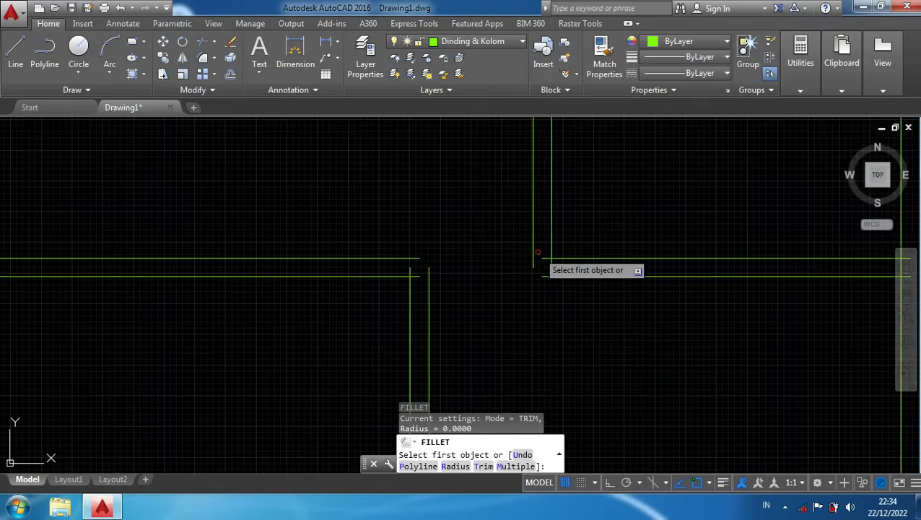
click(534, 253)
click(550, 275)
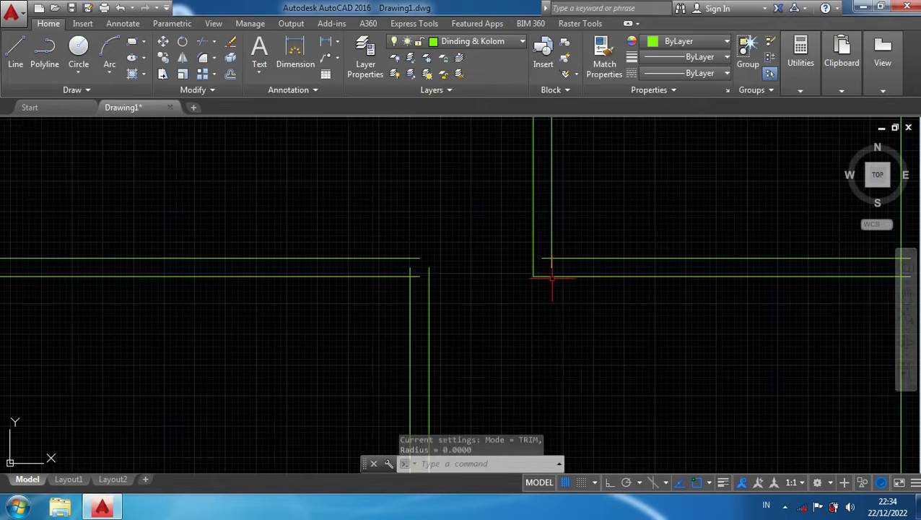
Fillet the outer right and top wall lines of the lower-left room into a closed upper-right corner
key(Return)
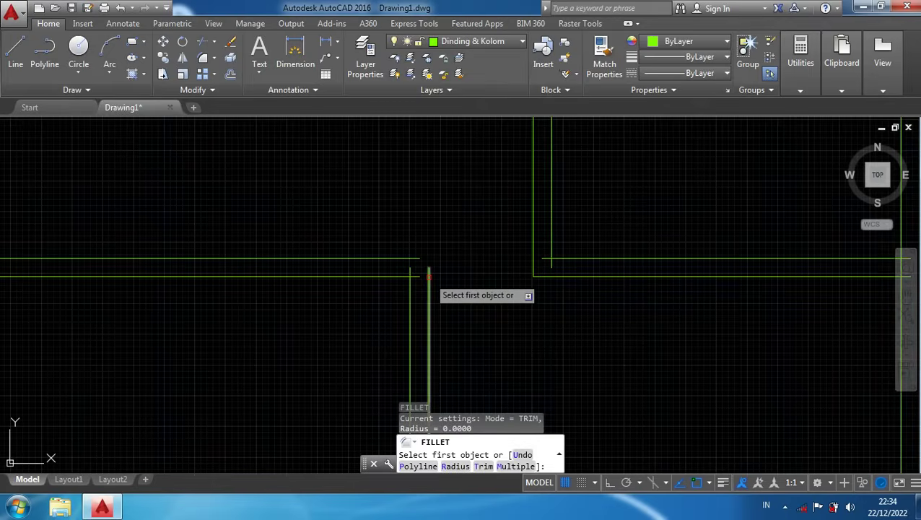
click(428, 283)
click(401, 260)
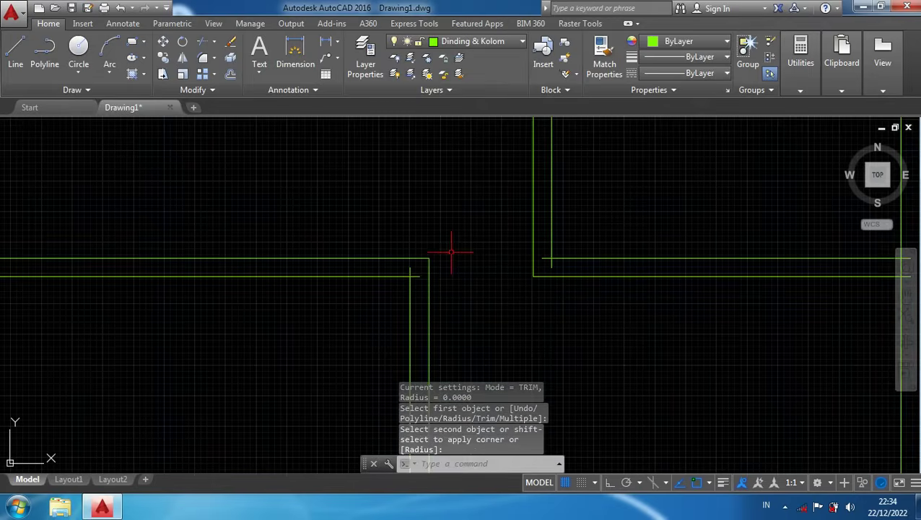
Fillet the outer bottom and outer left wall lines into a closed corner at the plan's lower-left
scroll(499, 303, down, 4)
scroll(500, 304, down, 2)
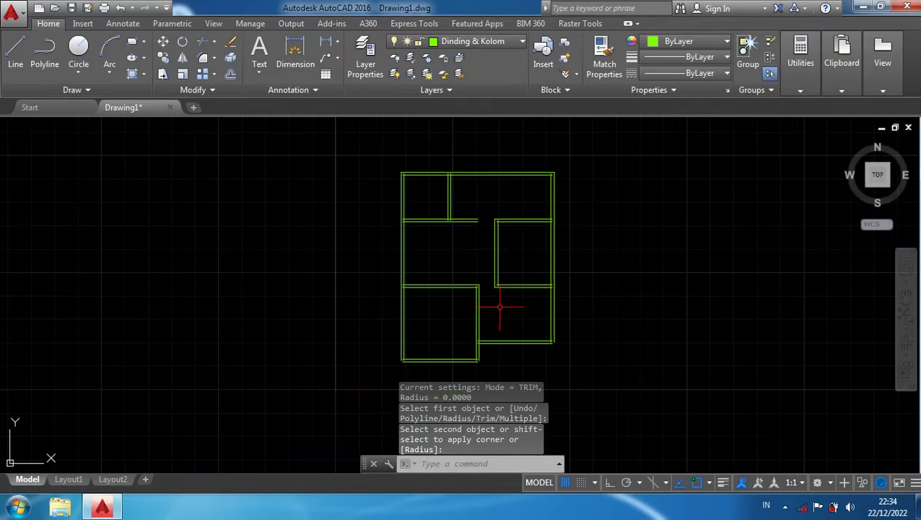
middle_drag(499, 304, 527, 238)
scroll(469, 283, up, 2)
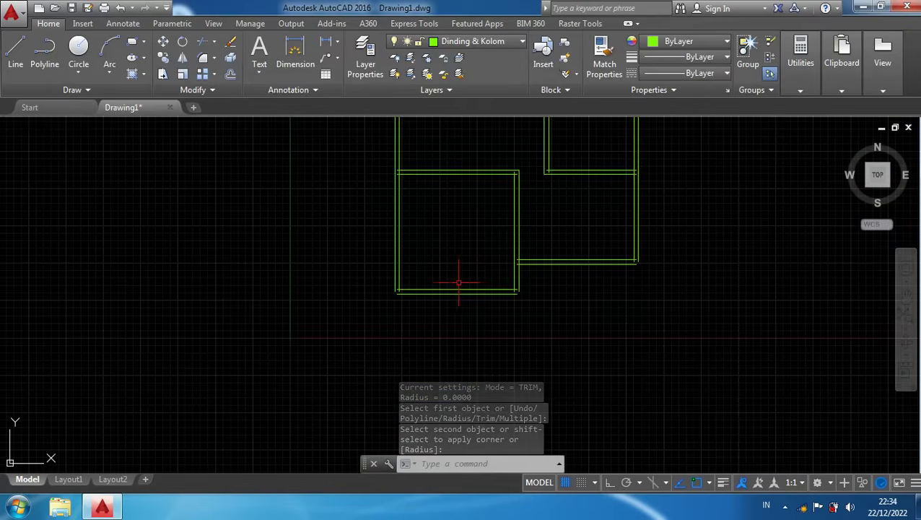
scroll(390, 287, up, 5)
scroll(398, 307, down, 1)
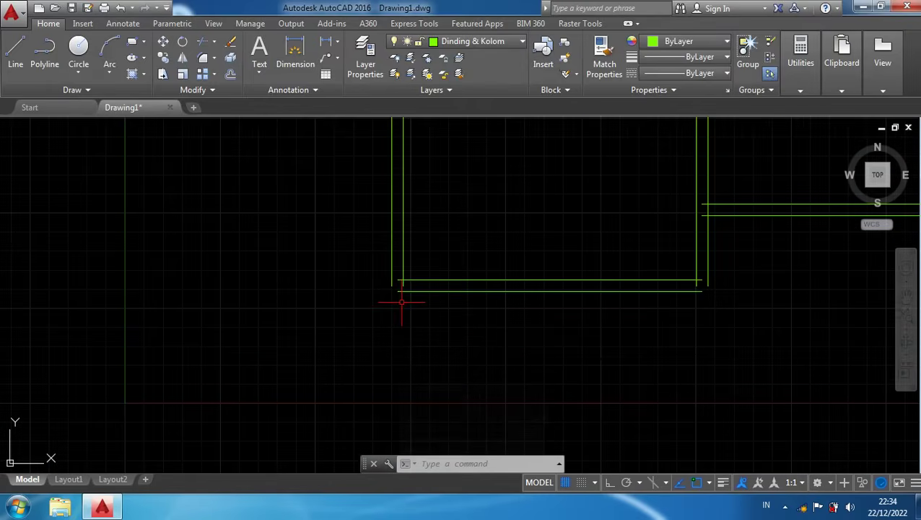
key(Return)
scroll(400, 303, up, 2)
click(398, 289)
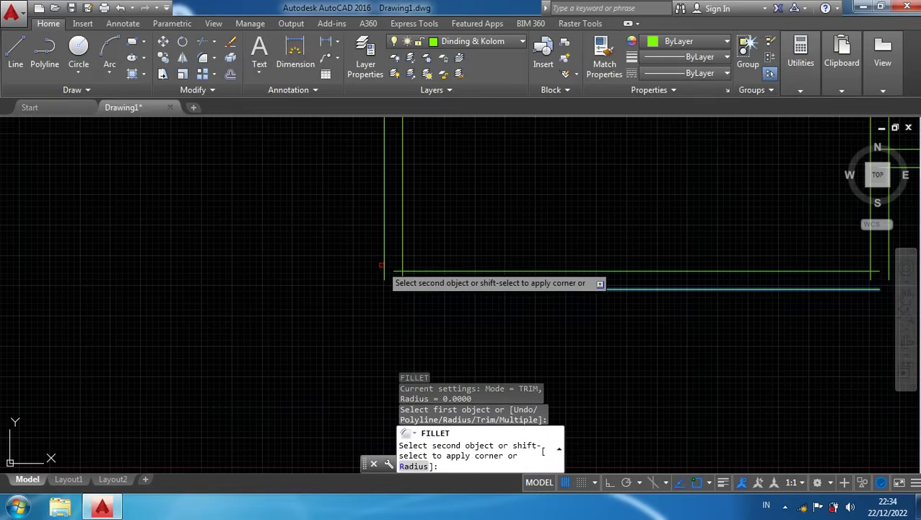
click(381, 265)
Fillet the outer right and outer bottom wall lines of the lower-left room into a closed lower-right corner
scroll(423, 318, down, 3)
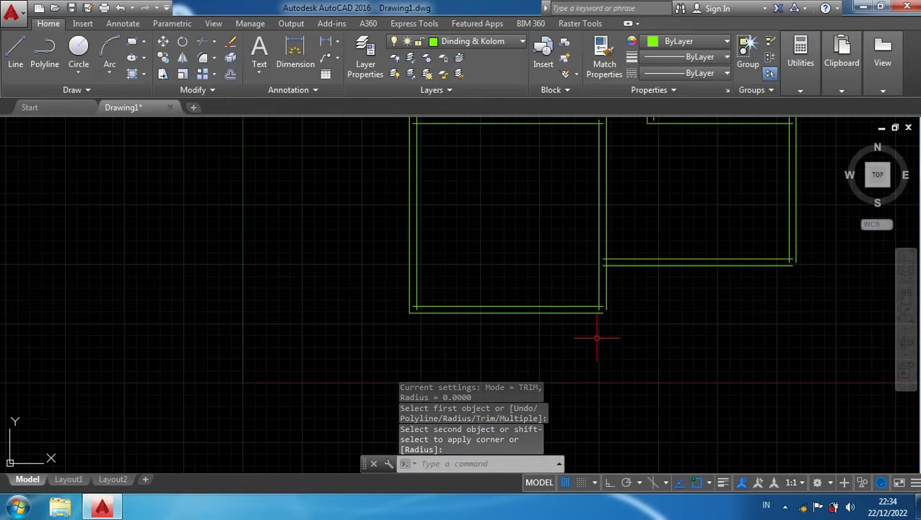
scroll(616, 312, up, 3)
key(Return)
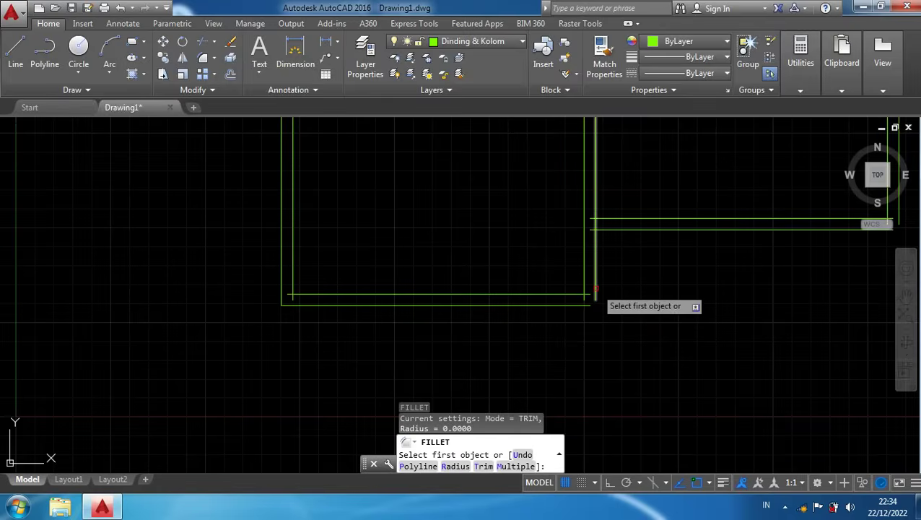
click(595, 291)
scroll(594, 297, up, 2)
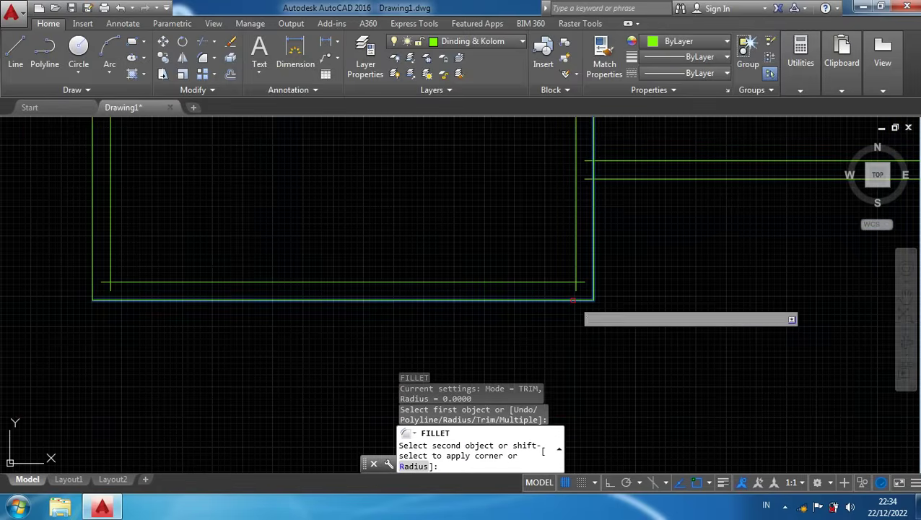
click(574, 299)
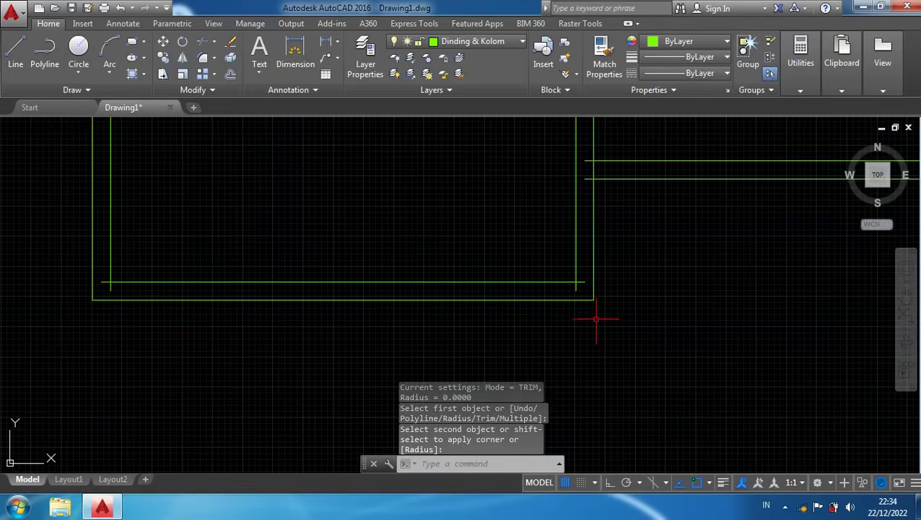
Fillet the outer bottom and outer right wall lines of the lower-right room into a closed lower-right corner
scroll(597, 322, down, 3)
middle_drag(720, 298, 549, 312)
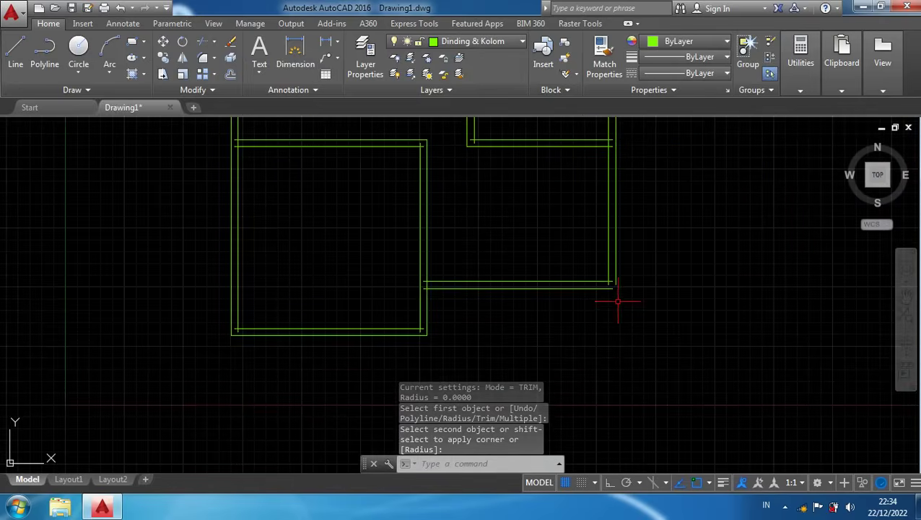
scroll(617, 304, up, 3)
scroll(610, 291, up, 2)
key(Return)
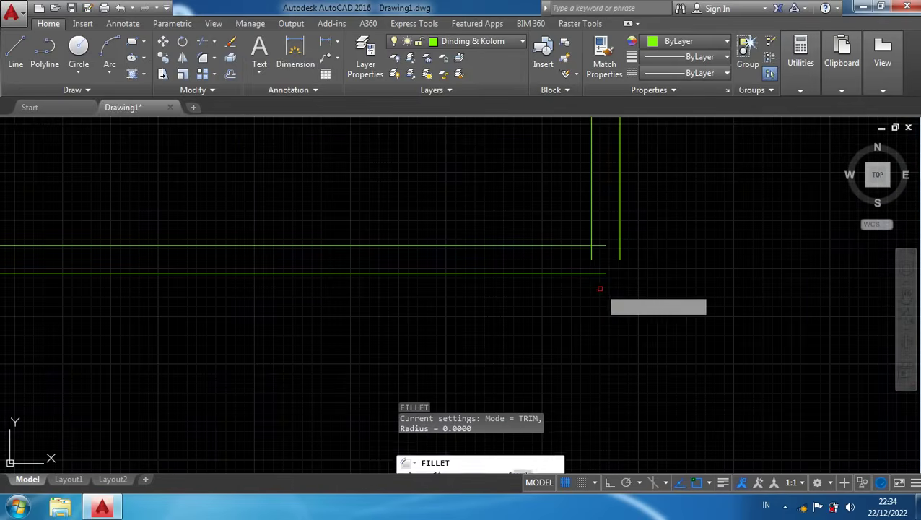
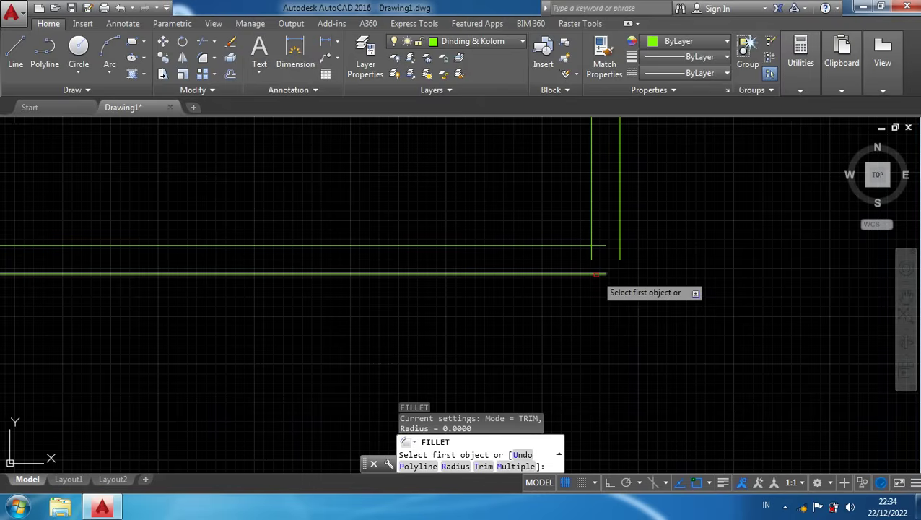
click(596, 275)
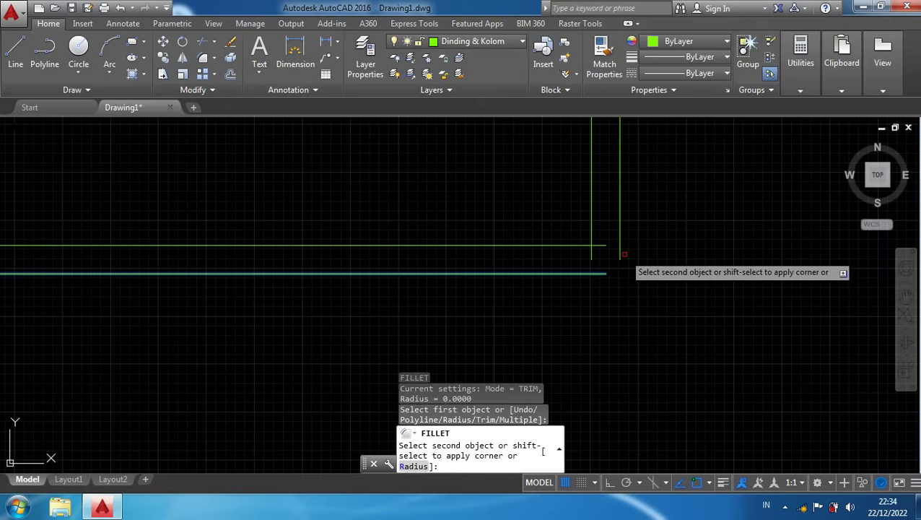
click(619, 252)
Draw a short vertical line closing the open right end of the horizontal wall below the upper-left room
scroll(646, 325, down, 5)
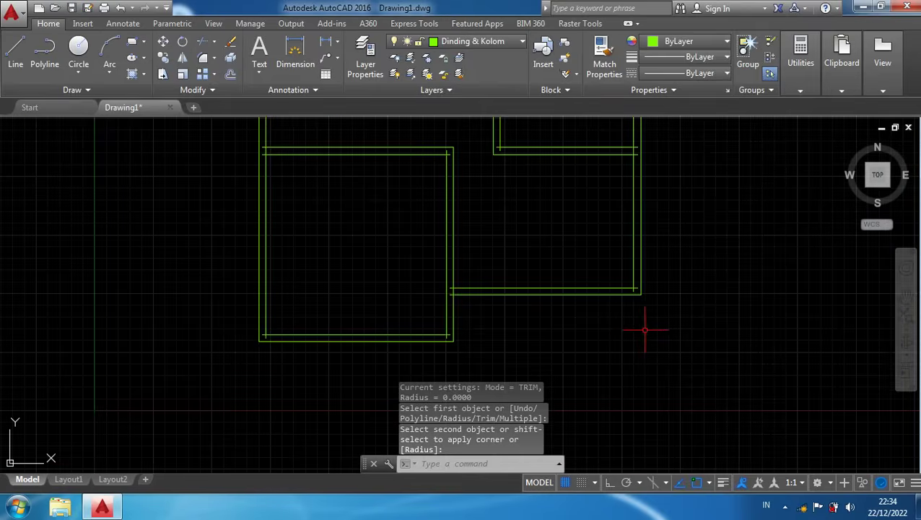
middle_drag(656, 288, 666, 361)
middle_drag(692, 278, 713, 353)
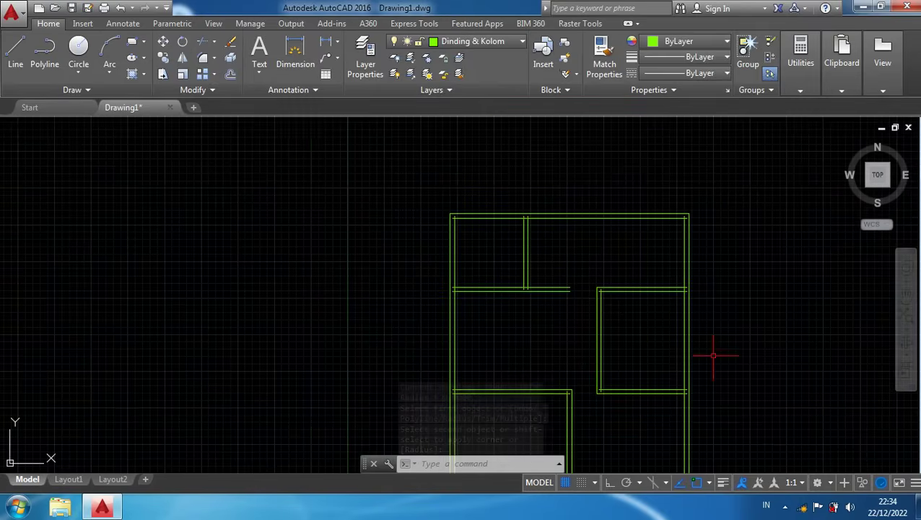
scroll(560, 287, up, 6)
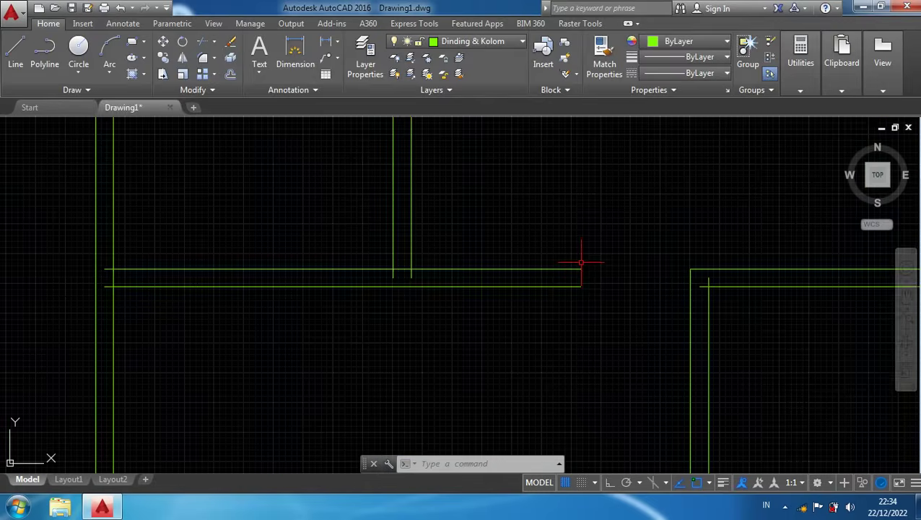
scroll(584, 291, up, 2)
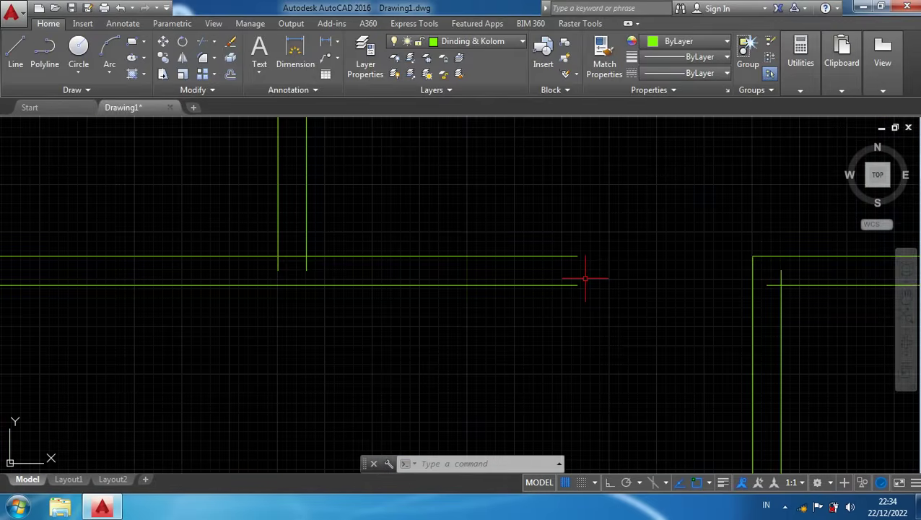
key(Return)
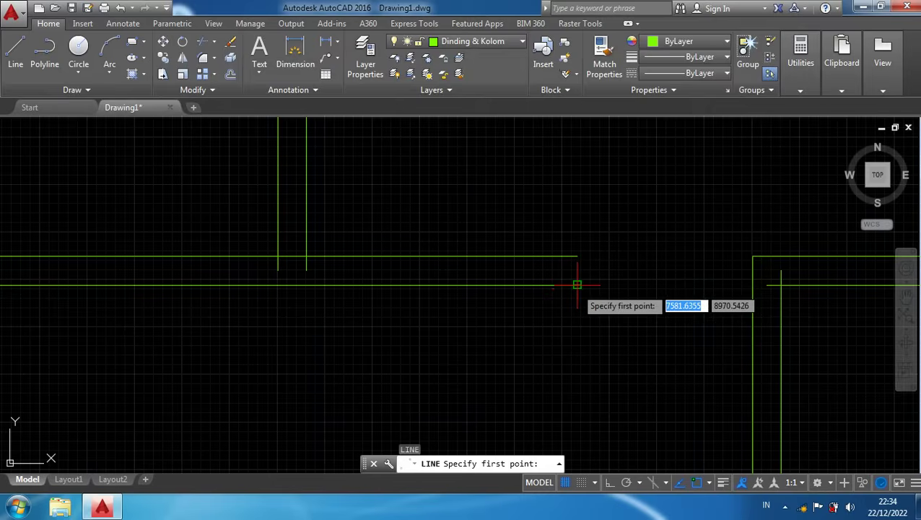
click(577, 285)
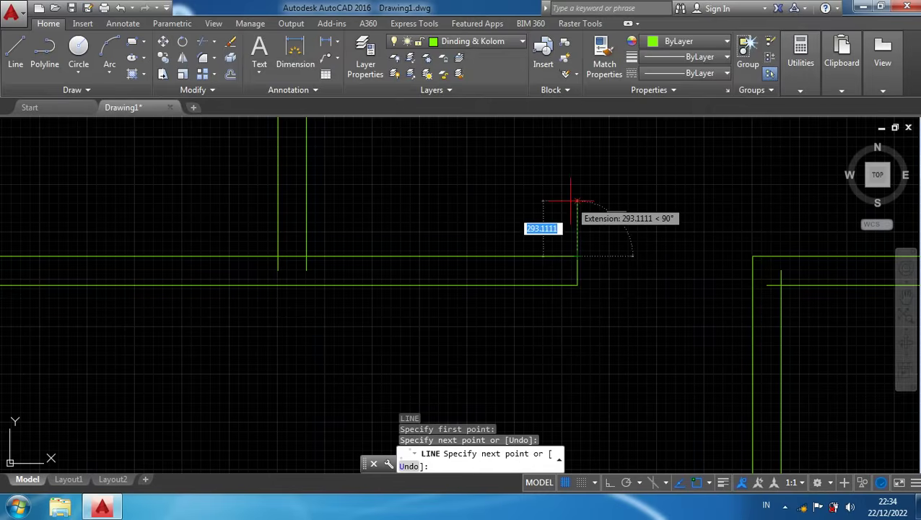
key(Return)
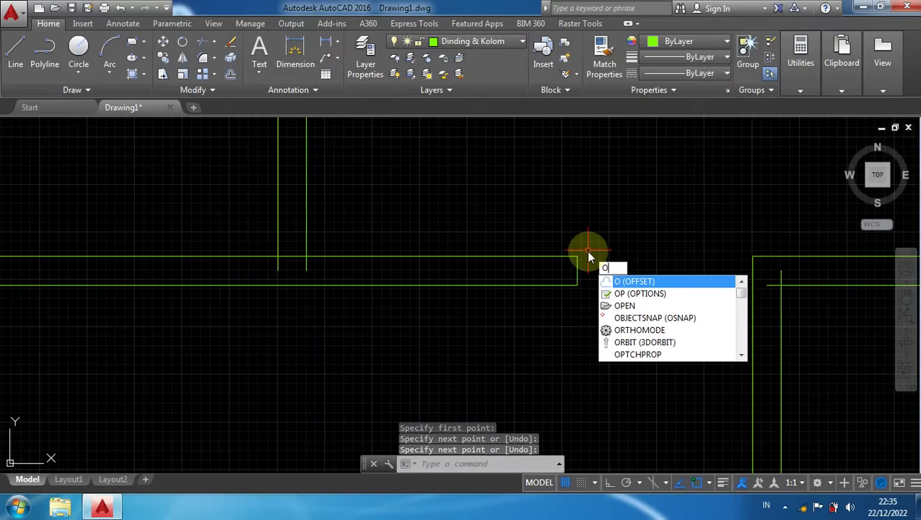
Offset the short line closing the horizontal wall's open right end by 150 inward, toward the left
key(Return)
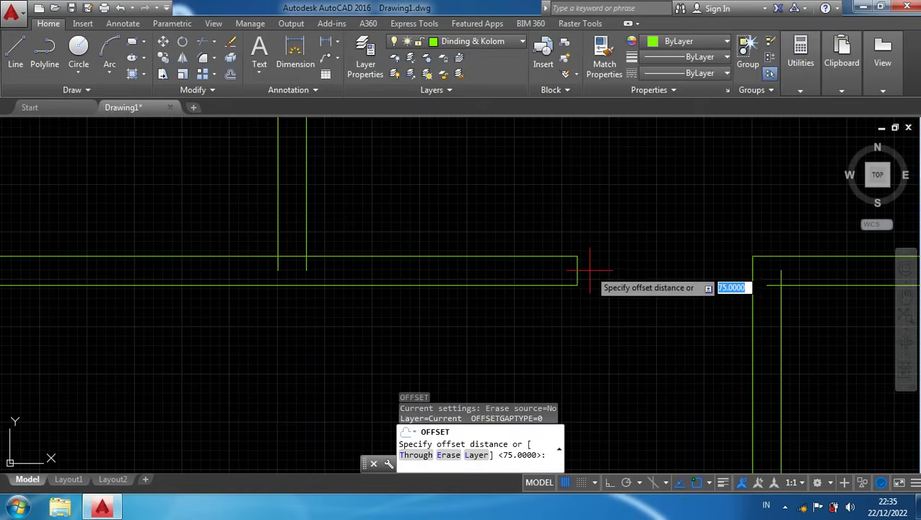
text(150)
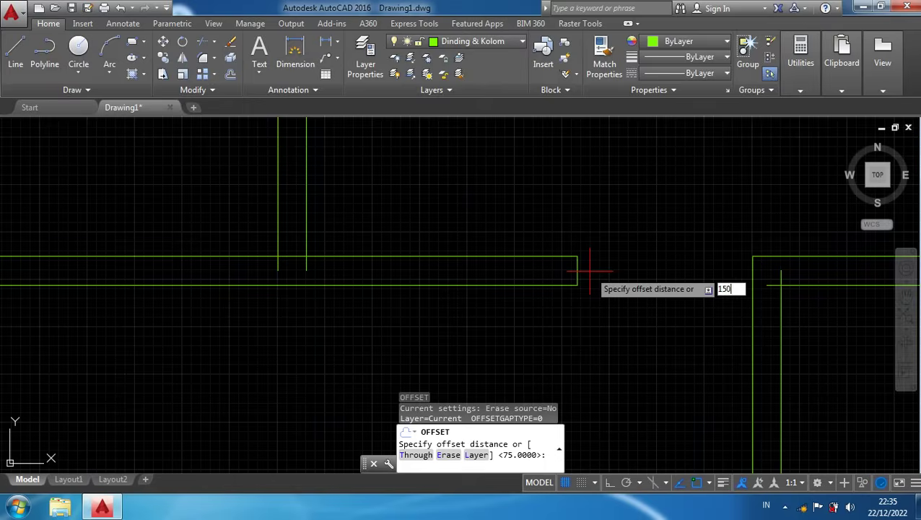
key(Return)
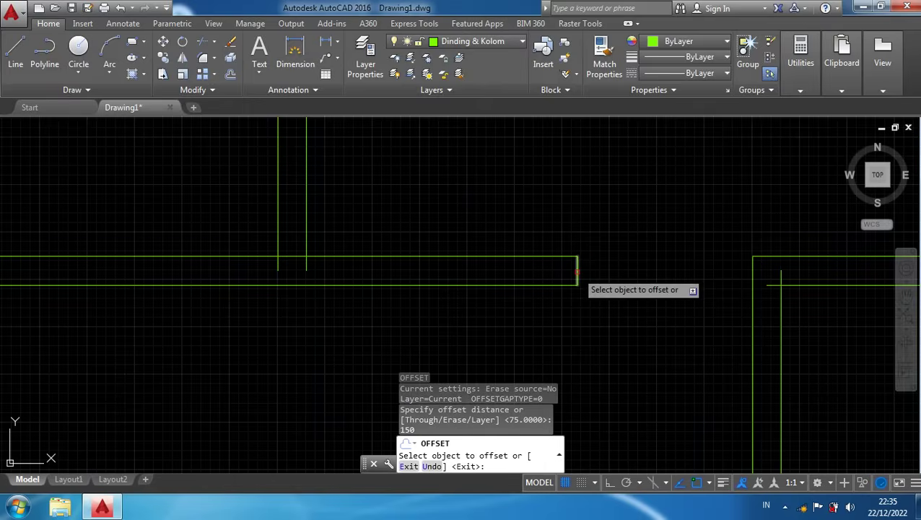
click(577, 272)
click(534, 273)
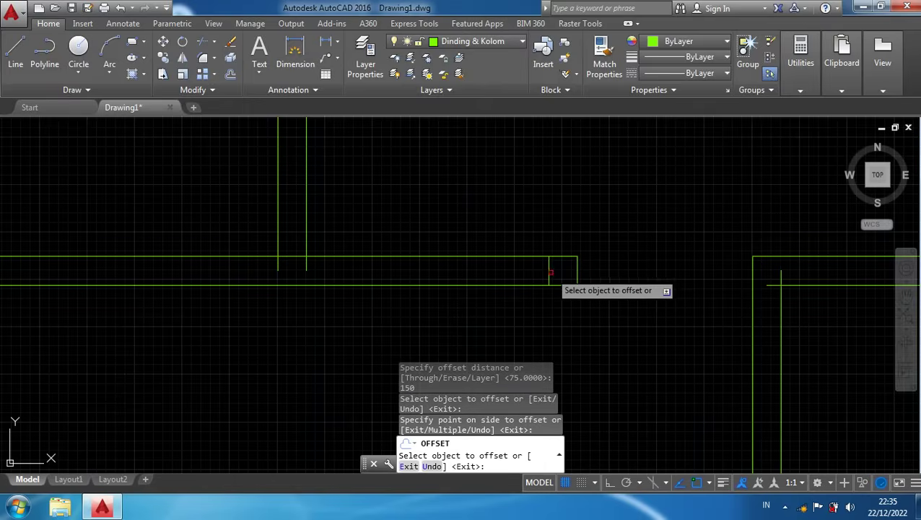
Examine the wall corners and junctions in the upper part of the plan, and leave the Offset command
scroll(550, 273, down, 2)
scroll(485, 283, down, 1)
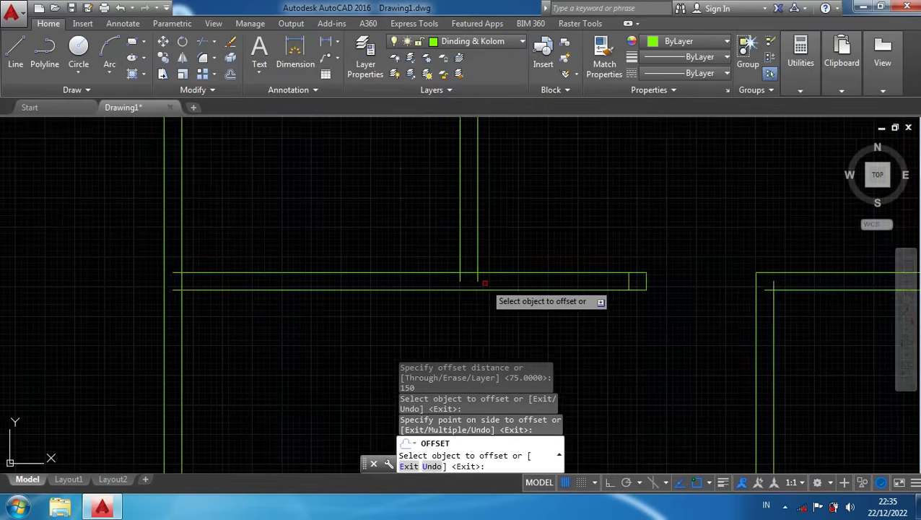
scroll(470, 282, up, 2)
scroll(455, 281, down, 3)
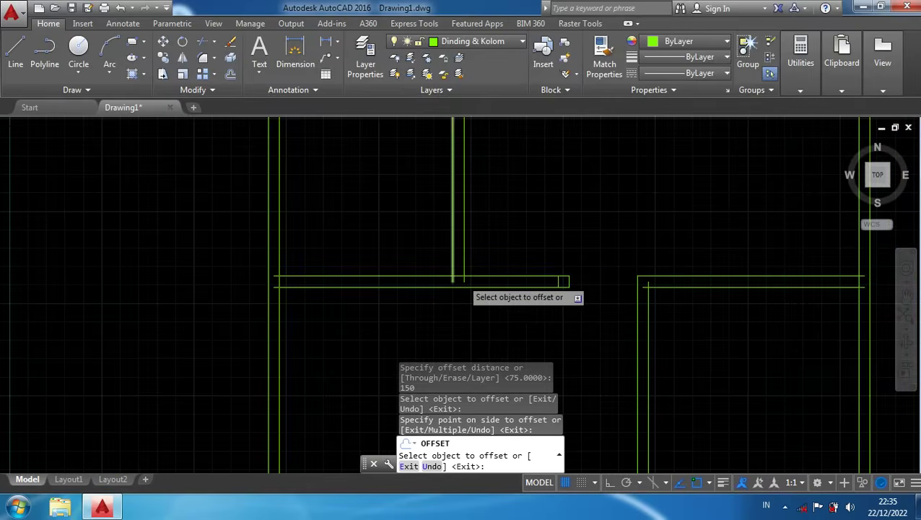
scroll(433, 282, up, 2)
scroll(404, 260, down, 3)
middle_drag(382, 243, 448, 312)
scroll(368, 244, up, 4)
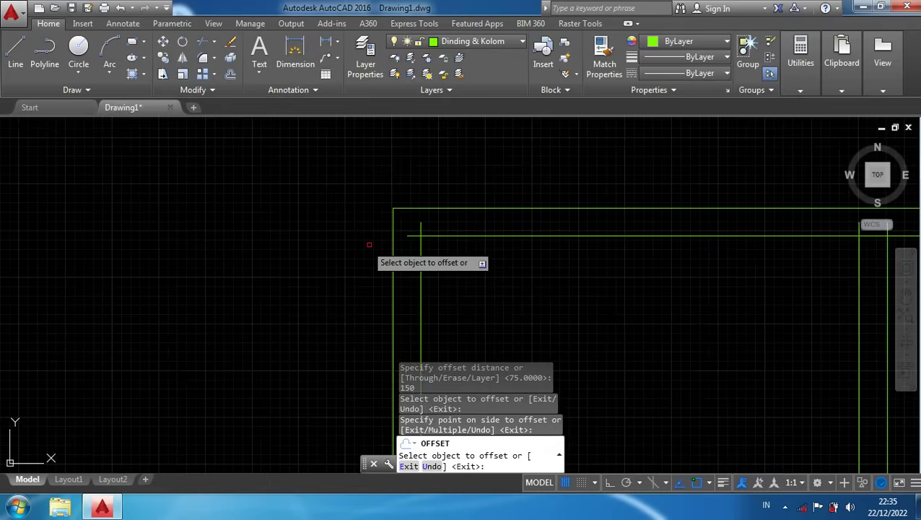
scroll(458, 221, down, 4)
middle_drag(677, 220, 323, 267)
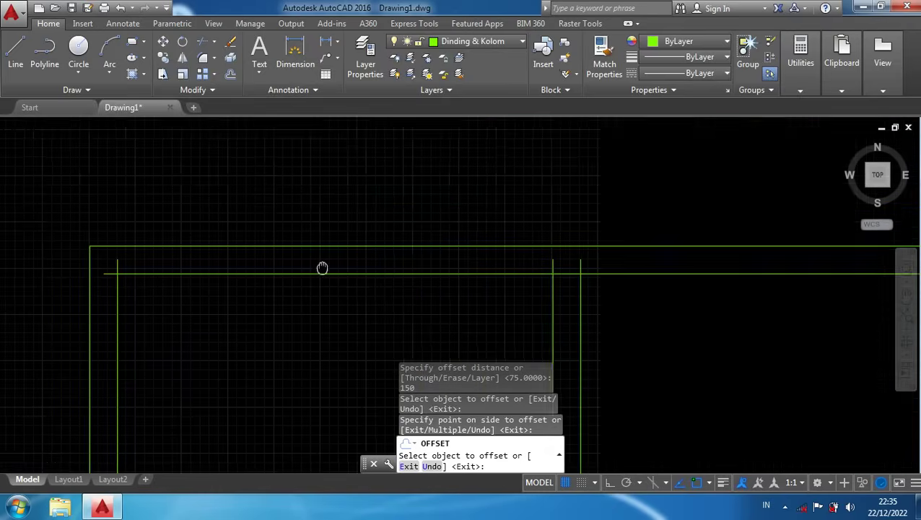
scroll(562, 264, up, 4)
scroll(538, 260, down, 8)
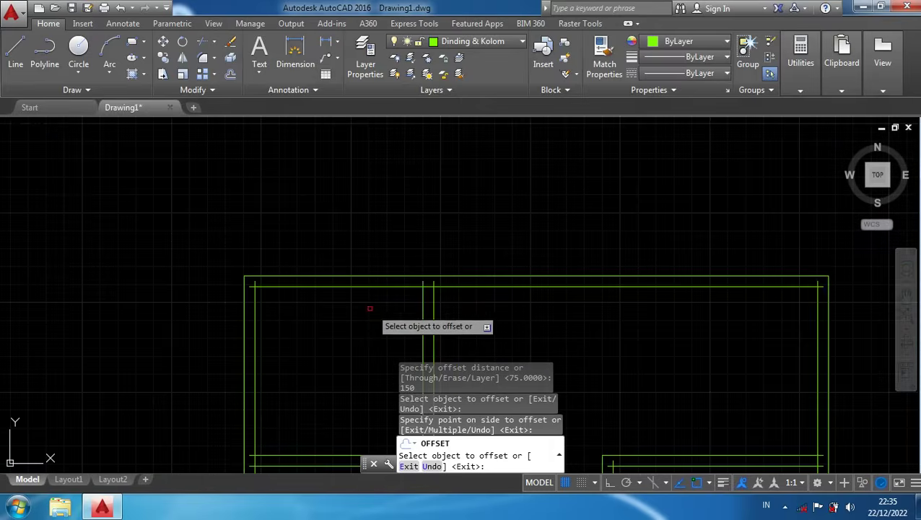
key(Escape)
middle_drag(322, 308, 379, 286)
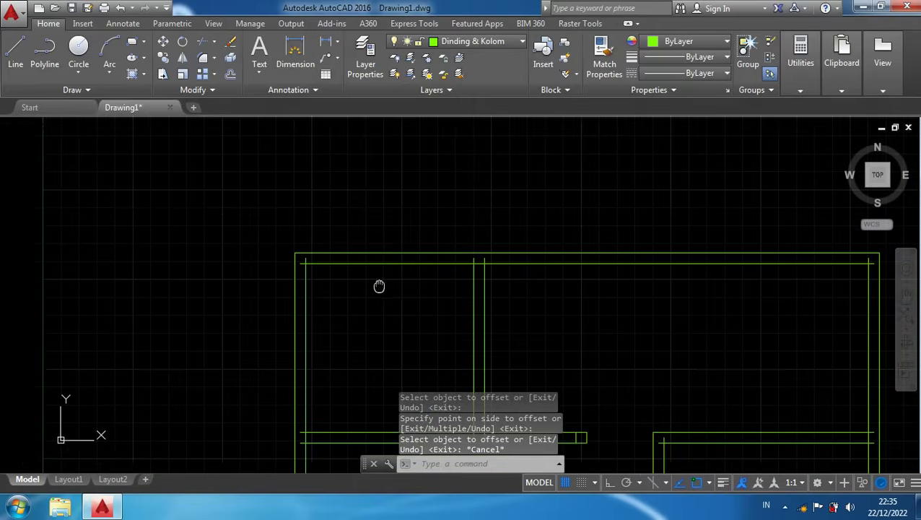
Extend the inner wall lines at the plan's upper-left corner to the outer wall lines
text(Wx)
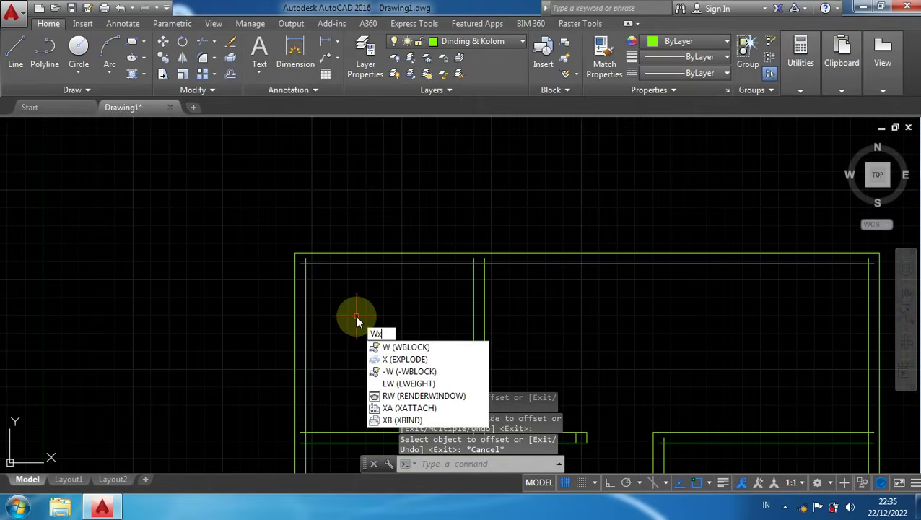
key(Escape)
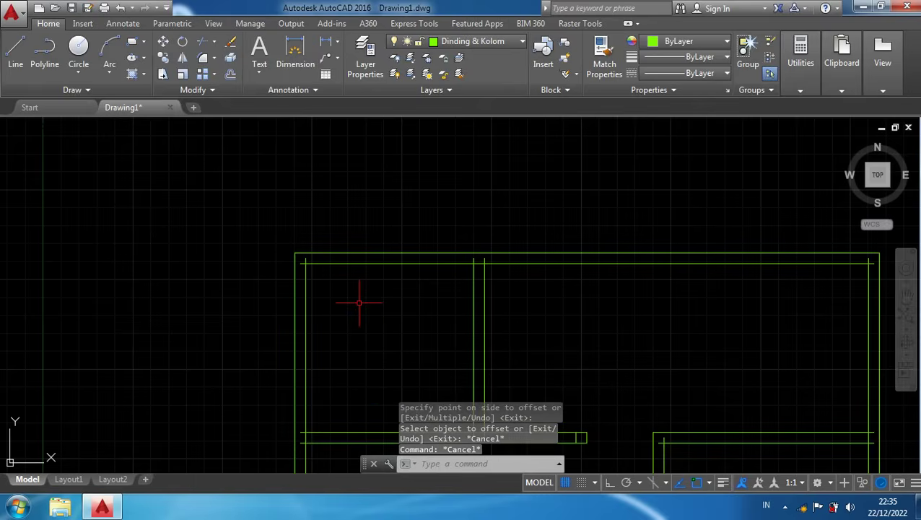
text(EX)
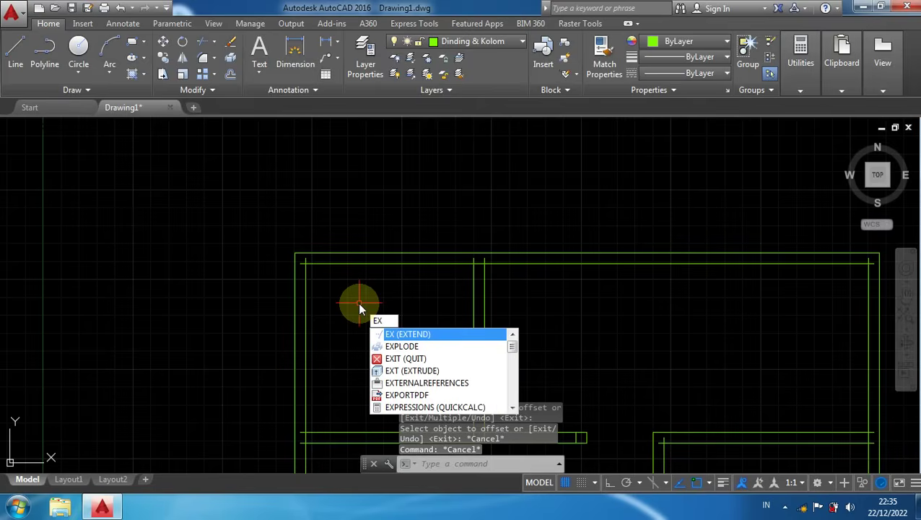
key(Return)
key(Return)
scroll(277, 254, up, 7)
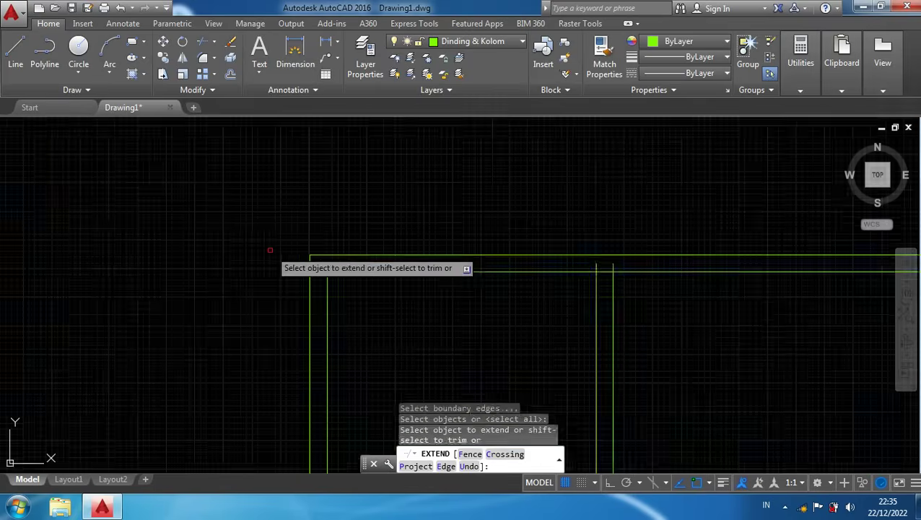
click(422, 319)
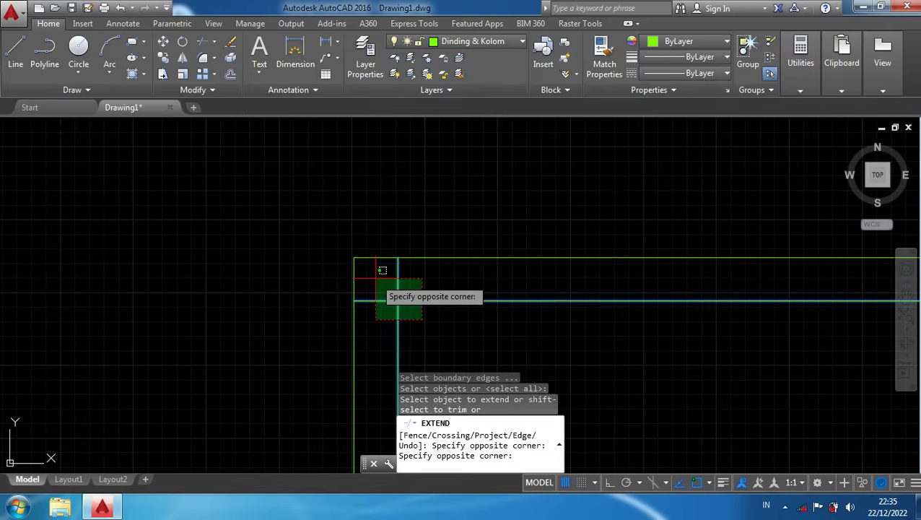
click(383, 270)
Extend the upper partition's two lines to the outer top wall line and the upper-right corner's inner lines to the outer lines
scroll(545, 329, down, 4)
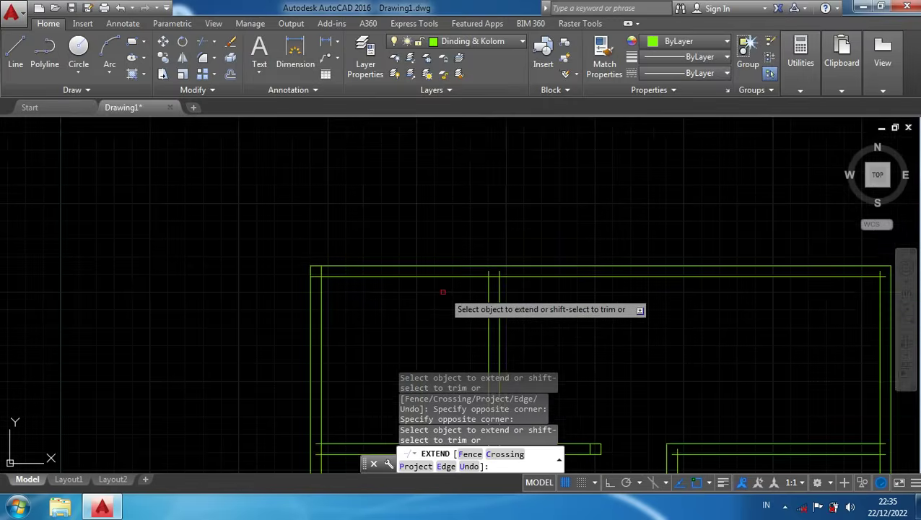
click(462, 232)
click(520, 289)
scroll(505, 289, down, 3)
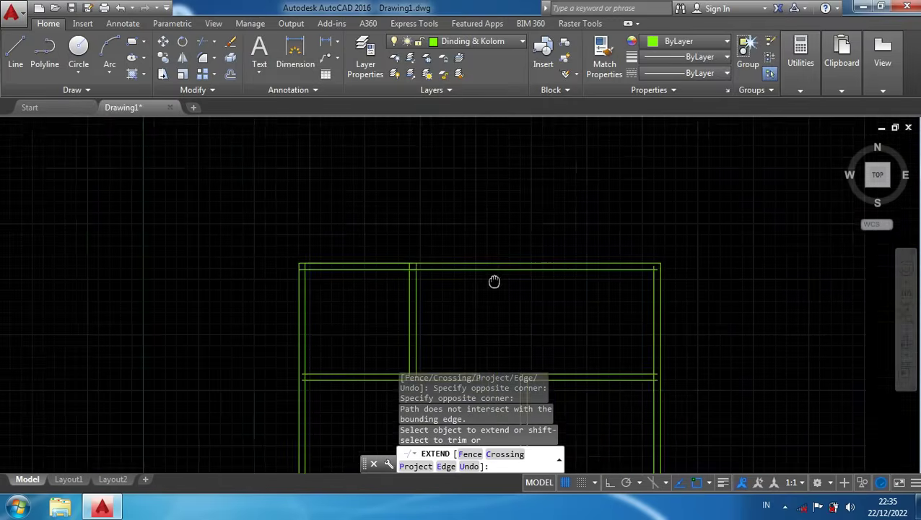
click(572, 220)
click(654, 298)
scroll(634, 267, up, 3)
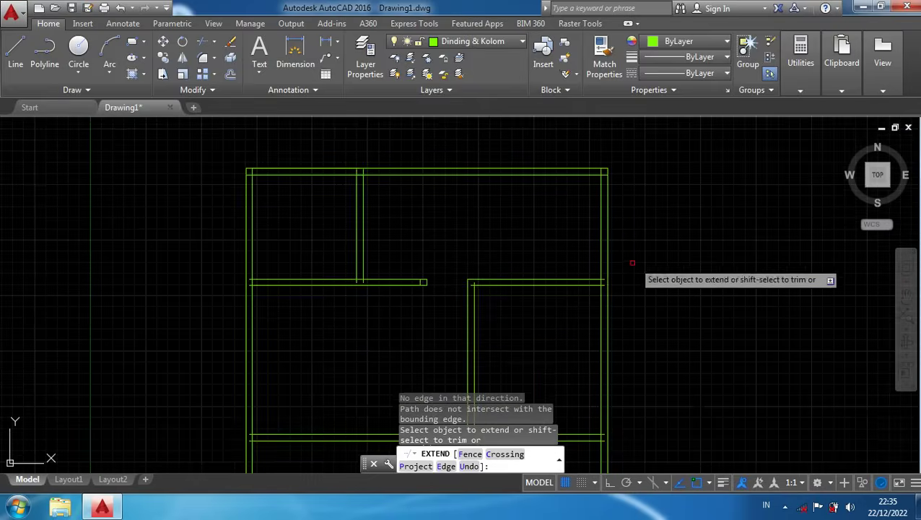
Extend the right ends of the horizontal wall right of the opening to the outer right wall line
scroll(627, 314, down, 2)
click(627, 315)
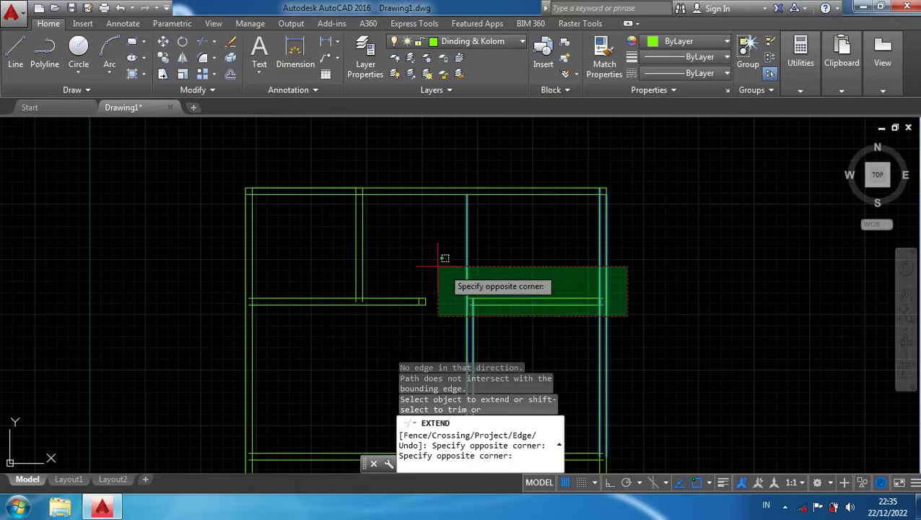
click(577, 278)
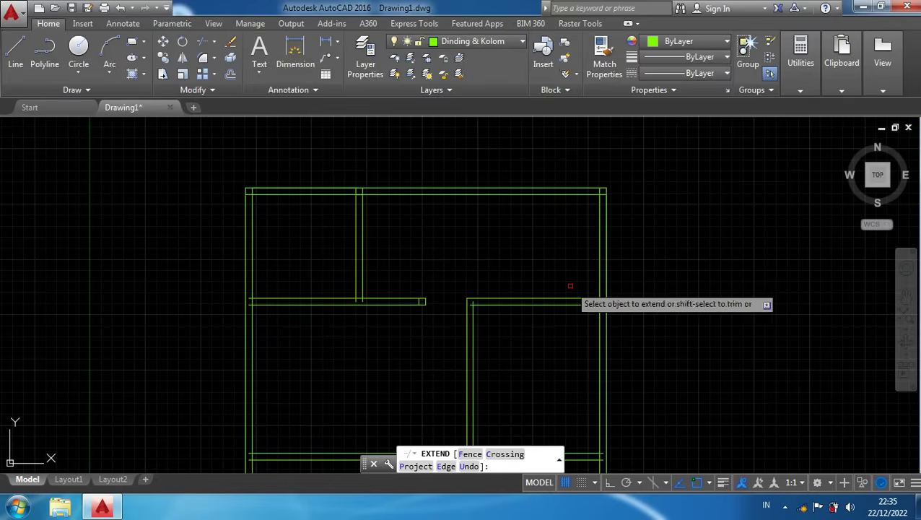
Try to extend the wall lines at the corner right of the opening with a large crossing selection, and undo that extension
click(490, 314)
click(456, 276)
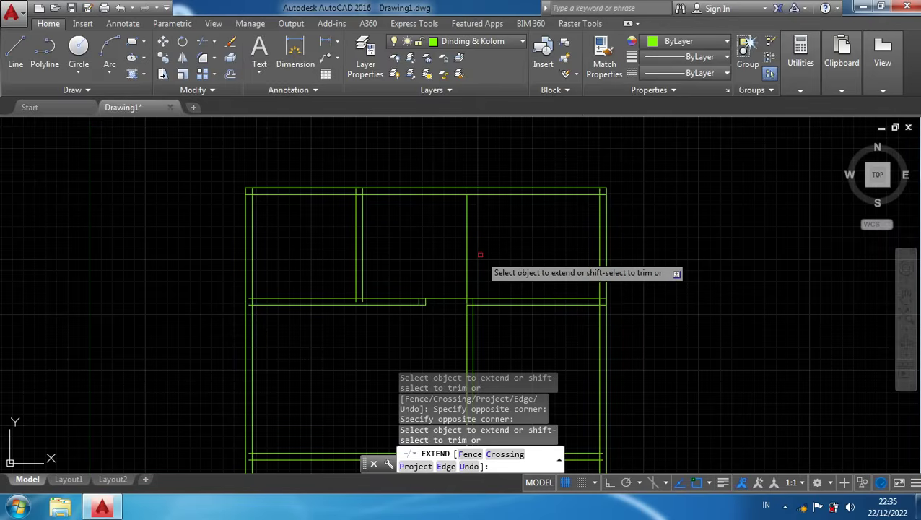
key(ctrl+z)
Extend only the two inner wall lines at the corner right of the opening to that corner's outer lines
scroll(478, 308, up, 2)
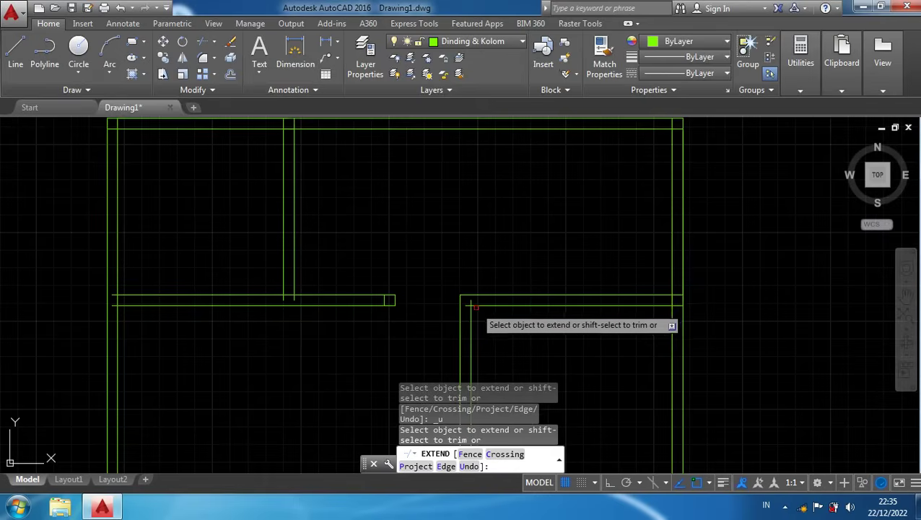
click(482, 315)
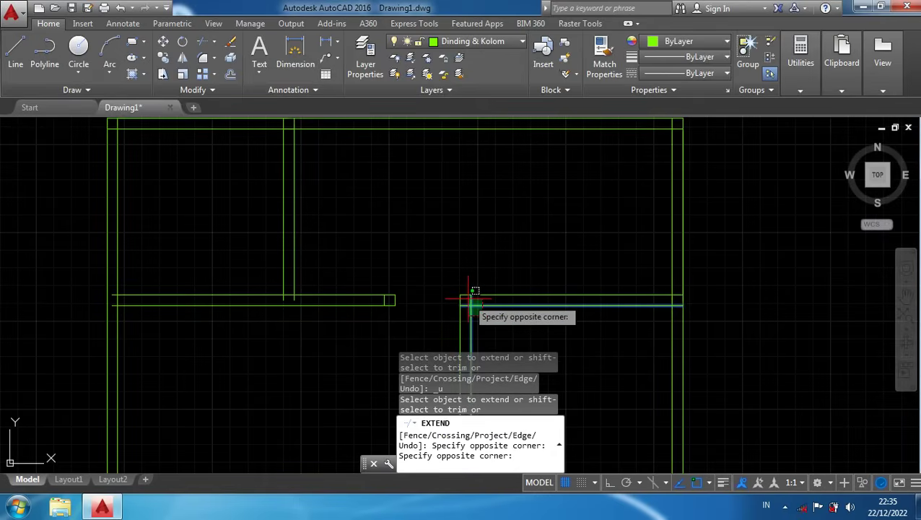
click(469, 297)
scroll(469, 303, up, 2)
scroll(469, 269, down, 2)
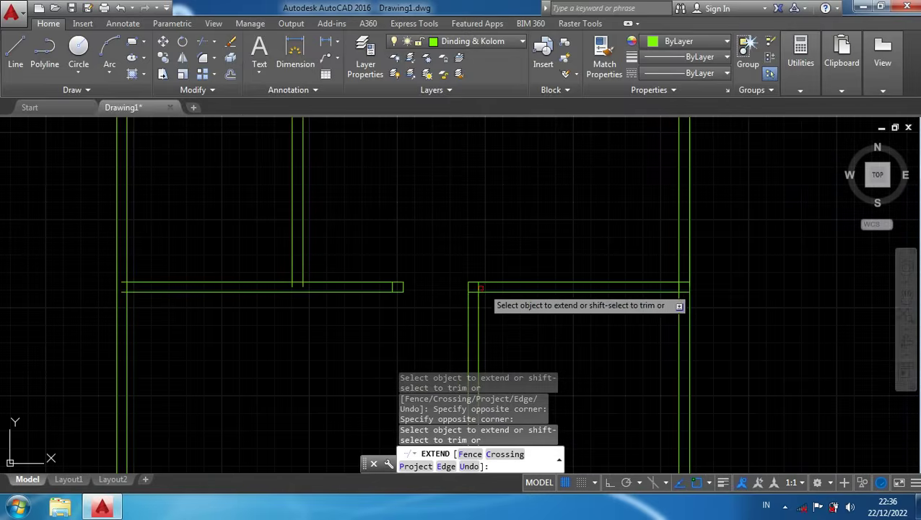
Extend the lower ends of the upper partition's two lines to the bottom line of the horizontal wall
middle_drag(390, 315, 529, 308)
scroll(433, 292, up, 2)
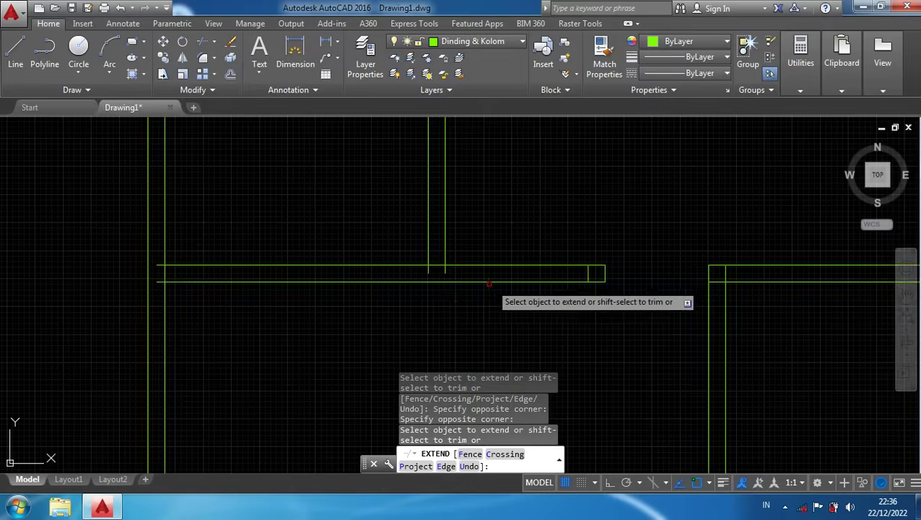
click(453, 302)
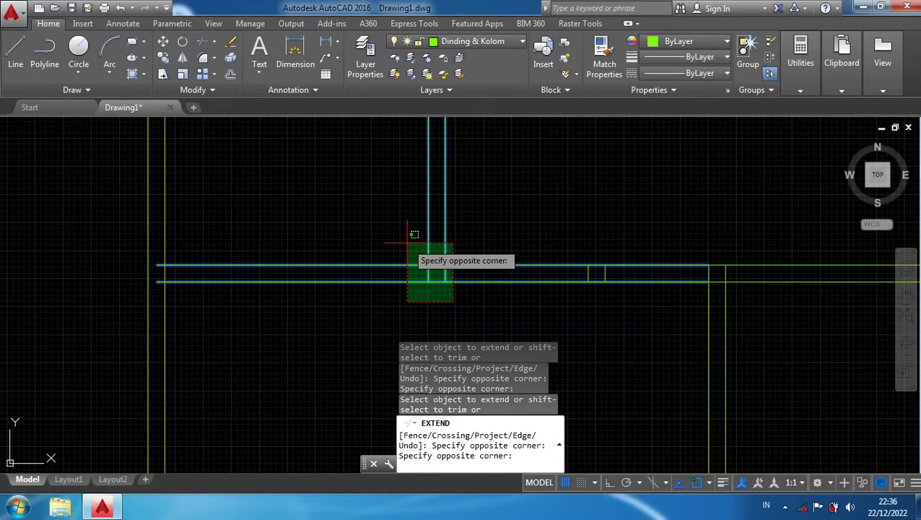
click(407, 243)
click(453, 303)
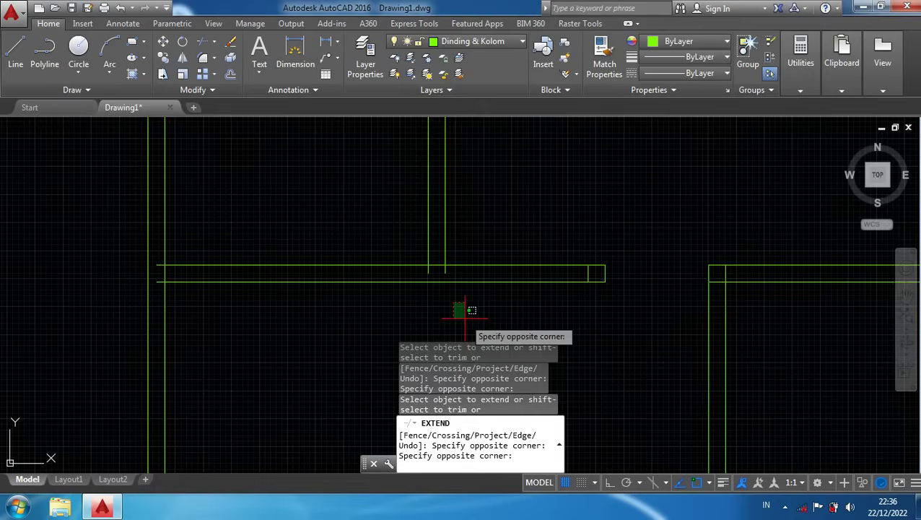
click(462, 316)
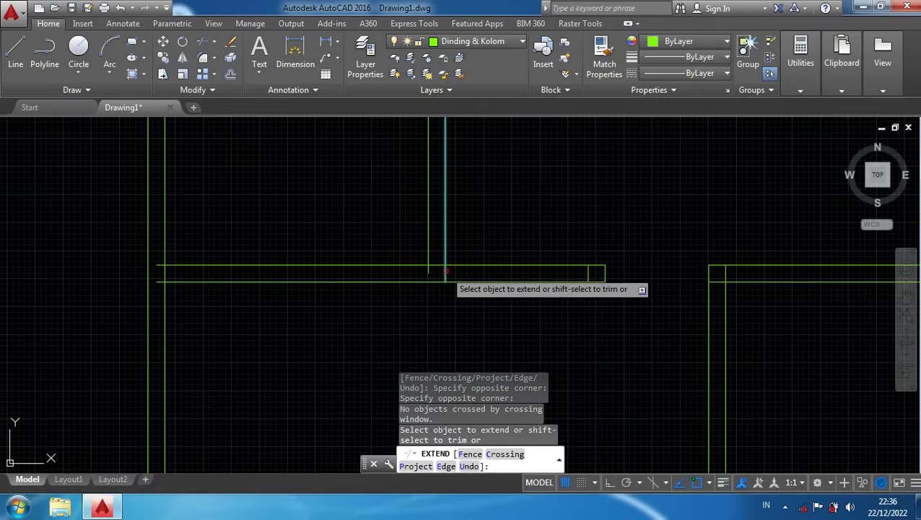
click(446, 272)
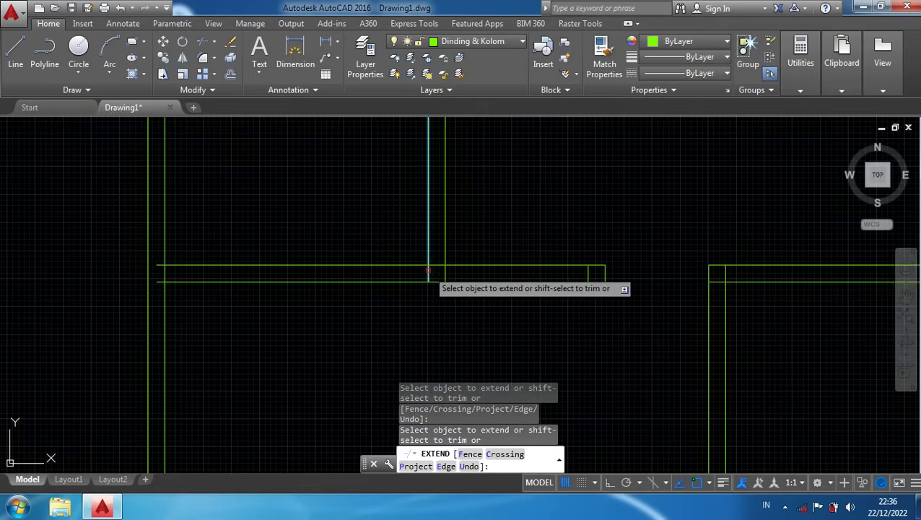
Extend the left ends of the horizontal wall below the upper-left room to the outer left wall line
middle_drag(260, 299, 444, 294)
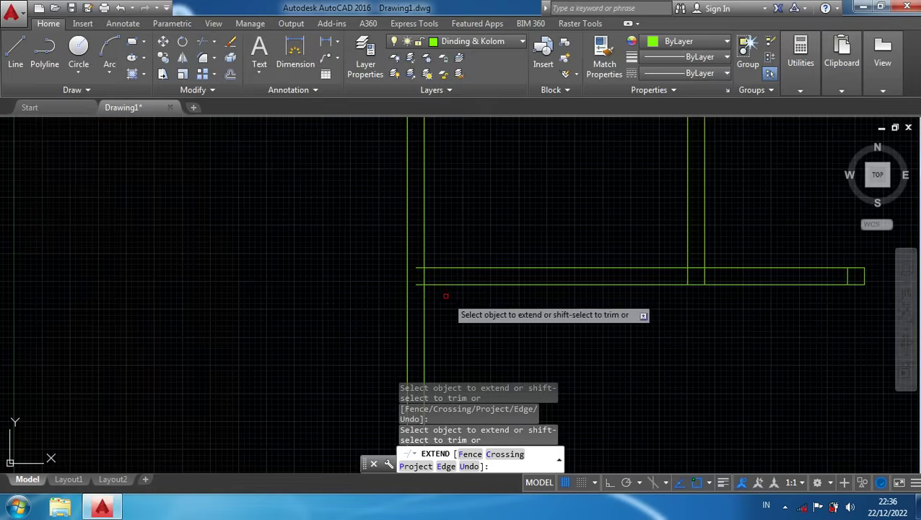
click(436, 302)
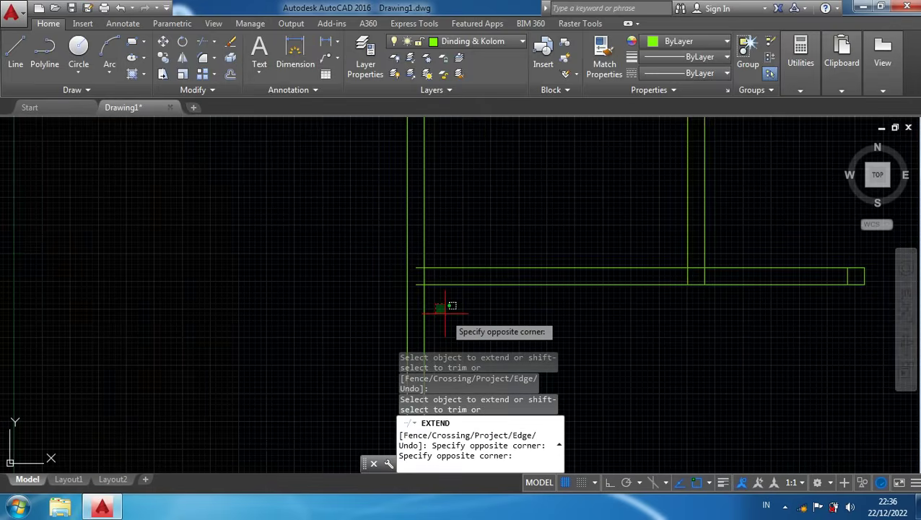
click(405, 250)
Extend the left ends of the lower-left room's top wall lines to the outer left wall line
scroll(448, 328, down, 3)
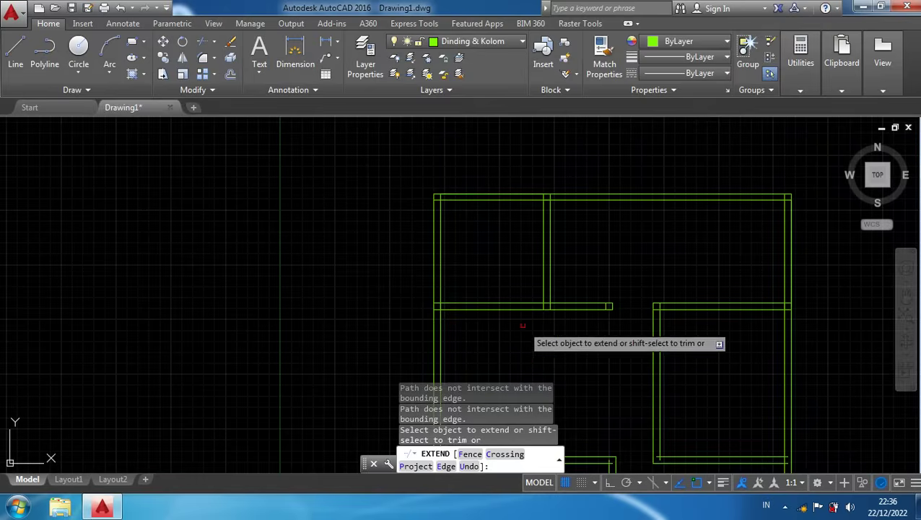
mouse_move(523, 326)
middle_down()
mouse_move(493, 264)
mouse_move(486, 209)
middle_up()
scroll(407, 334, up, 2)
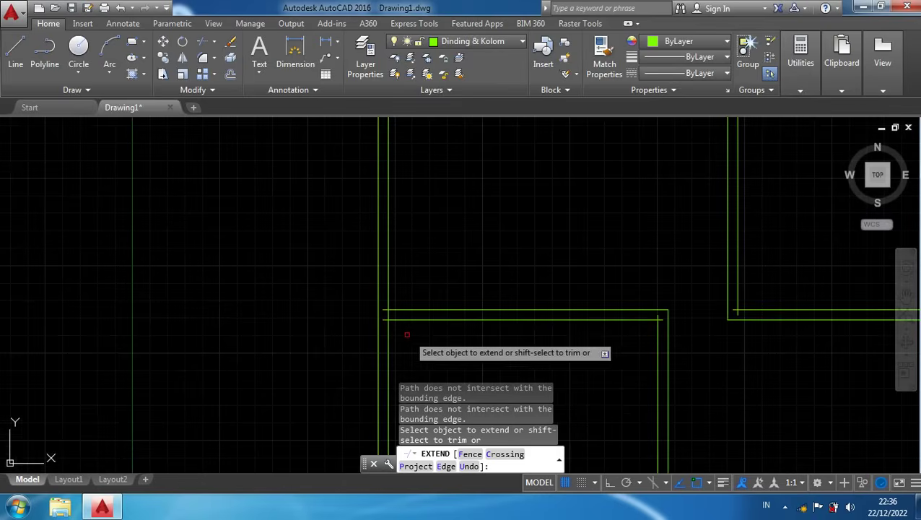
scroll(407, 334, up, 2)
click(390, 328)
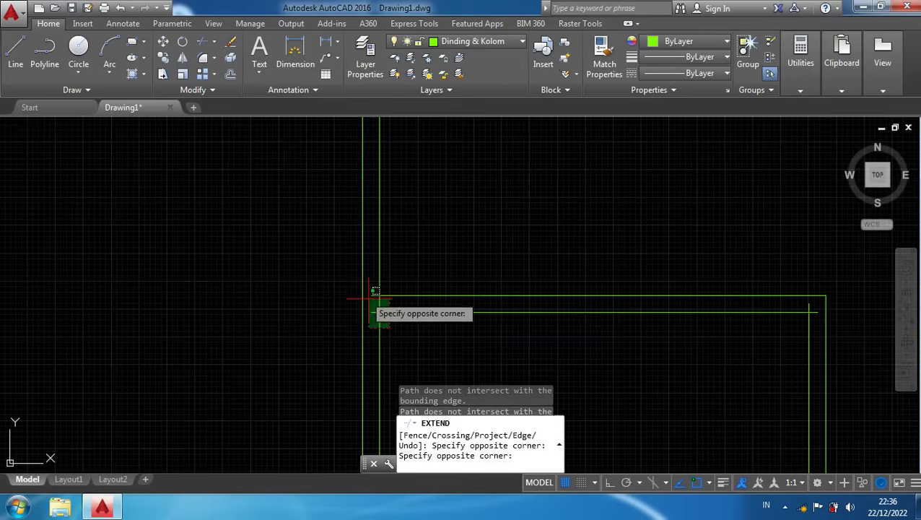
click(321, 264)
scroll(462, 332, down, 2)
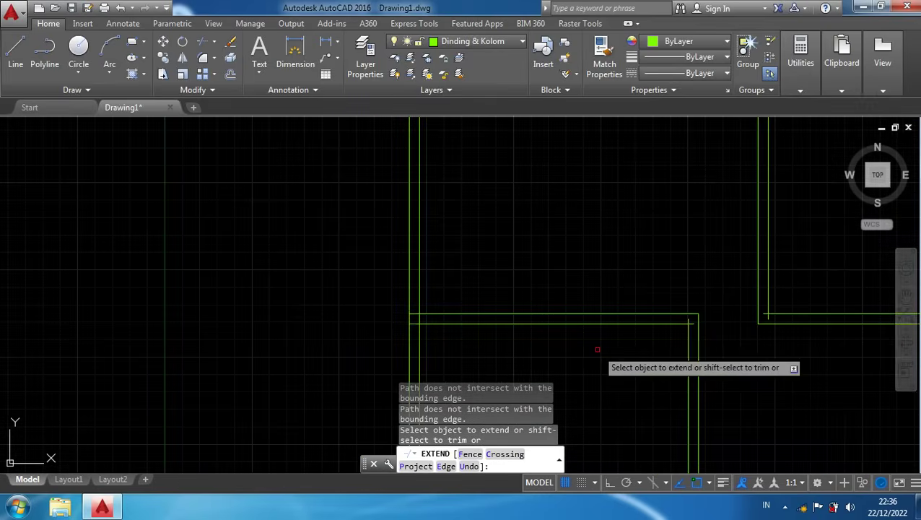
click(710, 332)
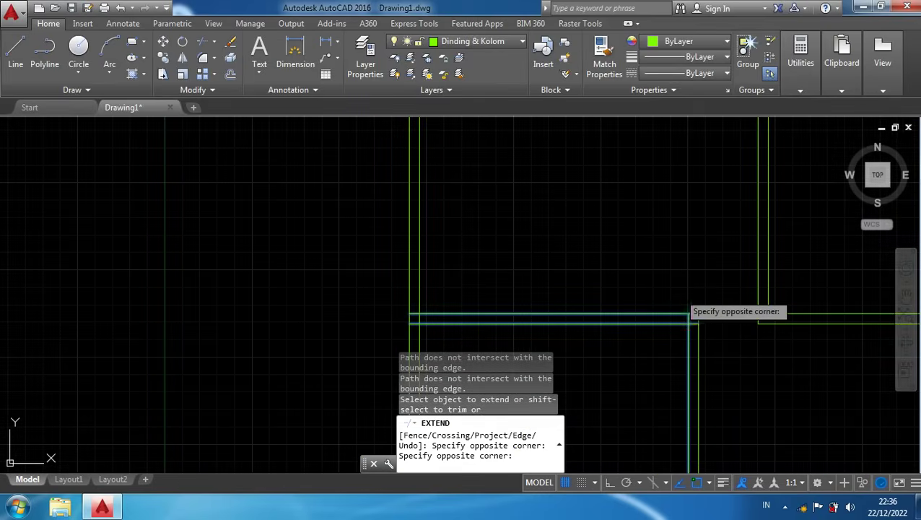
click(678, 298)
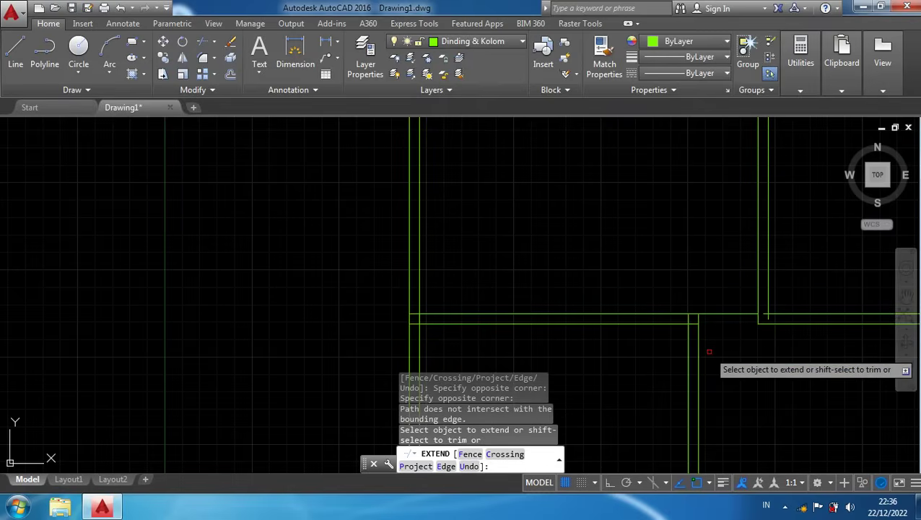
key(ctrl+z)
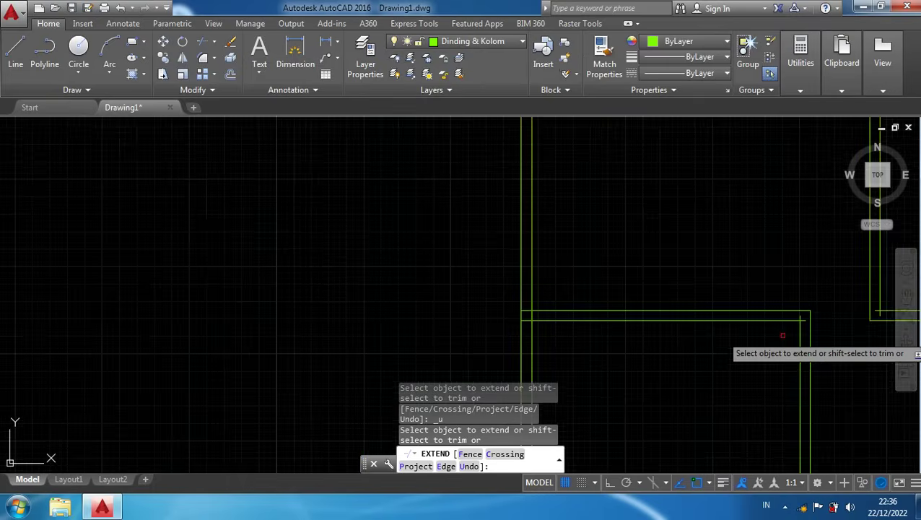
Extend only the two inner wall lines at the lower-left room's upper-right corner to that corner's outer lines
mouse_move(785, 335)
middle_down()
mouse_move(609, 333)
mouse_move(613, 321)
middle_up()
scroll(610, 322, up, 2)
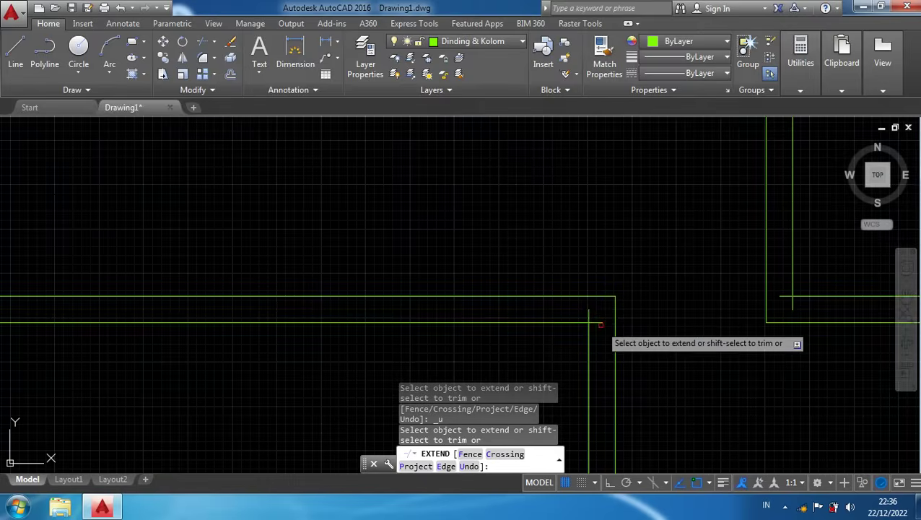
click(589, 315)
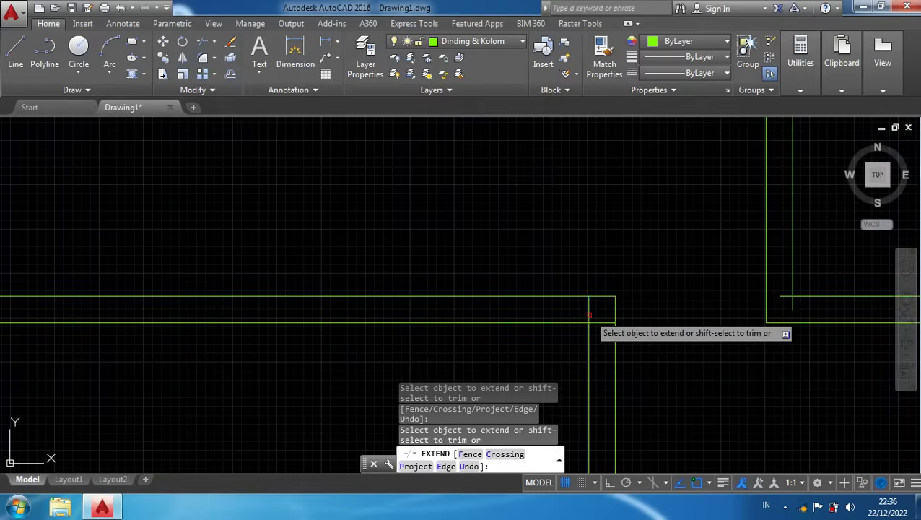
Extend the two inner wall lines at the lower-left corner of the middle-right room to that corner's outer lines
scroll(649, 323, down, 2)
scroll(738, 312, up, 2)
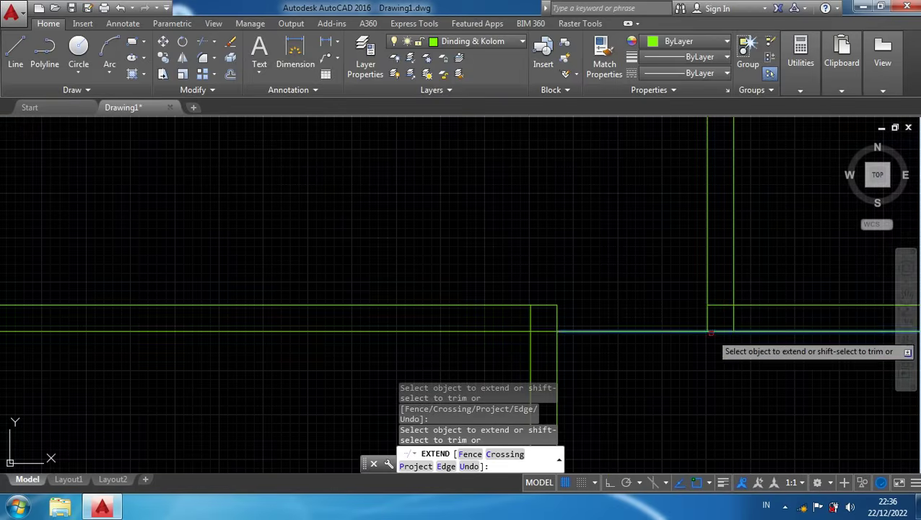
scroll(710, 332, down, 4)
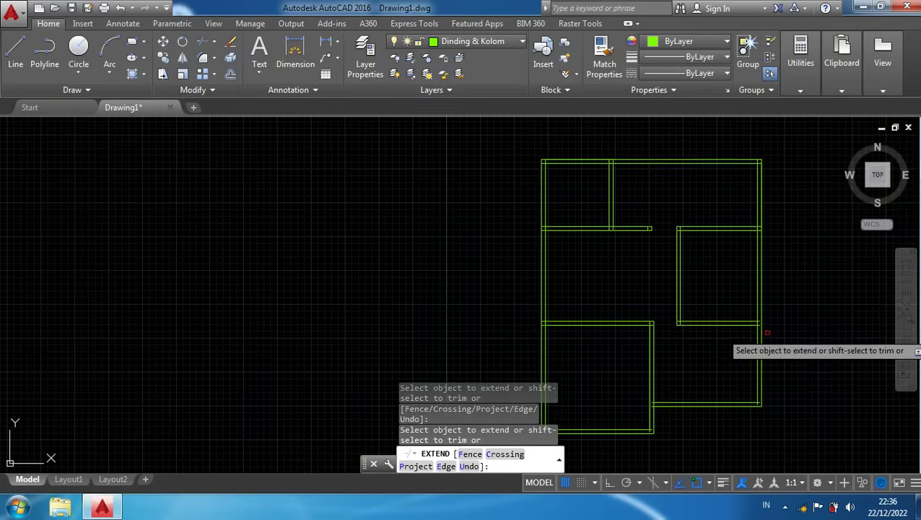
Extend the right ends of the middle-right room's bottom wall lines to the outer right wall line
scroll(767, 333, up, 5)
click(771, 326)
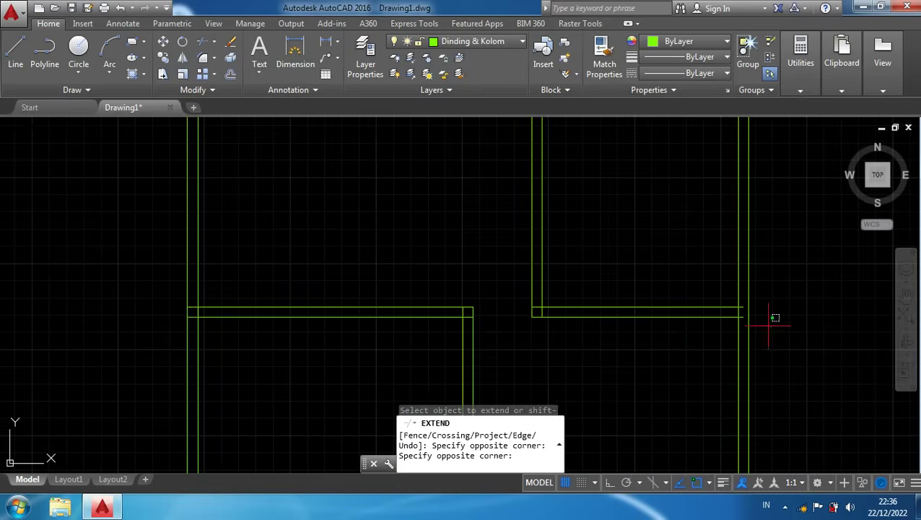
click(714, 295)
Extend the inner wall lines at the lower-left room's lower-left corner to the outer wall lines
scroll(754, 317, down, 3)
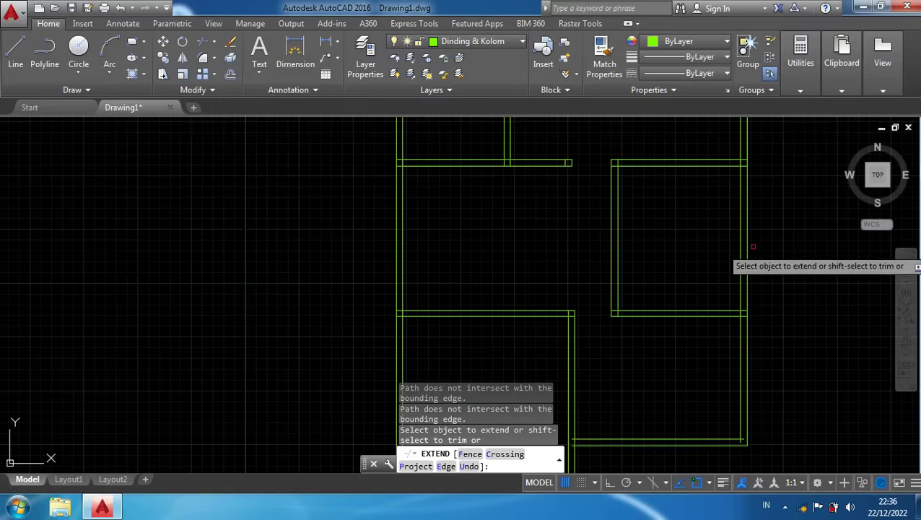
mouse_move(724, 349)
middle_down()
mouse_move(714, 317)
mouse_move(735, 255)
middle_up()
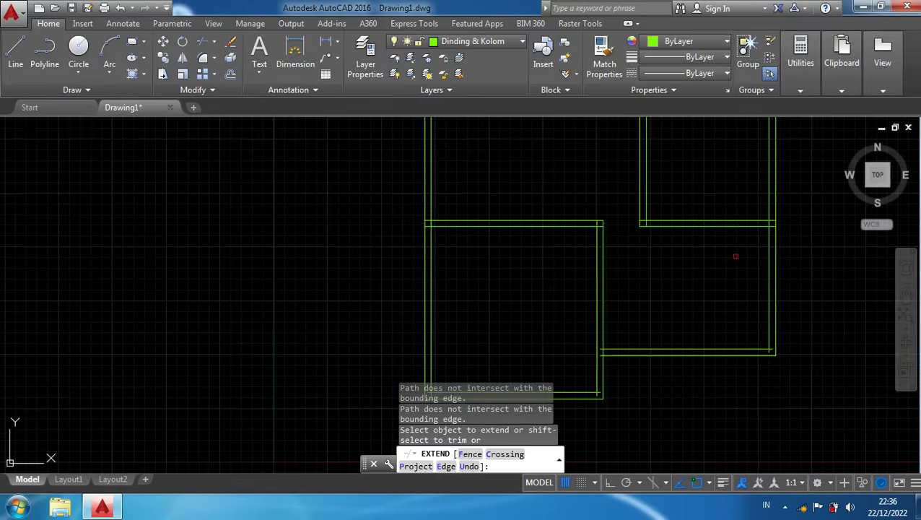
middle_drag(688, 275, 713, 212)
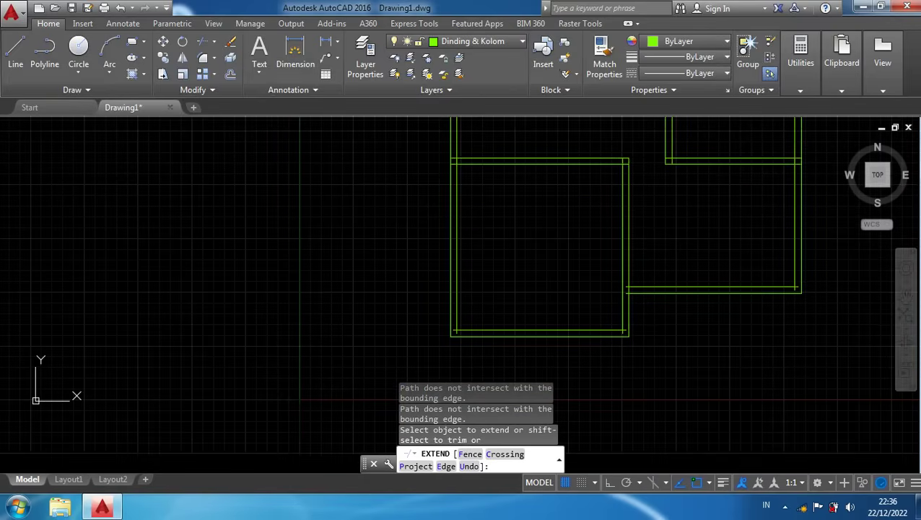
scroll(459, 344, up, 4)
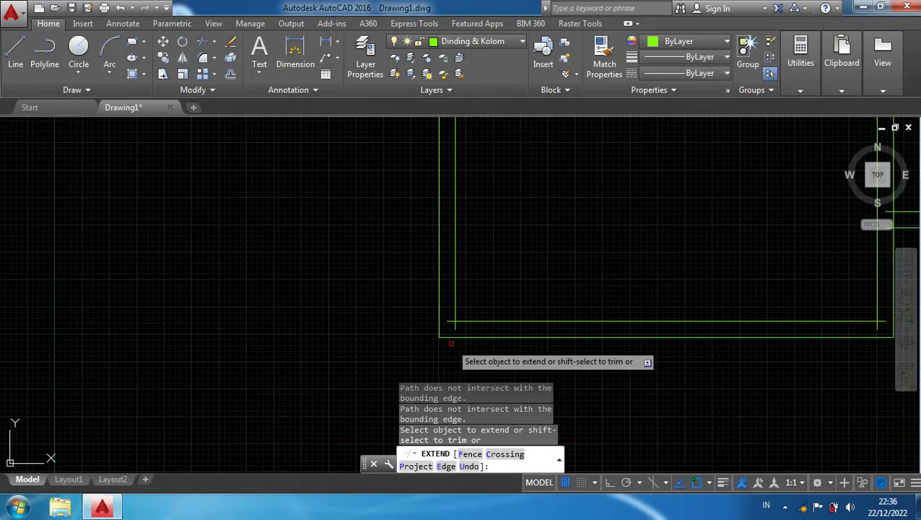
click(464, 355)
click(397, 293)
Extend the inner wall lines at the lower-left room's lower-right corner to the outer wall lines
scroll(497, 299, down, 4)
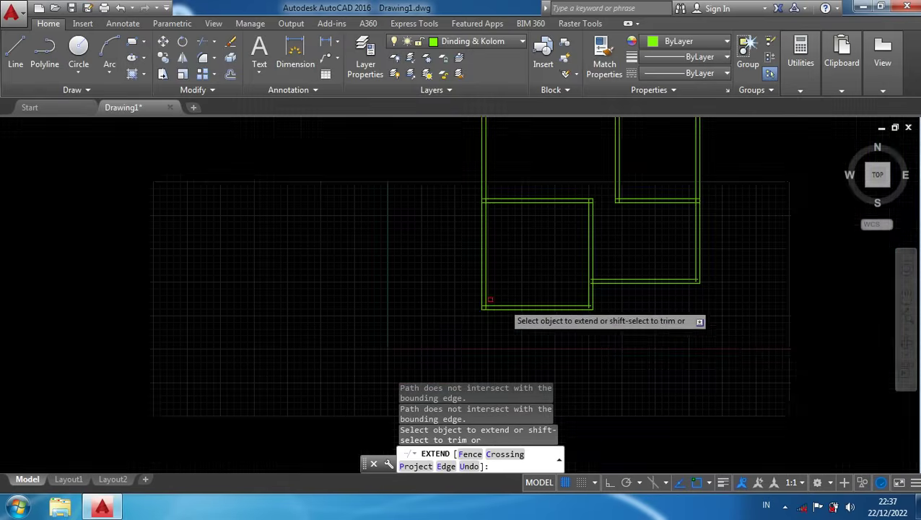
scroll(603, 311, up, 3)
click(595, 328)
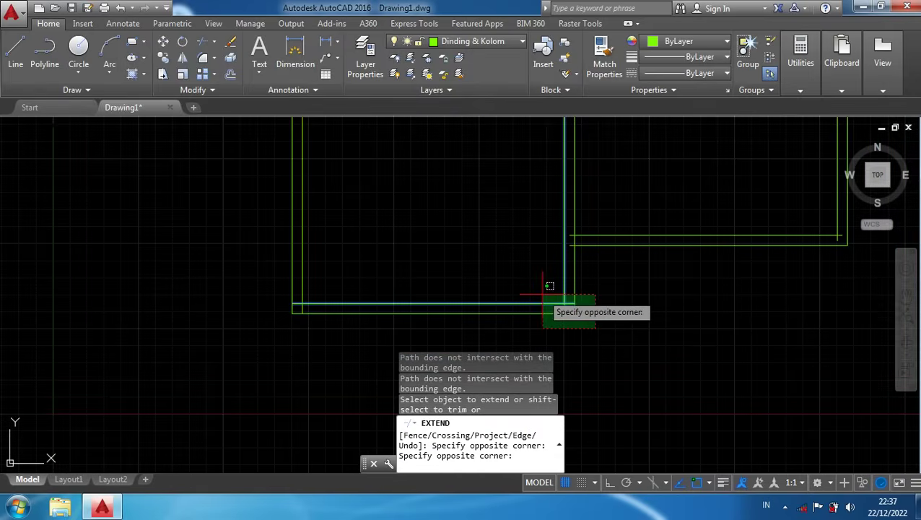
click(543, 294)
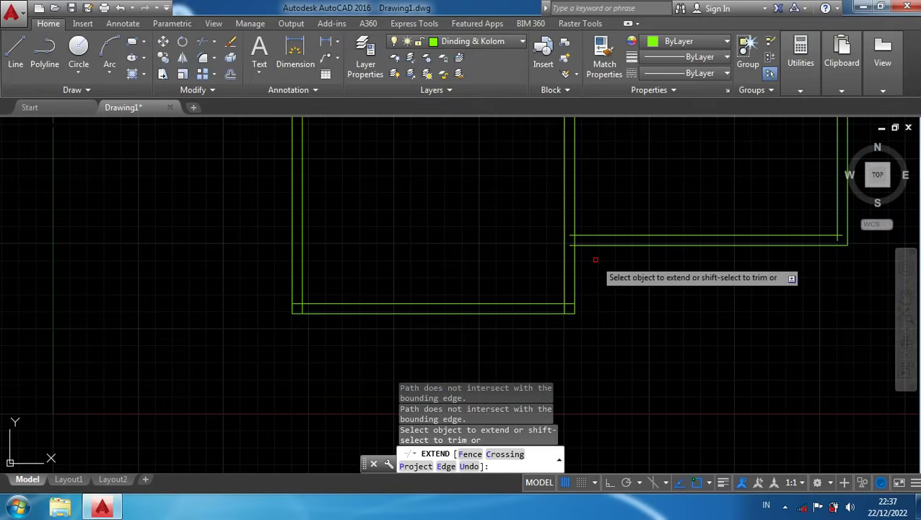
Extend the left ends of the lower-right area's bottom wall lines across the adjoining vertical wall to its far line
scroll(555, 246, up, 4)
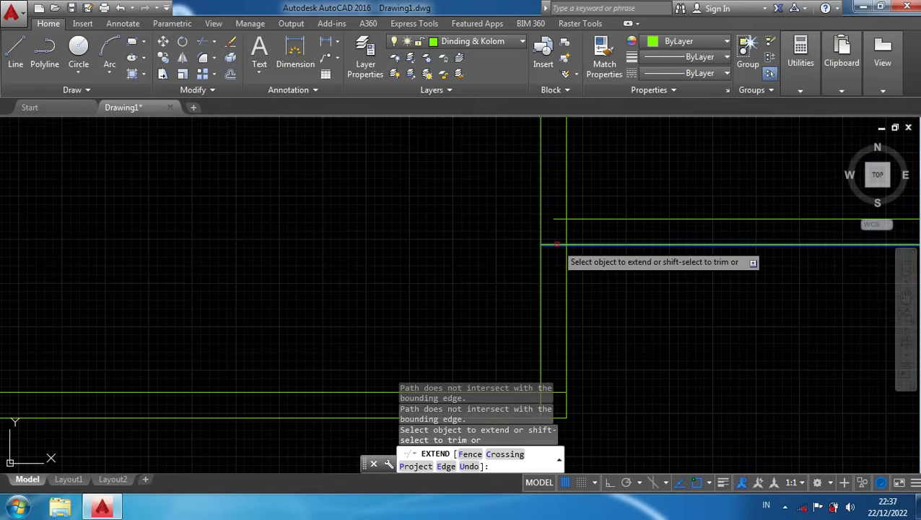
click(557, 245)
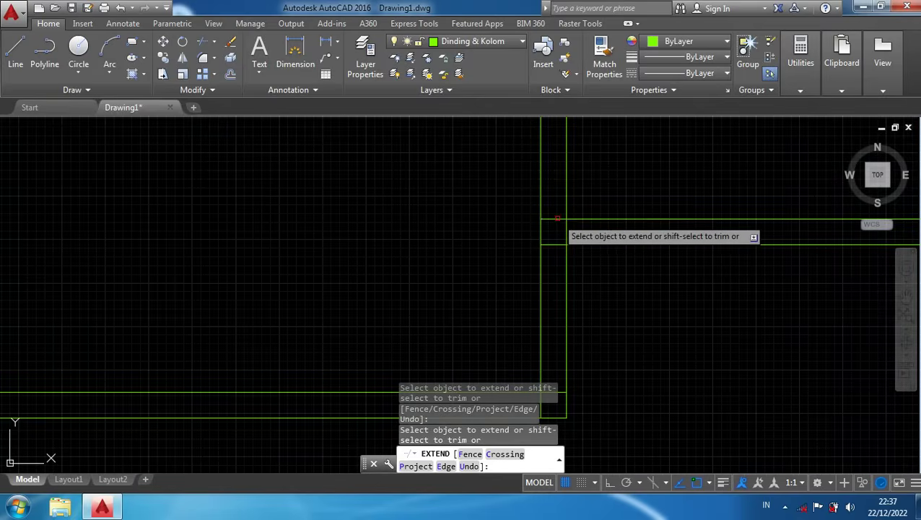
scroll(578, 274, down, 3)
Extend the inner wall lines at the lower-right area's lower-right corner to the outer wall lines and end the Extend command
scroll(730, 277, up, 3)
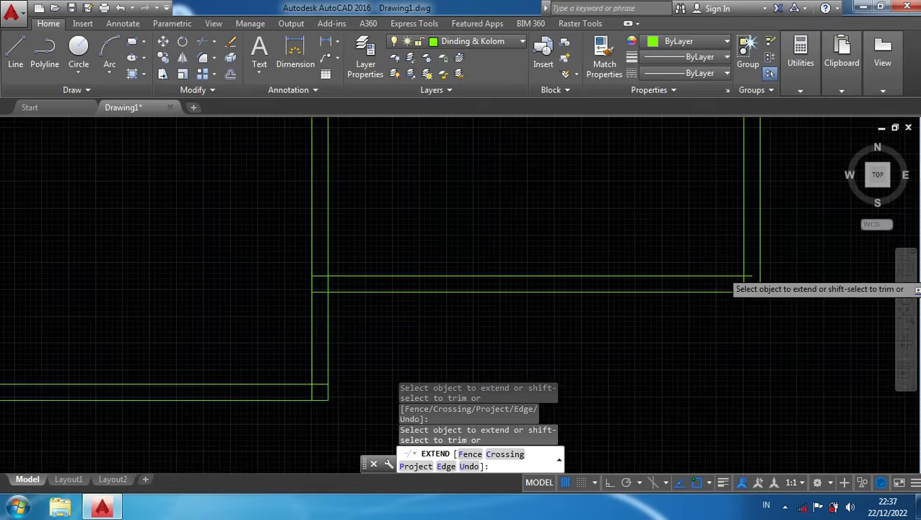
click(781, 304)
click(736, 265)
scroll(693, 340, down, 5)
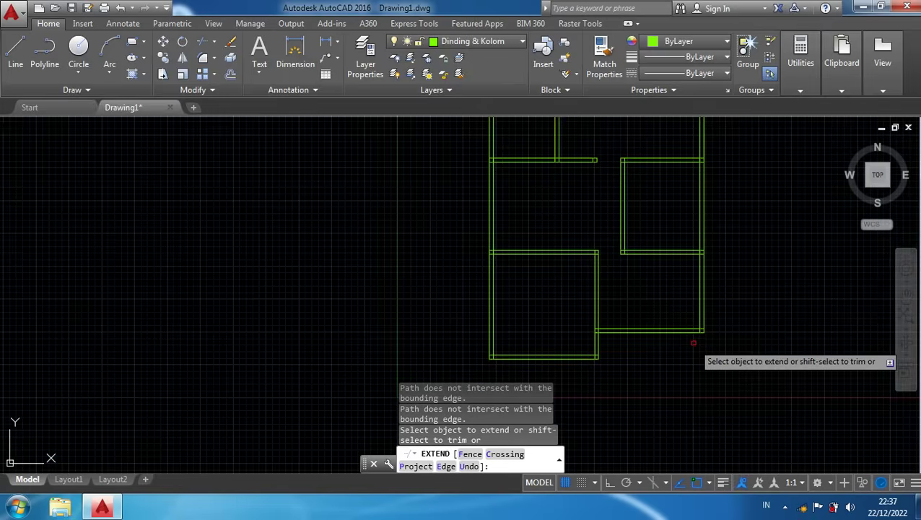
scroll(718, 323, down, 5)
scroll(734, 293, up, 3)
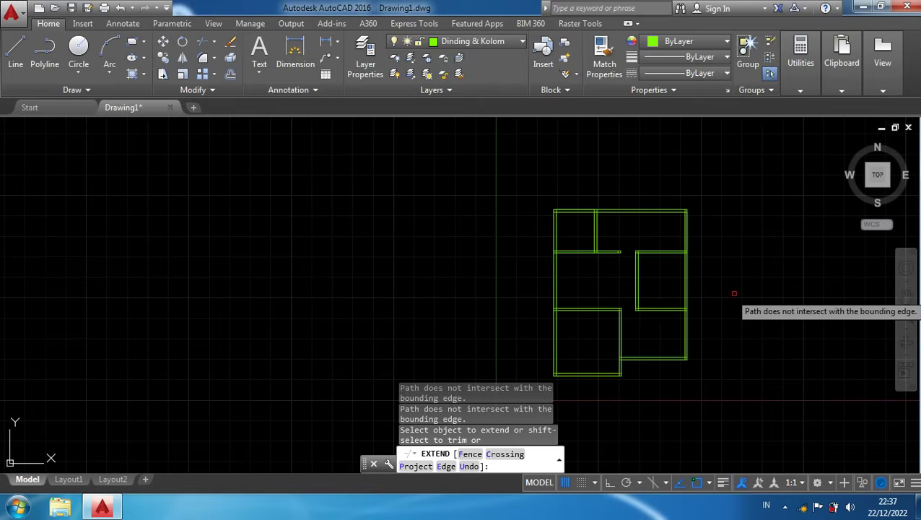
scroll(734, 294, up, 2)
middle_drag(721, 288, 700, 252)
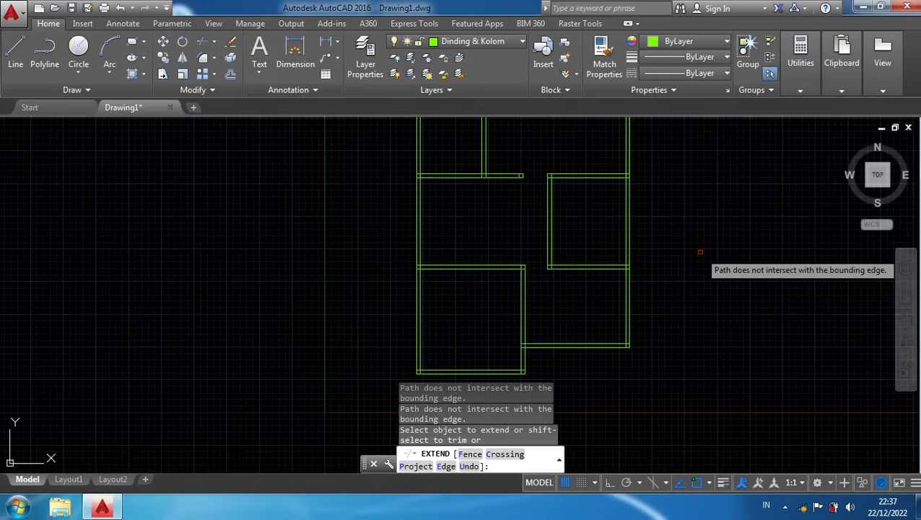
key(Return)
Start a hatch with the SOLID pattern and fill the column square at the plan's upper-left corner
scroll(688, 275, down, 2)
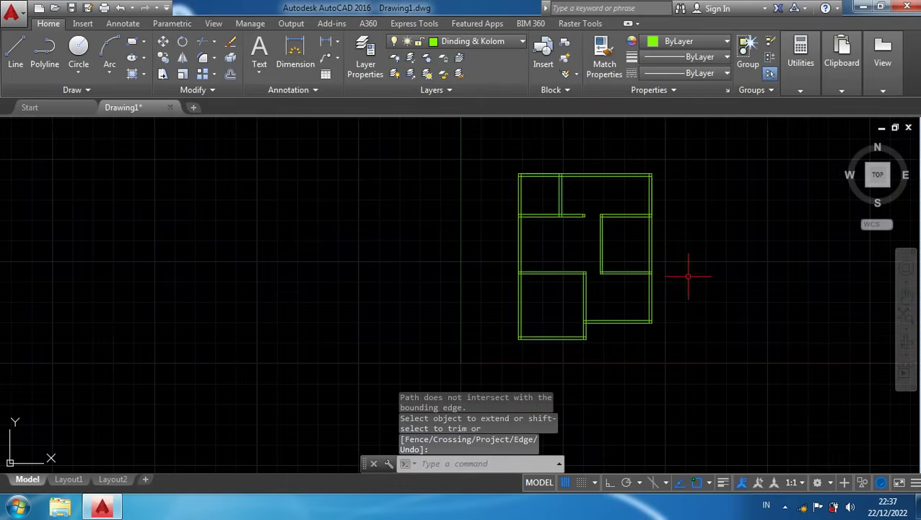
scroll(549, 162, up, 2)
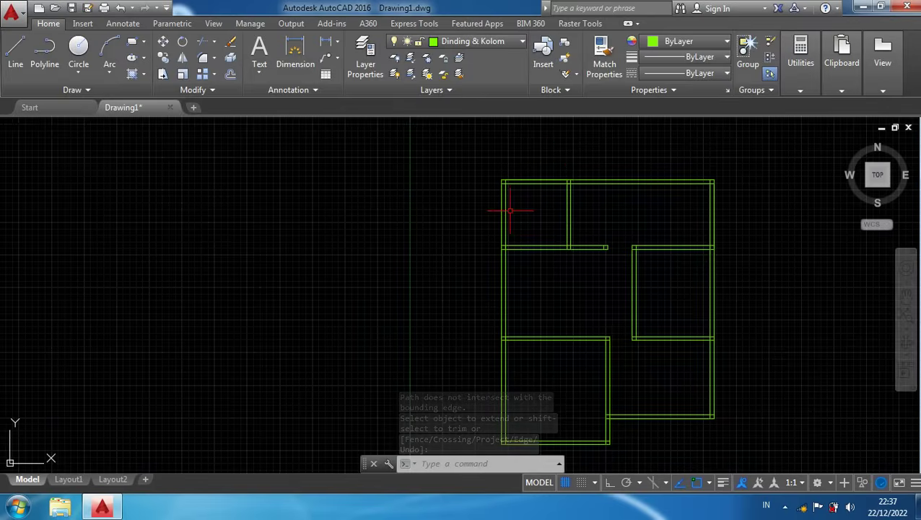
scroll(503, 163, up, 4)
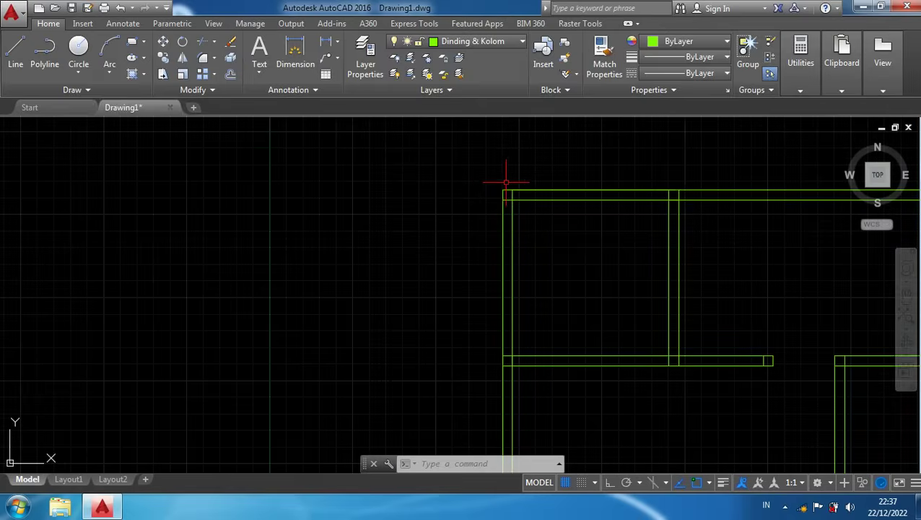
scroll(510, 181, up, 2)
middle_drag(509, 177, 424, 166)
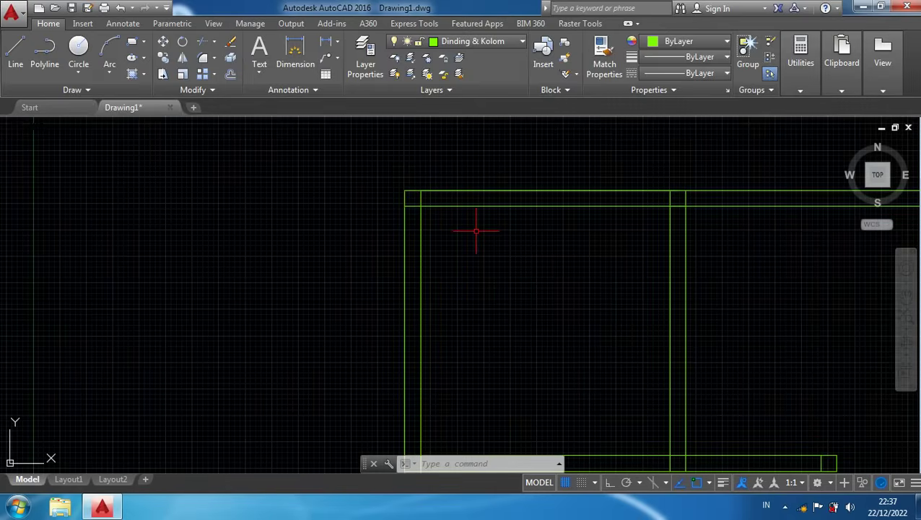
text(h)
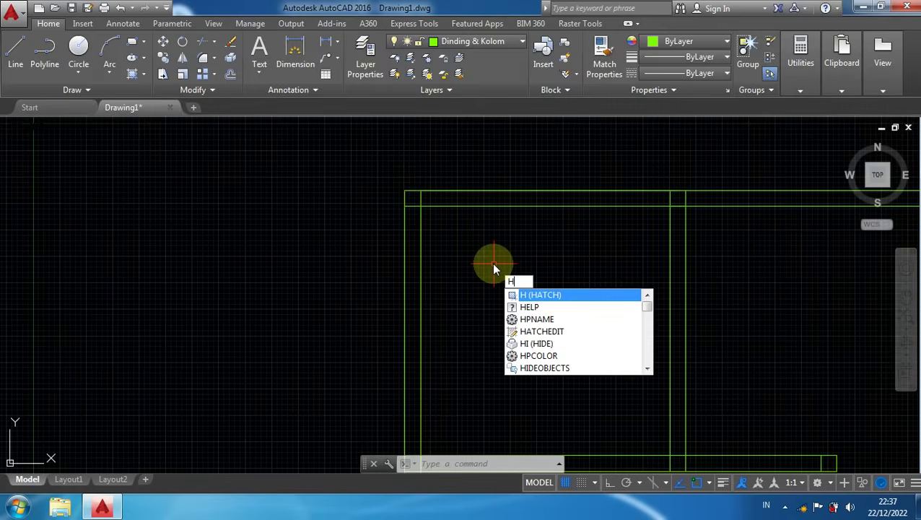
key(Return)
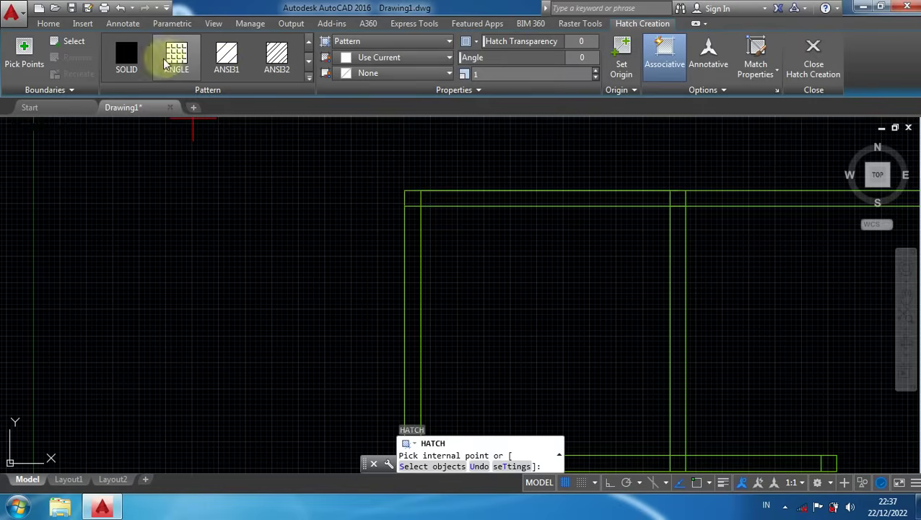
click(127, 58)
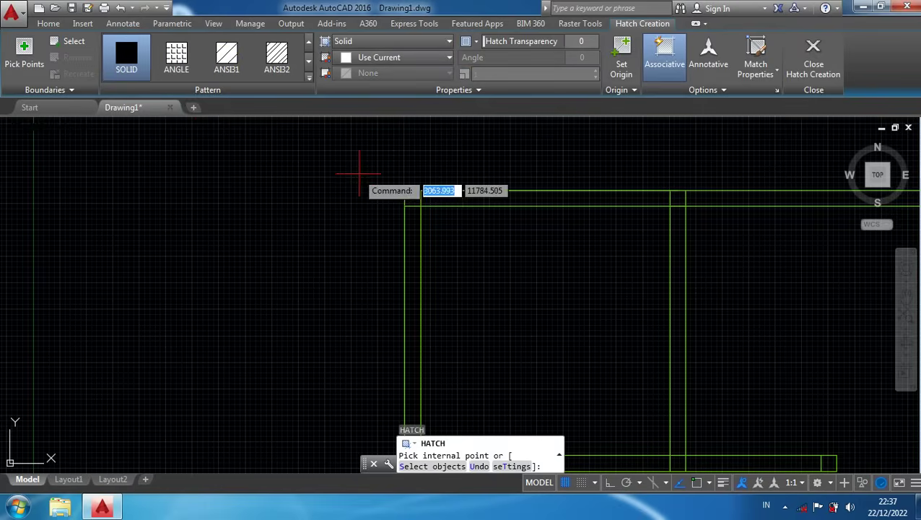
scroll(397, 191, up, 4)
click(436, 215)
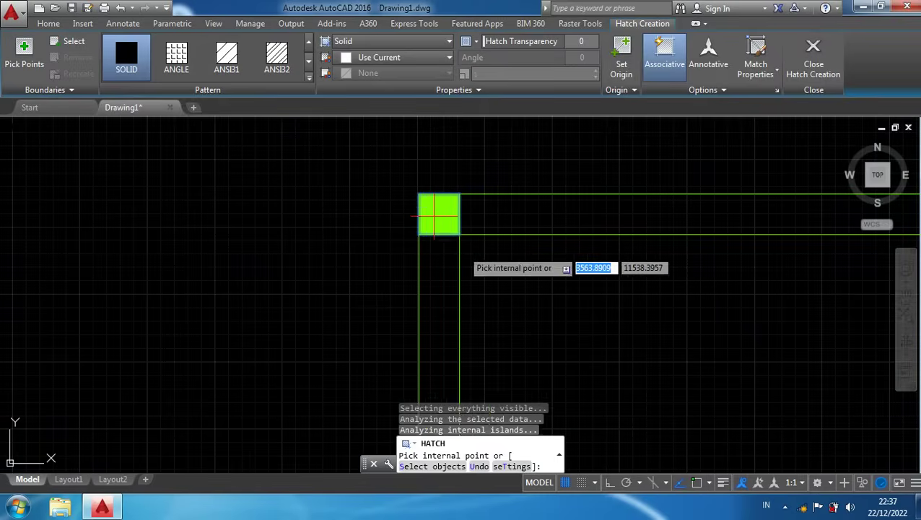
Fill the column squares at the top of the upper partition and at the plan's upper-right corner with the solid hatch
scroll(545, 271, down, 4)
scroll(381, 217, up, 2)
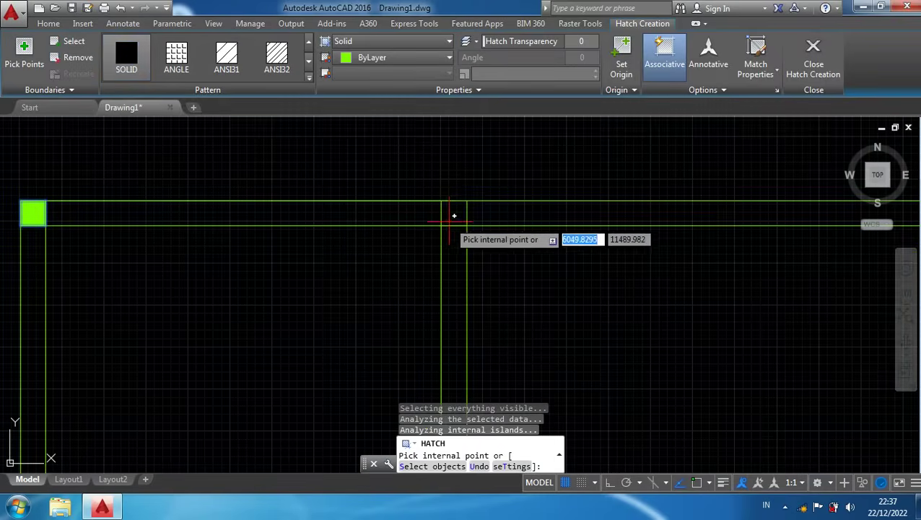
click(446, 238)
scroll(505, 260, down, 3)
middle_drag(571, 269, 370, 259)
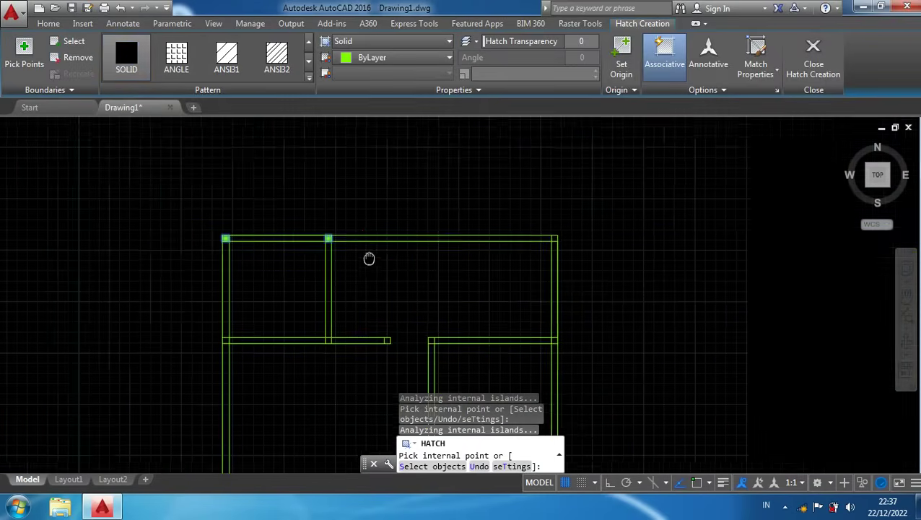
scroll(476, 242, up, 5)
scroll(503, 228, up, 2)
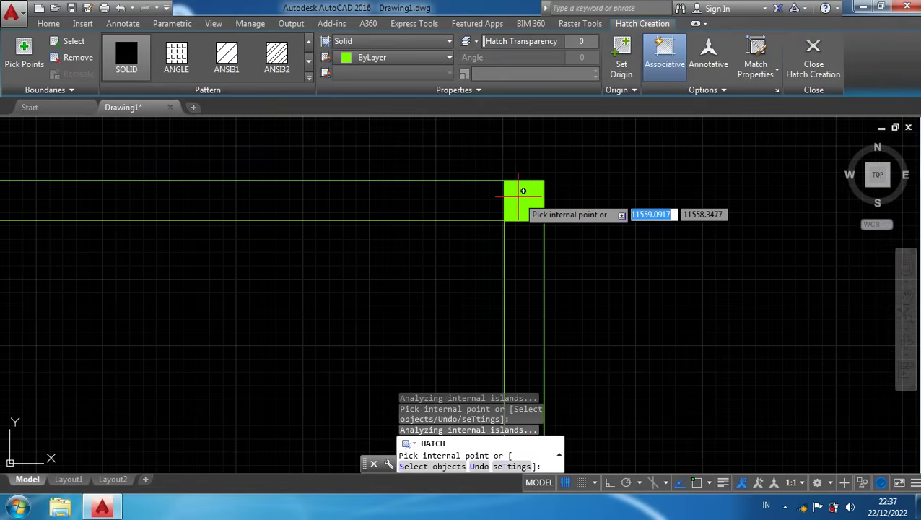
click(487, 242)
Fill the column squares at the left end of the upper horizontal wall and at the foot of the upper partition with solid hatch
scroll(448, 307, down, 4)
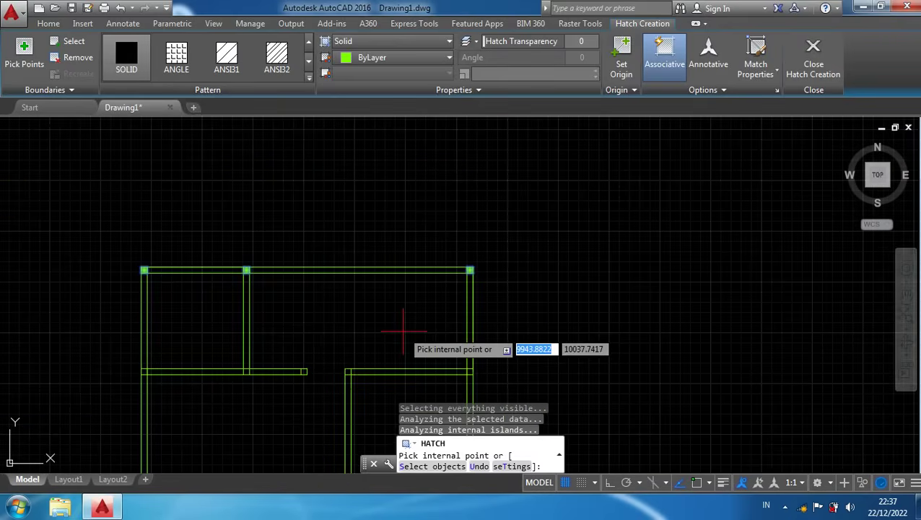
middle_drag(404, 332, 512, 214)
scroll(242, 257, up, 6)
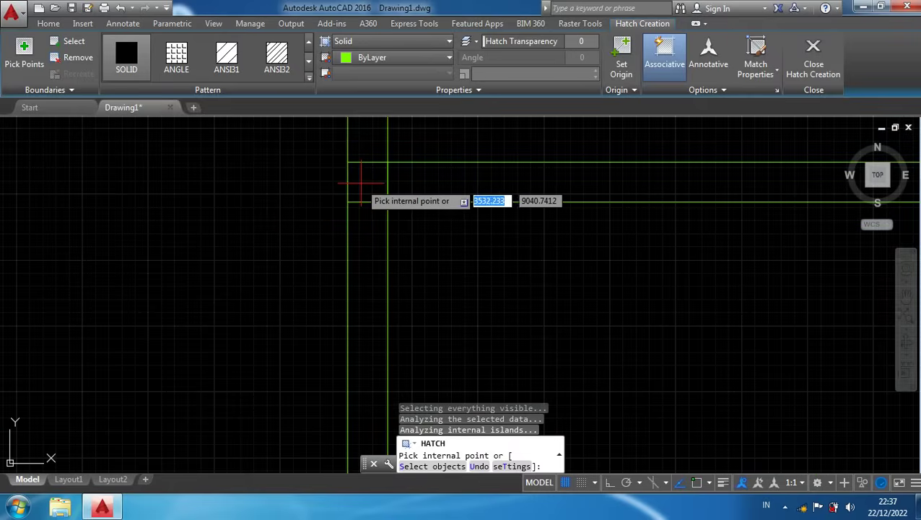
scroll(396, 254, down, 4)
scroll(497, 251, up, 3)
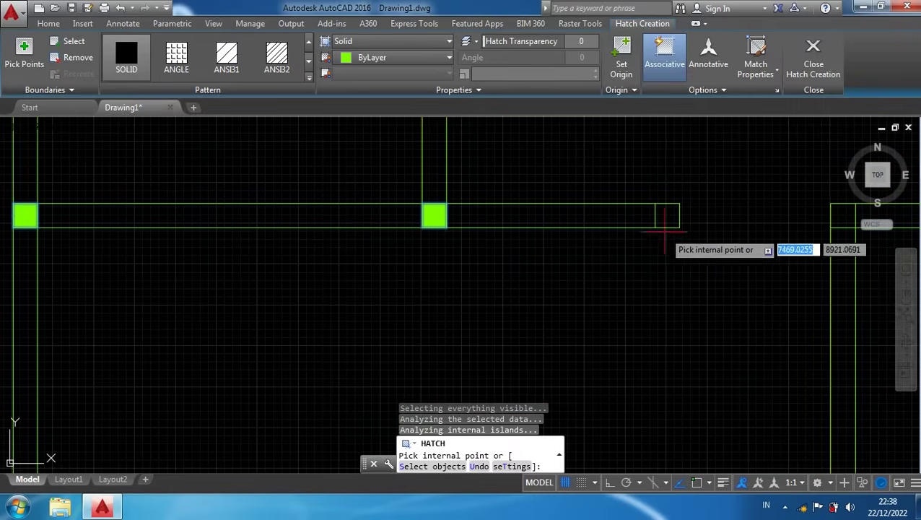
Fill the column squares at the right end of the upper horizontal wall and at both ends of the right room's upper wall with solid hatch
scroll(669, 212, down, 4)
middle_drag(636, 283, 504, 249)
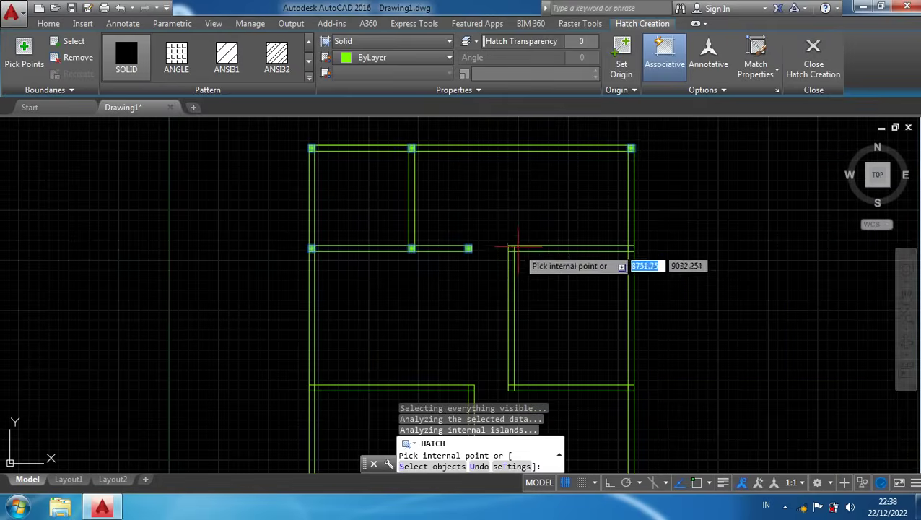
scroll(501, 254, up, 7)
scroll(616, 308, down, 4)
middle_drag(617, 308, 543, 313)
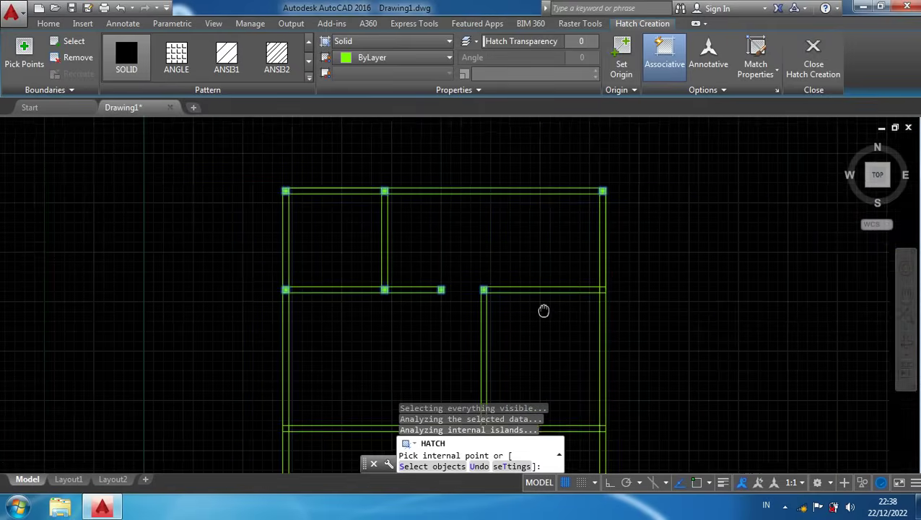
scroll(504, 313, up, 5)
scroll(471, 279, down, 6)
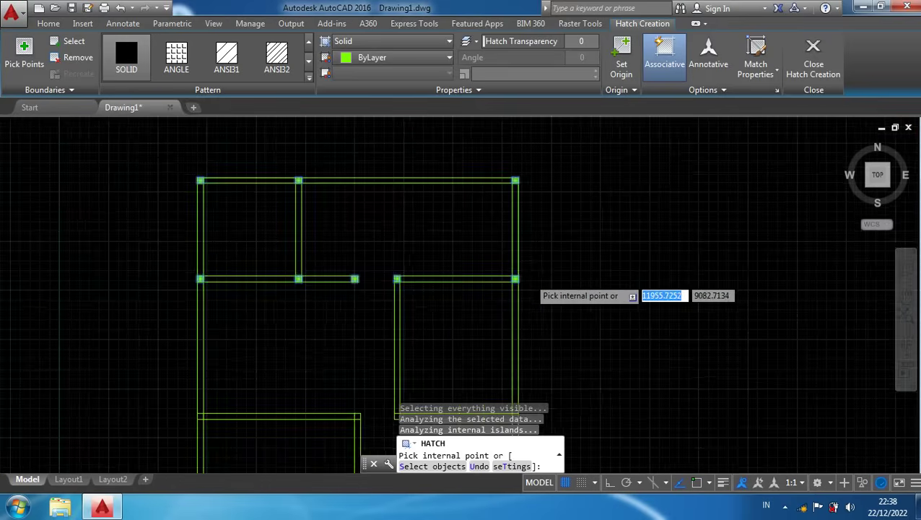
Fill the column squares at both ends of the lower-left room's upper wall with solid hatch
middle_drag(569, 325, 603, 246)
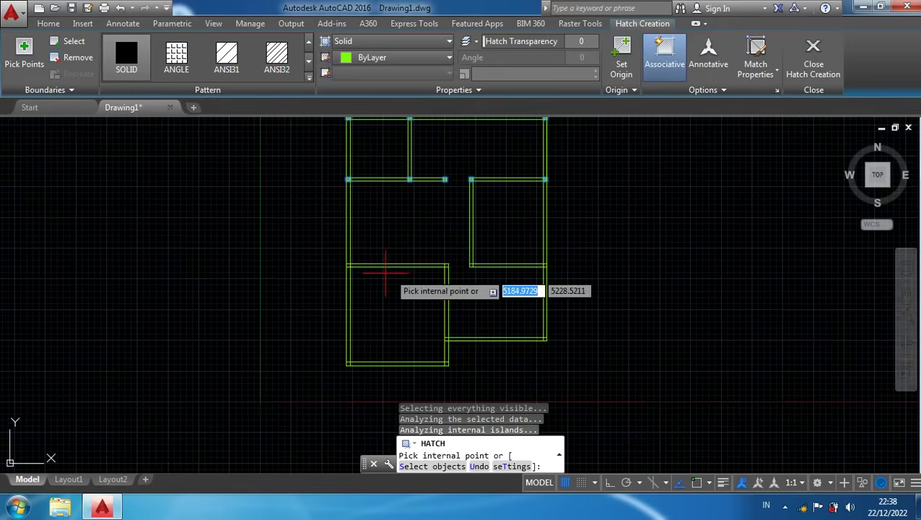
scroll(354, 267, up, 6)
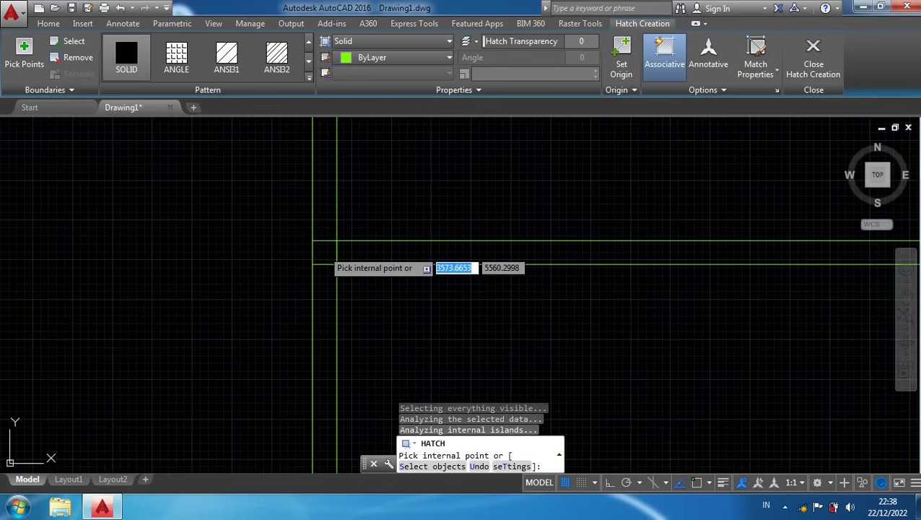
click(324, 252)
scroll(551, 294, down, 3)
scroll(492, 288, up, 4)
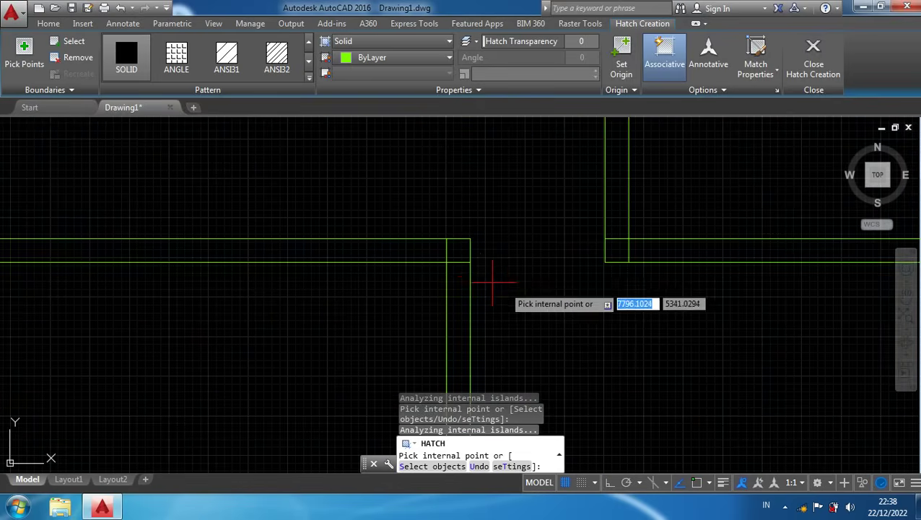
click(458, 247)
Fill the column squares at both ends of the right room's lower wall with solid hatch
scroll(609, 241, up, 4)
click(620, 239)
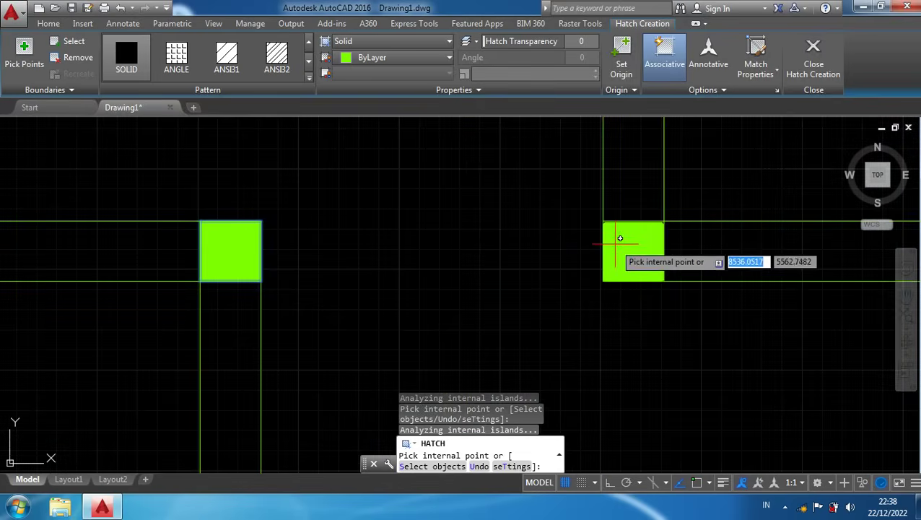
scroll(571, 289, down, 8)
scroll(635, 311, up, 5)
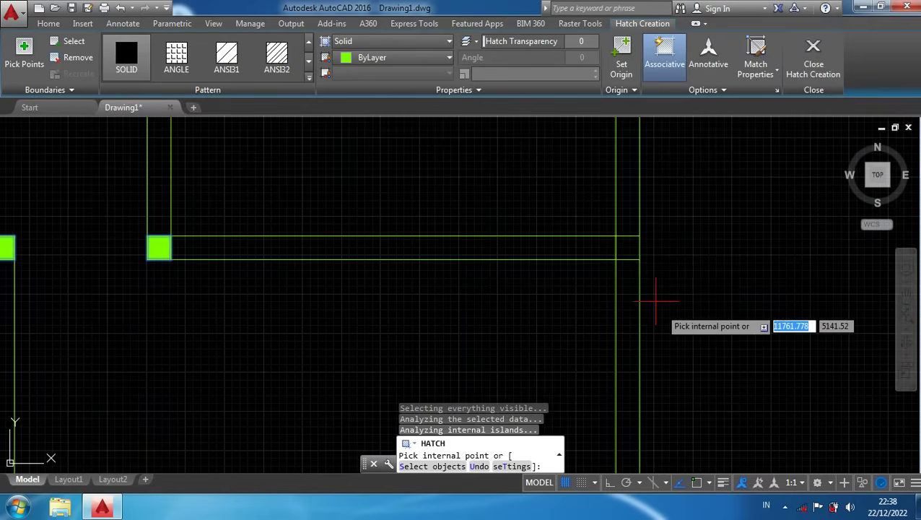
click(627, 247)
scroll(504, 345, down, 6)
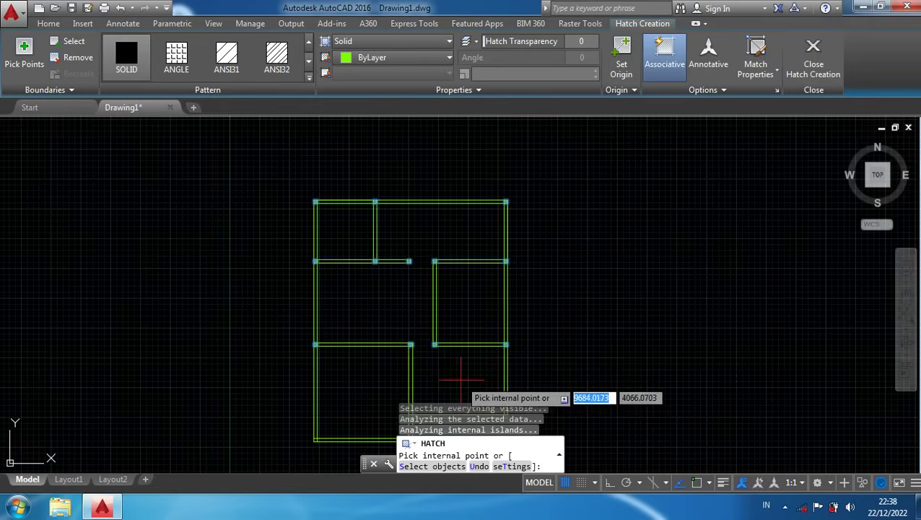
Fill the column squares at the lower-left room's two bottom corners with solid hatch
mouse_move(461, 379)
middle_down()
mouse_move(454, 329)
mouse_move(506, 245)
middle_up()
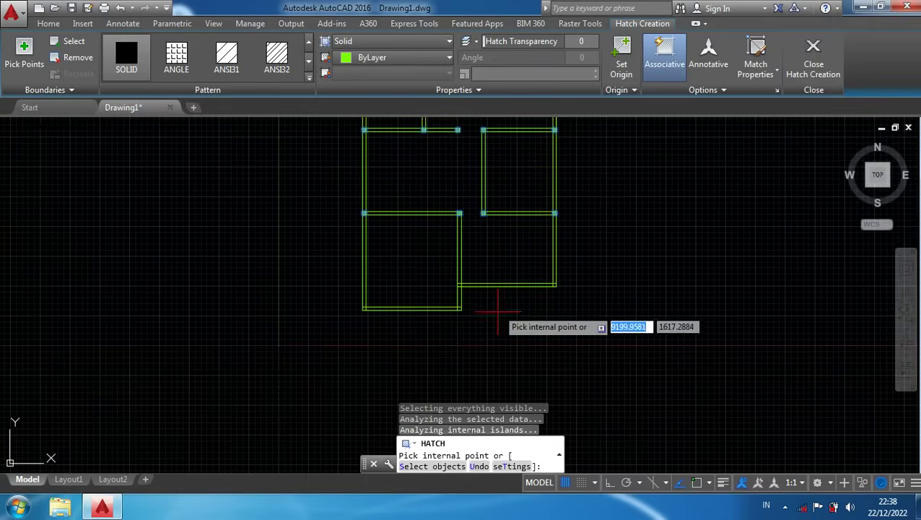
scroll(360, 296, up, 6)
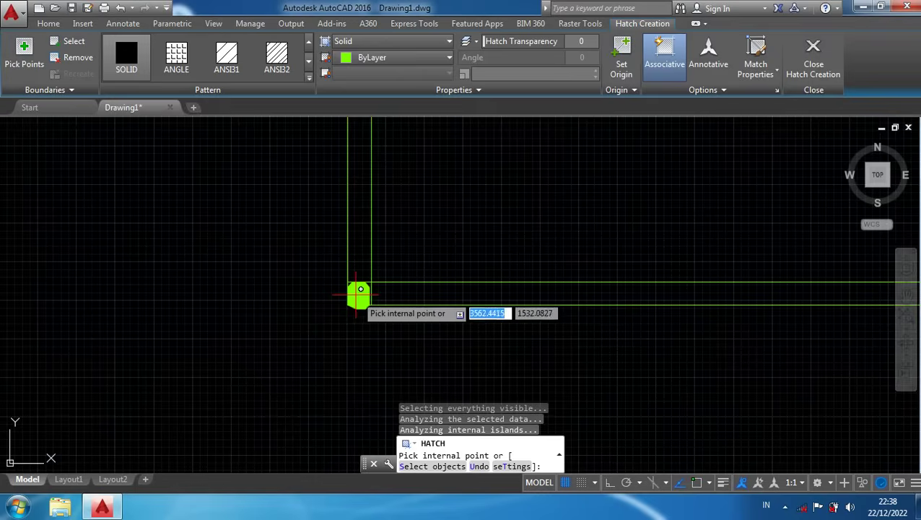
scroll(360, 289, up, 6)
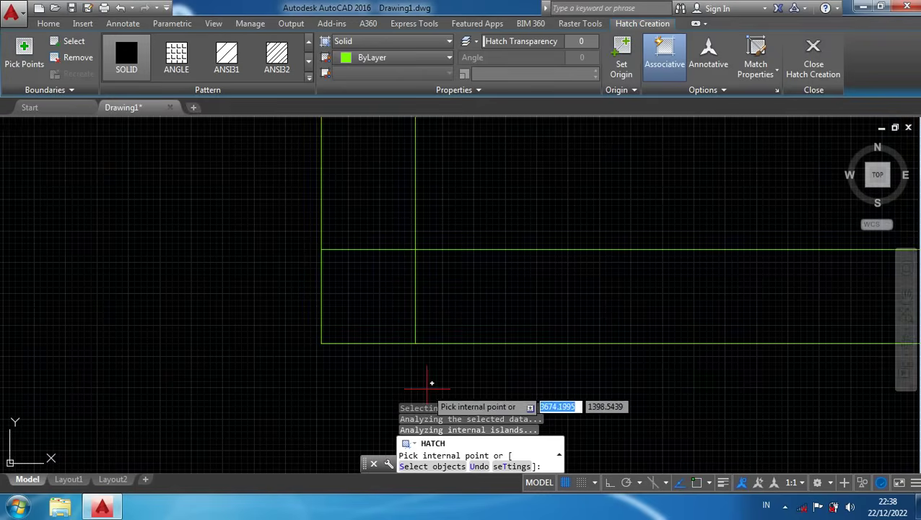
scroll(452, 314, down, 6)
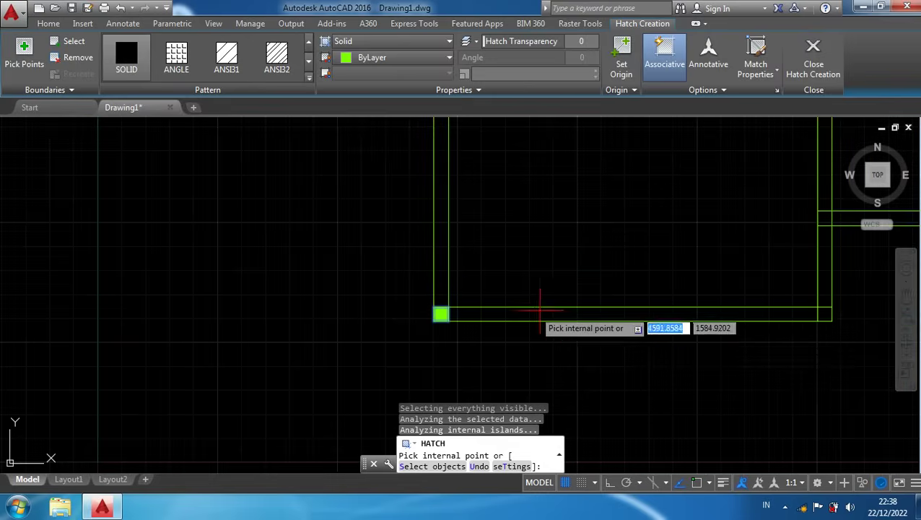
middle_drag(674, 343, 346, 341)
scroll(555, 313, up, 5)
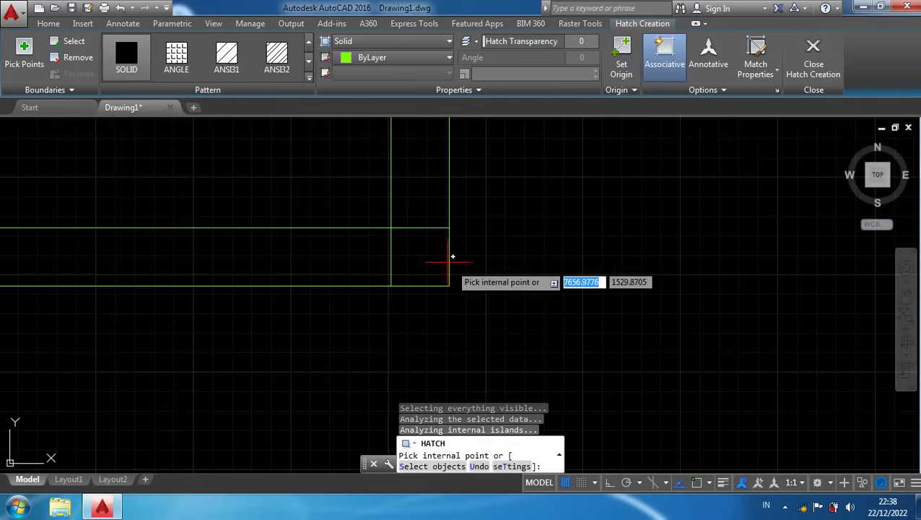
scroll(433, 260, down, 4)
Fill the column squares at both ends of the lower-right area's bottom wall with solid hatch and finish the hatch
scroll(467, 213, up, 4)
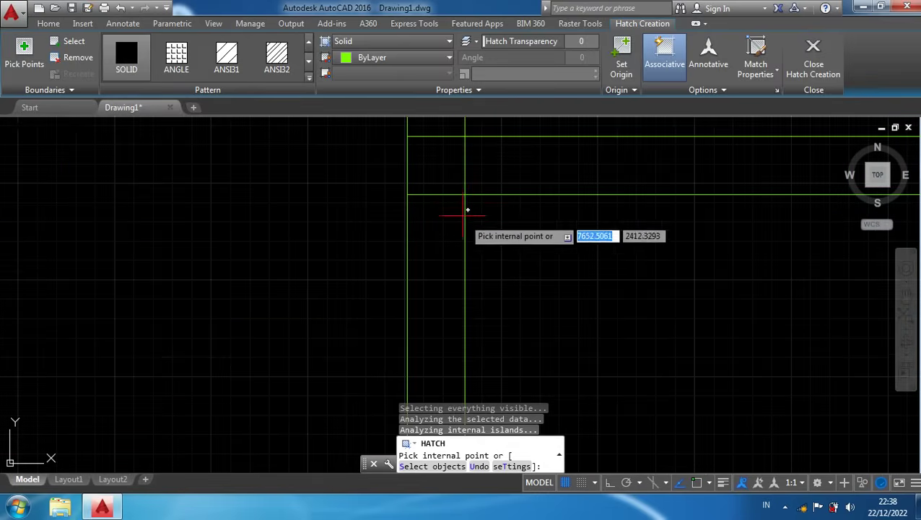
click(437, 172)
scroll(466, 233, down, 4)
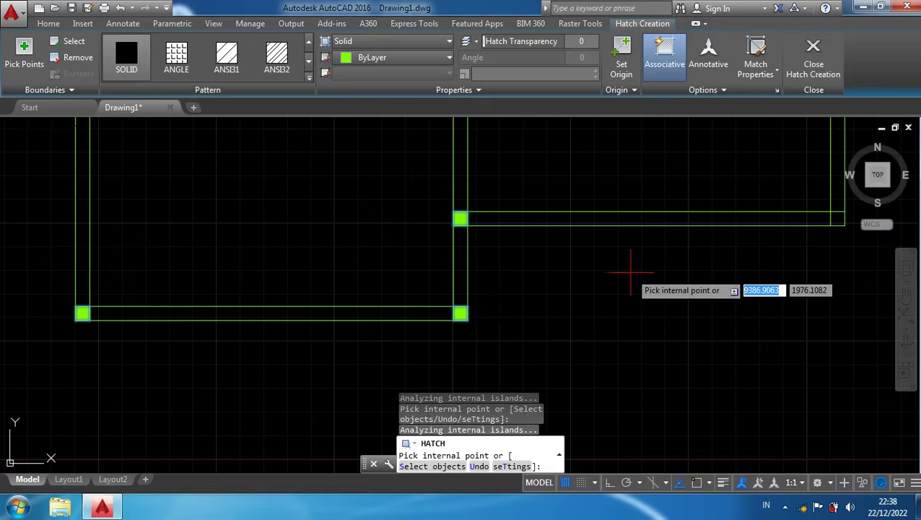
mouse_move(630, 273)
middle_down()
mouse_move(477, 313)
mouse_move(424, 313)
middle_up()
scroll(635, 267, up, 4)
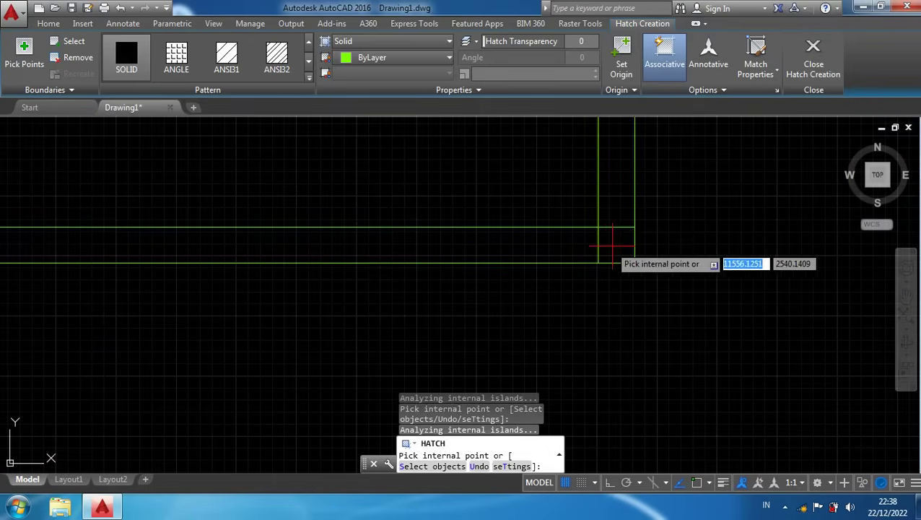
click(613, 248)
scroll(608, 318, down, 4)
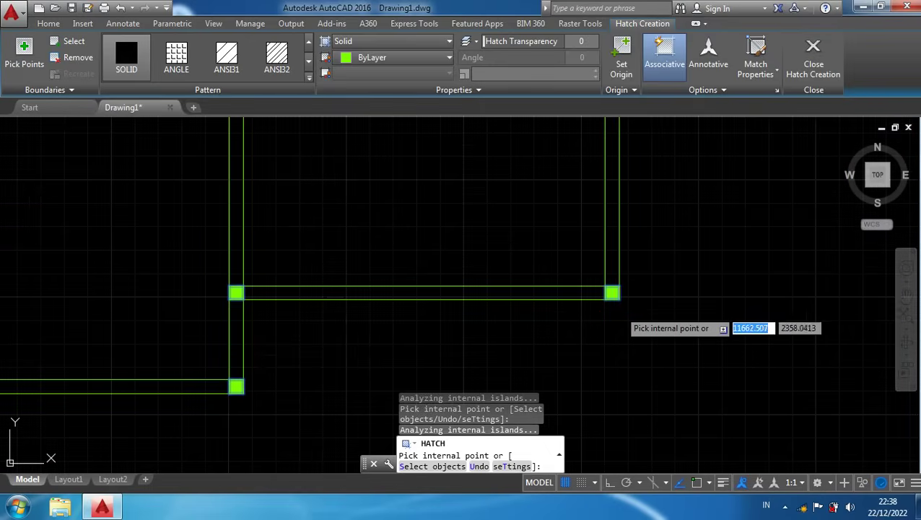
key(Return)
Turn the "As" layer back on while keeping "Dinding & Kolom" as the current layer
scroll(590, 304, down, 4)
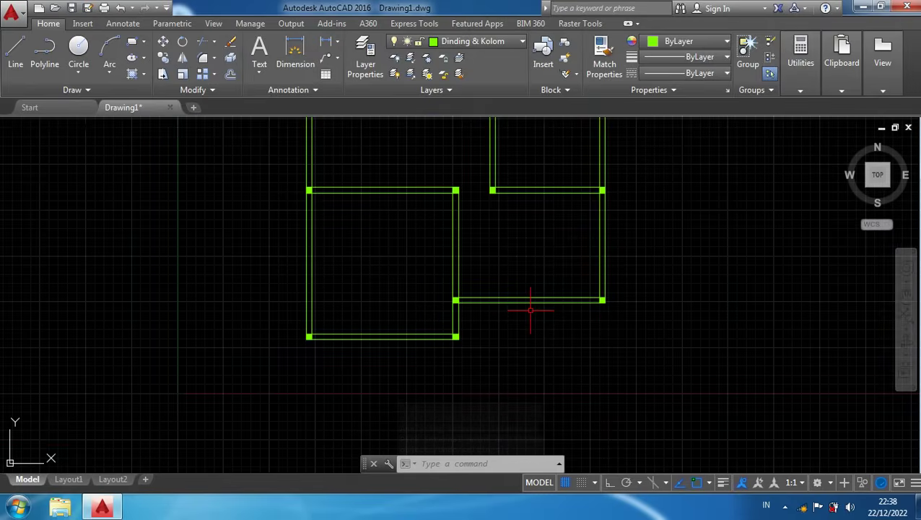
scroll(530, 311, down, 2)
middle_drag(633, 207, 630, 244)
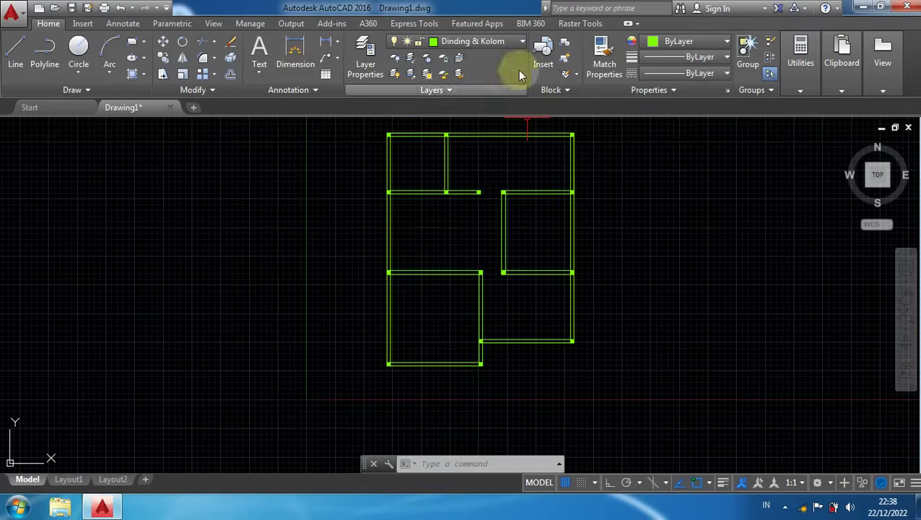
click(500, 41)
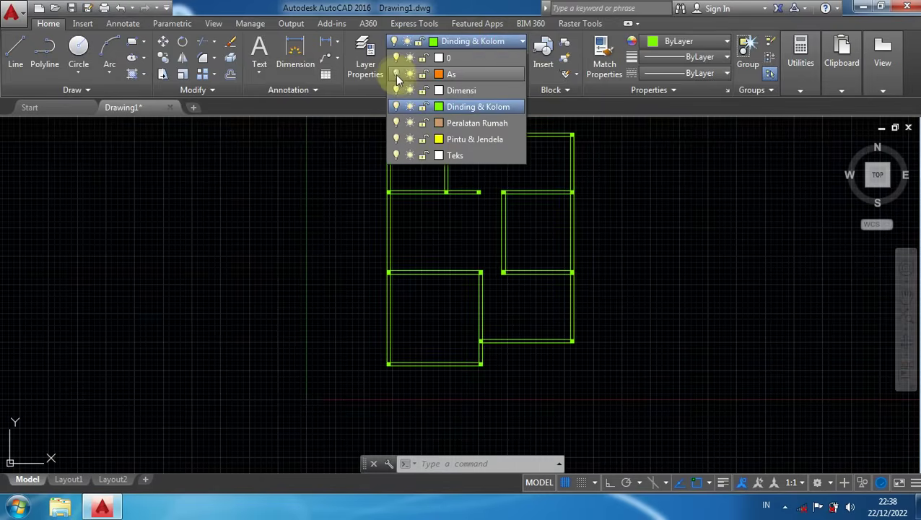
click(396, 74)
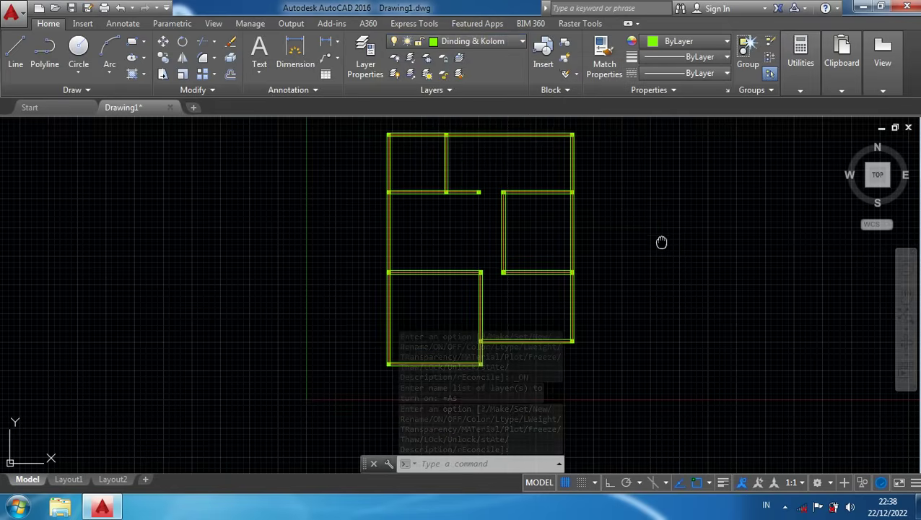
middle_drag(661, 242, 654, 156)
scroll(486, 288, up, 3)
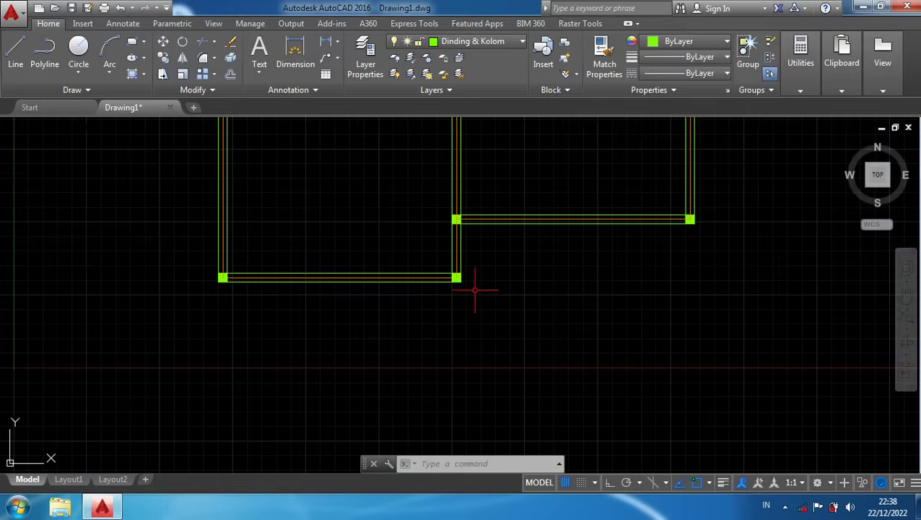
scroll(474, 291, up, 2)
scroll(471, 288, up, 2)
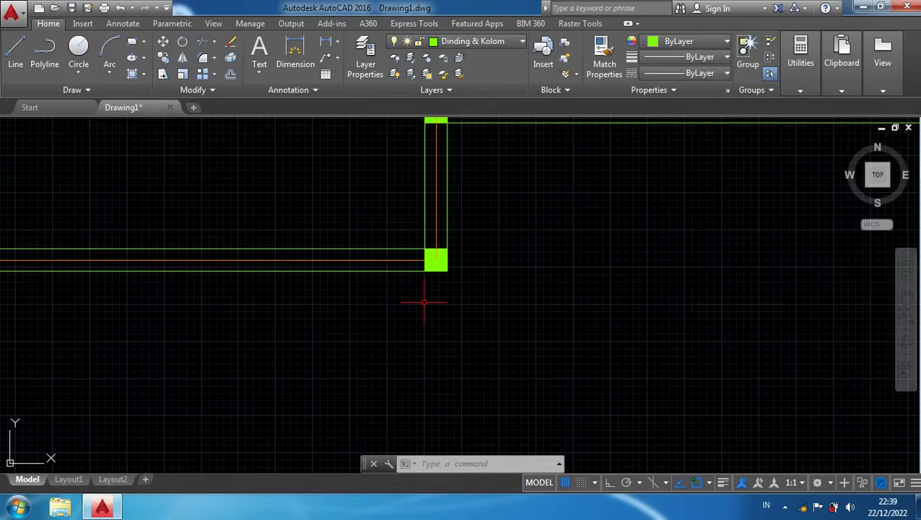
text(l)
key(Return)
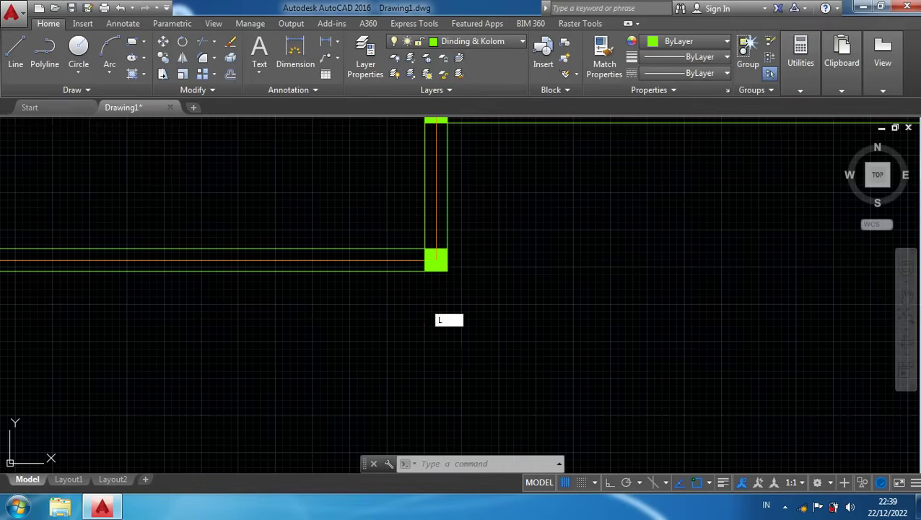
scroll(425, 304, up, 2)
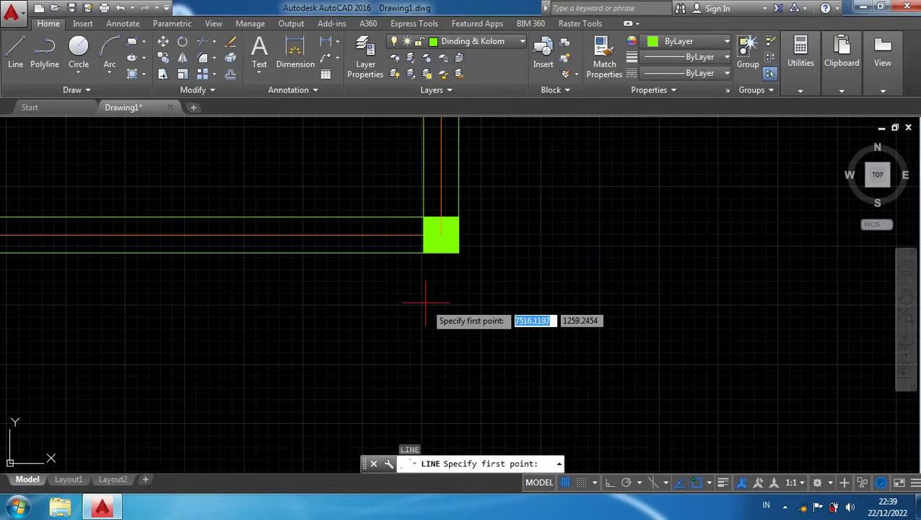
click(441, 234)
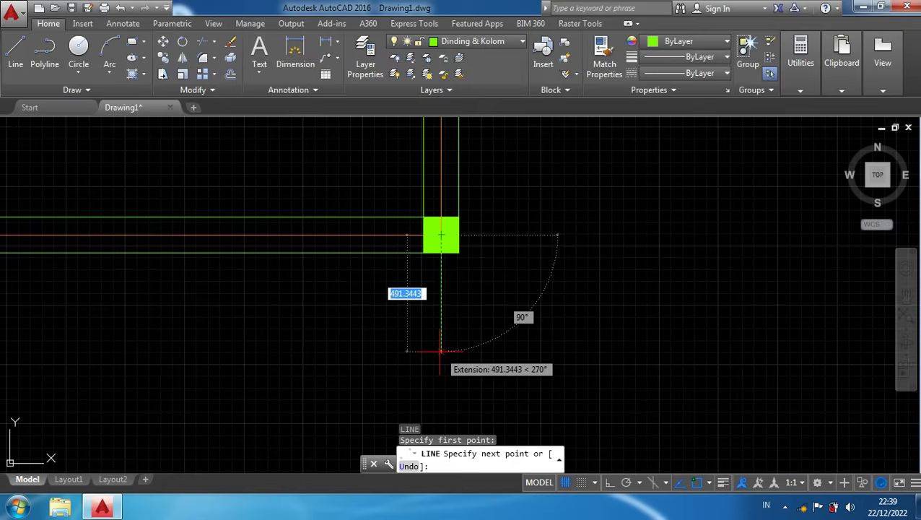
key(Escape)
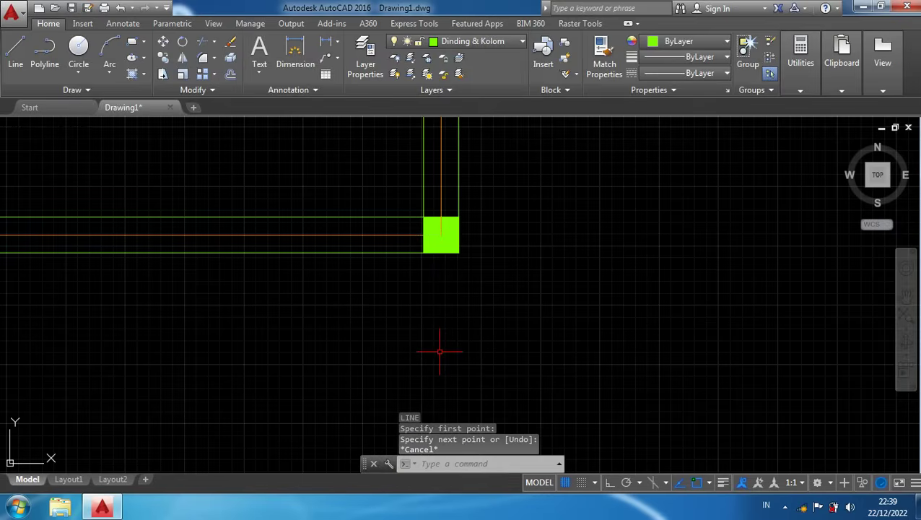
click(465, 38)
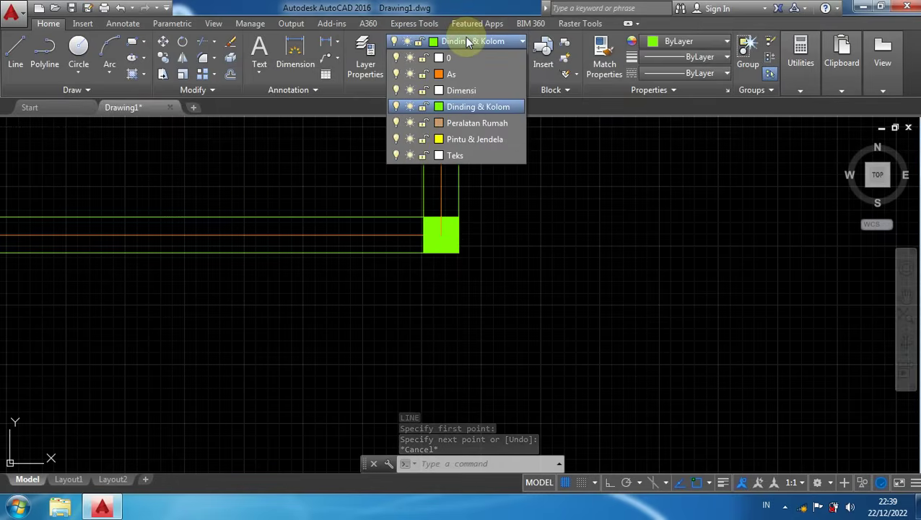
click(467, 41)
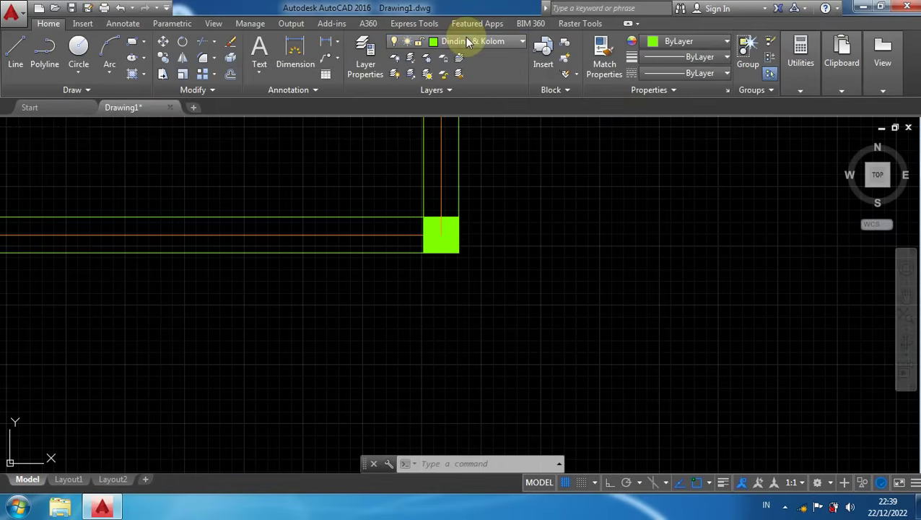
click(466, 41)
click(465, 39)
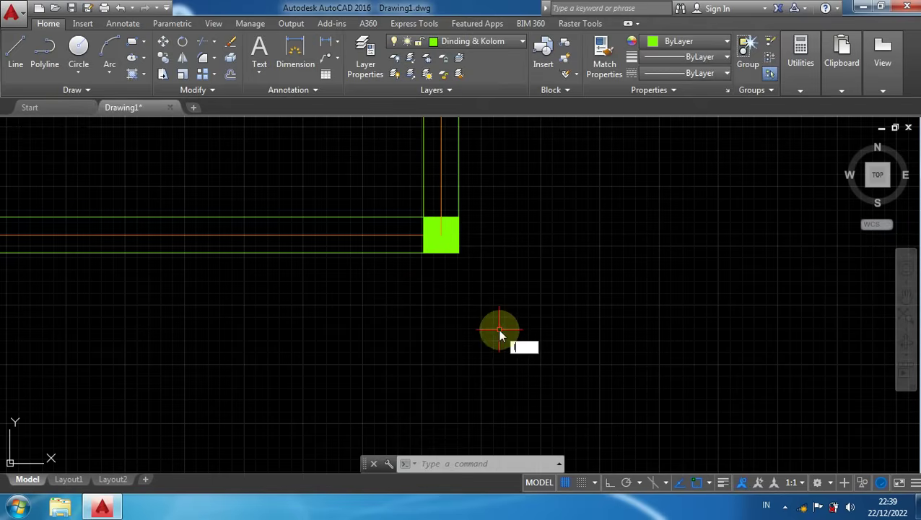
With Ortho on, draw a line 500 units straight down from the left face of the lower-left room's bottom-right column
text(L)
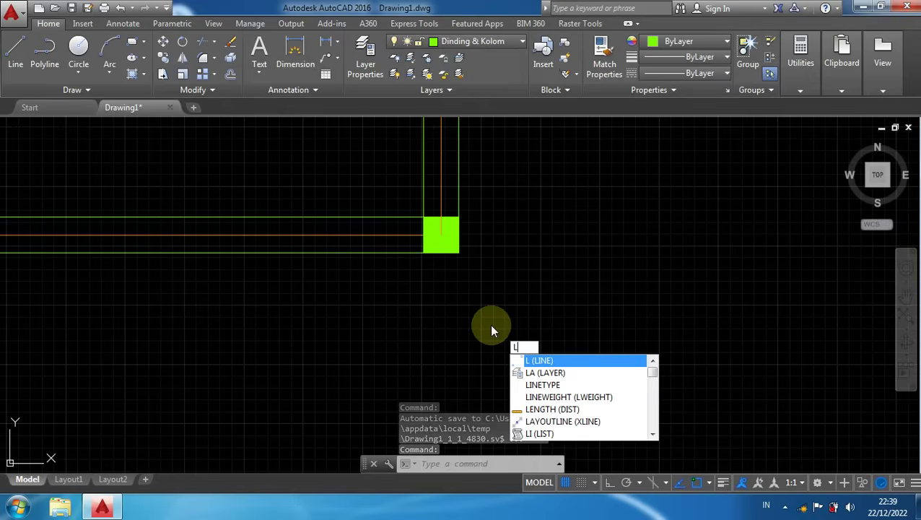
key(Return)
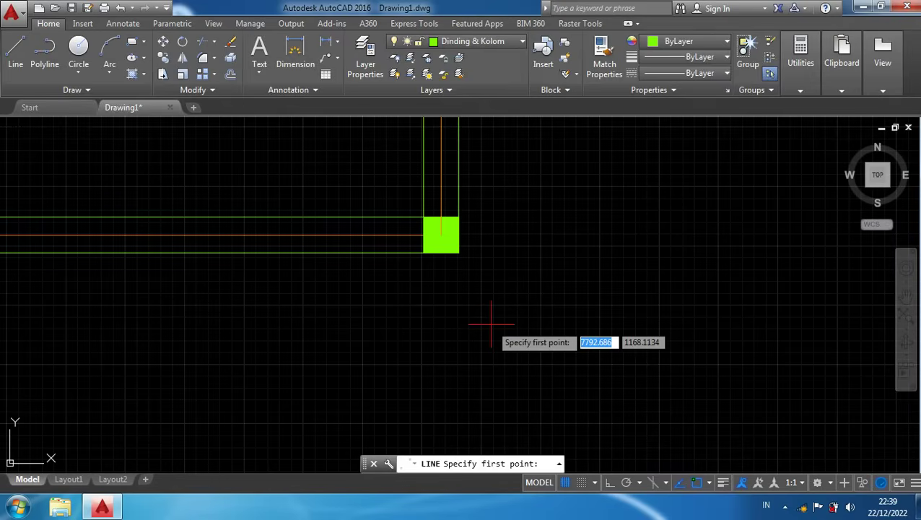
click(423, 235)
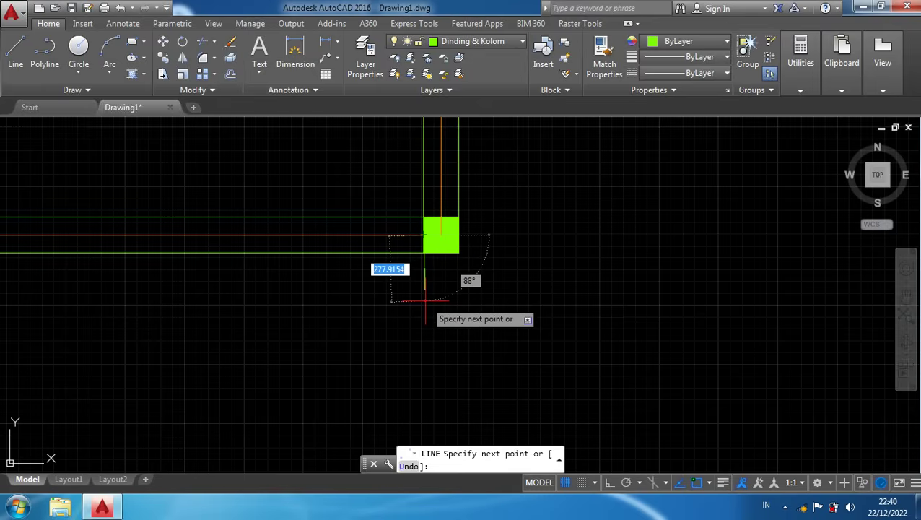
key(F8)
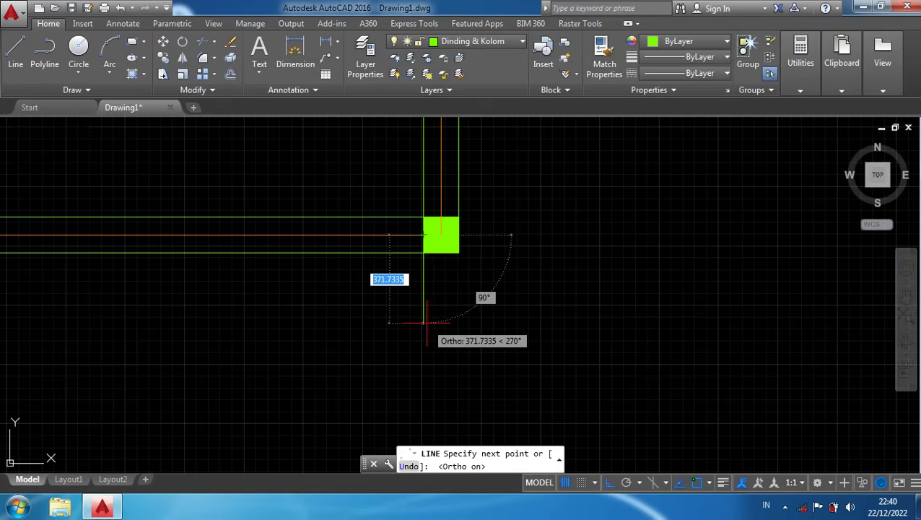
text(5)
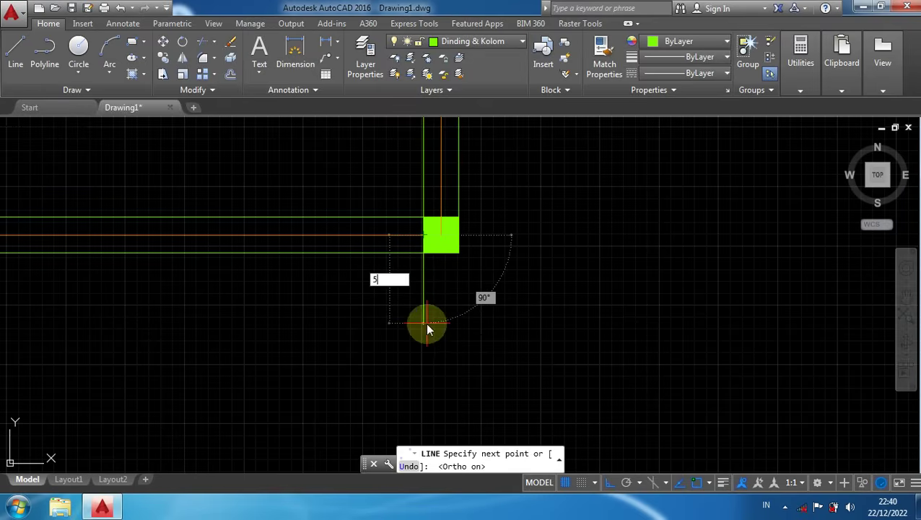
text(00)
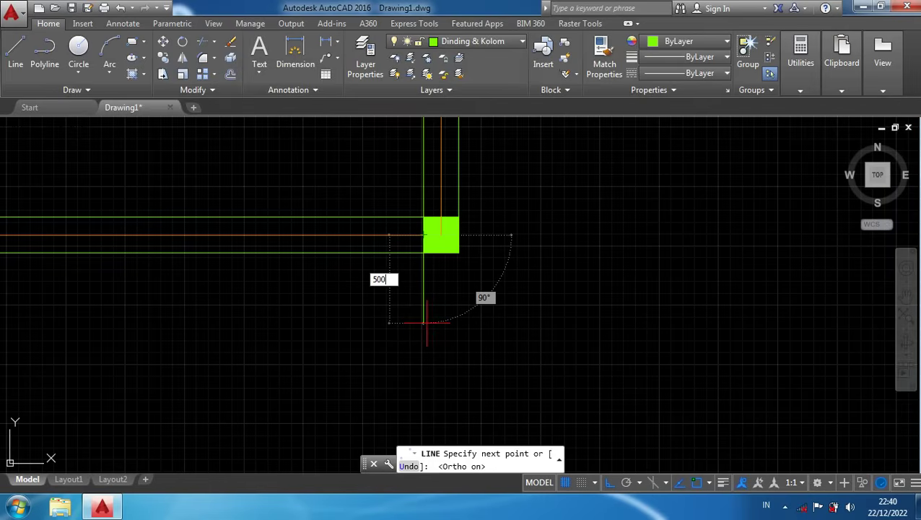
key(Return)
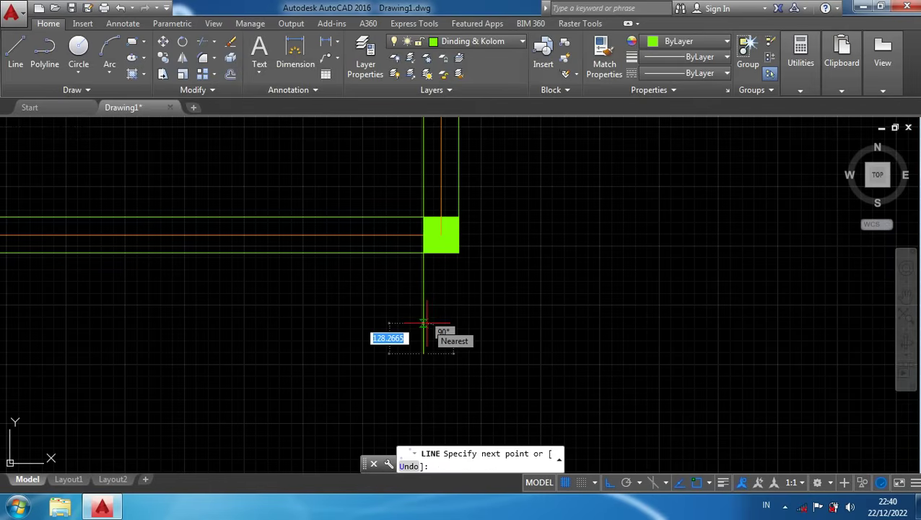
Continue the line horizontally to align with the outer face of the right room's lower-right column, and turn it up to that column
scroll(428, 323, down, 3)
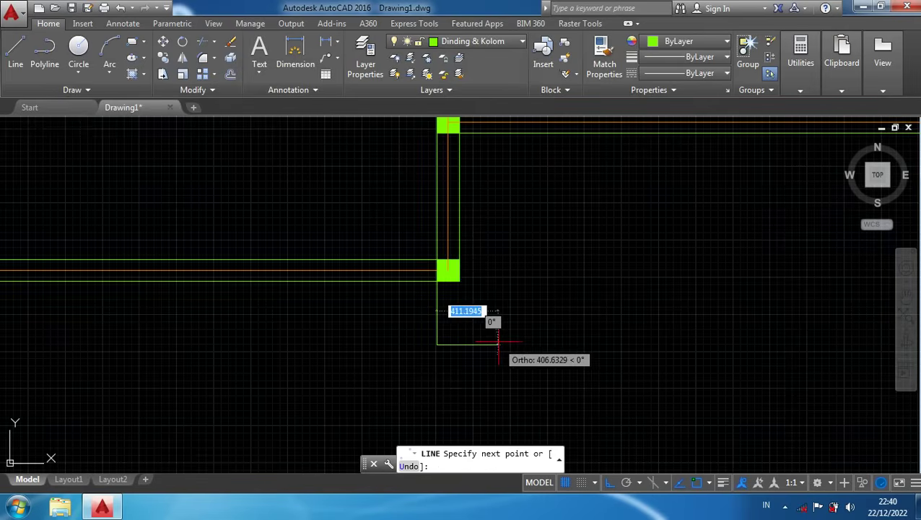
scroll(549, 337, down, 1)
scroll(548, 337, down, 1)
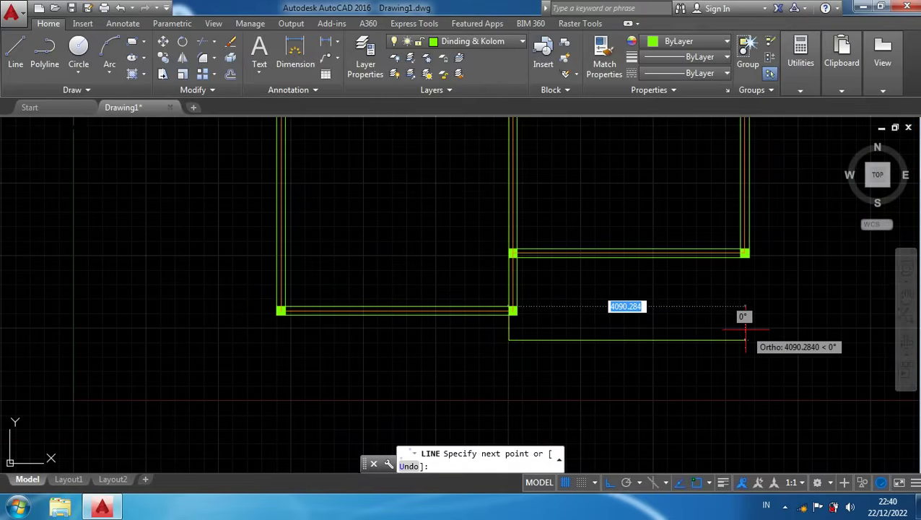
scroll(747, 324, up, 1)
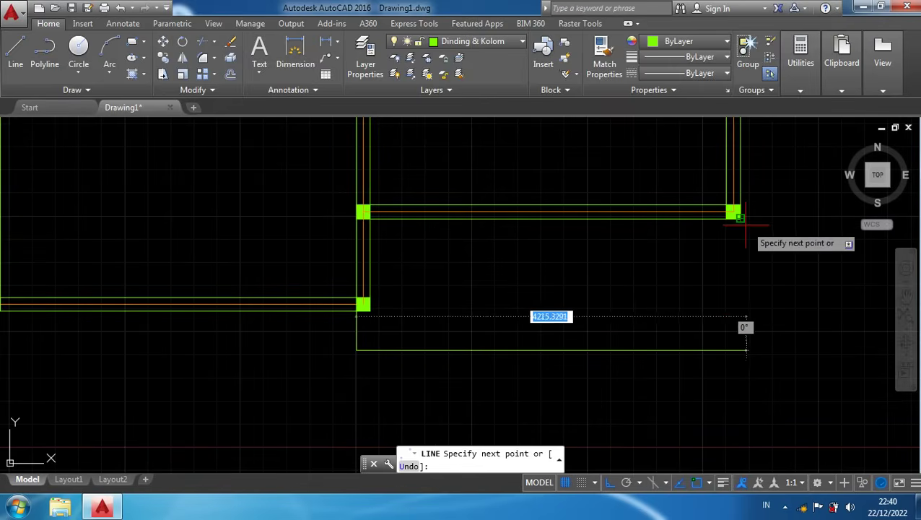
scroll(743, 220, up, 1)
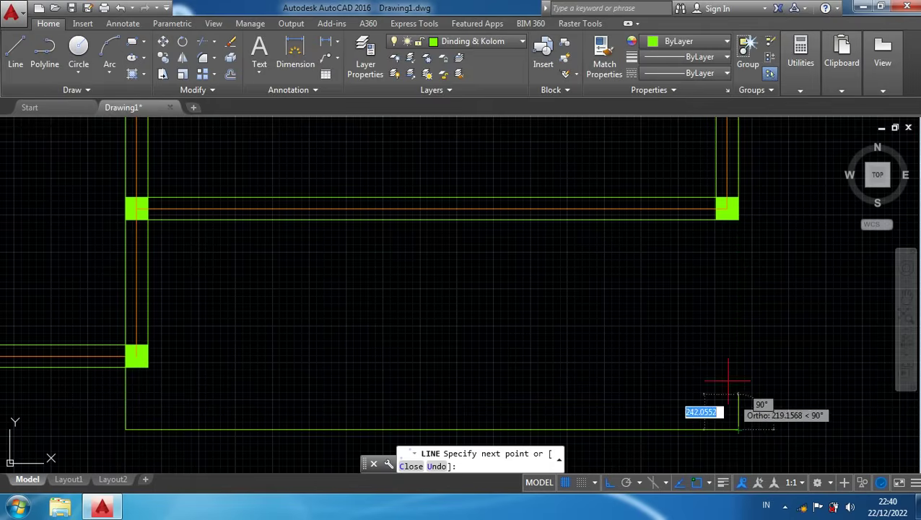
scroll(733, 213, up, 3)
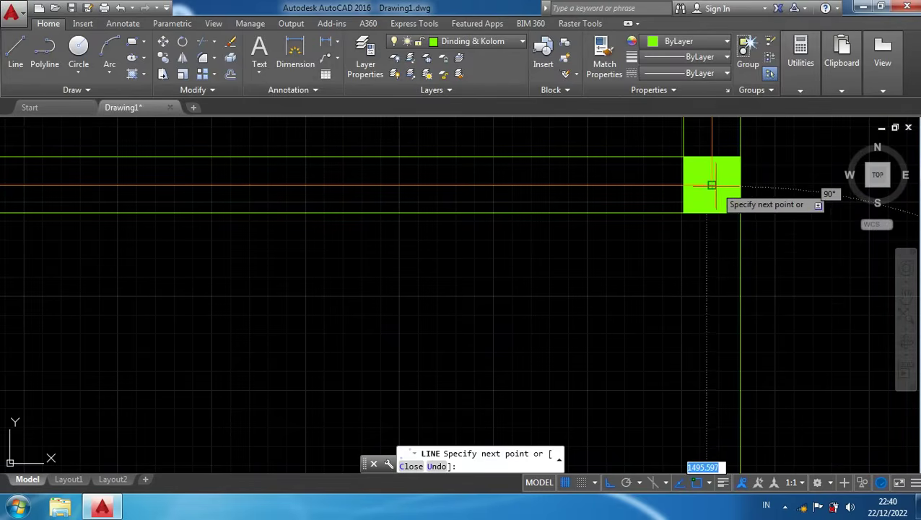
scroll(740, 200, down, 4)
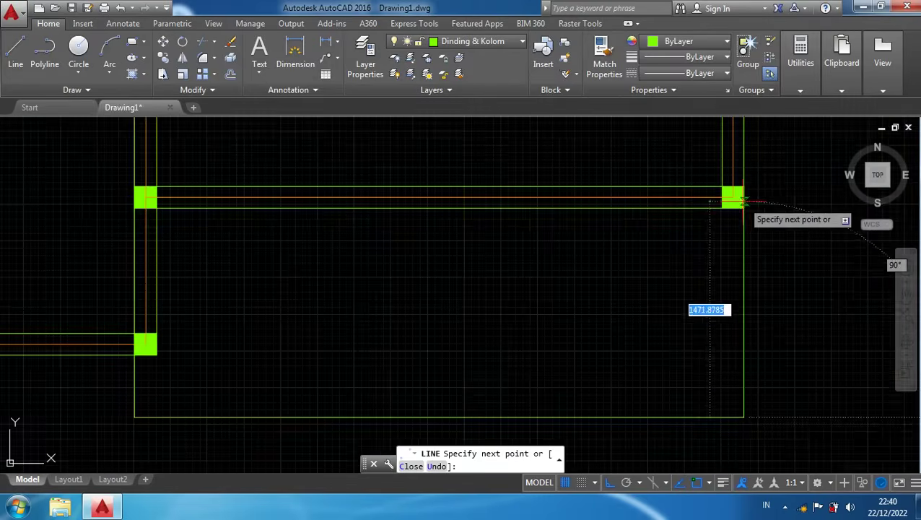
Finish the terrace outline with a vertical line from its lower-right corner up to the outer side midpoint of the right-hand column
scroll(736, 198, up, 4)
scroll(738, 202, down, 4)
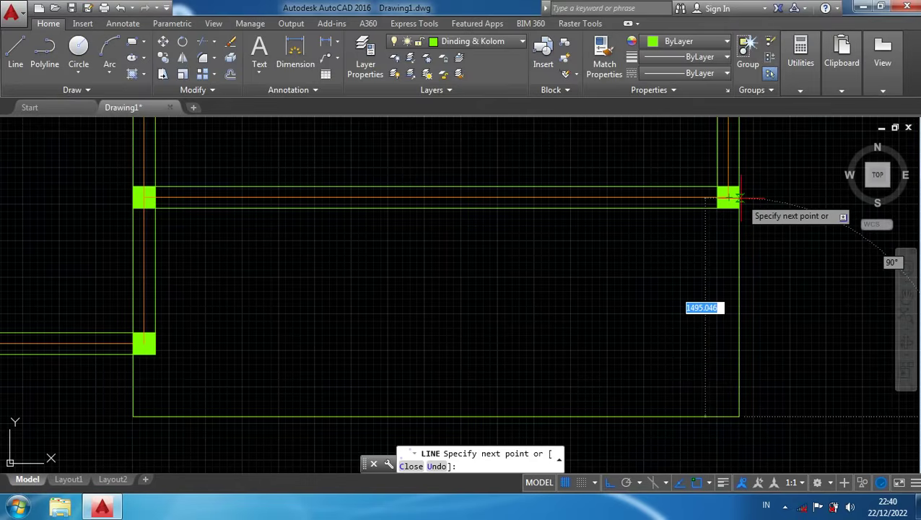
click(752, 198)
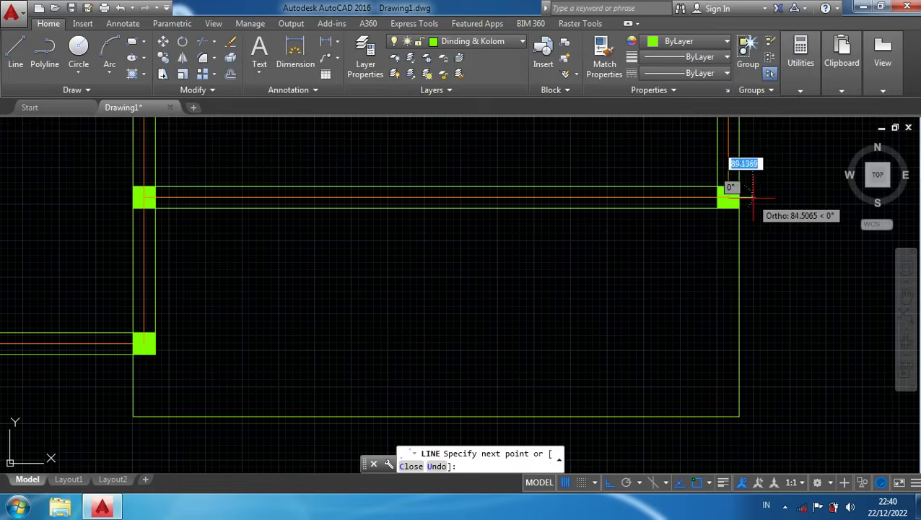
key(Escape)
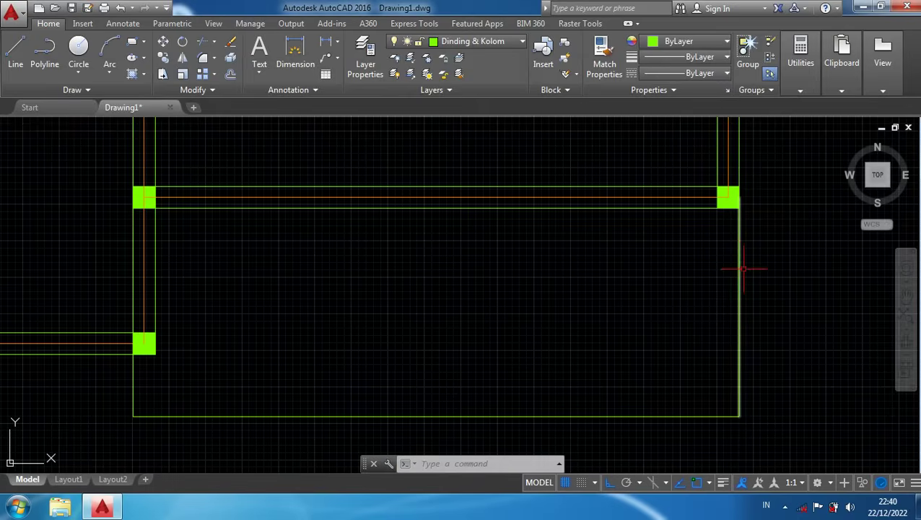
scroll(739, 290, down, 3)
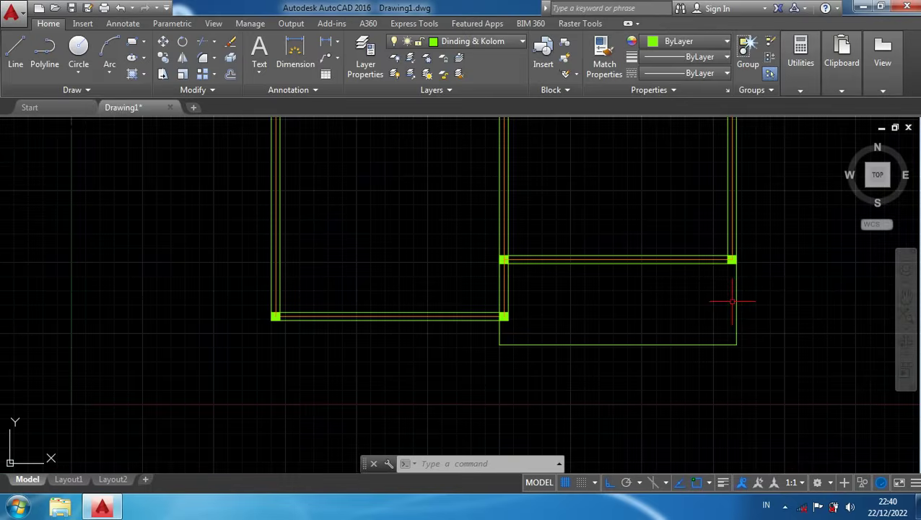
scroll(731, 304, down, 5)
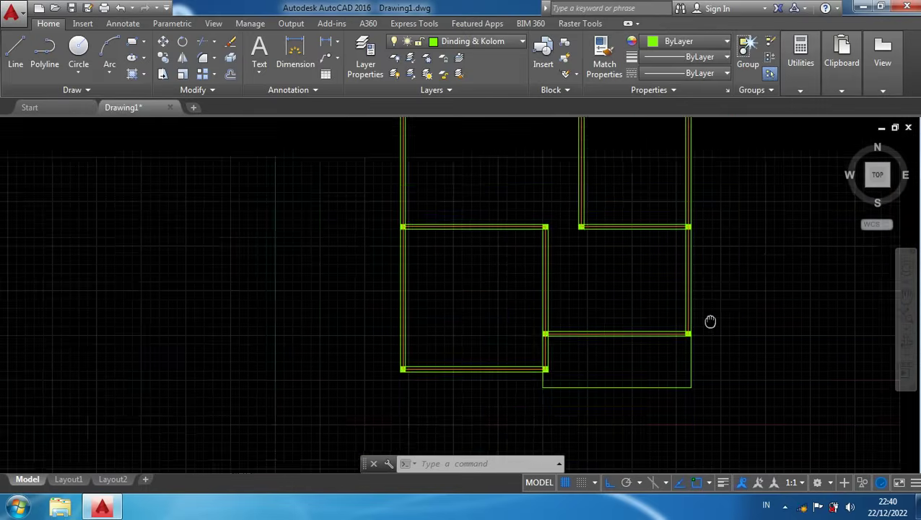
scroll(690, 289, up, 2)
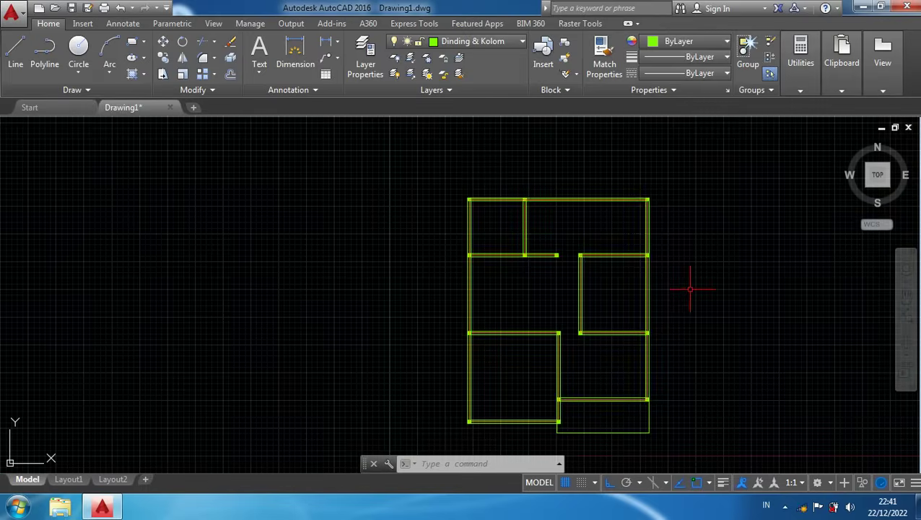
scroll(690, 289, up, 2)
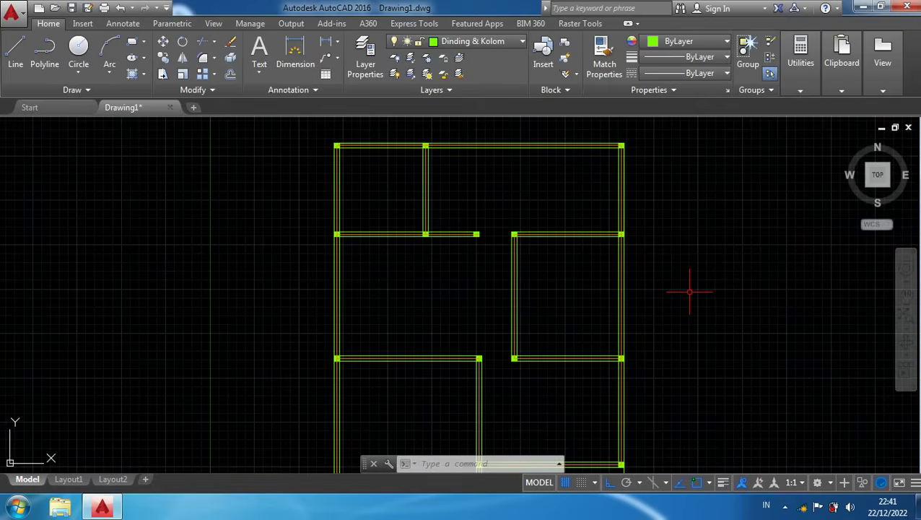
text(DI)
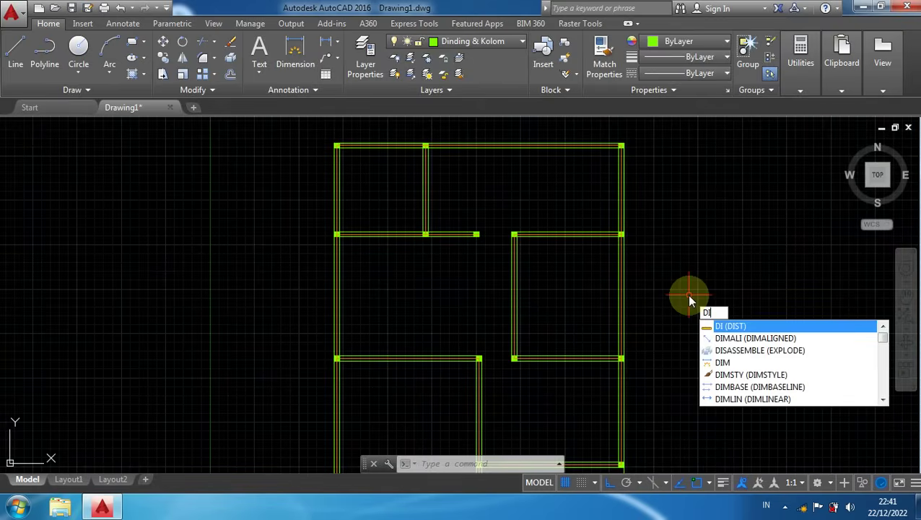
text(M)
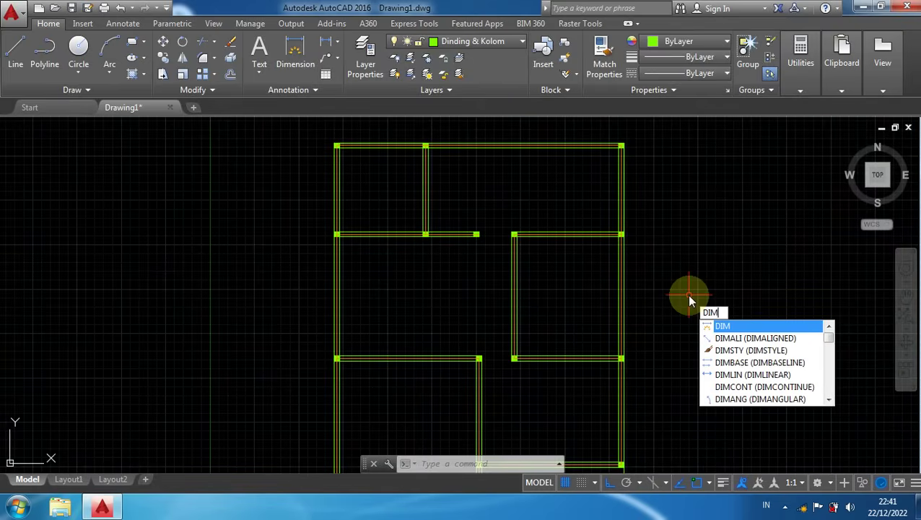
key(Return)
scroll(646, 186, up, 8)
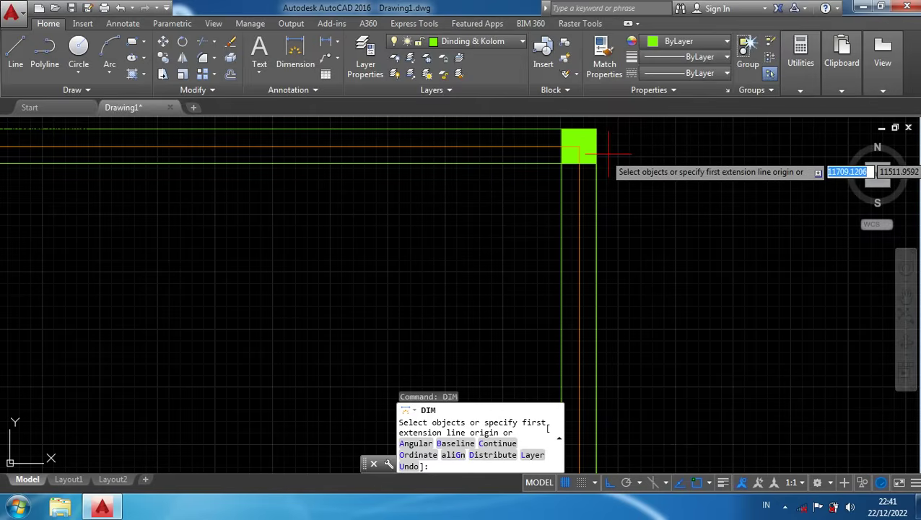
click(579, 146)
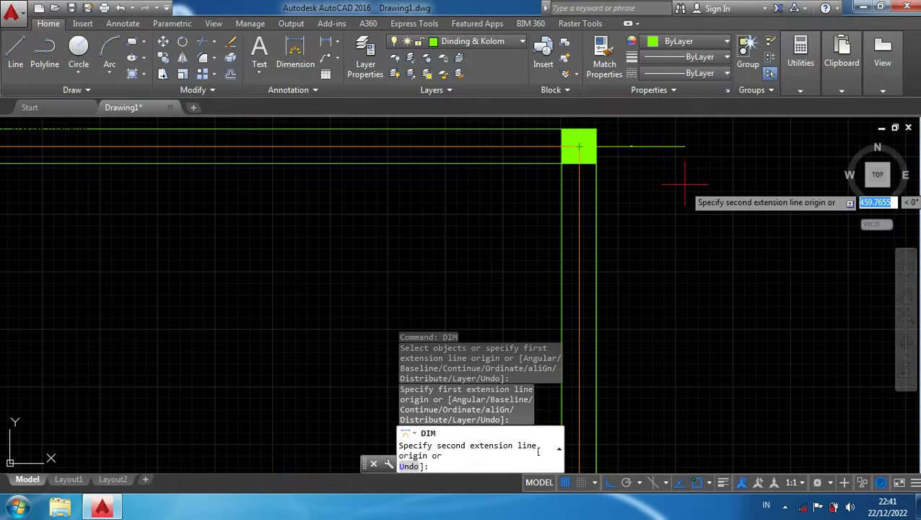
key(Escape)
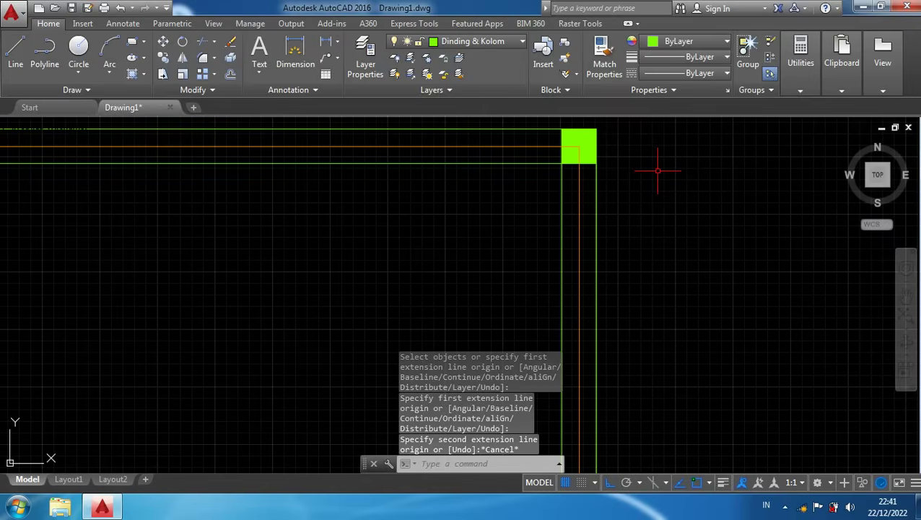
Dimension the overall depth of the plan from the upper-right column to the terrace's lower-right corner, placing the dimension line outside the right wall
key(Return)
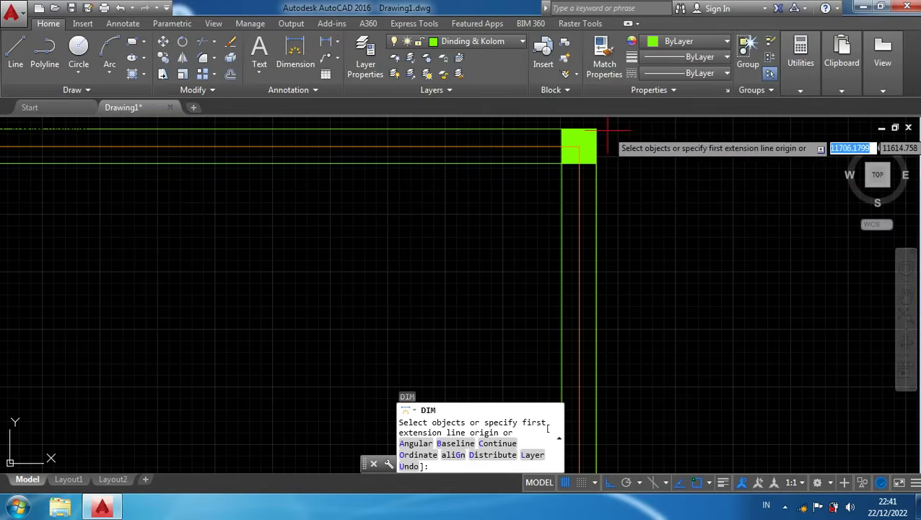
click(579, 146)
scroll(642, 289, down, 5)
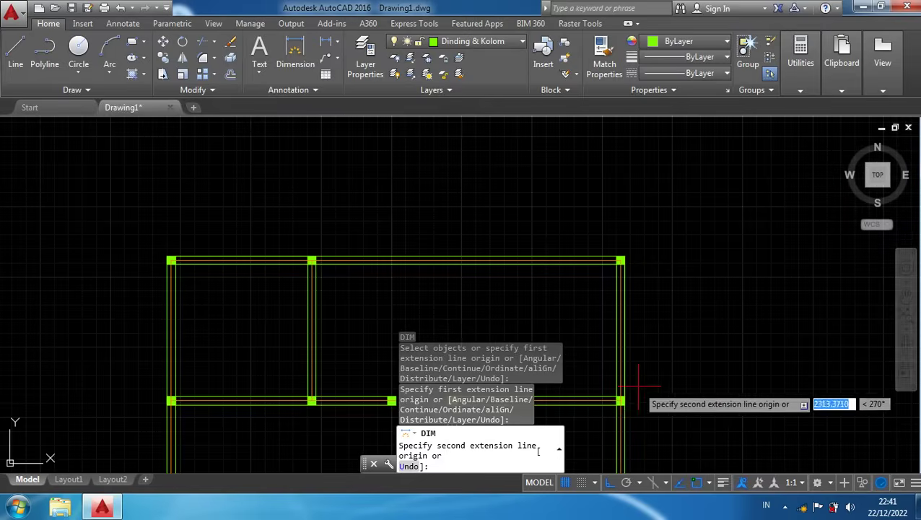
scroll(649, 317, down, 2)
scroll(649, 318, up, 4)
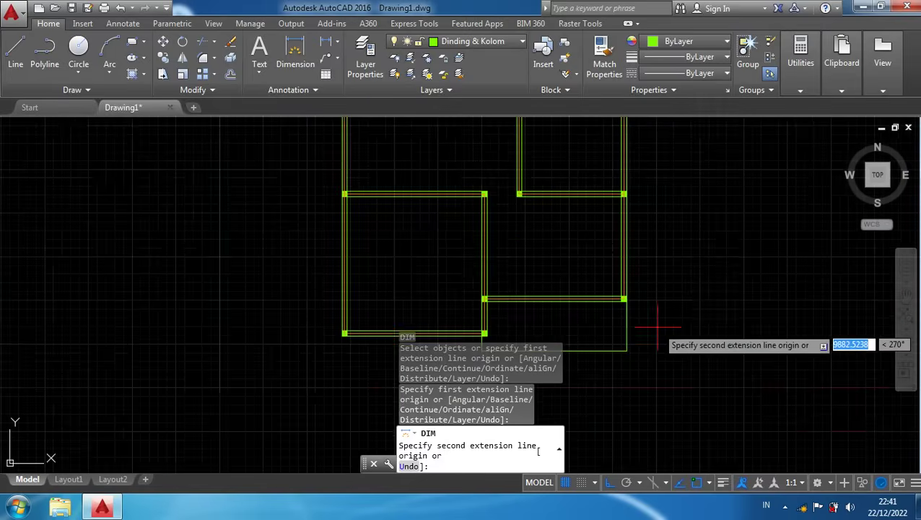
click(626, 351)
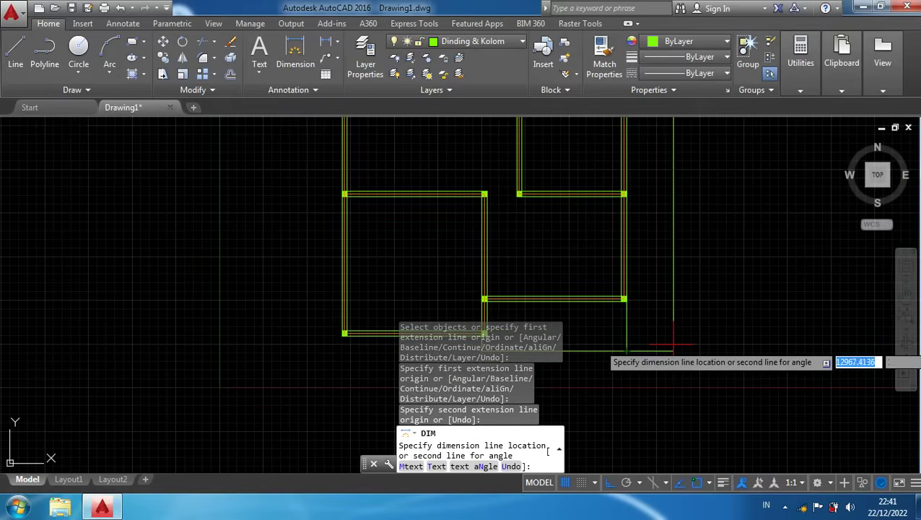
click(671, 352)
scroll(722, 346, down, 4)
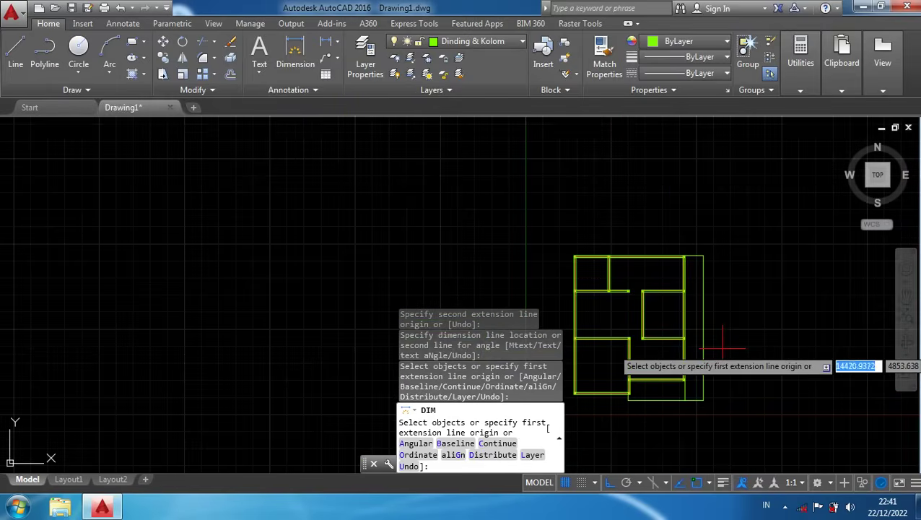
scroll(720, 345, up, 4)
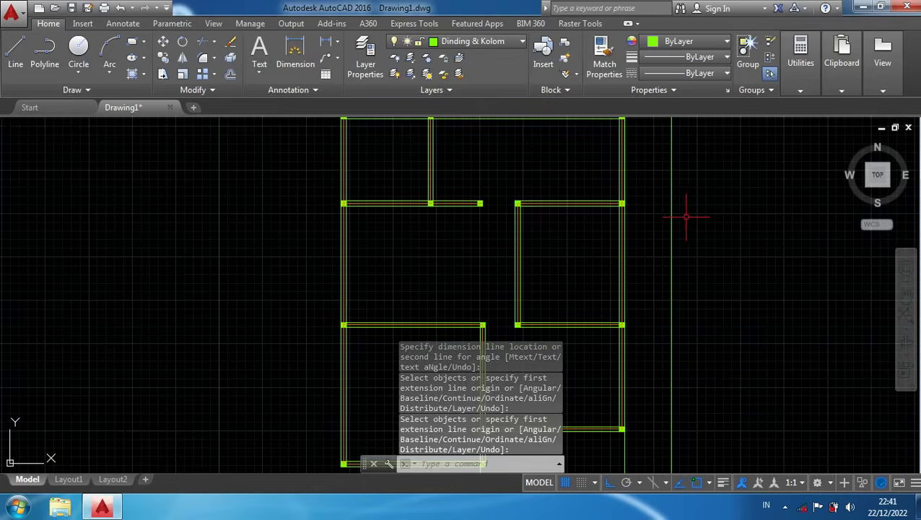
key(Escape)
Move the overall dimension's upper extension line origin from the column's corner to the midpoint of the column's outer side
scroll(682, 295, up, 2)
scroll(682, 296, up, 5)
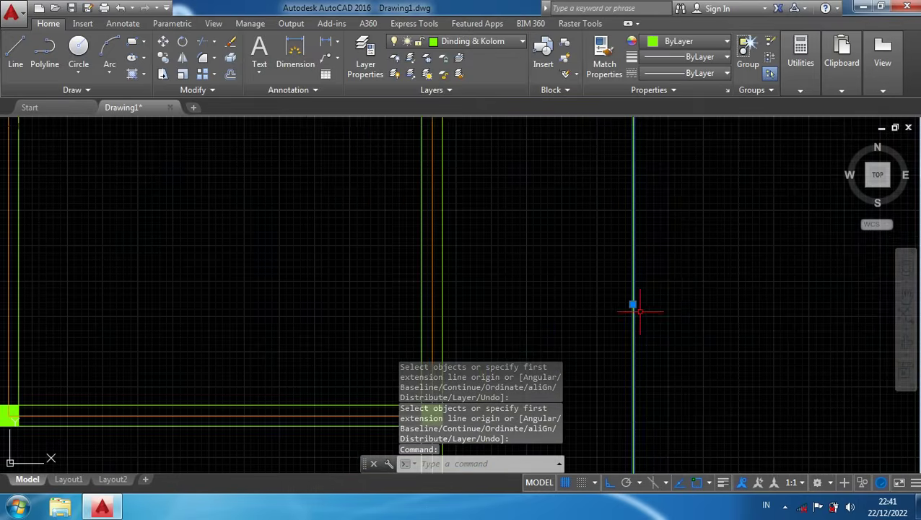
key(Escape)
scroll(618, 296, up, 1)
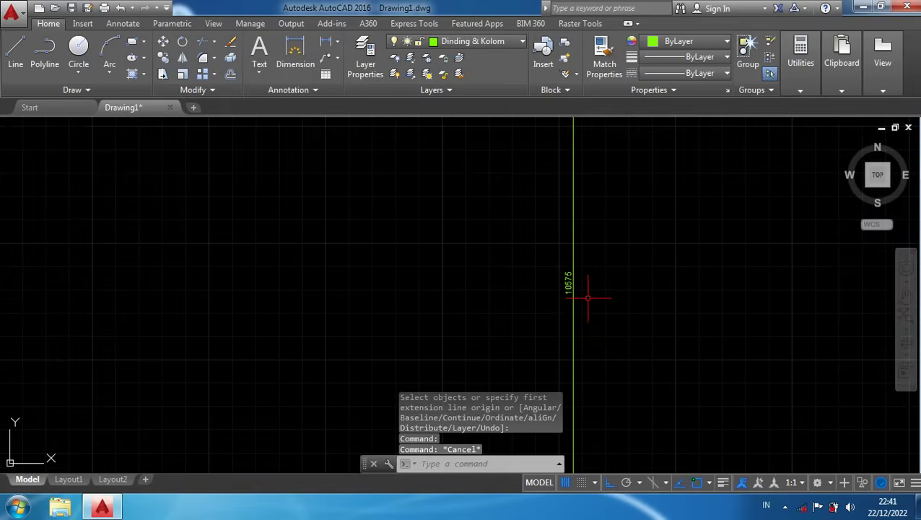
scroll(587, 297, down, 8)
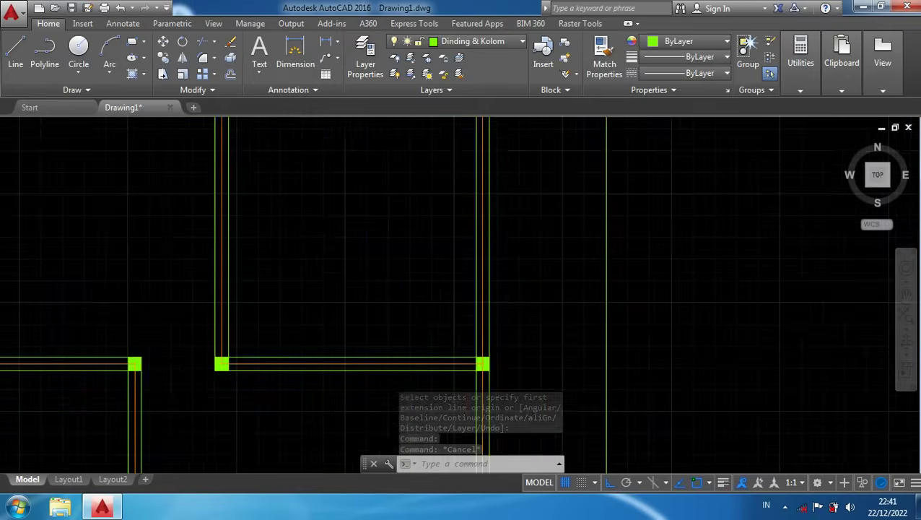
middle_drag(638, 213, 650, 391)
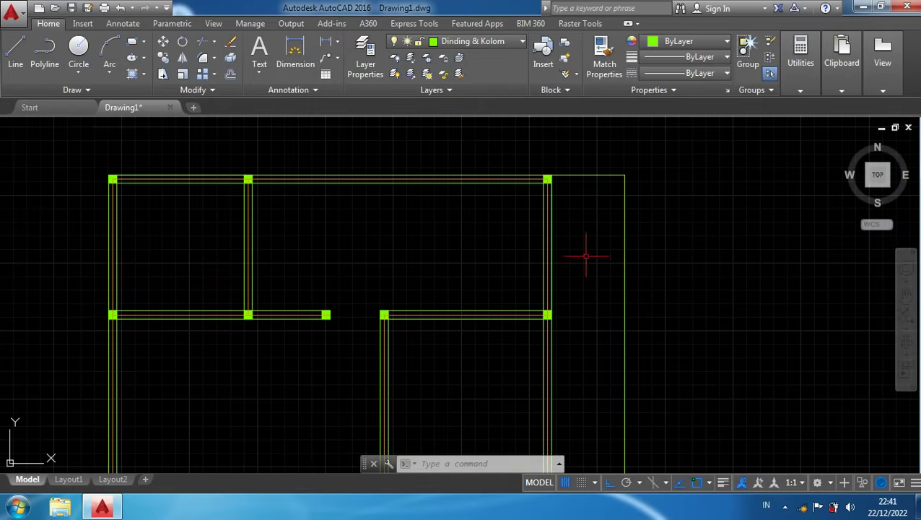
click(565, 174)
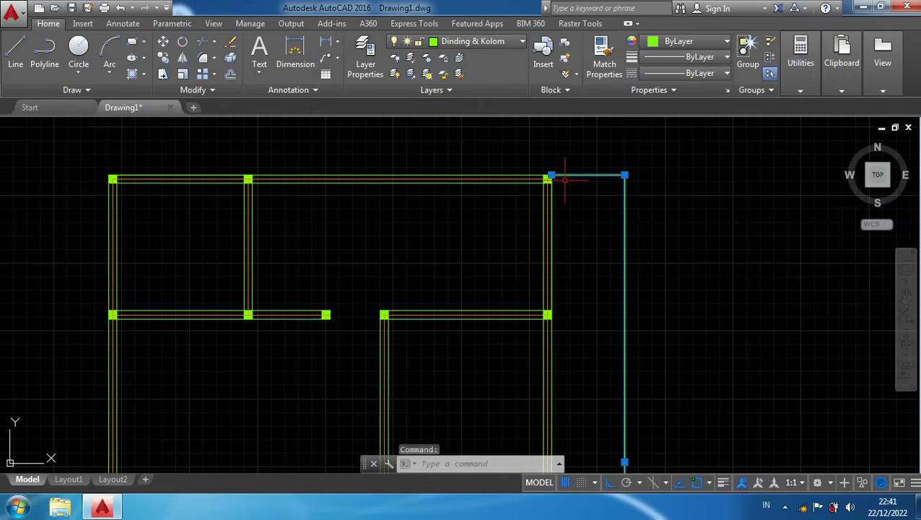
scroll(556, 173, up, 6)
click(537, 155)
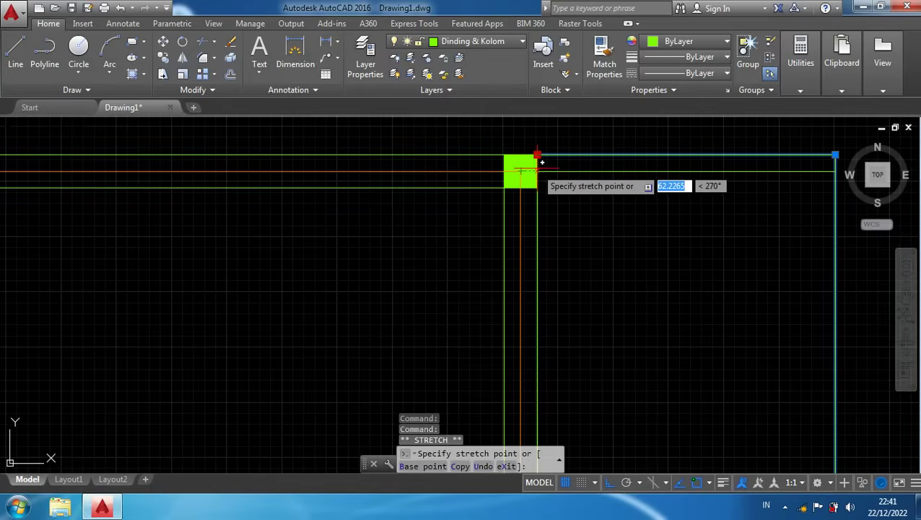
click(540, 160)
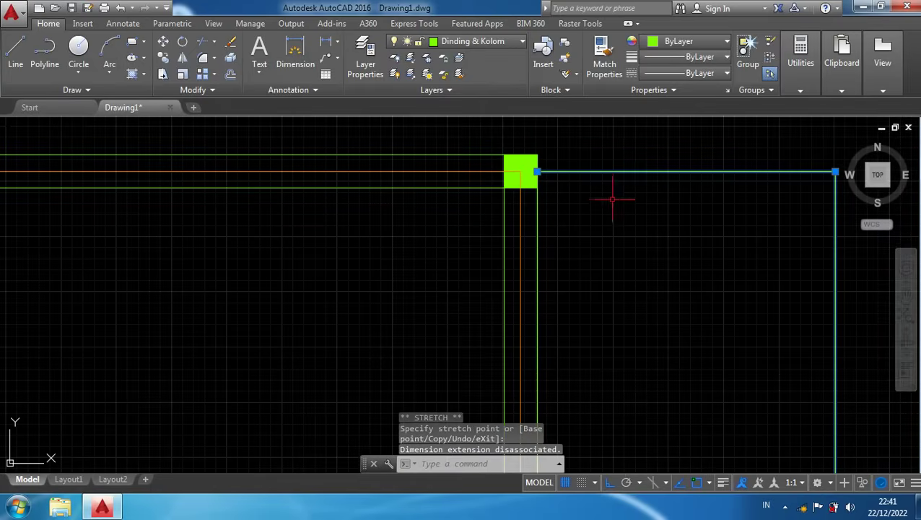
scroll(621, 206, down, 4)
scroll(699, 329, down, 1)
key(Escape)
Delete the overall vertical dimension outside the right wall
scroll(674, 208, up, 6)
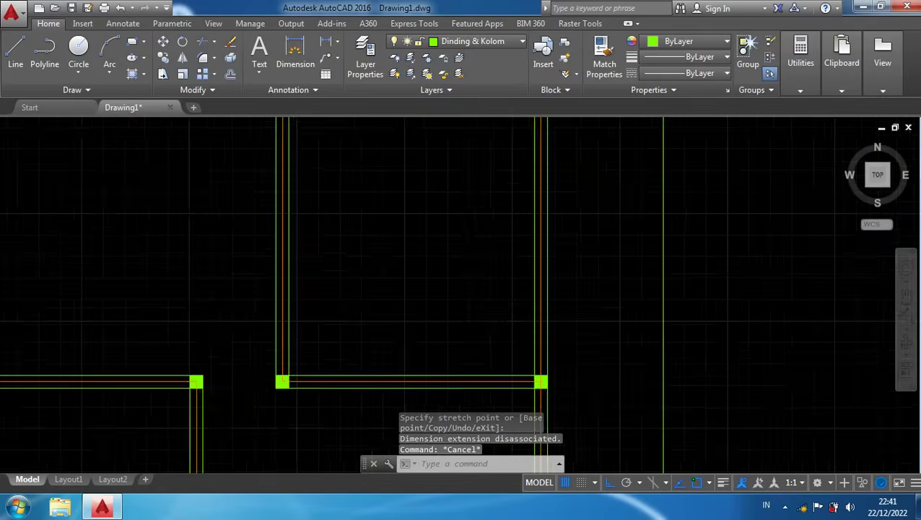
scroll(642, 284, up, 5)
scroll(642, 285, down, 4)
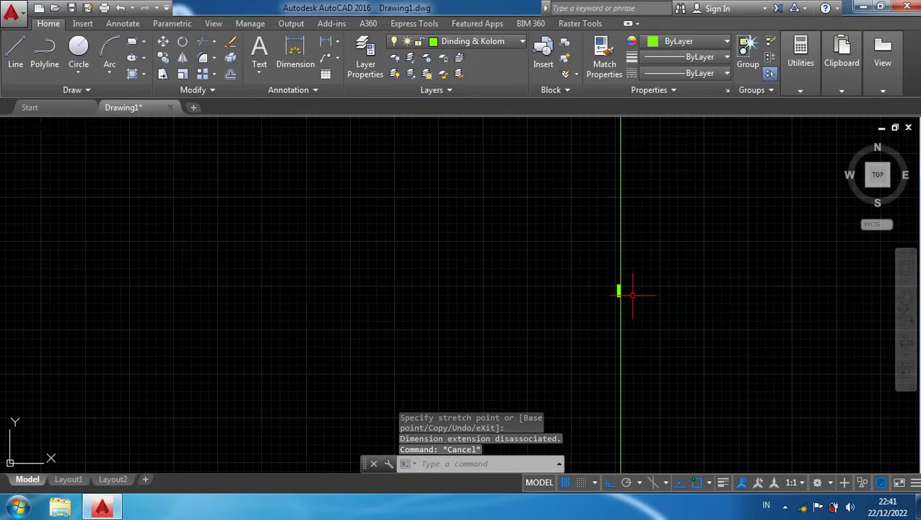
click(632, 298)
click(582, 243)
key(Delete)
Dimension the terrace's right side with DIM, from the lower-right column's outer midpoint to the terrace's lower-right corner, placing the dimension outside the outline
scroll(637, 312, down, 3)
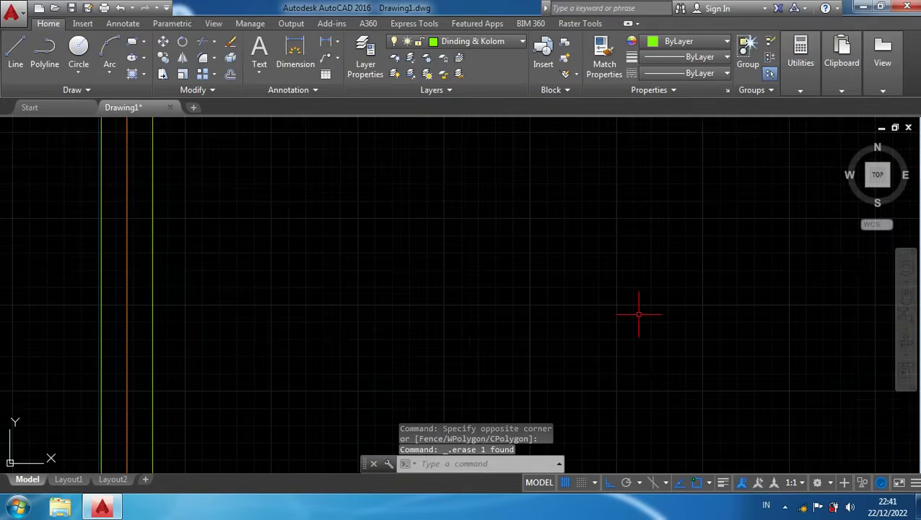
scroll(637, 323, down, 4)
middle_drag(621, 329, 619, 156)
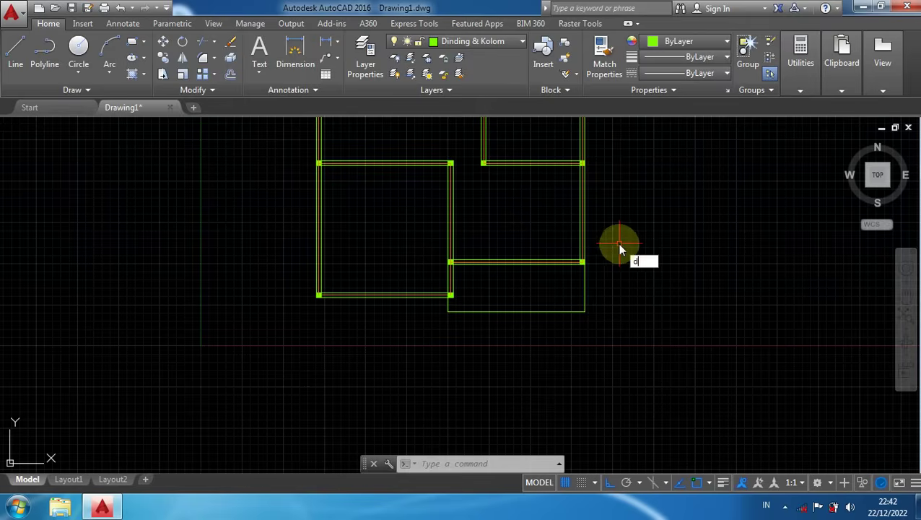
text(al)
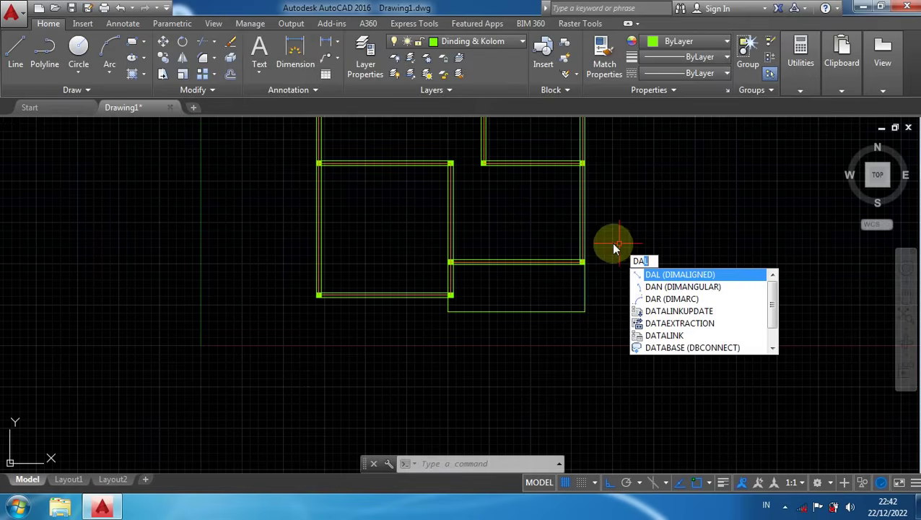
key(Escape)
text(d)
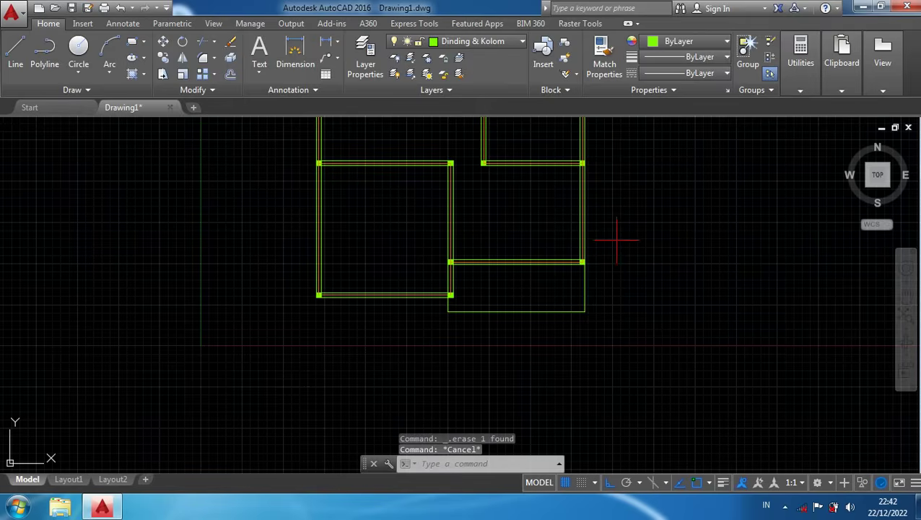
text(dim)
key(Return)
scroll(607, 267, up, 6)
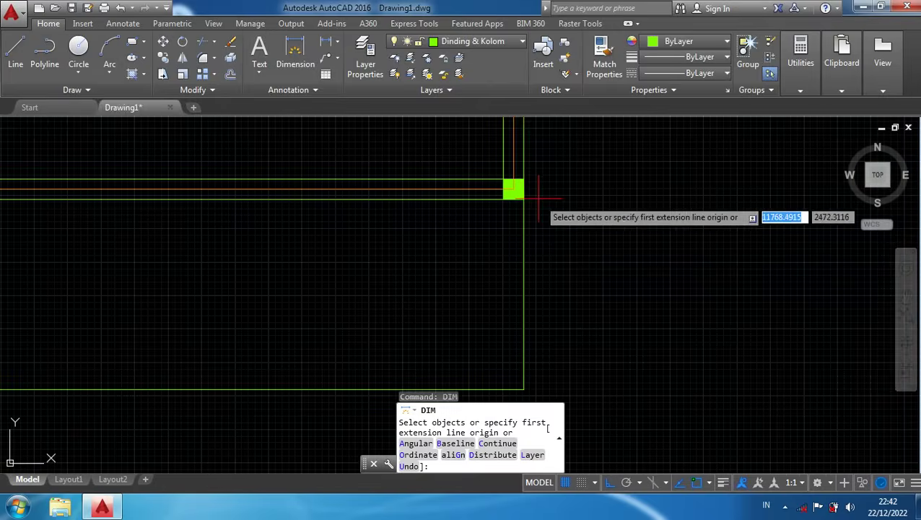
key(Return)
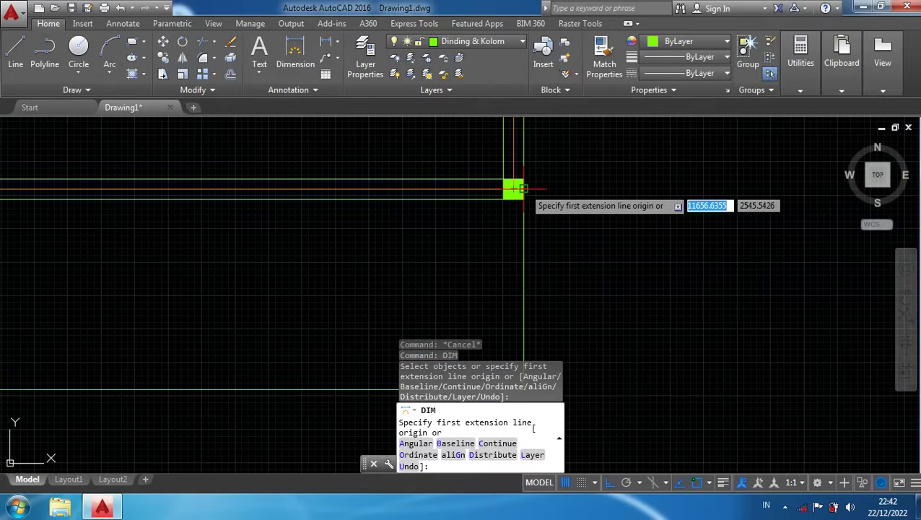
click(513, 189)
mouse_move(555, 309)
middle_down()
mouse_move(551, 284)
mouse_move(551, 308)
middle_up()
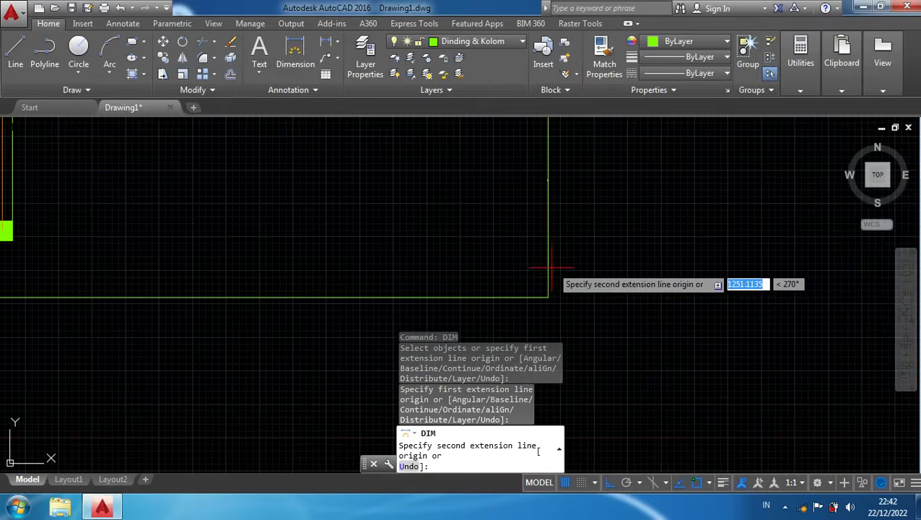
click(548, 296)
click(597, 294)
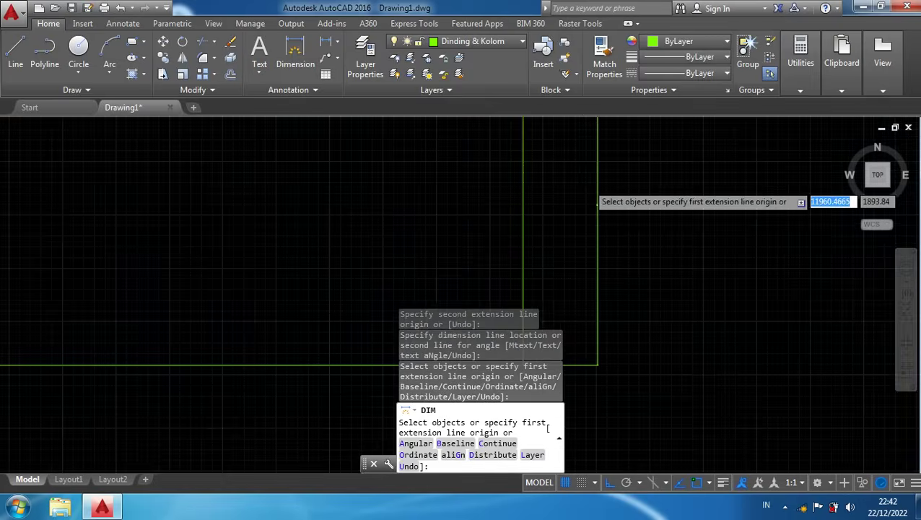
Exit the dimension command and delete the vertical dimension along the terrace's right side
scroll(608, 244, up, 2)
scroll(608, 244, up, 1)
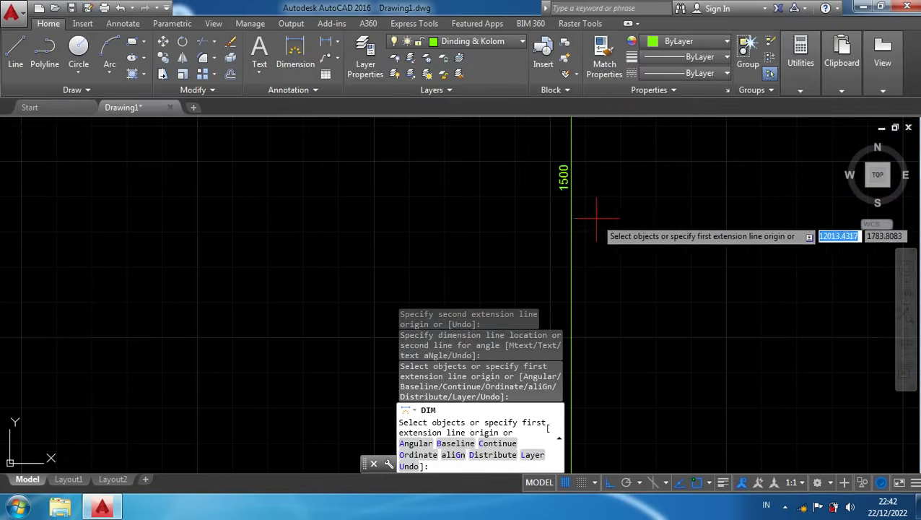
key(Return)
scroll(606, 245, down, 4)
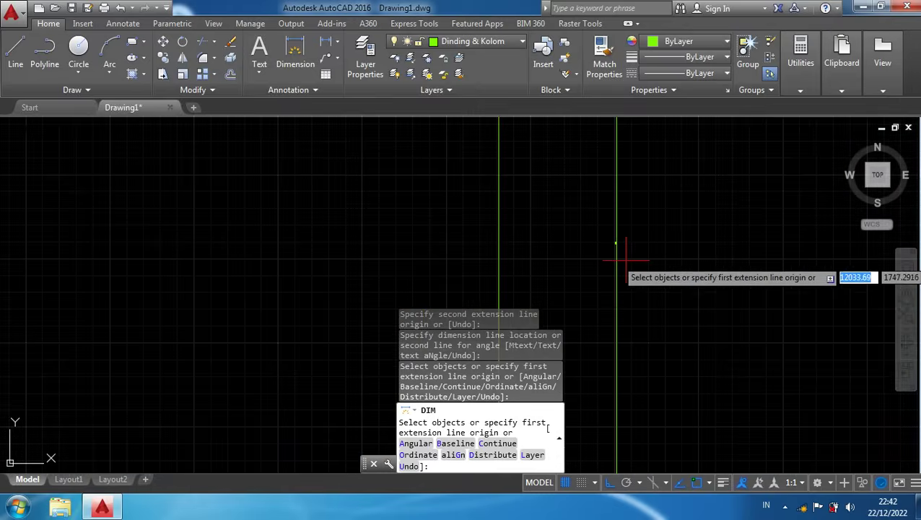
click(616, 244)
click(623, 254)
key(Escape)
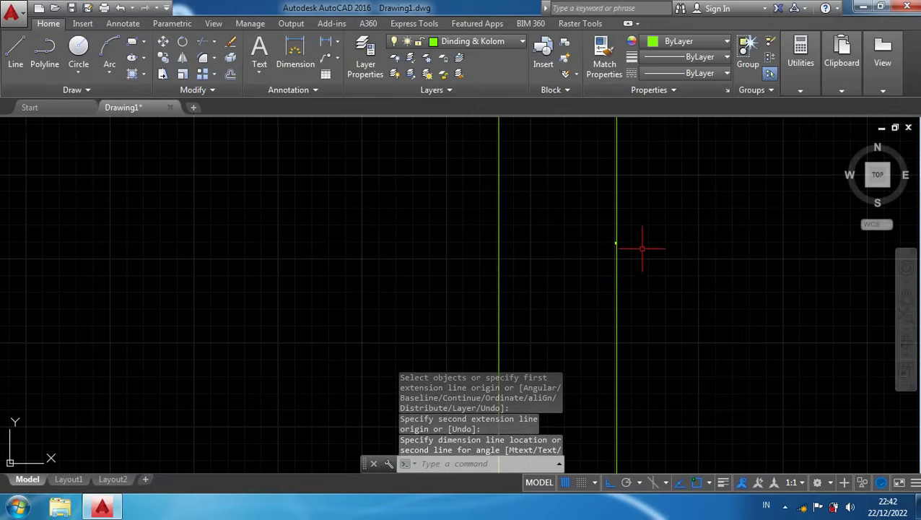
click(643, 246)
click(573, 193)
key(Delete)
scroll(602, 263, down, 3)
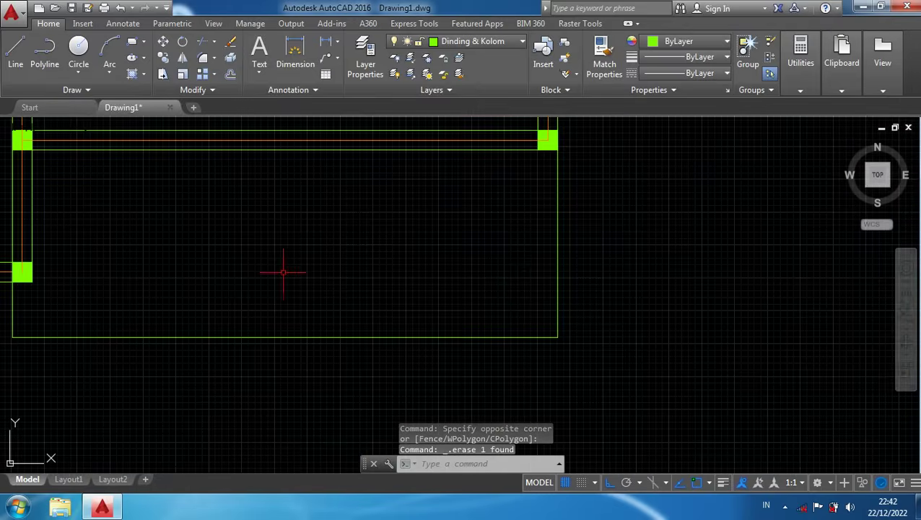
Turn off the As layer to hide the axis lines in the floor plan
middle_drag(284, 267, 573, 250)
scroll(310, 272, up, 4)
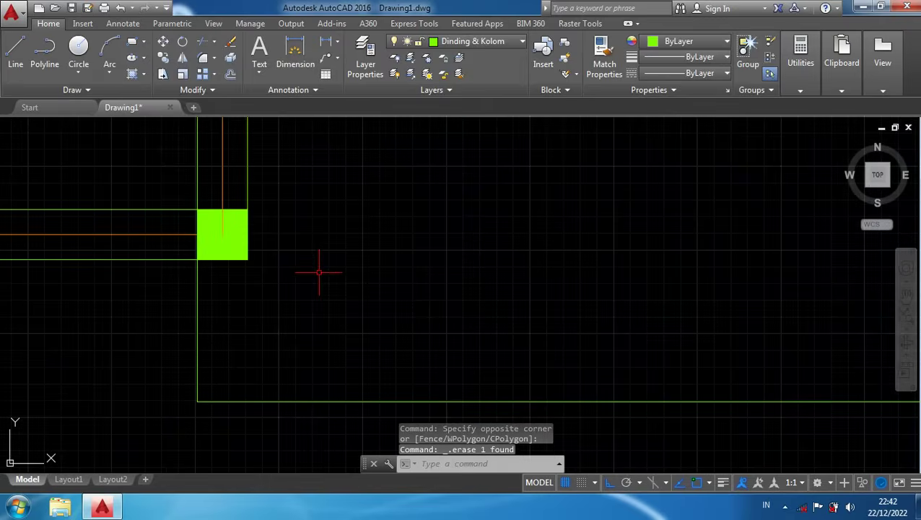
scroll(319, 272, down, 6)
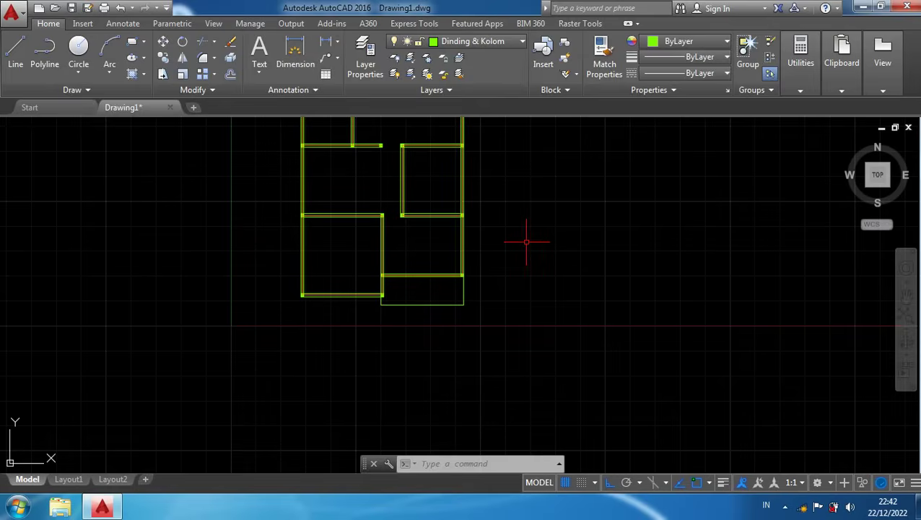
scroll(526, 242, down, 2)
scroll(465, 121, up, 2)
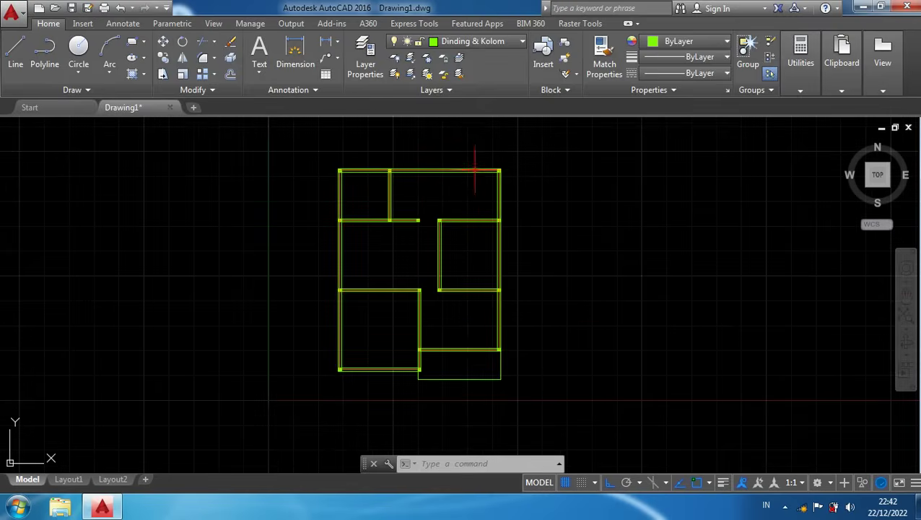
click(477, 41)
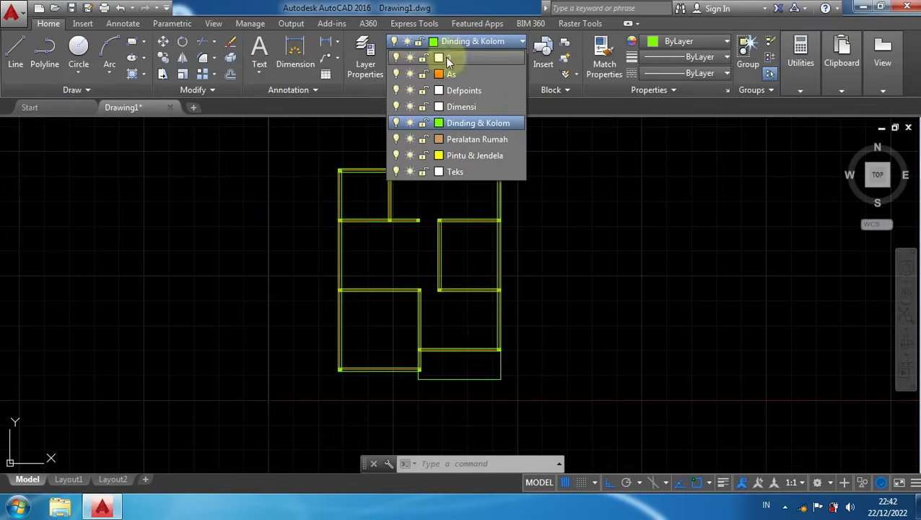
click(397, 75)
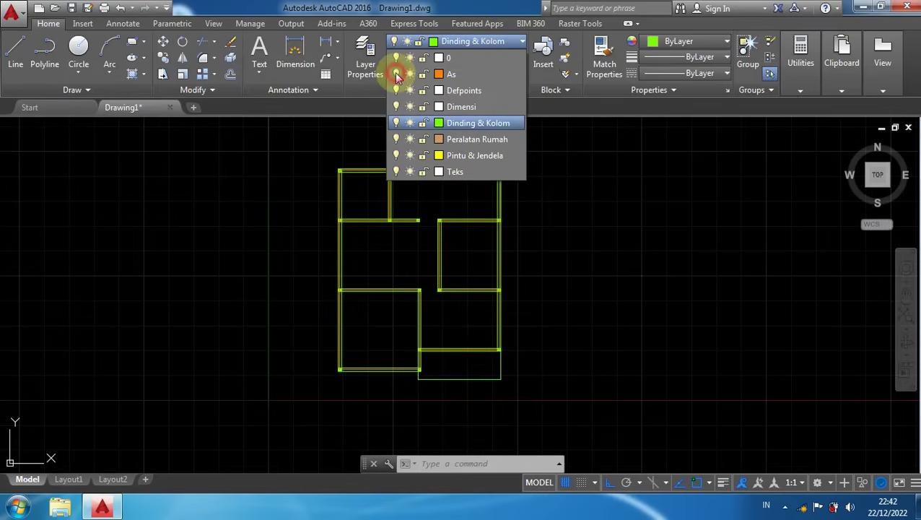
click(587, 175)
Make Pintu & Jendela the current layer
scroll(597, 283, down, 2)
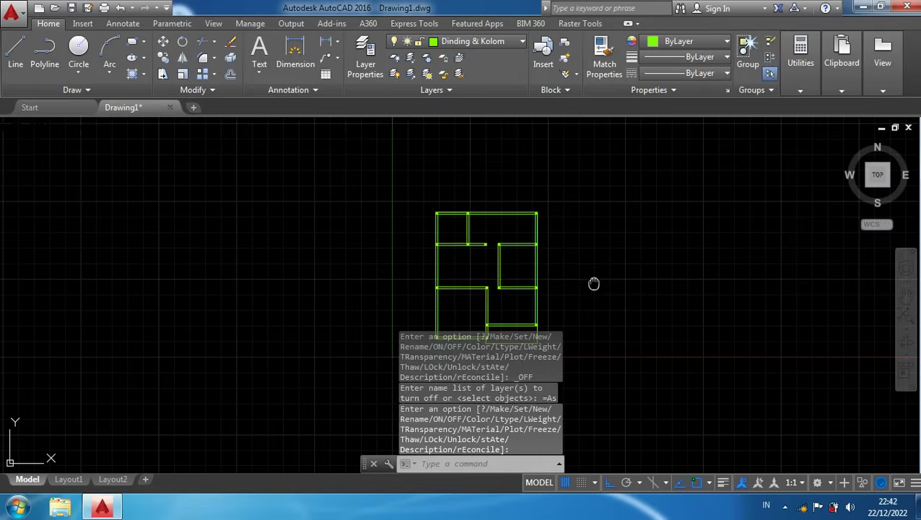
middle_drag(593, 283, 599, 207)
scroll(591, 197, up, 2)
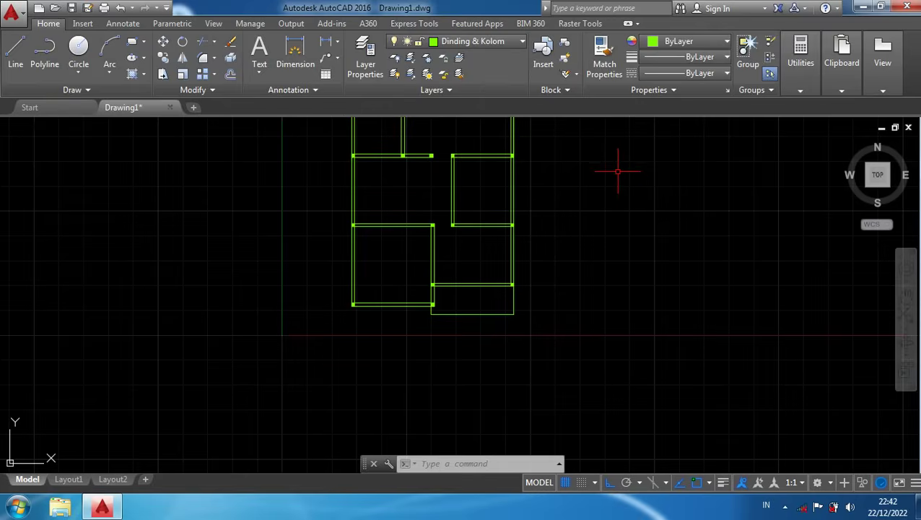
middle_drag(611, 208, 572, 267)
scroll(572, 233, up, 2)
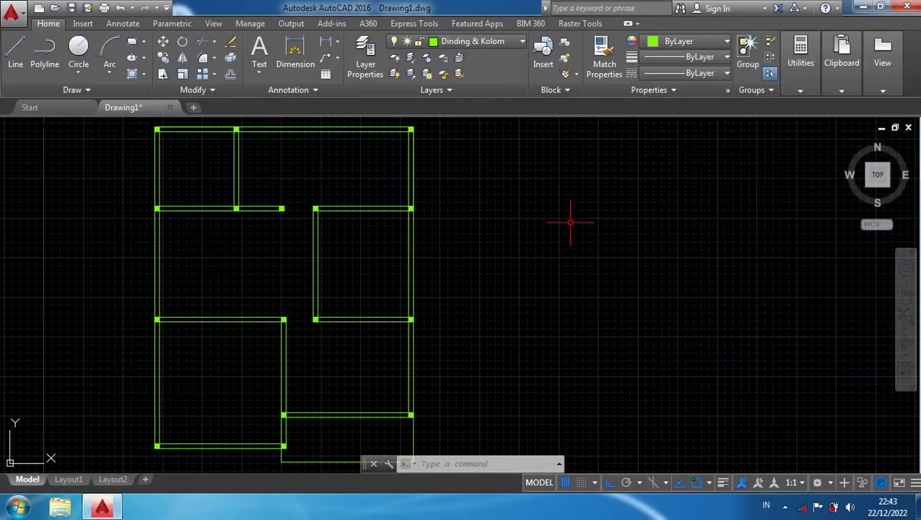
click(441, 44)
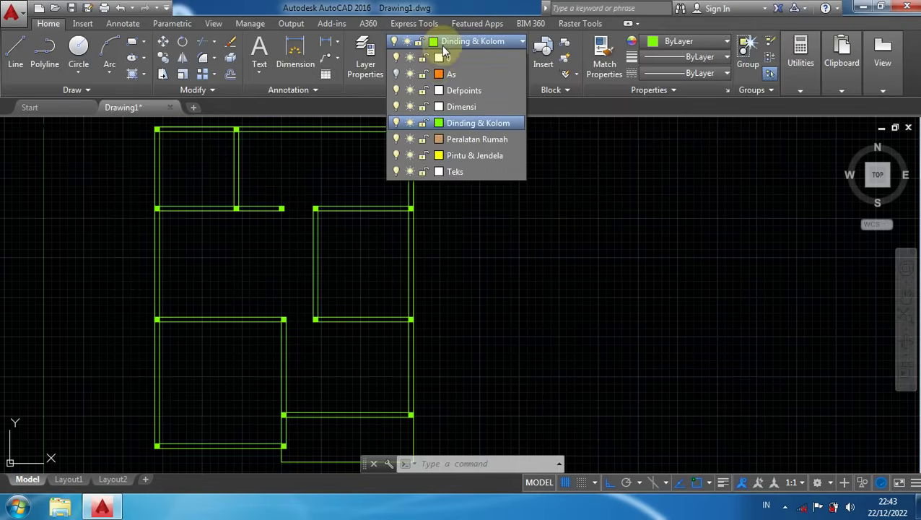
click(466, 154)
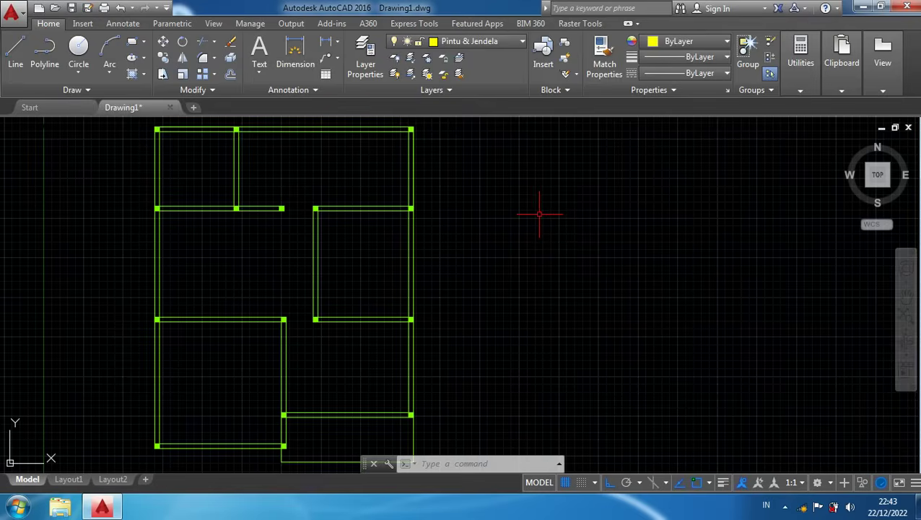
Draw a 50 by 150 rectangle in the empty area right of the floor plan as a door jamb
text(t)
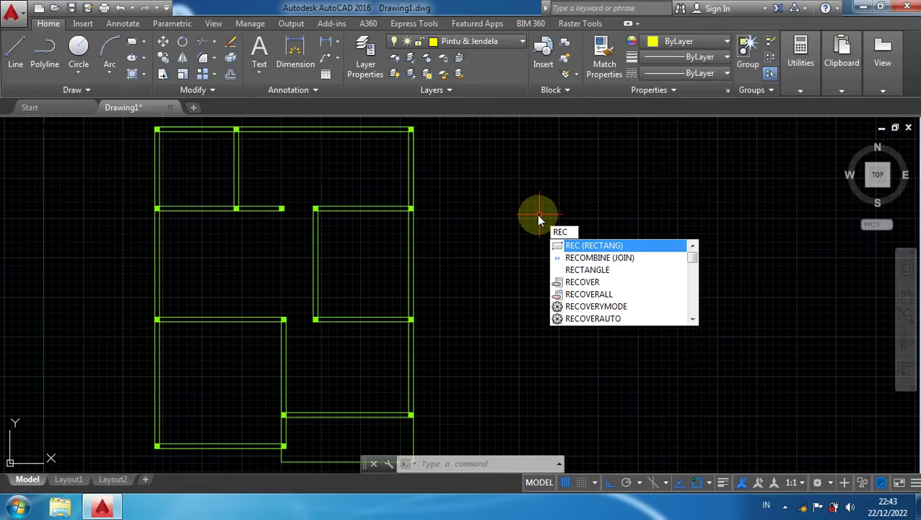
key(Return)
click(509, 206)
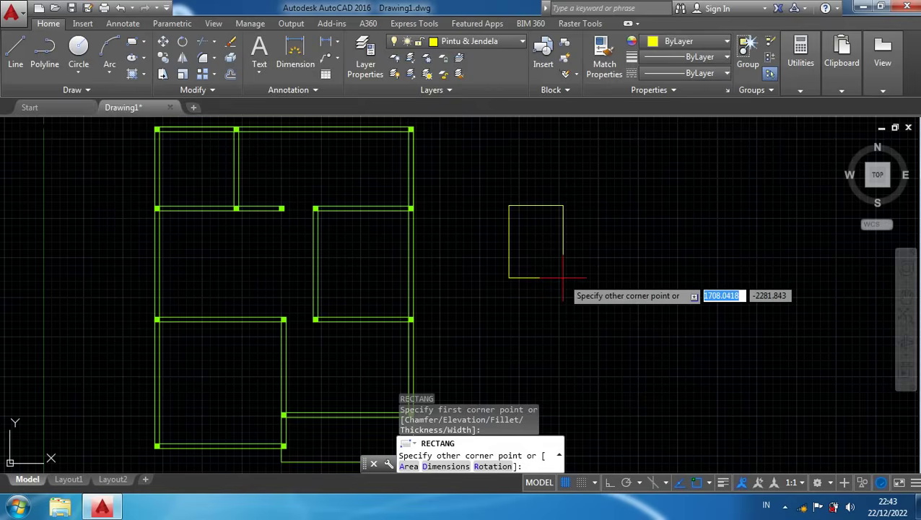
text(50)
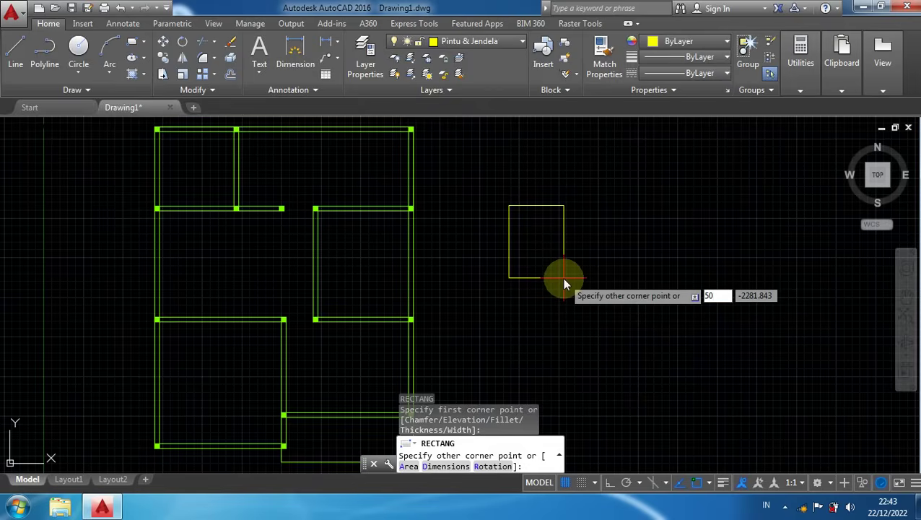
key(Tab)
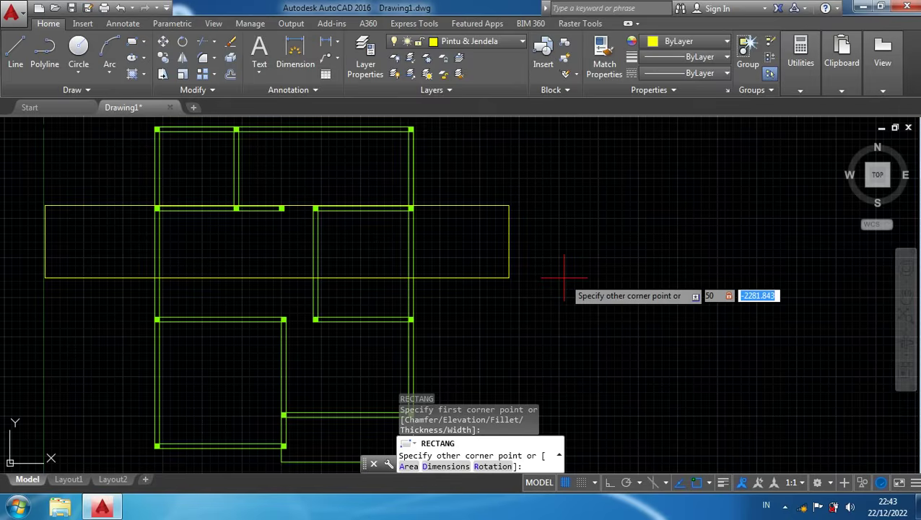
text(1)
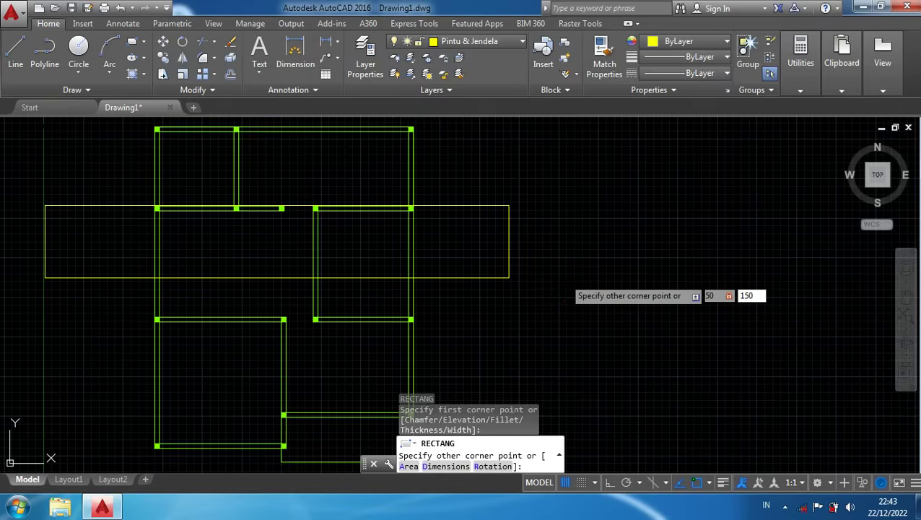
text(50)
key(Return)
scroll(505, 231, up, 10)
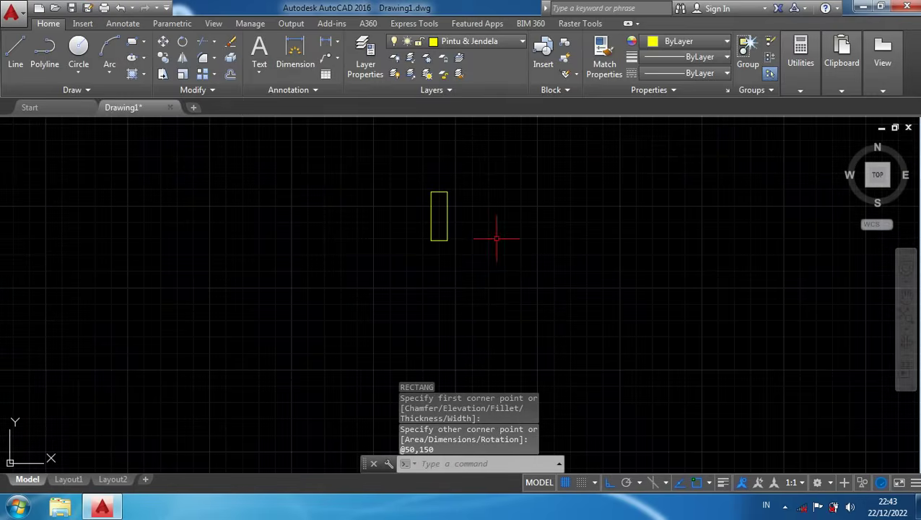
Copy the 50 by 150 jamb rectangle 850 horizontally to the right, using its upper-left corner as base point
middle_drag(495, 237, 498, 293)
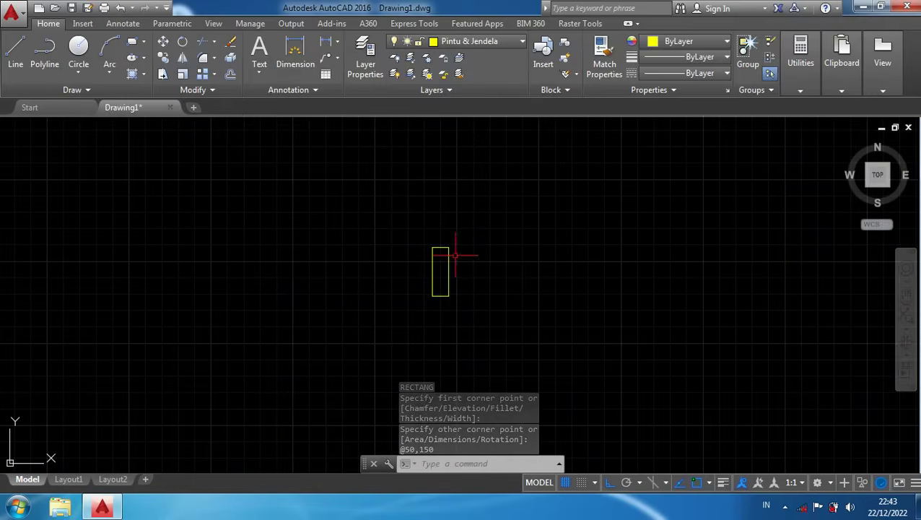
click(475, 267)
click(379, 215)
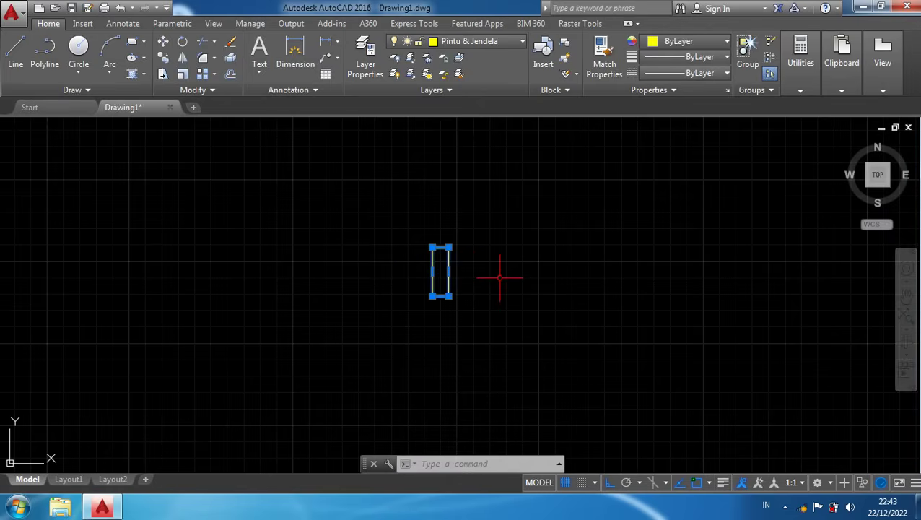
text(Co)
key(Return)
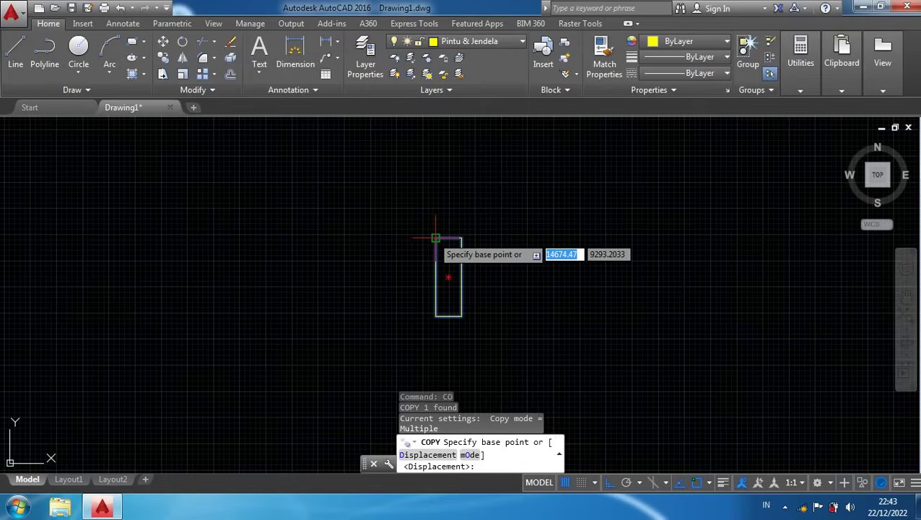
click(435, 238)
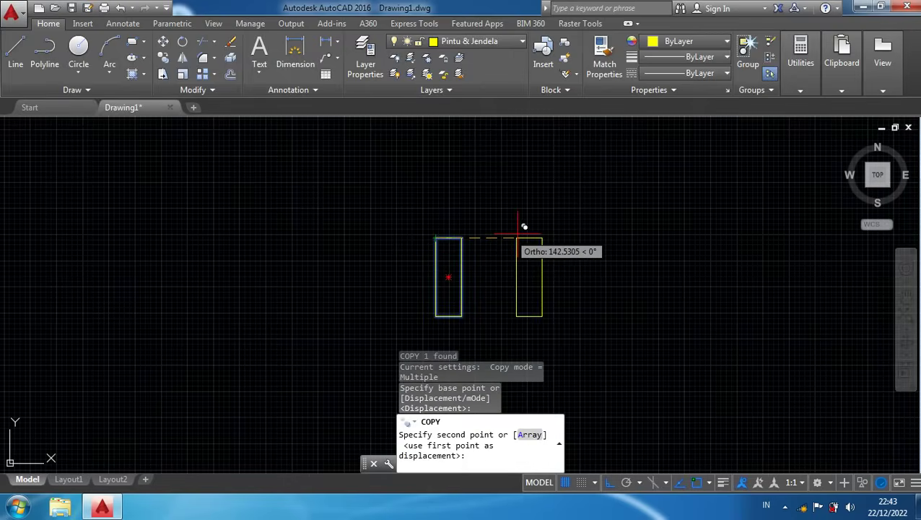
text(850)
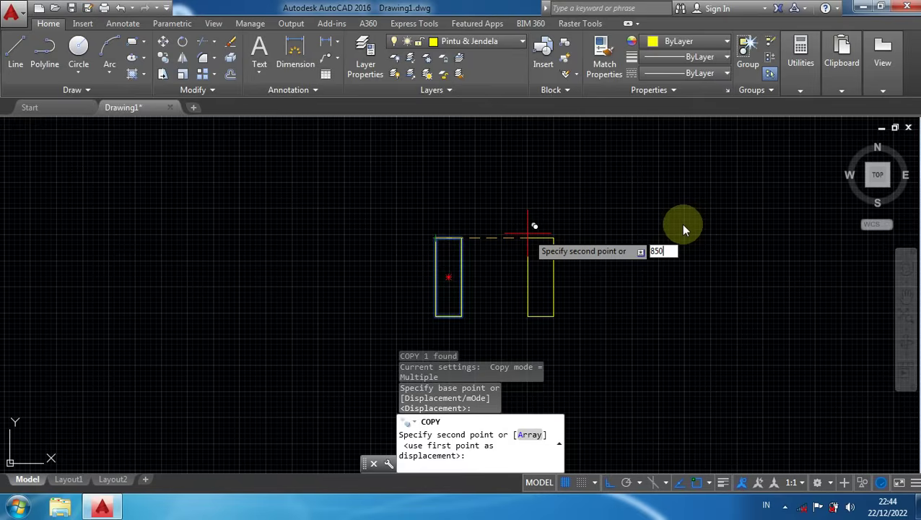
key(Return)
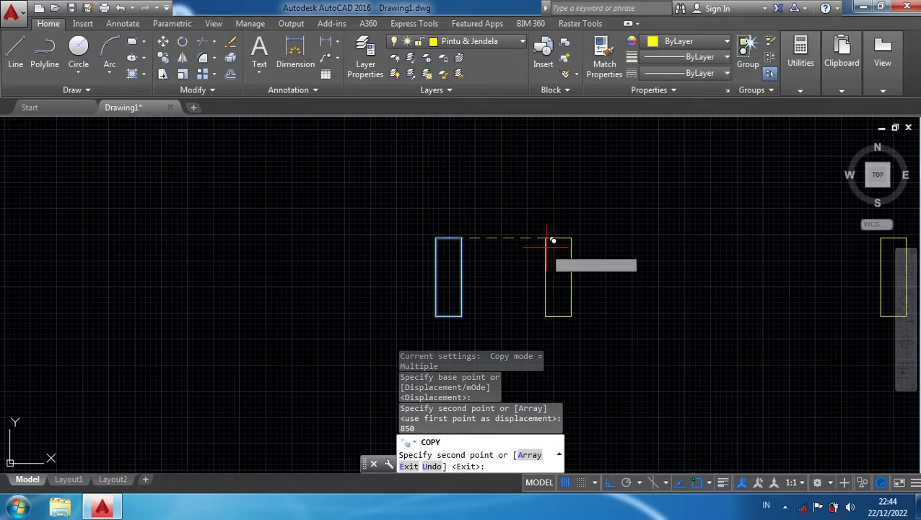
key(Escape)
scroll(635, 234, down, 2)
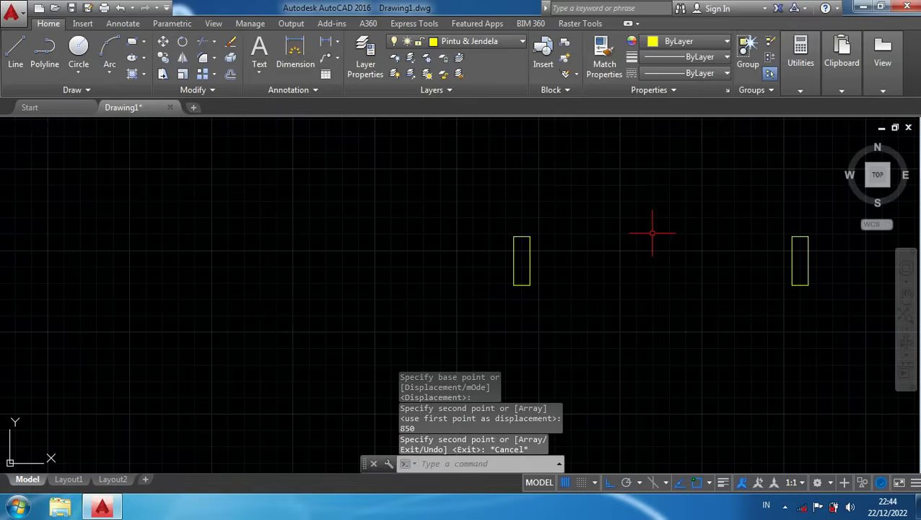
Draw a 30 by 800 upright rectangle above the gap between the two jambs as the door leaf
mouse_move(654, 231)
middle_down()
mouse_move(601, 216)
mouse_move(554, 252)
middle_up()
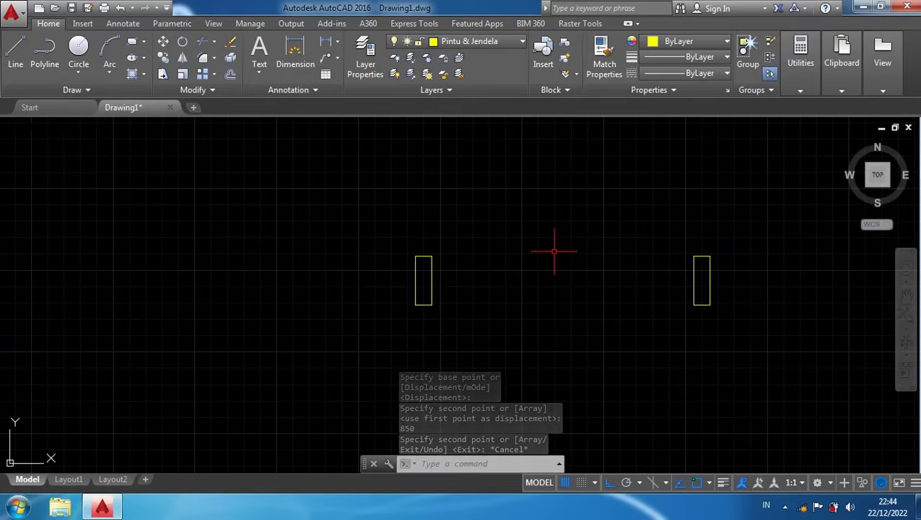
text(re)
key(Return)
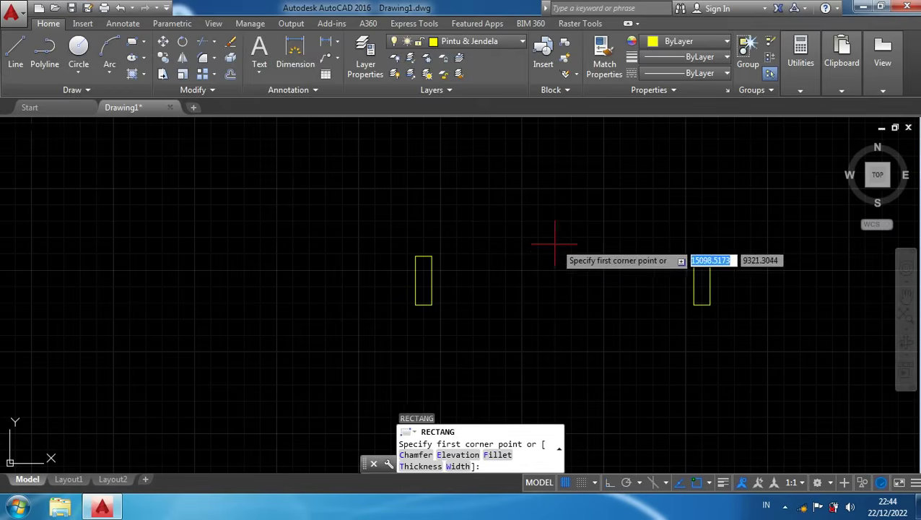
middle_drag(560, 244, 532, 225)
click(530, 170)
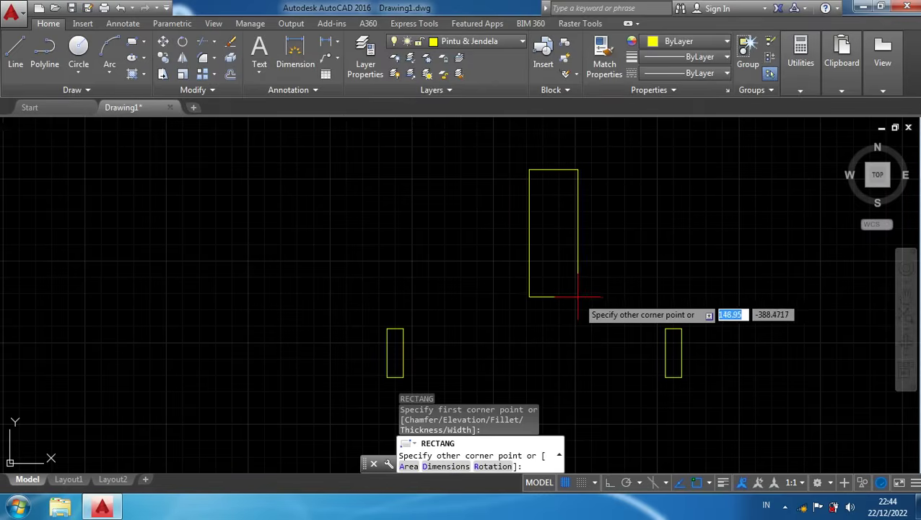
text(30)
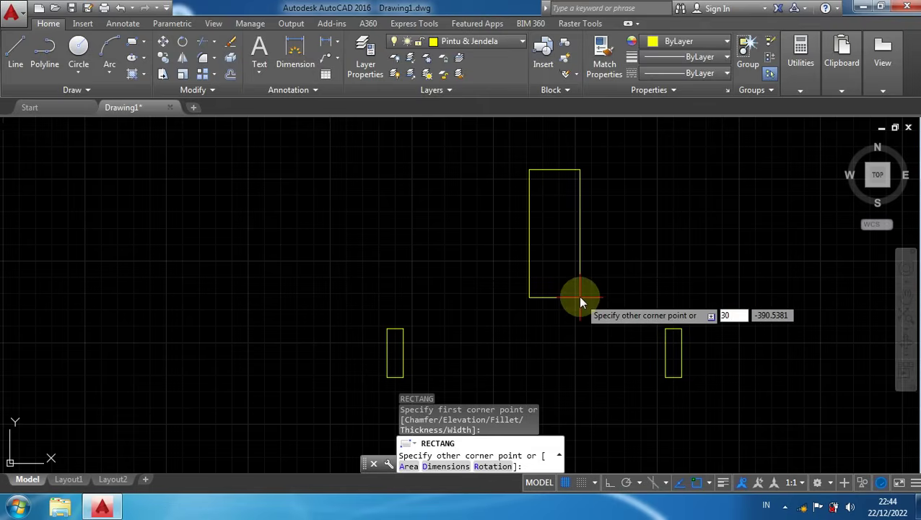
key(Tab)
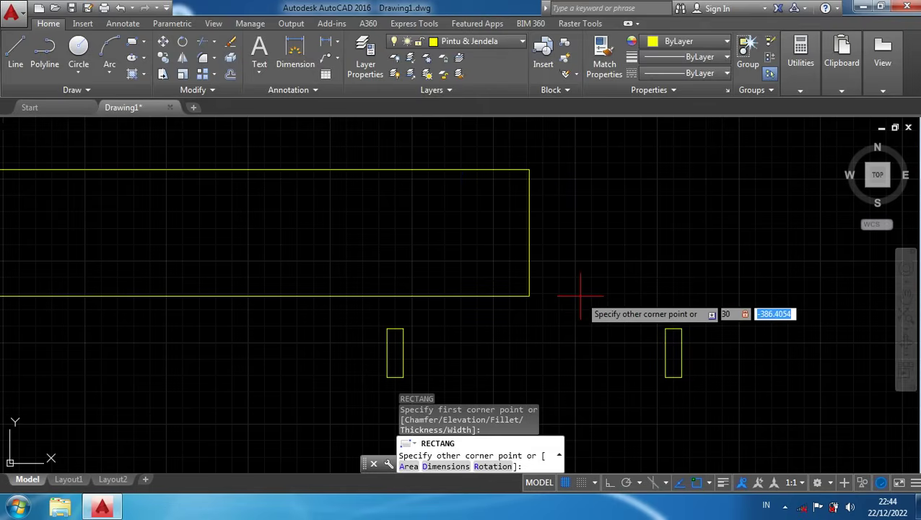
text(800)
key(Return)
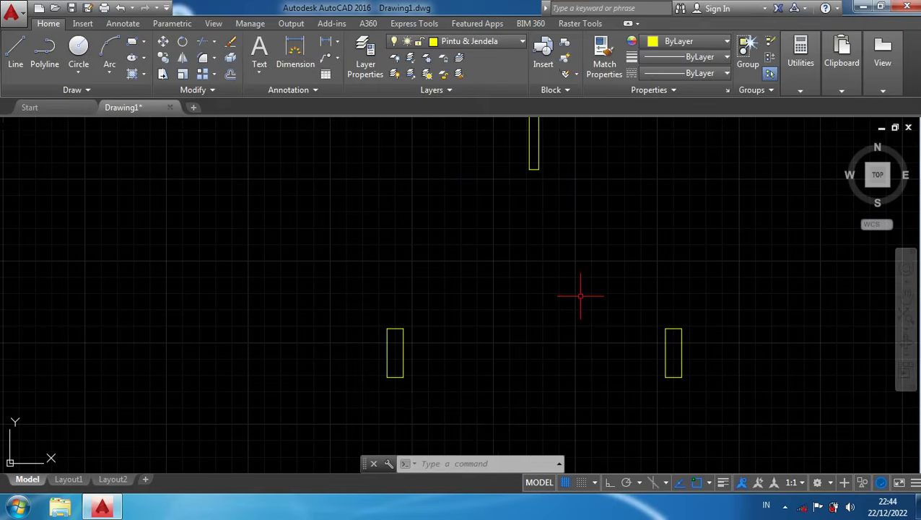
Move the door leaf so that its lower-right corner meets the upper-left corner of the right jamb, with Ortho off
scroll(562, 209, down, 5)
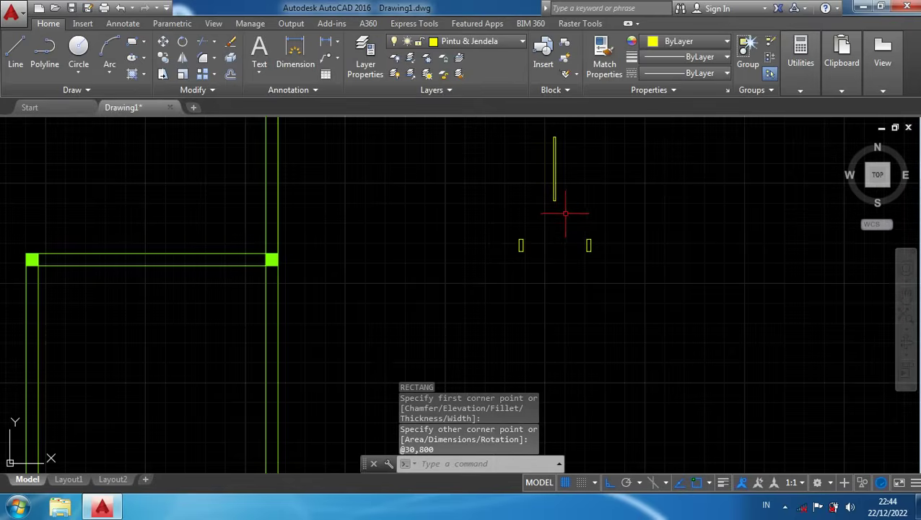
click(552, 174)
click(538, 196)
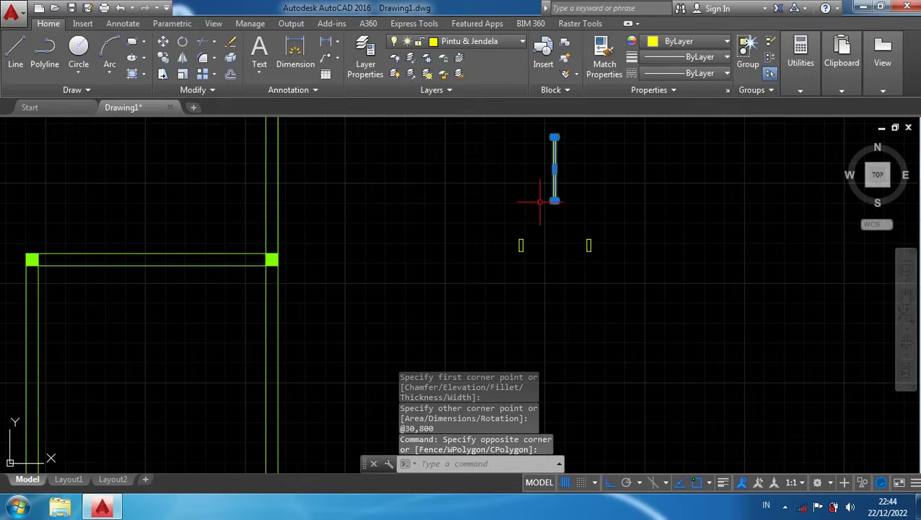
text(M)
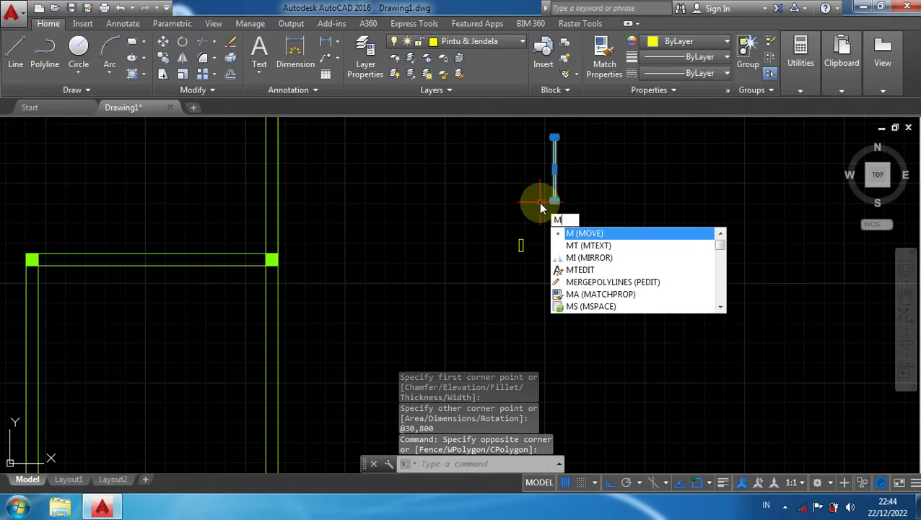
key(Return)
scroll(543, 198, up, 6)
scroll(564, 196, up, 2)
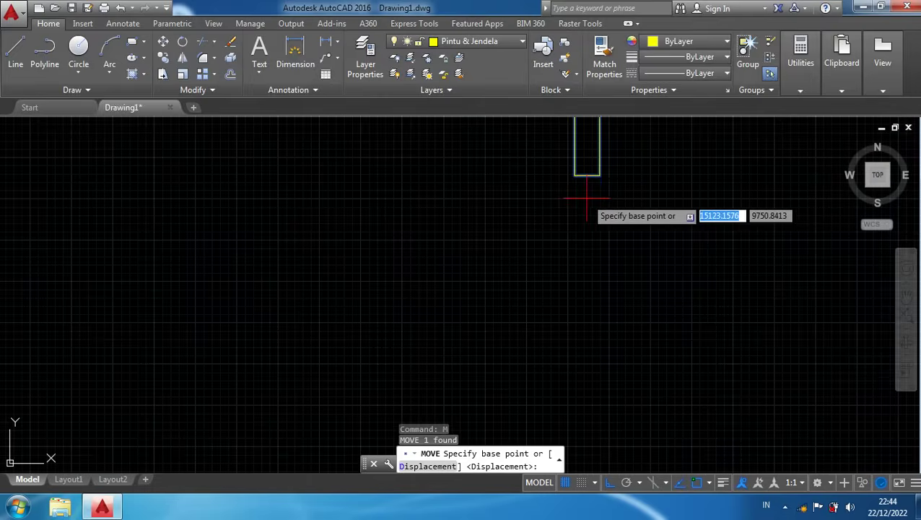
click(596, 175)
scroll(593, 261, down, 2)
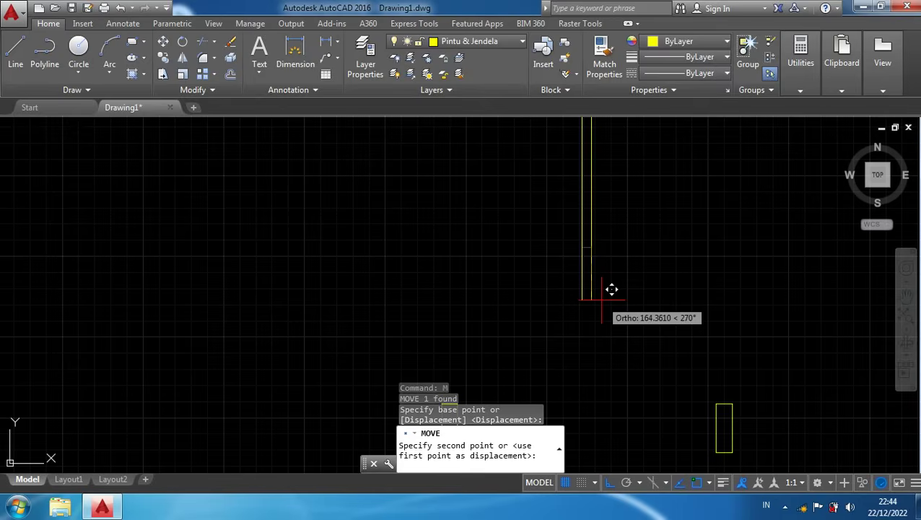
key(F8)
middle_drag(643, 328, 571, 282)
scroll(585, 328, up, 3)
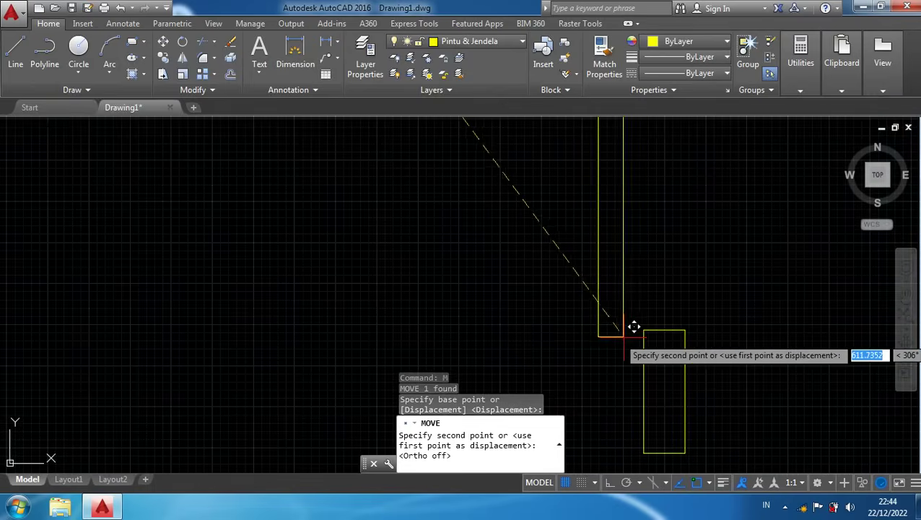
scroll(637, 322, up, 2)
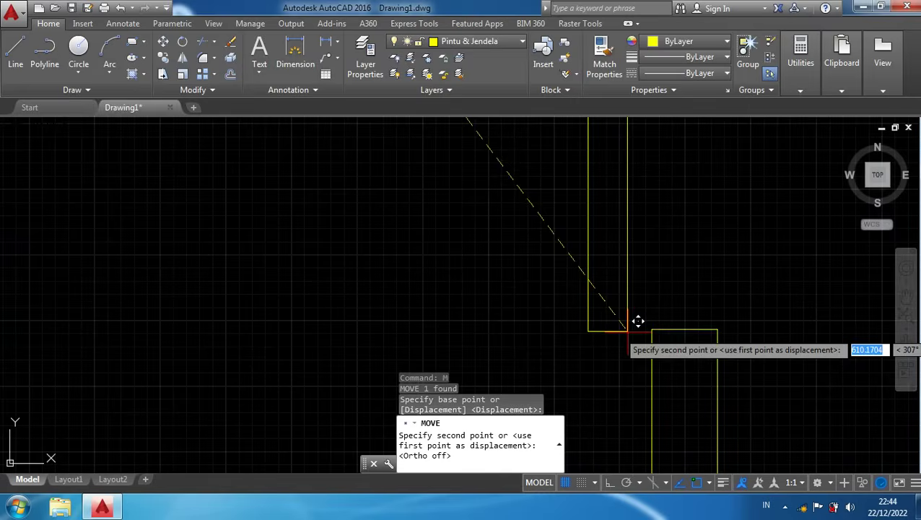
click(661, 320)
scroll(617, 323, down, 5)
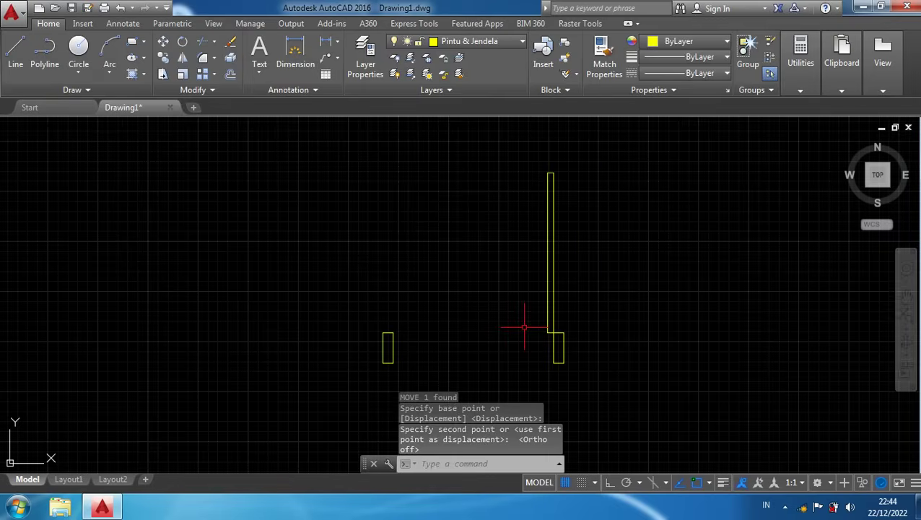
Draw a circle of radius 800 centred on the point where the door leaf meets the right jamb's upper-left corner
text(c)
key(Return)
scroll(555, 364, up, 4)
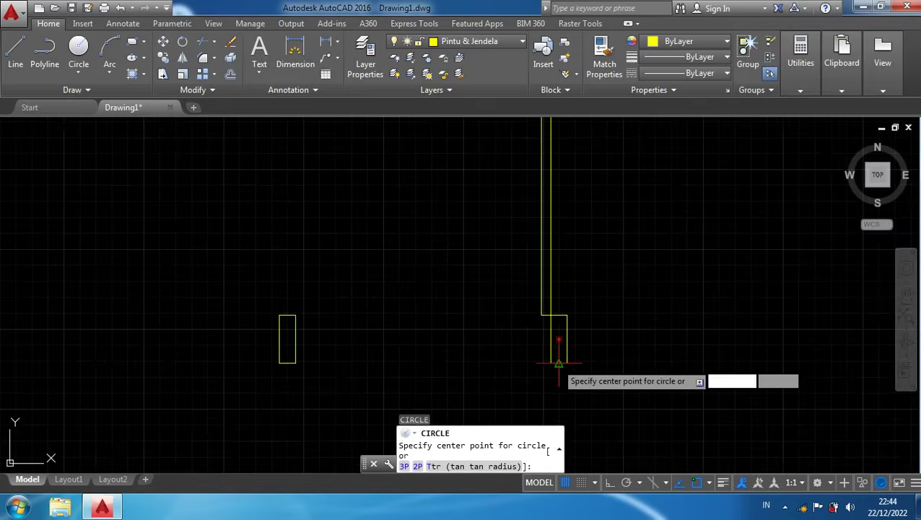
click(546, 289)
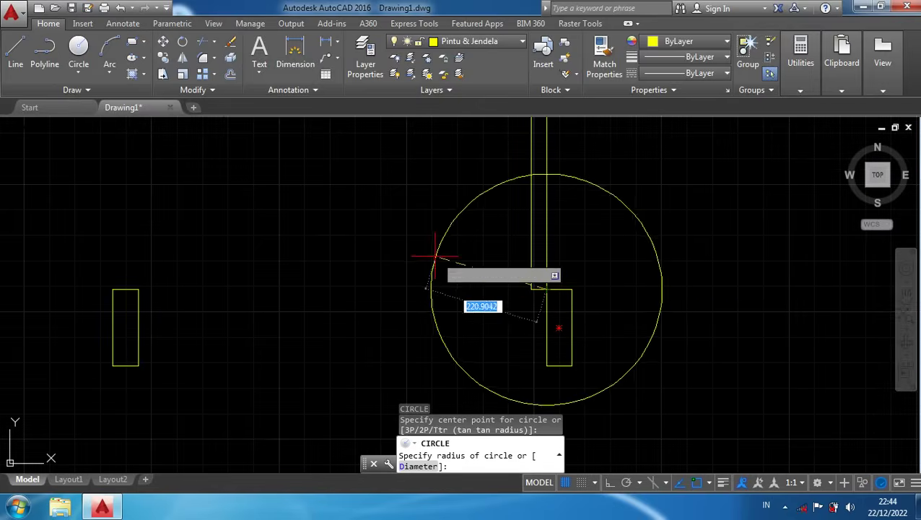
scroll(392, 256, down, 3)
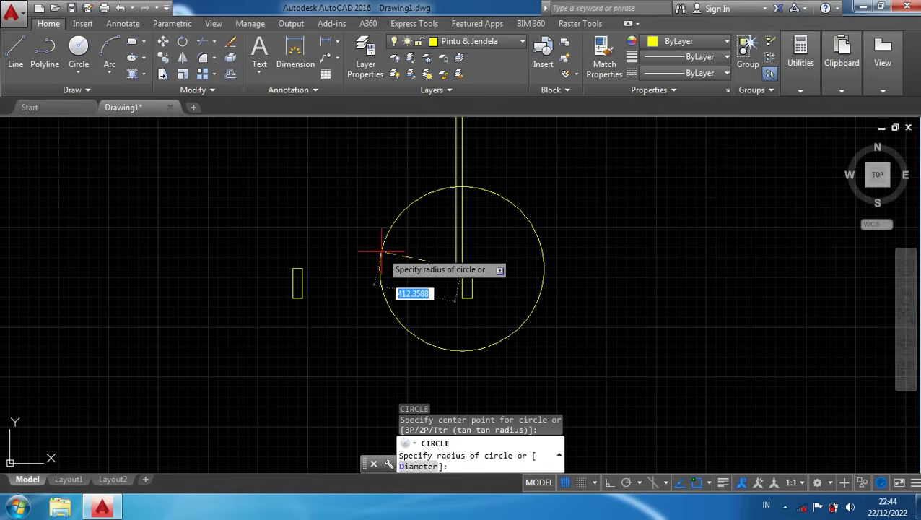
text(8)
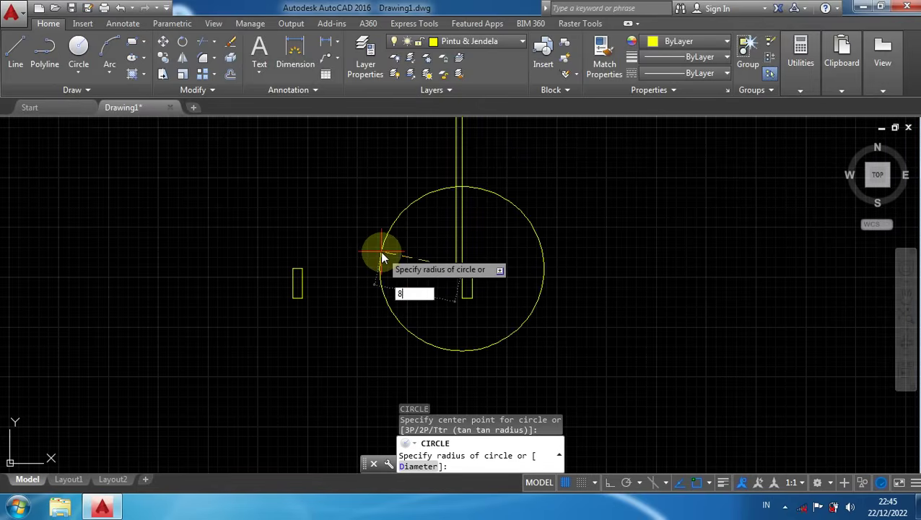
text(00)
key(Return)
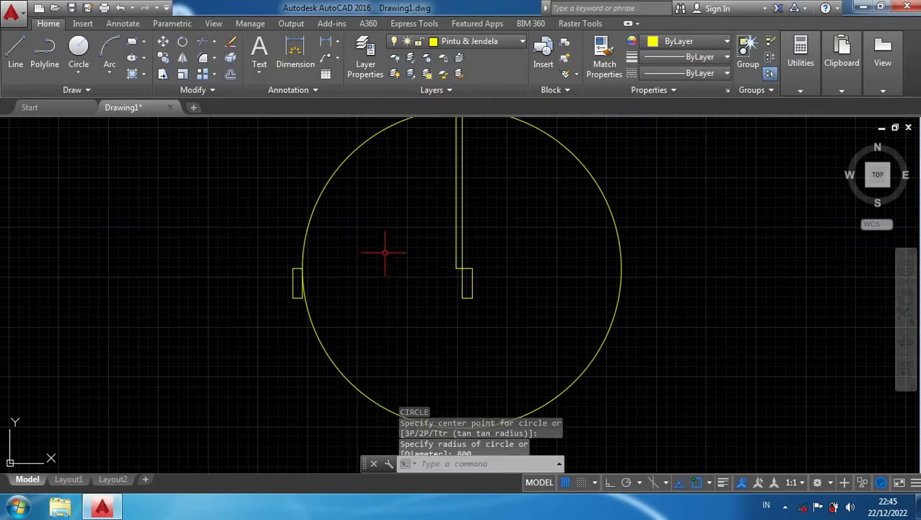
Trim the circle with all objects as cutting edges, keeping only the quarter arc between the left jamb and the leaf's top
scroll(388, 256, down, 2)
scroll(368, 274, up, 2)
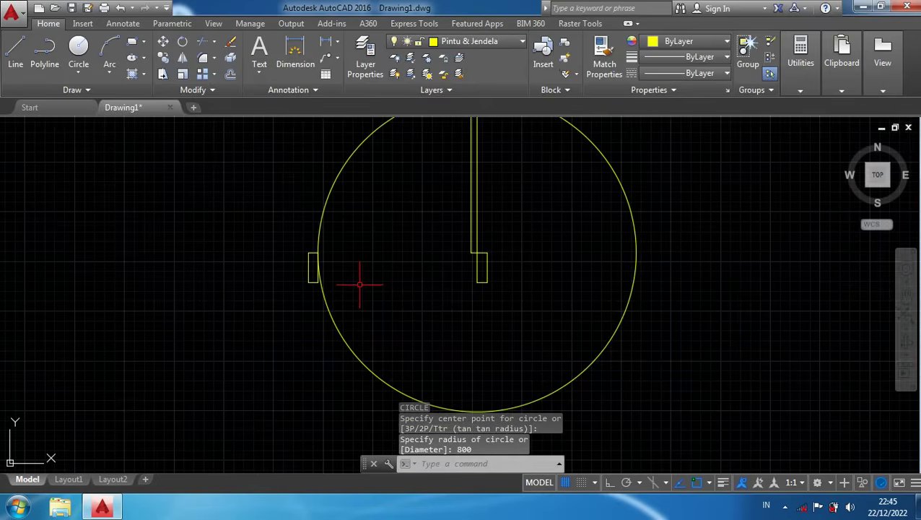
text(tr)
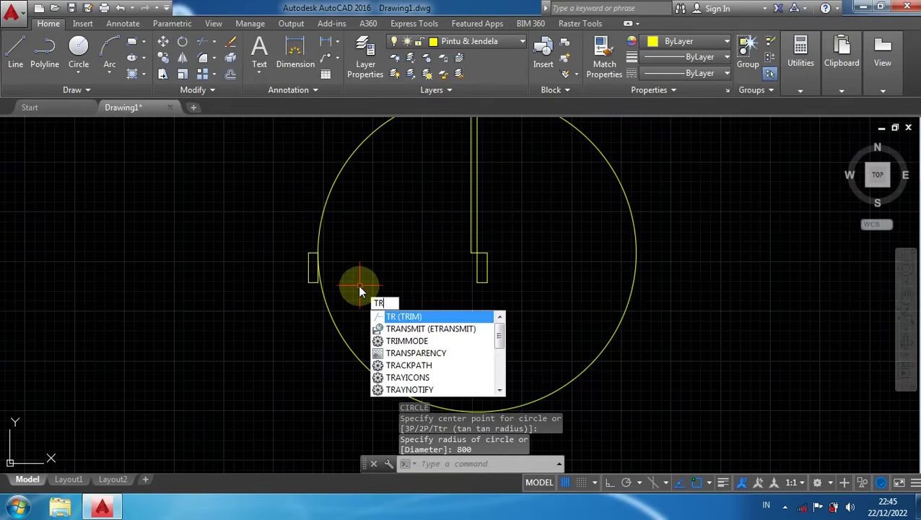
key(Return)
key(Return)
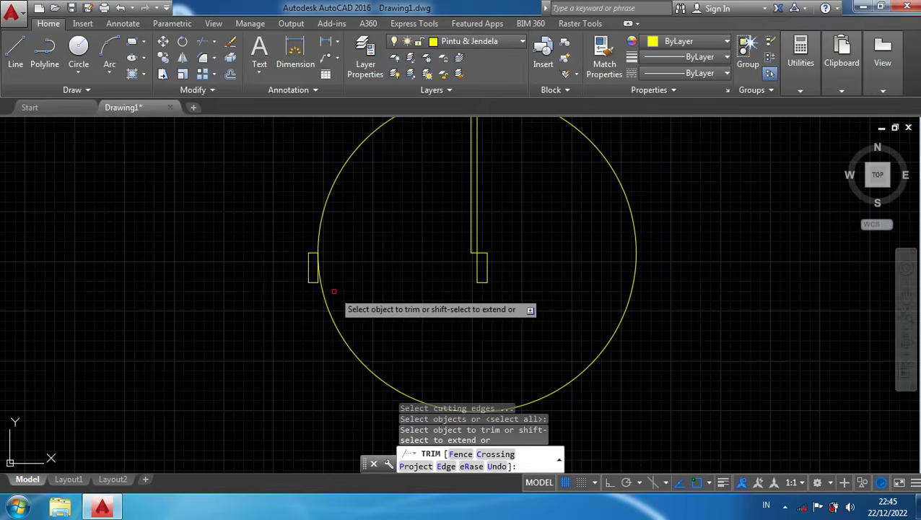
click(322, 286)
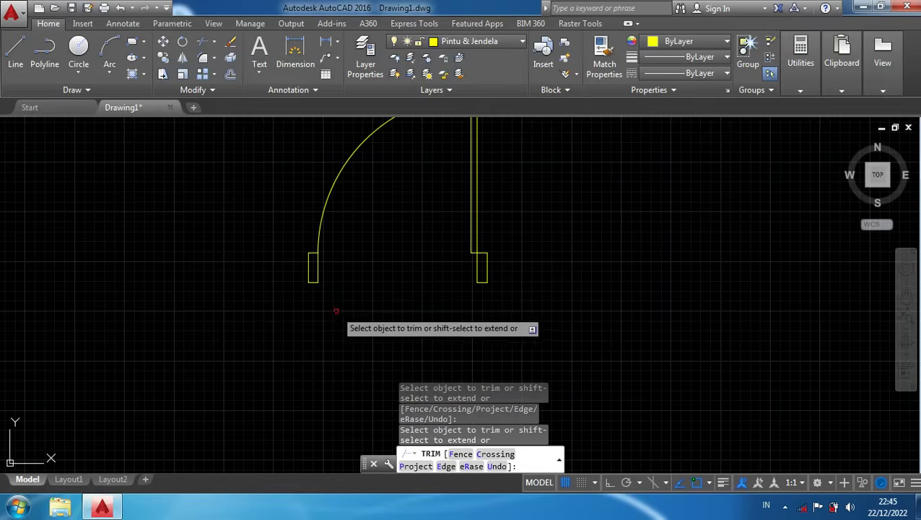
scroll(339, 312, down, 3)
scroll(385, 216, up, 3)
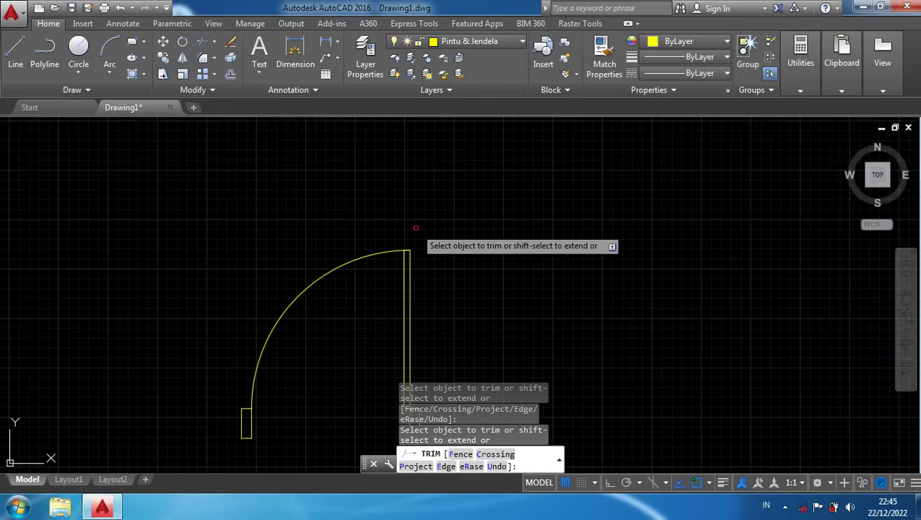
key(Return)
Draw an 800 by 150 rectangle in the empty area to the right of the door symbol
scroll(452, 238, down, 2)
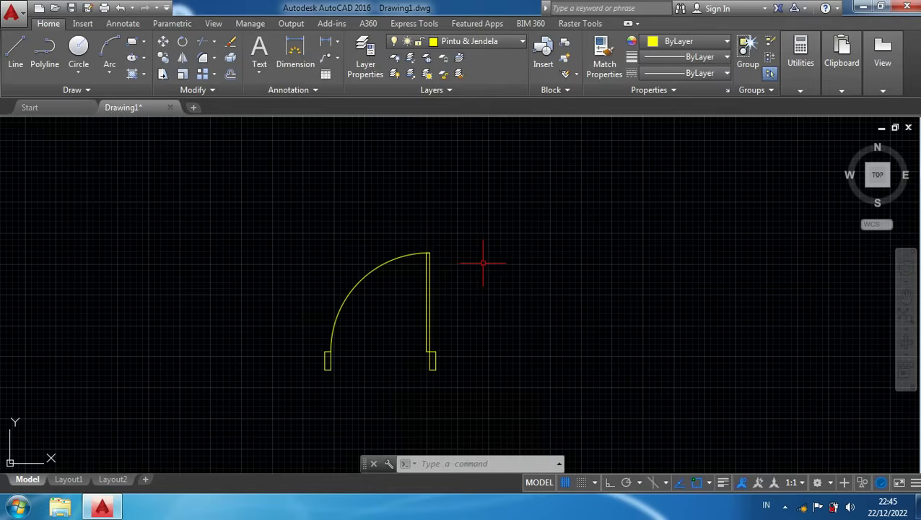
text(r)
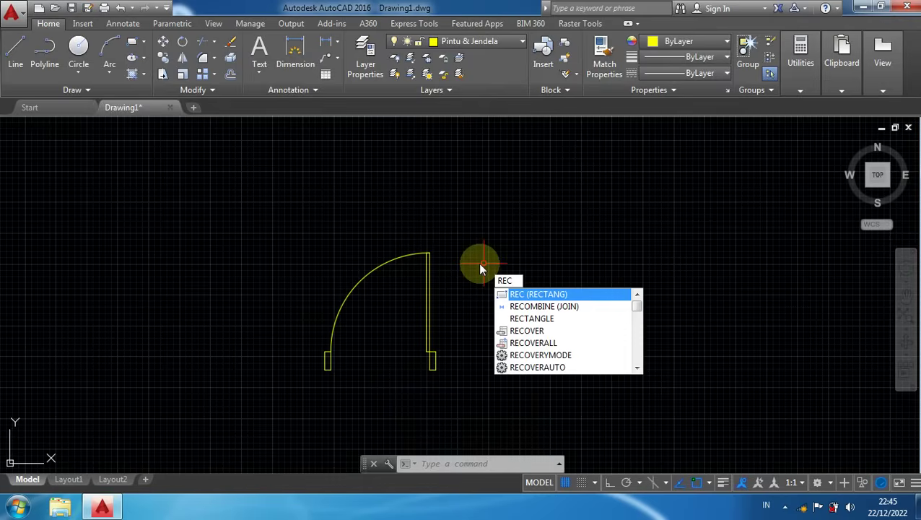
key(Return)
click(508, 254)
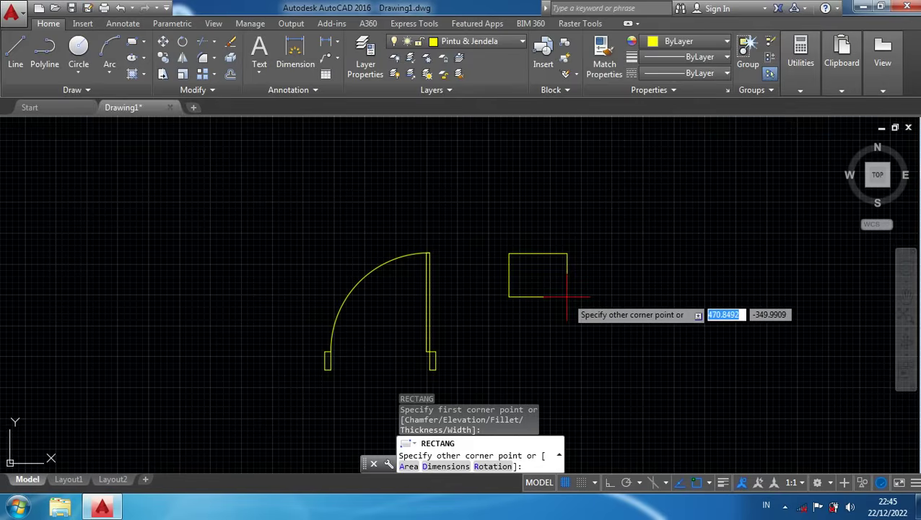
text(800)
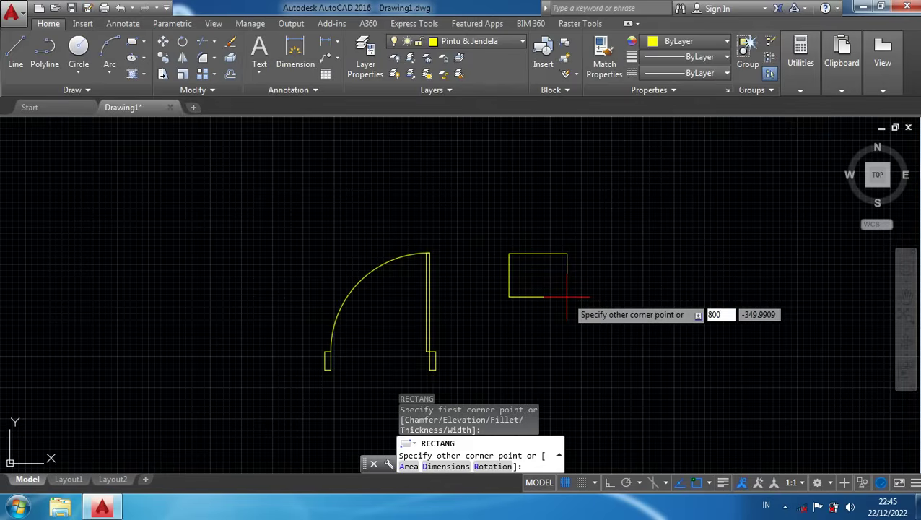
key(Tab)
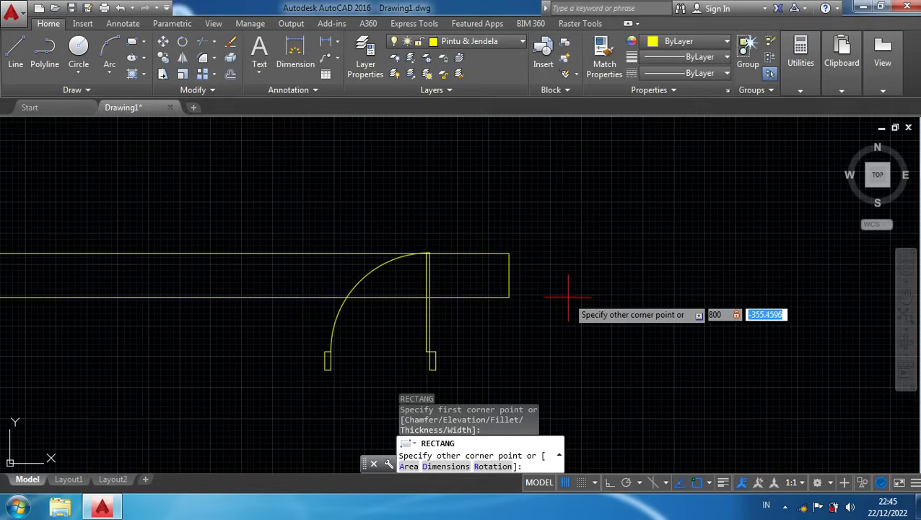
text(150)
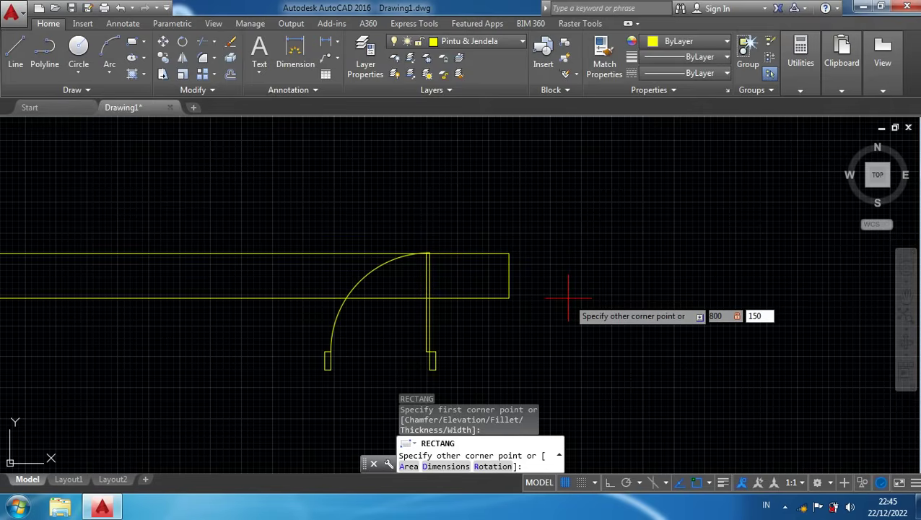
key(Return)
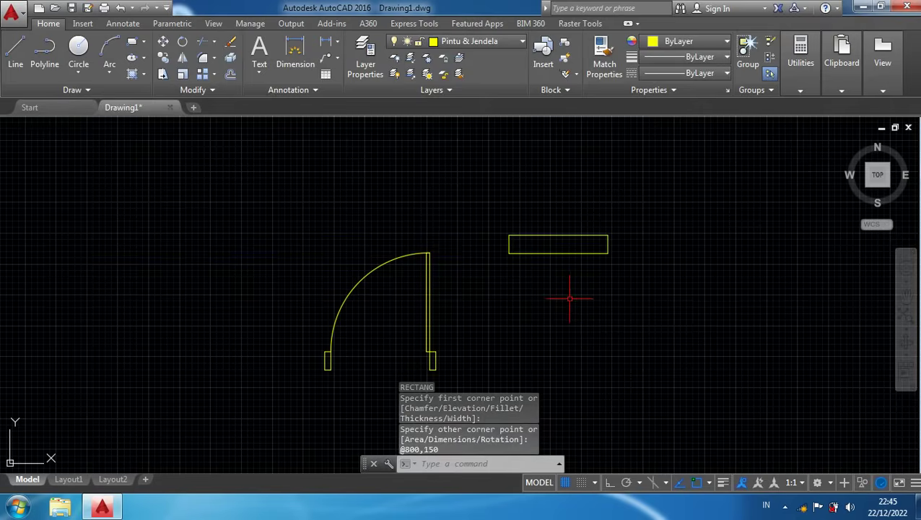
Explode the 800 by 150 rectangle into separate lines
click(553, 235)
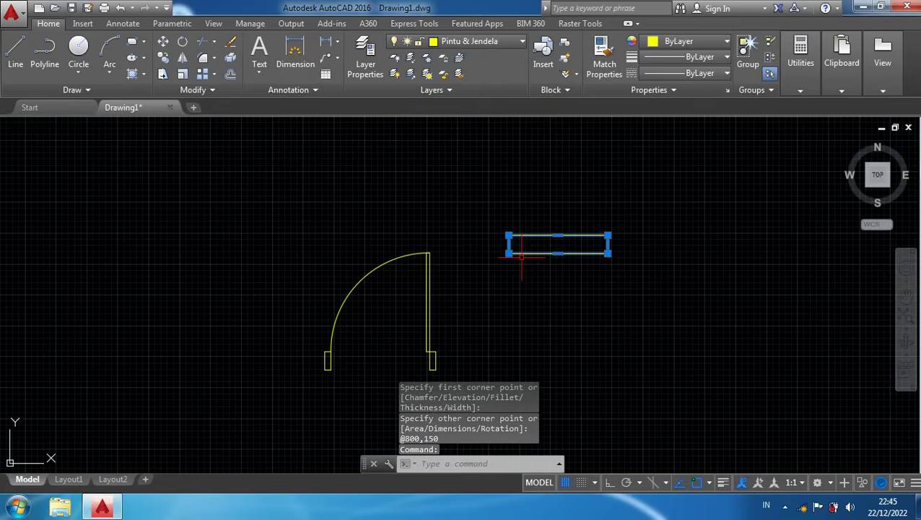
text(X)
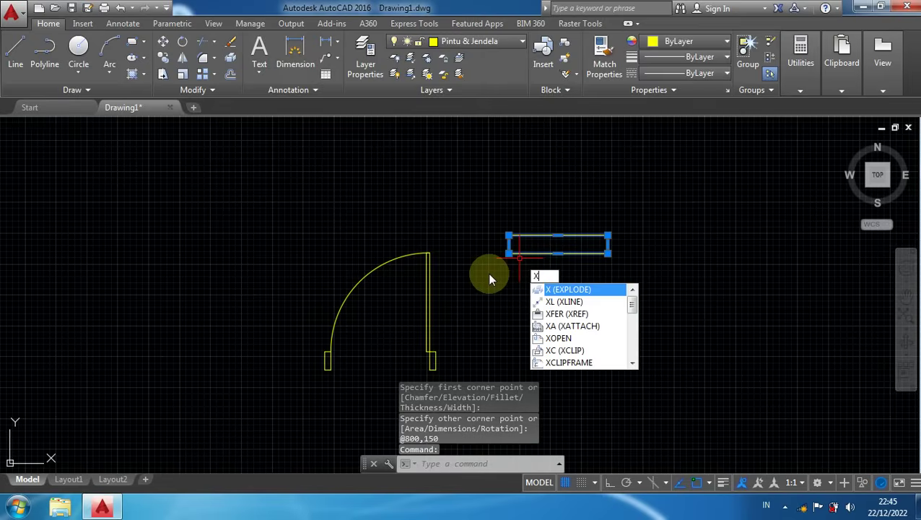
key(Return)
Offset the left and right short sides of the exploded rectangle 50 inward
scroll(510, 252, up, 2)
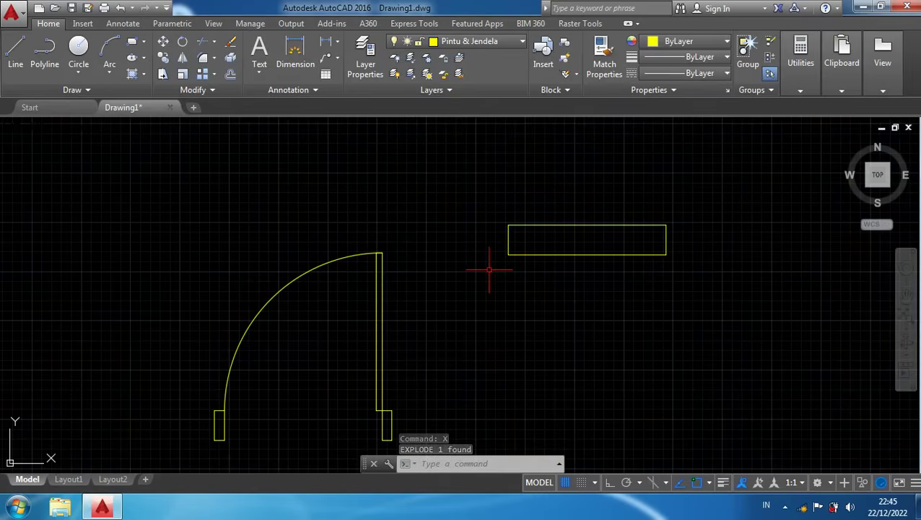
text(o)
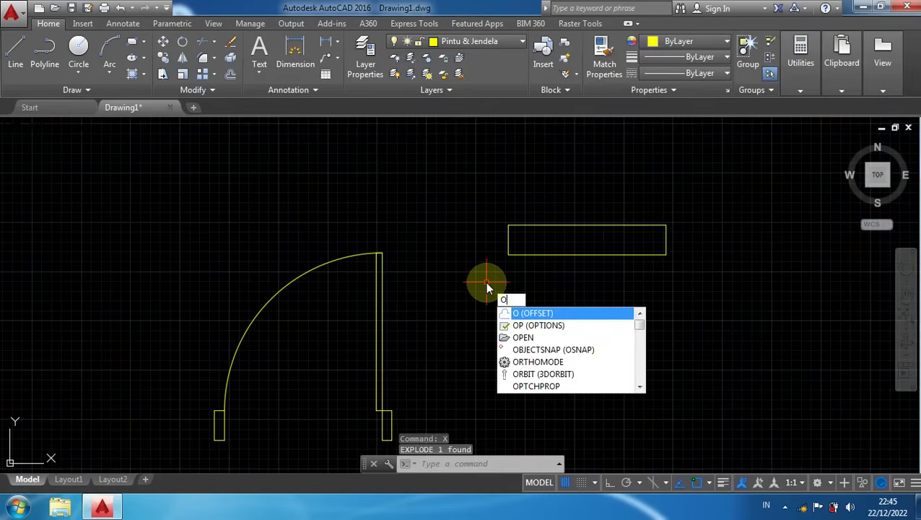
key(Return)
text(5)
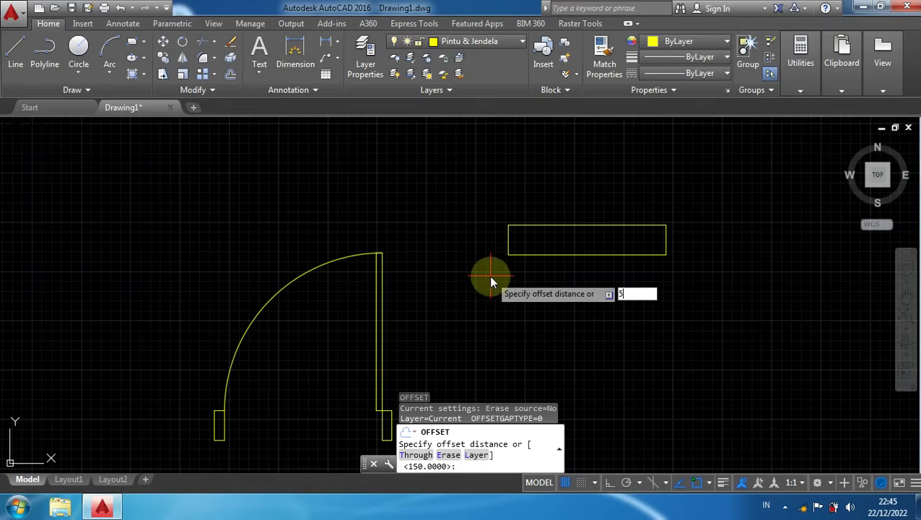
text(0)
key(Return)
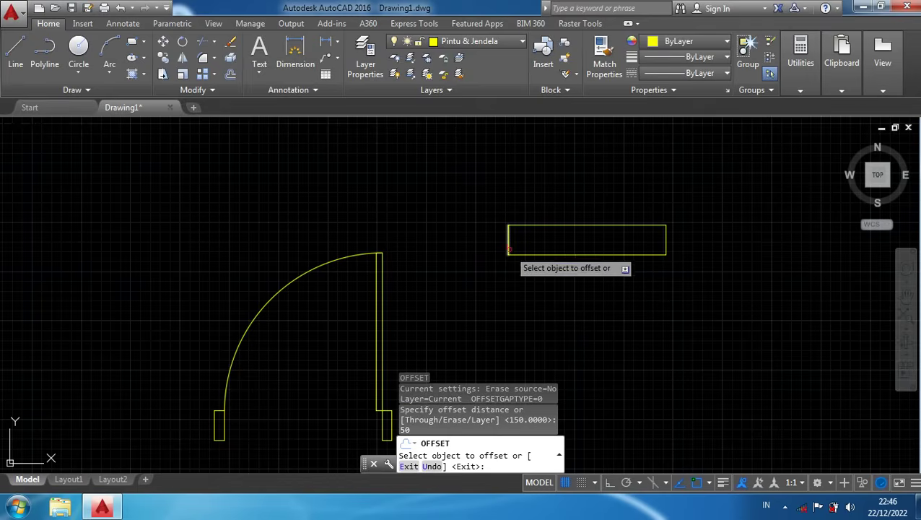
click(509, 245)
scroll(535, 241, up, 2)
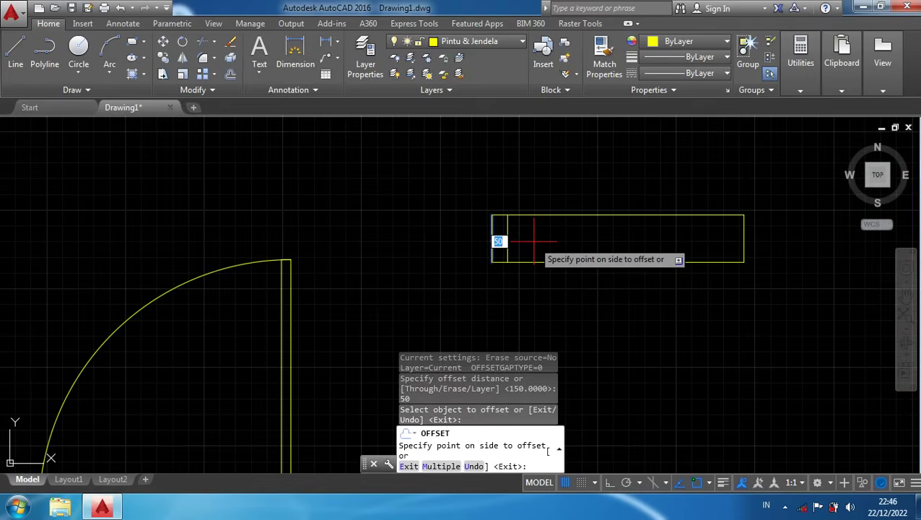
click(534, 242)
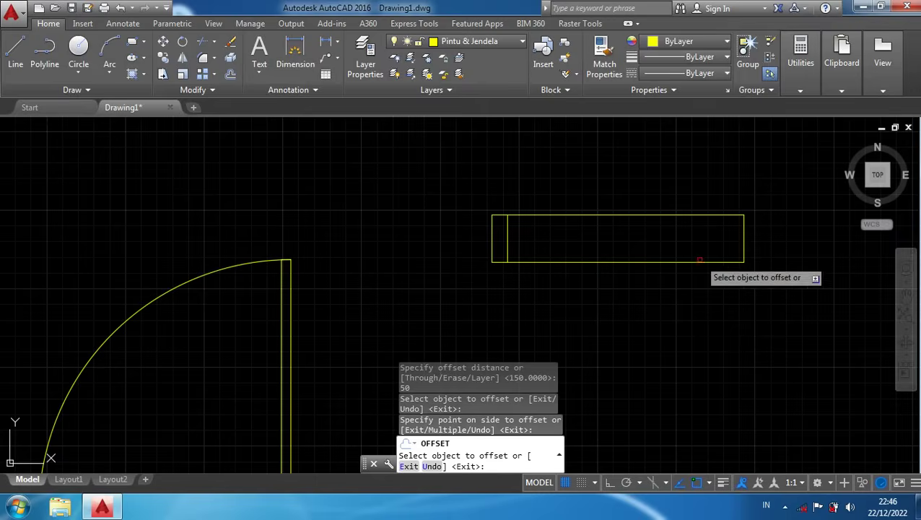
click(741, 240)
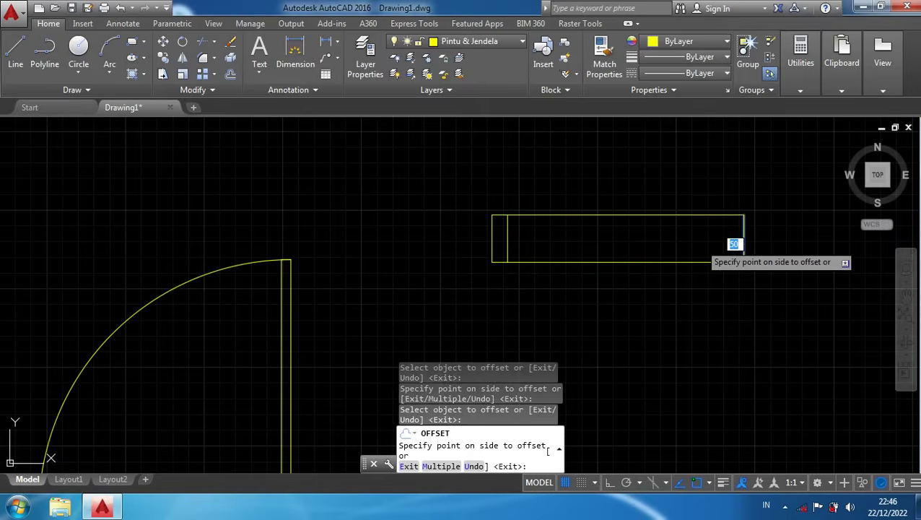
click(694, 246)
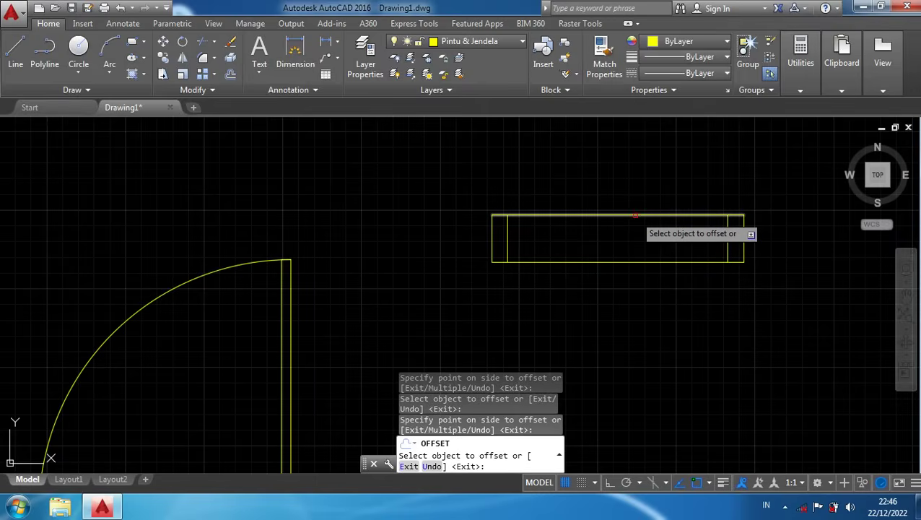
Offset the top long side of the exploded 800 by 150 rectangle 75 downward to form a centre line
key(Escape)
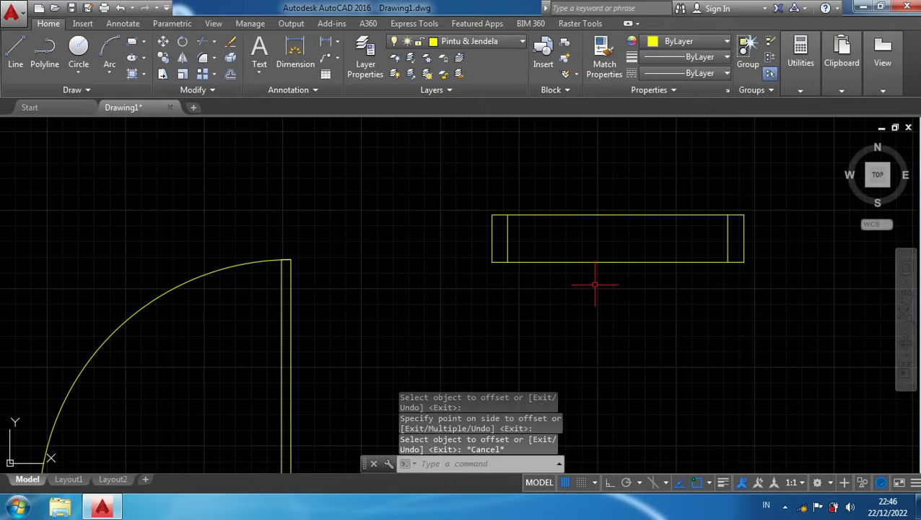
text(o)
key(Return)
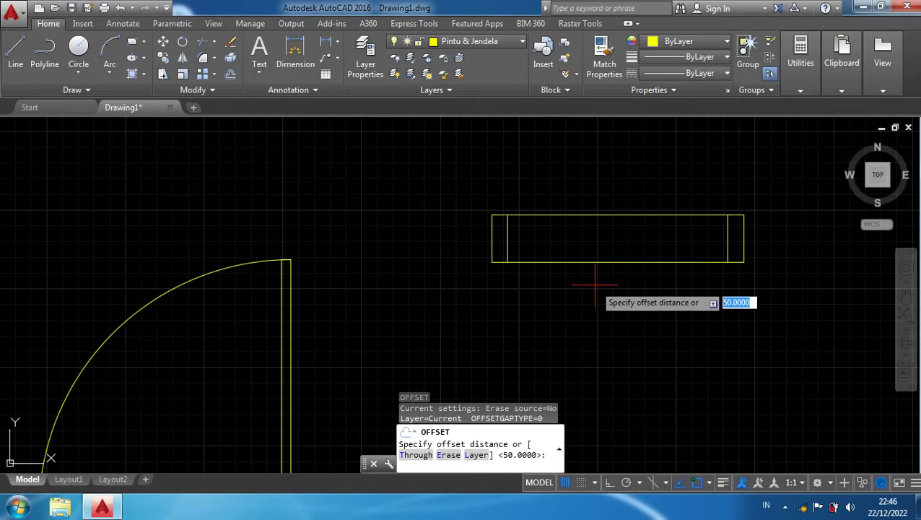
text(75)
key(Return)
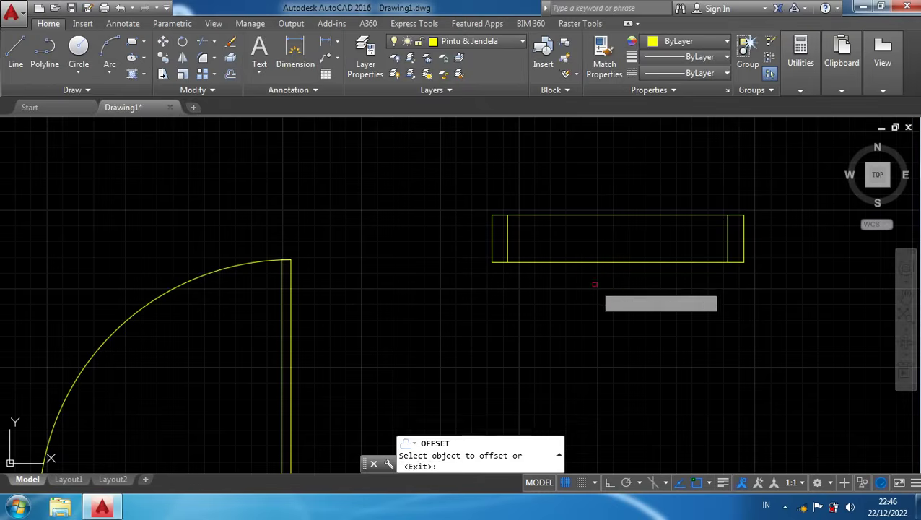
click(602, 215)
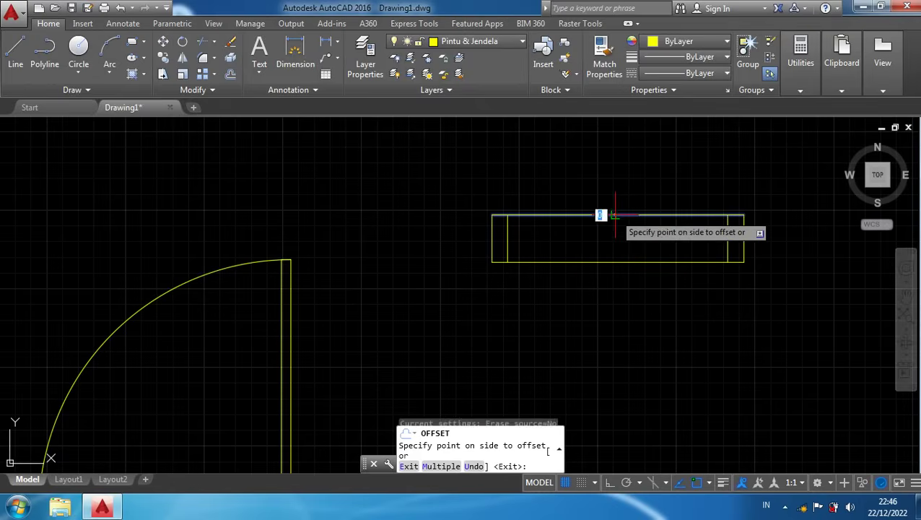
click(603, 253)
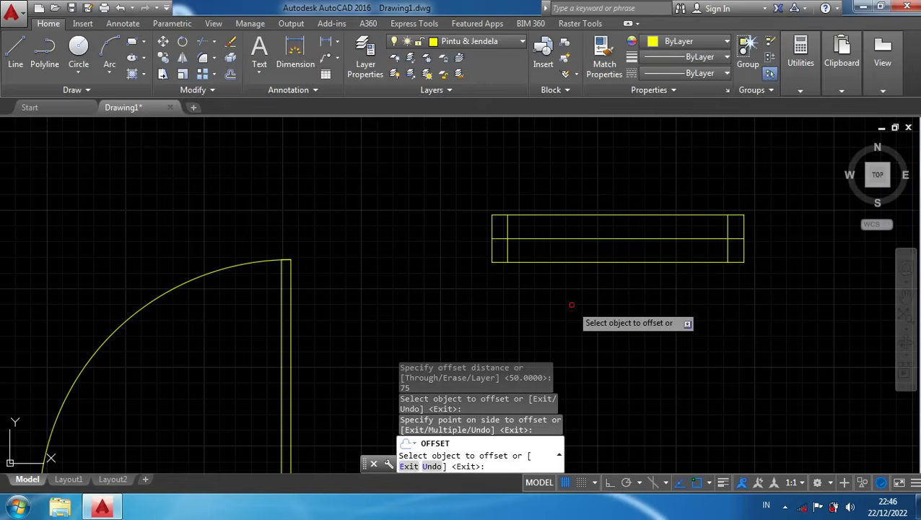
key(Escape)
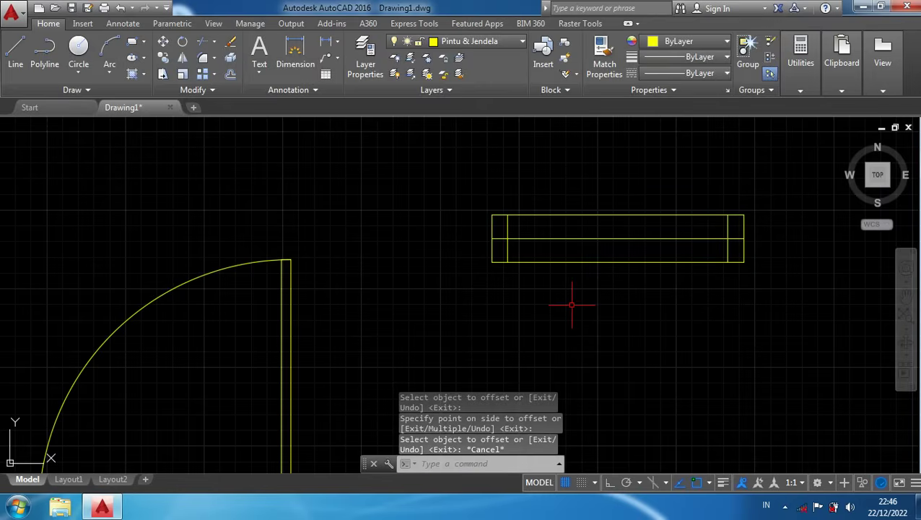
Trim both ends of the window symbol's centre line back to the inner jamb lines, using all objects as cutting edges
text(TR)
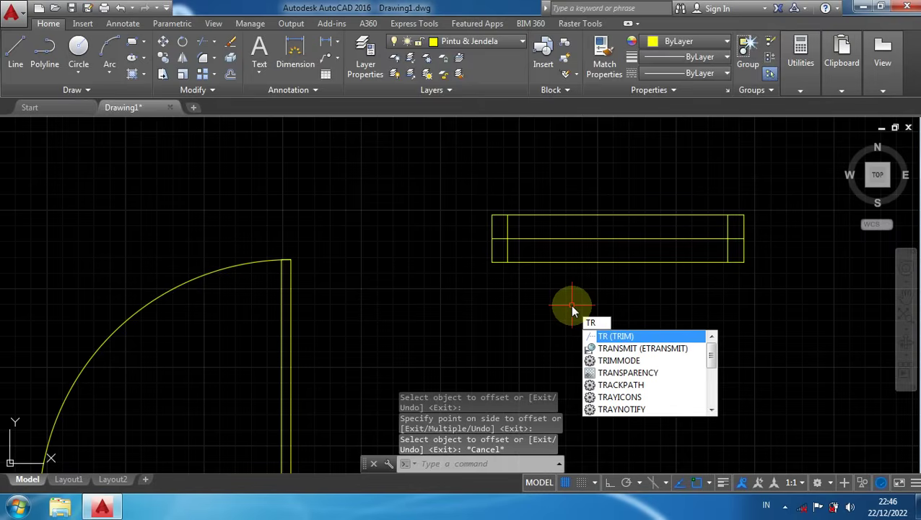
key(Return)
key(Return)
scroll(497, 244, up, 2)
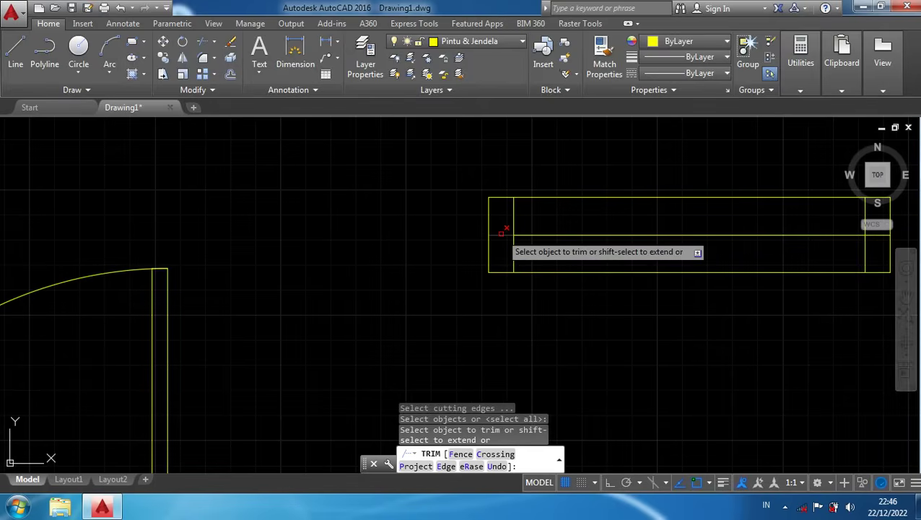
click(501, 233)
middle_drag(693, 264, 556, 289)
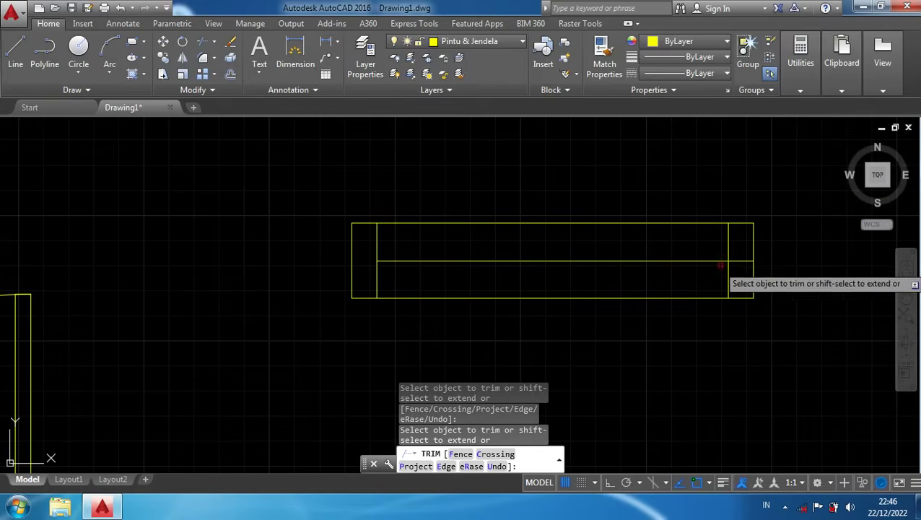
click(743, 260)
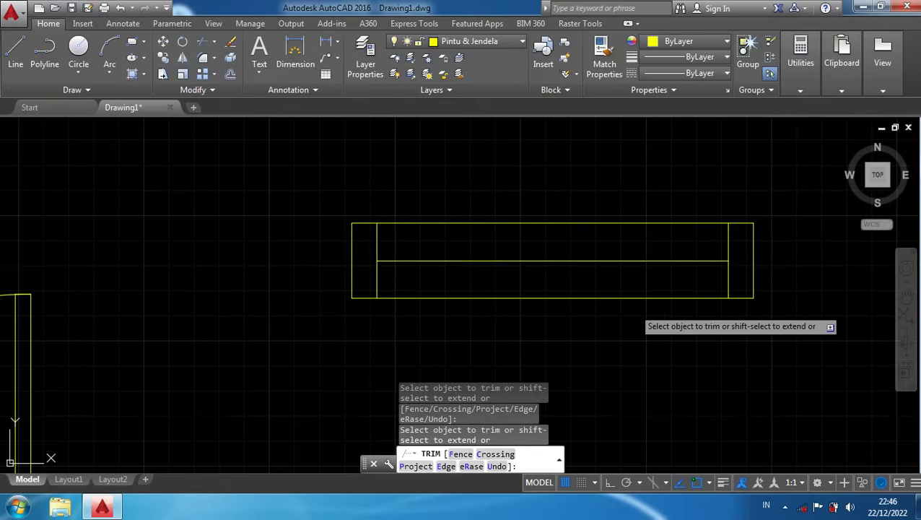
Copy the whole window symbol twice, placing one copy directly below it and another to the right of that copy
scroll(635, 318, down, 4)
click(733, 336)
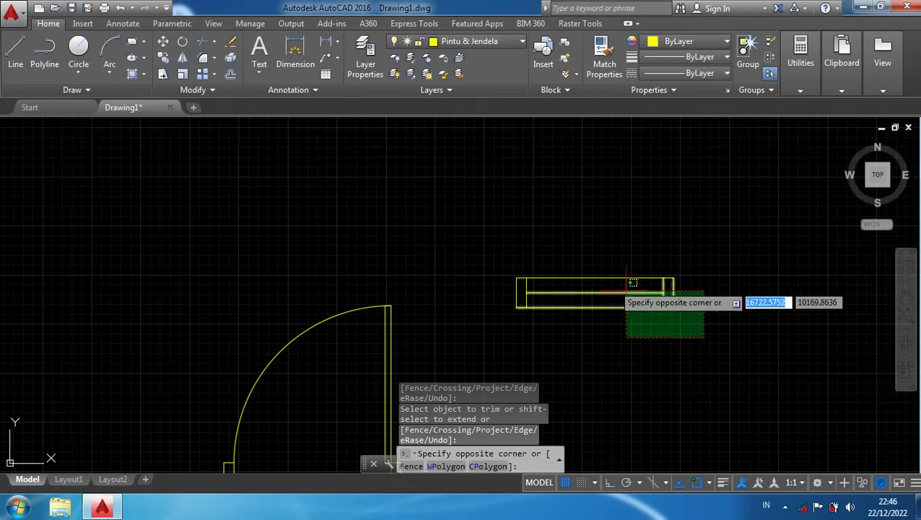
click(491, 251)
text(co)
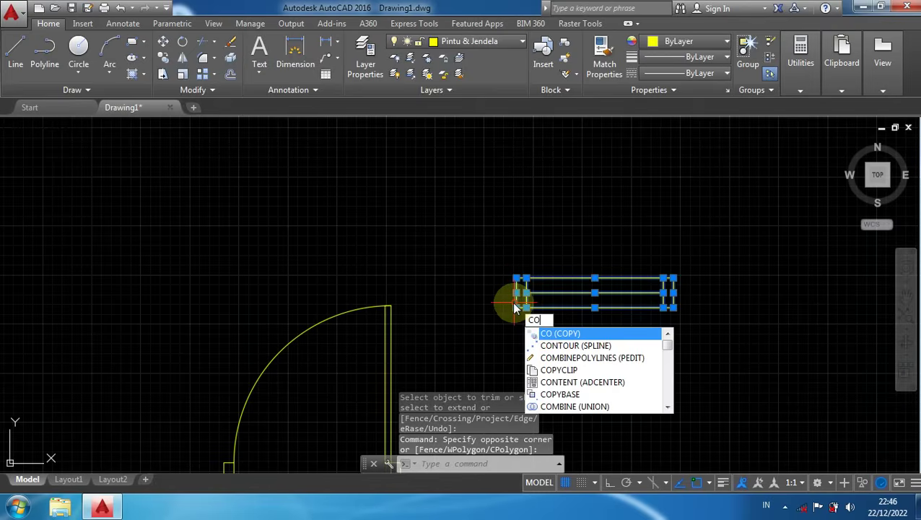
key(Return)
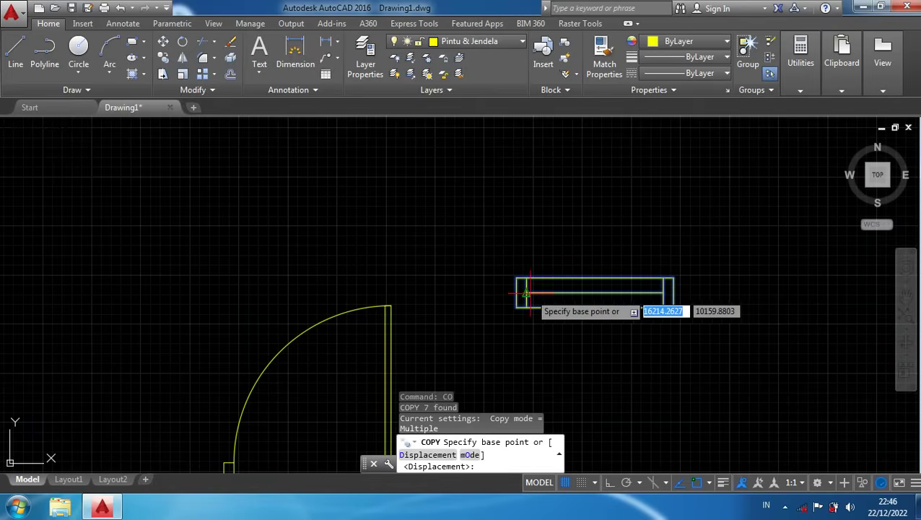
click(525, 292)
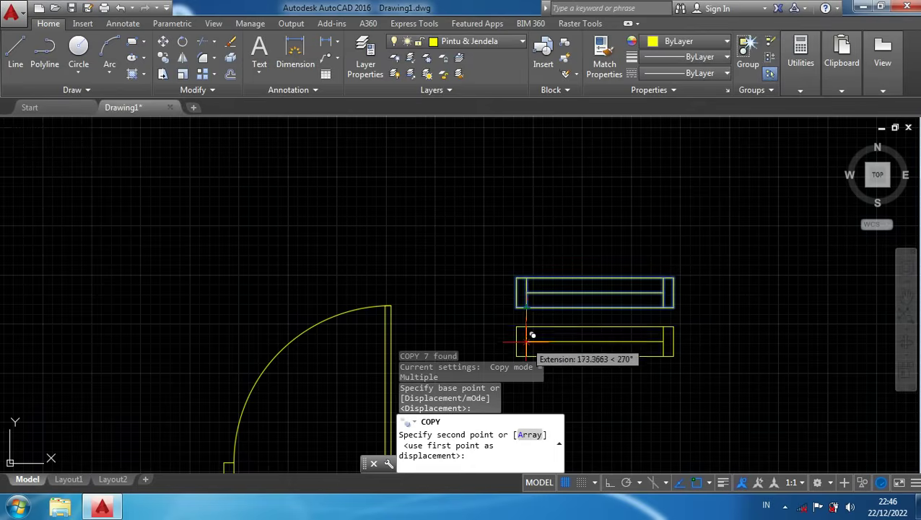
click(526, 347)
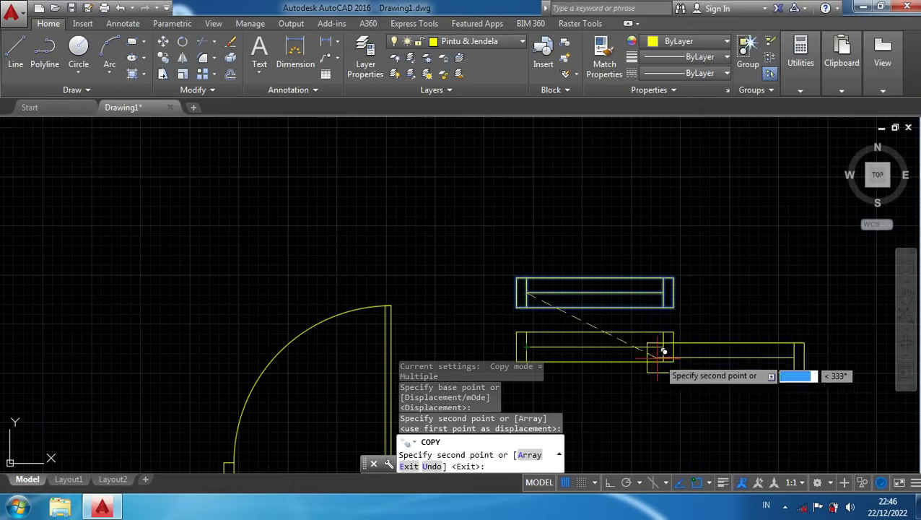
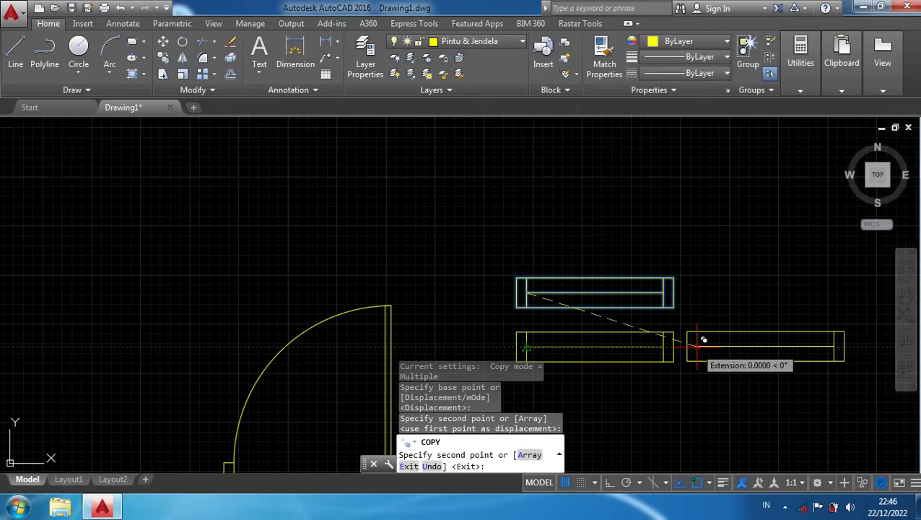
click(697, 347)
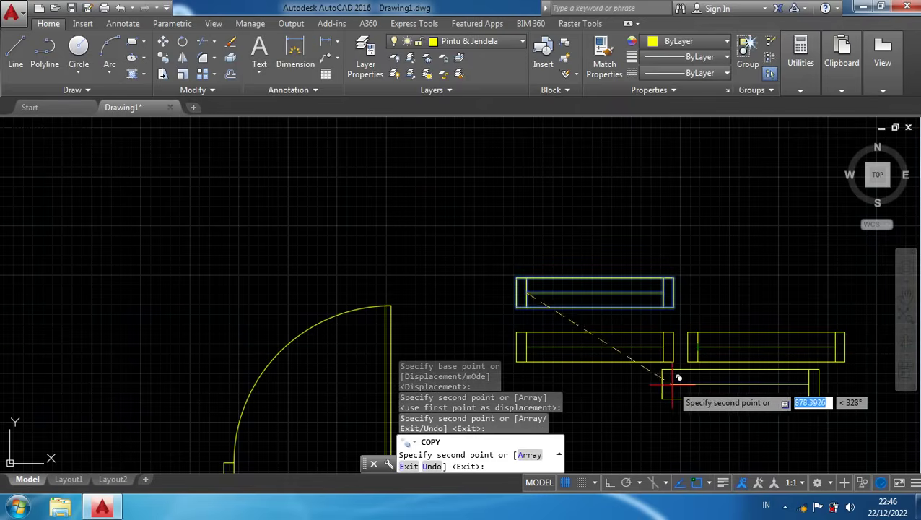
key(Return)
Trim the short horizontal frame edges where the two lower copies face each other, and erase the right copy's detached left end line
scroll(688, 352, up, 3)
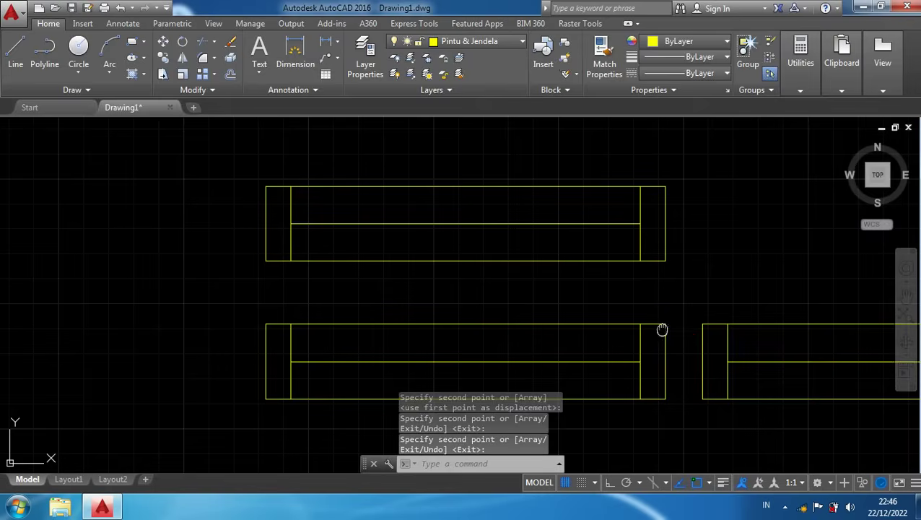
scroll(660, 329, up, 1)
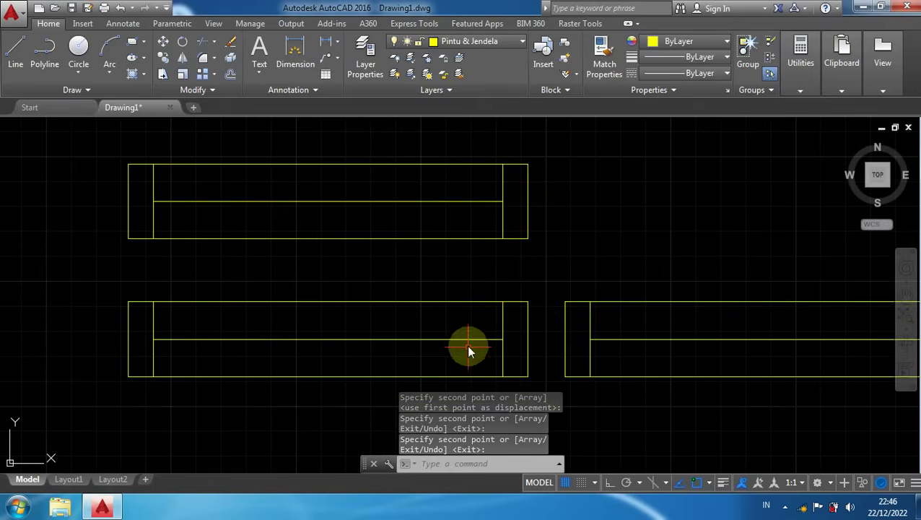
text(tr)
key(Return)
key(Return)
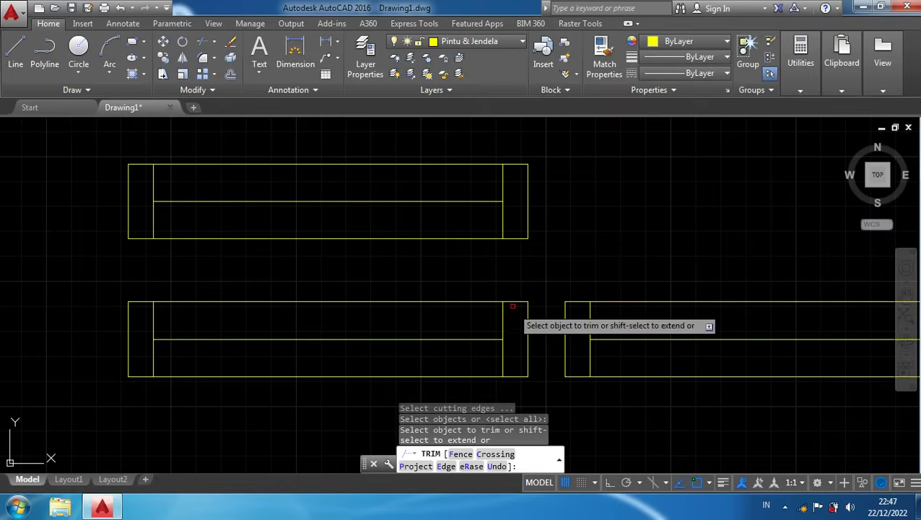
click(513, 302)
click(521, 376)
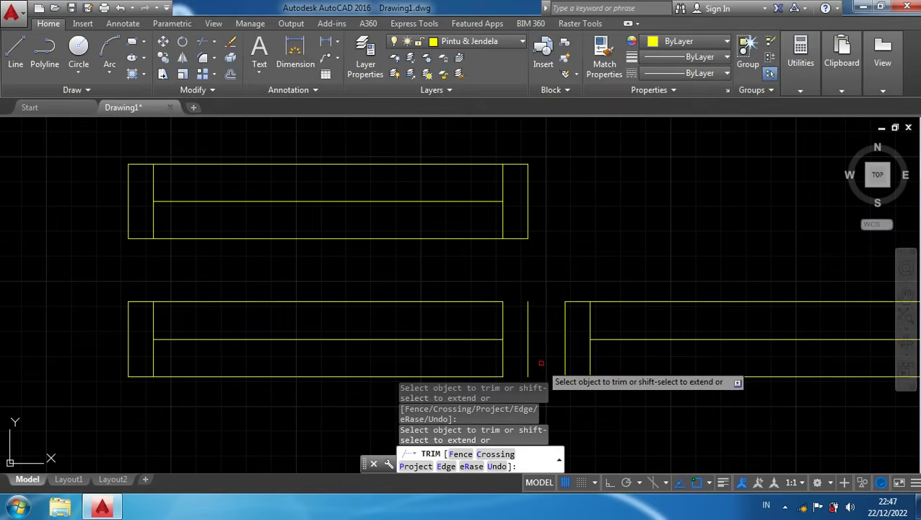
click(577, 302)
click(579, 375)
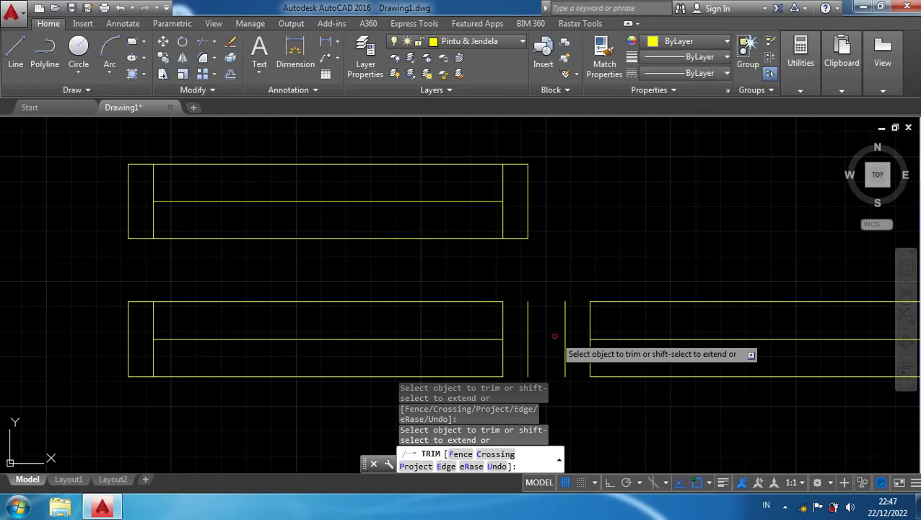
key(Escape)
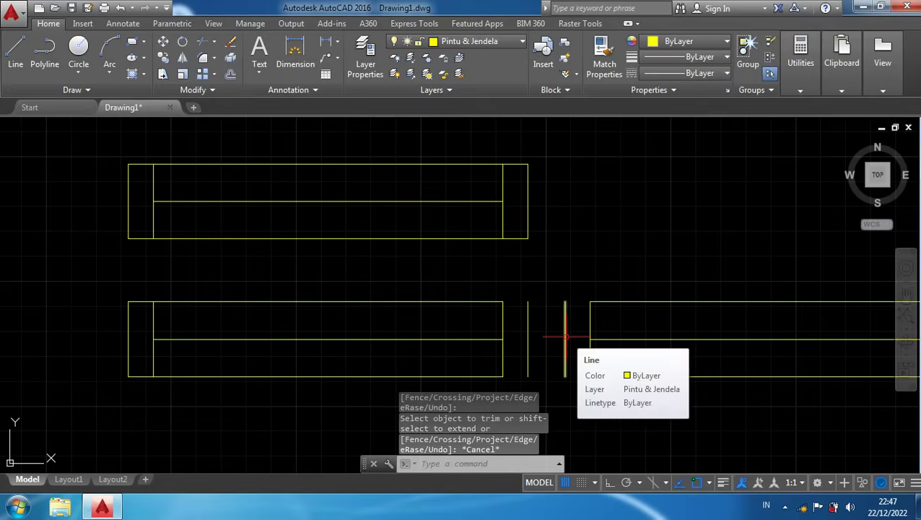
click(566, 338)
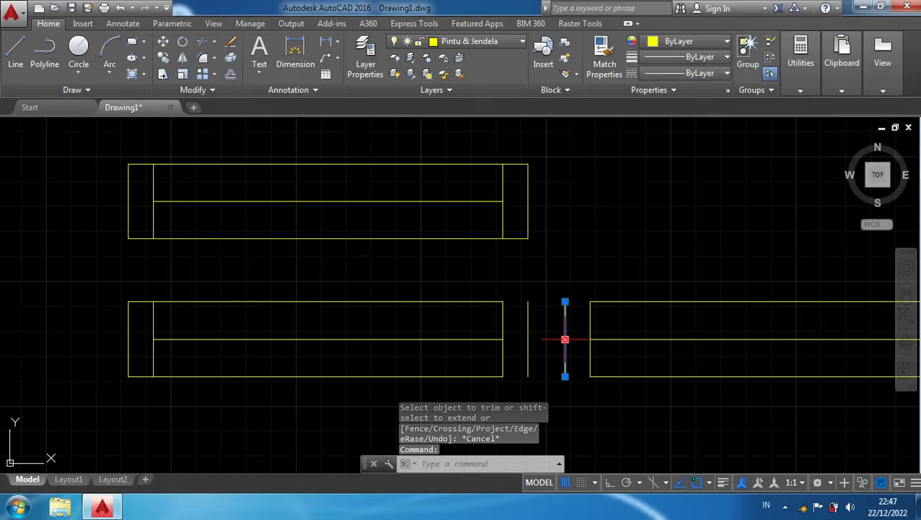
key(Delete)
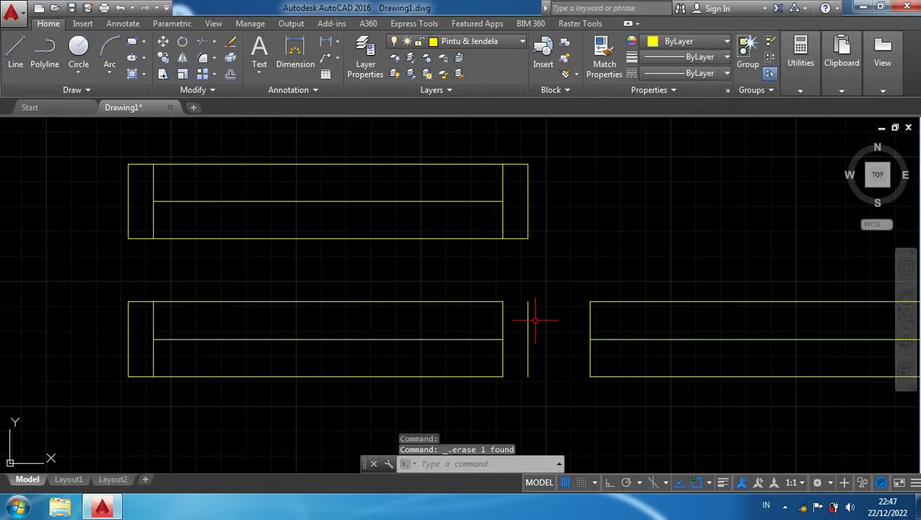
Draw two 50-long lines closing the top and bottom of the lower left copy's right frame
text(L)
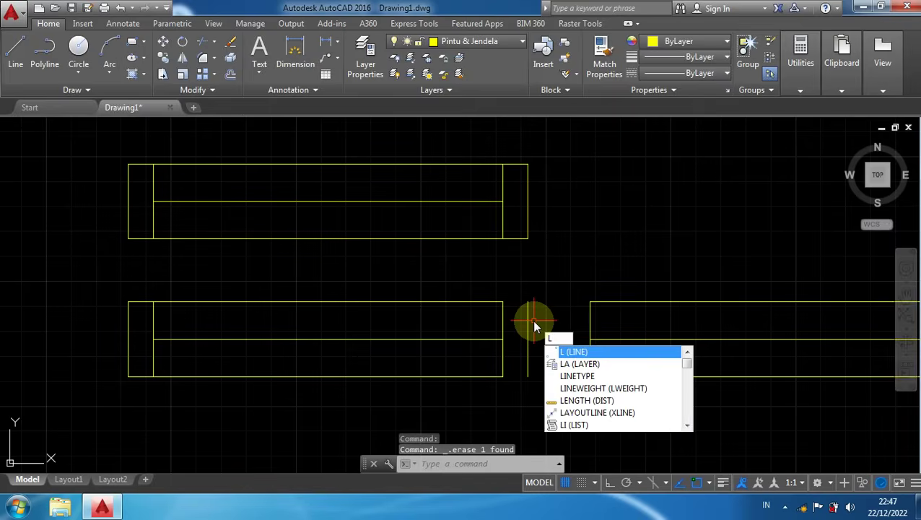
key(Return)
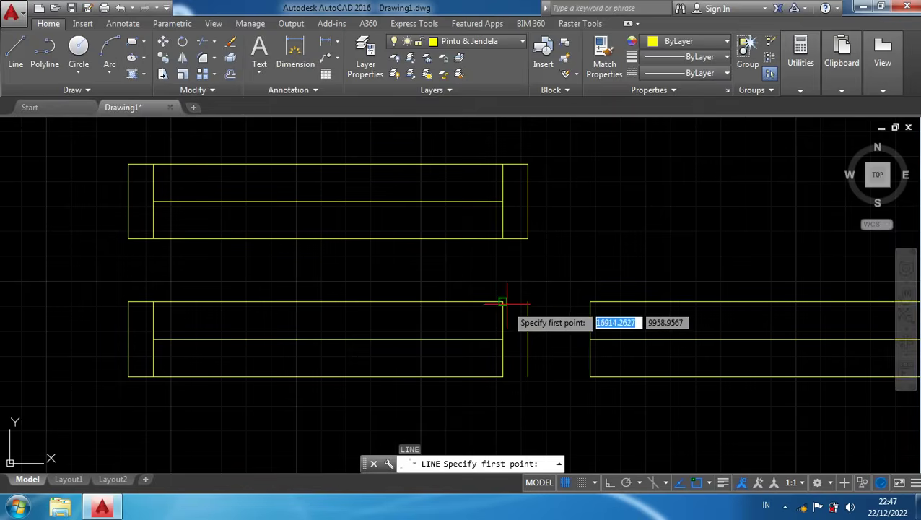
click(503, 302)
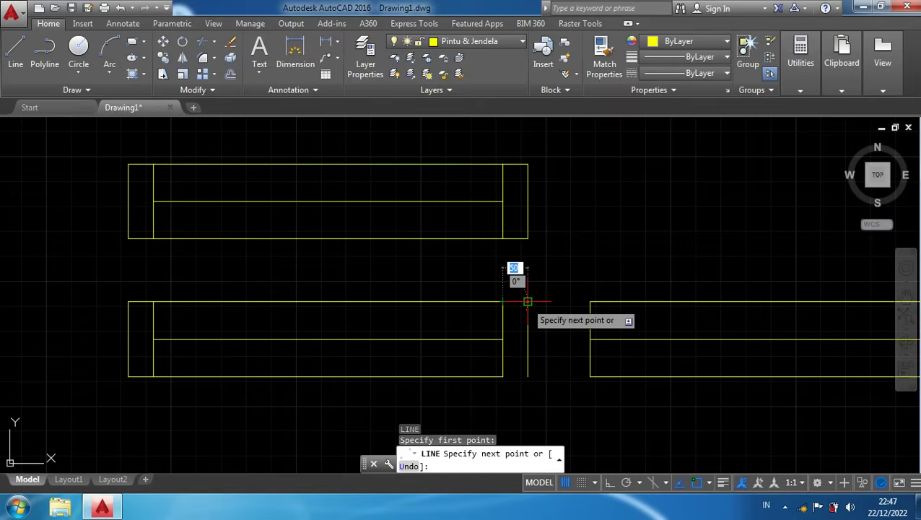
click(528, 301)
key(Return)
key(Return)
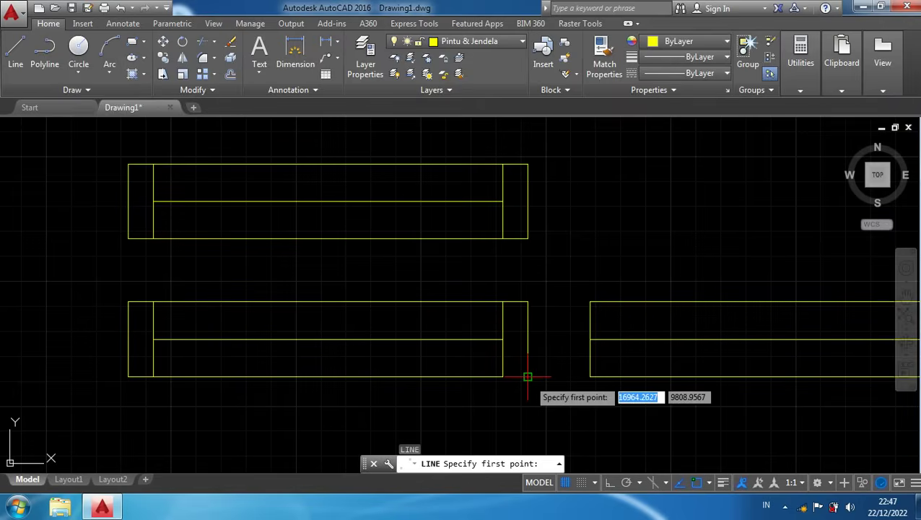
click(528, 376)
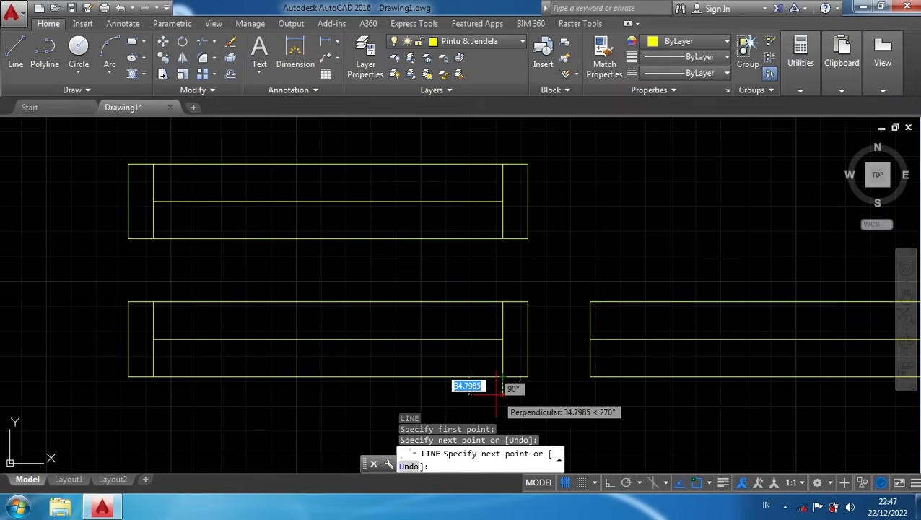
click(495, 394)
key(Return)
Examine the lower left copy's top edge by selecting its short right segment and its long line separately
scroll(514, 314, up, 2)
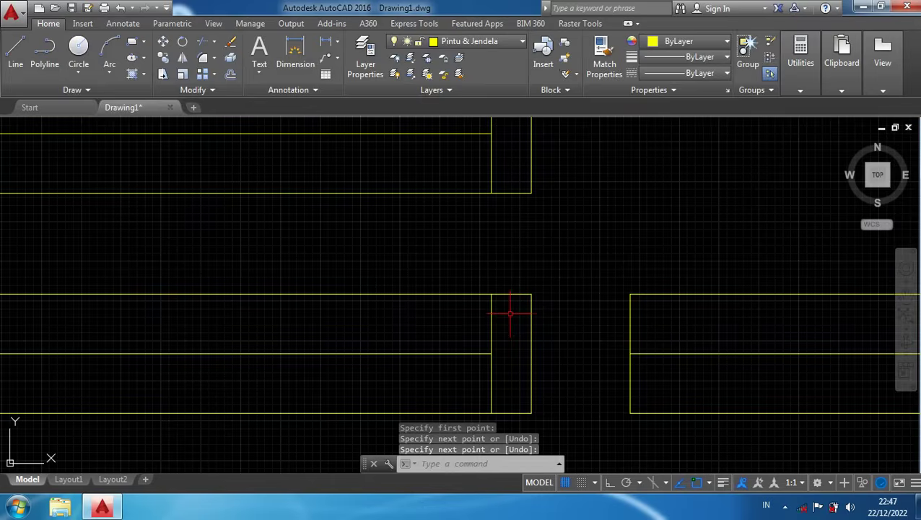
middle_drag(510, 314, 657, 327)
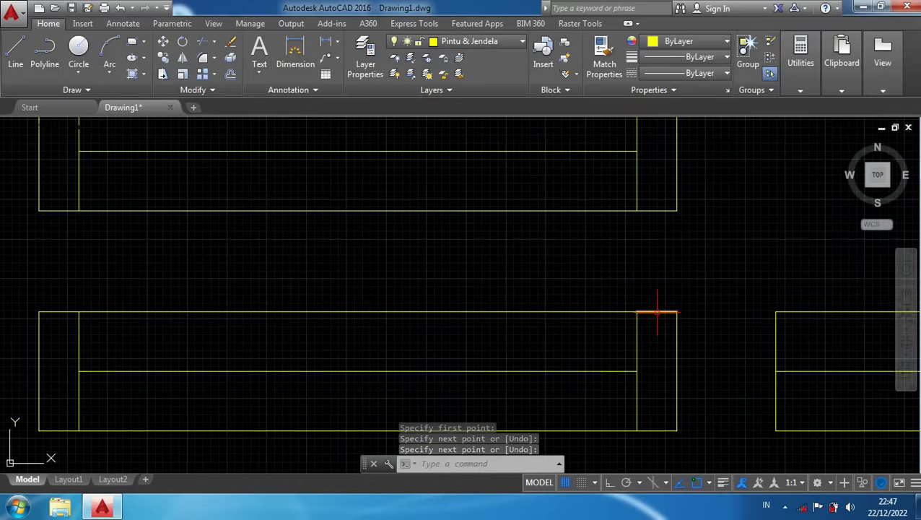
click(658, 313)
scroll(658, 313, up, 4)
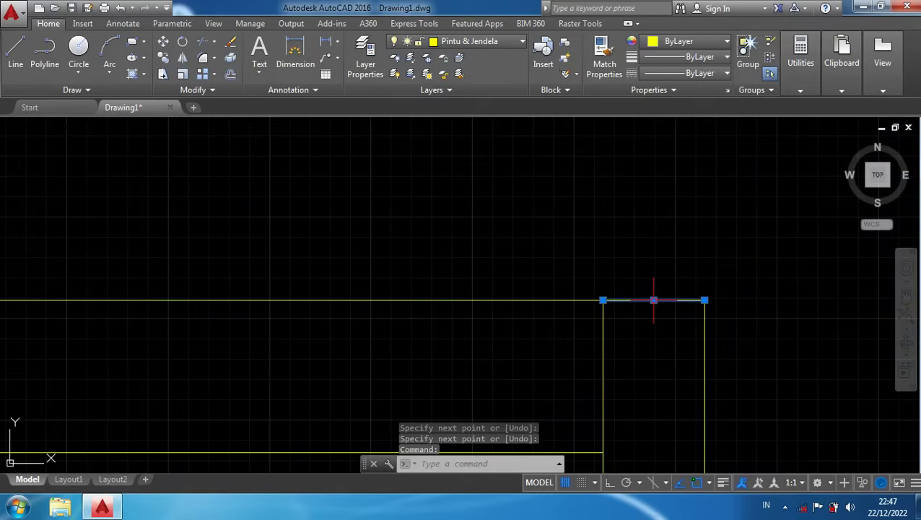
scroll(651, 314, down, 4)
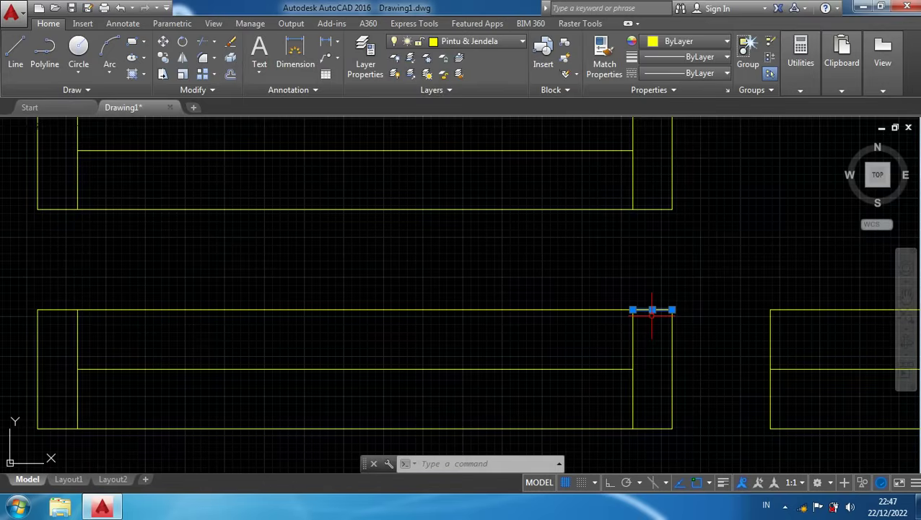
middle_drag(495, 281, 668, 279)
key(Escape)
click(225, 308)
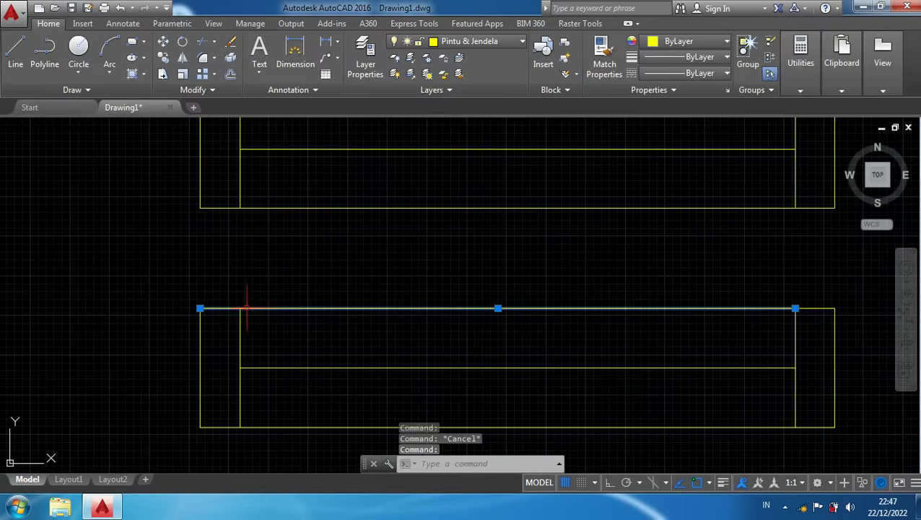
Move the lower right window copy by its left edge's midpoint onto the midpoint of the lower left copy's right end line
key(Escape)
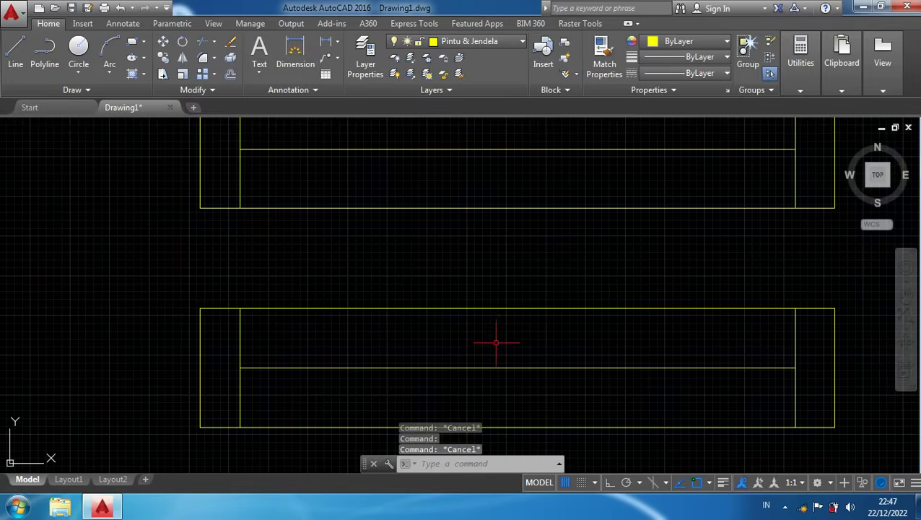
scroll(505, 338, down, 4)
middle_drag(596, 341, 493, 314)
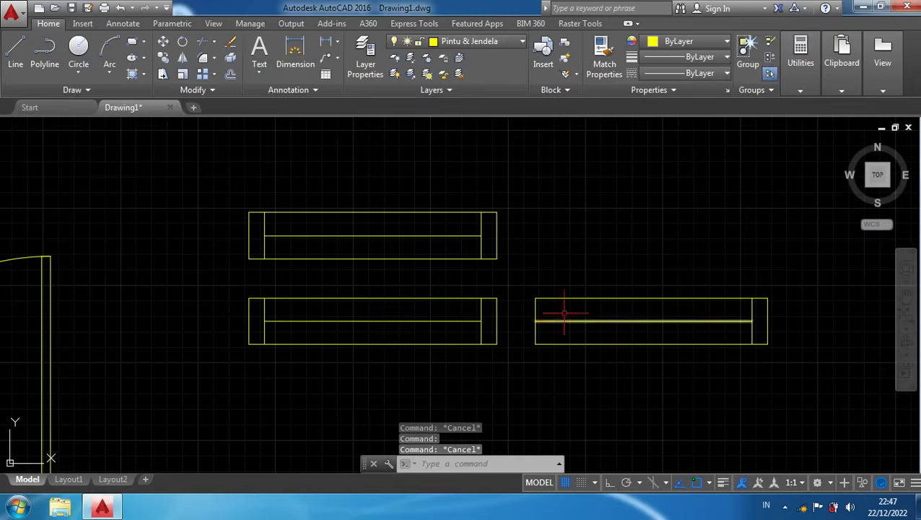
click(789, 364)
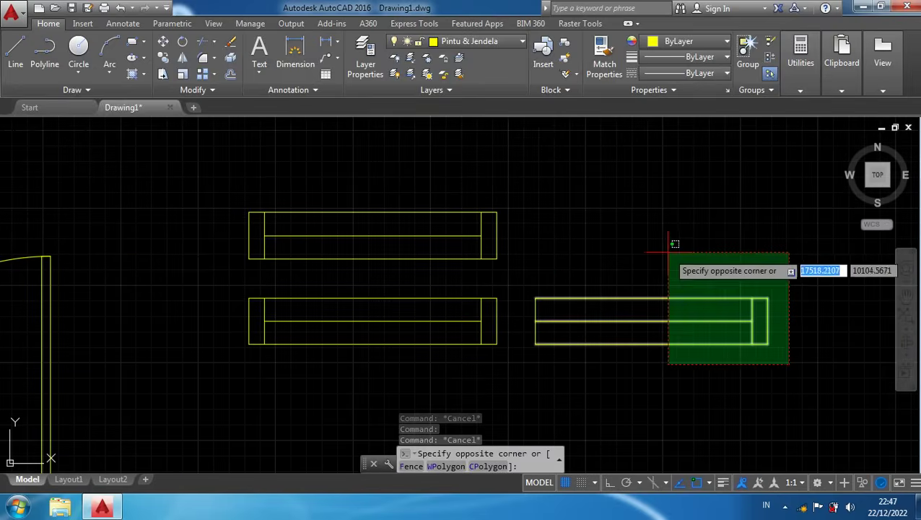
click(521, 256)
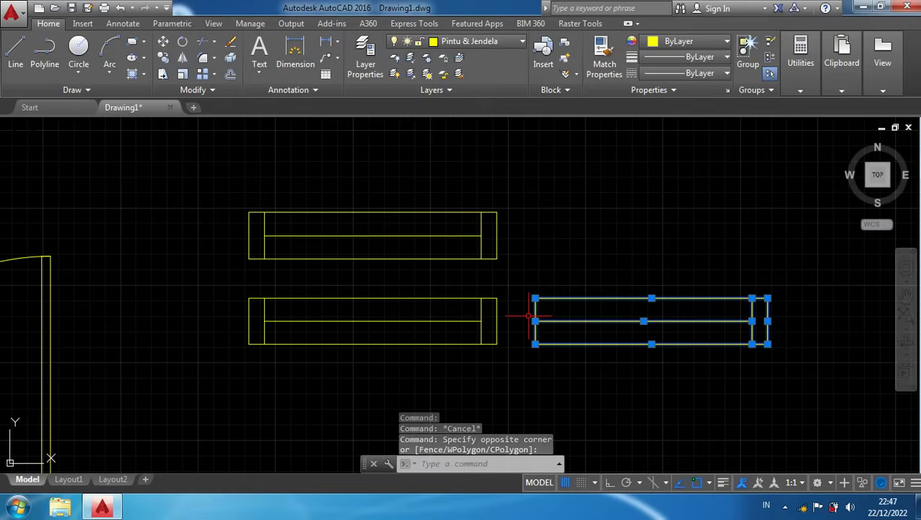
text(m)
key(Return)
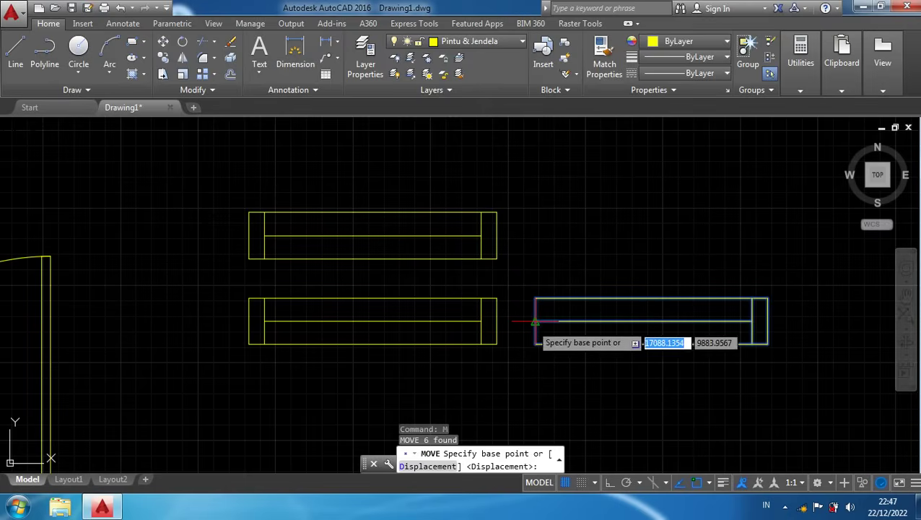
click(535, 322)
scroll(526, 313, up, 5)
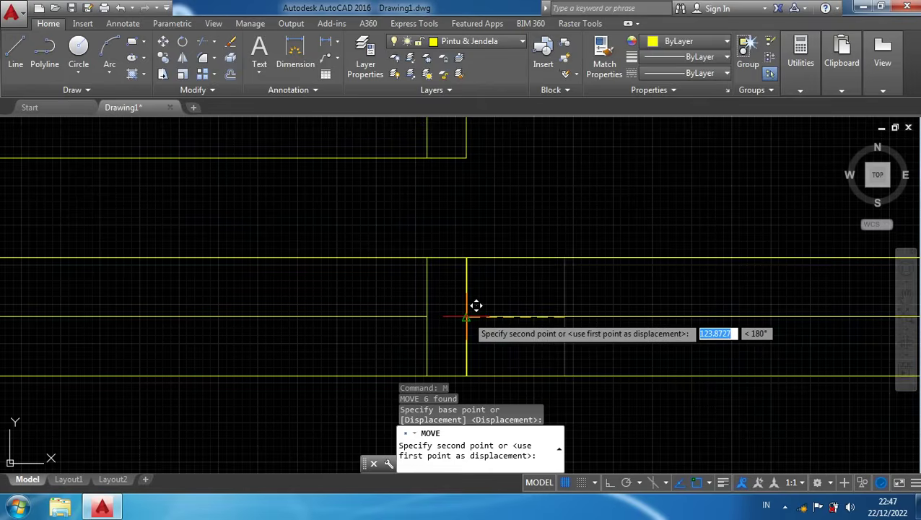
click(476, 307)
scroll(505, 339, down, 6)
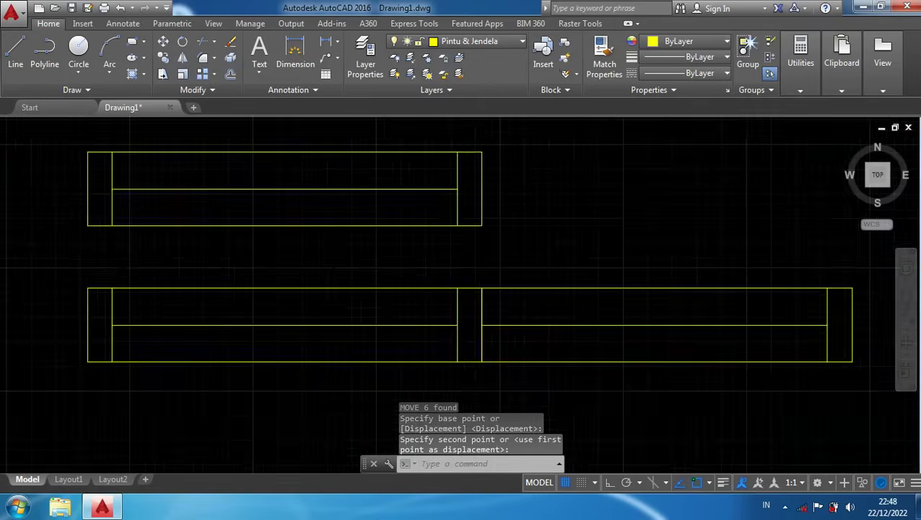
scroll(512, 345, down, 2)
middle_drag(524, 304, 548, 241)
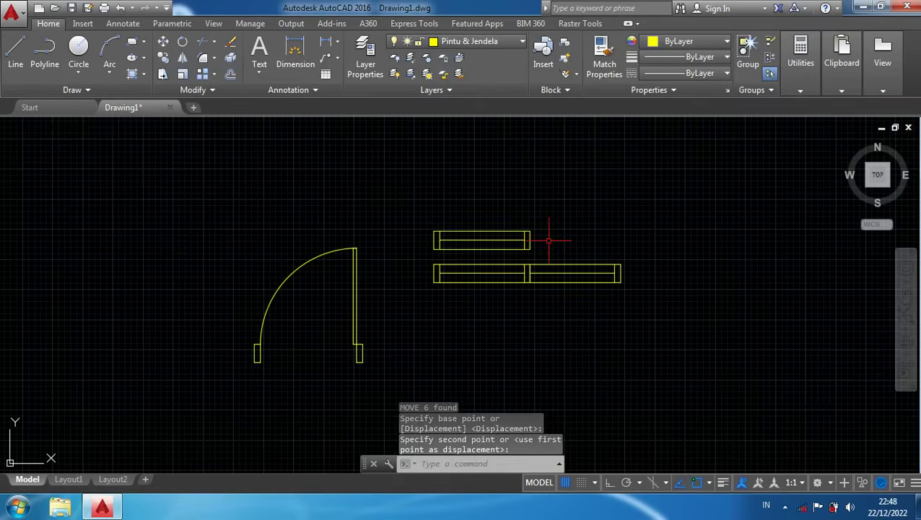
Examine whether the symbols consist of separate objects by selecting two lines of the upper window, the door leaf and the swing arc
scroll(546, 243, up, 2)
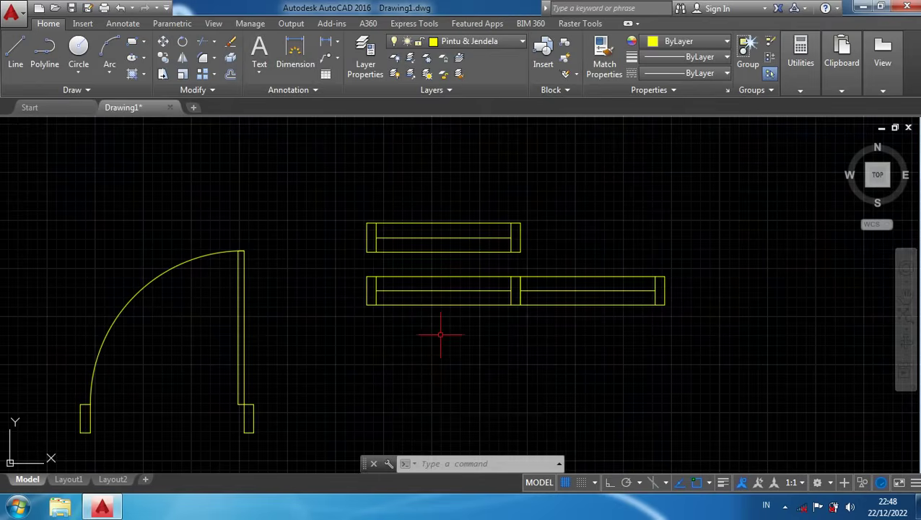
click(441, 238)
click(433, 252)
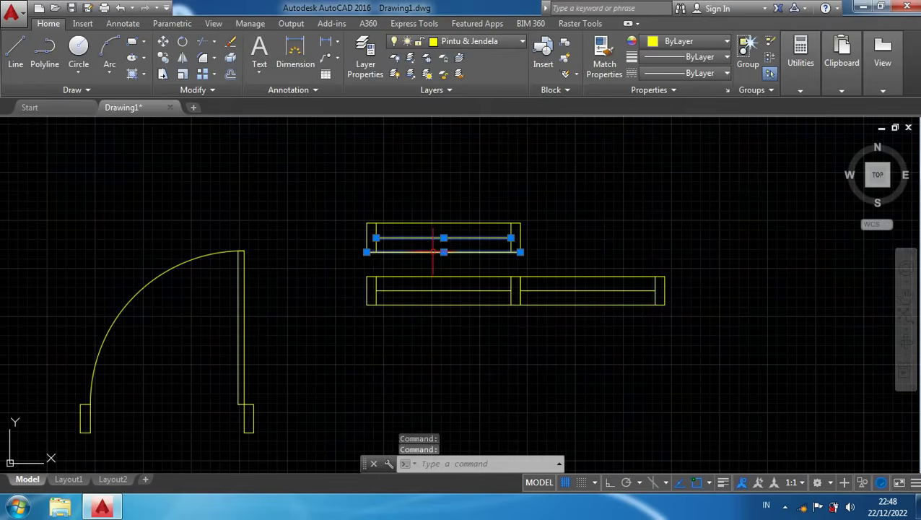
key(Escape)
click(243, 288)
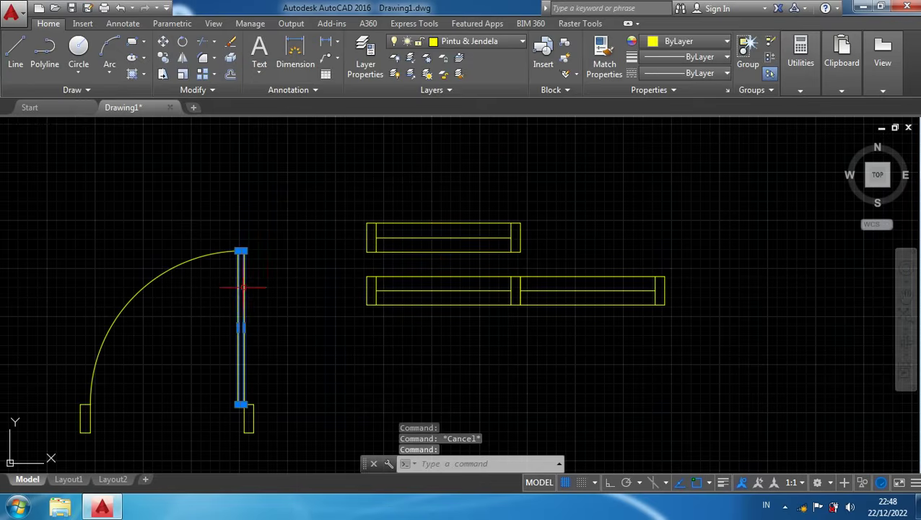
key(Escape)
click(195, 257)
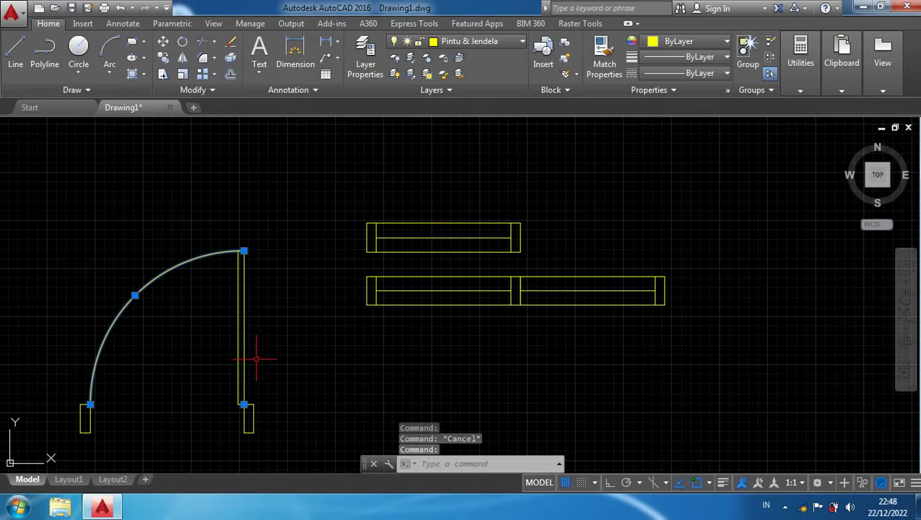
key(Escape)
scroll(372, 333, down, 2)
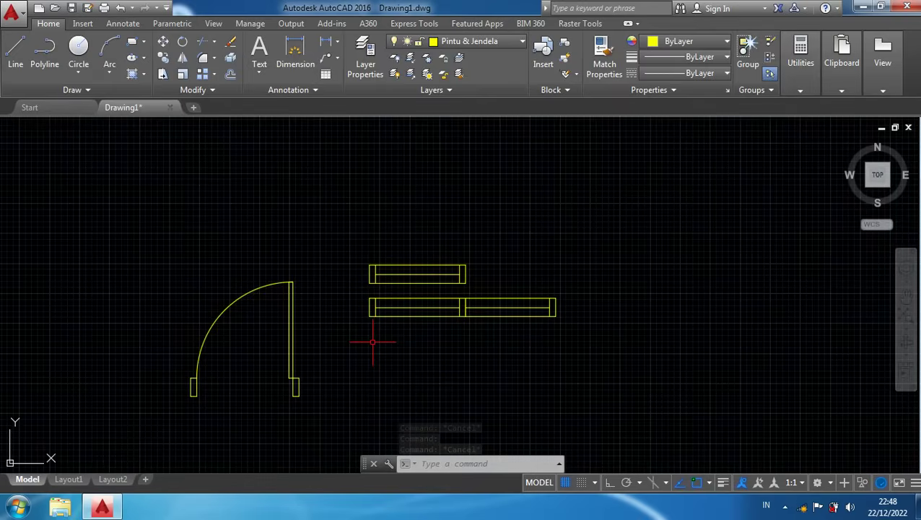
middle_drag(382, 353, 433, 311)
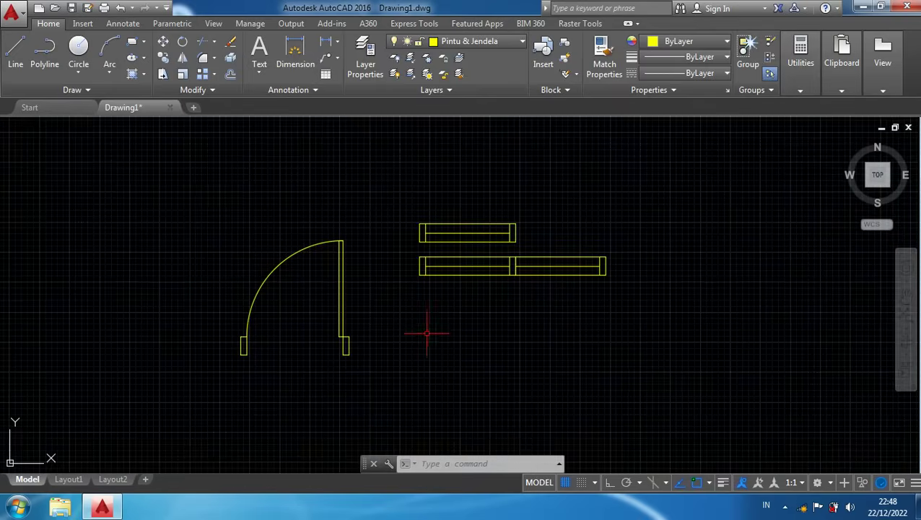
Begin a block definition named Pintu with its base point at the lower right corner of the door's right jamb
text(B)
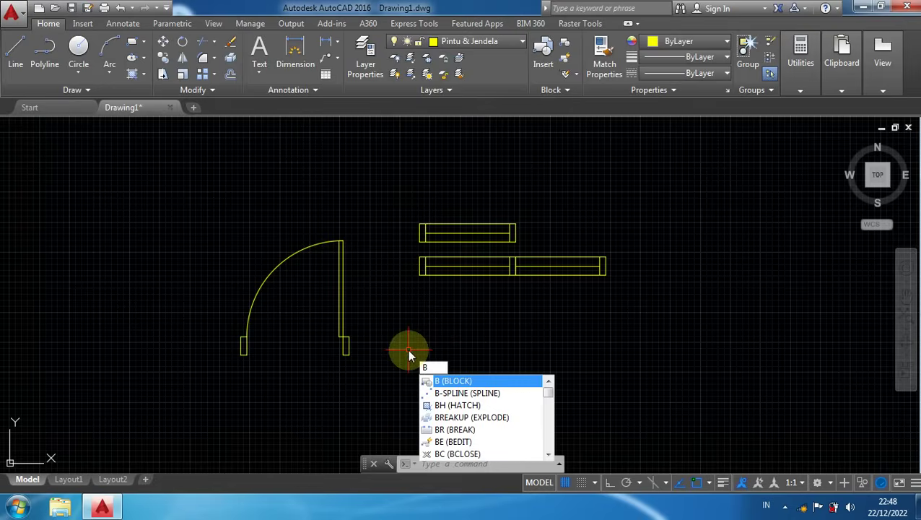
key(Return)
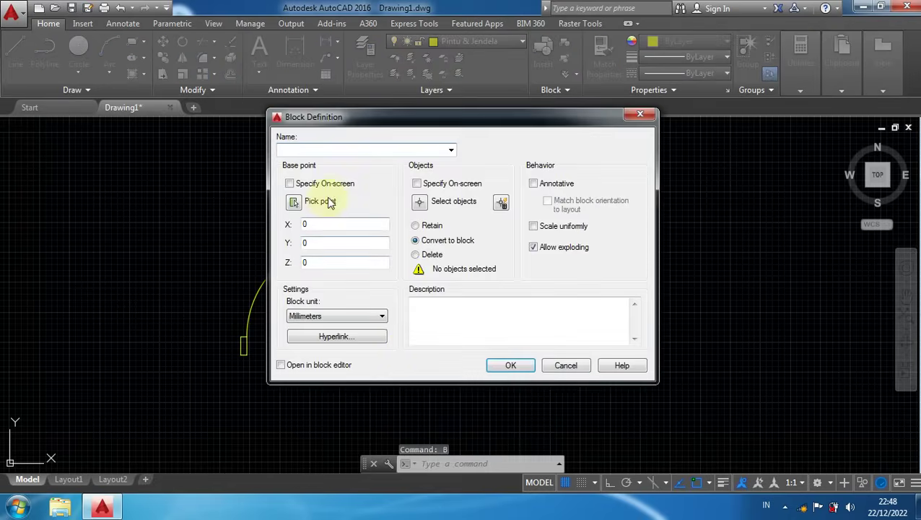
click(298, 148)
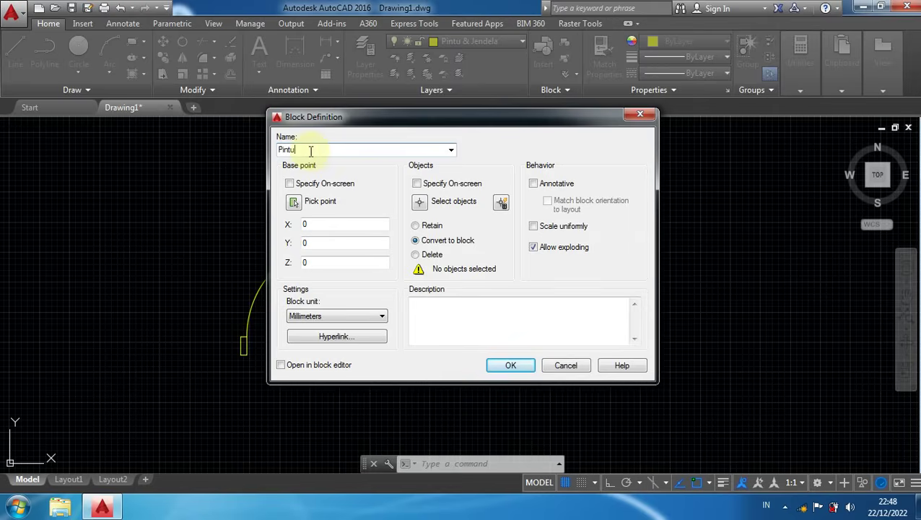
click(293, 201)
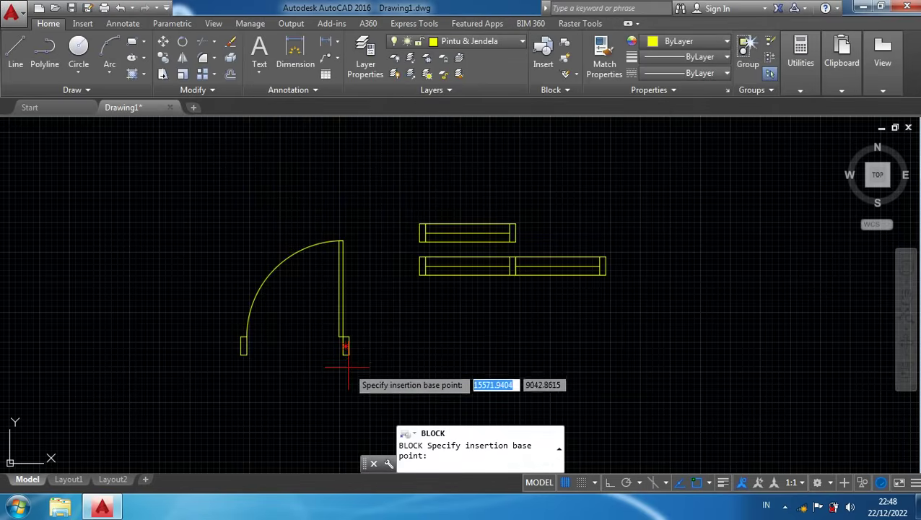
scroll(334, 345, up, 4)
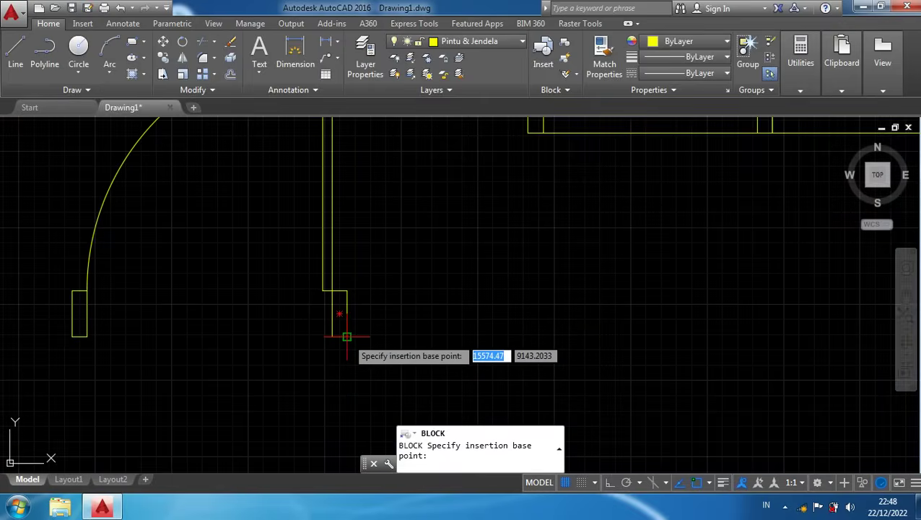
click(346, 336)
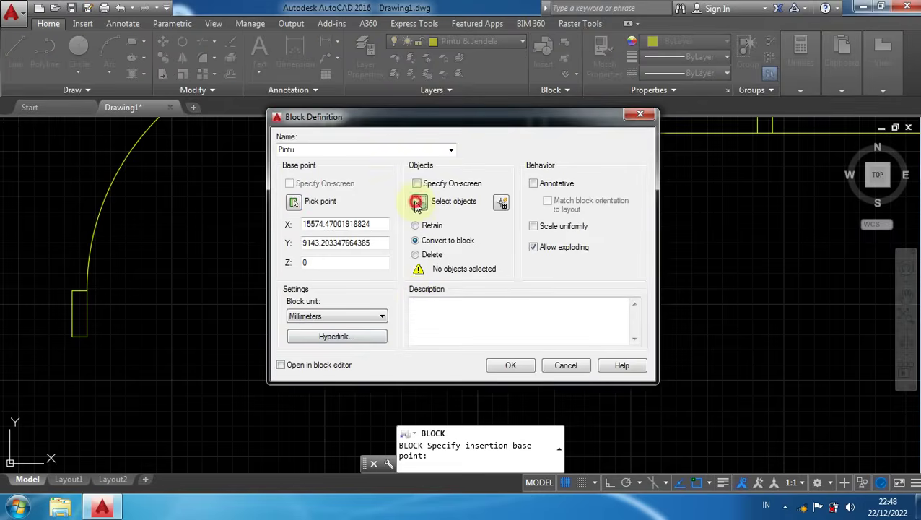
Select the whole door symbol, including both jambs, as the block's objects and create the Pintu block
click(417, 202)
scroll(405, 311, down, 4)
click(416, 318)
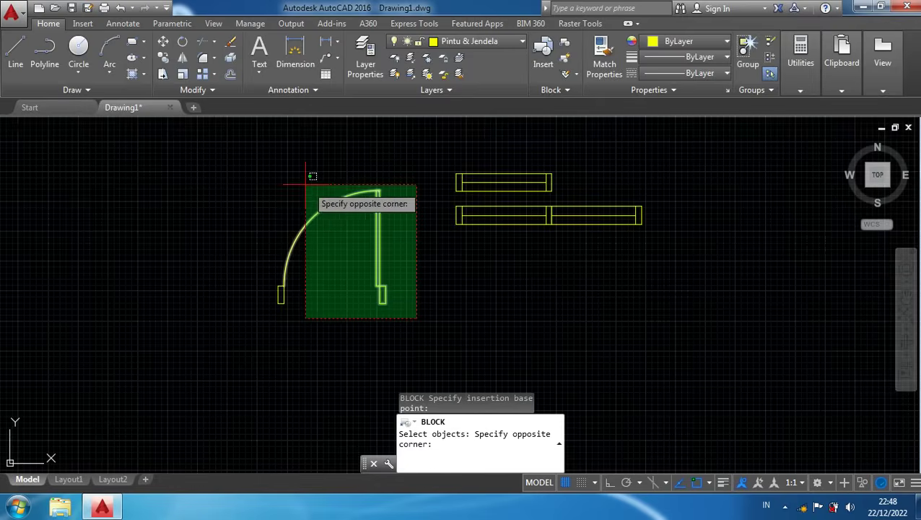
click(247, 156)
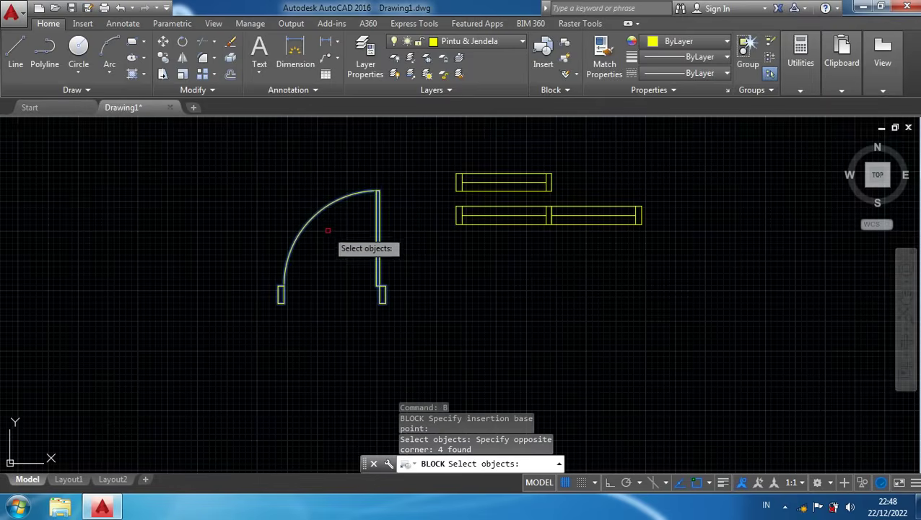
key(Return)
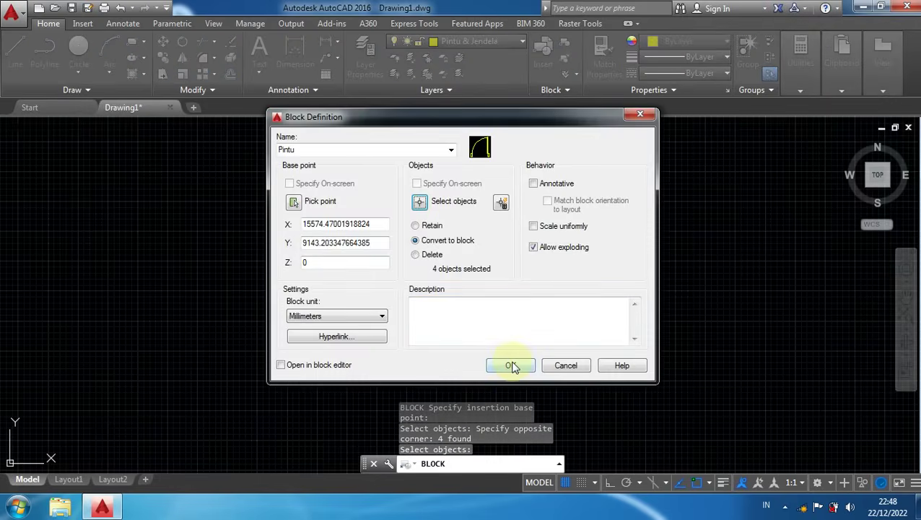
click(510, 366)
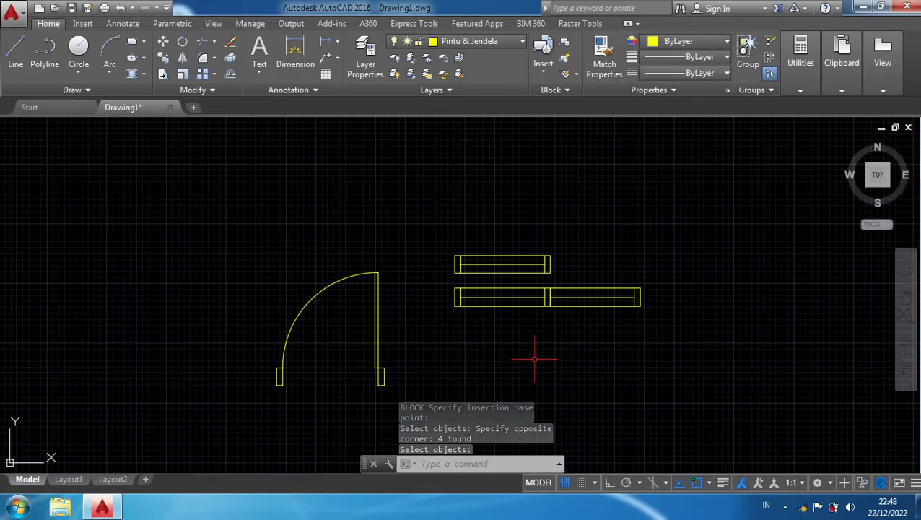
Create a block named Jendela 1 without picking a base point or selecting any objects
text(b)
key(Return)
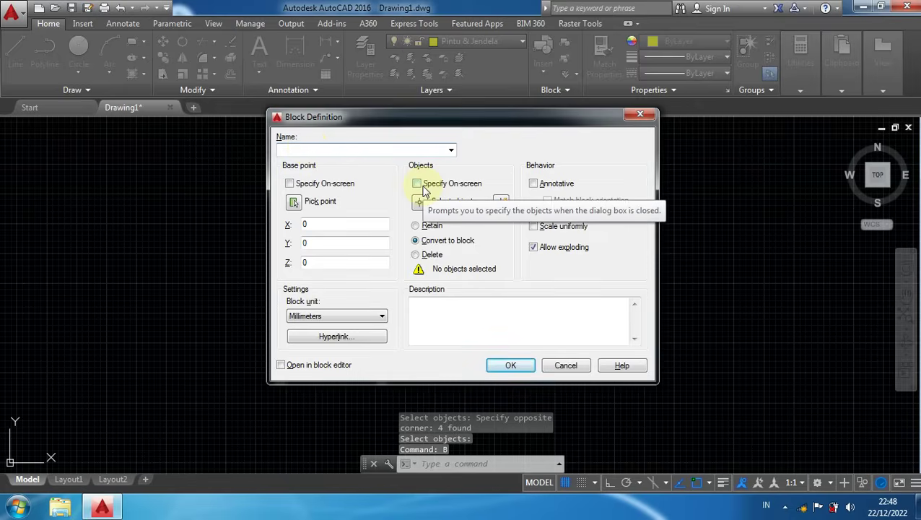
text(Jendela 1)
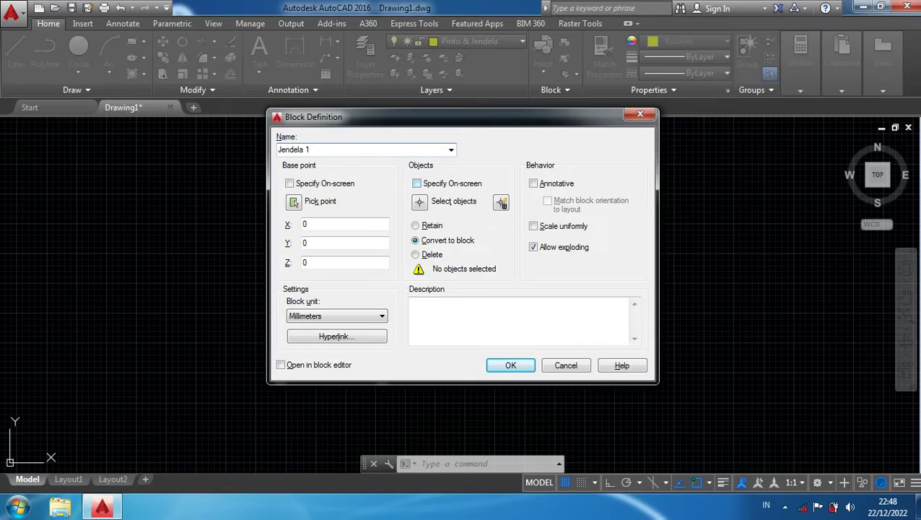
click(511, 366)
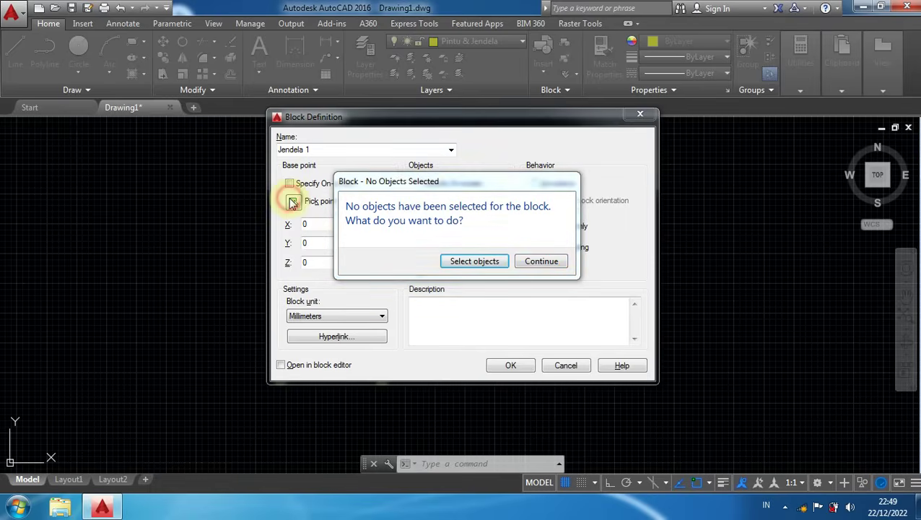
click(539, 262)
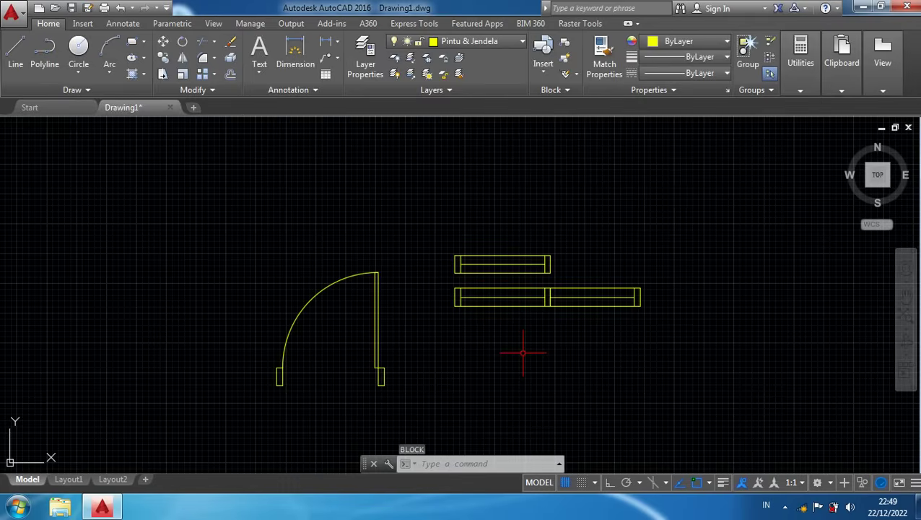
Reopen the Jendela 1 block definition and set its base point at the midpoint of the single window's centre line
text(b)
key(Return)
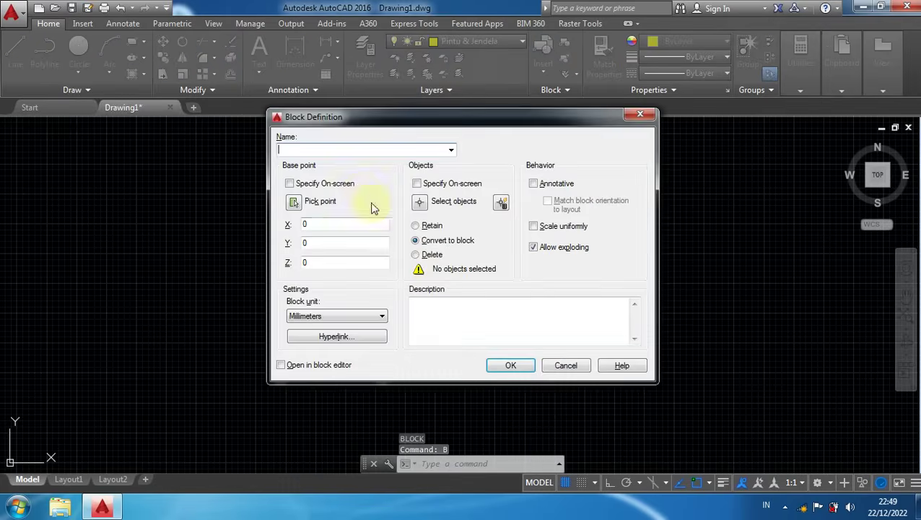
click(451, 149)
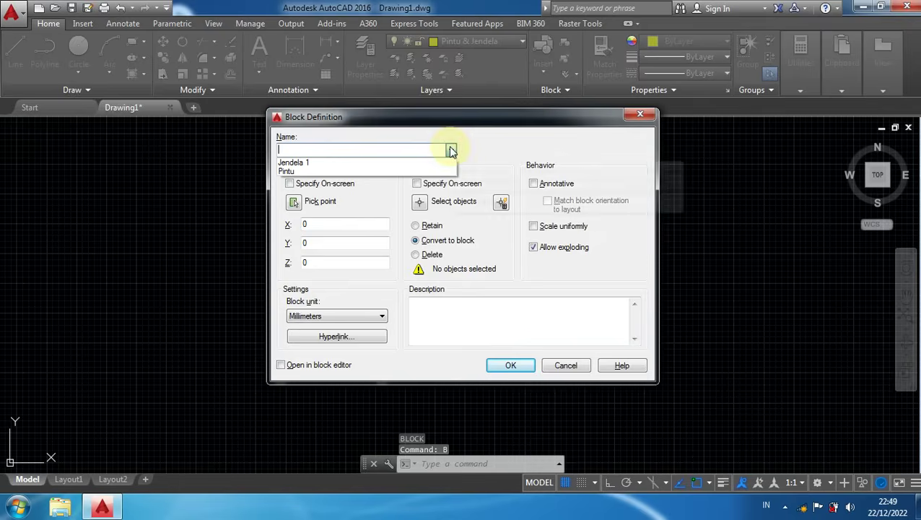
click(374, 164)
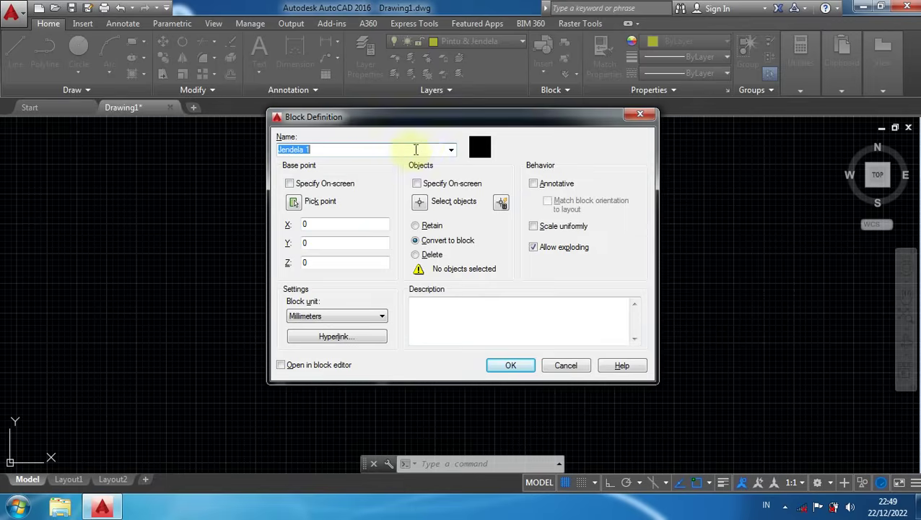
click(294, 202)
scroll(502, 273, up, 2)
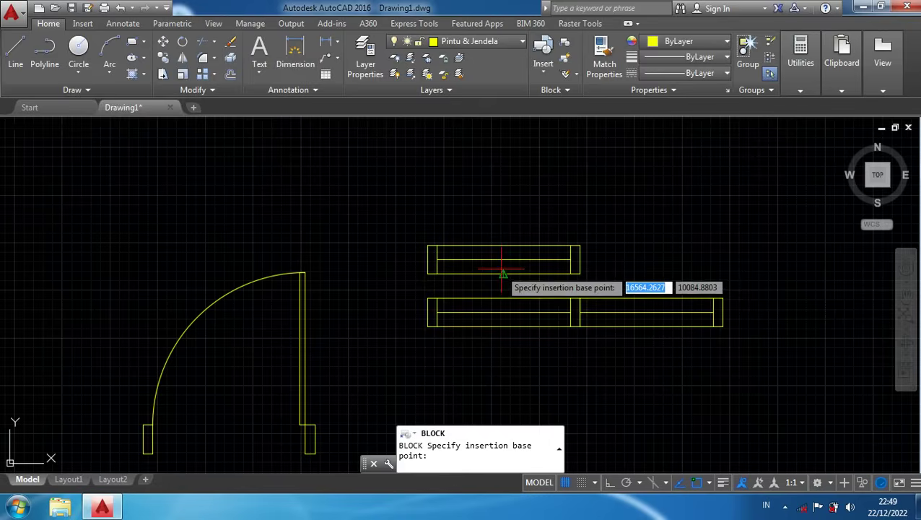
click(503, 259)
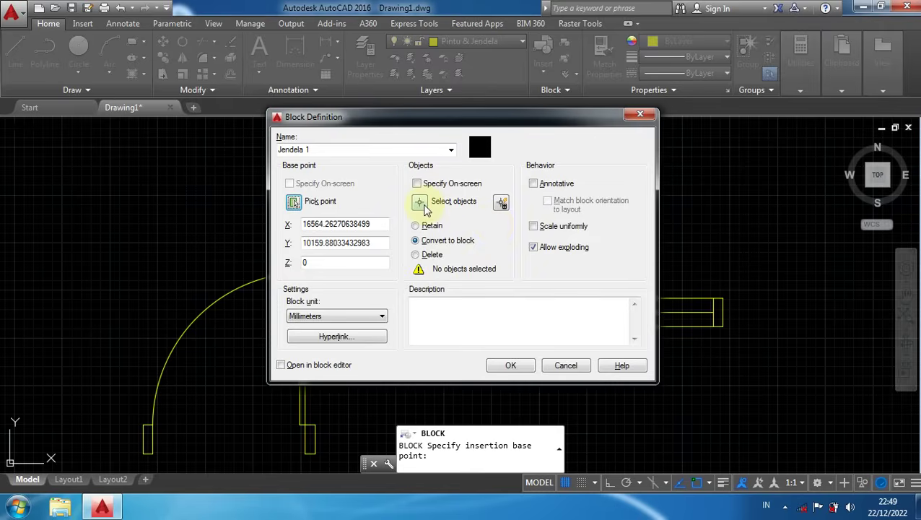
Select the whole single window as the objects of Jendela 1 and redefine the existing block
click(423, 205)
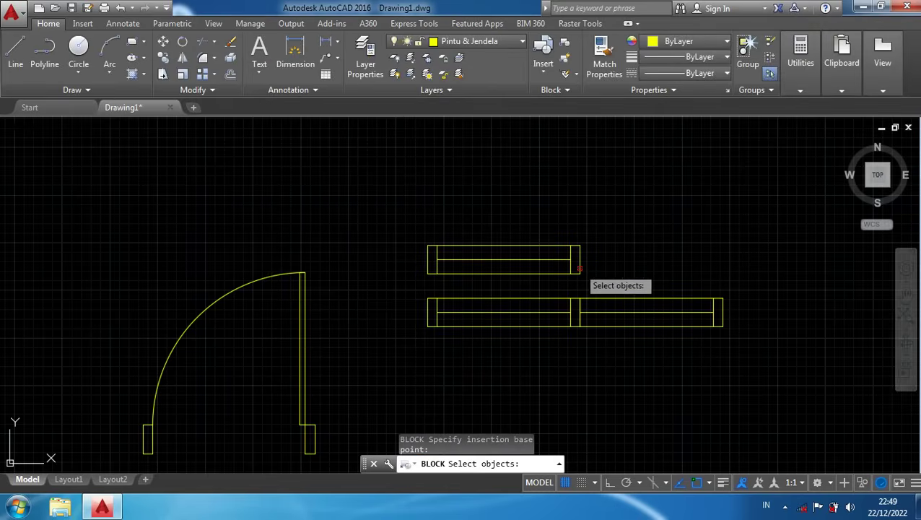
click(592, 284)
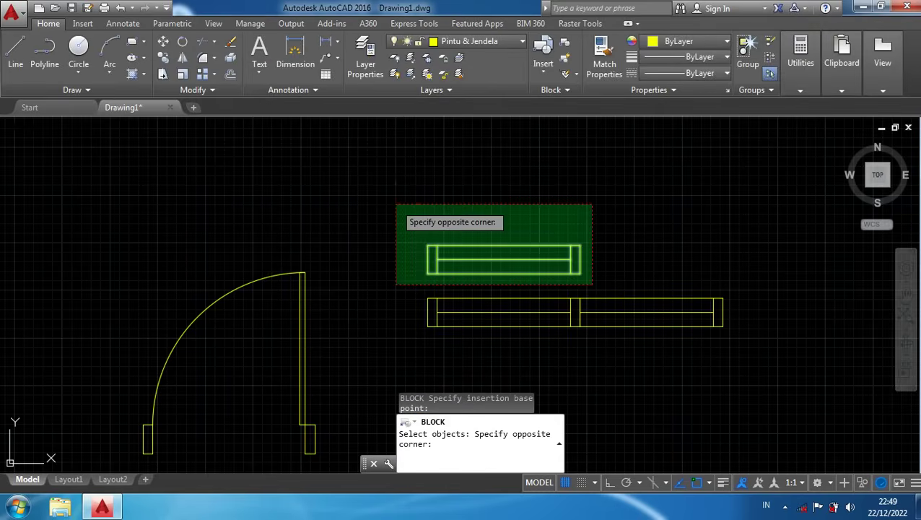
click(397, 205)
key(Return)
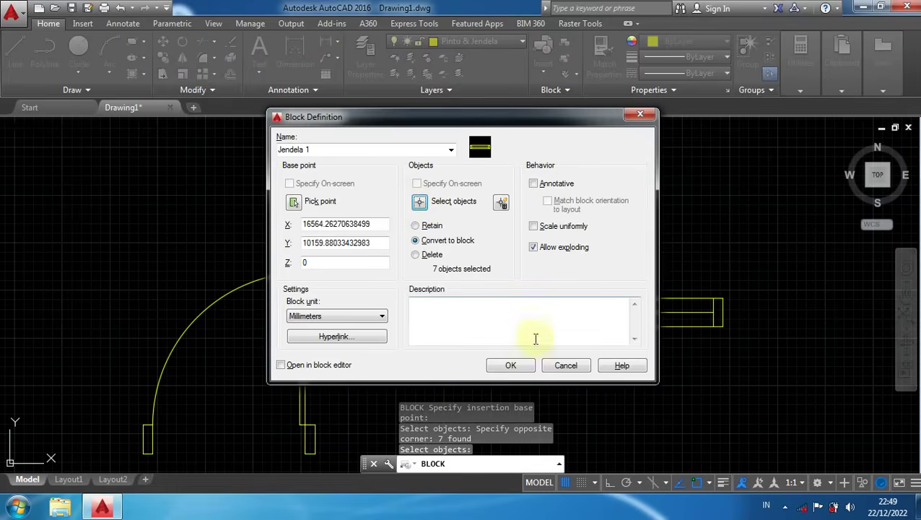
click(511, 365)
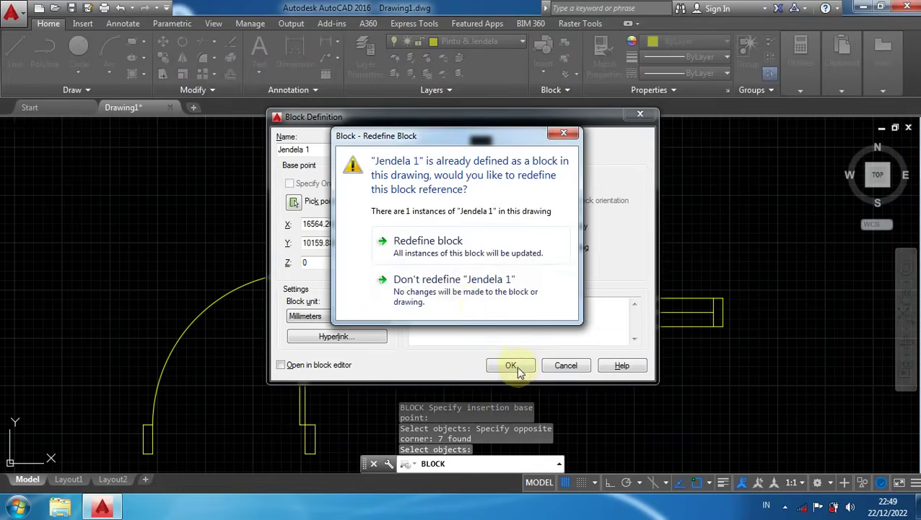
click(415, 241)
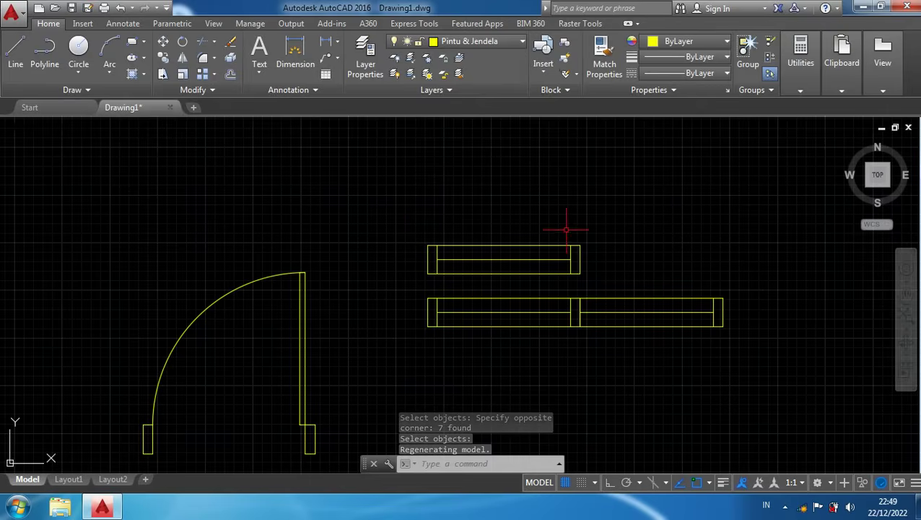
Create a block named Jendela 2 without picking a base point or selecting any objects
text(B)
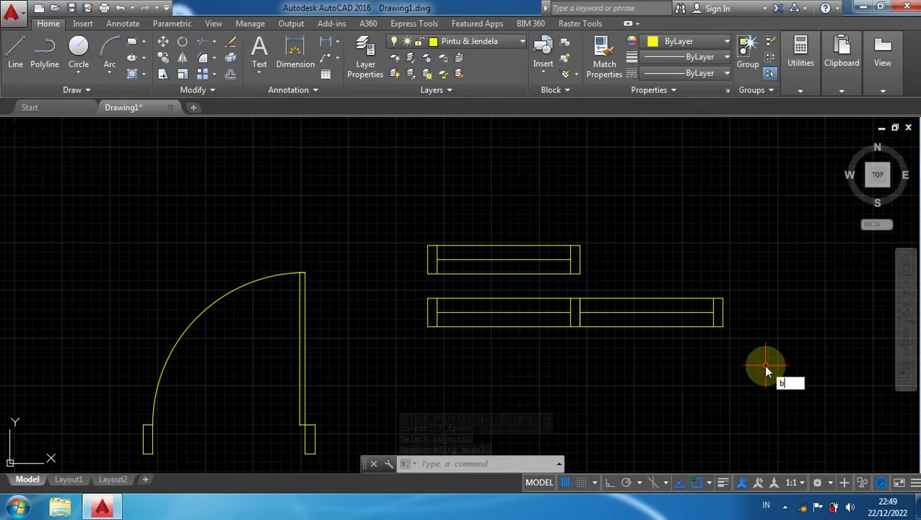
key(Return)
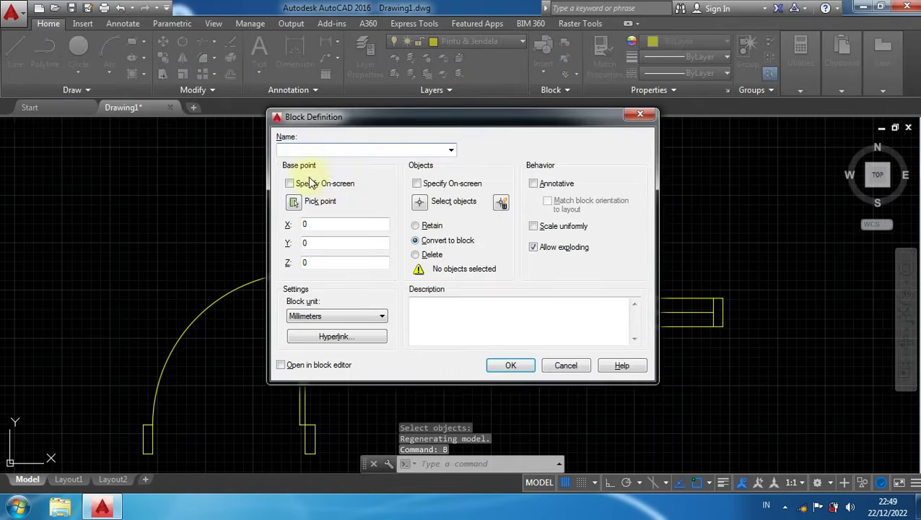
text(Jendela)
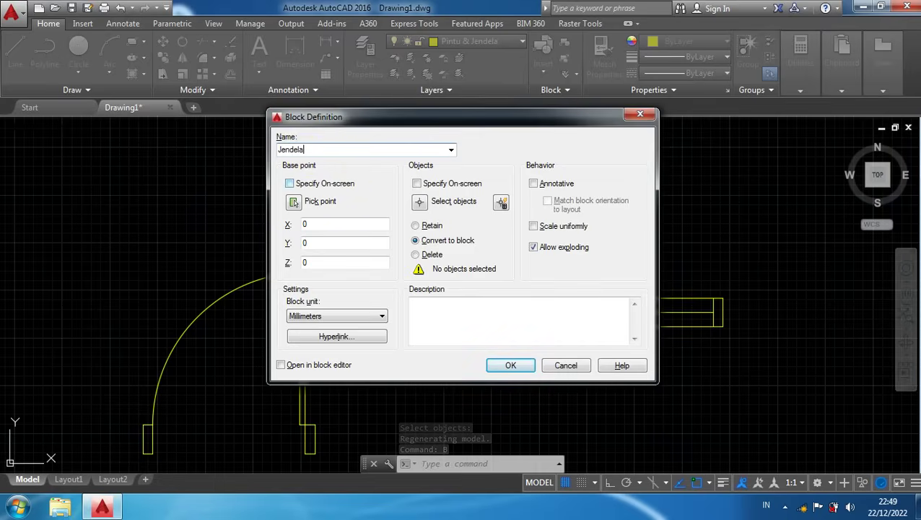
text( 2)
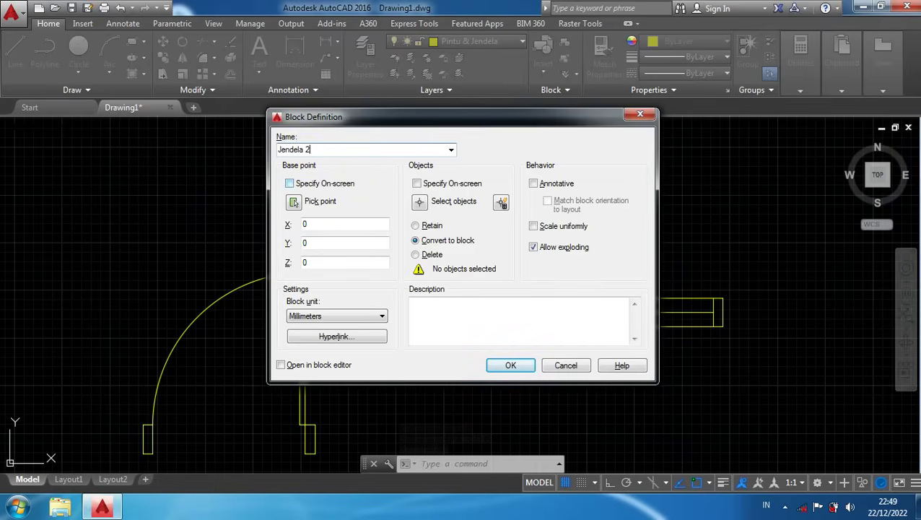
click(525, 367)
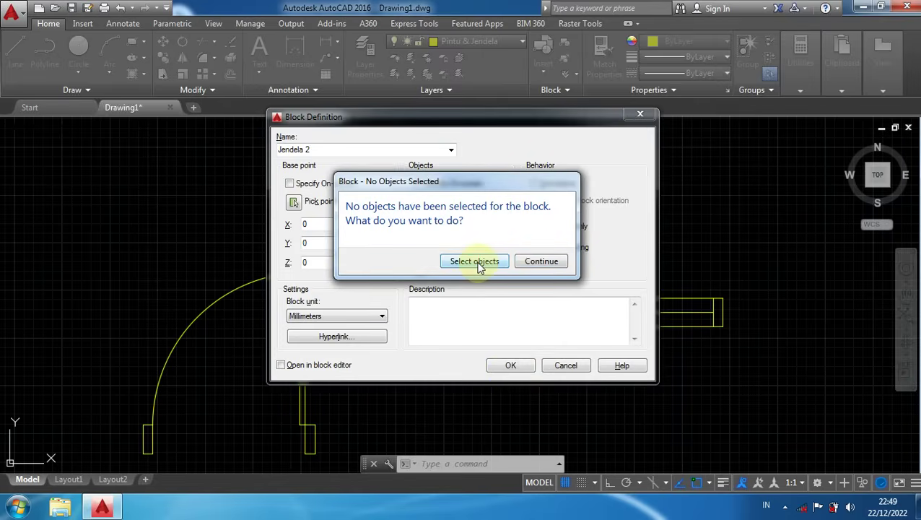
click(538, 262)
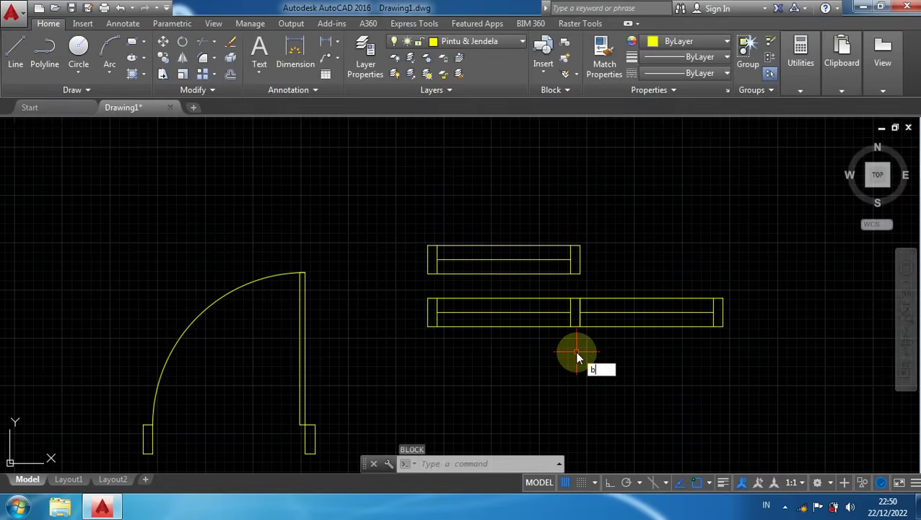
Reopen the Jendela 2 block definition and set its base point at the centre of the double window's middle post
key(Return)
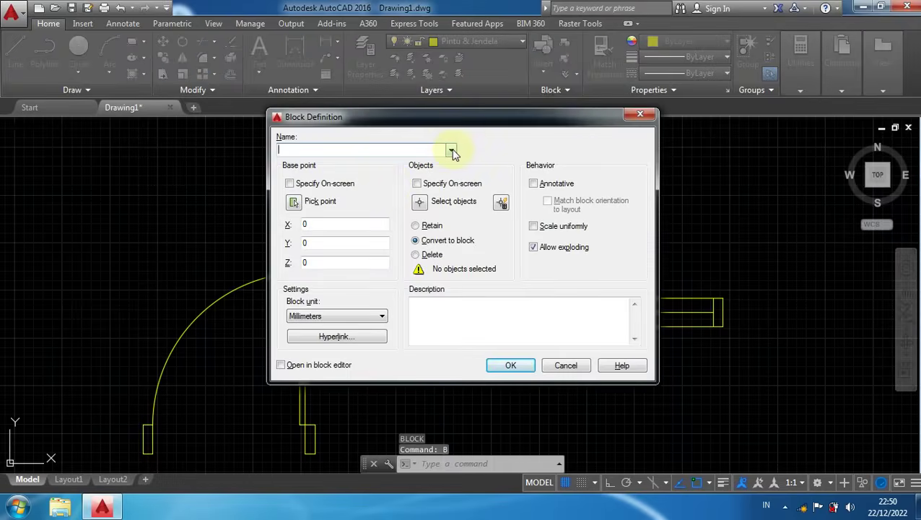
click(450, 150)
click(417, 170)
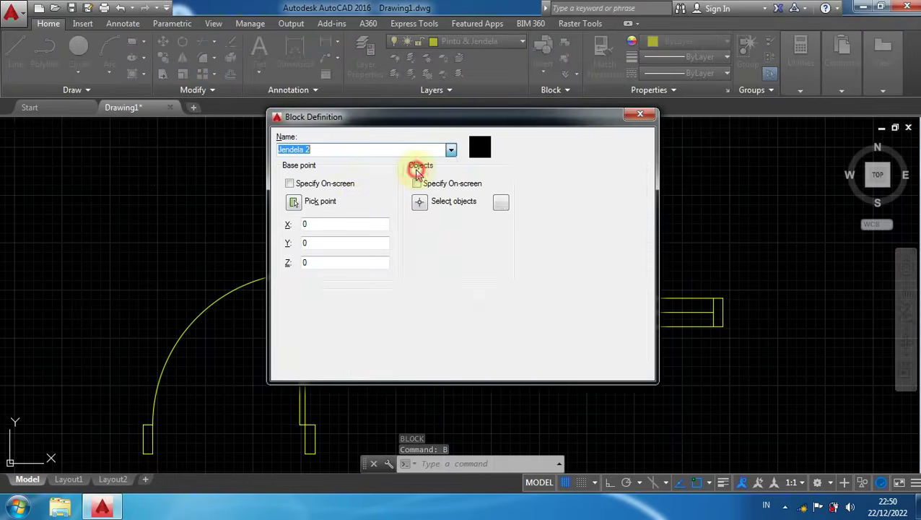
click(296, 203)
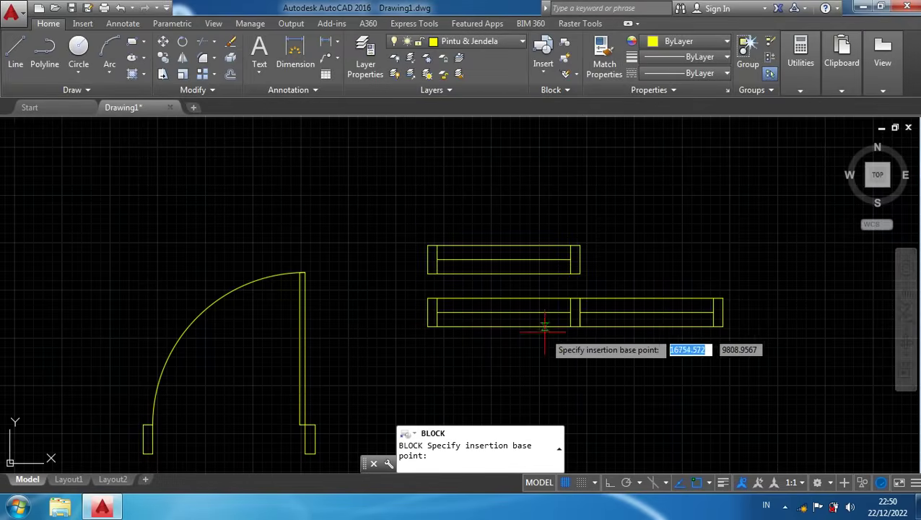
scroll(572, 314, up, 5)
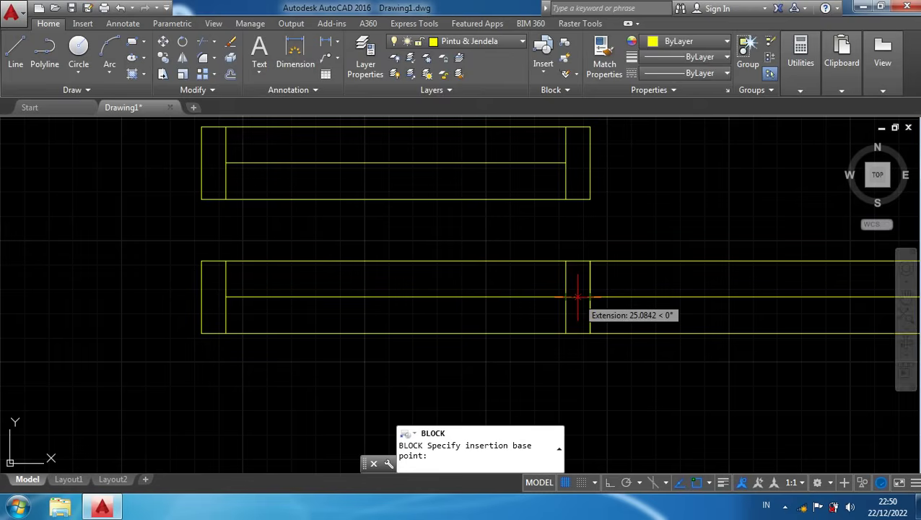
click(577, 296)
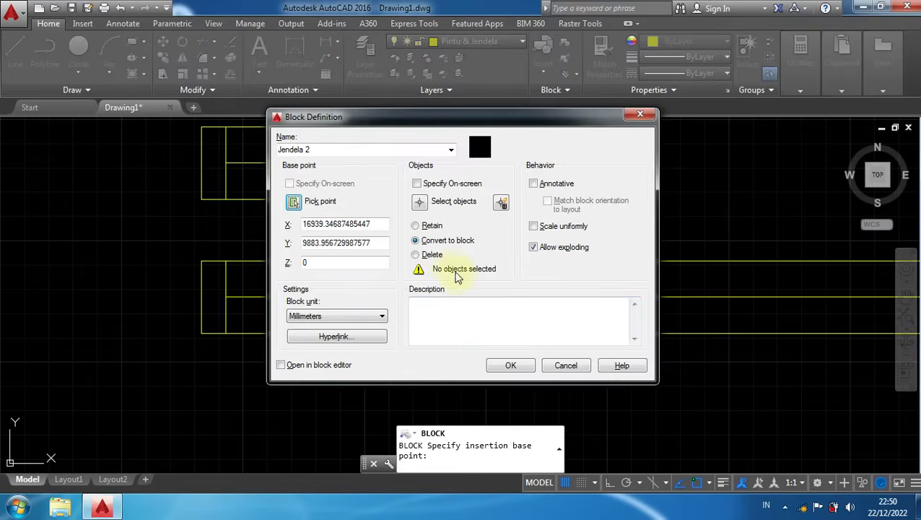
Select the whole double window as the objects of Jendela 2 and redefine the existing block
click(419, 203)
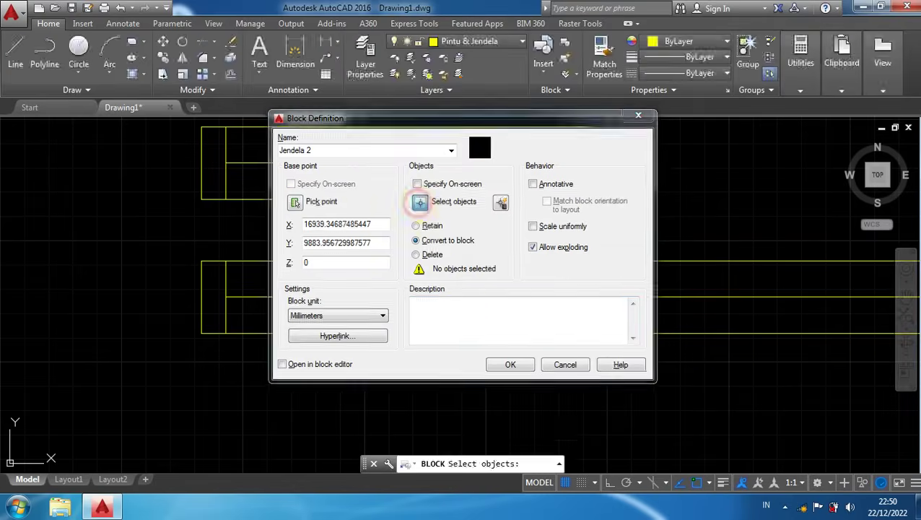
click(600, 321)
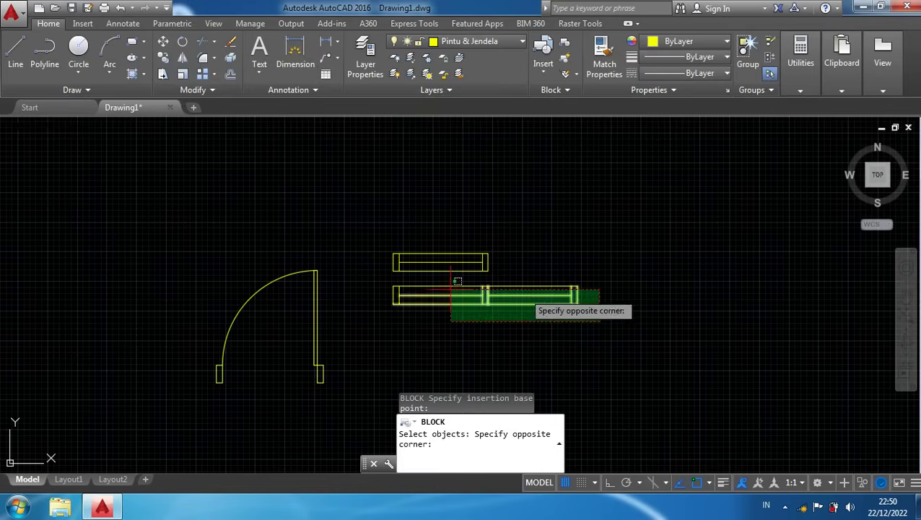
click(377, 280)
key(Return)
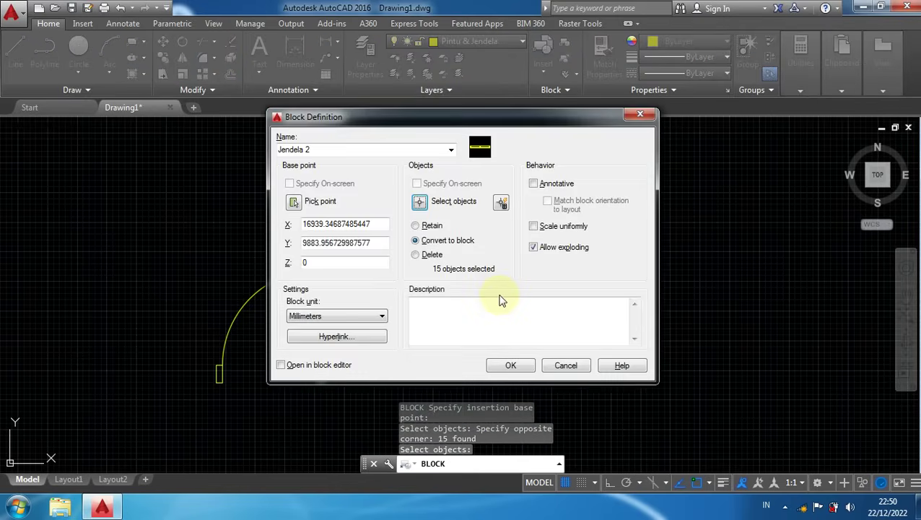
click(509, 367)
click(392, 244)
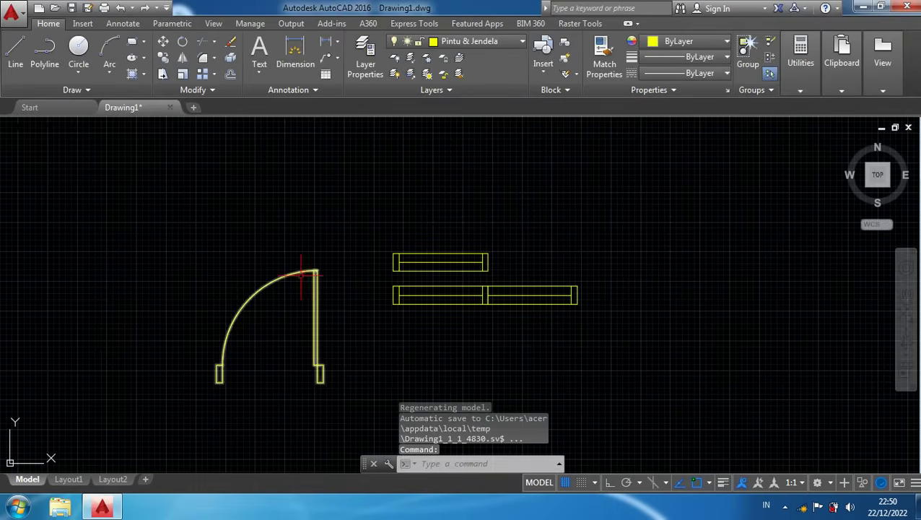
Check whether the door, the single window and the double window are each one block by selecting them, and clear the selection
click(252, 291)
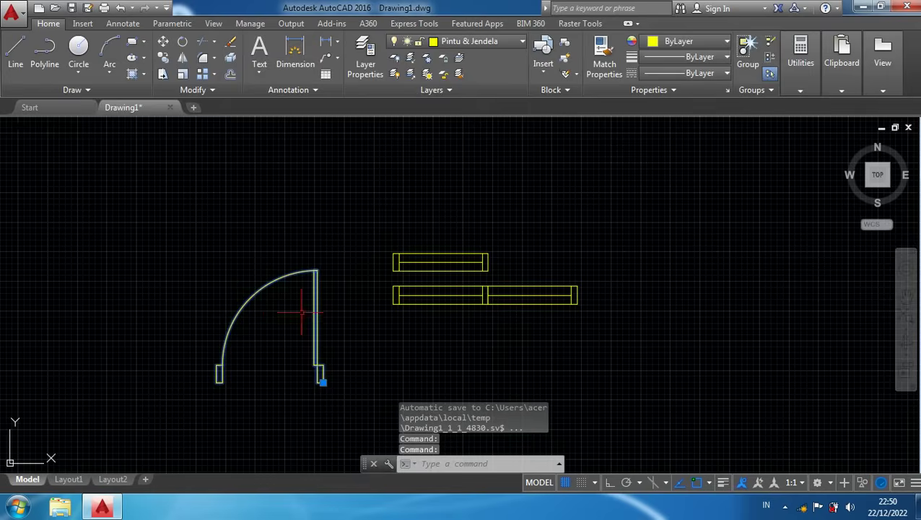
click(436, 249)
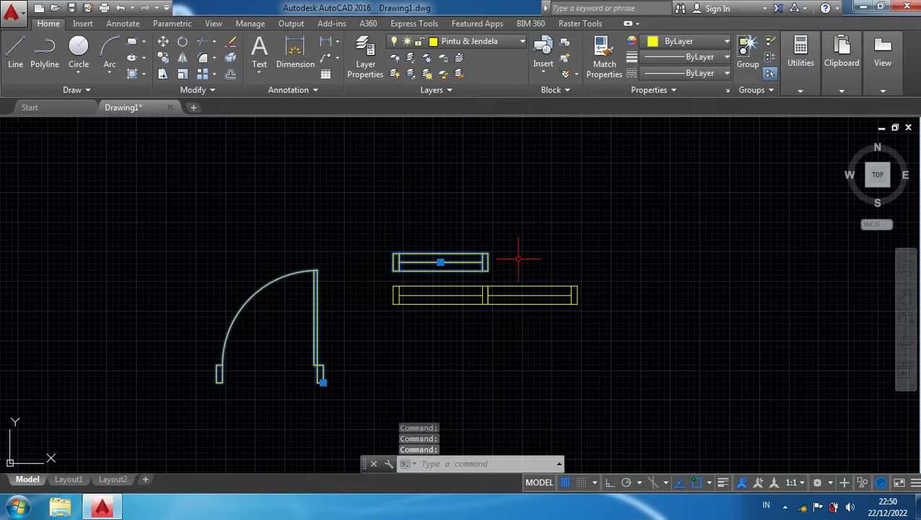
click(535, 286)
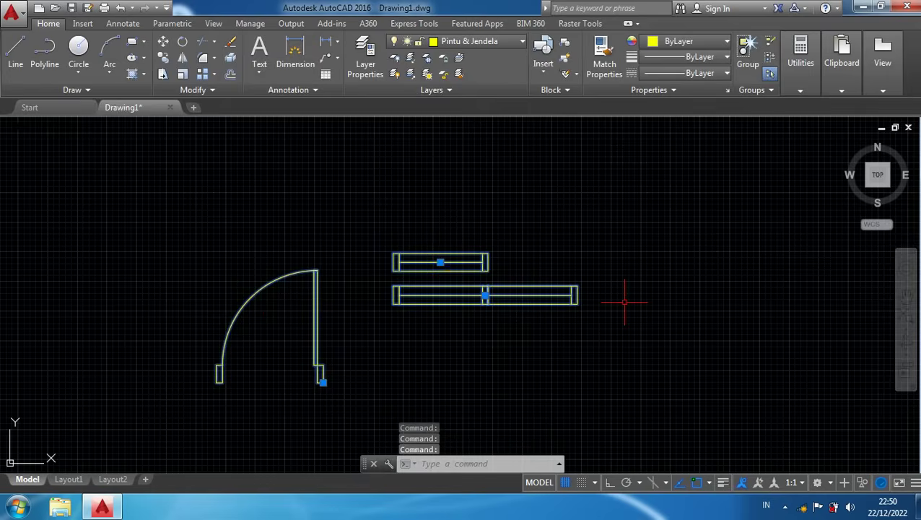
key(Escape)
Copy both horizontal windows about 2200 units to the right, using the double window's lower-left corner as the base point
middle_drag(470, 357, 609, 308)
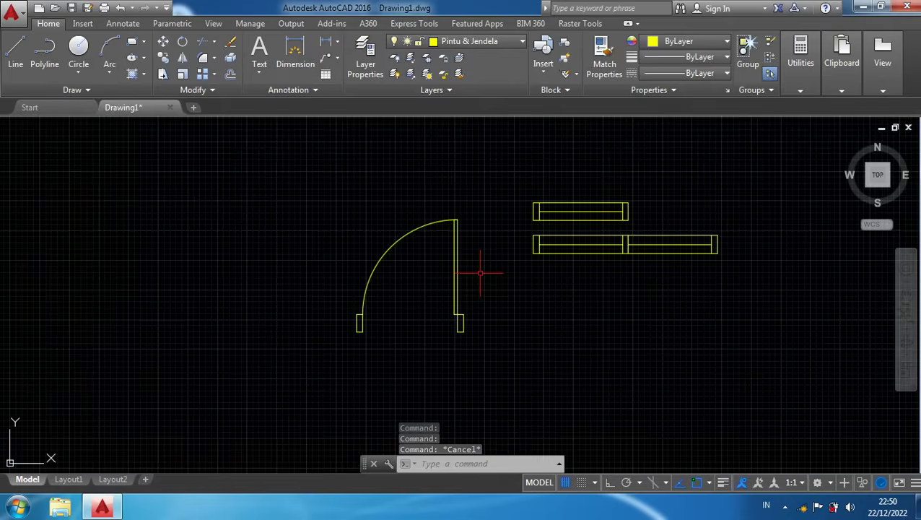
scroll(533, 293, down, 2)
scroll(589, 266, up, 2)
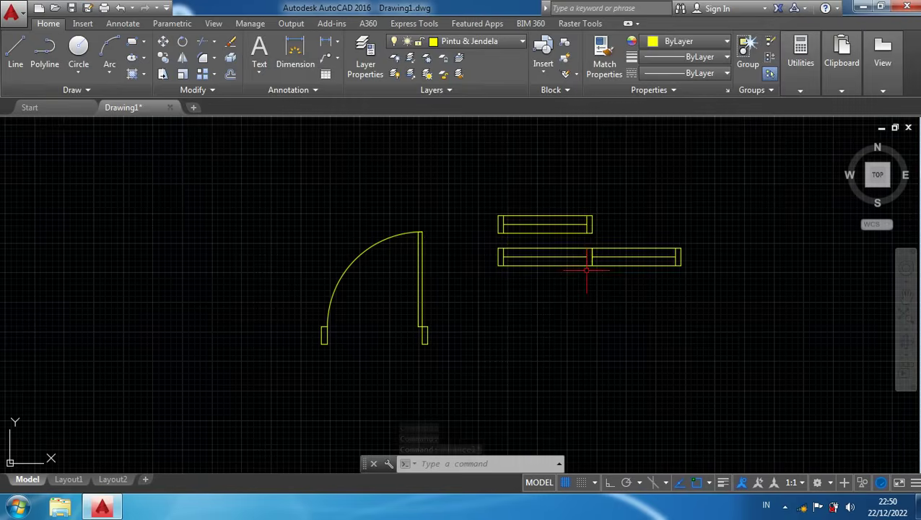
click(711, 284)
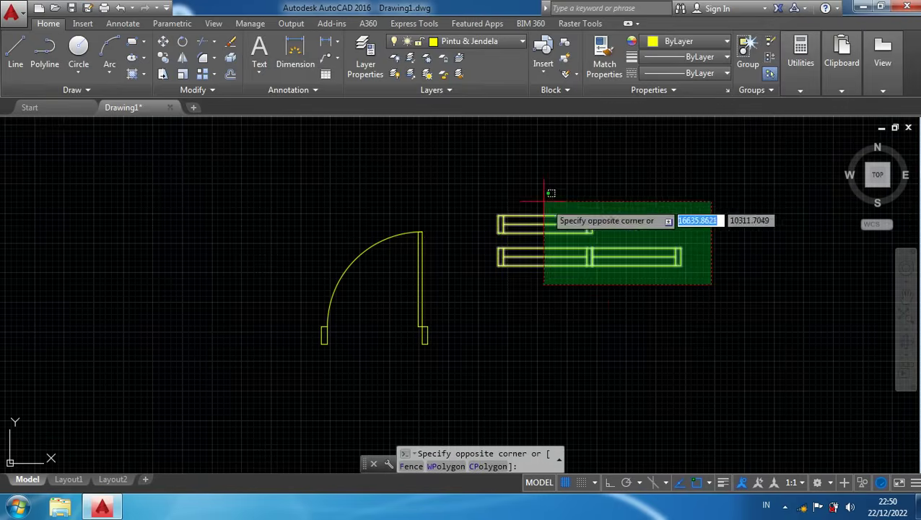
click(480, 178)
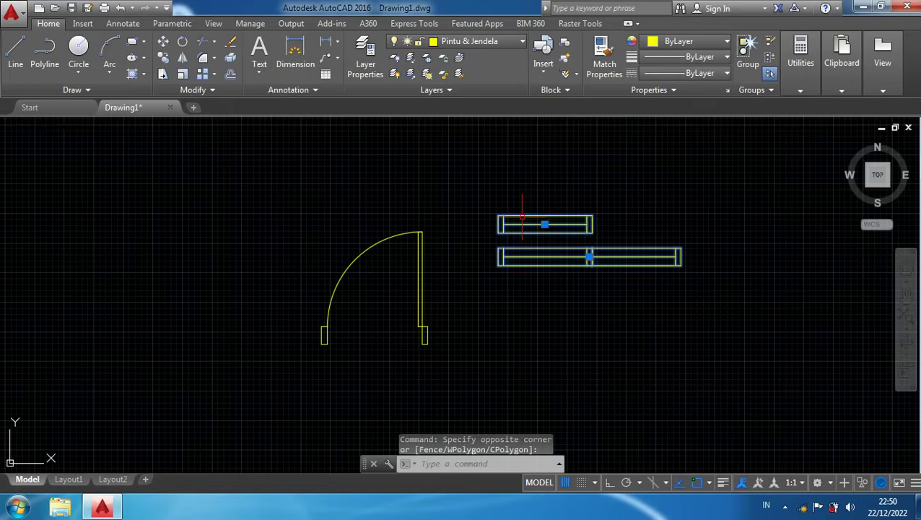
text(co)
key(Return)
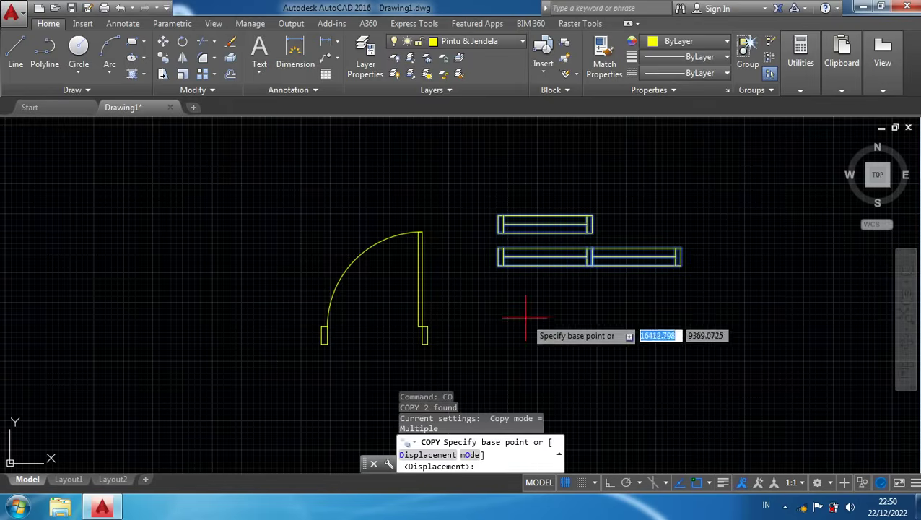
scroll(504, 285, up, 2)
click(494, 253)
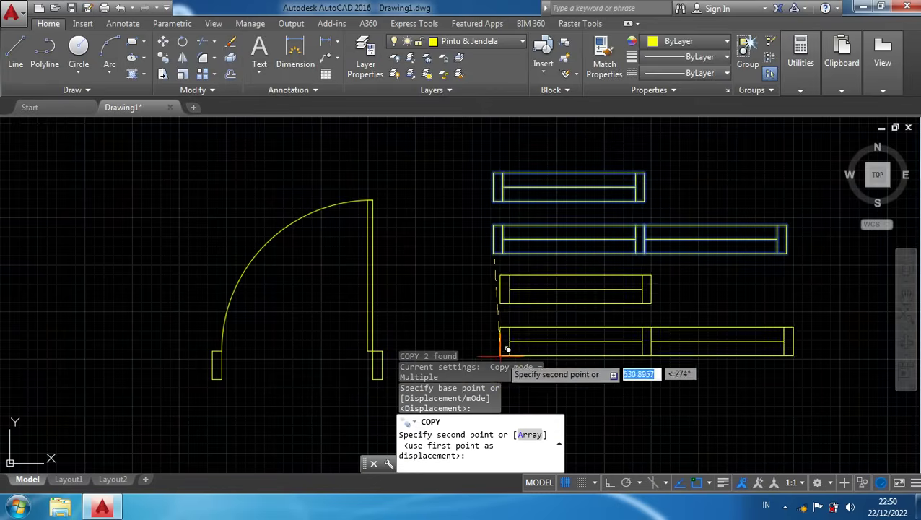
scroll(488, 364, down, 3)
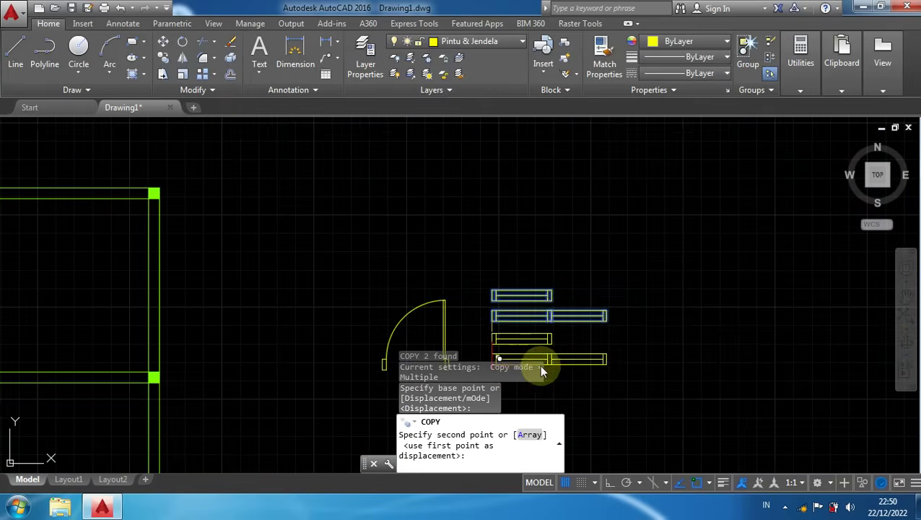
click(657, 318)
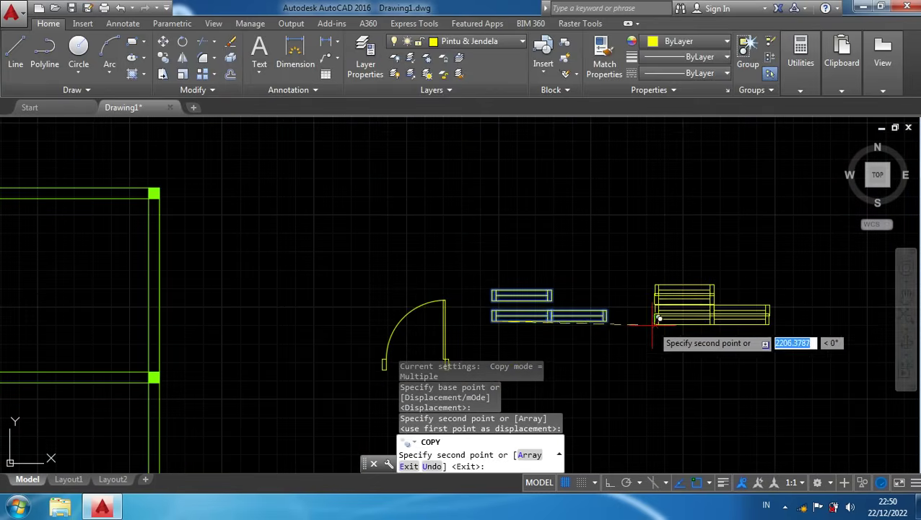
key(Escape)
Rotate the two copied windows to 270° about the lower-left corner of the copied double window so they stand vertically
middle_drag(688, 336, 584, 330)
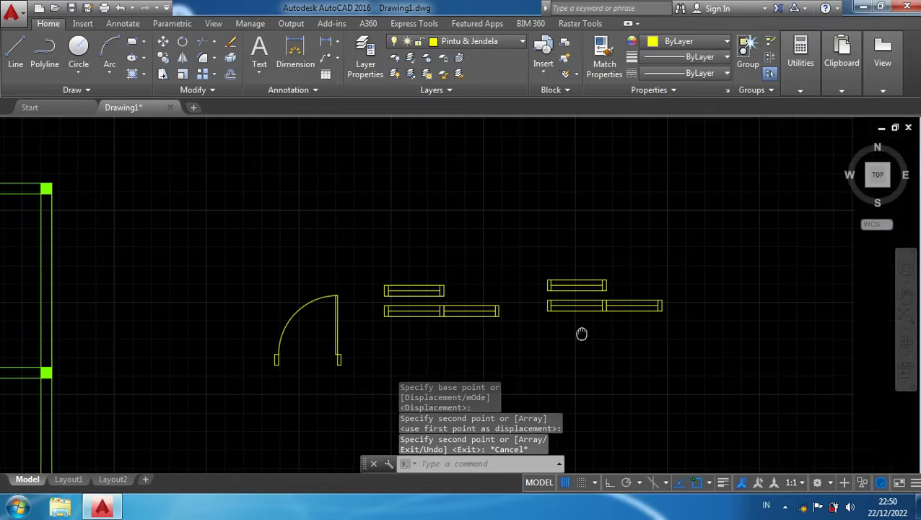
click(689, 331)
click(539, 238)
click(541, 264)
text(r)
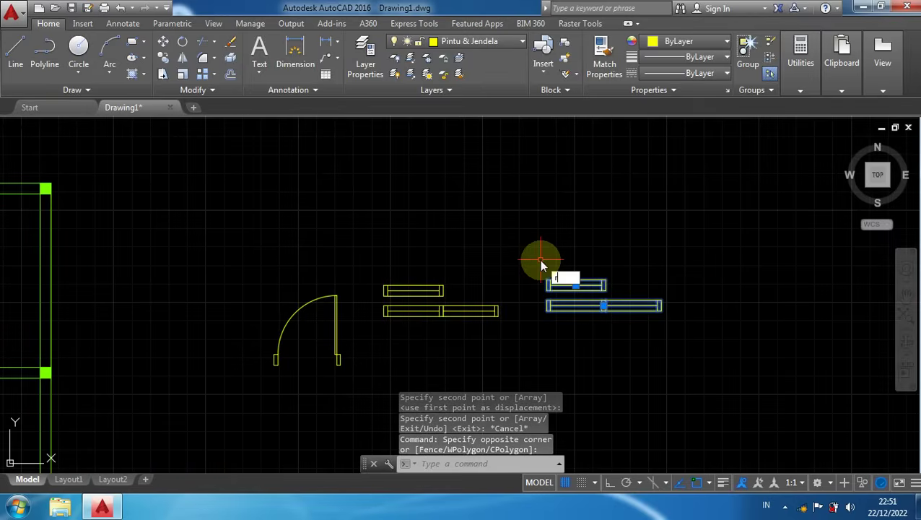
text(o)
key(Return)
scroll(548, 283, up, 4)
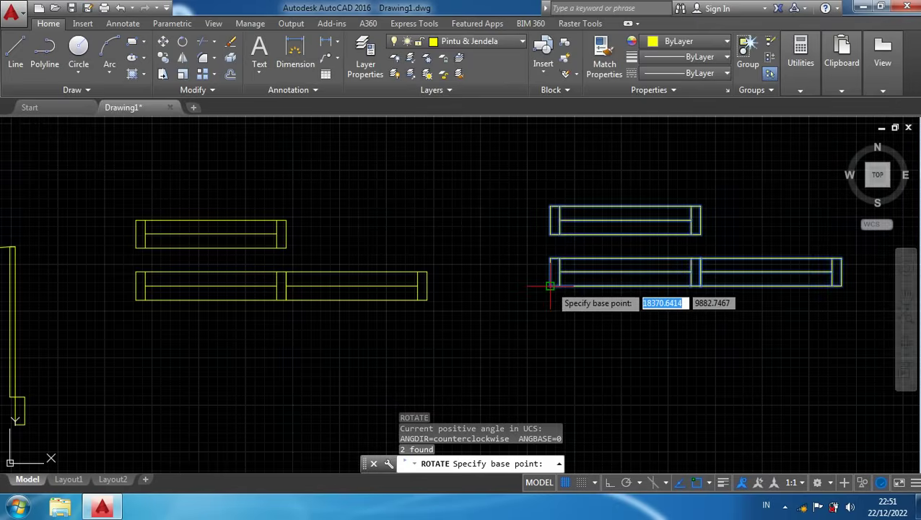
click(550, 285)
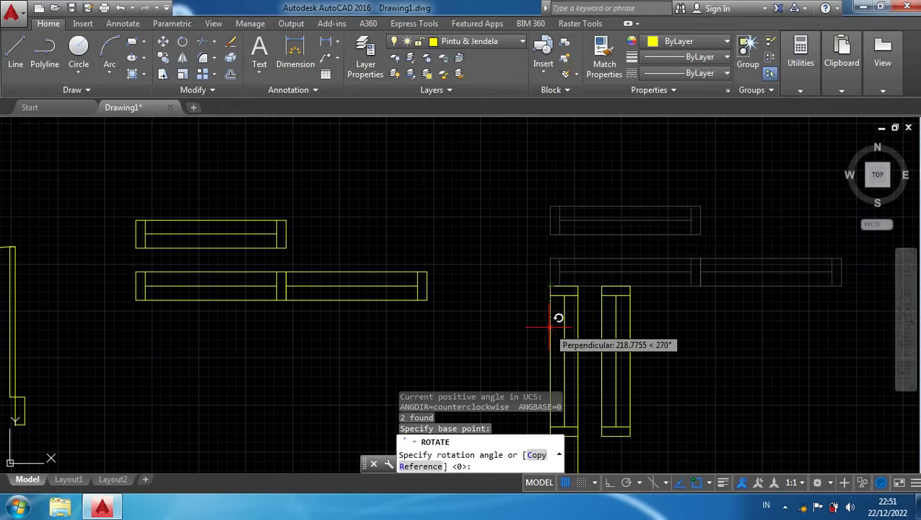
click(551, 327)
scroll(530, 274, down, 3)
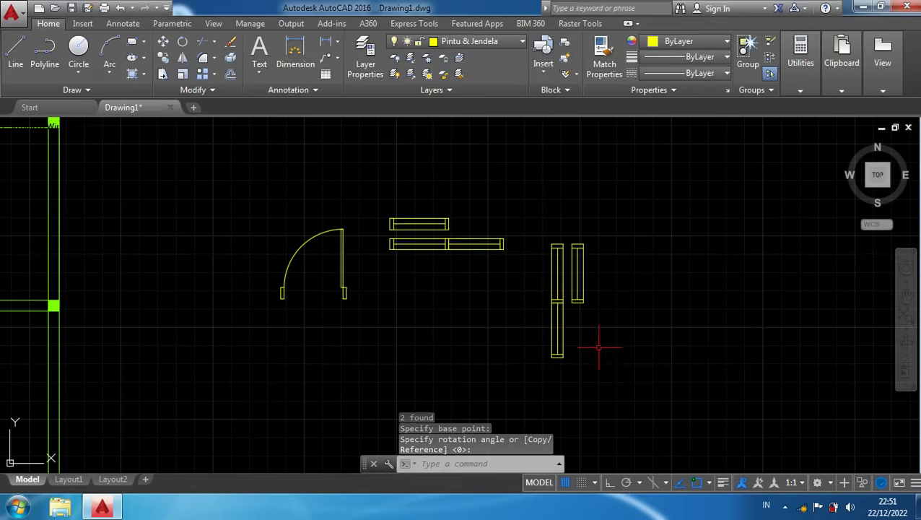
Move the two vertical windows together about 730 units up and slightly left, beside the horizontal windows
click(610, 377)
click(505, 201)
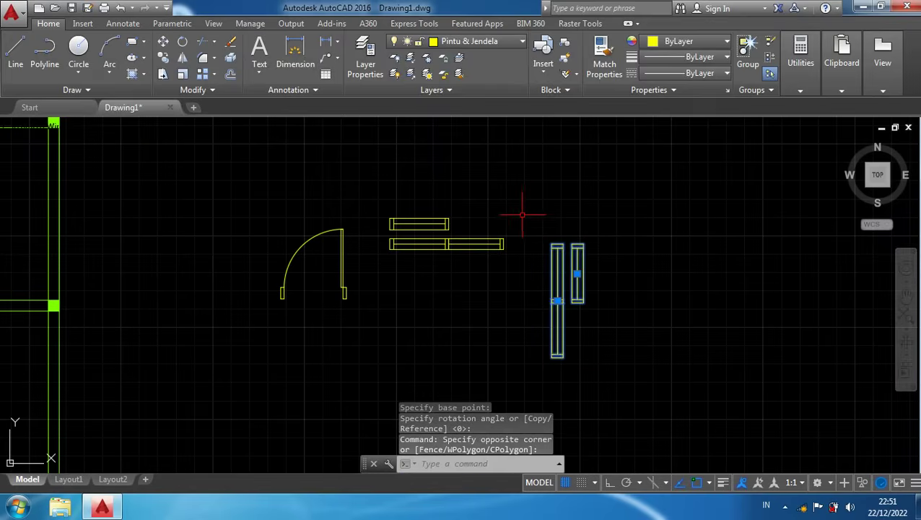
text(m)
key(Return)
click(679, 296)
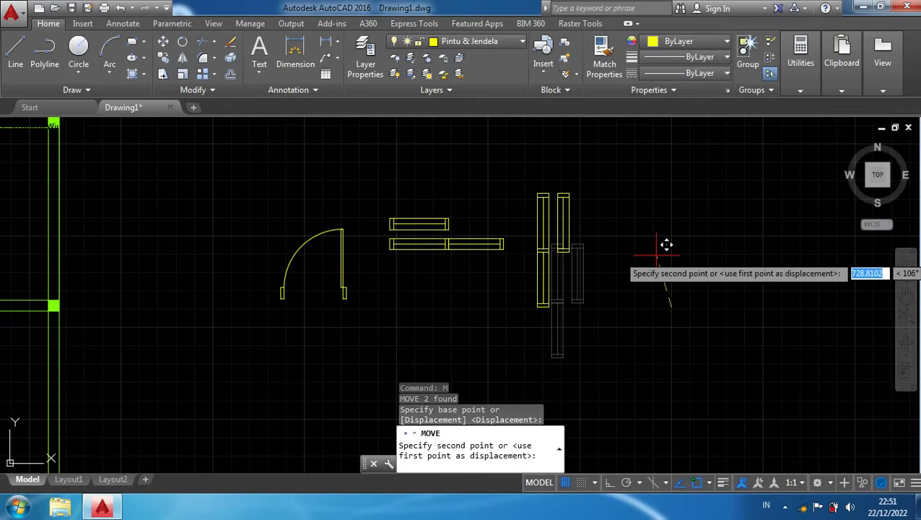
click(654, 253)
Move all four windows together about 2900 units to the right, leaving free space beside the door
middle_drag(495, 324, 621, 300)
click(727, 323)
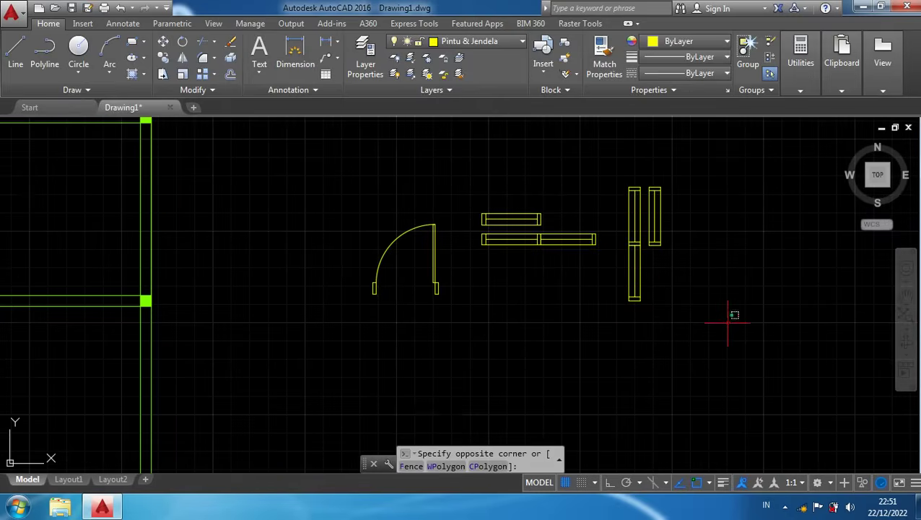
click(465, 149)
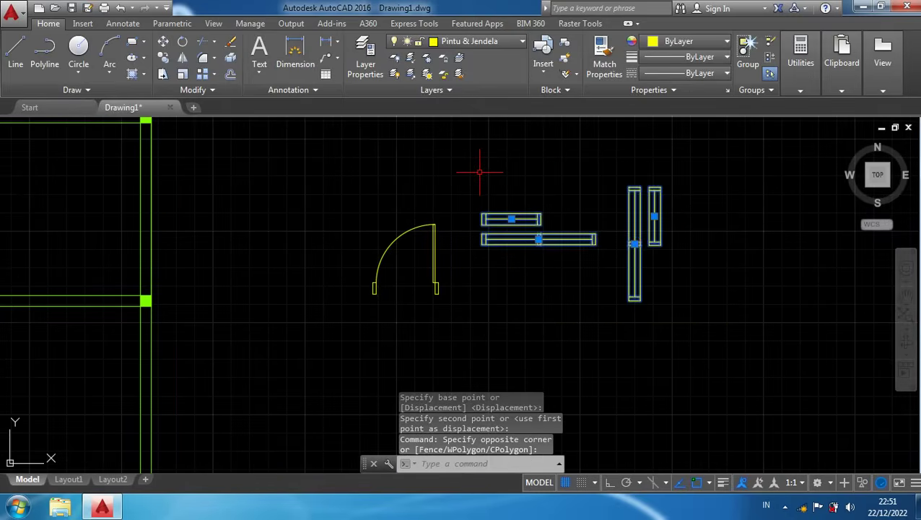
text(m)
key(Return)
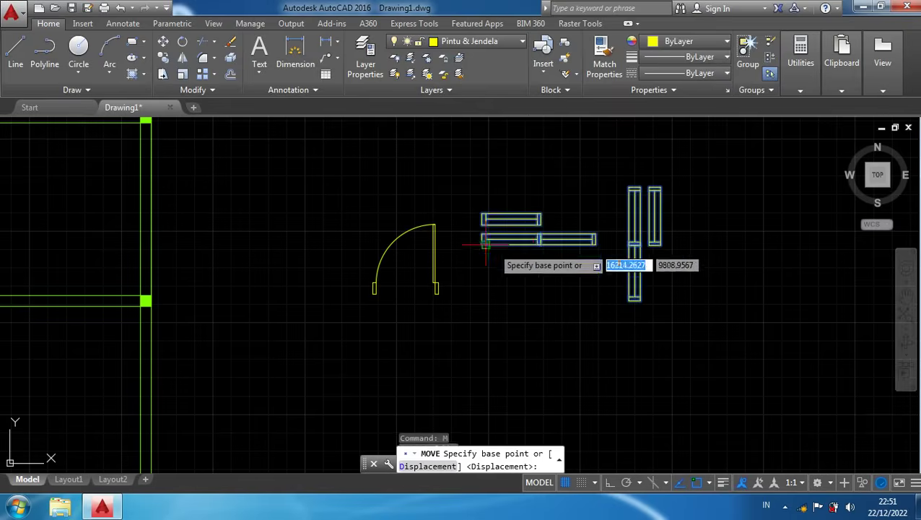
click(551, 265)
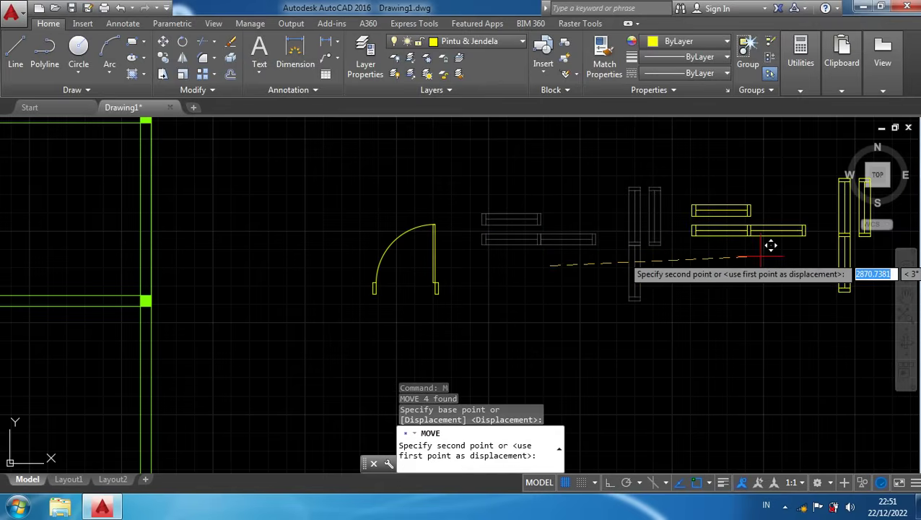
click(765, 272)
scroll(556, 273, down, 5)
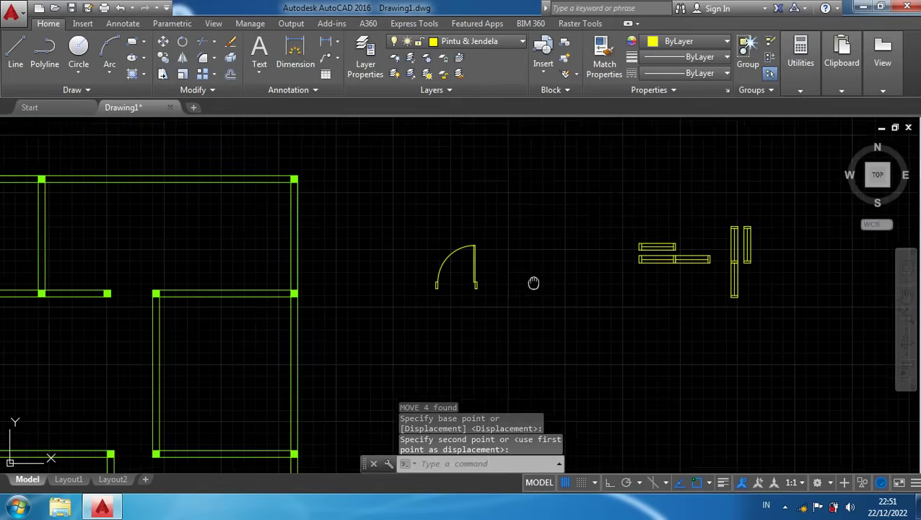
Move the door a short distance right and slightly up, into the space between the floor plan and the windows
scroll(533, 284, up, 3)
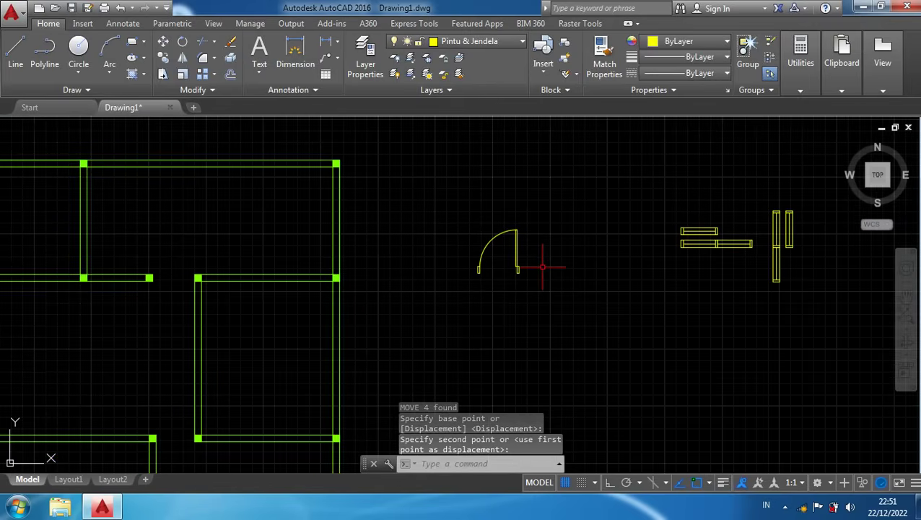
scroll(542, 266, up, 2)
click(543, 304)
click(398, 190)
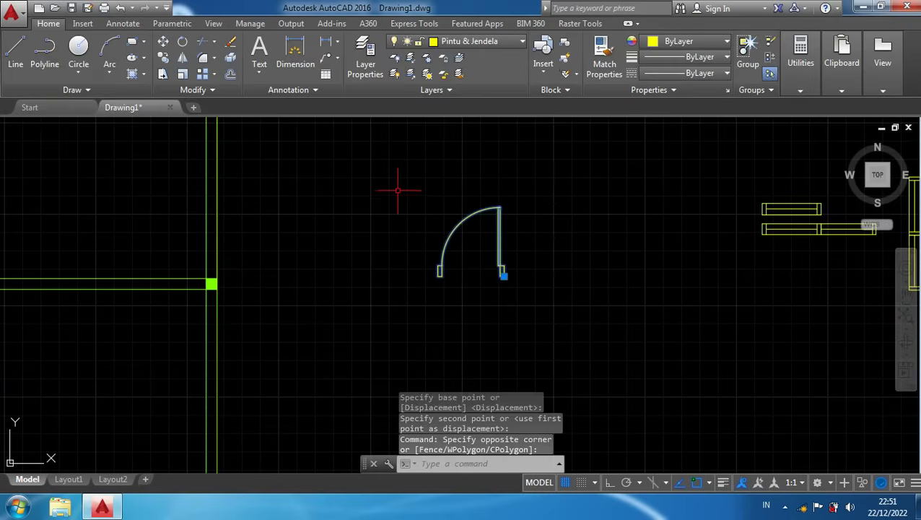
text(m)
key(Return)
click(451, 300)
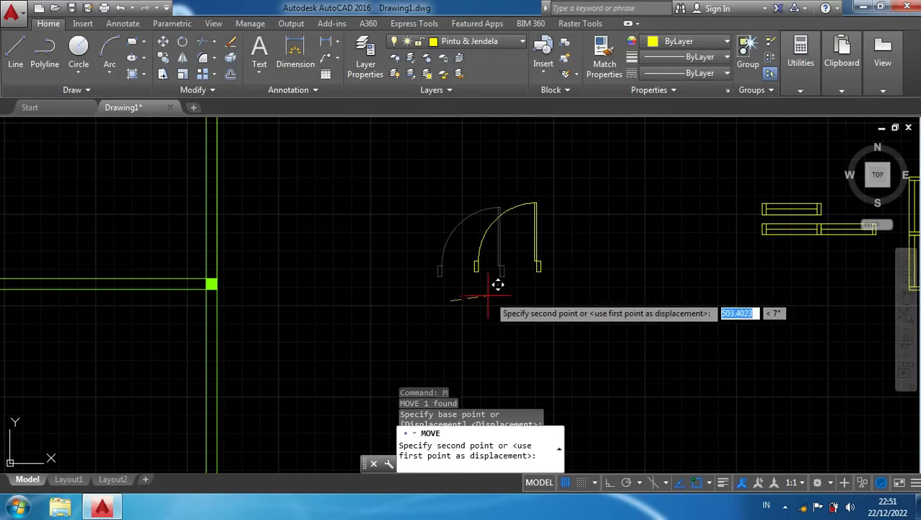
click(495, 287)
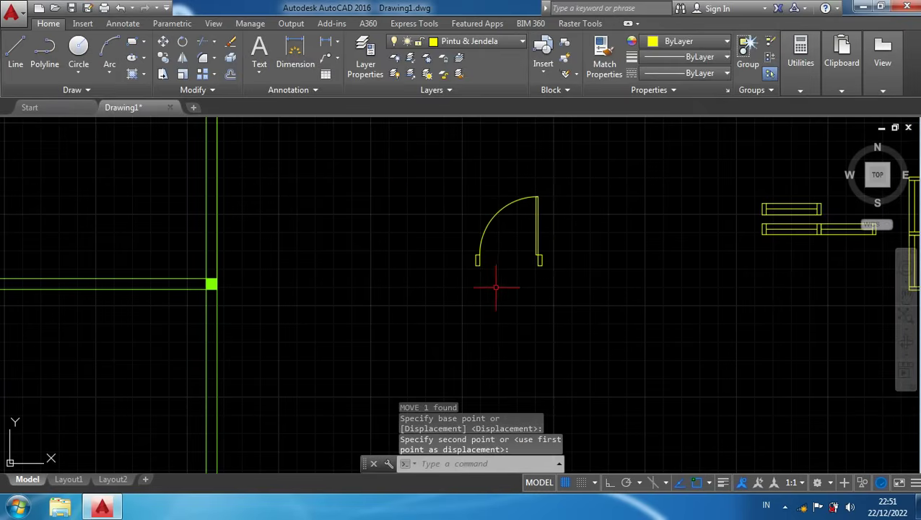
Mirror the door across a vertical line along the outer edge of its right jamb, keeping the source object
scroll(496, 287, down, 1)
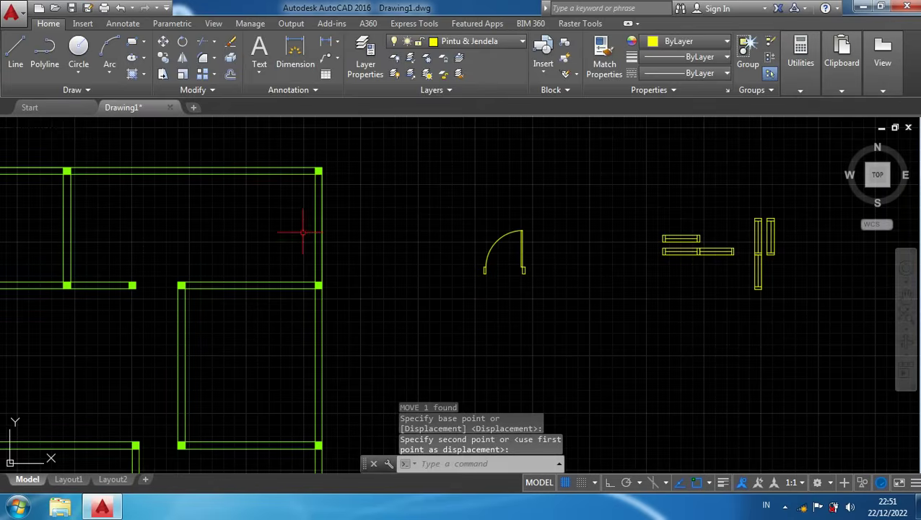
scroll(511, 281, up, 2)
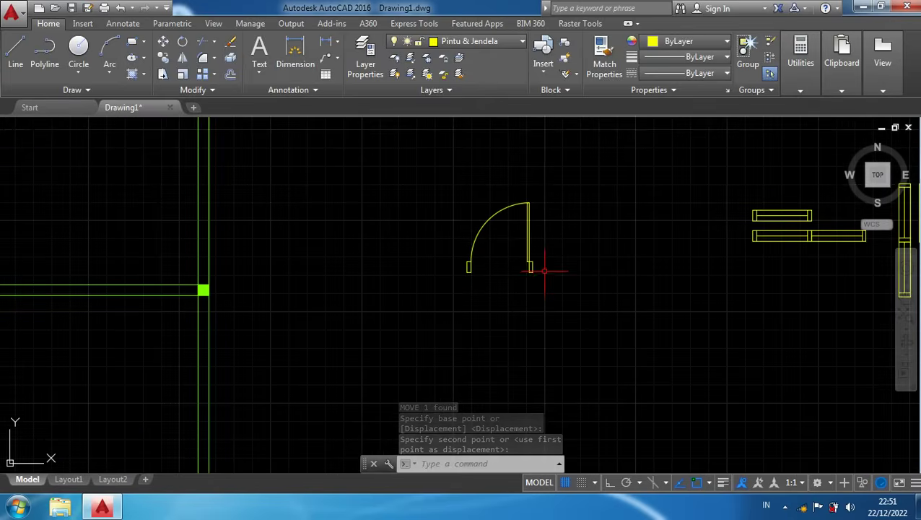
scroll(545, 273, up, 2)
click(547, 286)
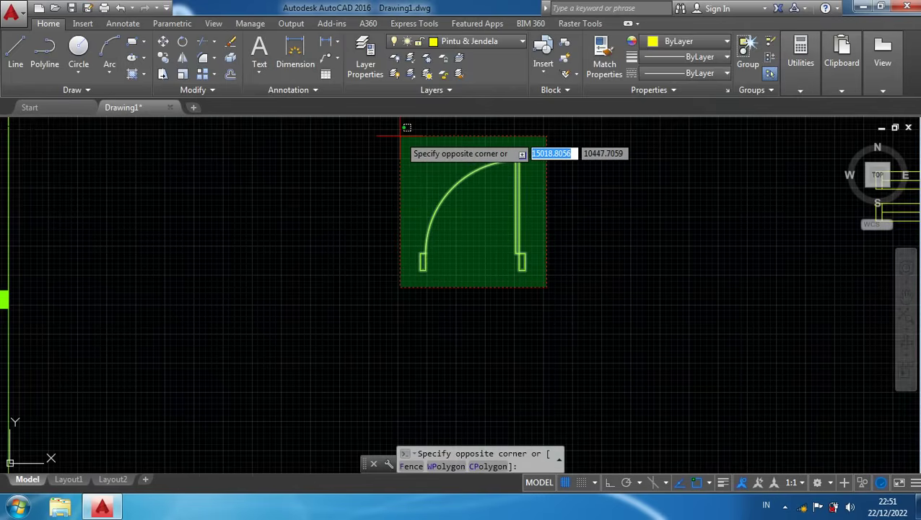
key(Escape)
text(mi)
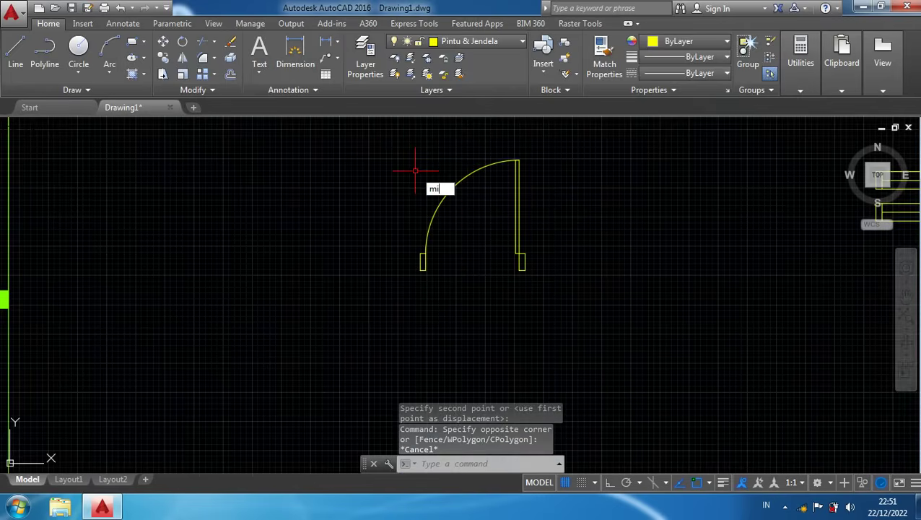
key(Return)
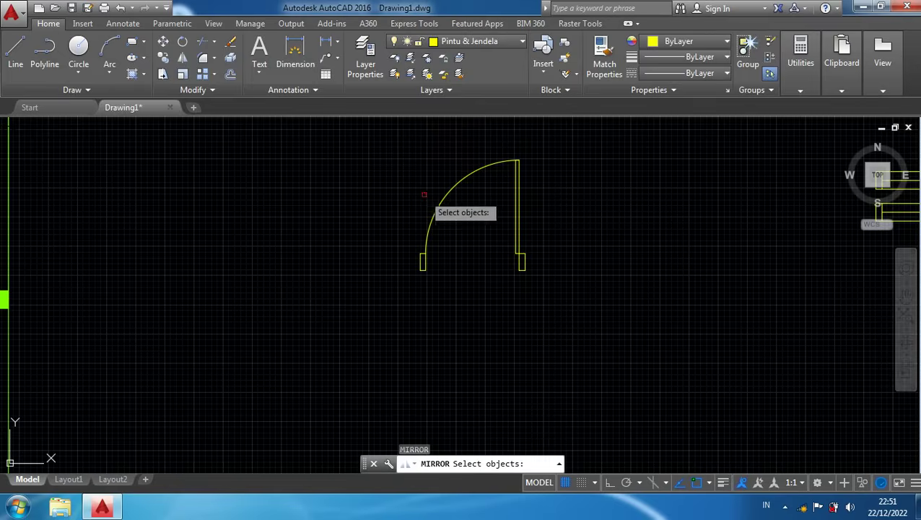
click(521, 271)
key(Return)
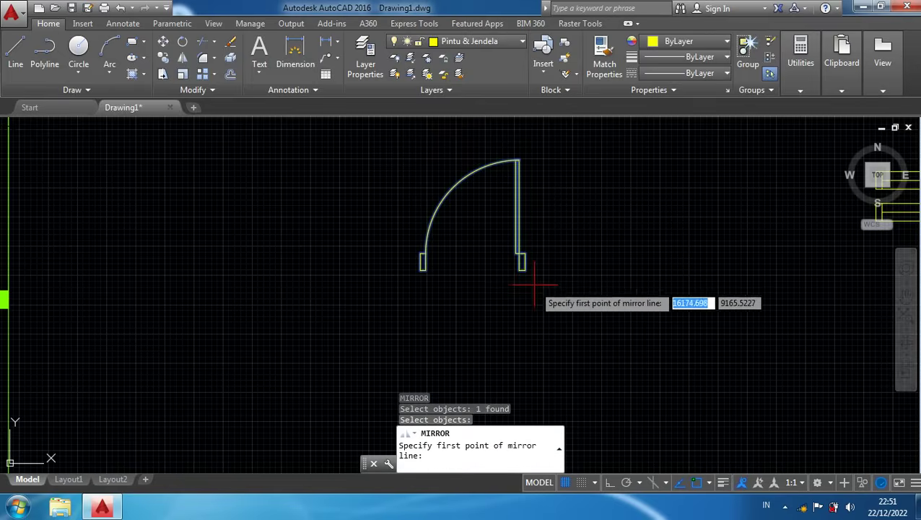
click(521, 261)
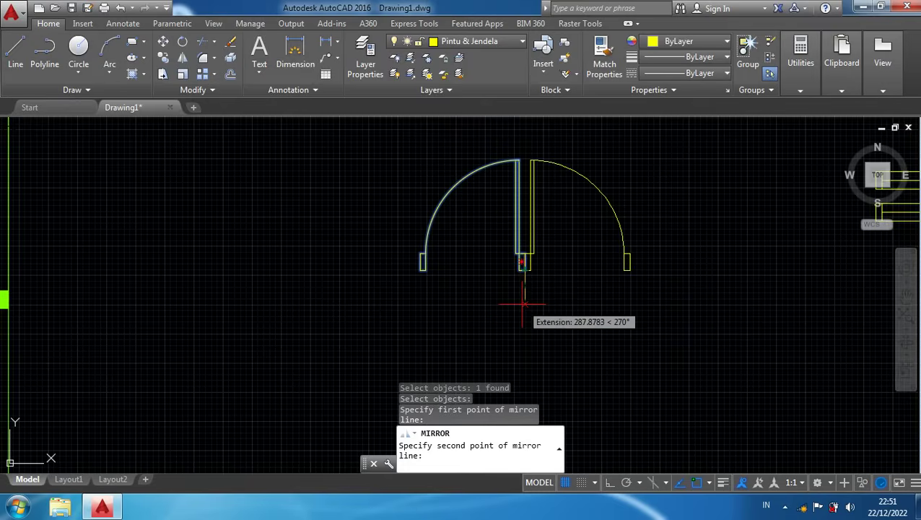
click(522, 304)
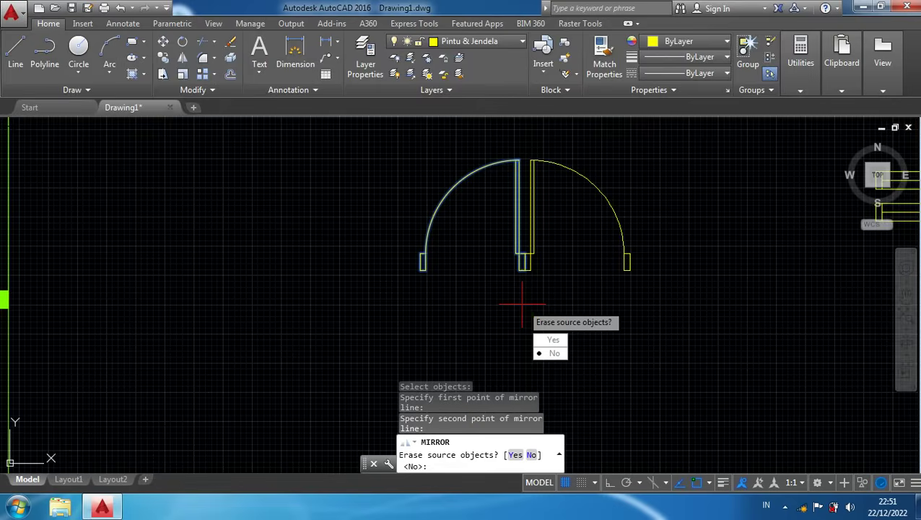
key(Return)
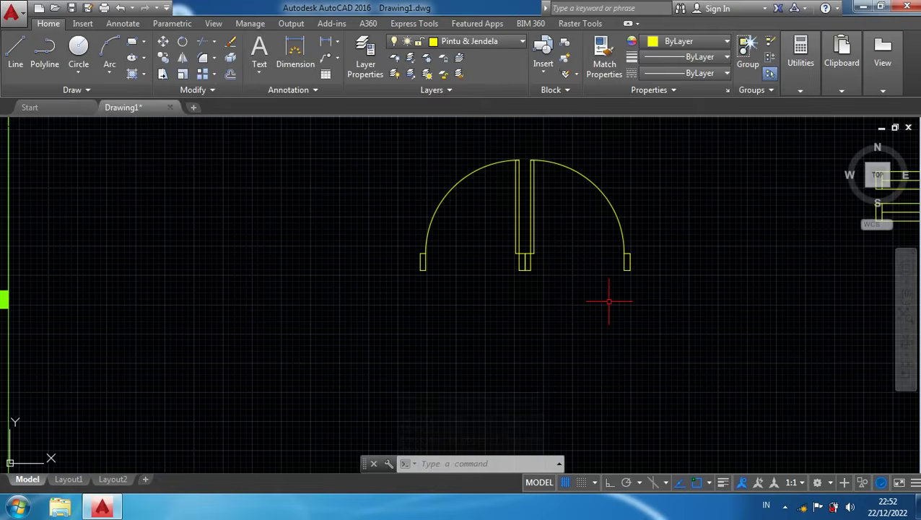
Mirror both doors across a horizontal line along the bottom of their jambs, keeping the source objects
click(646, 303)
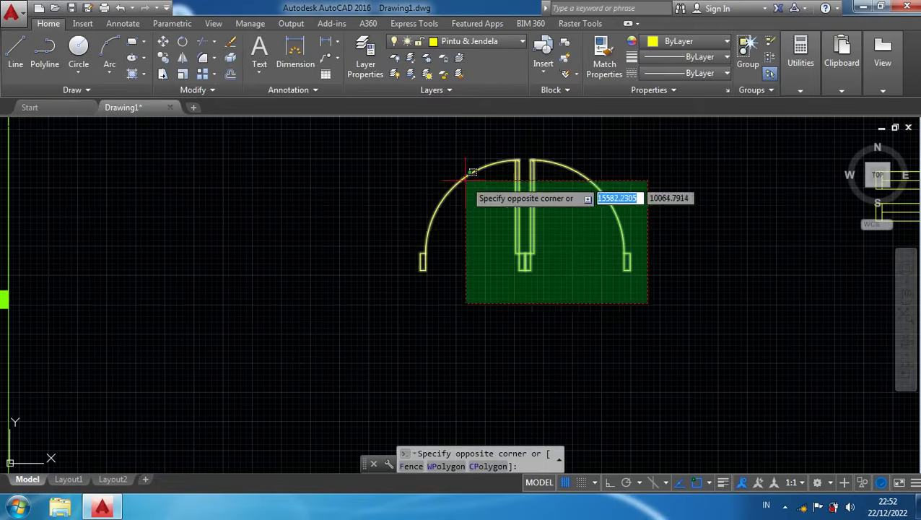
click(387, 147)
text(m)
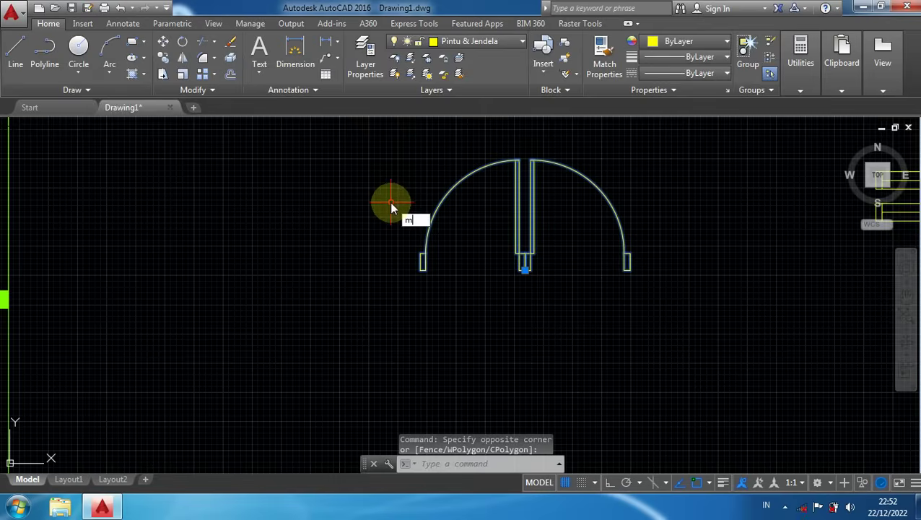
text(i)
key(Return)
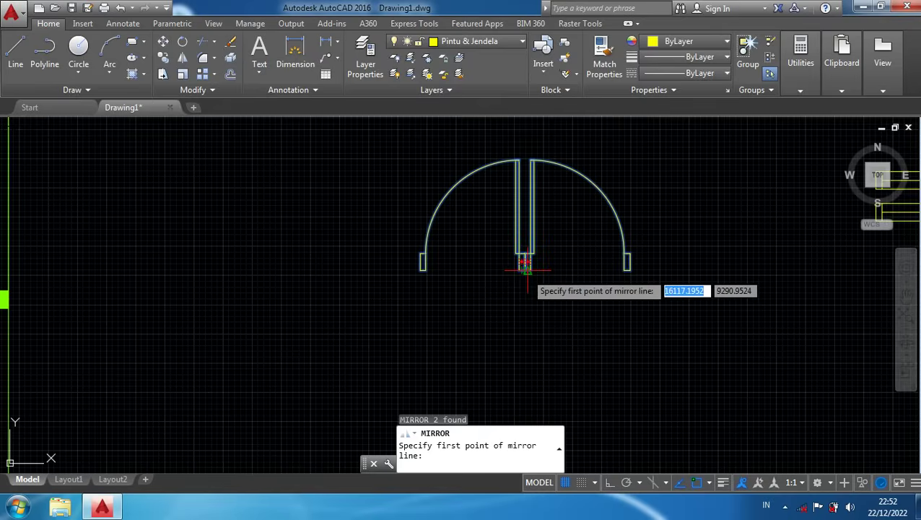
click(527, 270)
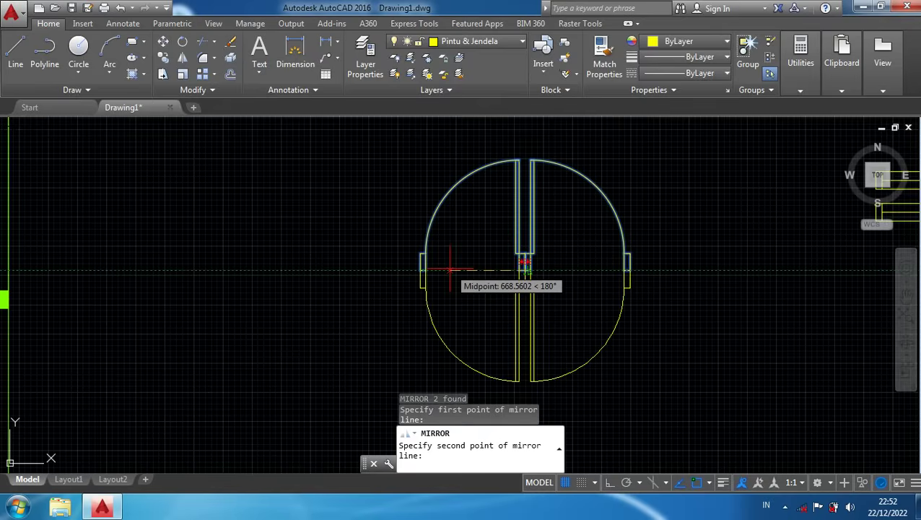
click(450, 270)
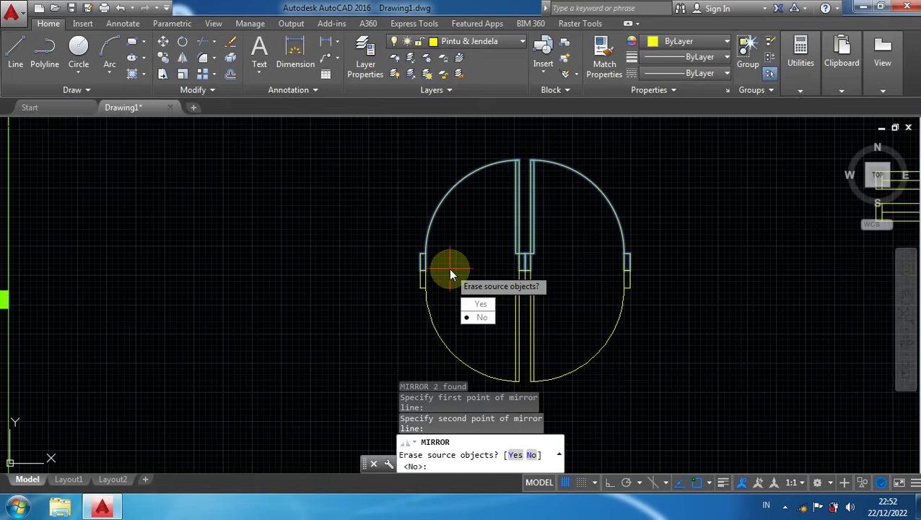
key(Return)
Move the two left-hand doors together 100 units to the left, away from the right-hand pair
middle_drag(458, 315, 435, 235)
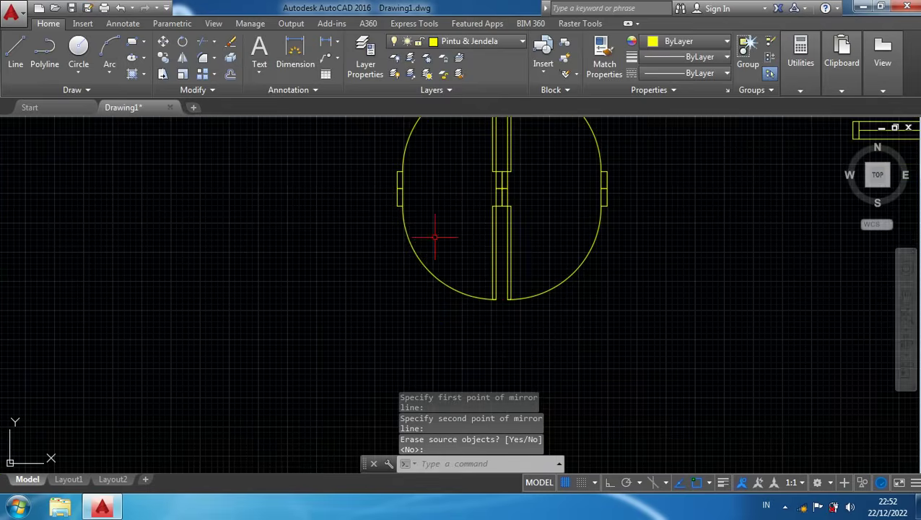
click(503, 308)
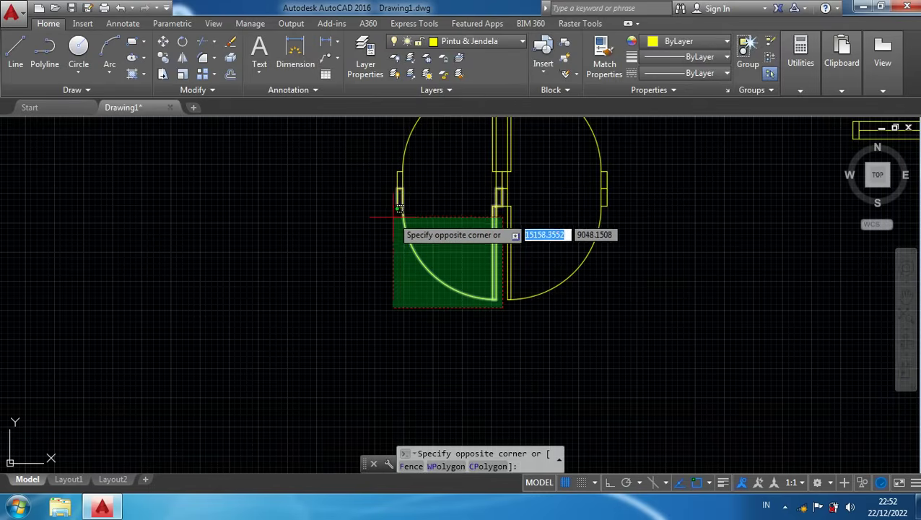
key(Escape)
click(403, 280)
click(386, 181)
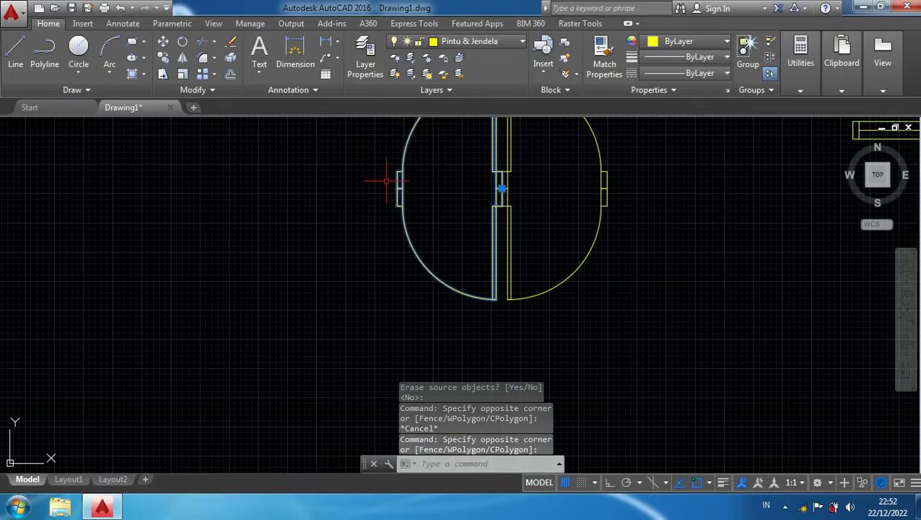
scroll(397, 238, down, 2)
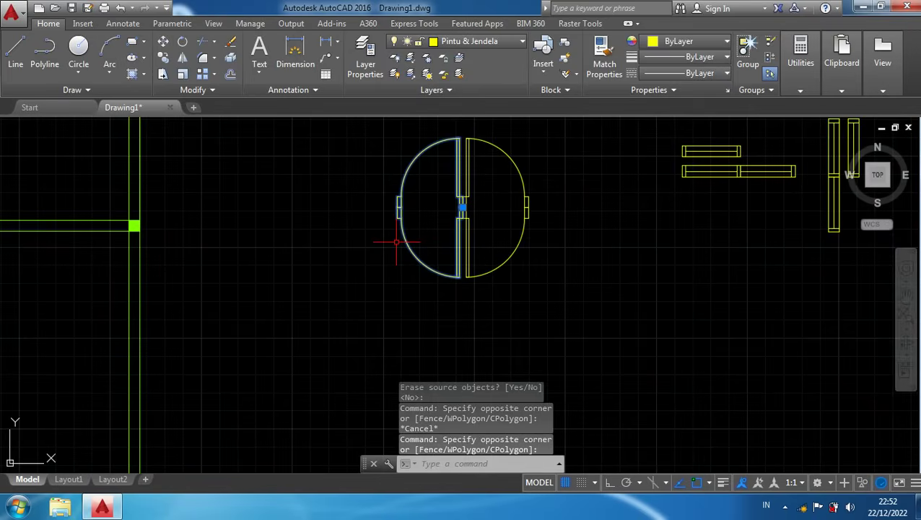
text(m)
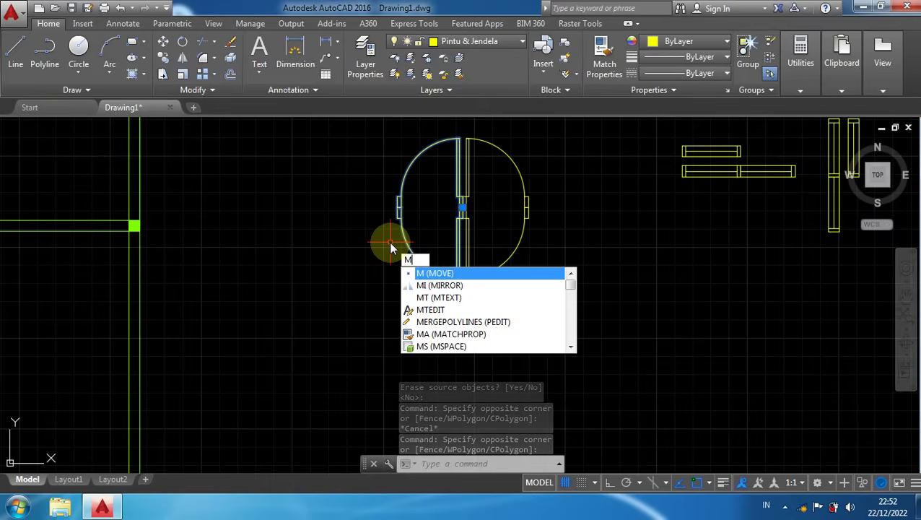
key(Return)
scroll(379, 203, up, 4)
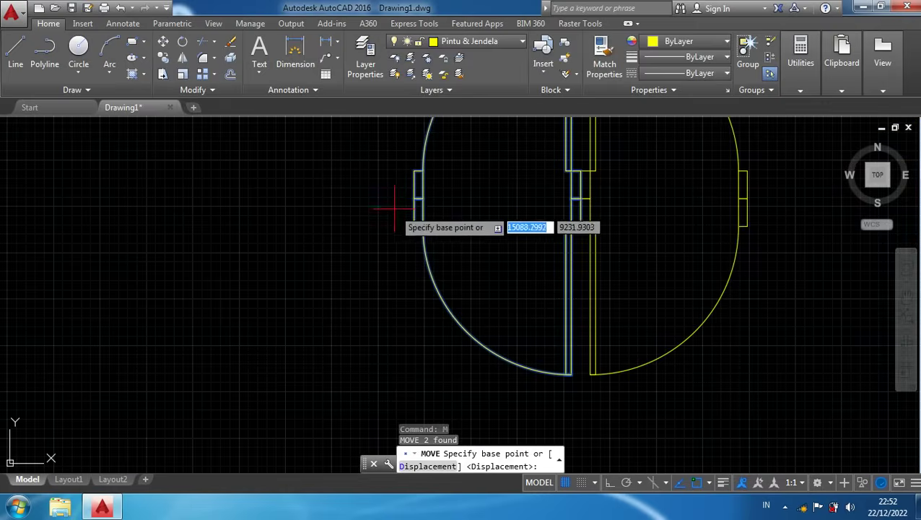
click(413, 198)
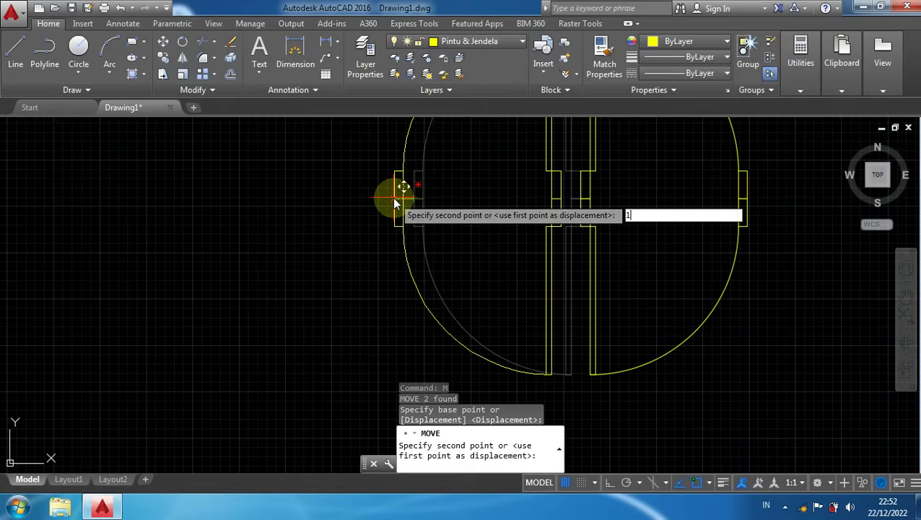
text(100)
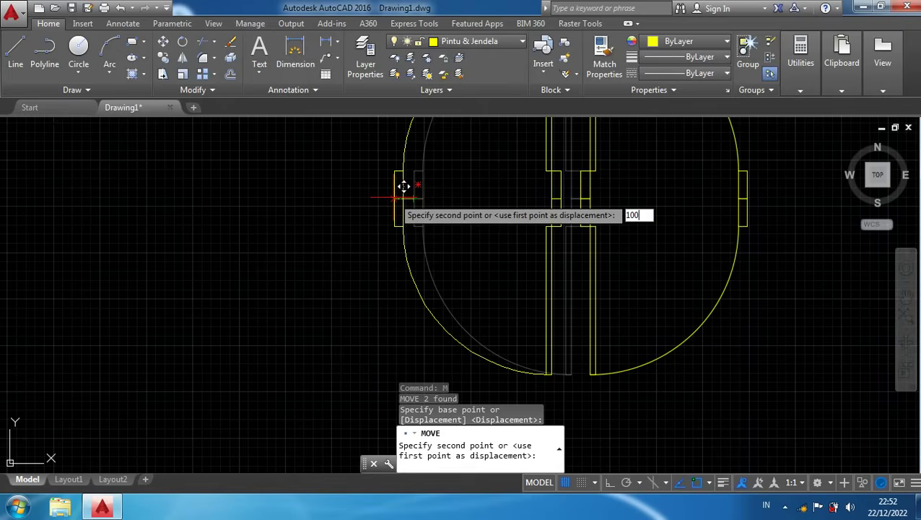
key(Return)
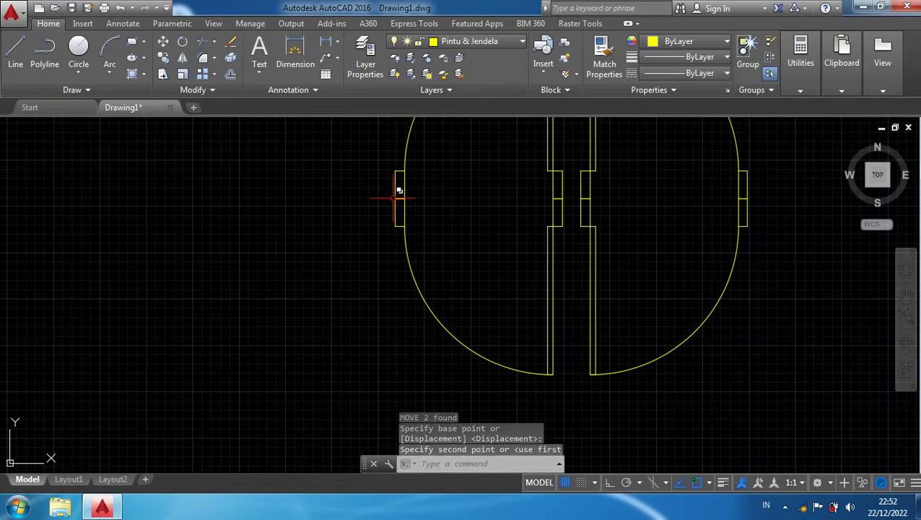
Move the two lower doors together 100 units straight down, away from the upper pair
scroll(535, 220, down, 2)
middle_drag(535, 221, 516, 241)
click(579, 344)
click(467, 283)
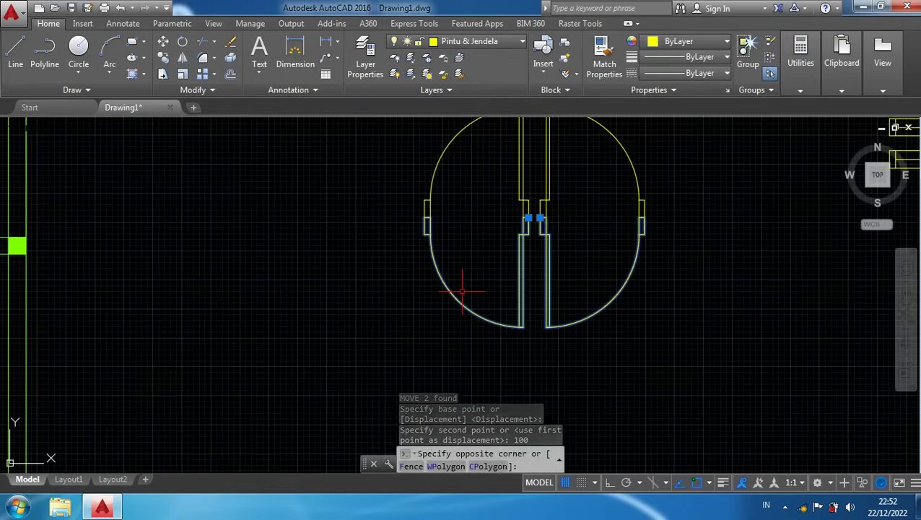
middle_drag(421, 319, 415, 275)
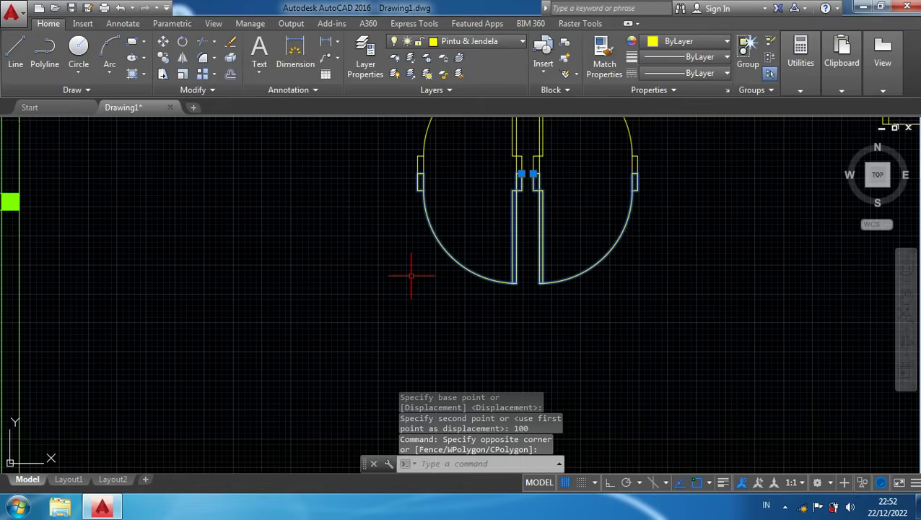
text(M)
key(Return)
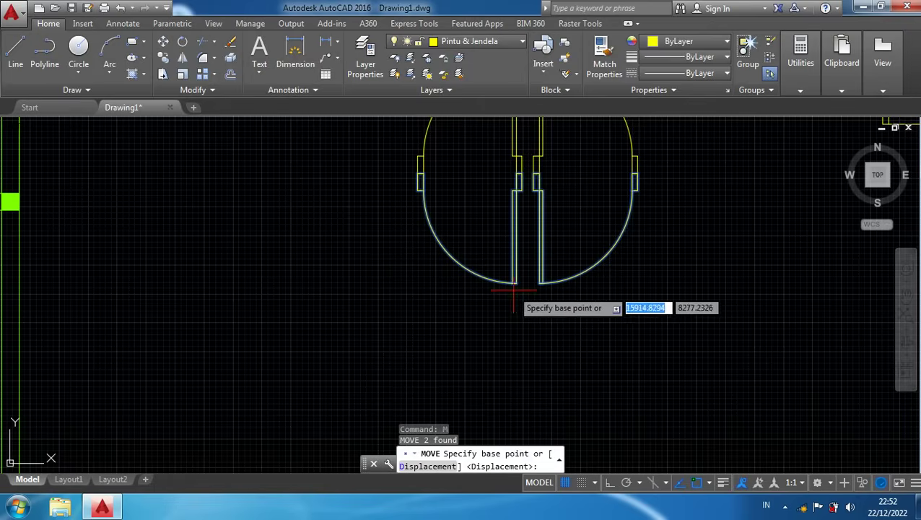
click(515, 283)
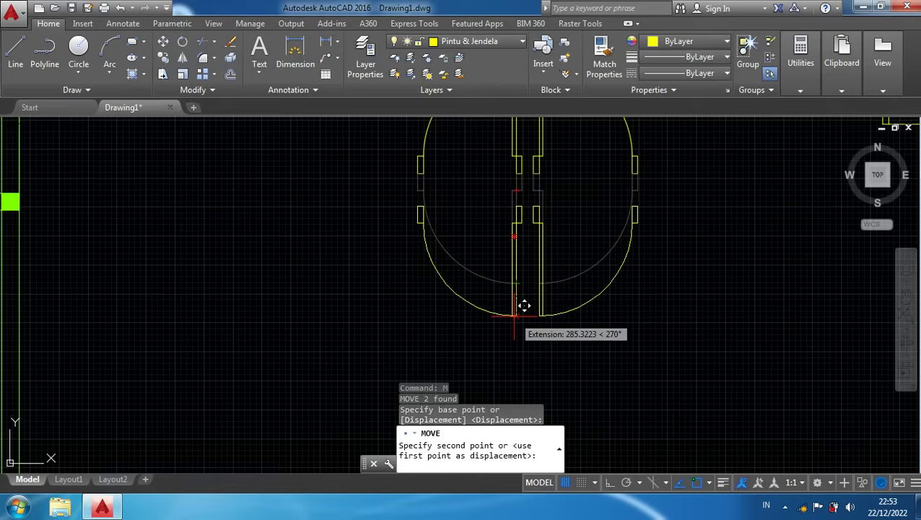
text(1)
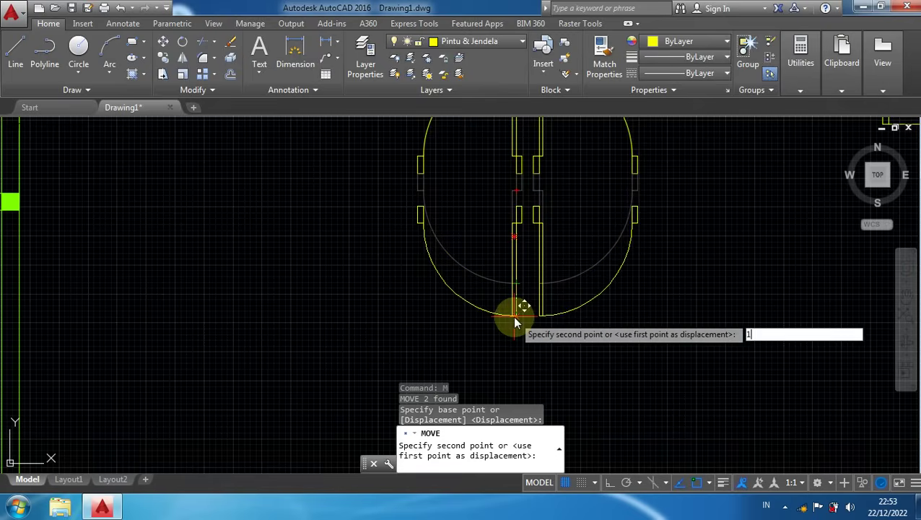
text(00)
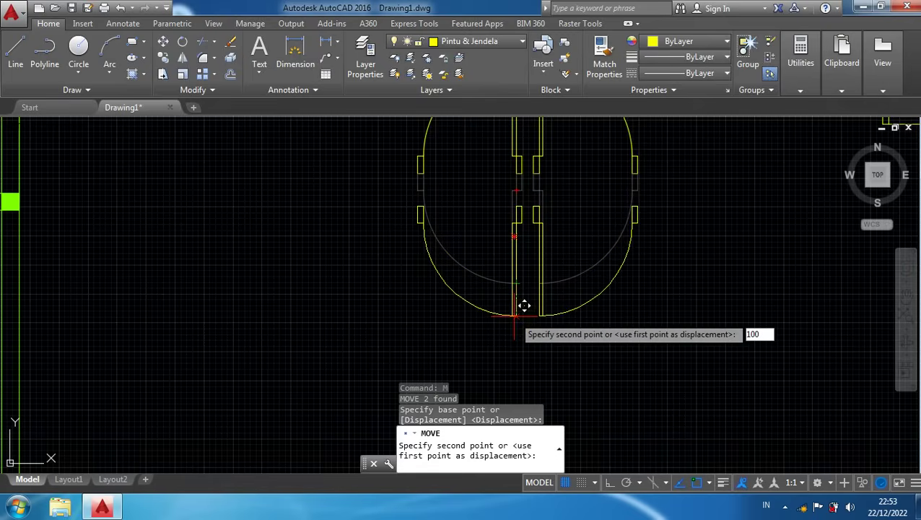
key(Return)
Copy the upper-right door from its left jamb's lower-left corner to the lower-right corner of the column at the left end of the front wall by the porch
scroll(534, 312, down, 2)
scroll(518, 206, up, 4)
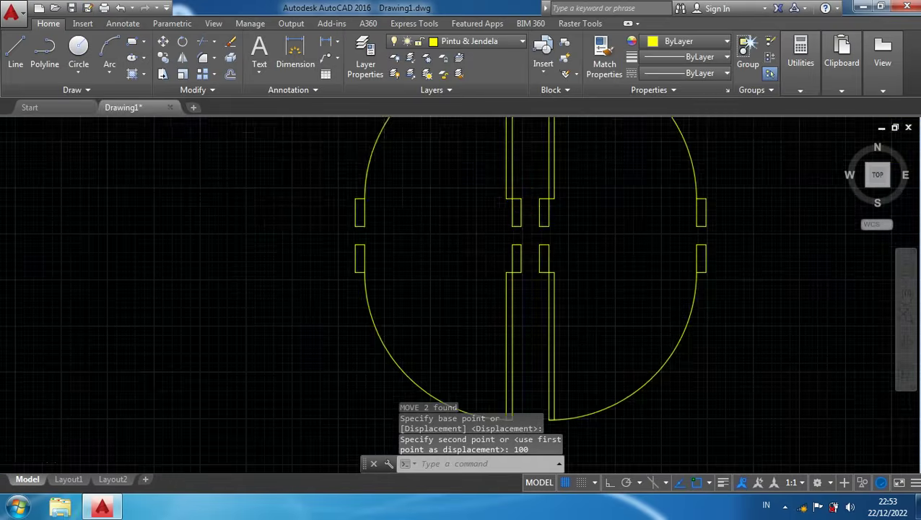
scroll(483, 216, down, 5)
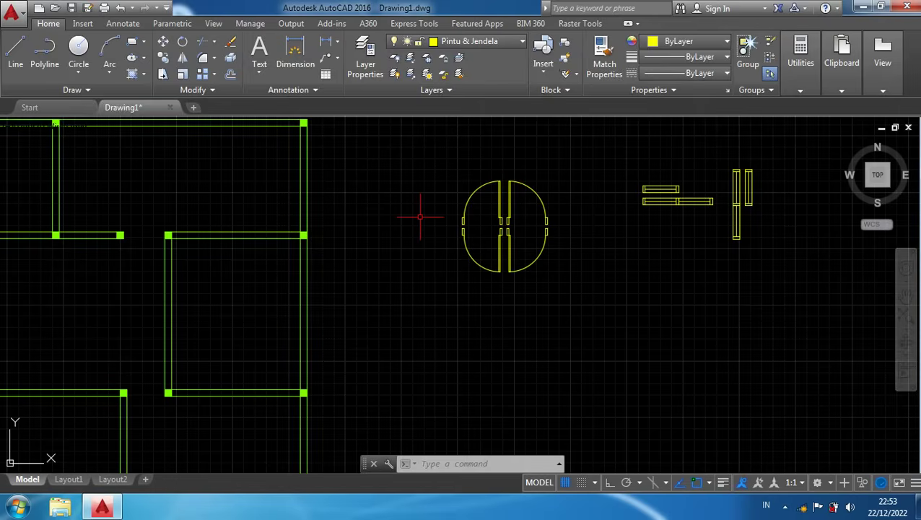
middle_drag(420, 216, 563, 216)
scroll(554, 214, down, 2)
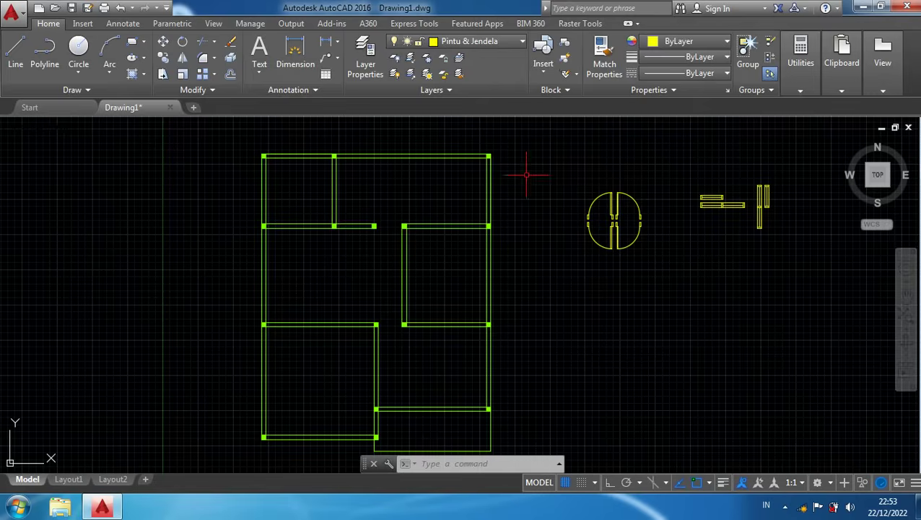
click(633, 195)
scroll(635, 194, up, 4)
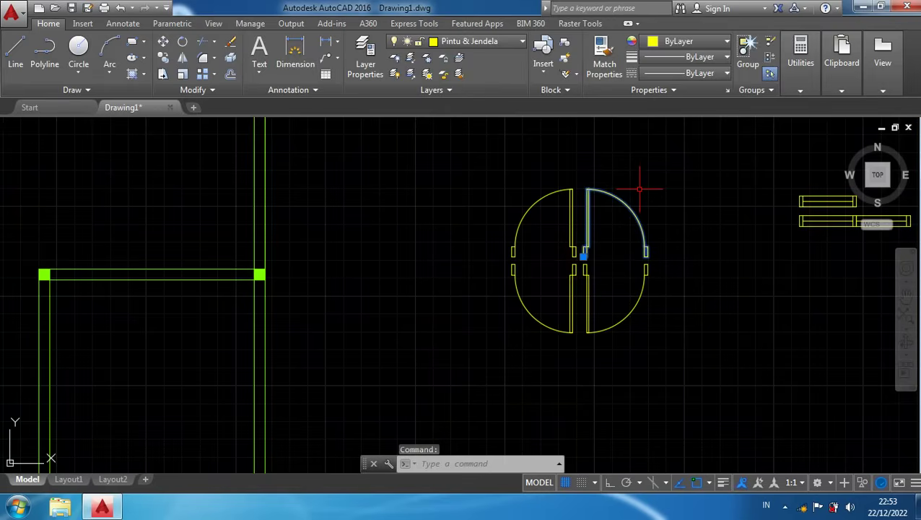
text(CO)
key(Return)
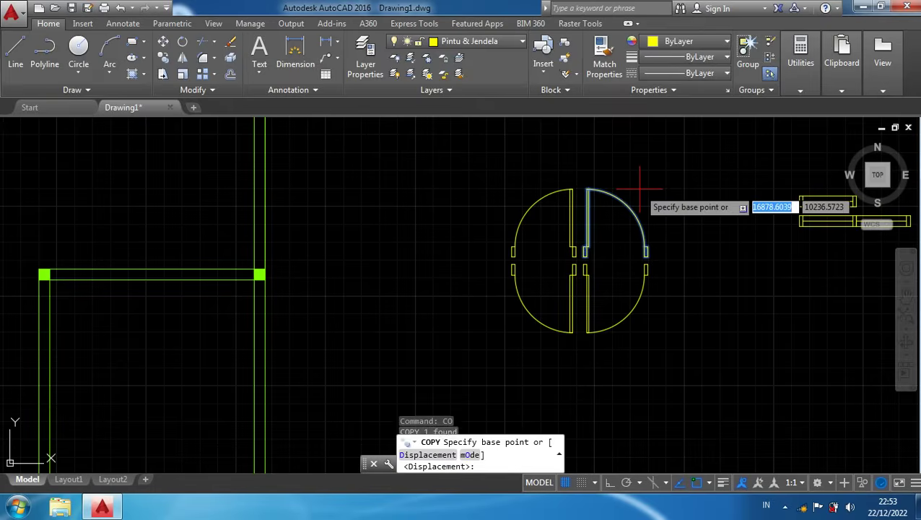
scroll(582, 278, up, 4)
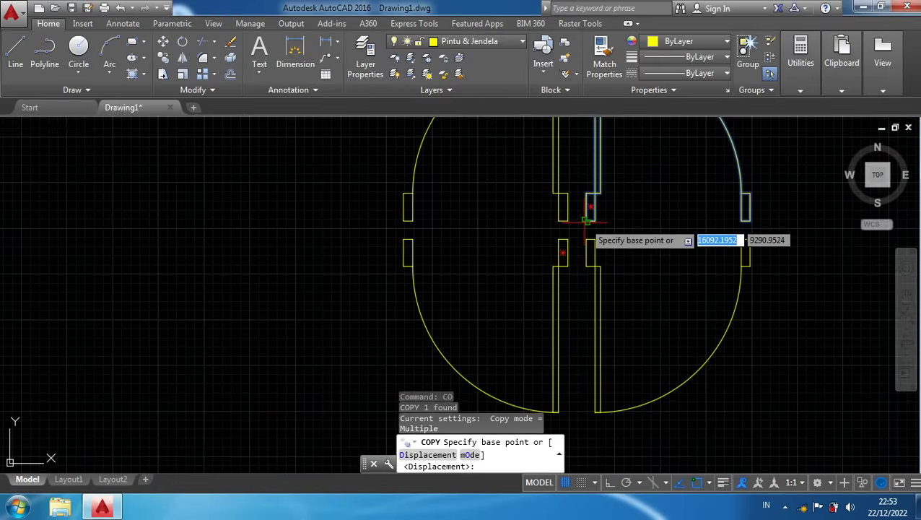
click(562, 252)
scroll(498, 288, down, 4)
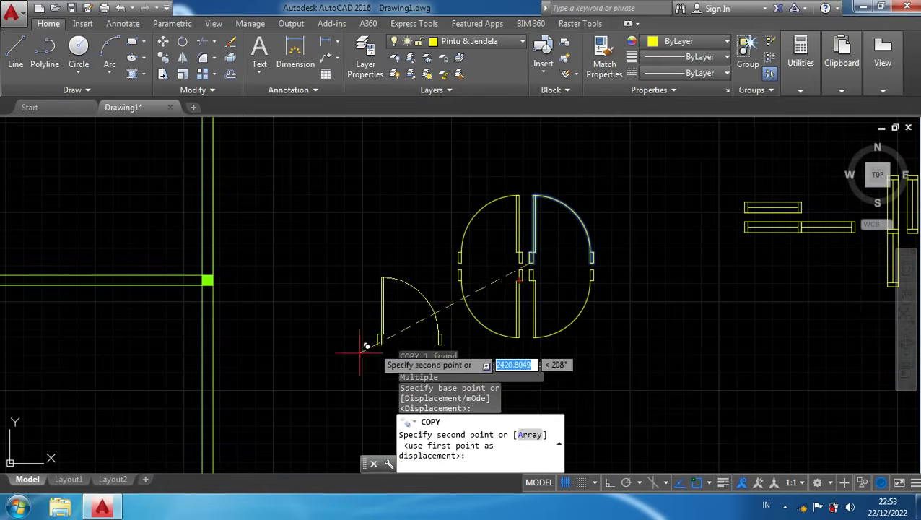
scroll(347, 358, down, 7)
middle_drag(329, 366, 457, 233)
scroll(376, 347, up, 2)
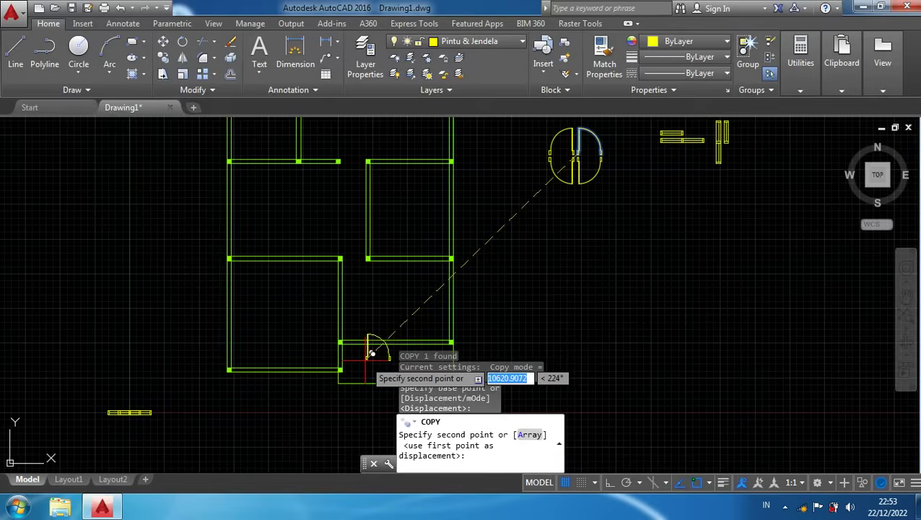
scroll(371, 354, up, 2)
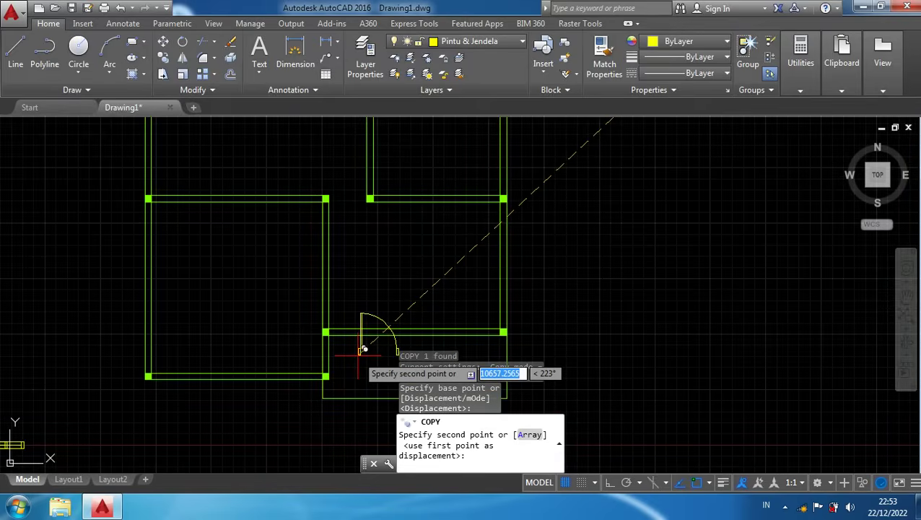
scroll(354, 357, up, 4)
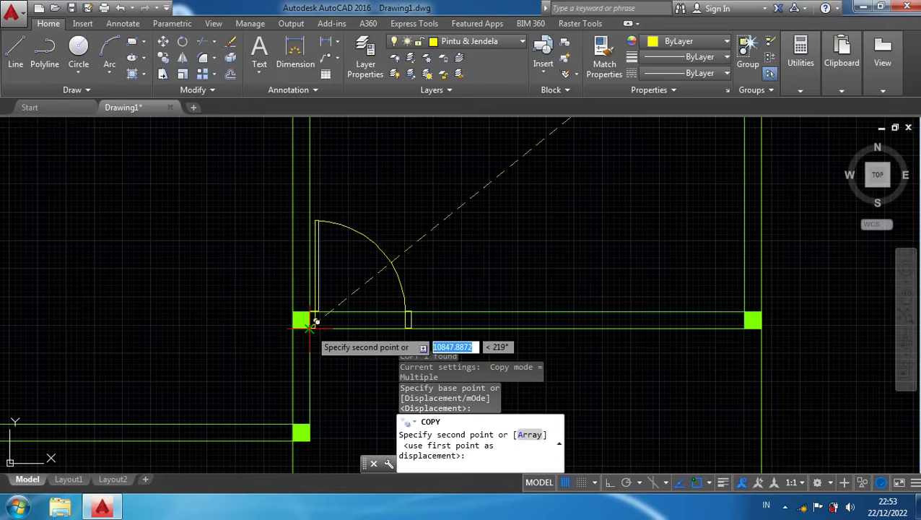
click(311, 323)
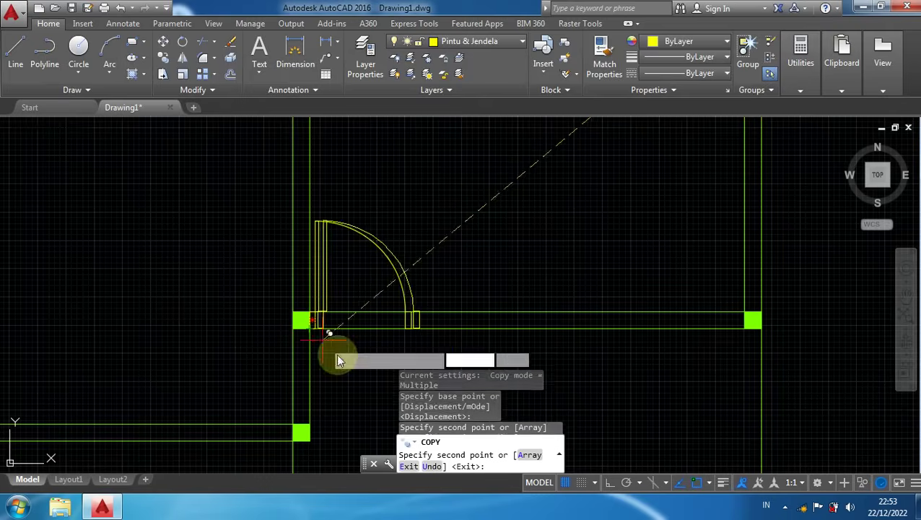
key(Escape)
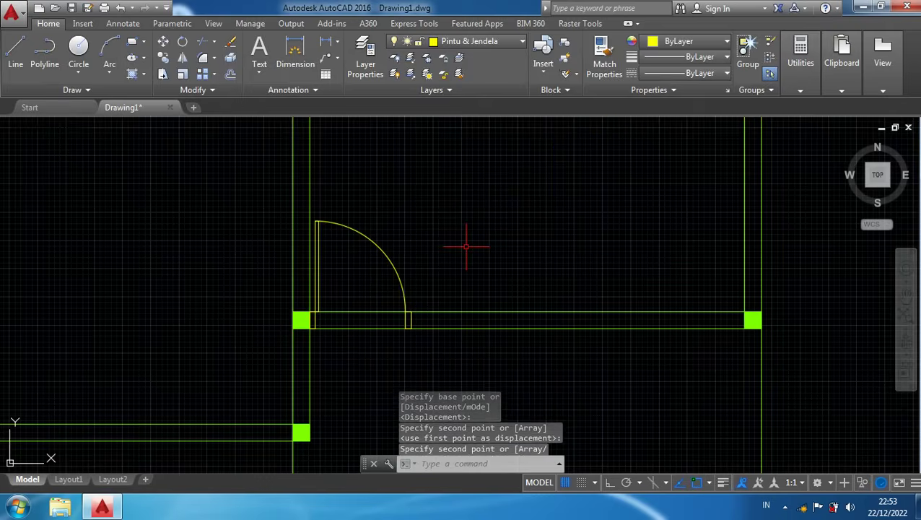
Copy the lower-left door from its right jamb's upper-right corner to the upper-left corner of the column at the front-left room's upper-right corner
scroll(491, 289, down, 4)
scroll(499, 309, down, 4)
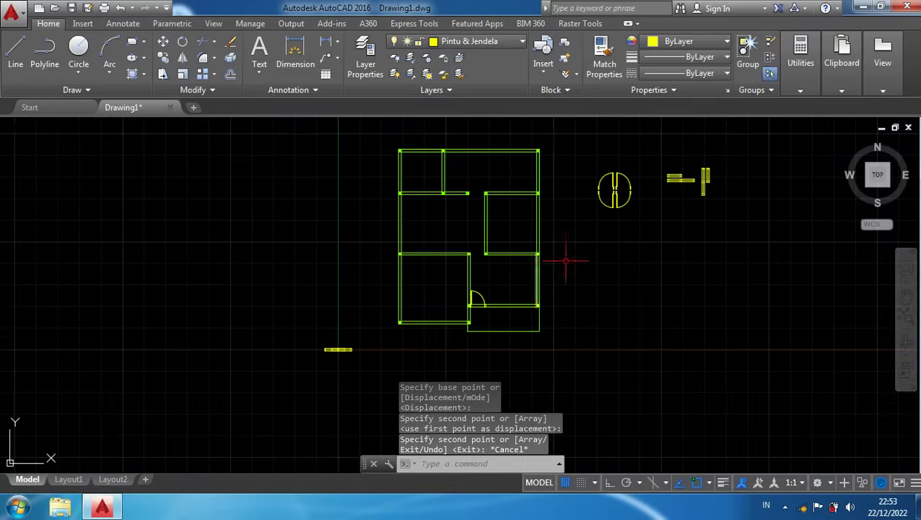
scroll(643, 184, up, 2)
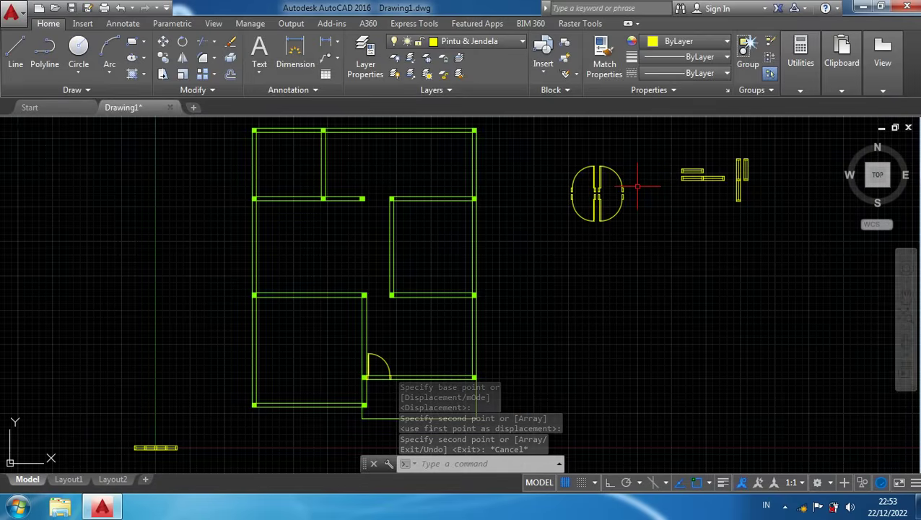
click(580, 213)
scroll(554, 229, up, 2)
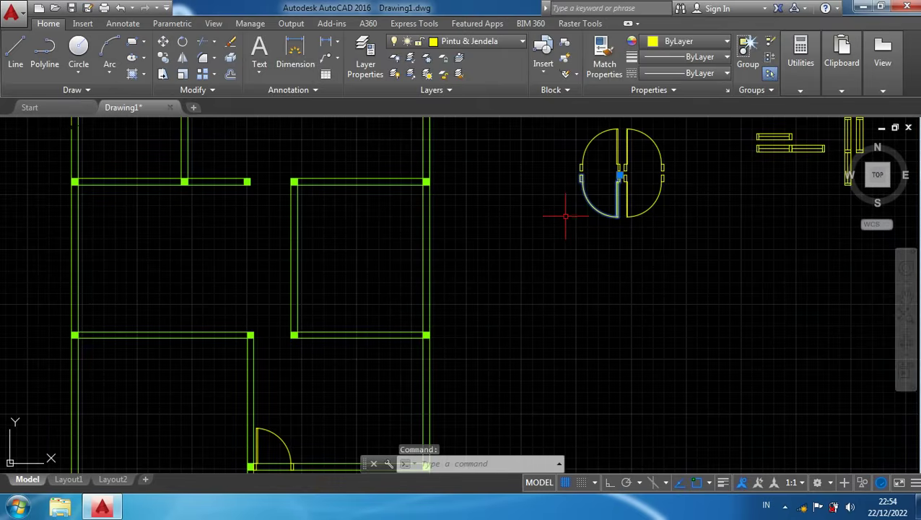
text(co)
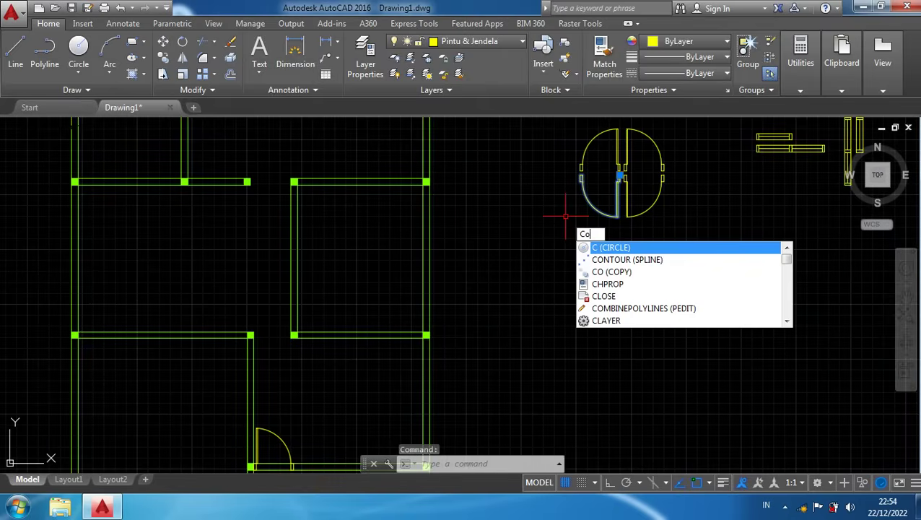
key(Return)
scroll(612, 187, up, 4)
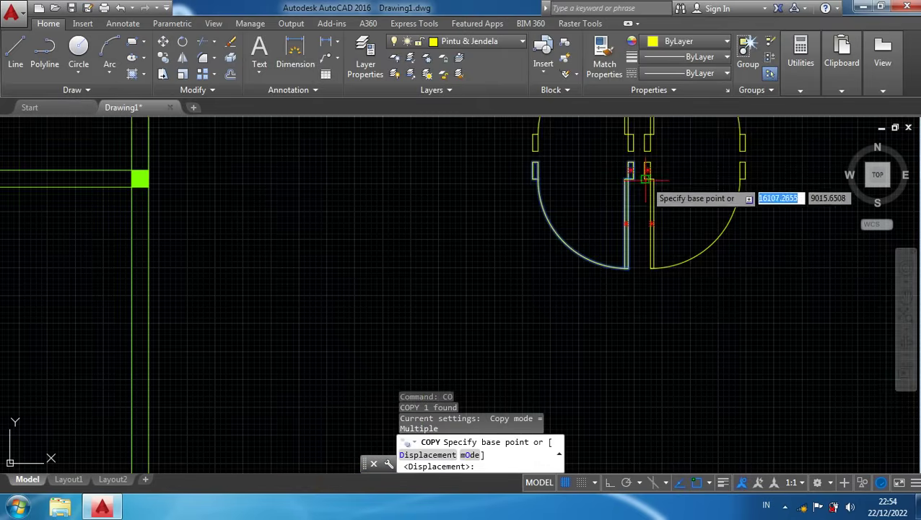
scroll(635, 162, up, 4)
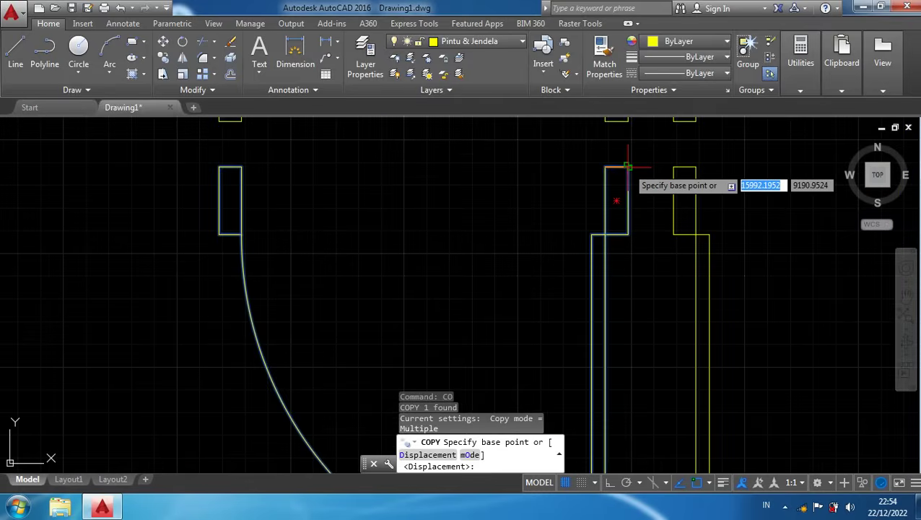
click(627, 167)
scroll(524, 247, down, 8)
middle_drag(339, 327, 479, 244)
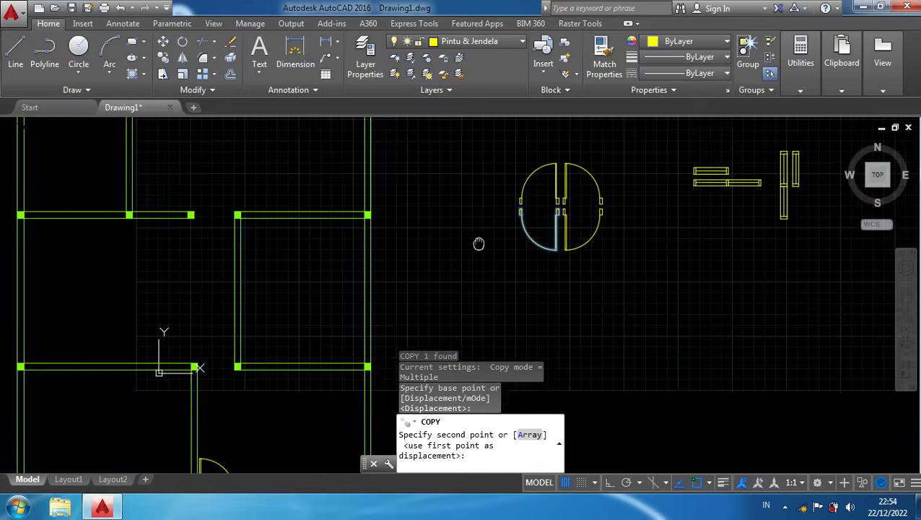
middle_drag(165, 401, 244, 331)
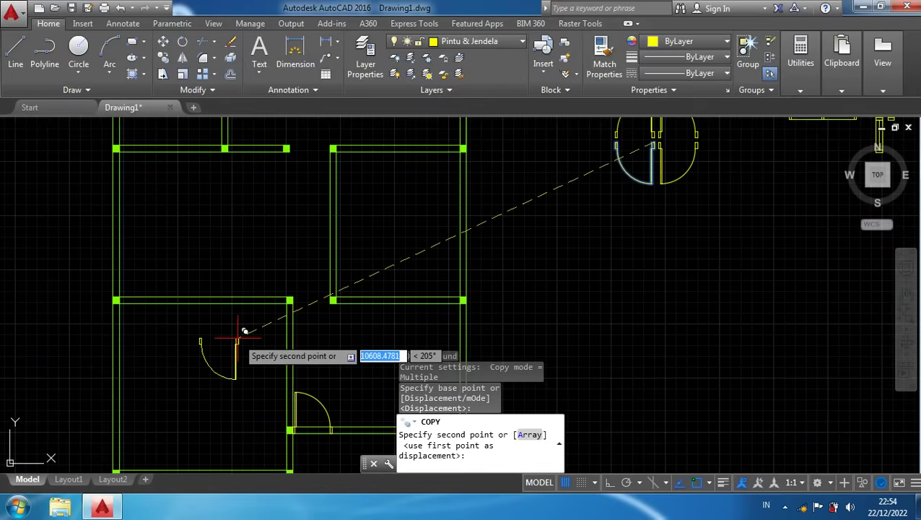
scroll(244, 330, up, 6)
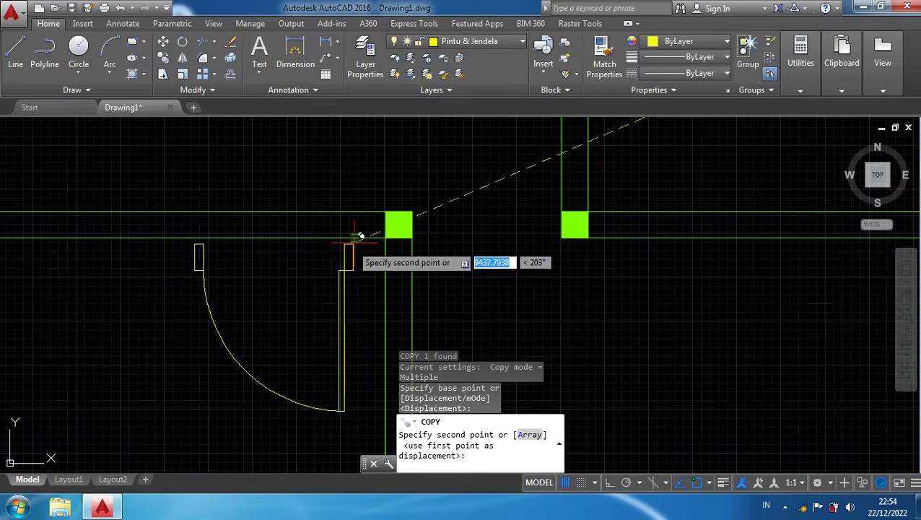
click(389, 205)
key(Escape)
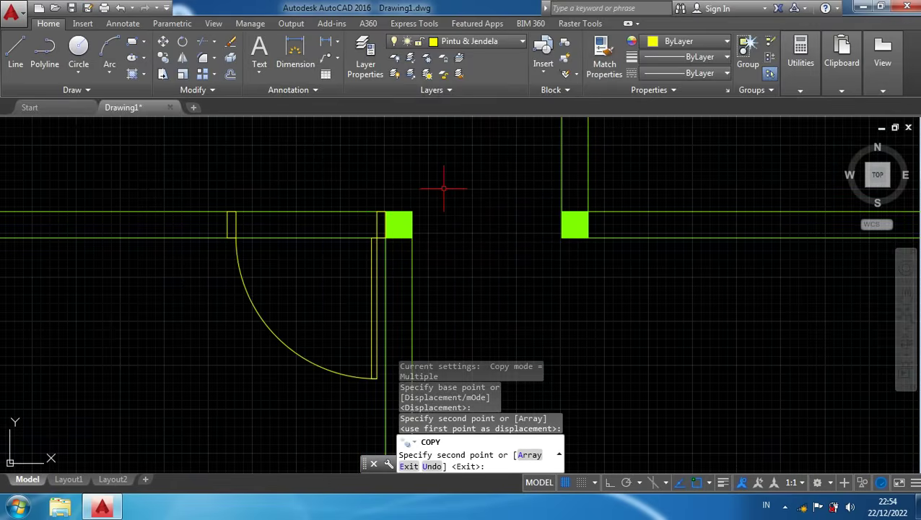
Copy the set of four loose doors to the empty space just below the originals
scroll(466, 186, down, 6)
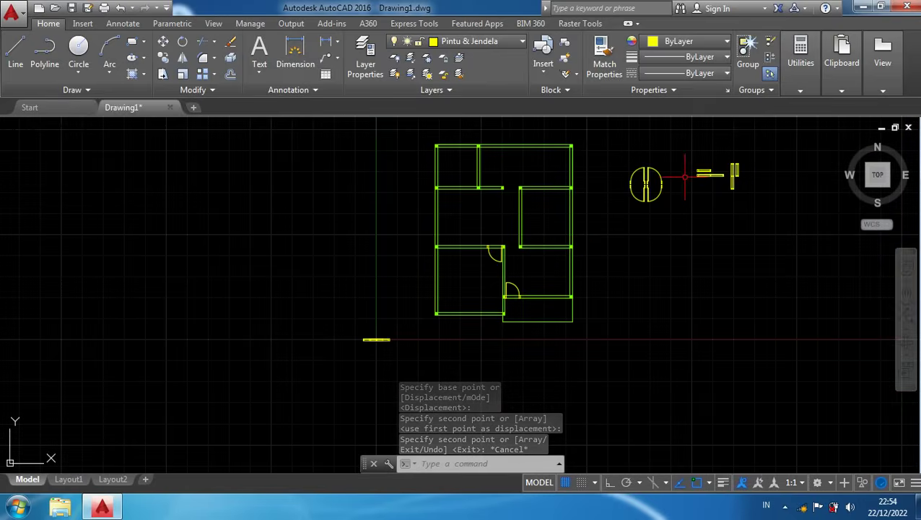
scroll(674, 187, up, 2)
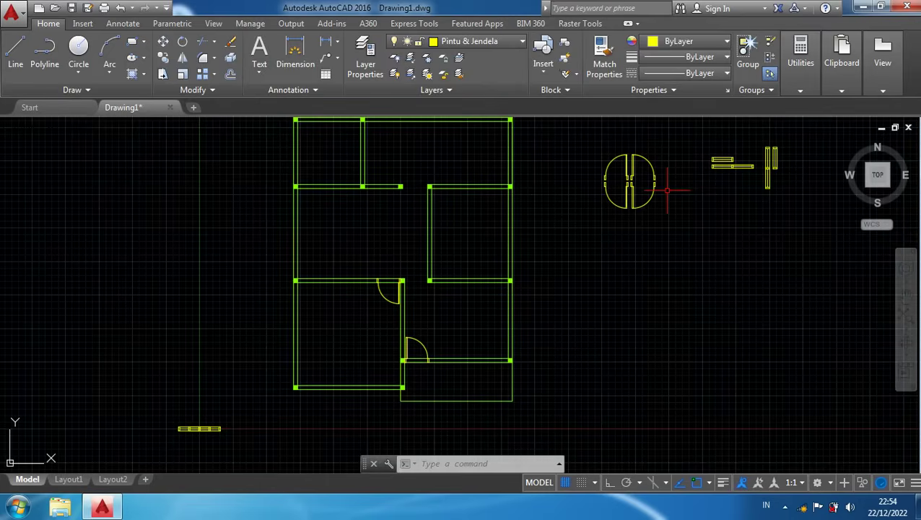
scroll(667, 191, up, 2)
middle_drag(664, 198, 657, 246)
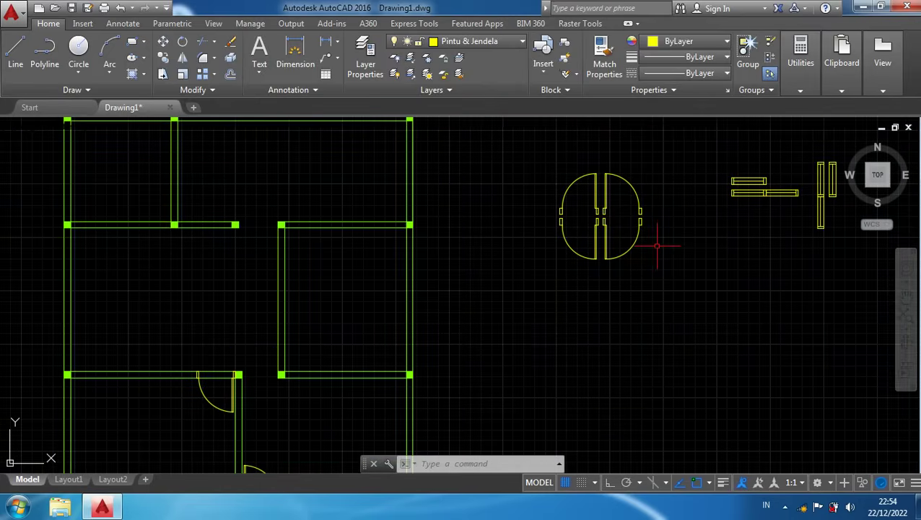
click(662, 296)
click(539, 147)
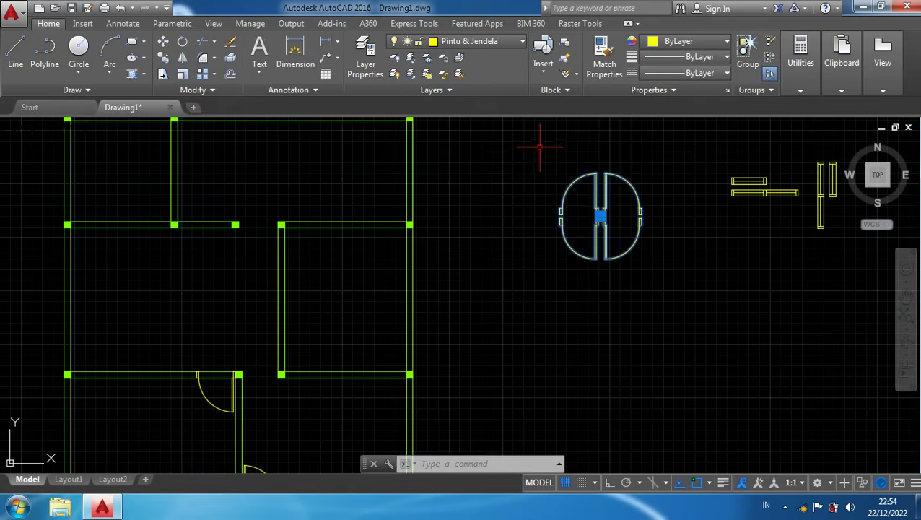
click(534, 208)
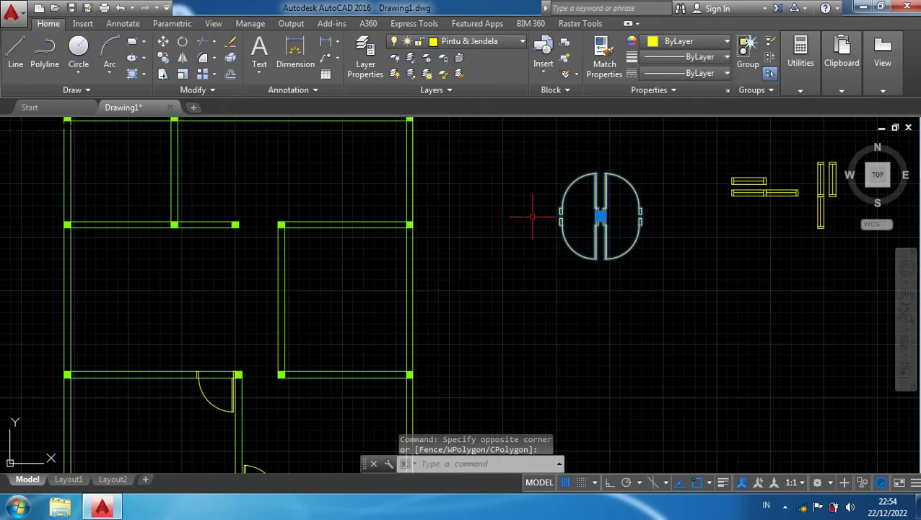
click(531, 217)
text(co)
key(Return)
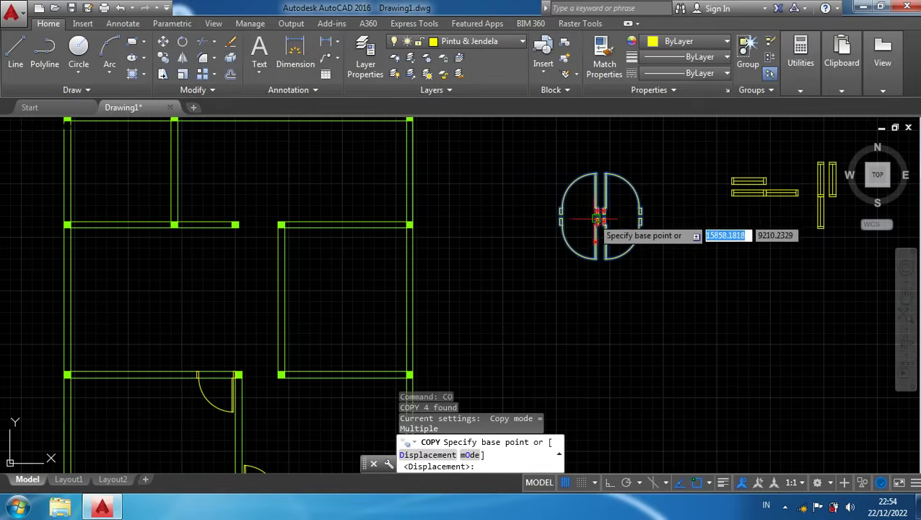
click(599, 212)
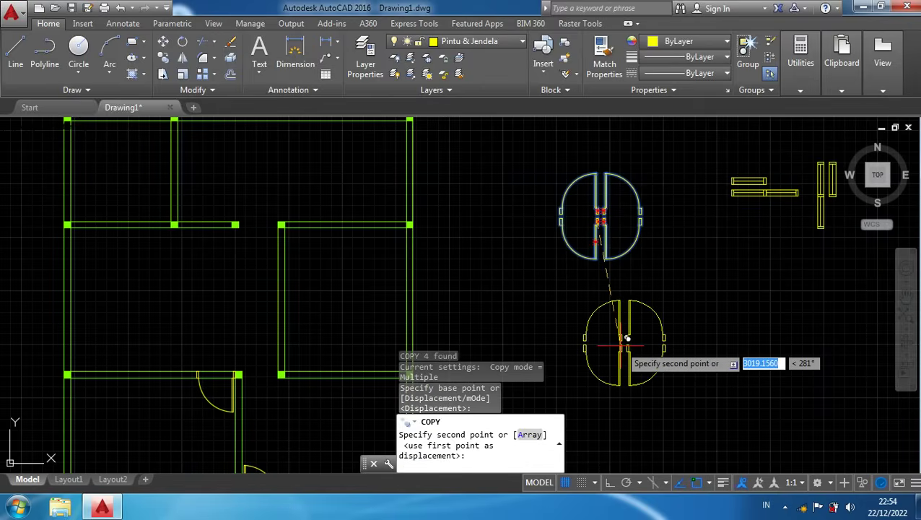
click(626, 337)
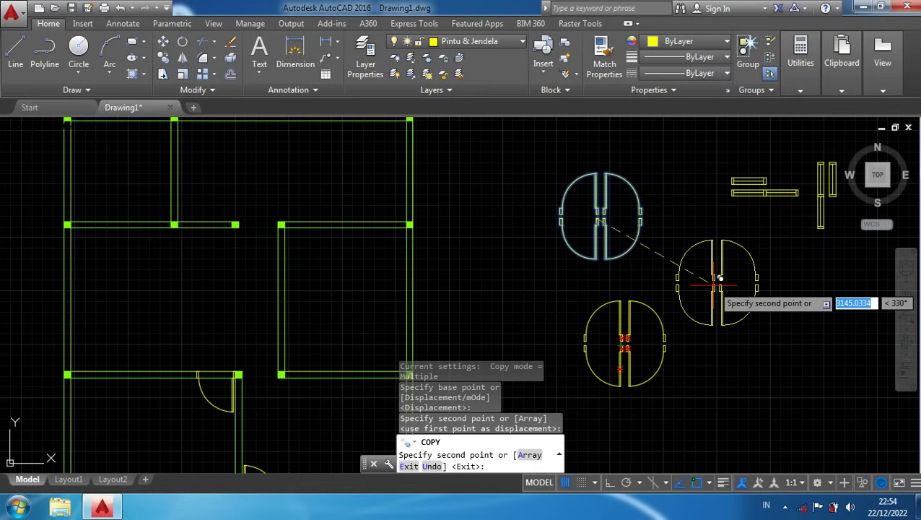
key(Escape)
Rotate the copied set of four doors 270 degrees about the lower end of its lower-left door leaf, using Ortho for the angle
mouse_move(718, 284)
middle_down()
mouse_move(680, 244)
mouse_move(675, 199)
middle_up()
click(664, 323)
click(515, 208)
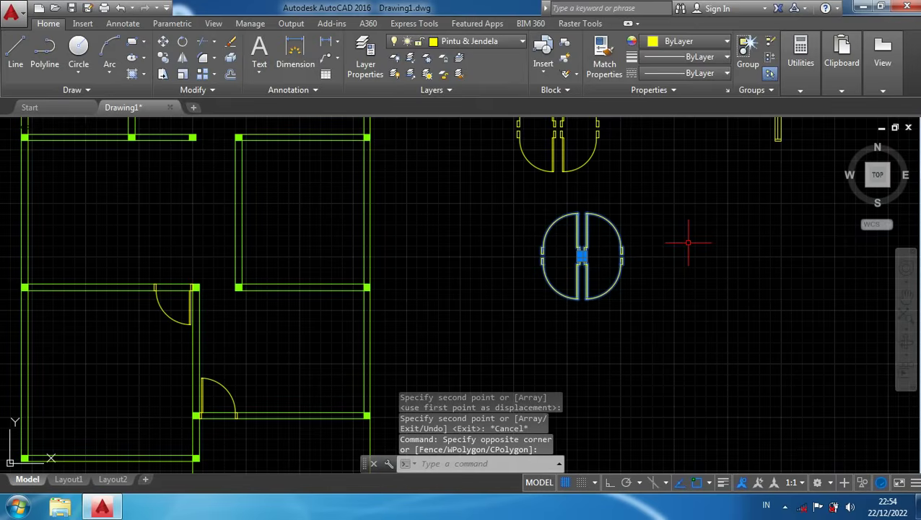
text(ro)
key(Return)
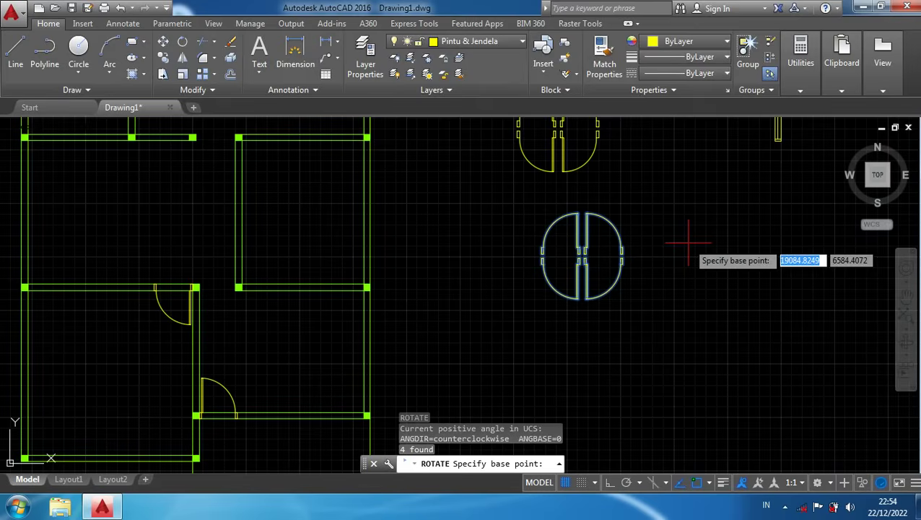
click(576, 299)
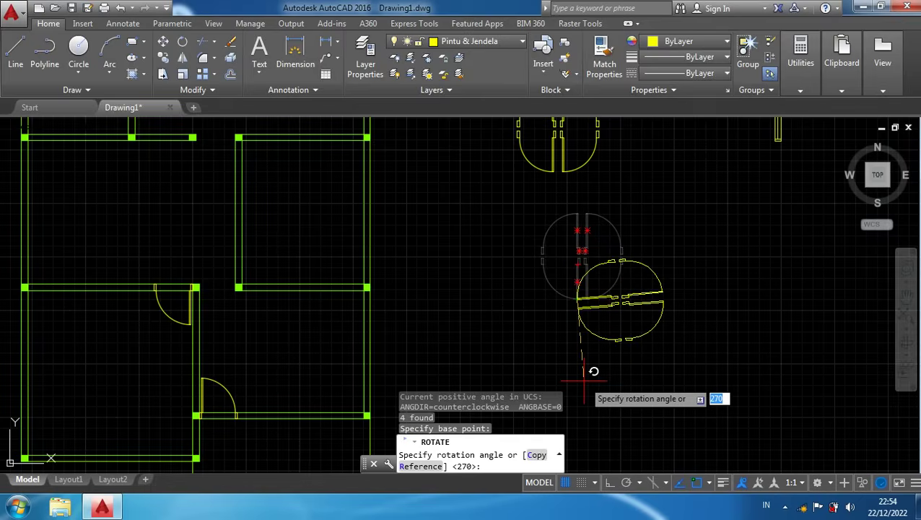
key(F8)
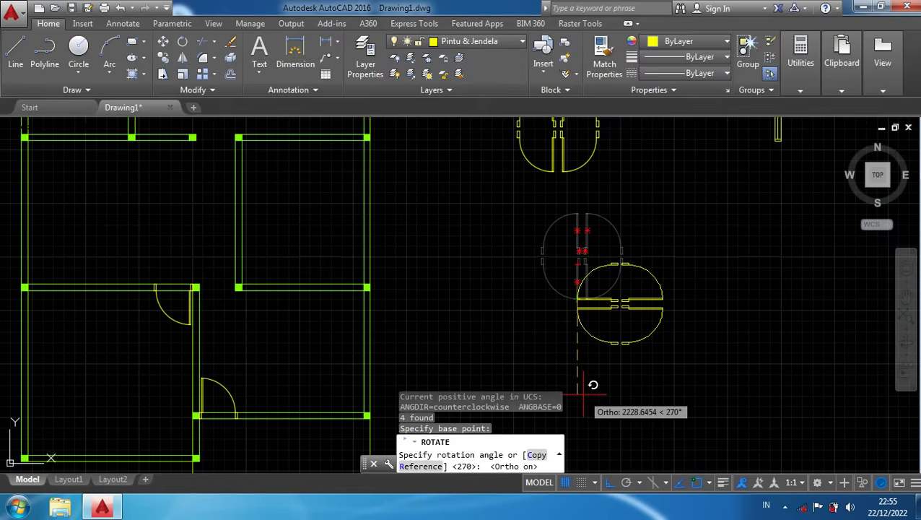
click(584, 391)
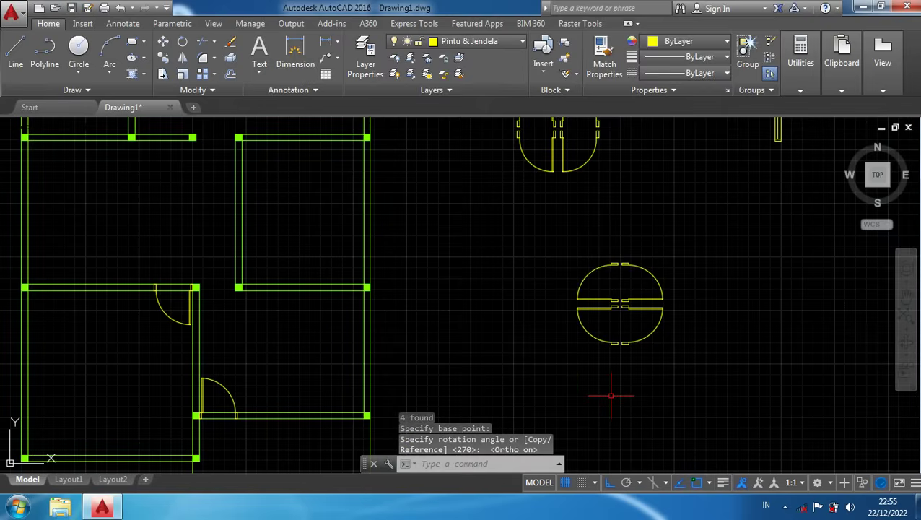
key(F8)
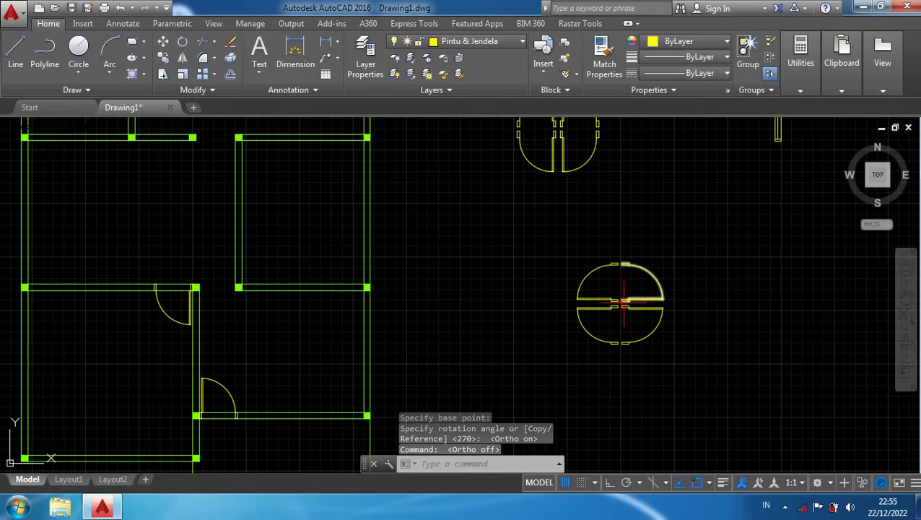
Copy the rotated set's lower-right door from its upper jamb's upper-left corner to the lower-left corner of the middle-right room's upper-left column
scroll(561, 287, down, 3)
scroll(560, 285, up, 3)
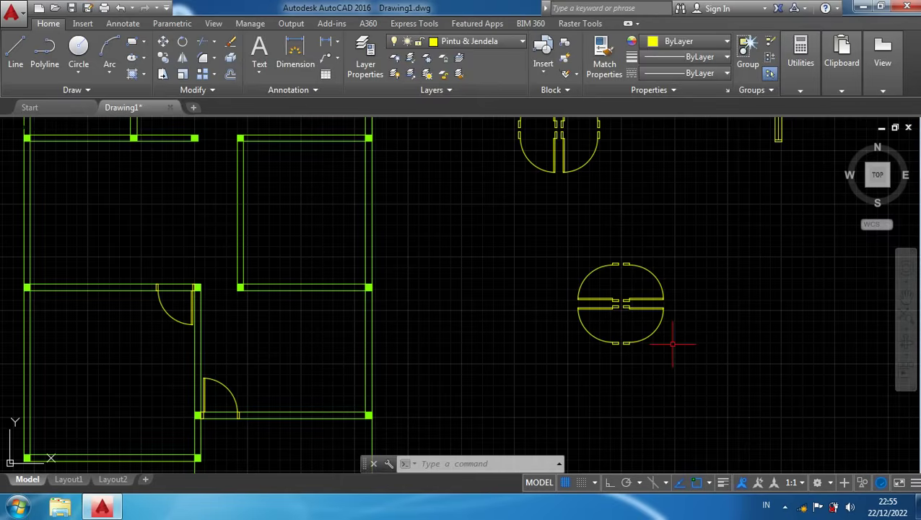
click(658, 324)
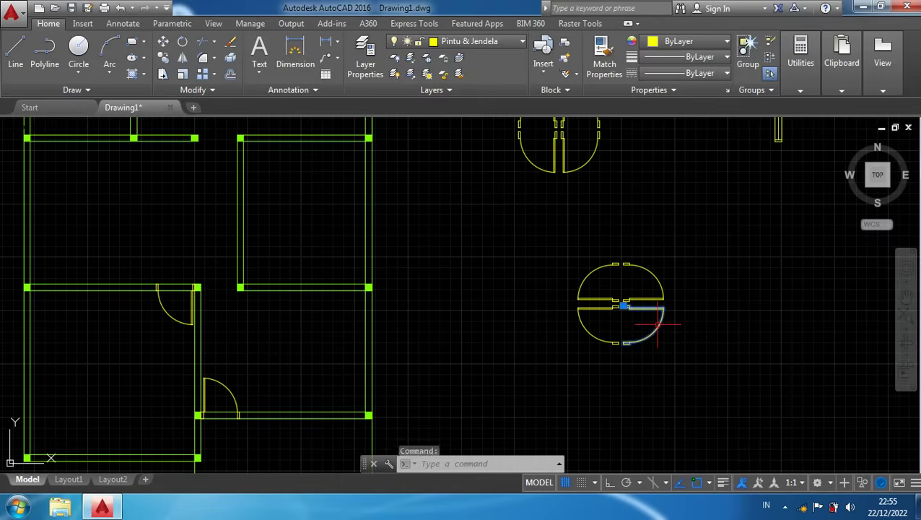
text(c)
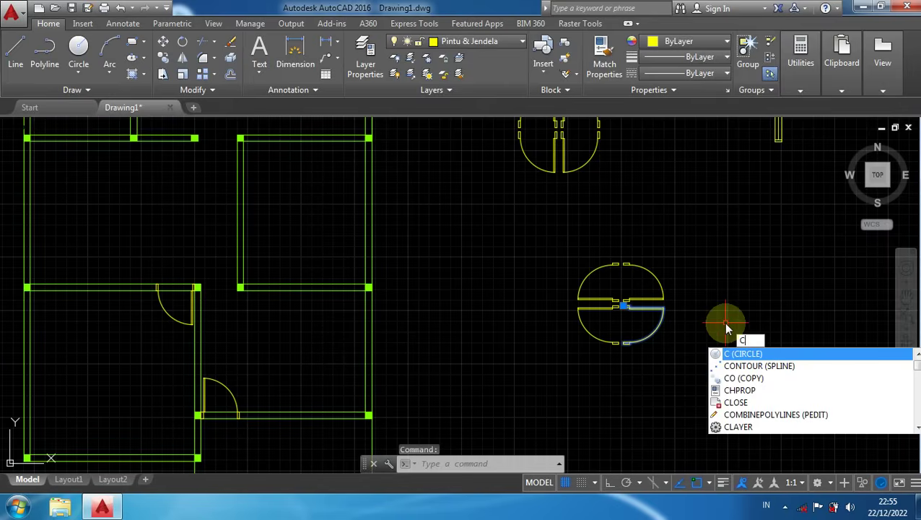
text(o)
key(Return)
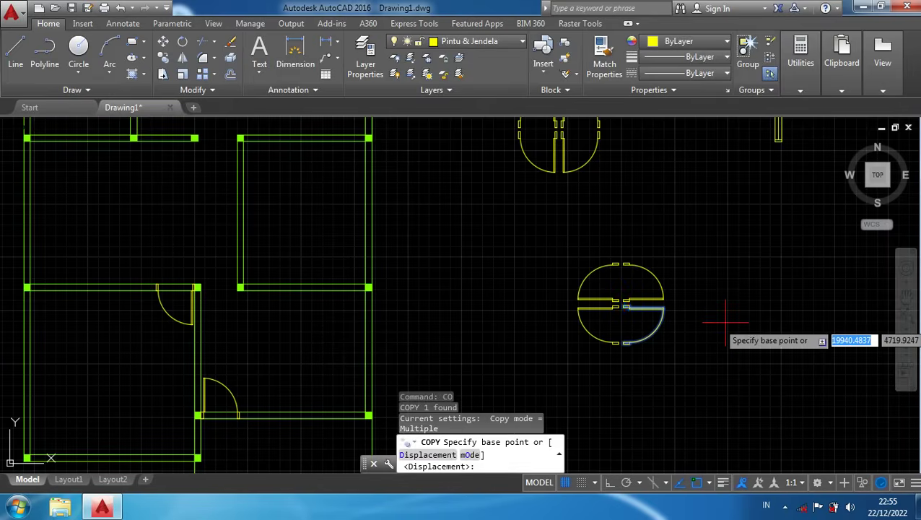
scroll(668, 321, up, 4)
scroll(587, 321, up, 2)
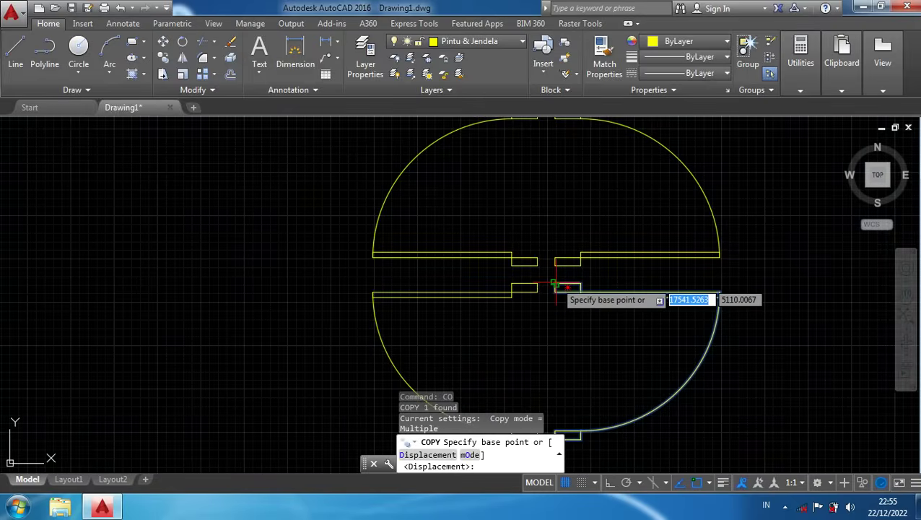
click(555, 281)
scroll(465, 349, down, 6)
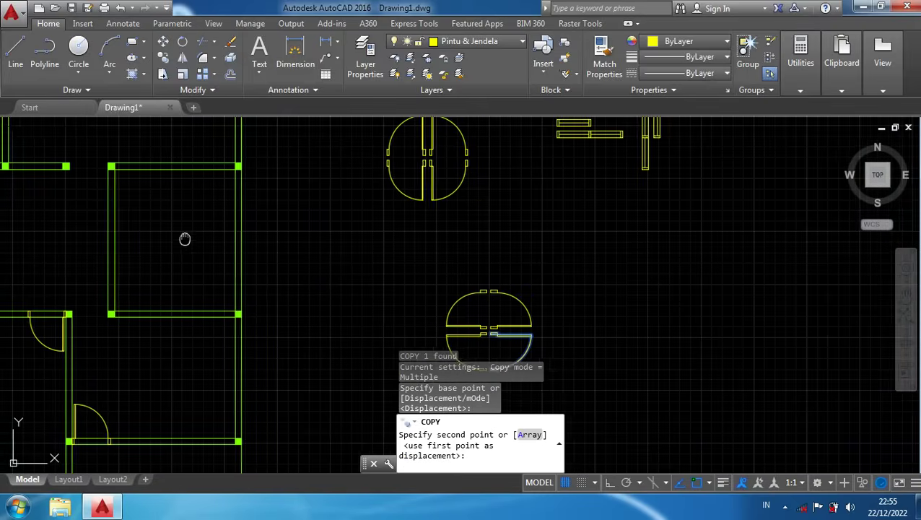
scroll(288, 230, up, 6)
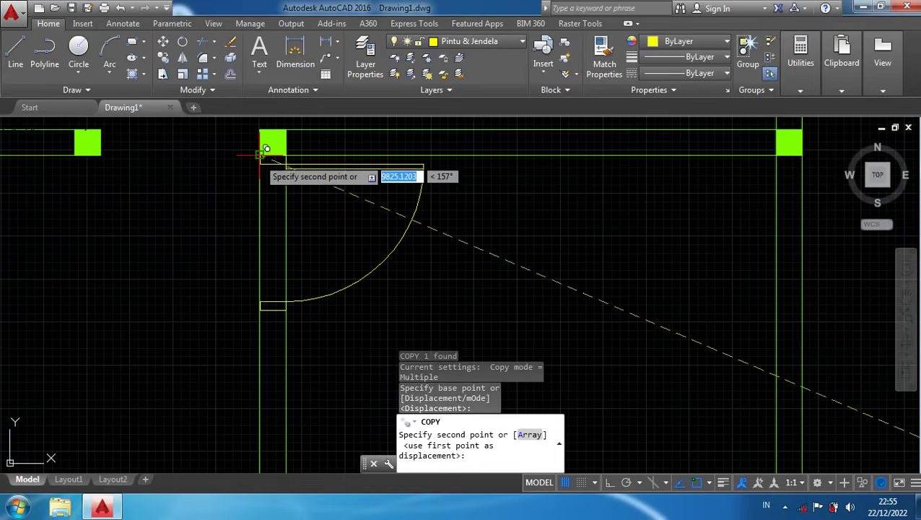
click(266, 149)
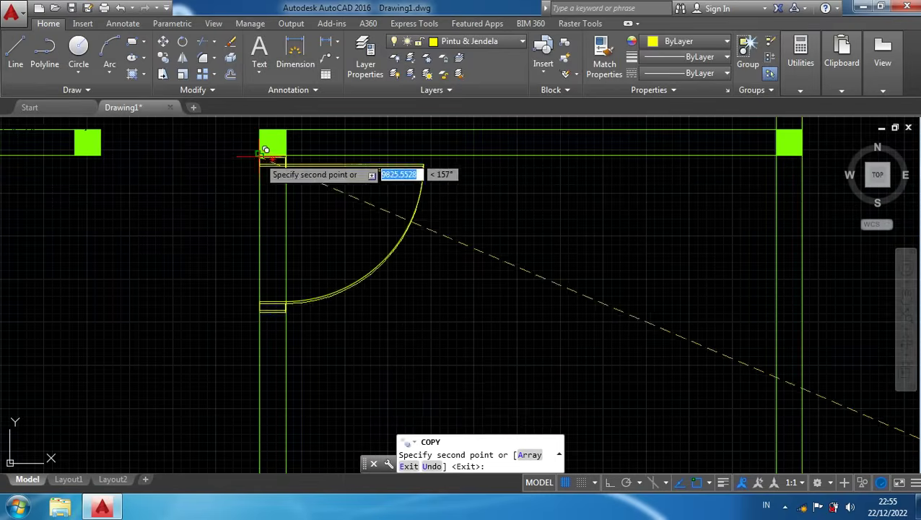
scroll(206, 220, down, 3)
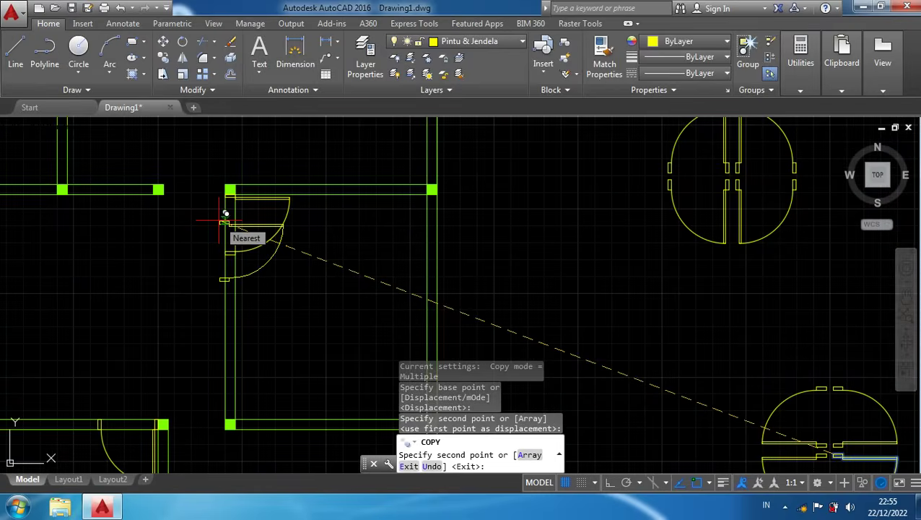
key(Escape)
scroll(296, 213, down, 5)
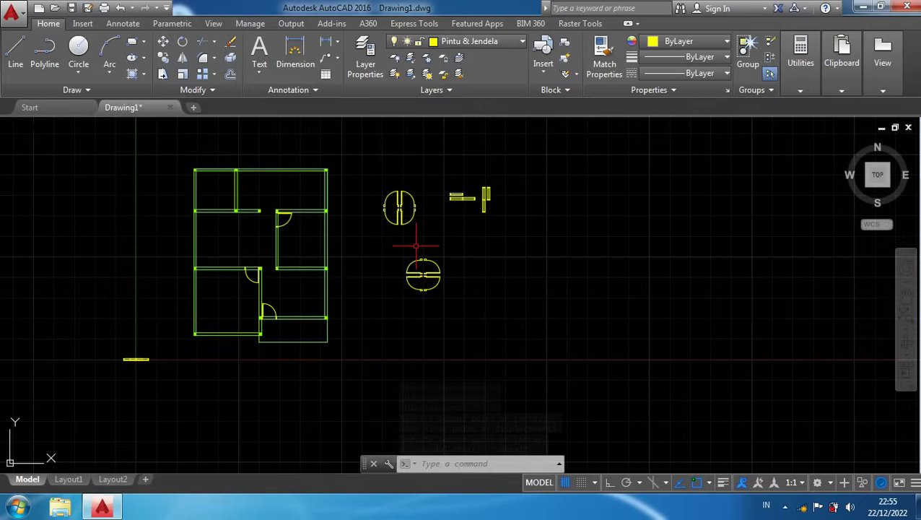
scroll(421, 272, up, 4)
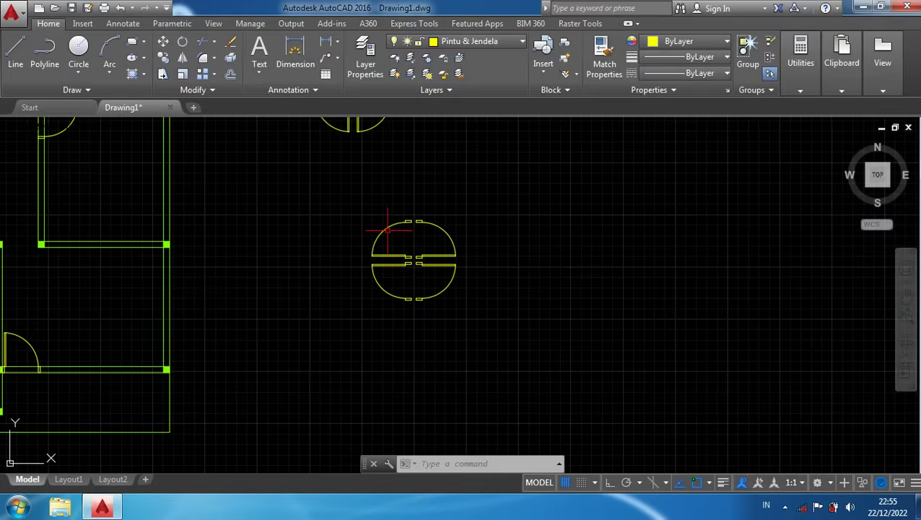
Copy the rotated set's upper-left door from its lower jamb's lower-right corner to the upper-right corner of the column below the rear-left room's partition
text(co)
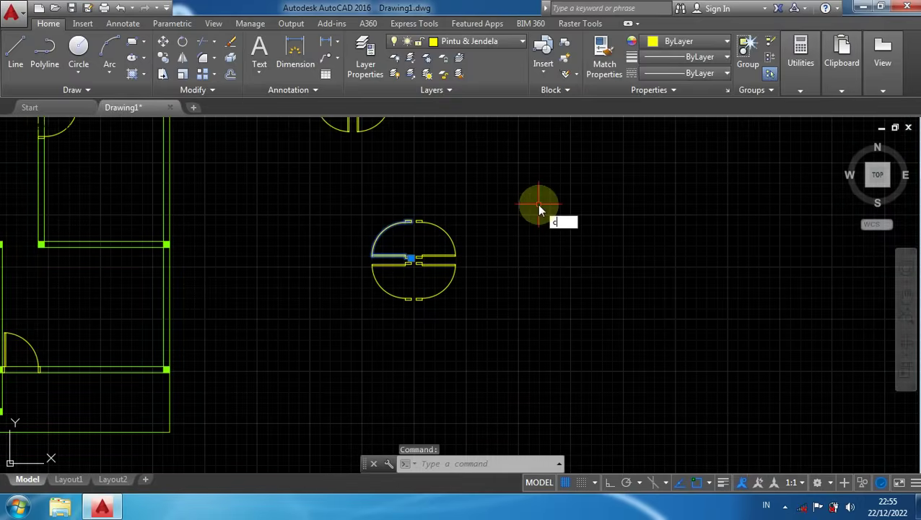
key(Return)
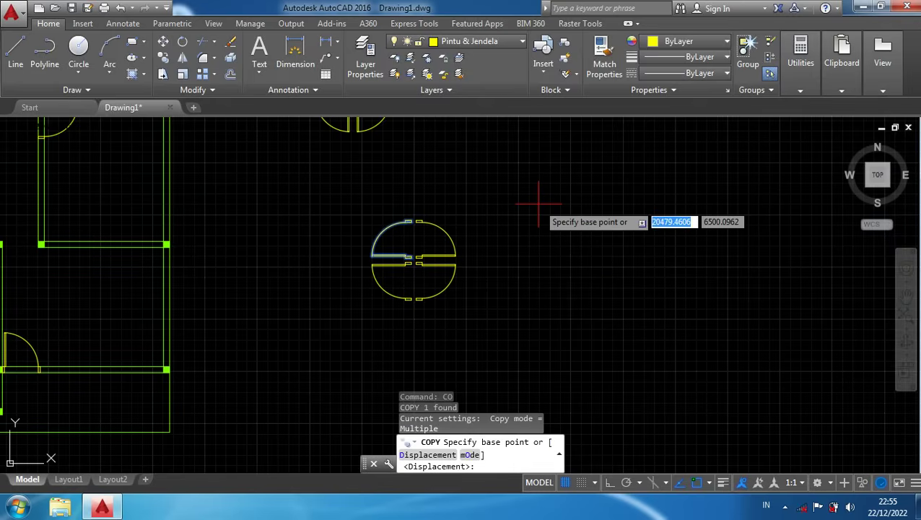
scroll(423, 267, up, 4)
scroll(404, 256, up, 2)
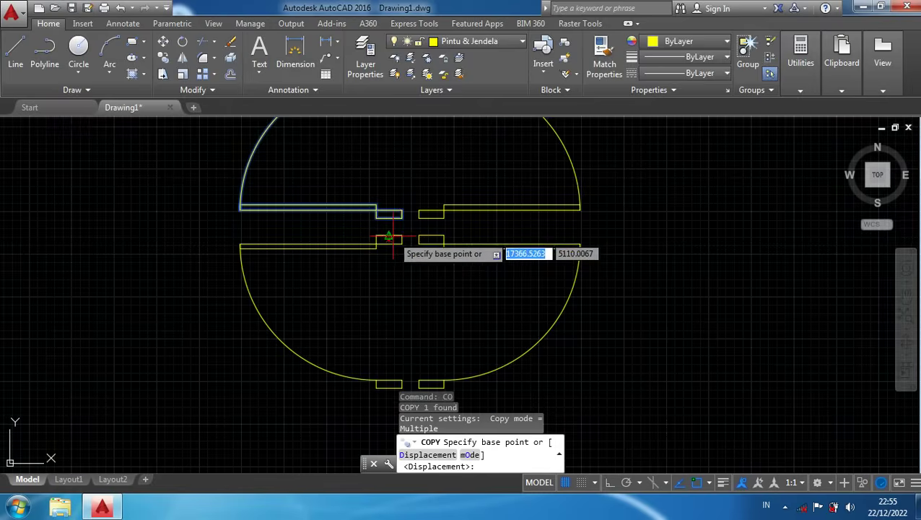
click(402, 216)
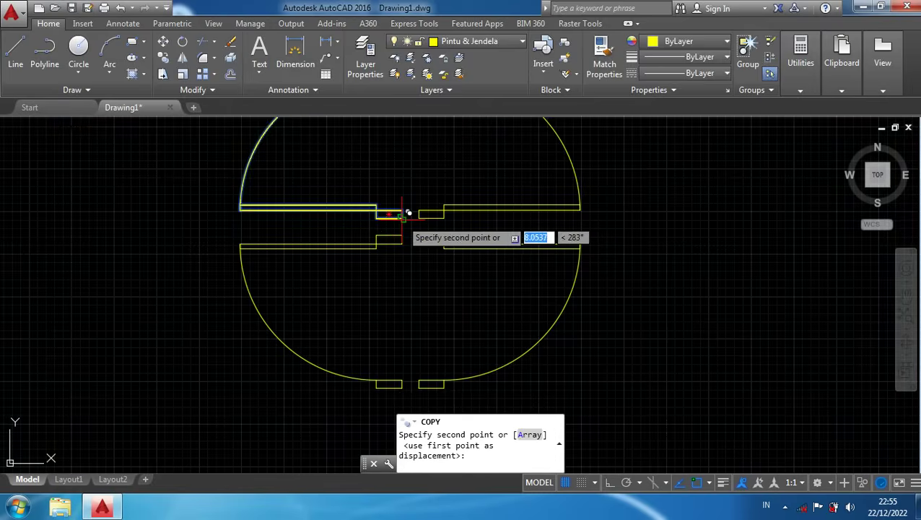
scroll(298, 263, down, 5)
middle_drag(226, 261, 622, 337)
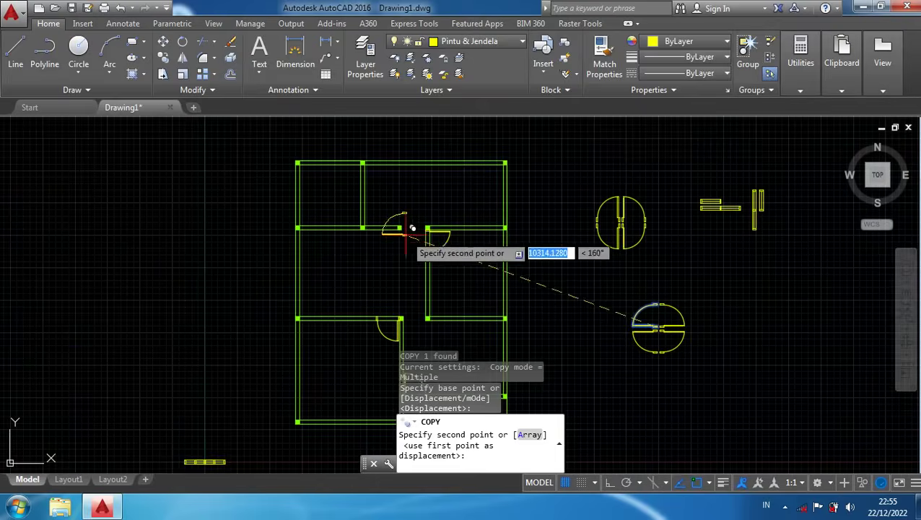
scroll(354, 213, up, 8)
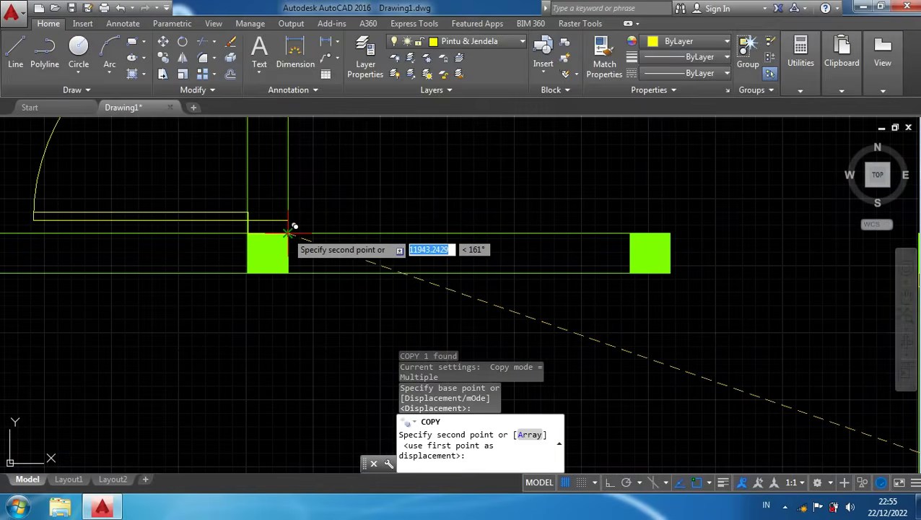
click(289, 230)
scroll(473, 269, down, 5)
scroll(469, 269, down, 4)
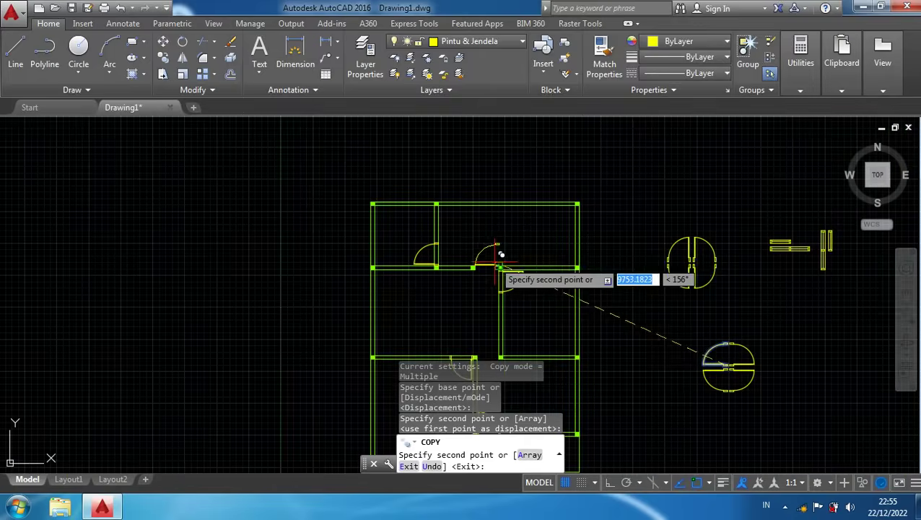
key(Escape)
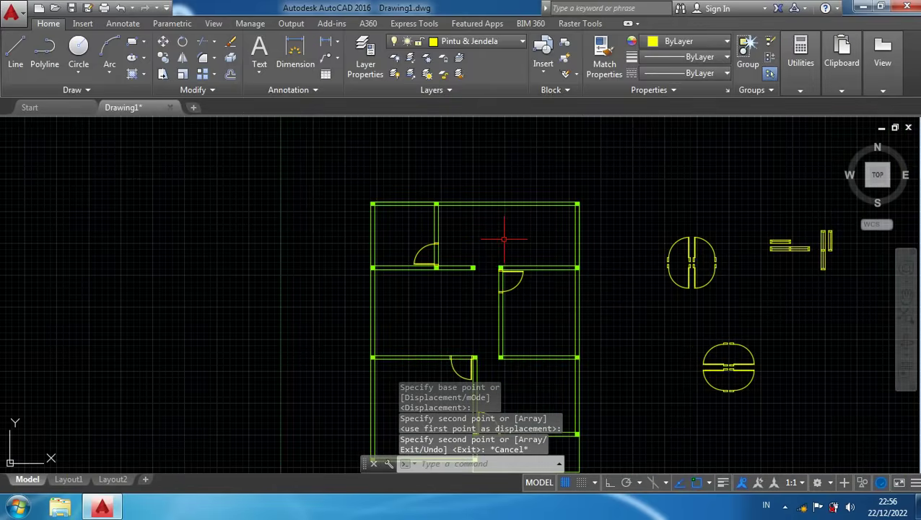
Copy the original set's lower-left door from its right jamb's upper-right corner to the upper-left corner of the house's rear-right corner column
middle_drag(674, 220, 613, 218)
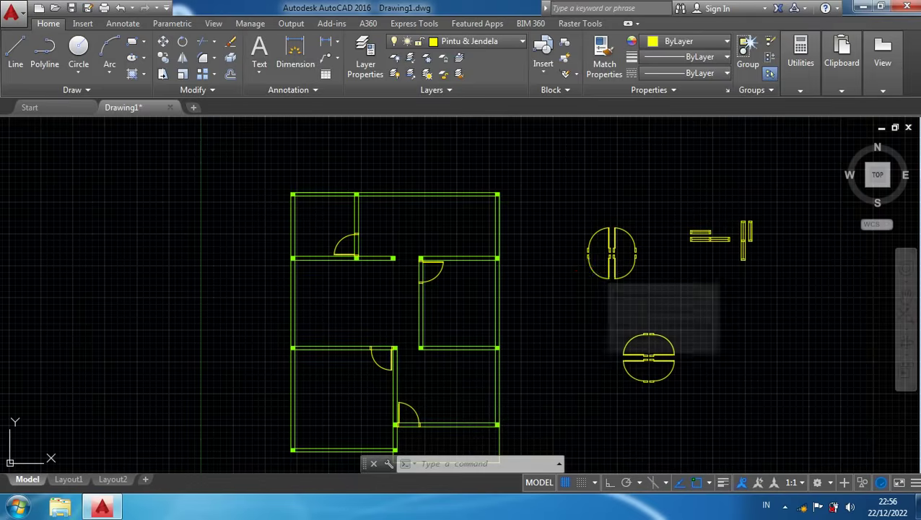
scroll(611, 270, up, 7)
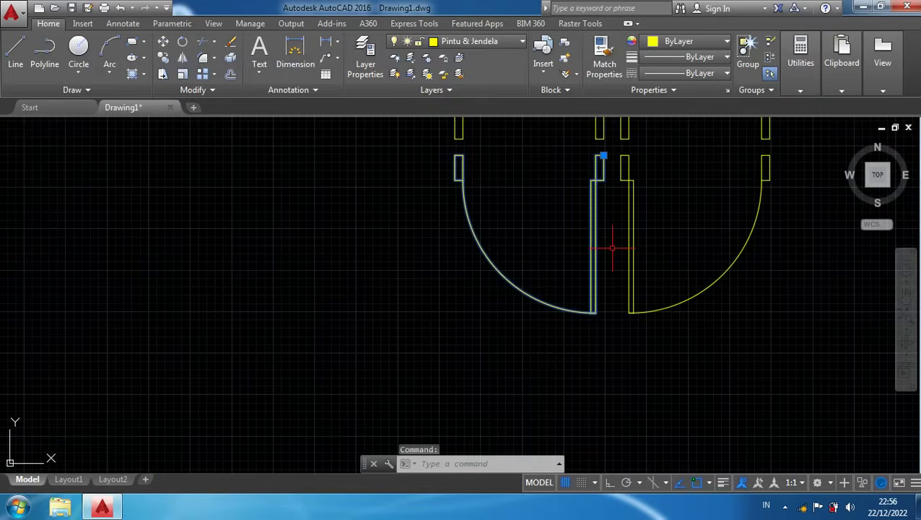
key(Return)
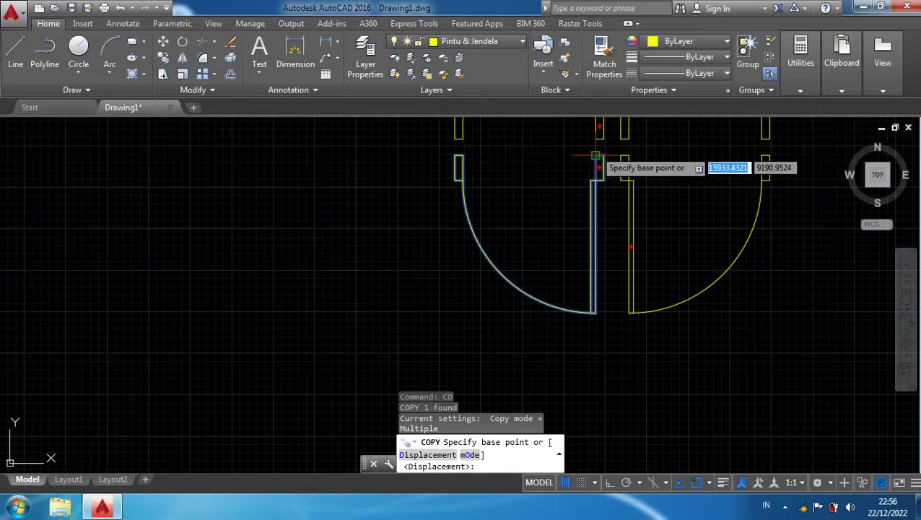
click(600, 155)
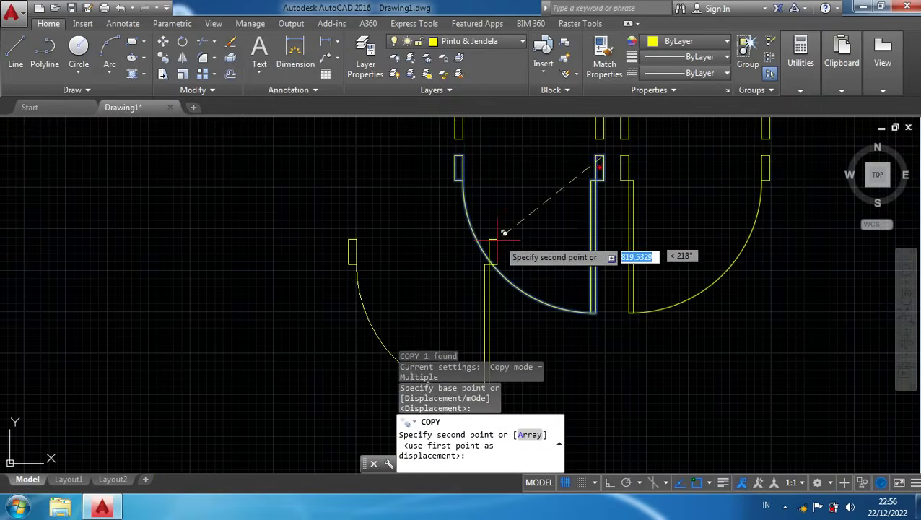
scroll(433, 252, down, 5)
middle_drag(308, 181, 323, 226)
scroll(325, 231, up, 5)
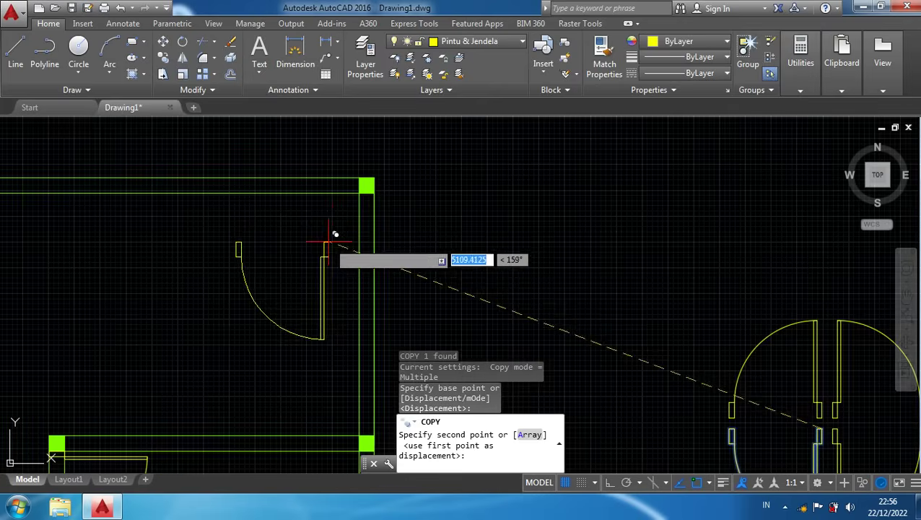
scroll(353, 199, up, 5)
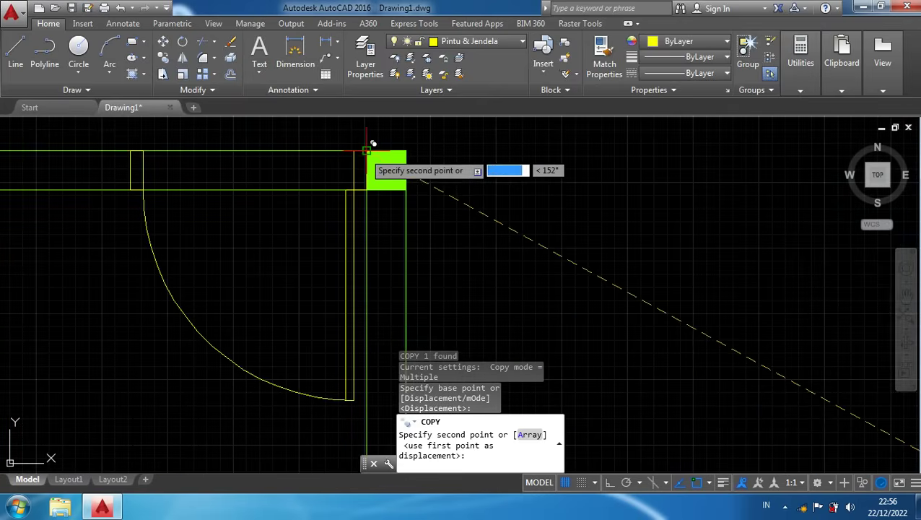
click(366, 152)
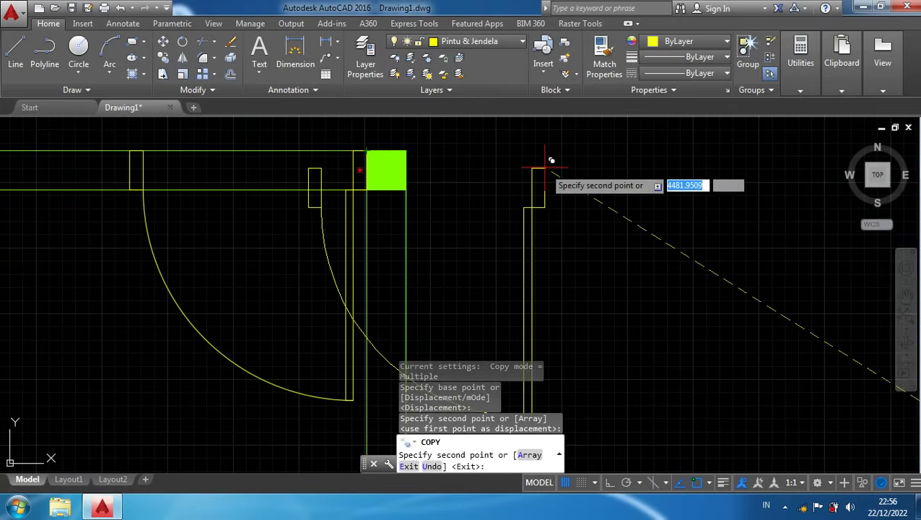
key(Escape)
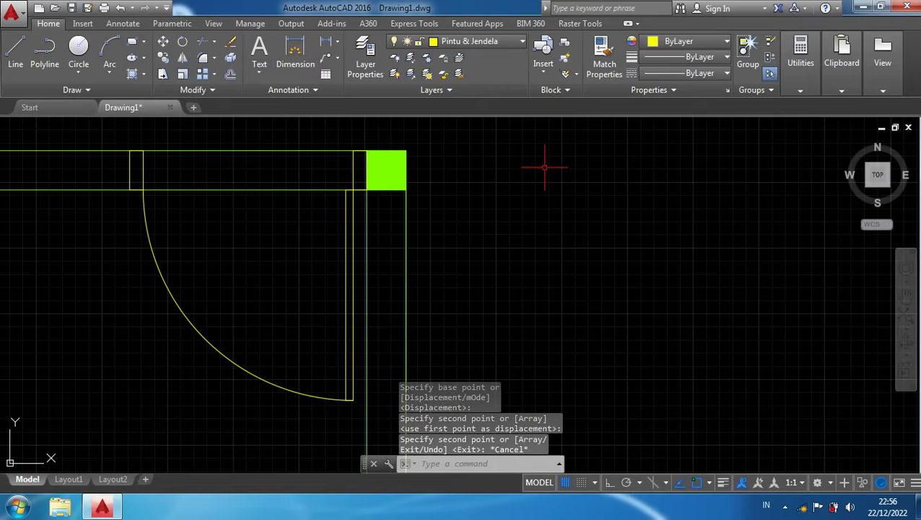
Copy the loose horizontal two-pane window from the top centre of its middle mullion to the terrace space just below the front-right room's wall
scroll(530, 163, down, 6)
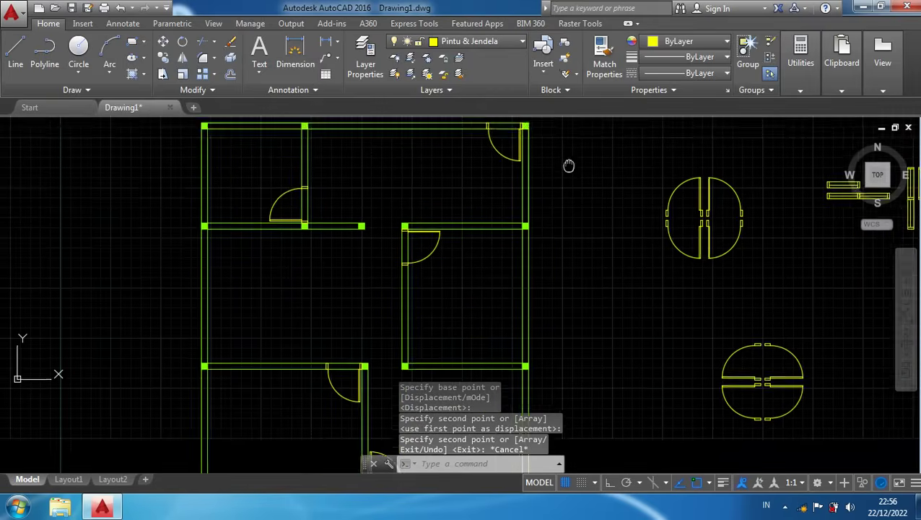
scroll(565, 206, down, 3)
mouse_move(566, 206)
middle_down()
mouse_move(565, 155)
mouse_move(562, 211)
middle_up()
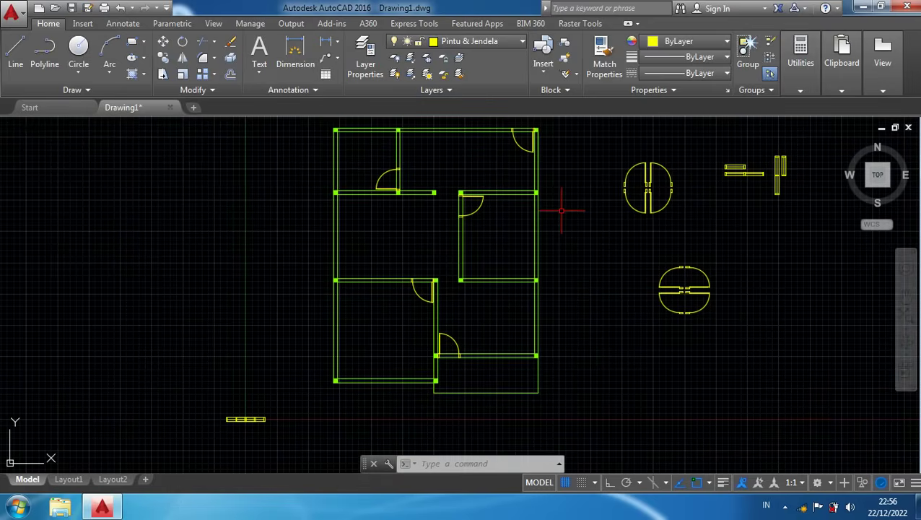
scroll(731, 191, up, 2)
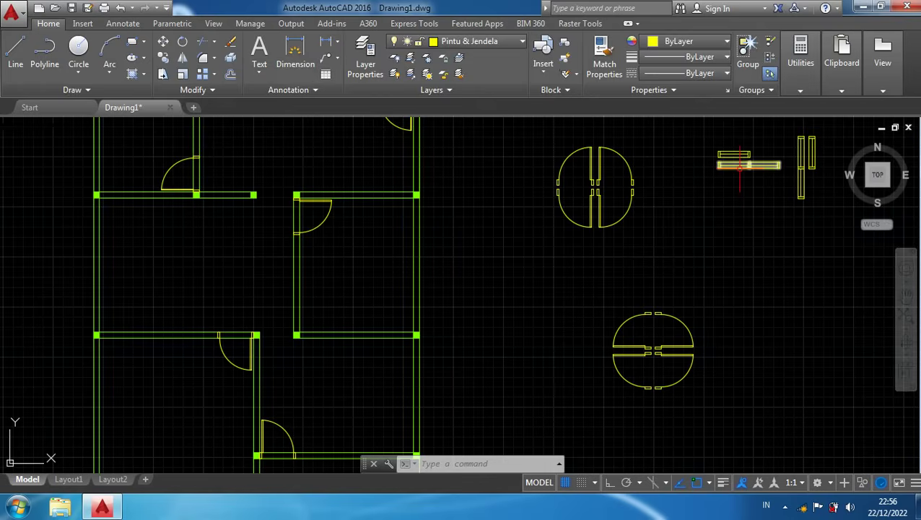
click(740, 167)
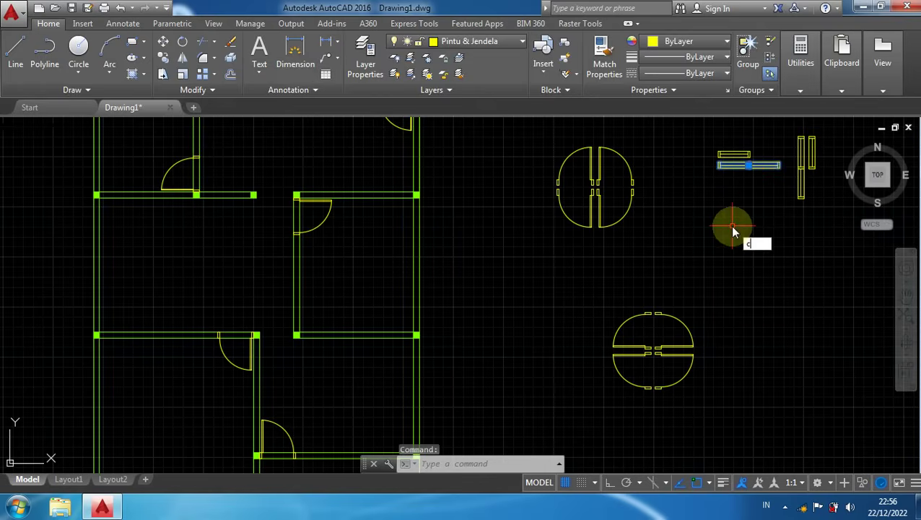
text(o)
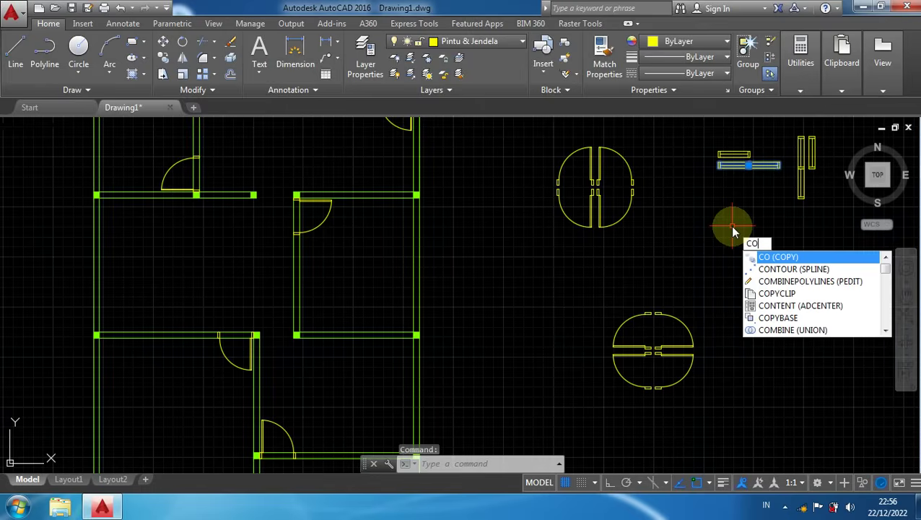
key(Return)
scroll(709, 212, up, 6)
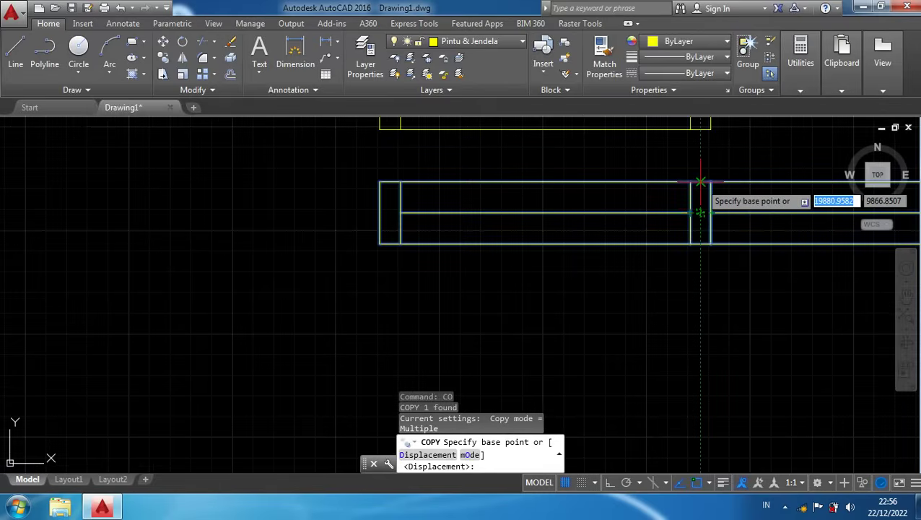
click(701, 181)
scroll(665, 281, down, 5)
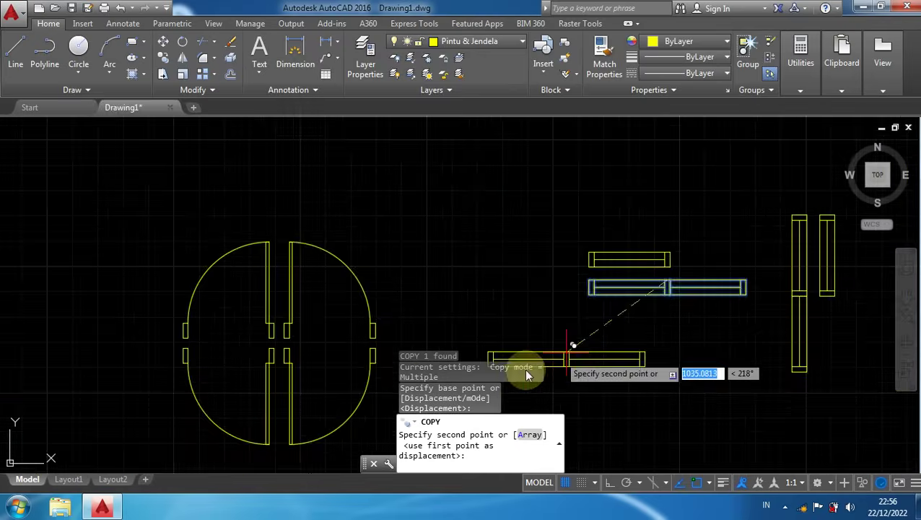
scroll(397, 318, down, 4)
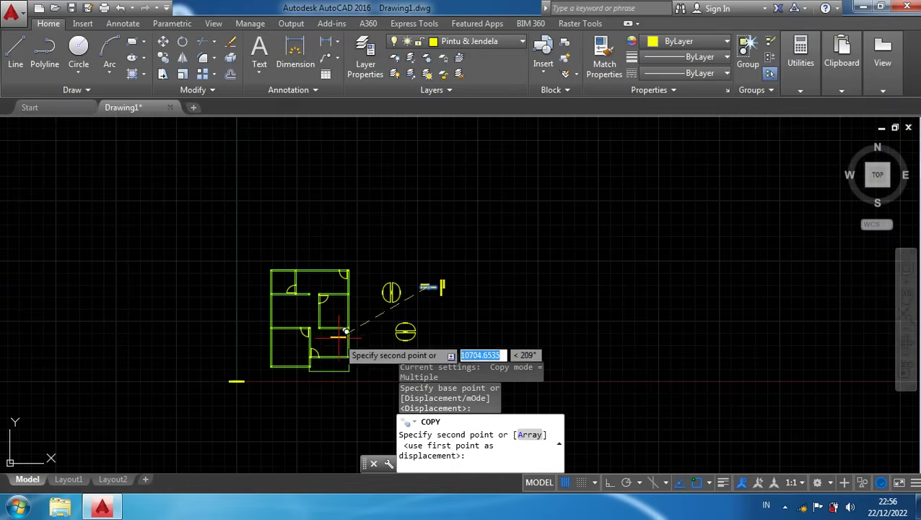
scroll(328, 374, up, 3)
scroll(304, 335, up, 6)
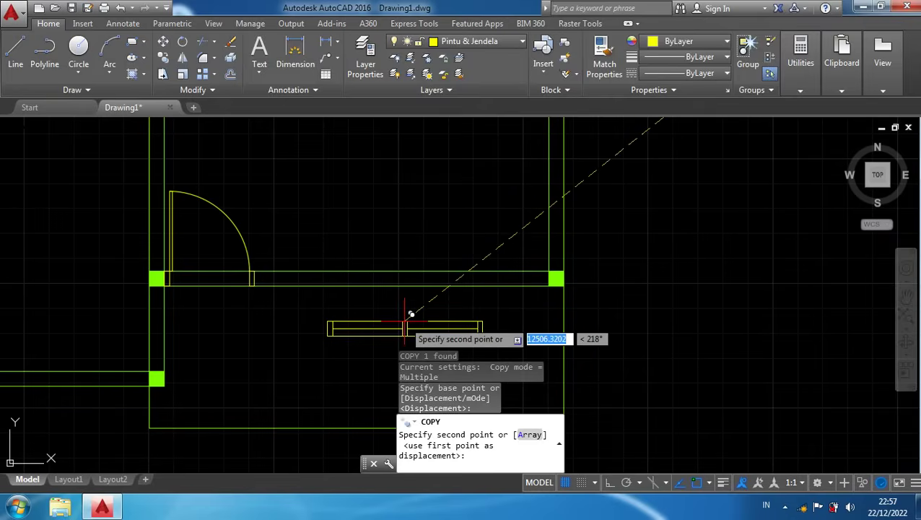
click(380, 318)
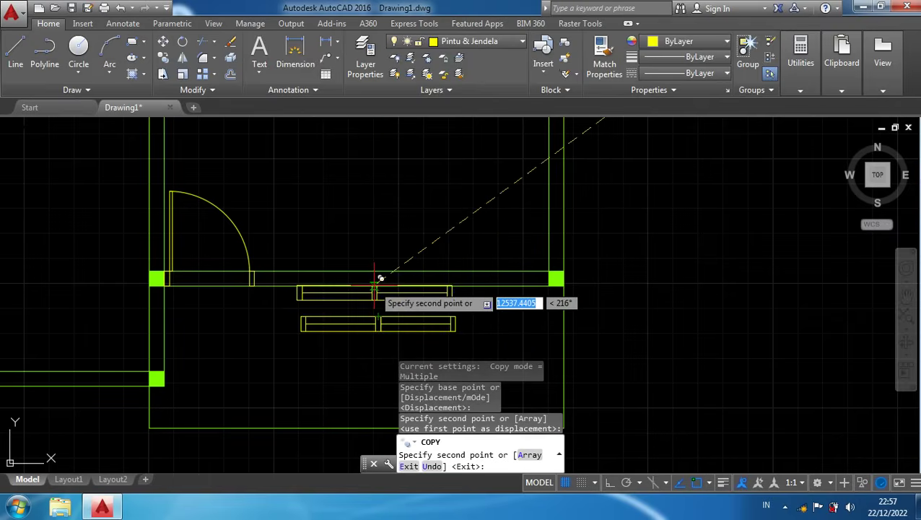
key(Escape)
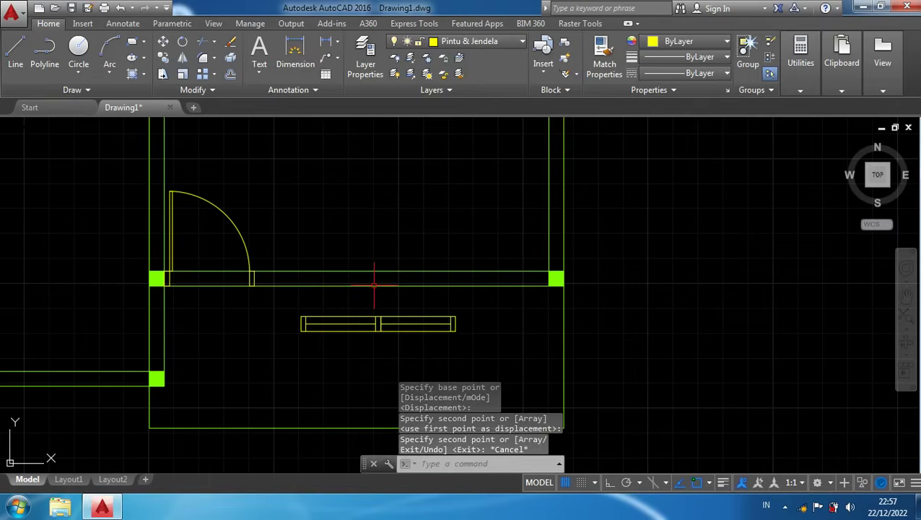
Move the copied two-pane window from its middle mullion's top midpoint straight up onto the upper line of the front-right room's front wall
click(361, 272)
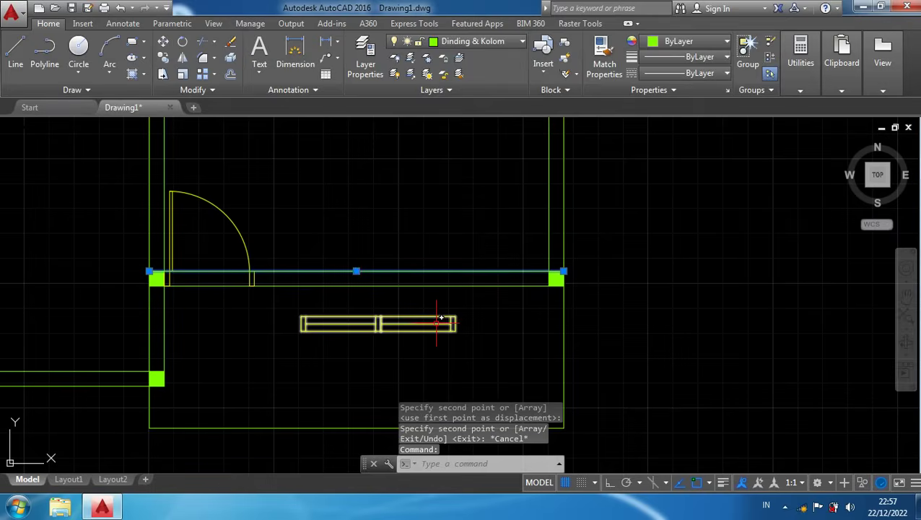
key(Escape)
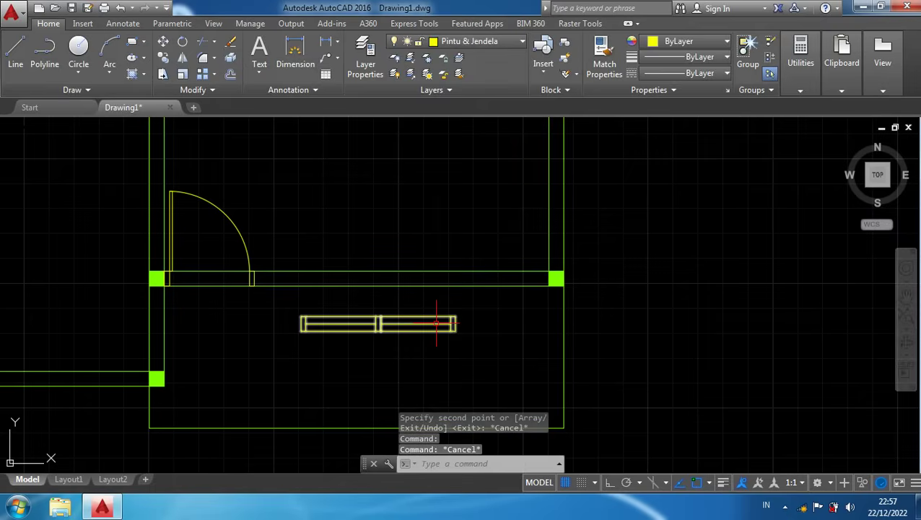
click(417, 356)
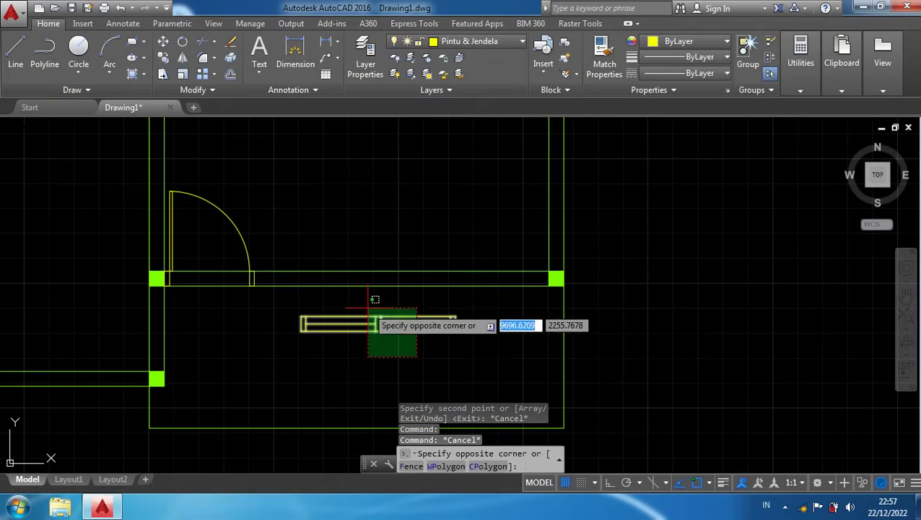
click(371, 296)
text(m)
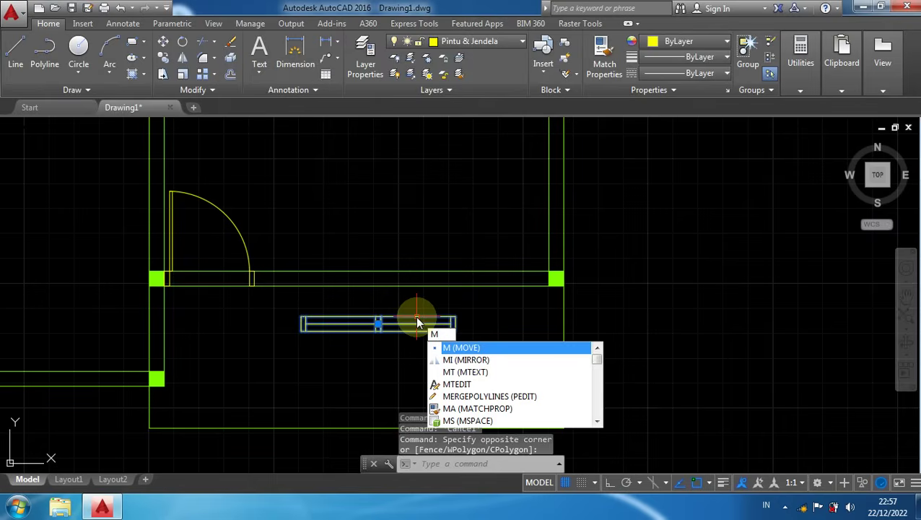
key(Return)
scroll(383, 316, up, 3)
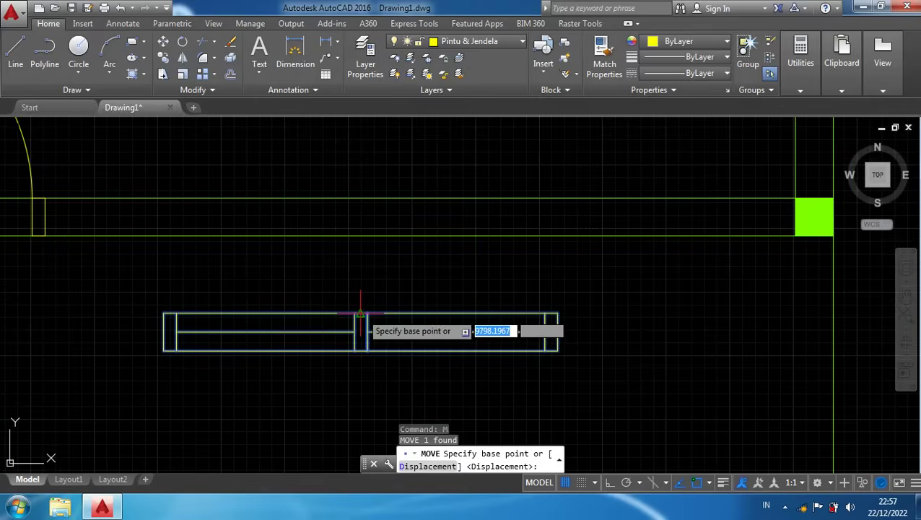
click(360, 314)
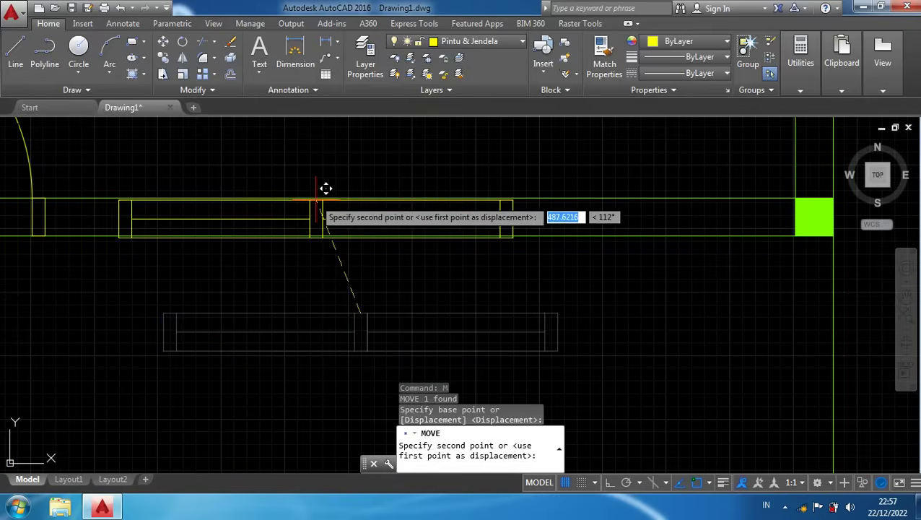
click(361, 198)
scroll(397, 274, down, 3)
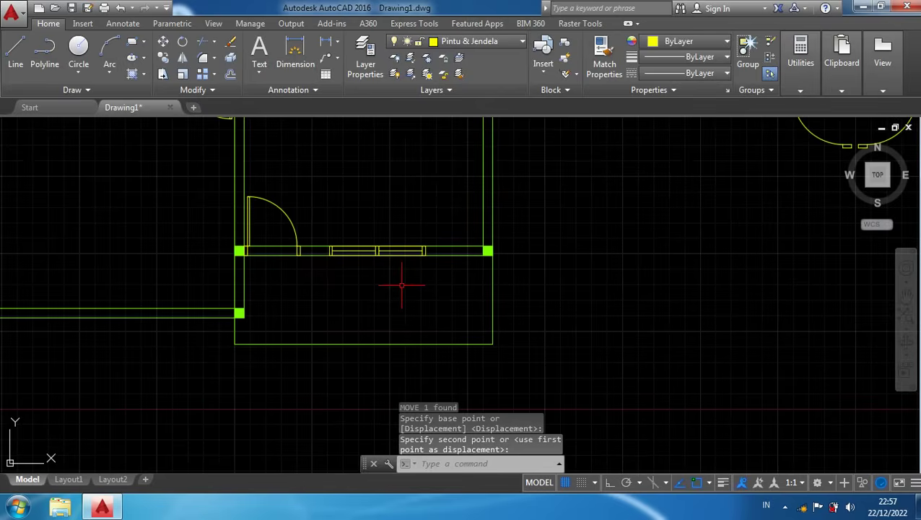
scroll(402, 285, down, 4)
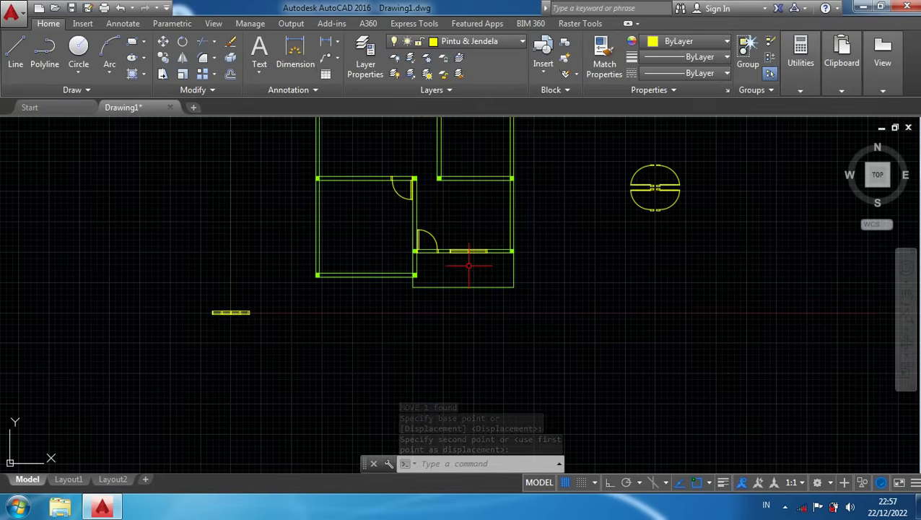
Copy the front-right room's two-pane window from its middle mullion's top midpoint to the midpoint of the front-left room's front wall upper line
scroll(469, 254, up, 5)
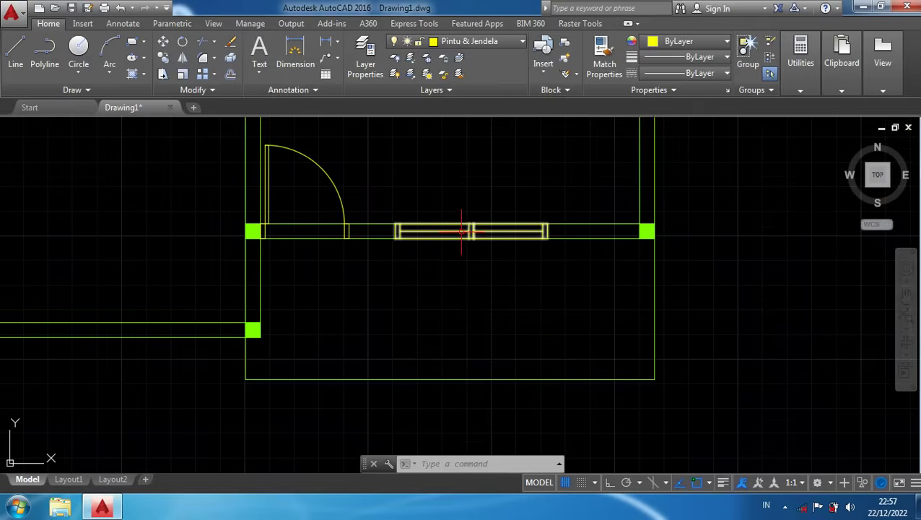
click(461, 231)
text(c)
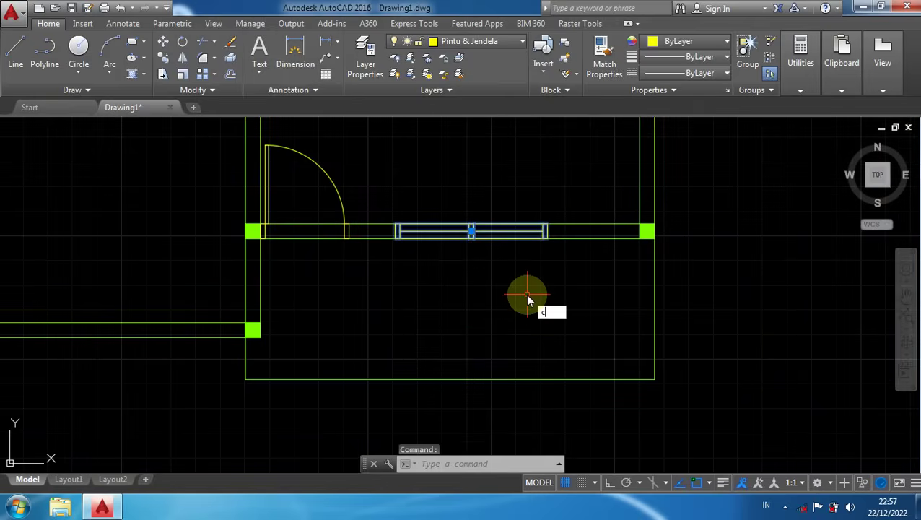
text(o)
key(Return)
scroll(470, 224, up, 5)
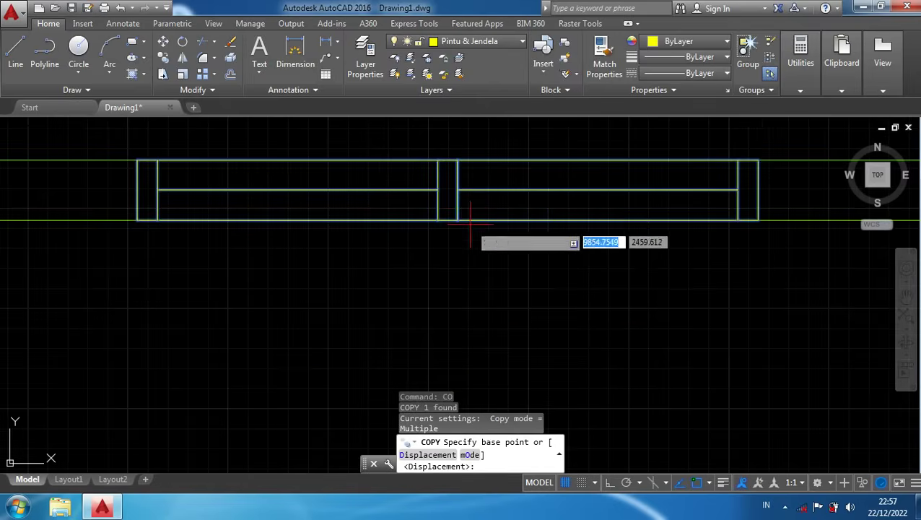
click(447, 160)
scroll(440, 311, down, 5)
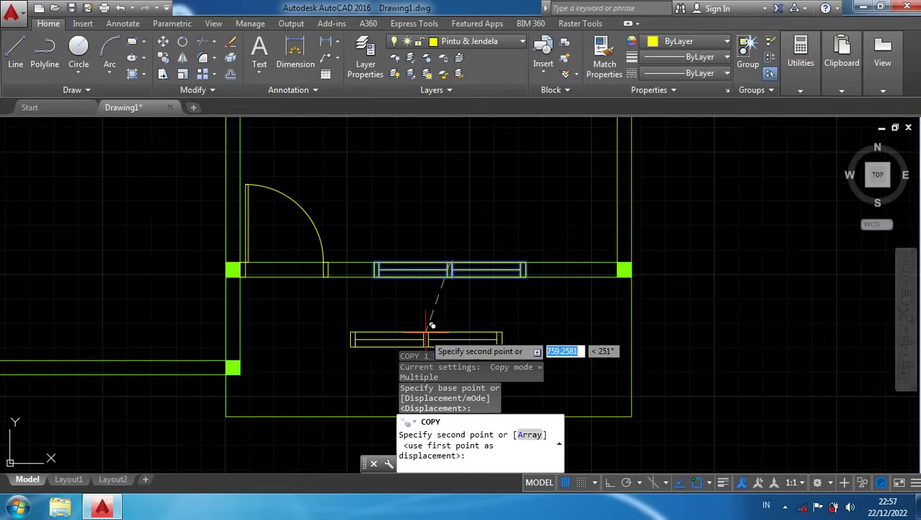
middle_drag(431, 326, 646, 241)
scroll(273, 269, up, 2)
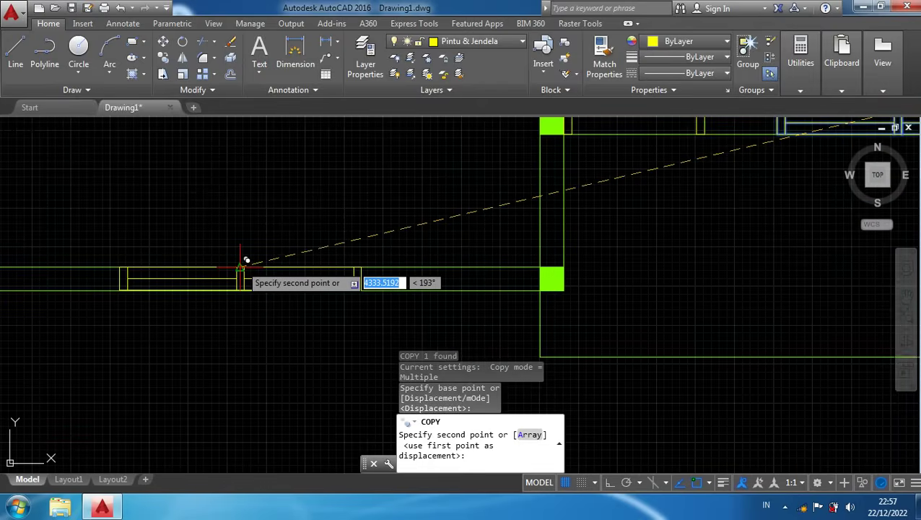
click(241, 265)
Place another copy of the two-pane window at the midpoint of the house's rear wall upper line and finish copying
scroll(253, 323, down, 3)
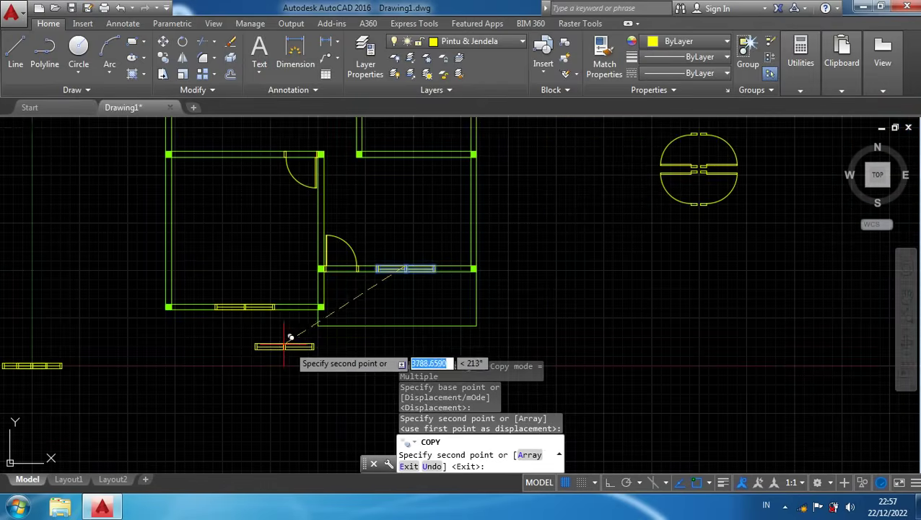
scroll(310, 361, down, 2)
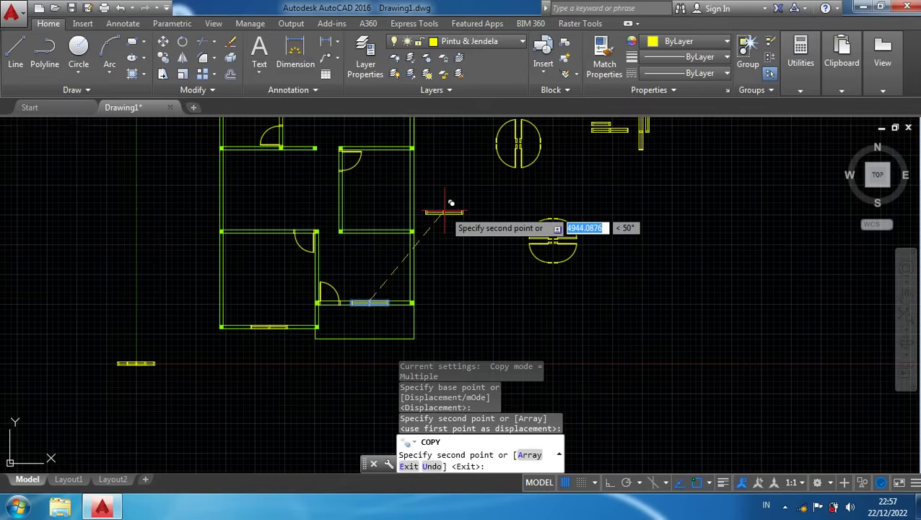
scroll(438, 207, up, 5)
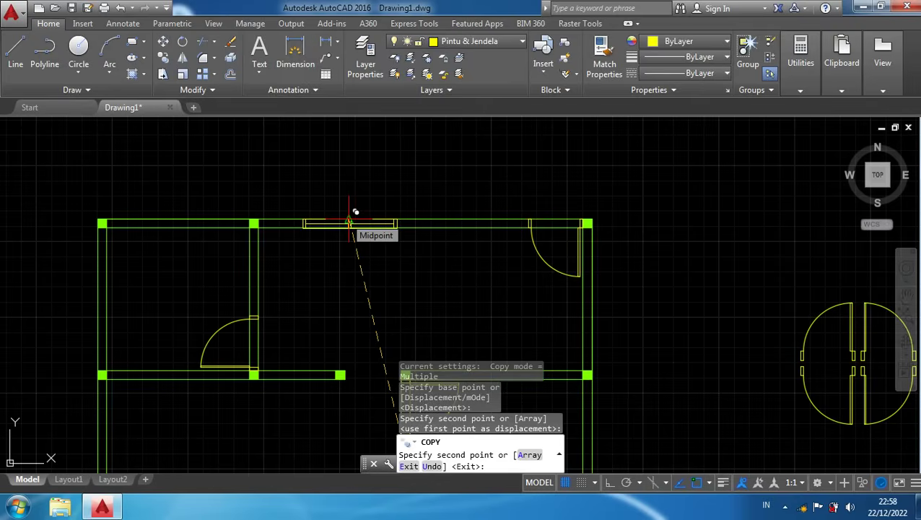
click(350, 222)
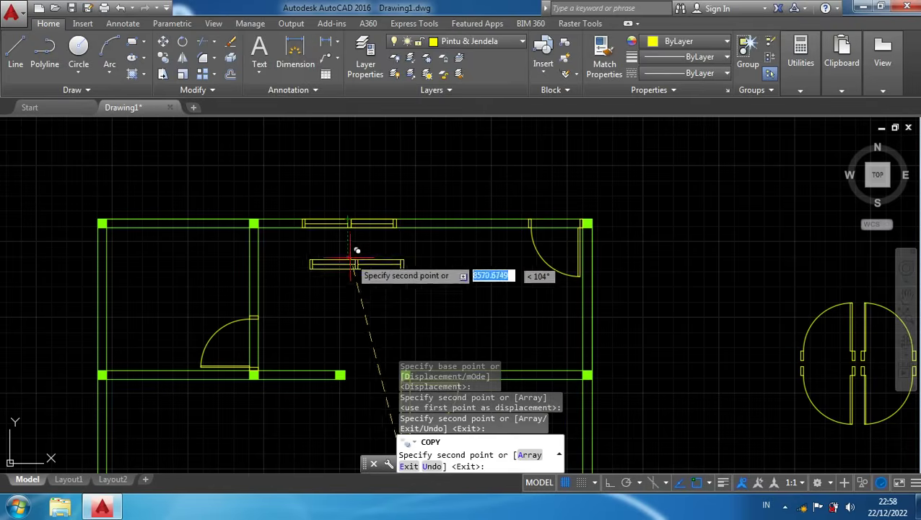
key(Escape)
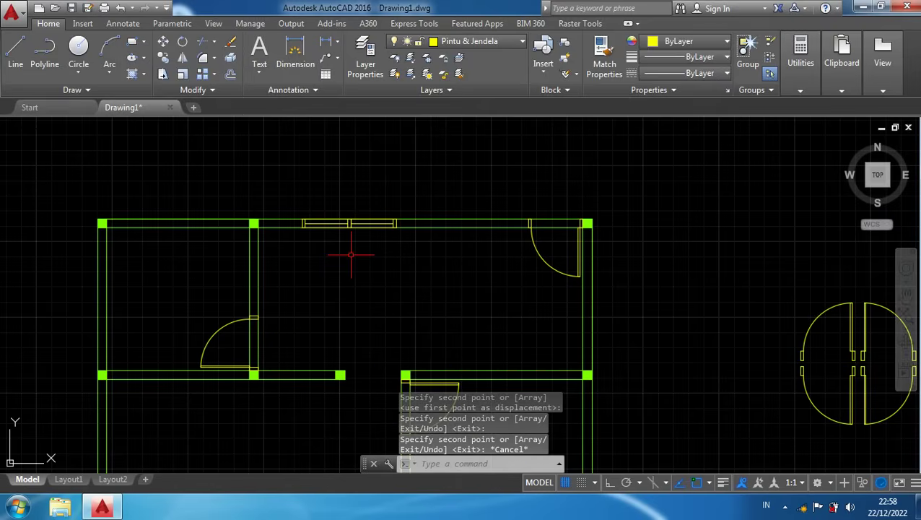
Select the loose vertical two-pane window beside the door and window blocks outside the floor plan
mouse_move(425, 219)
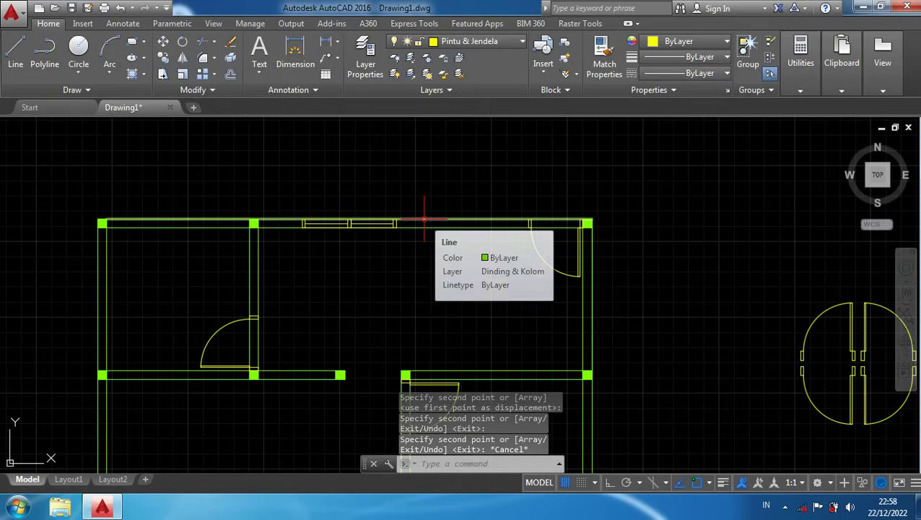
scroll(400, 264, down, 2)
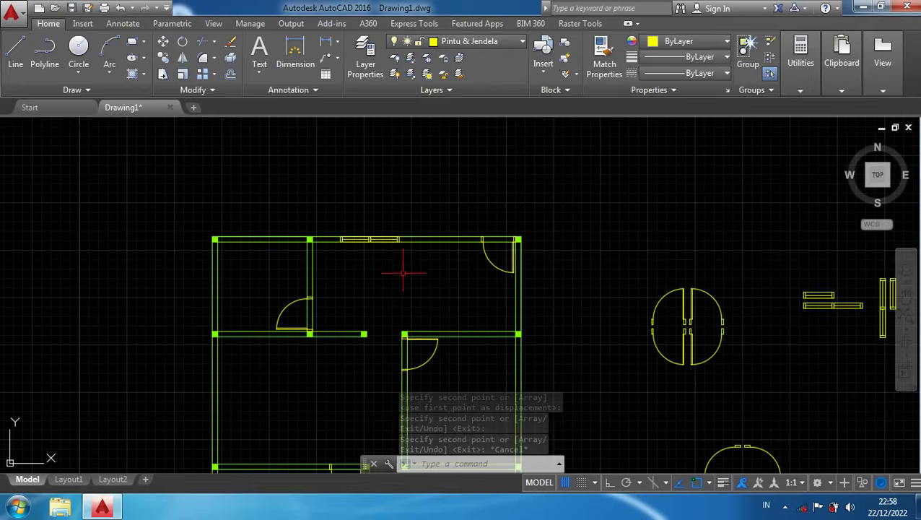
middle_drag(407, 269, 434, 191)
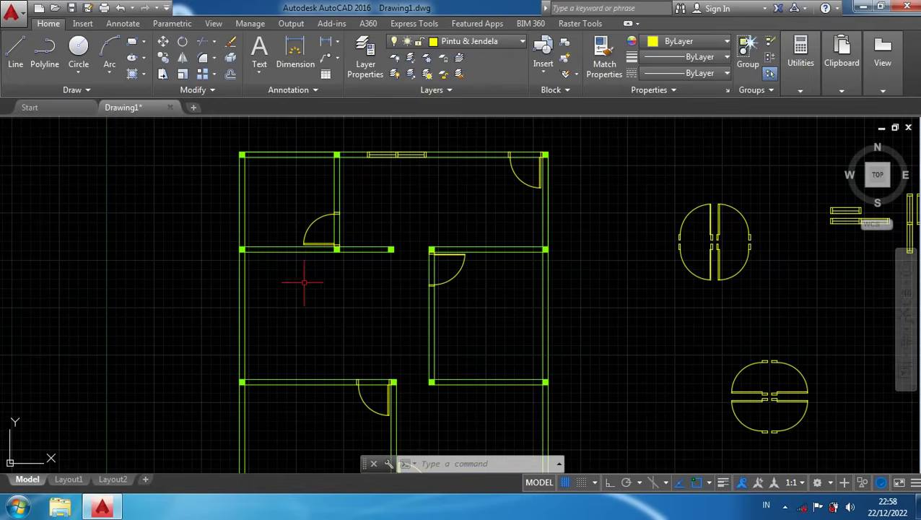
scroll(304, 282, down, 2)
scroll(659, 252, up, 4)
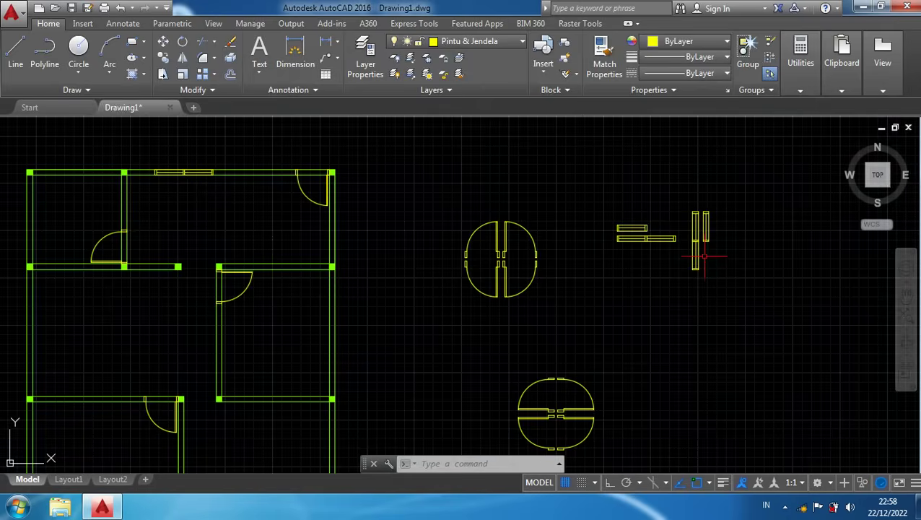
click(703, 277)
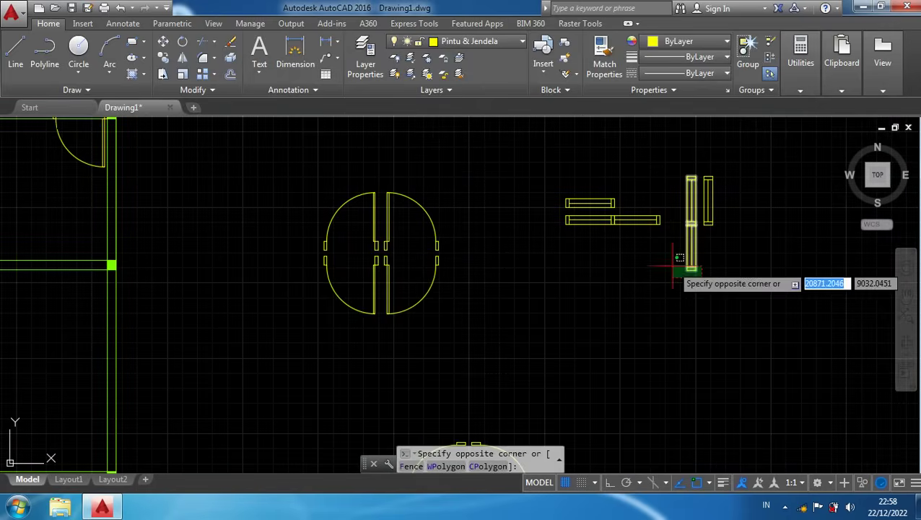
click(672, 251)
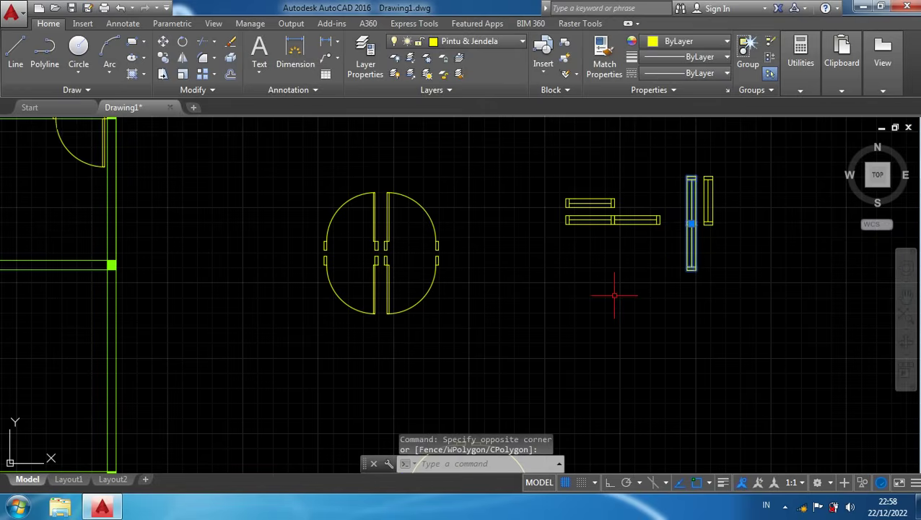
Copy the vertical double window from beside the plan into the left outer wall of the middle-left room
text(co)
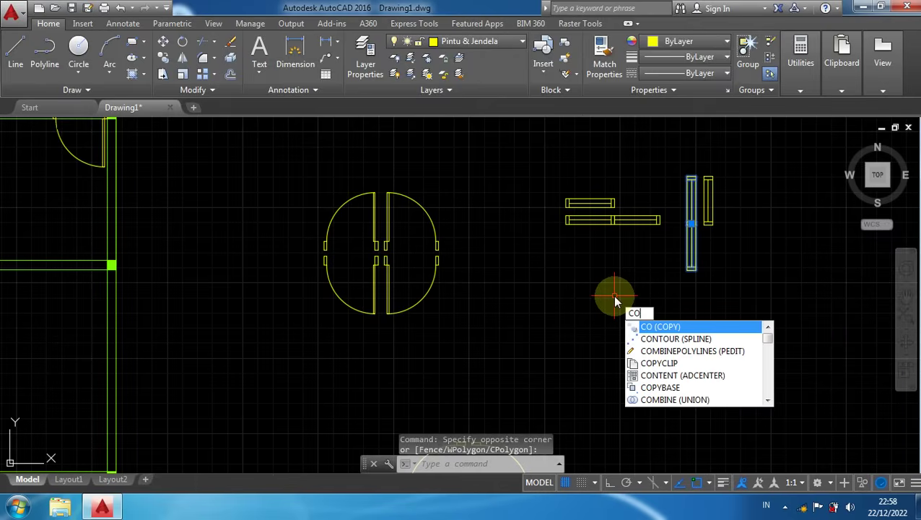
key(Return)
scroll(690, 220, up, 6)
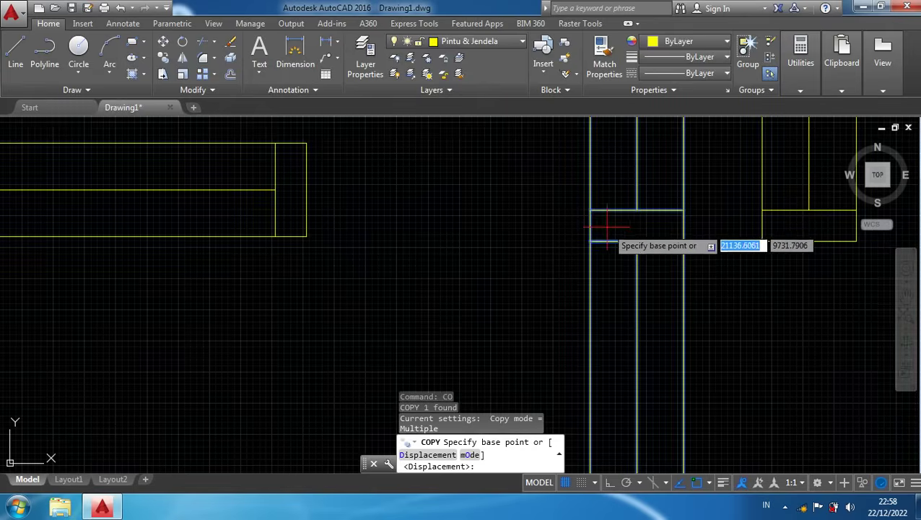
click(590, 226)
scroll(591, 226, down, 7)
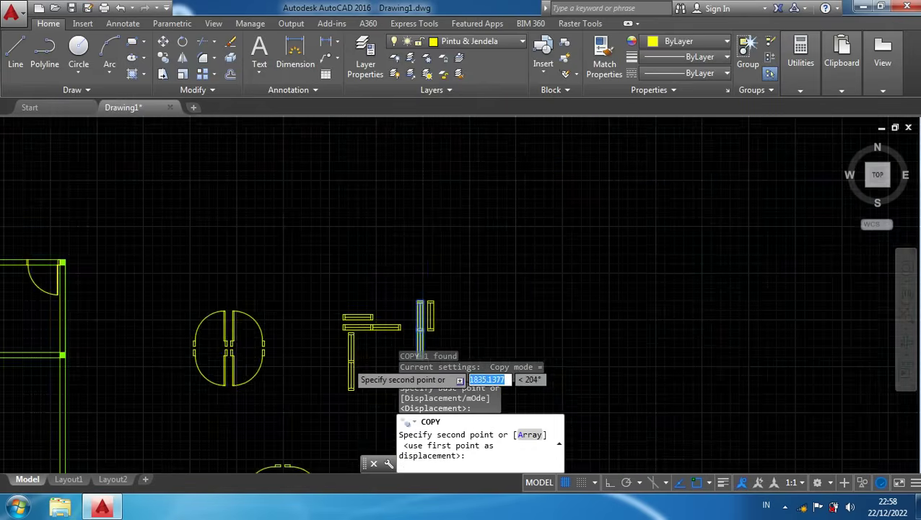
scroll(346, 295, up, 6)
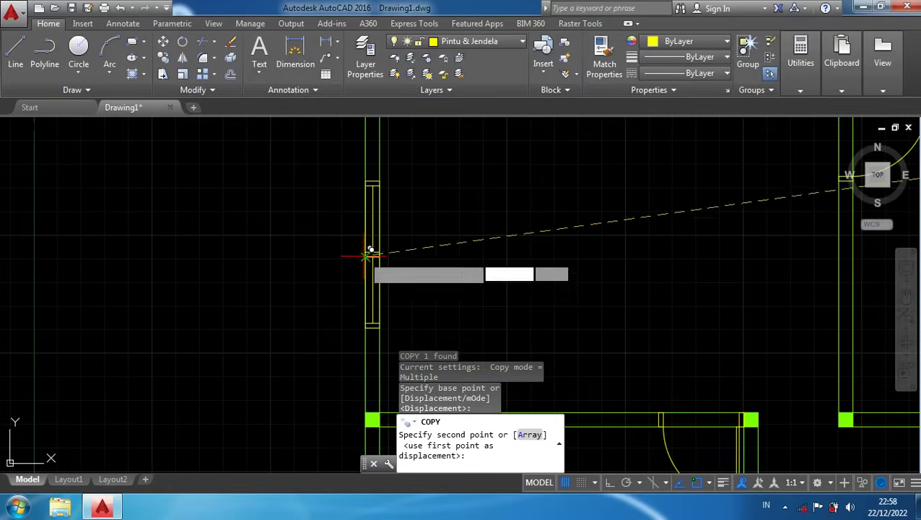
click(370, 253)
scroll(296, 285, down, 4)
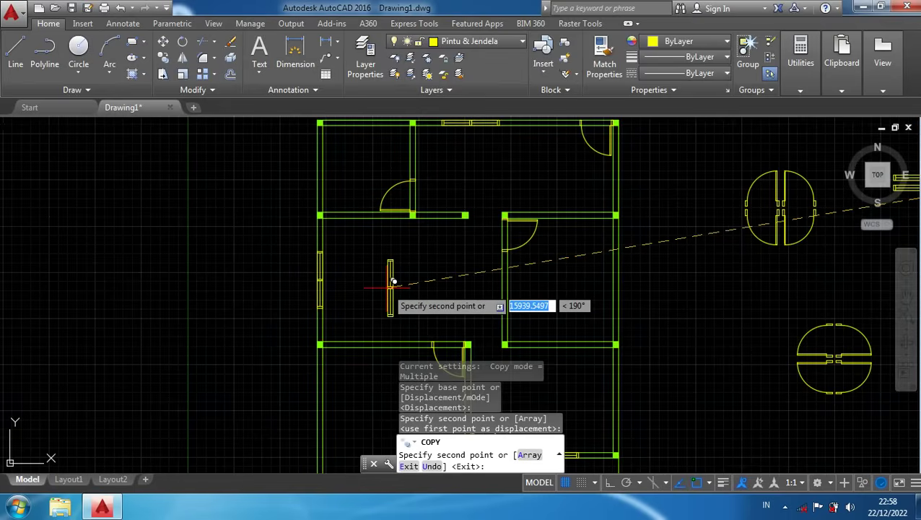
key(Escape)
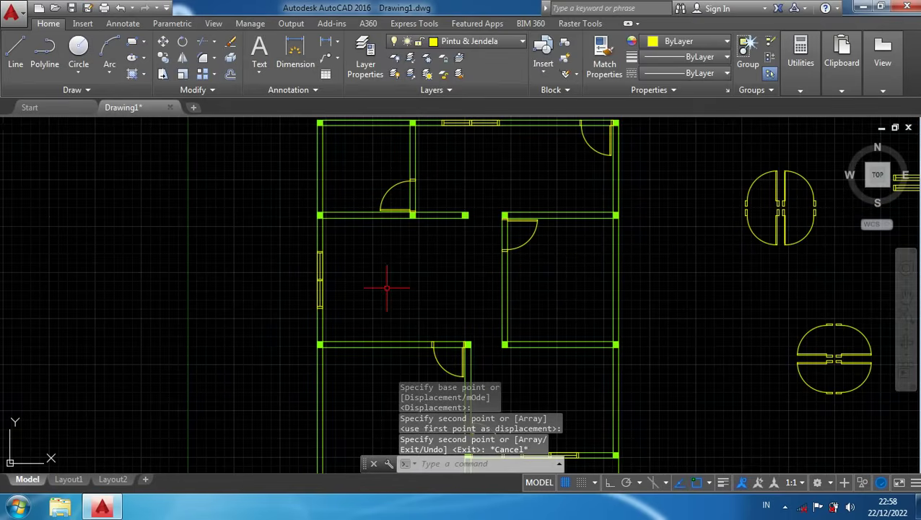
Copy the vertical single window from beside the plan into the middle-right room, near its outer wall
scroll(476, 258, down, 4)
middle_drag(477, 261, 454, 244)
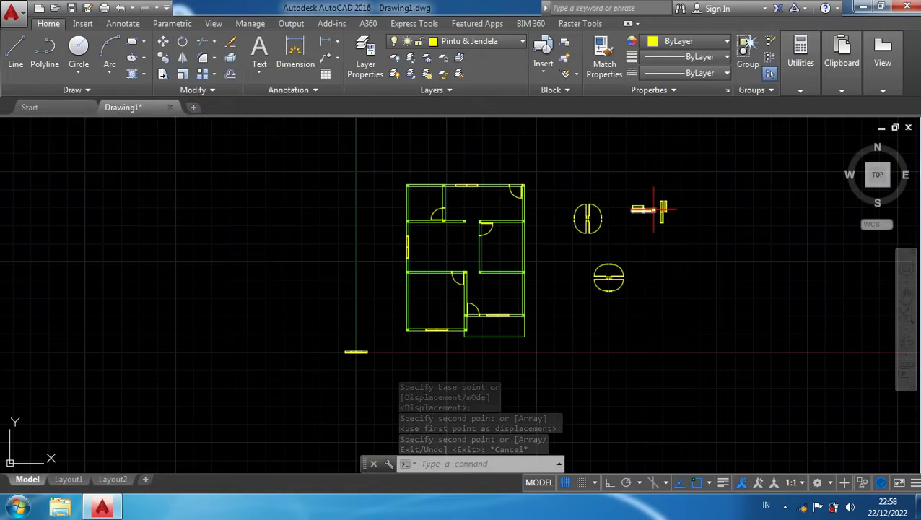
scroll(653, 209, up, 5)
scroll(700, 210, up, 2)
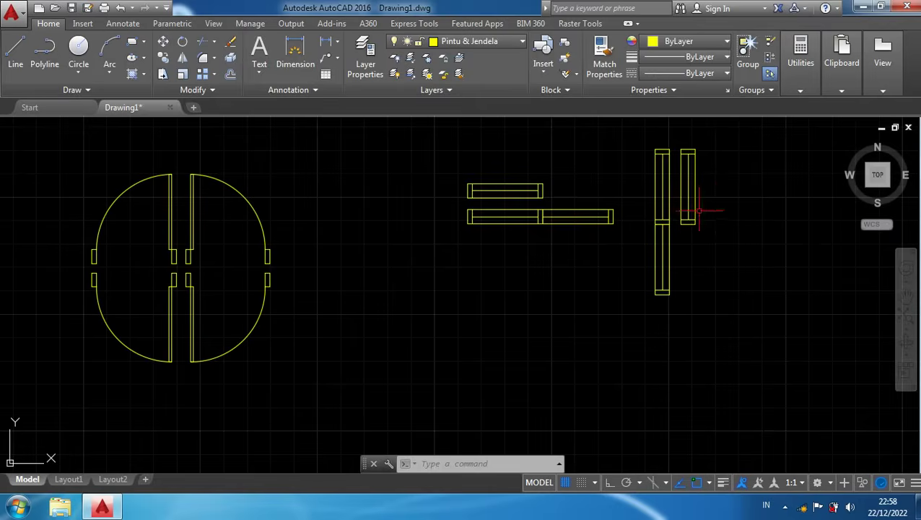
click(695, 202)
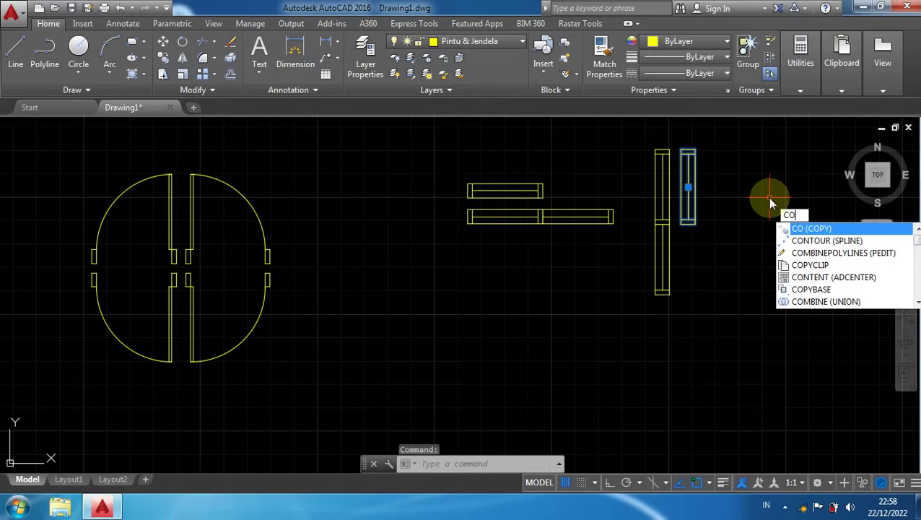
key(Return)
scroll(748, 190, up, 2)
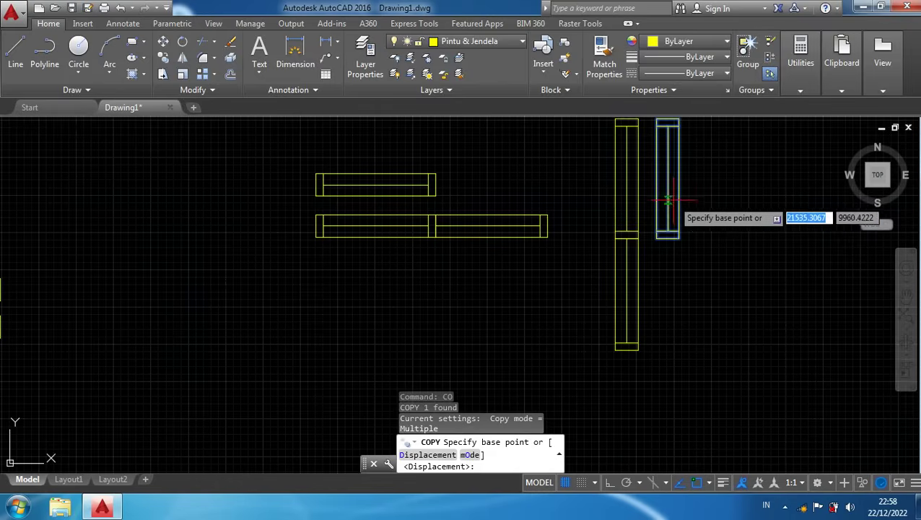
click(678, 177)
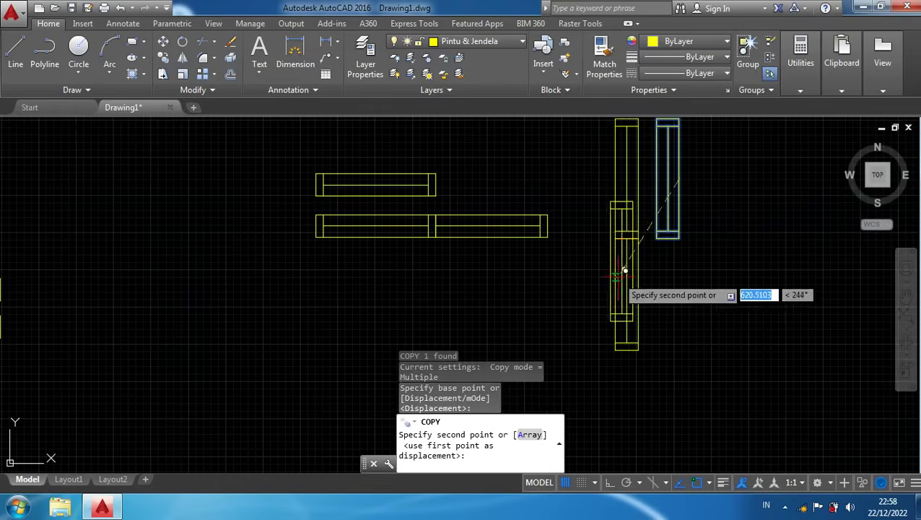
scroll(237, 438, down, 5)
scroll(292, 260, up, 1)
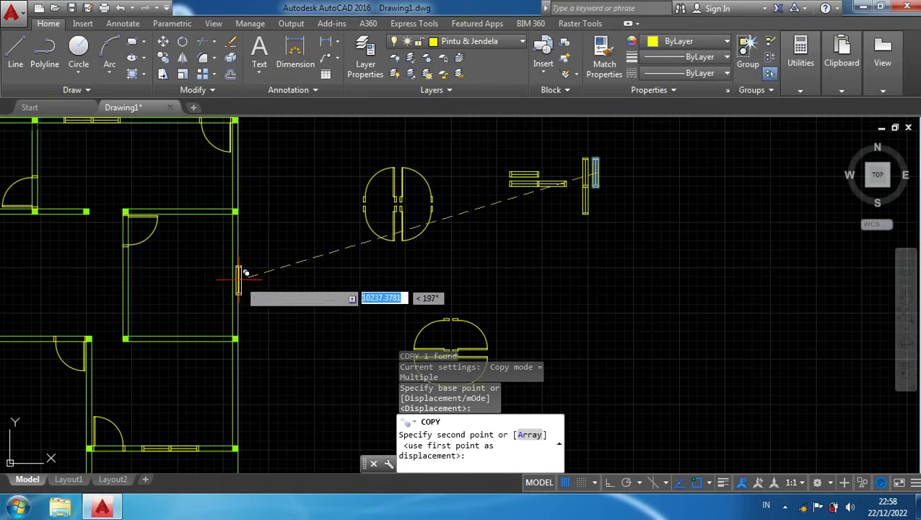
scroll(235, 273, up, 3)
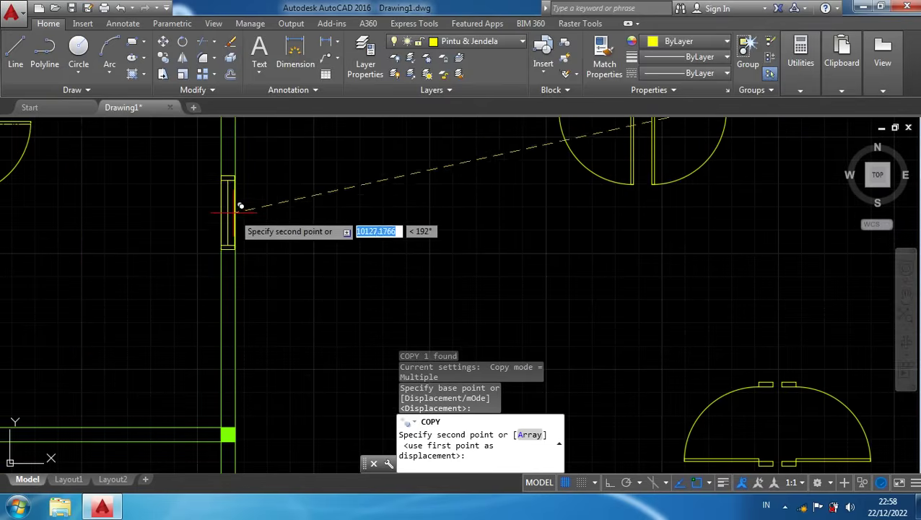
scroll(240, 217, down, 2)
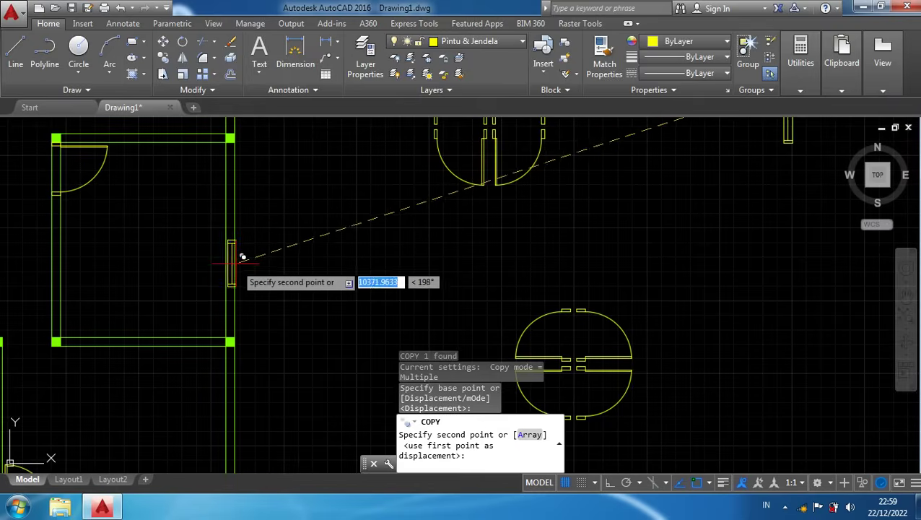
click(195, 229)
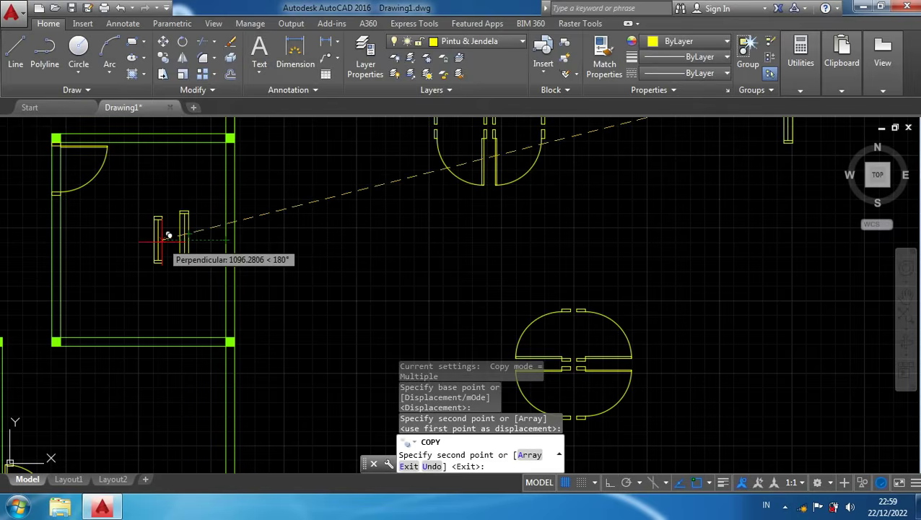
key(Escape)
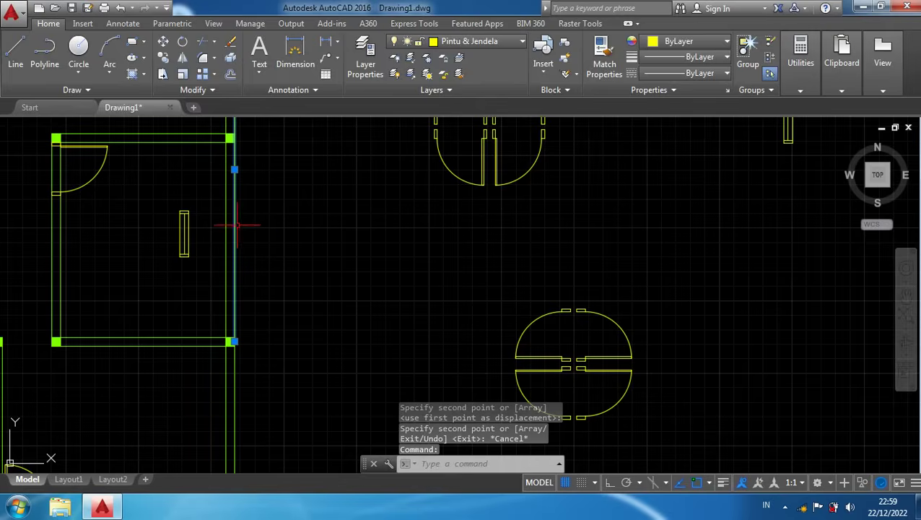
click(235, 225)
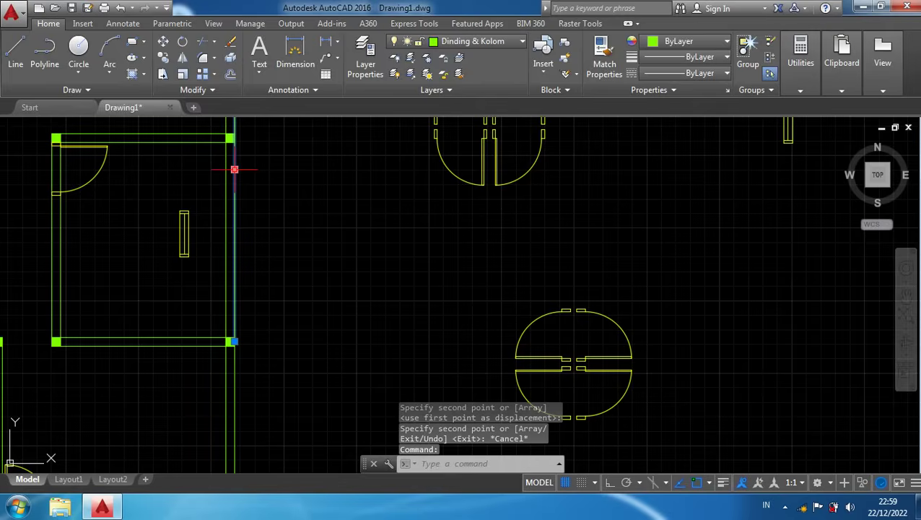
scroll(239, 180, up, 2)
scroll(243, 182, down, 4)
mouse_move(242, 185)
middle_down()
mouse_move(267, 205)
mouse_move(281, 283)
middle_up()
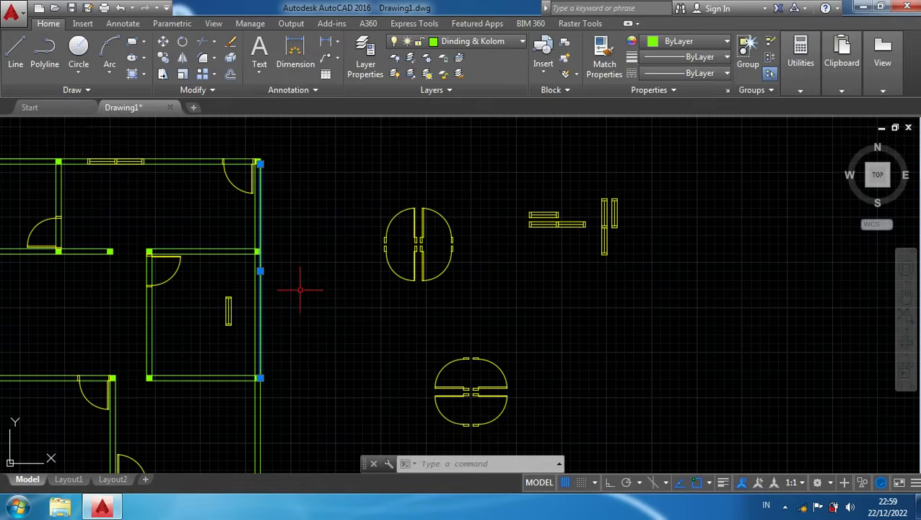
key(Escape)
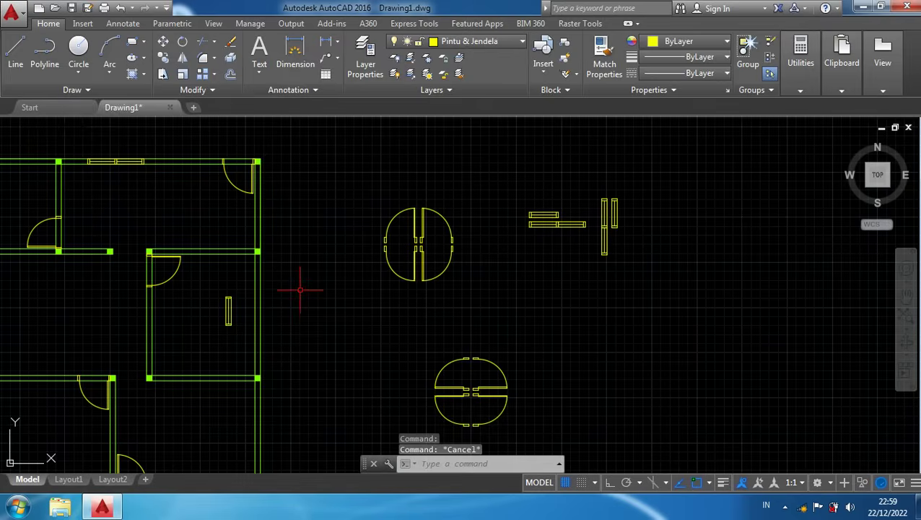
Move the single window in the middle-right room perpendicularly into the outer wall, aligning its outer corner with the wall's outer line
scroll(235, 325, up, 2)
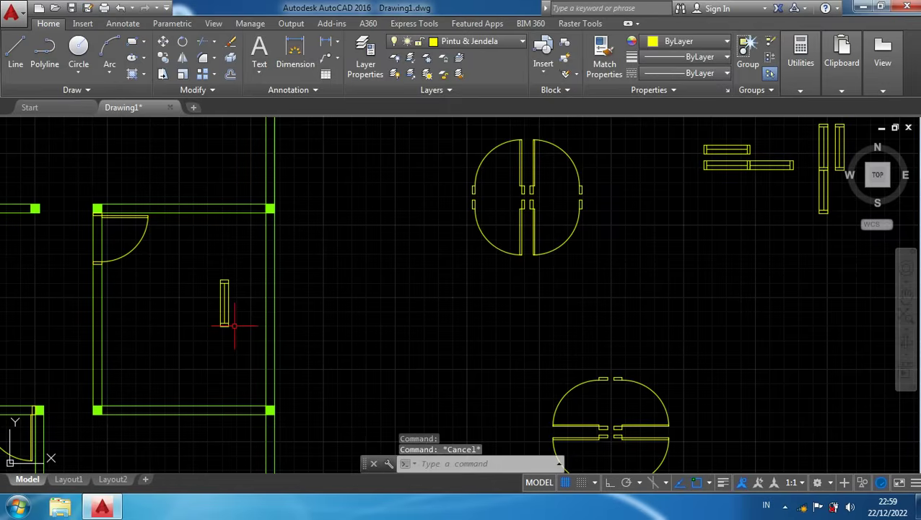
click(241, 336)
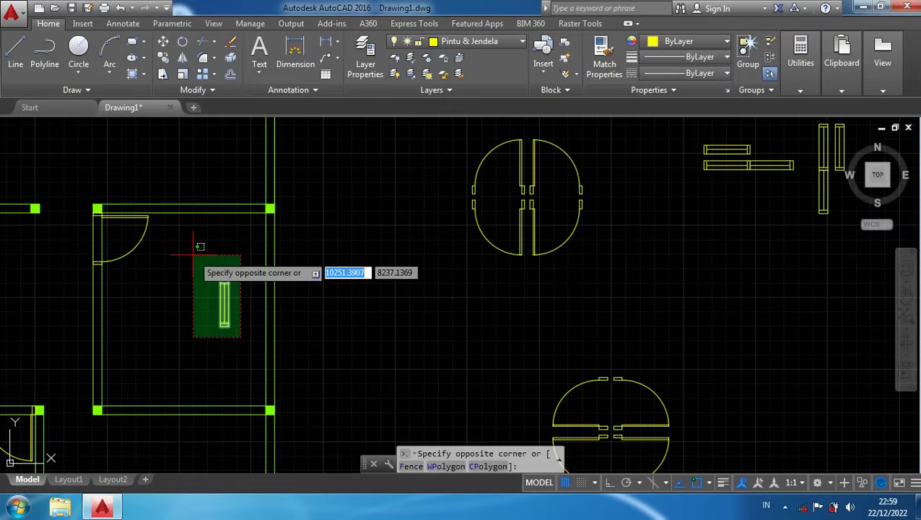
click(193, 254)
scroll(235, 316, up, 2)
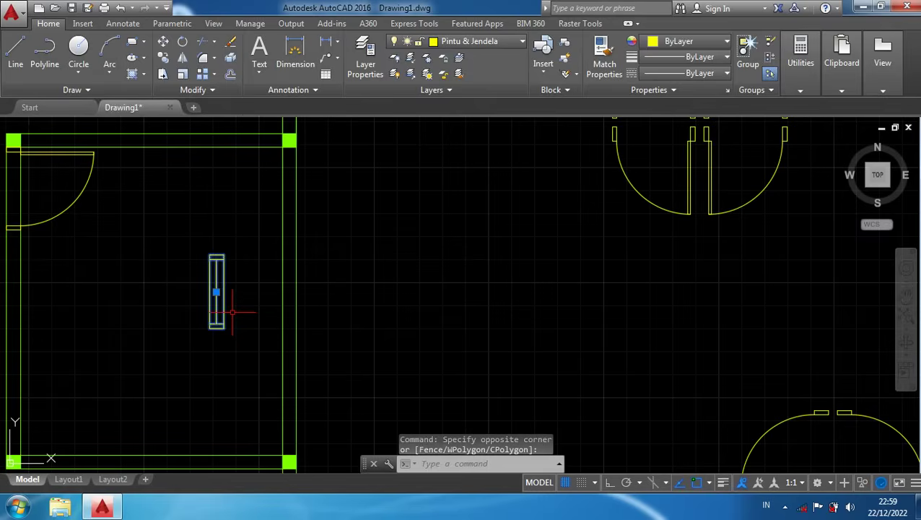
text(m)
key(Return)
scroll(235, 314, up, 3)
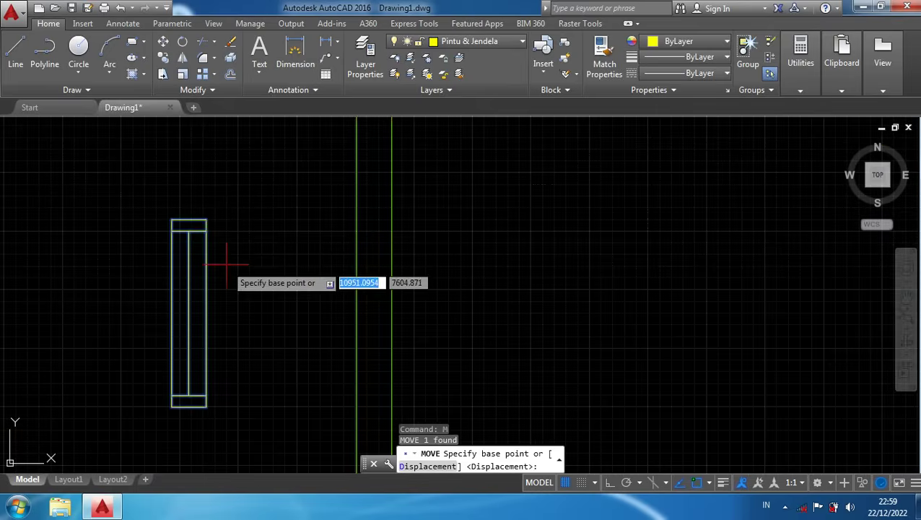
click(205, 221)
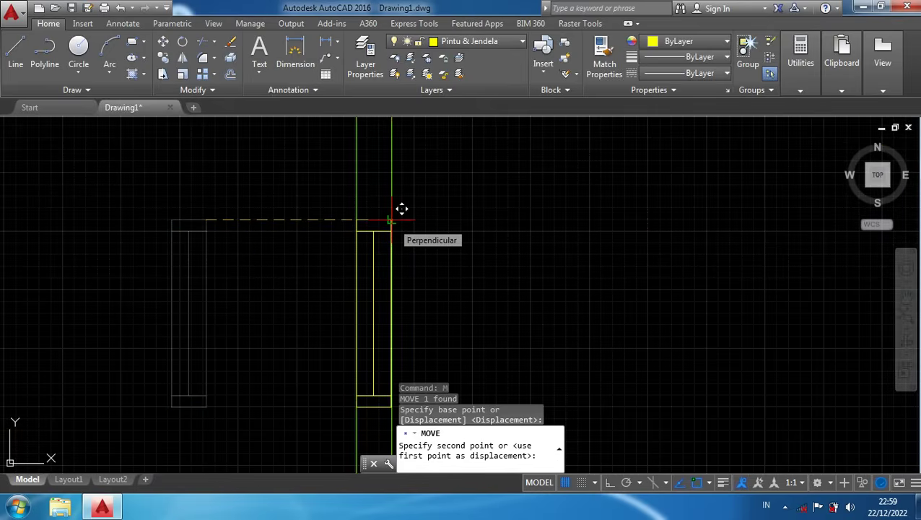
scroll(390, 223, down, 5)
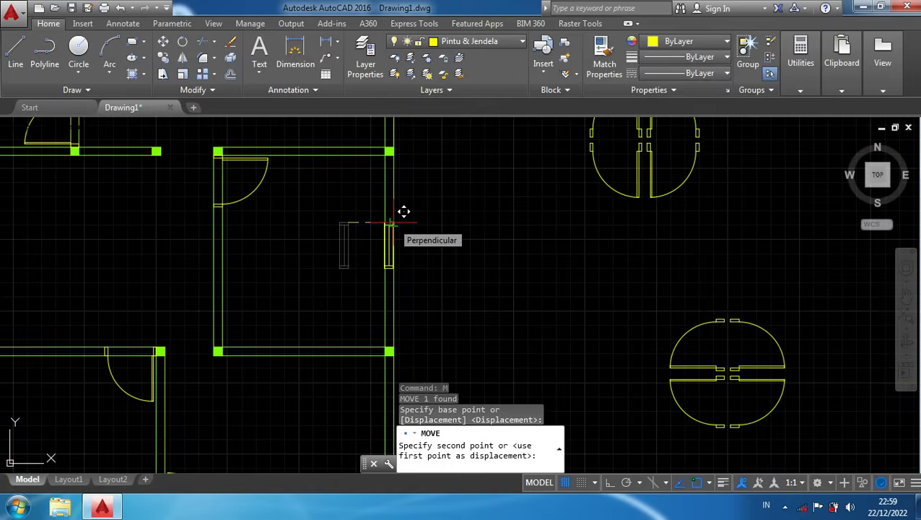
click(390, 223)
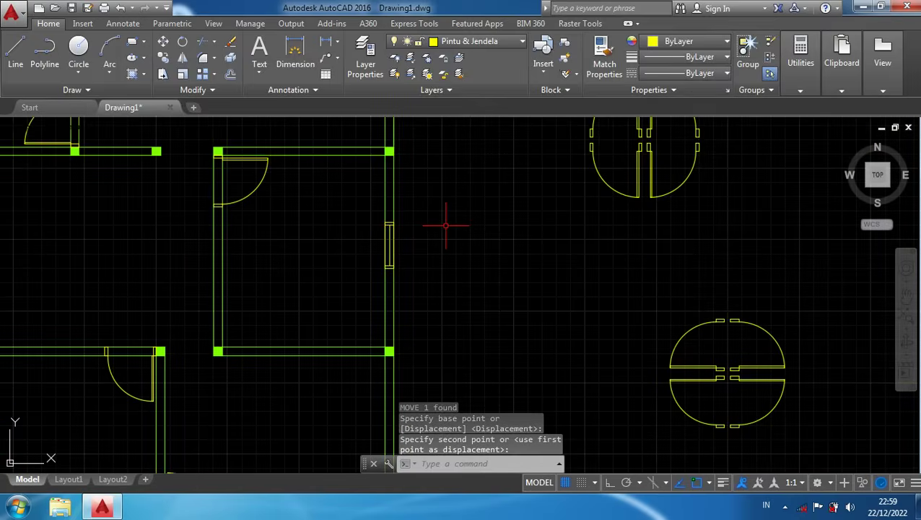
Copy the single window from the middle-right room's outer wall to the midpoint of the upper-left room's left outer wall
scroll(442, 236, down, 2)
scroll(410, 238, up, 4)
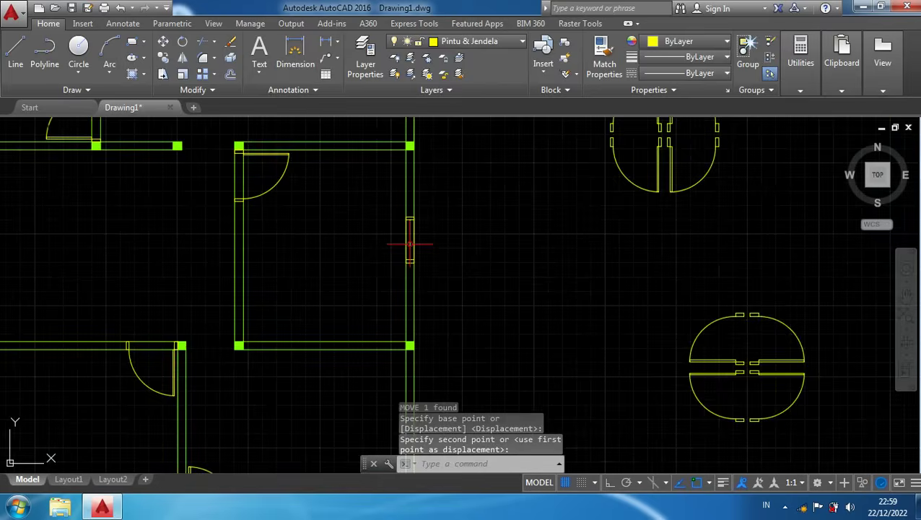
click(417, 252)
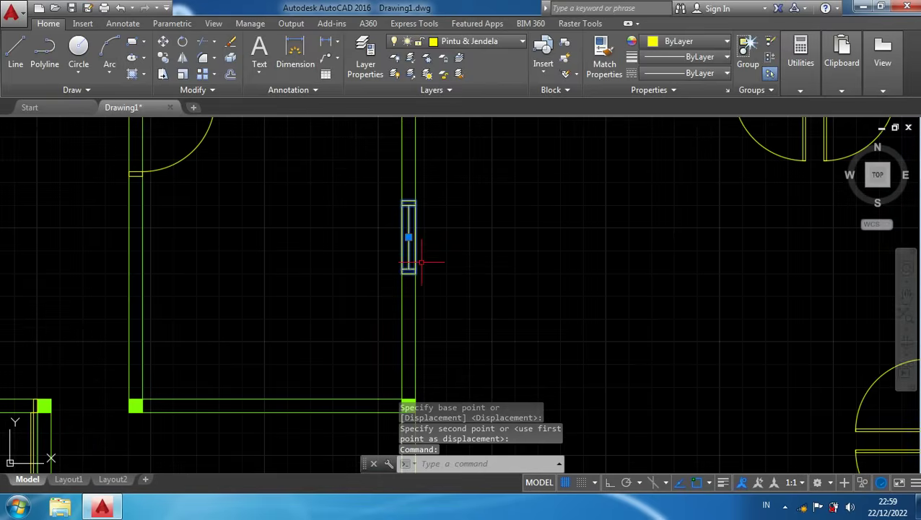
text(co)
key(Return)
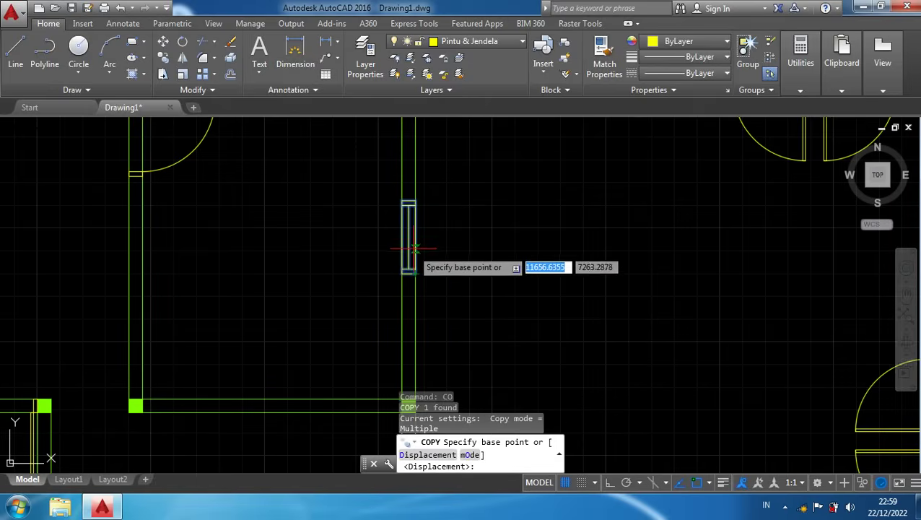
click(409, 245)
scroll(325, 278, down, 6)
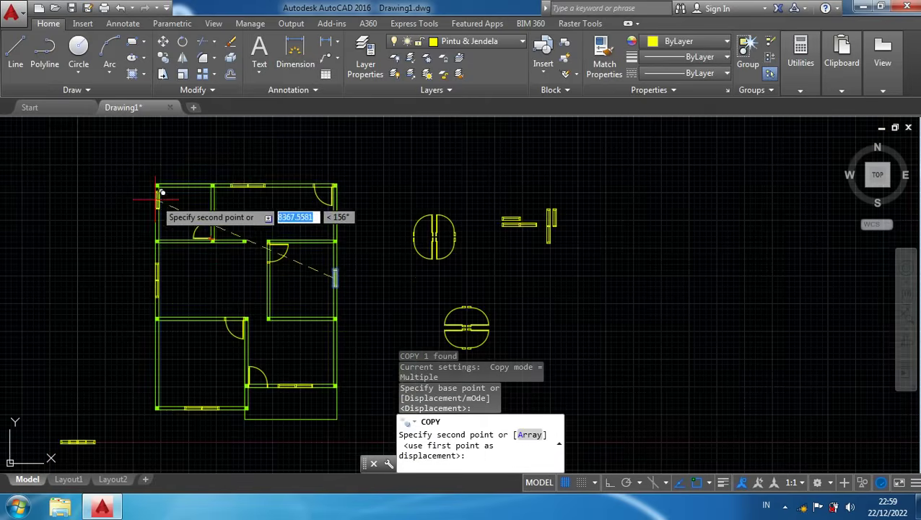
scroll(157, 196, up, 5)
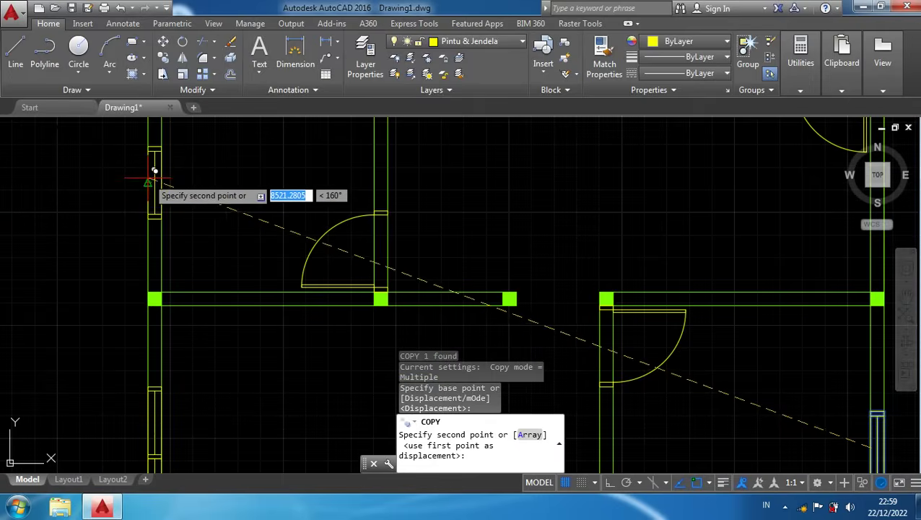
click(149, 178)
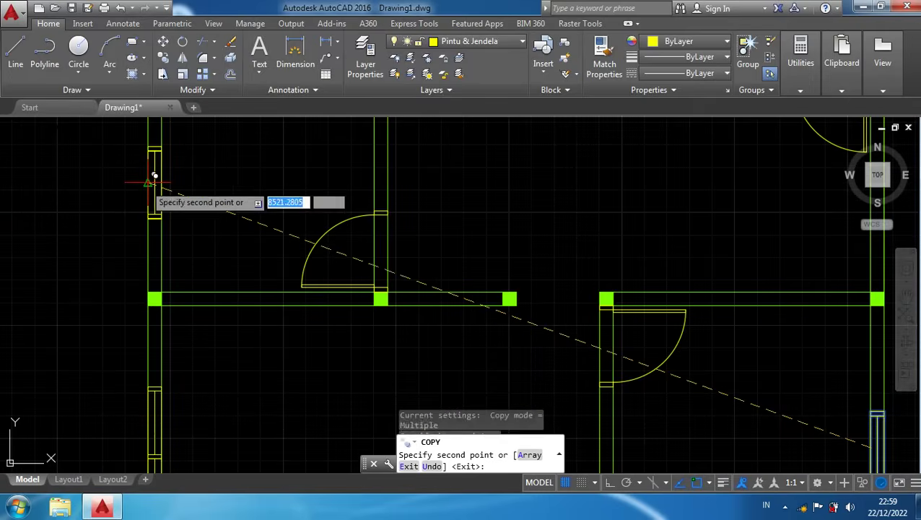
scroll(109, 255, down, 5)
key(Escape)
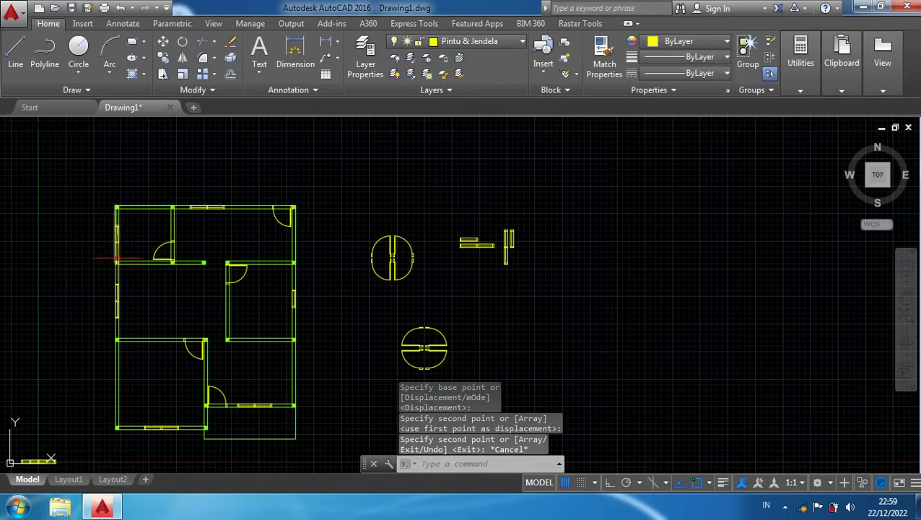
Erase all the spare door and window symbols standing to the right of the floor plan
middle_drag(84, 260, 107, 207)
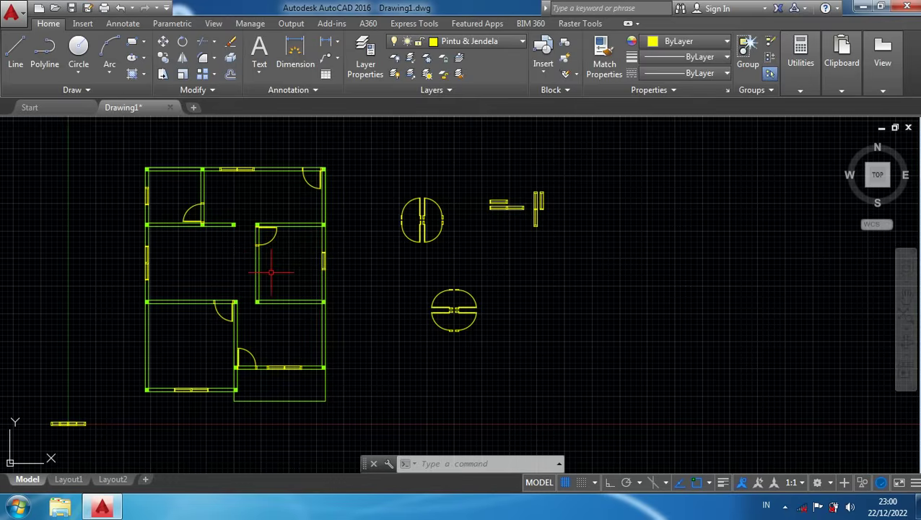
click(604, 355)
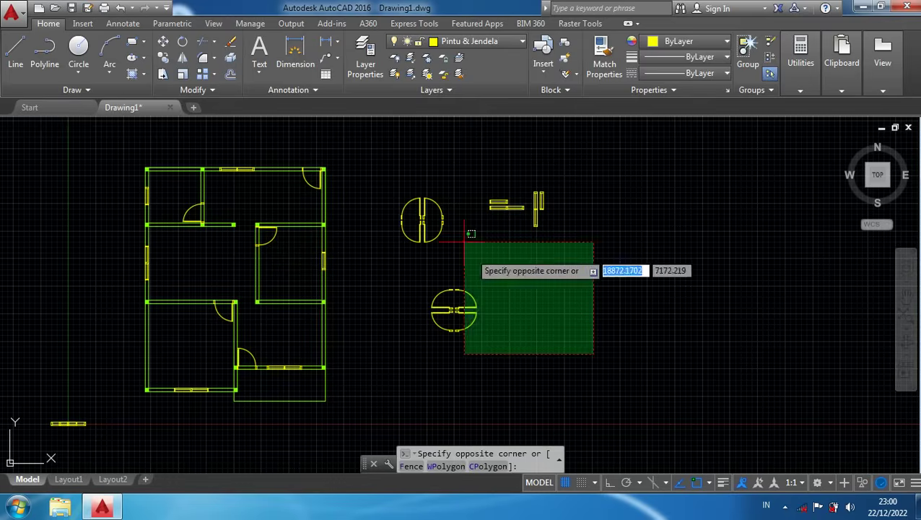
click(390, 166)
key(Delete)
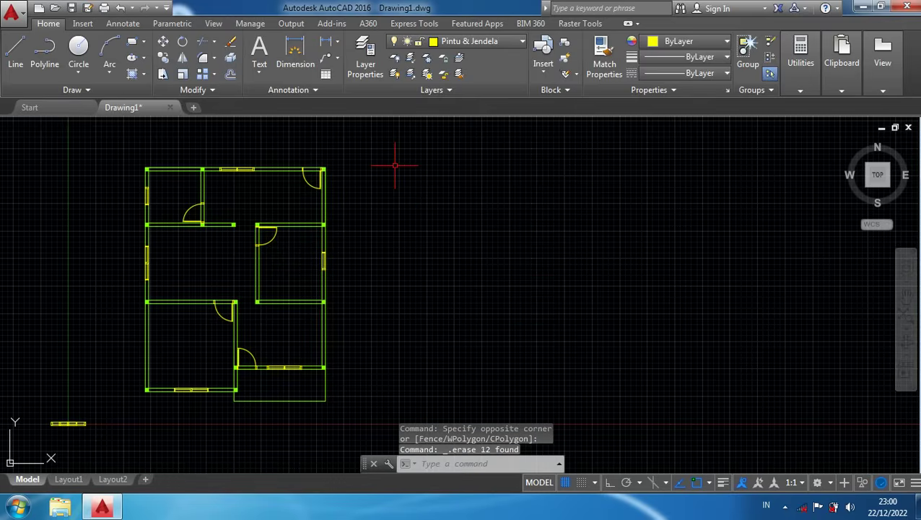
Trim away the wall lines across the door opening in the lower-left room's upper wall, using all objects as cutting edges
scroll(221, 236, up, 4)
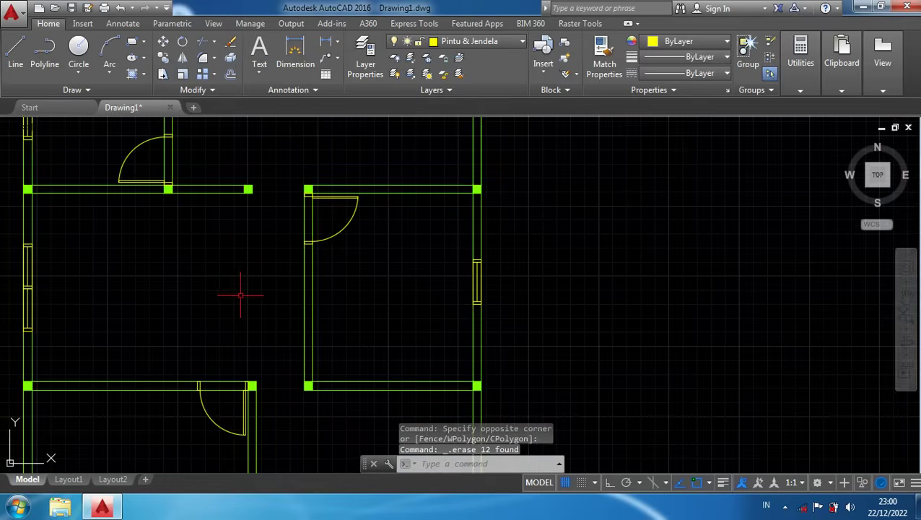
middle_drag(240, 295, 269, 175)
scroll(252, 263, up, 2)
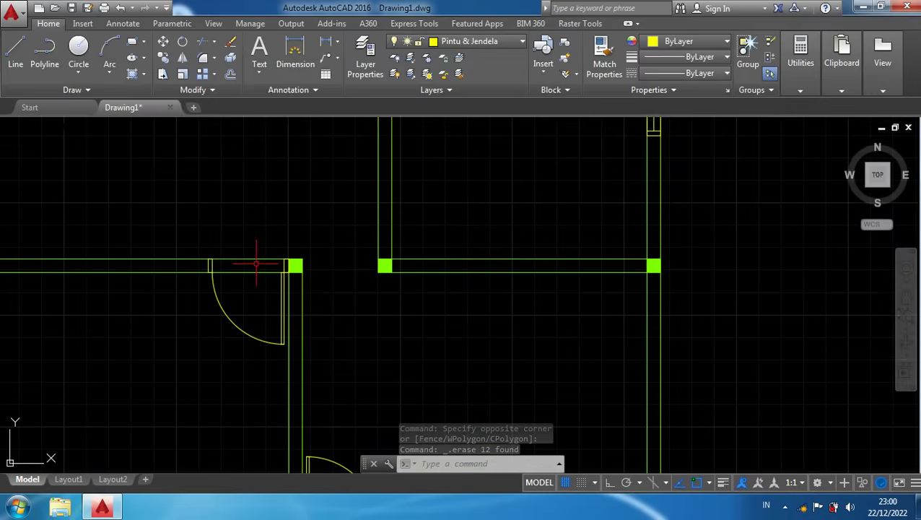
text(TR)
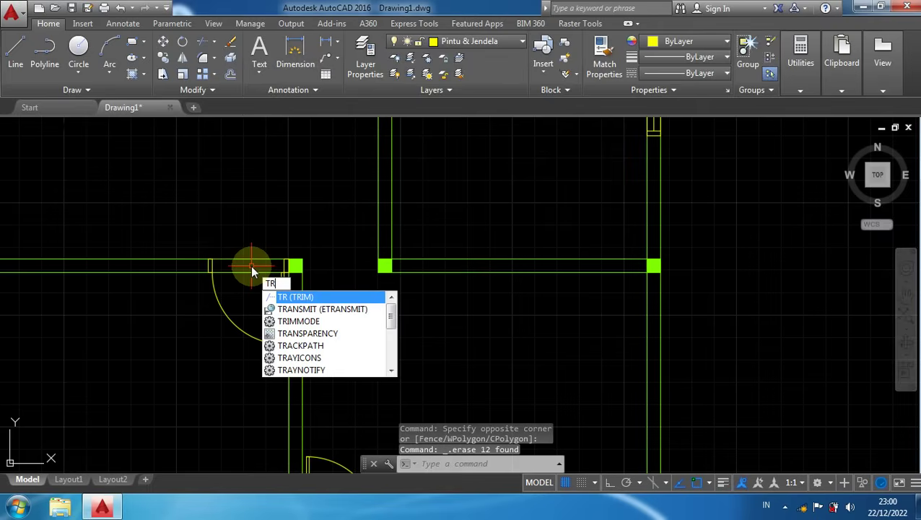
key(Return)
key(Return)
click(254, 254)
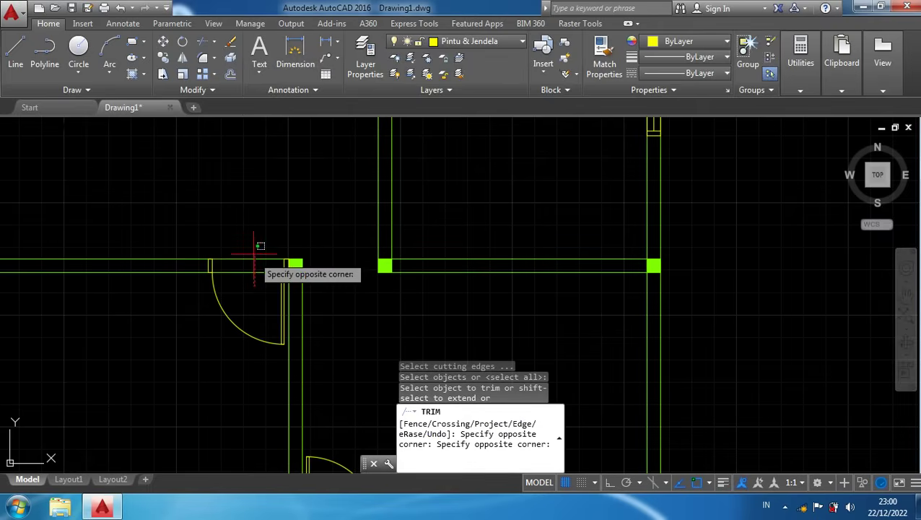
click(251, 256)
scroll(319, 246, down, 4)
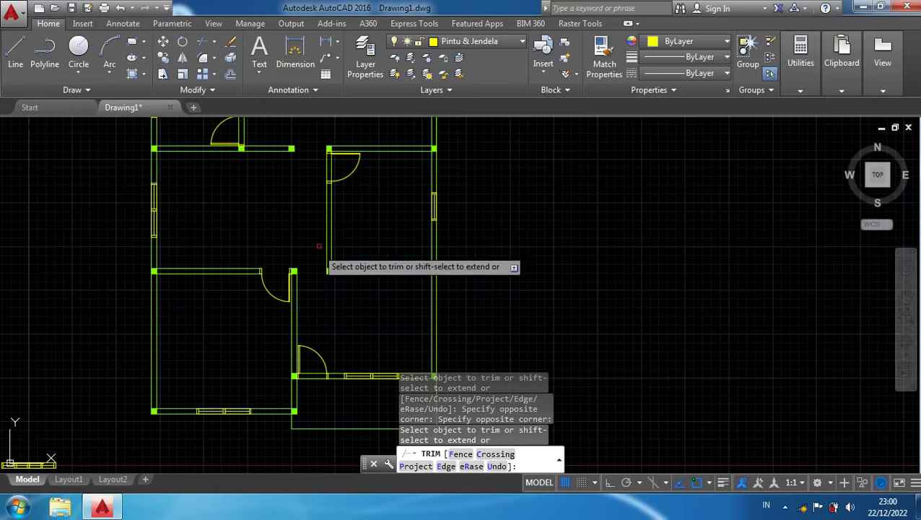
Trim away the wall lines across the door opening of the middle-right room
scroll(341, 162, up, 4)
click(334, 166)
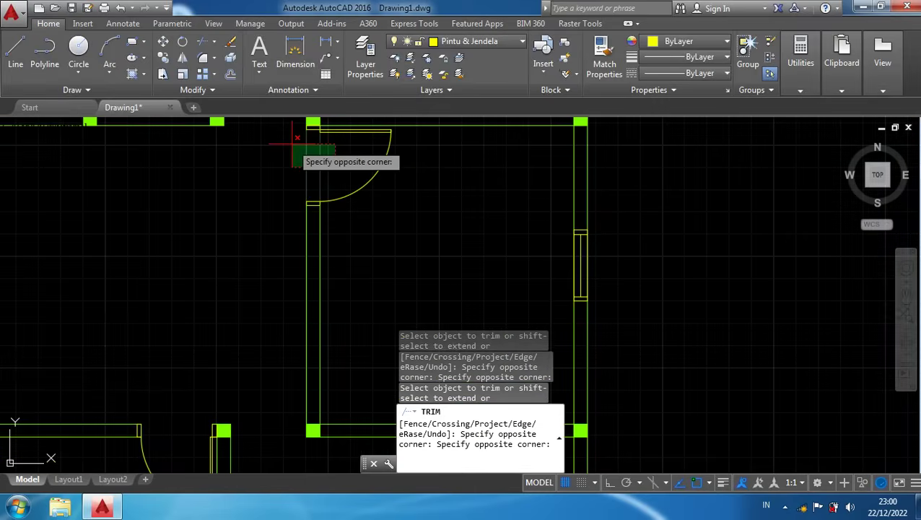
click(293, 144)
Trim away the wall lines across the door openings of the upper-left room and the upper-right corner's outer wall
scroll(302, 181, down, 2)
scroll(286, 171, up, 3)
middle_drag(286, 170, 341, 310)
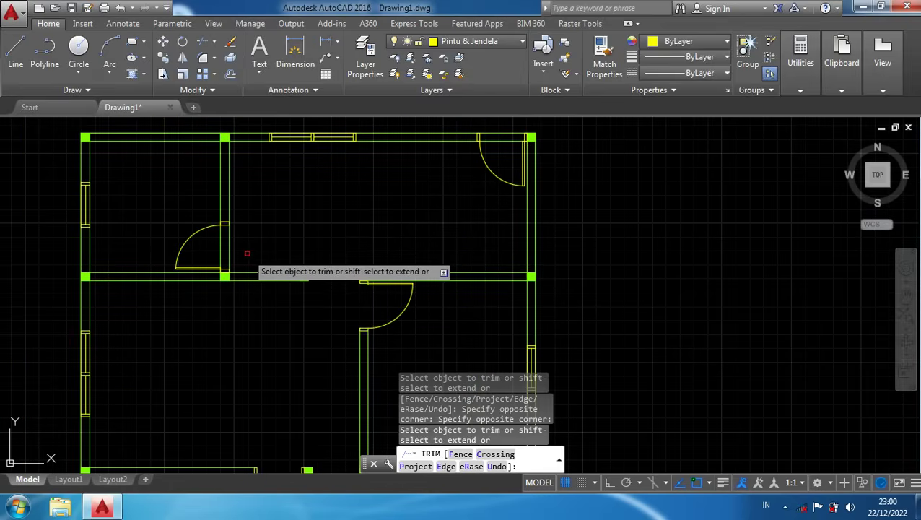
scroll(235, 243, up, 2)
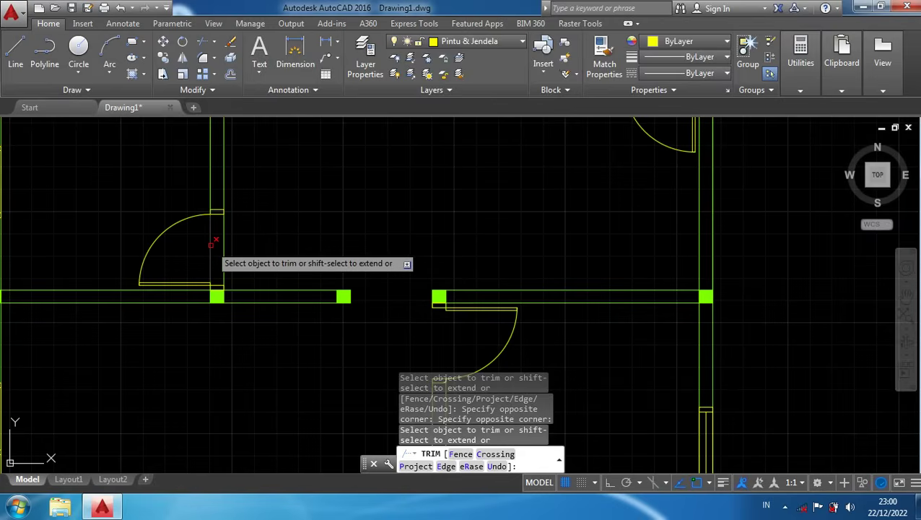
scroll(217, 245, down, 3)
scroll(408, 185, up, 2)
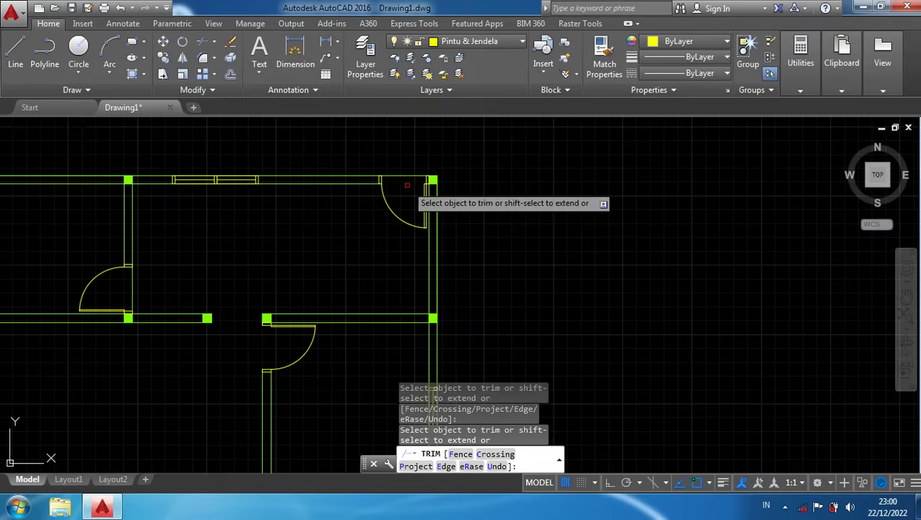
Trim away the wall lines across the front door opening beside the porch and end the Trim command
scroll(397, 217, down, 3)
scroll(426, 411, up, 1)
scroll(321, 361, up, 1)
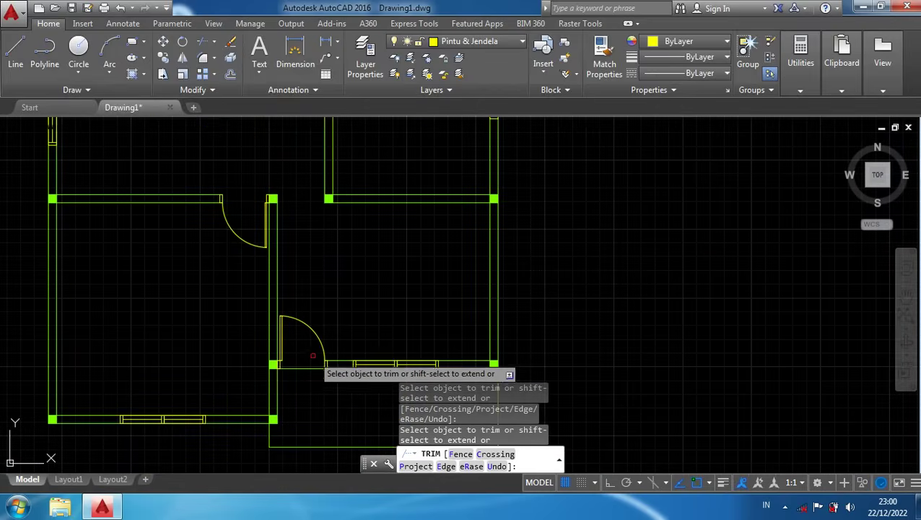
scroll(339, 339, down, 3)
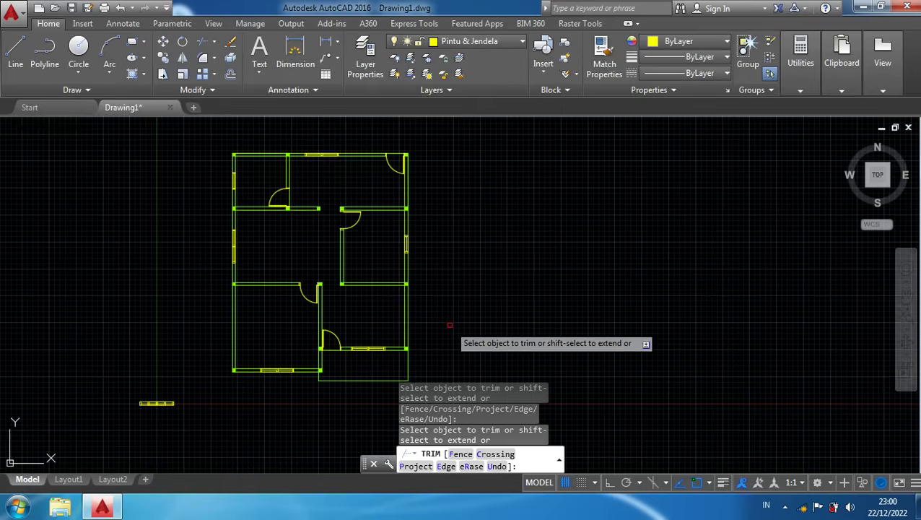
scroll(450, 324, up, 2)
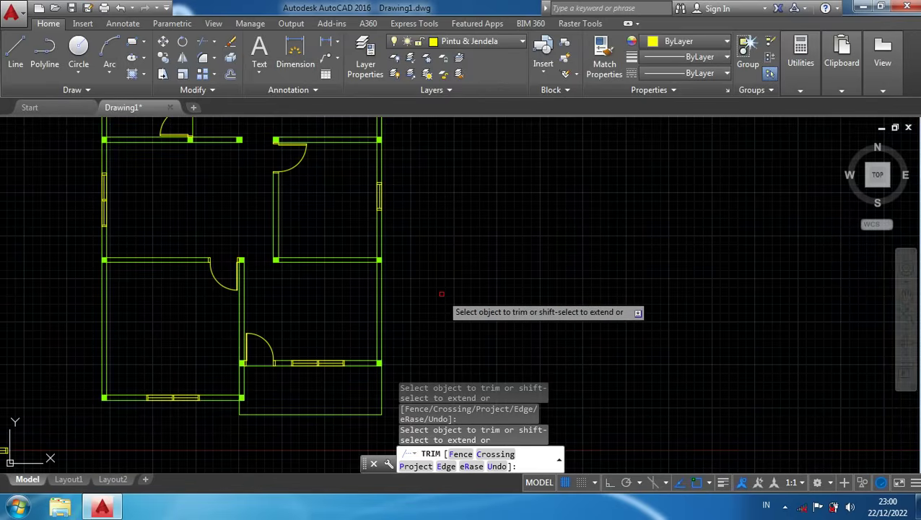
key(Escape)
scroll(442, 295, down, 2)
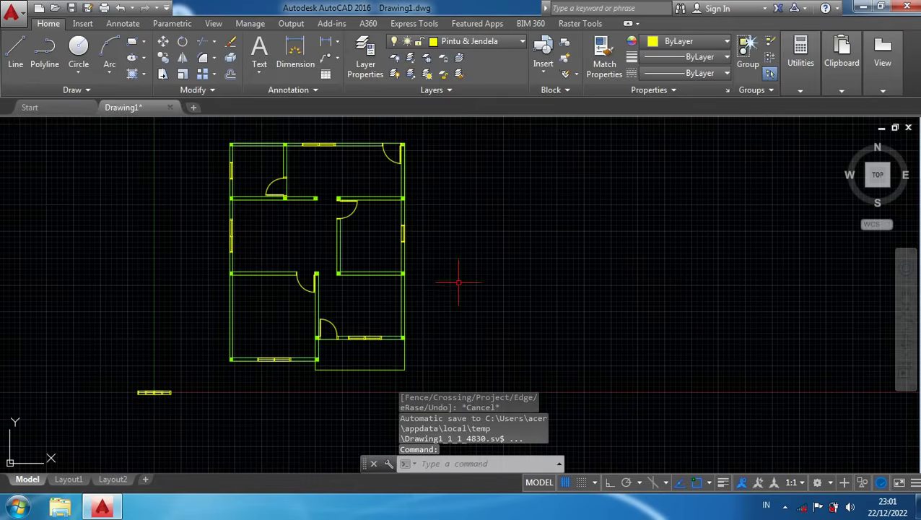
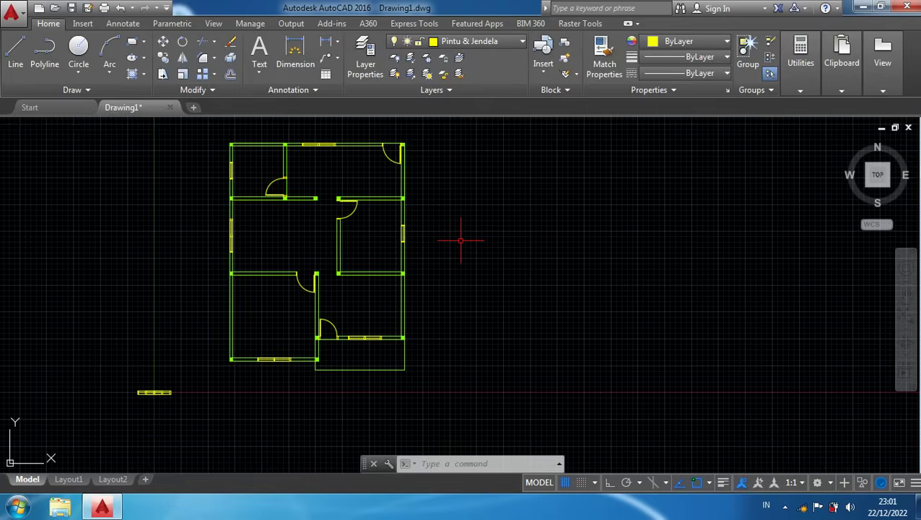
Open DesignCenter and browse its folder tree to Local Disk (C:)
text(dc)
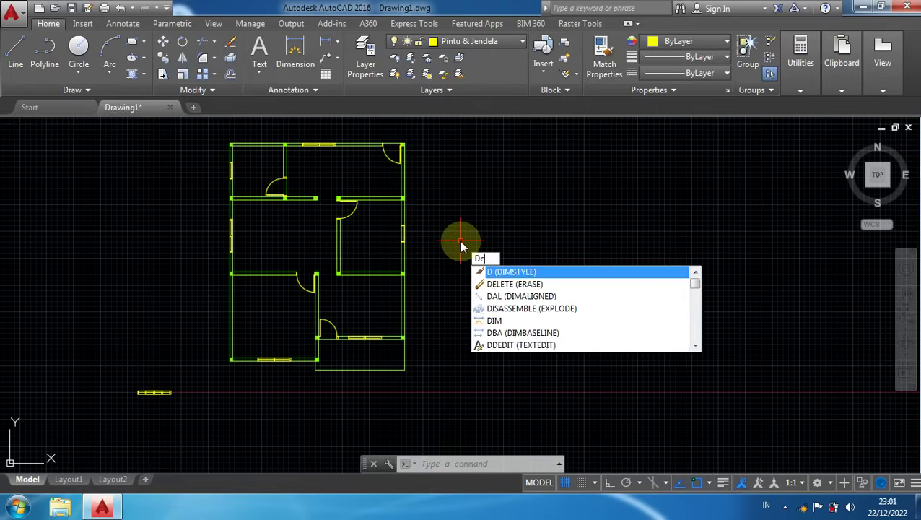
key(Escape)
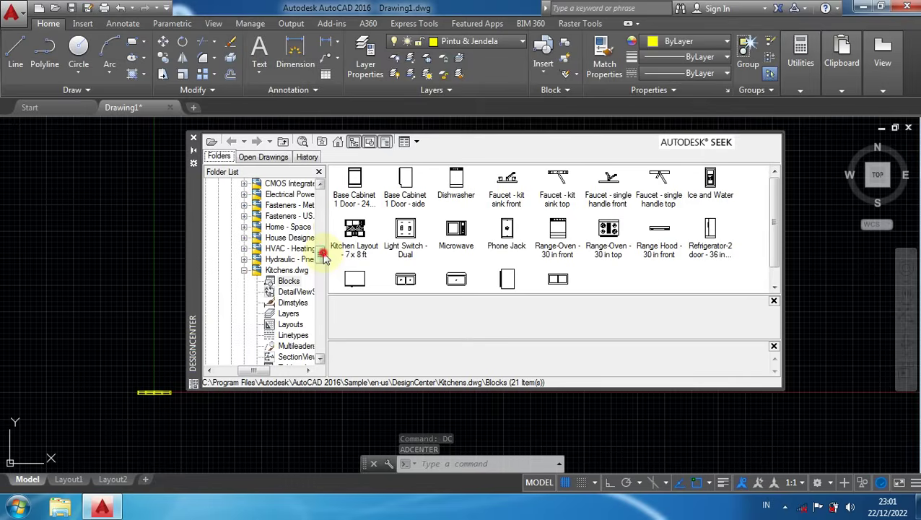
drag(323, 258, 325, 197)
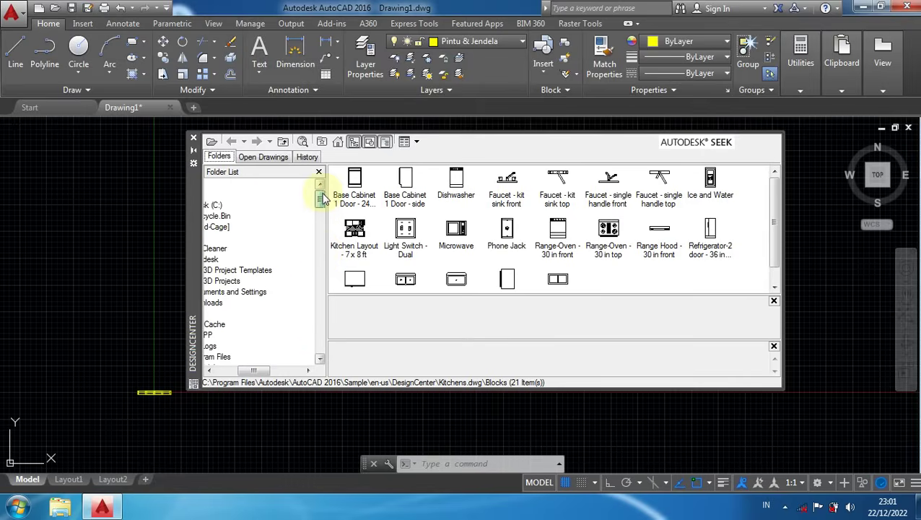
drag(252, 370, 231, 372)
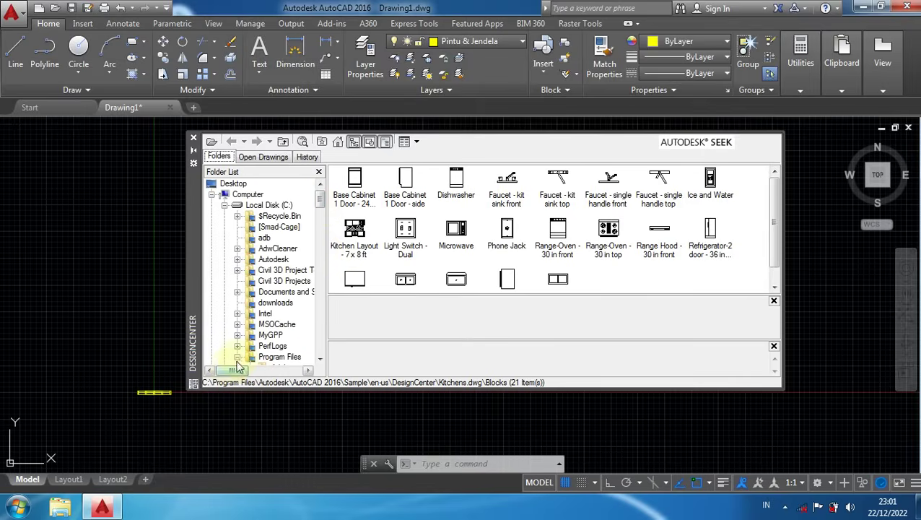
click(247, 195)
double_click(248, 195)
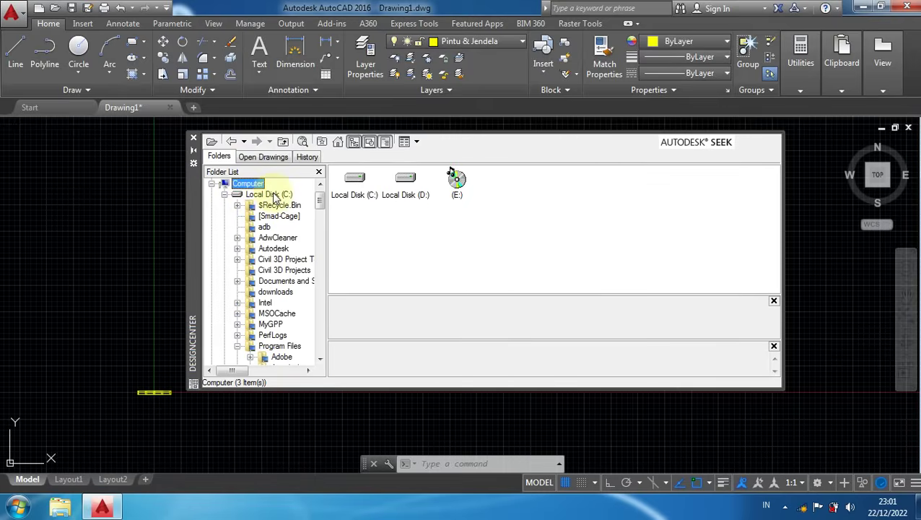
click(274, 195)
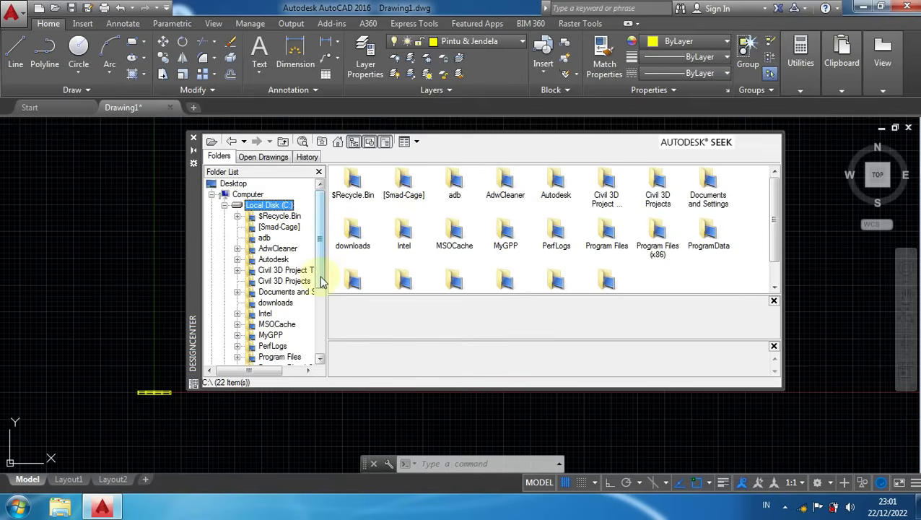
mouse_move(320, 278)
mouse_down()
mouse_move(318, 297)
mouse_move(320, 289)
mouse_up()
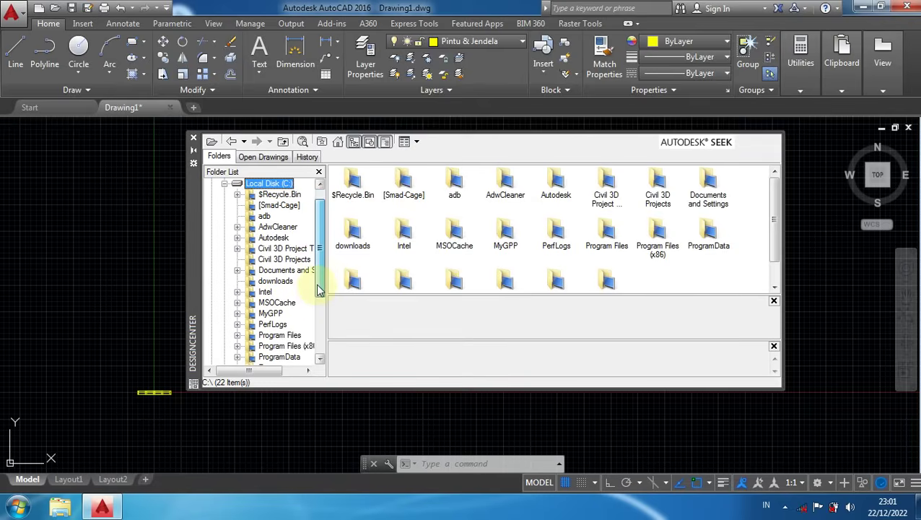
double_click(273, 237)
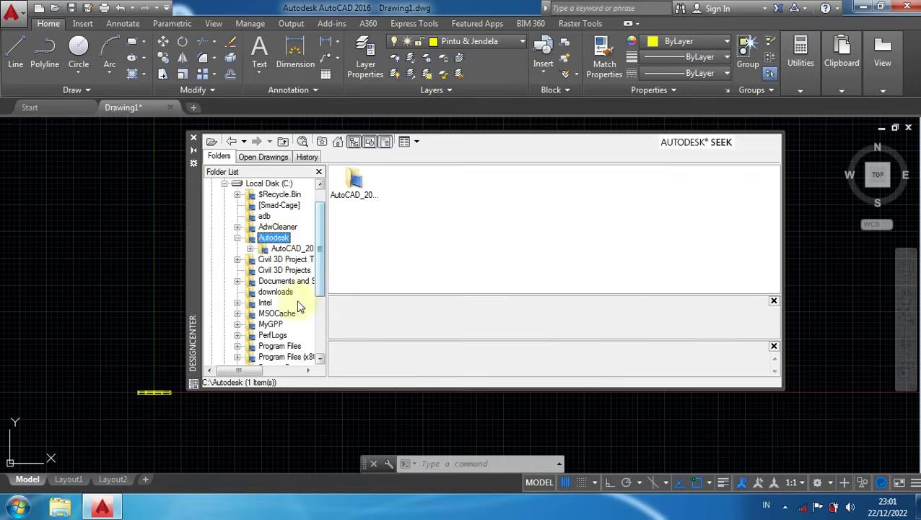
drag(328, 257, 345, 262)
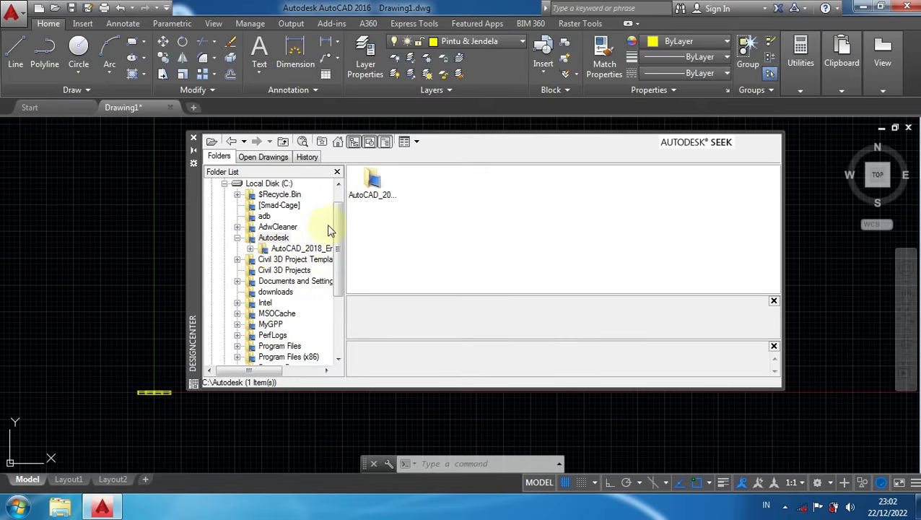
drag(339, 231, 339, 218)
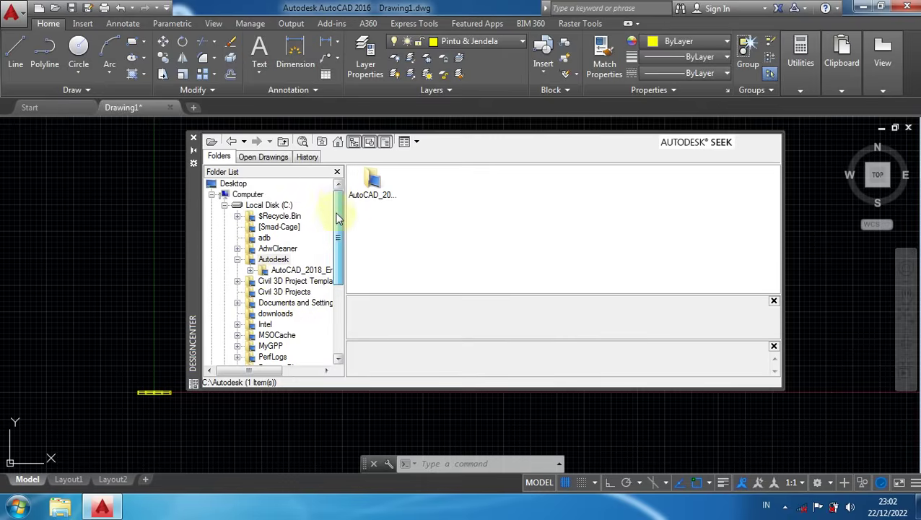
scroll(339, 202, down, 1)
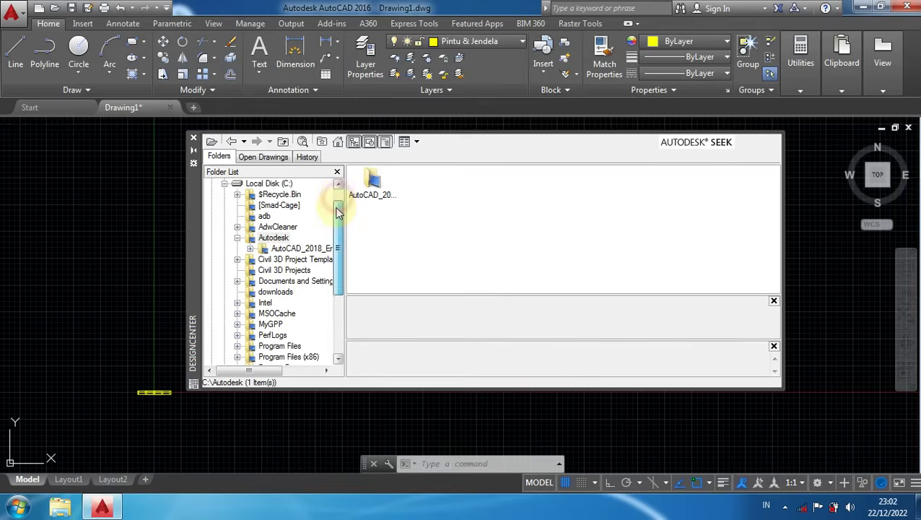
click(287, 186)
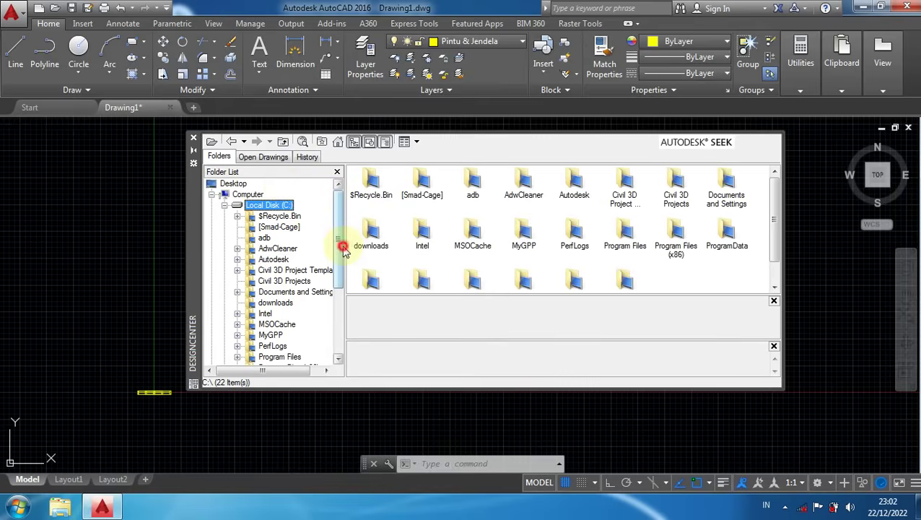
Browse the DesignCenter folder tree to Program Files\Autodesk\AutoCAD 2016\Sample, widening the tree so the folder names can be read
drag(343, 249, 342, 275)
click(288, 314)
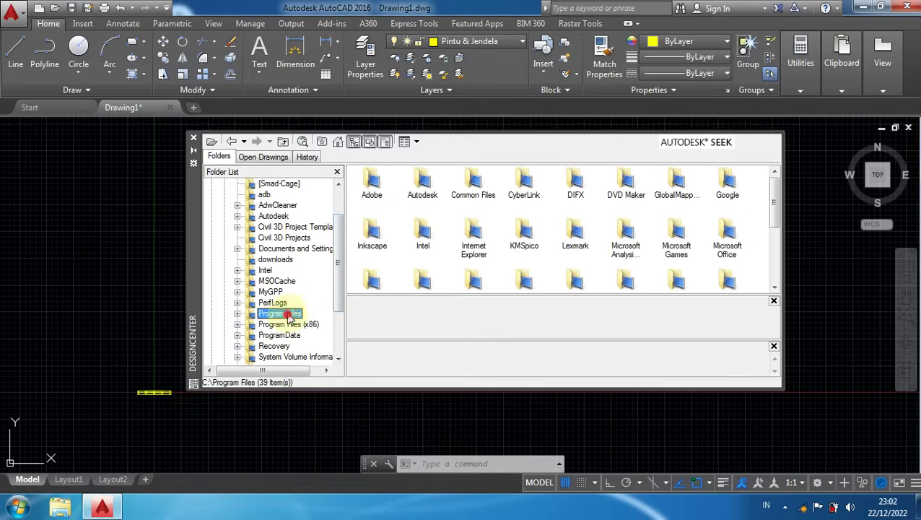
double_click(288, 316)
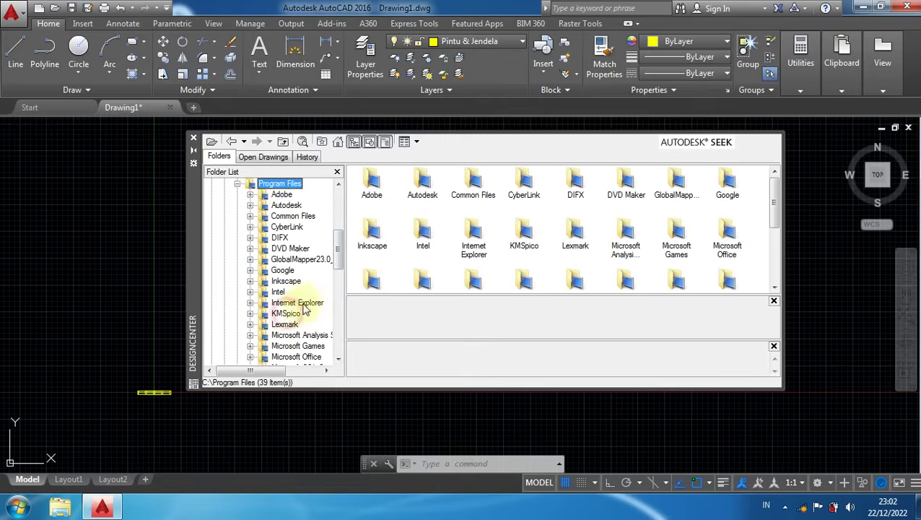
double_click(289, 206)
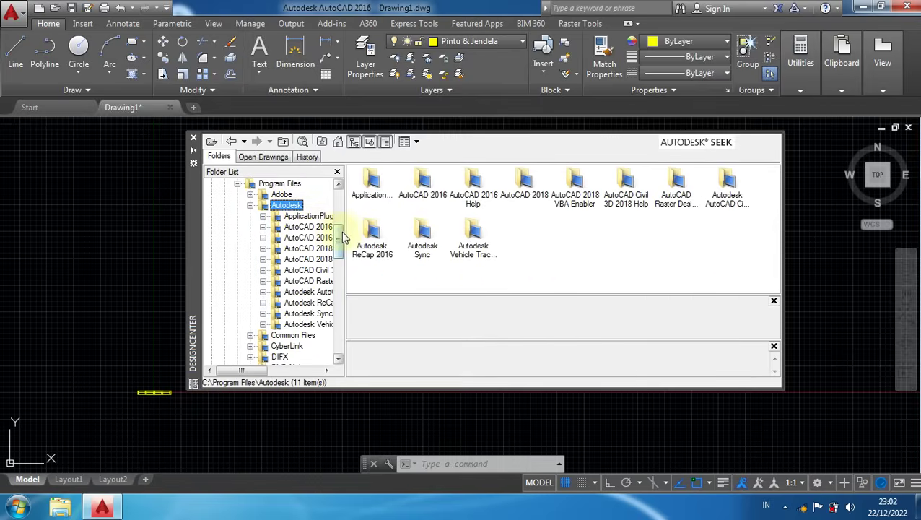
drag(344, 231, 371, 240)
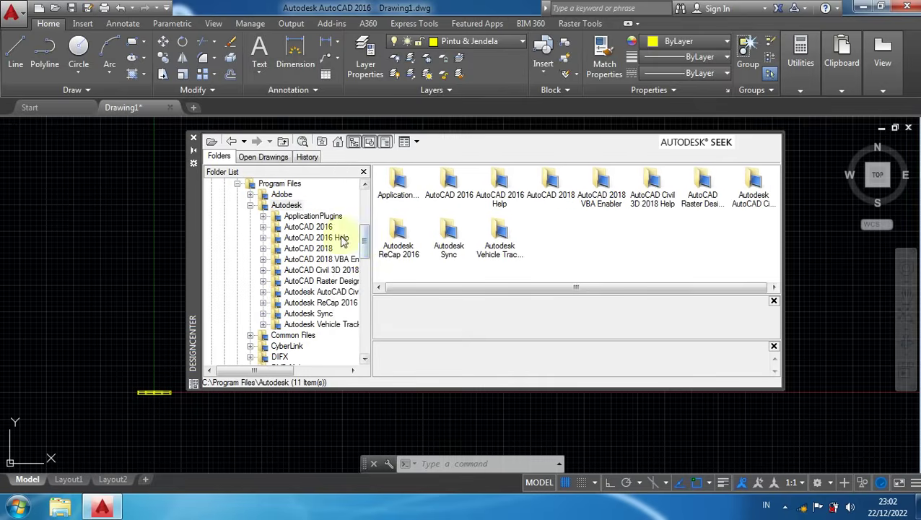
double_click(310, 227)
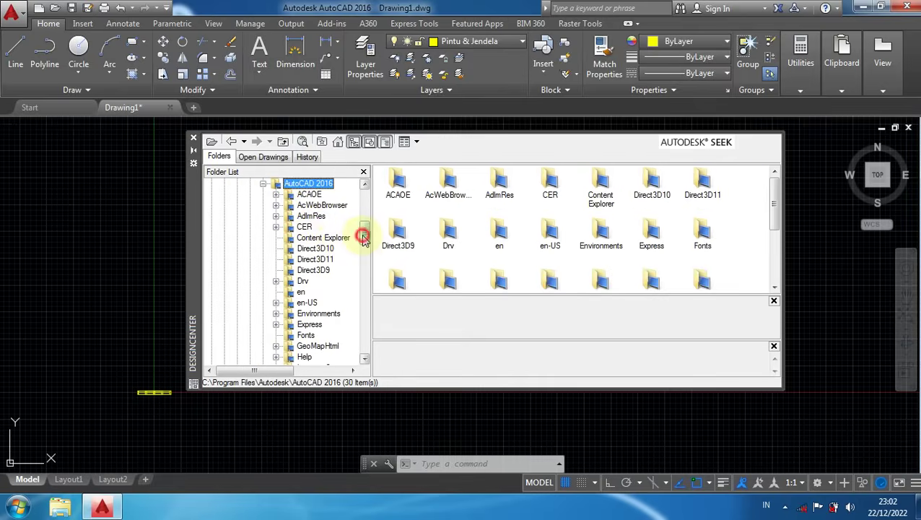
drag(363, 237, 364, 254)
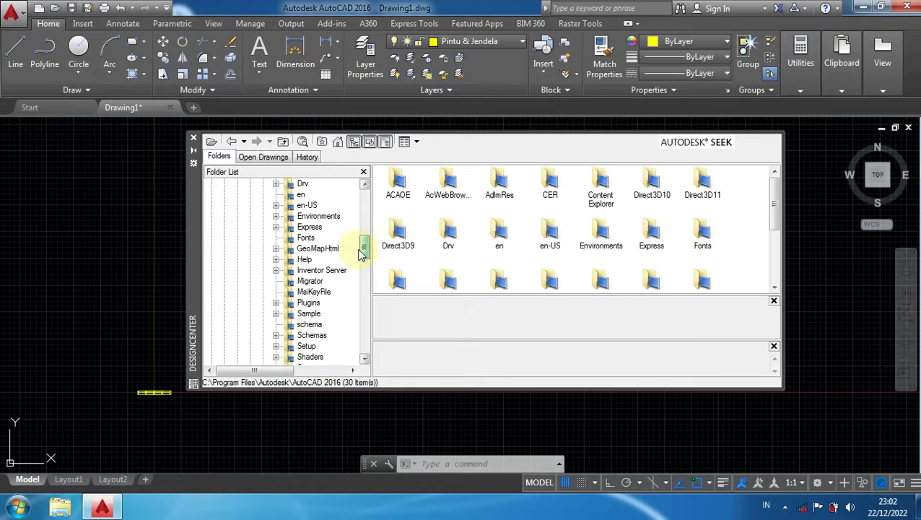
double_click(309, 316)
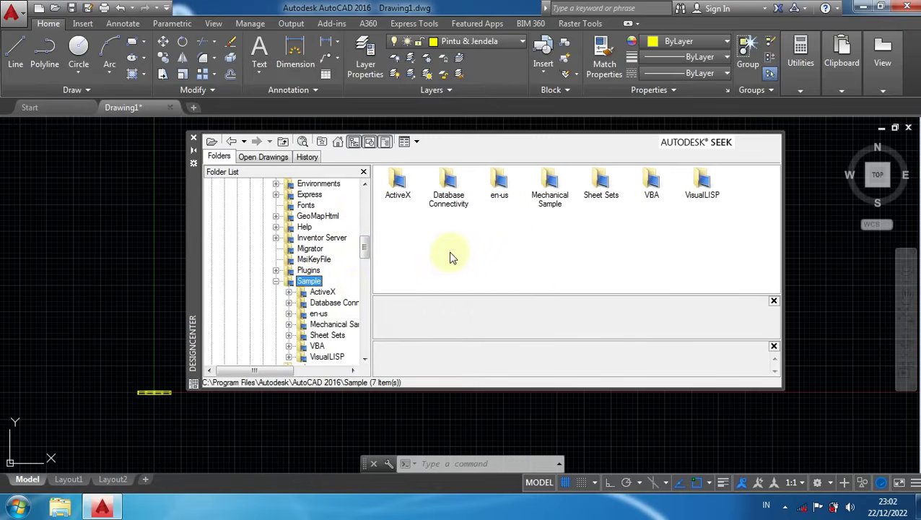
Open the Blocks of Home - Space Planner.dwg in the en-us\DesignCenter sample folder
double_click(501, 189)
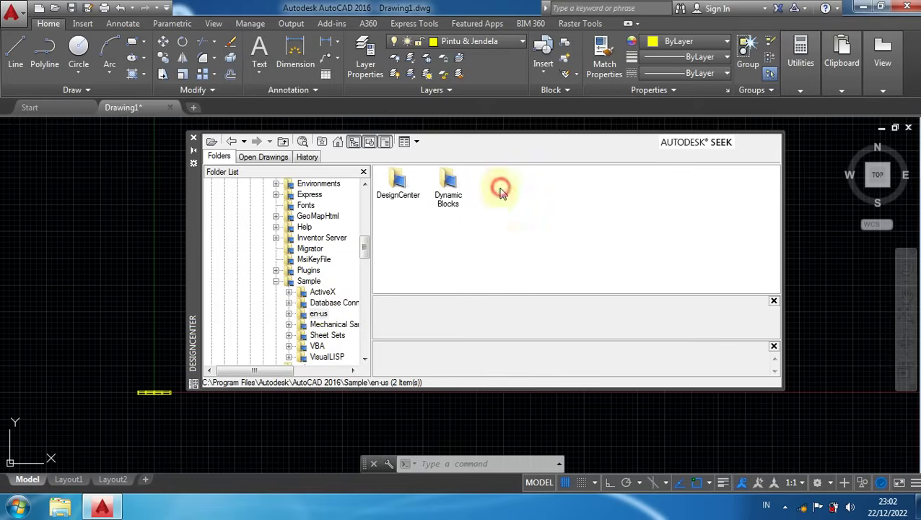
double_click(404, 189)
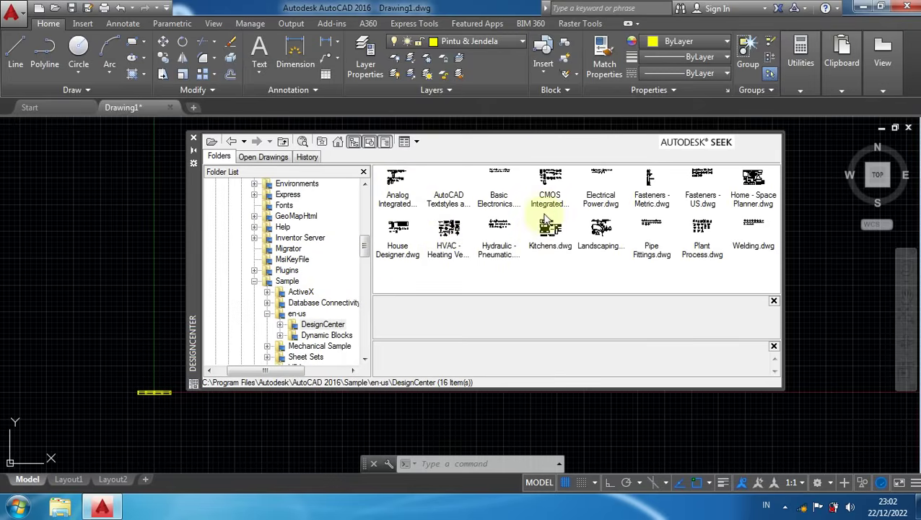
double_click(751, 186)
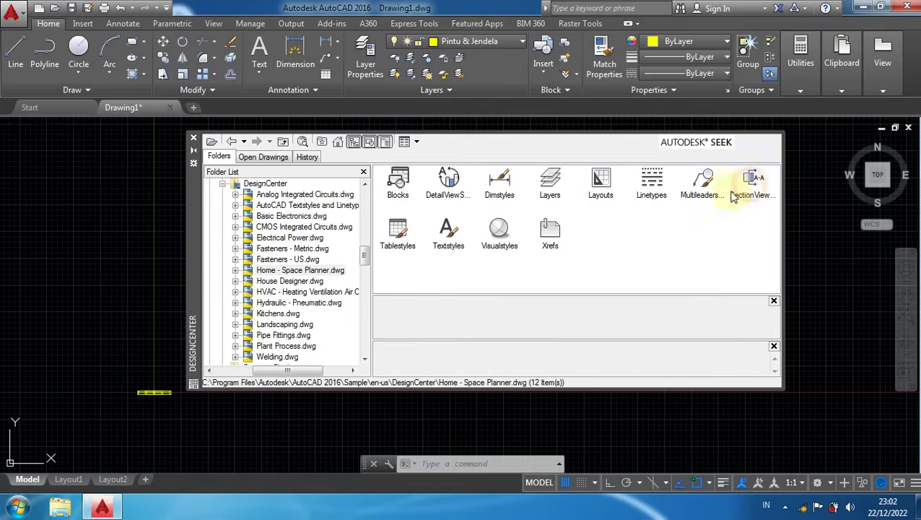
double_click(400, 185)
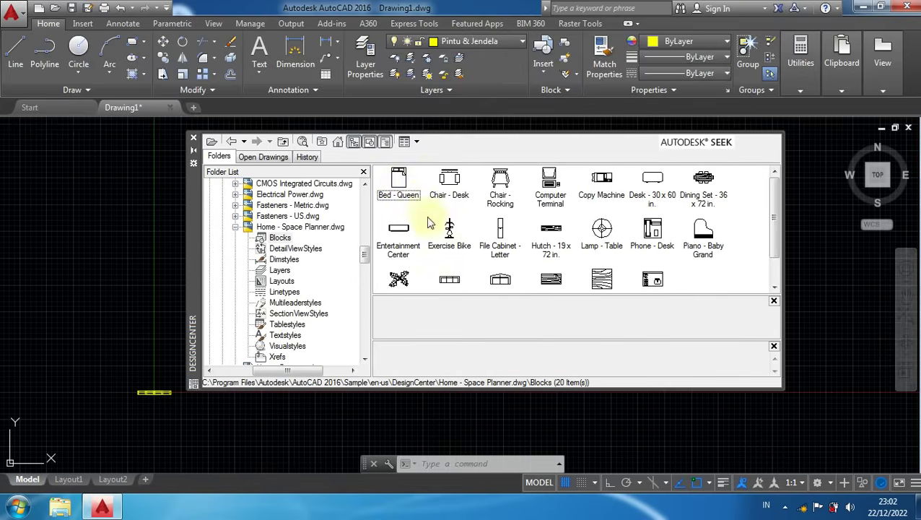
Dismiss the Bed - Queen insertion settings and make Peralatan Rumah the current layer
double_click(397, 182)
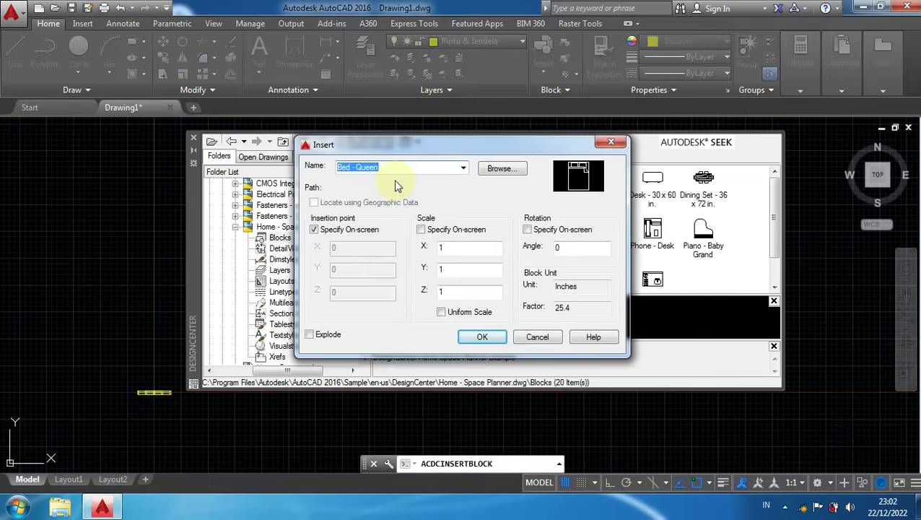
click(611, 144)
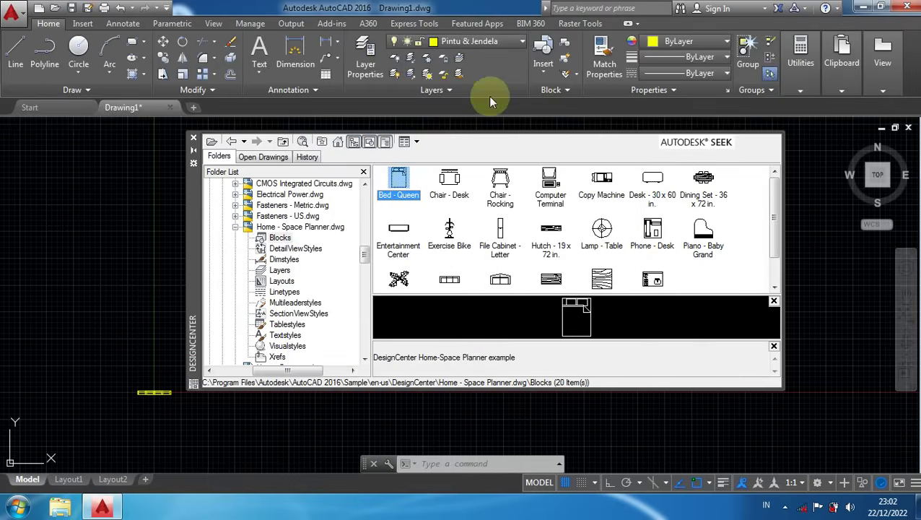
click(453, 42)
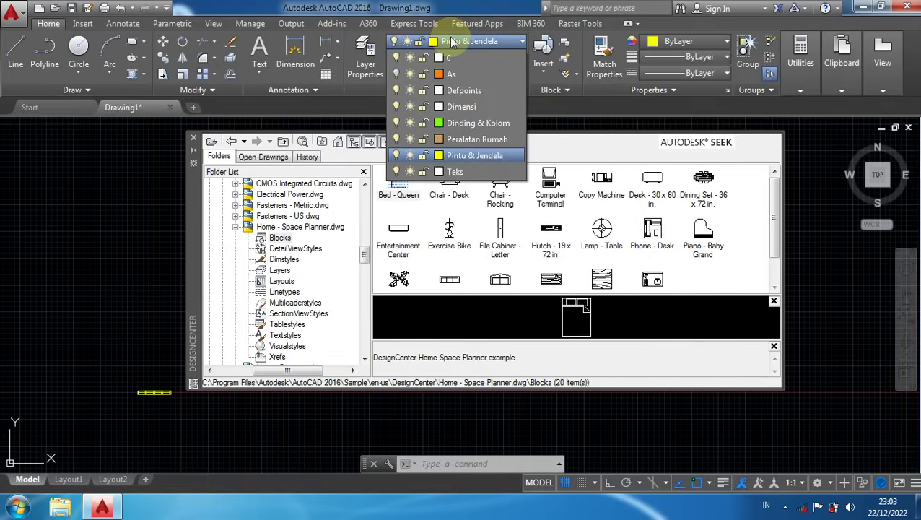
click(469, 140)
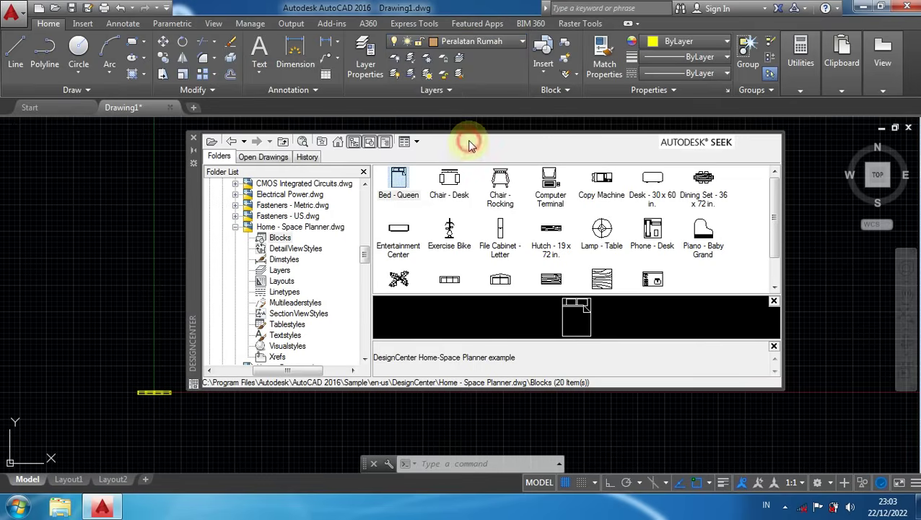
Insert the Bed - Queen block with its default scale and rotation in the empty space outside the floor plan
double_click(395, 181)
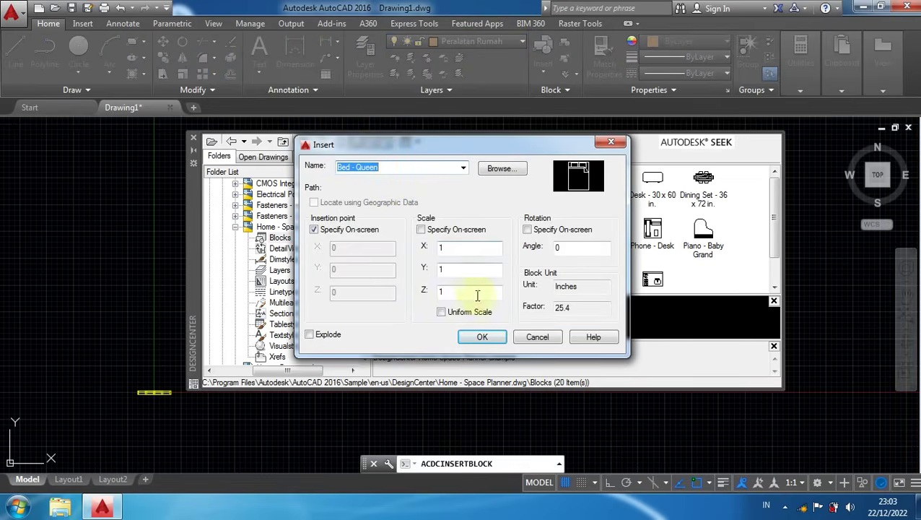
click(482, 337)
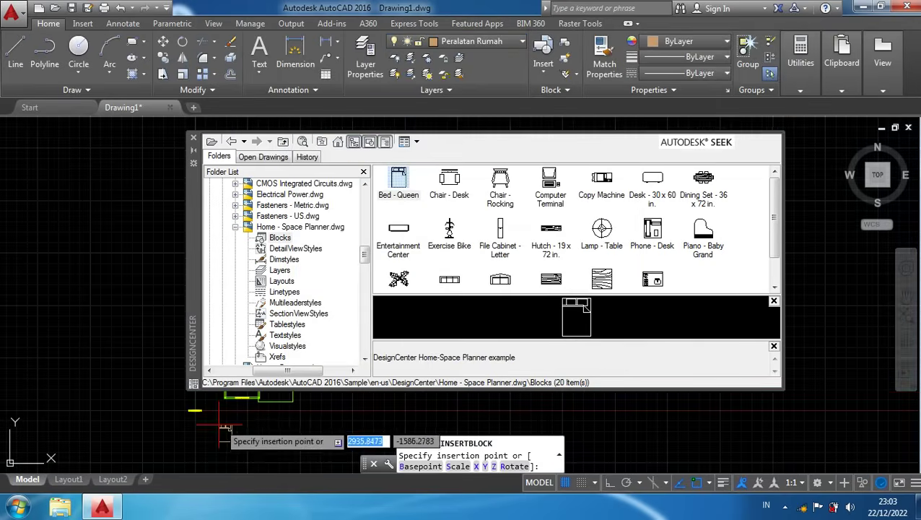
scroll(220, 433, down, 2)
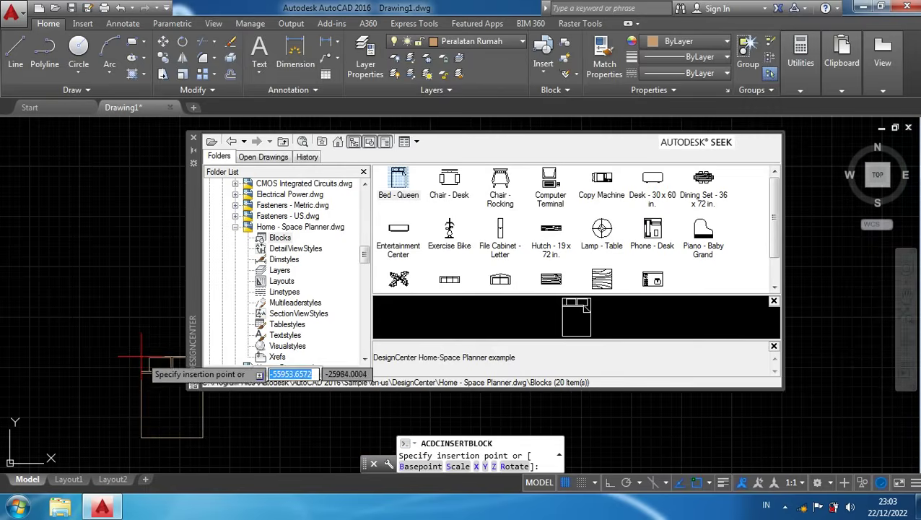
scroll(14, 322, down, 2)
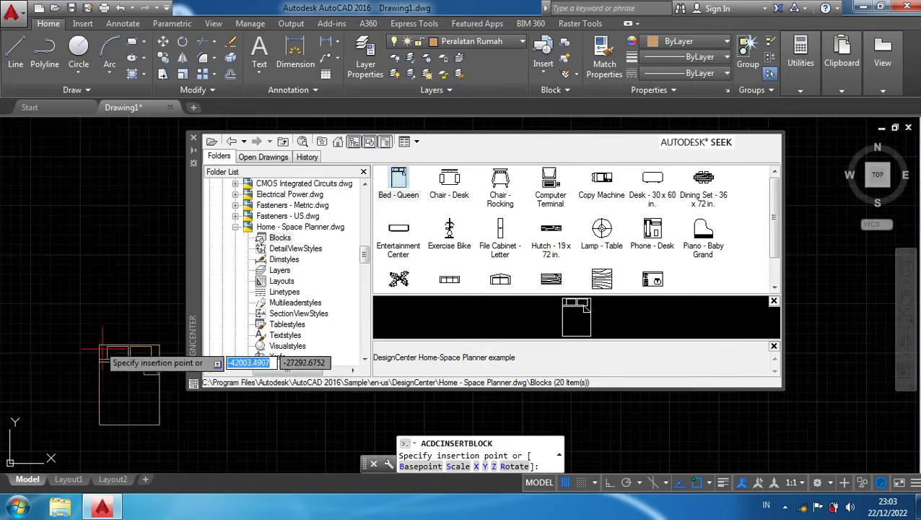
scroll(130, 373, down, 2)
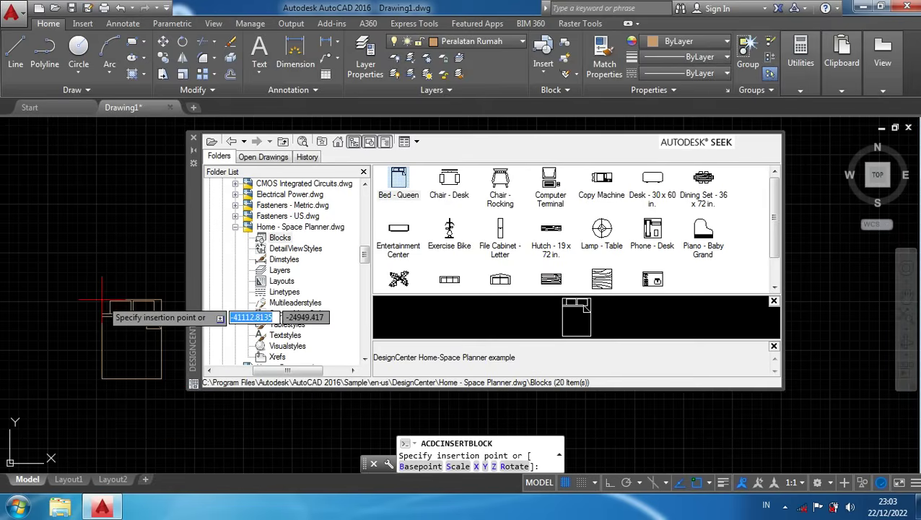
click(91, 184)
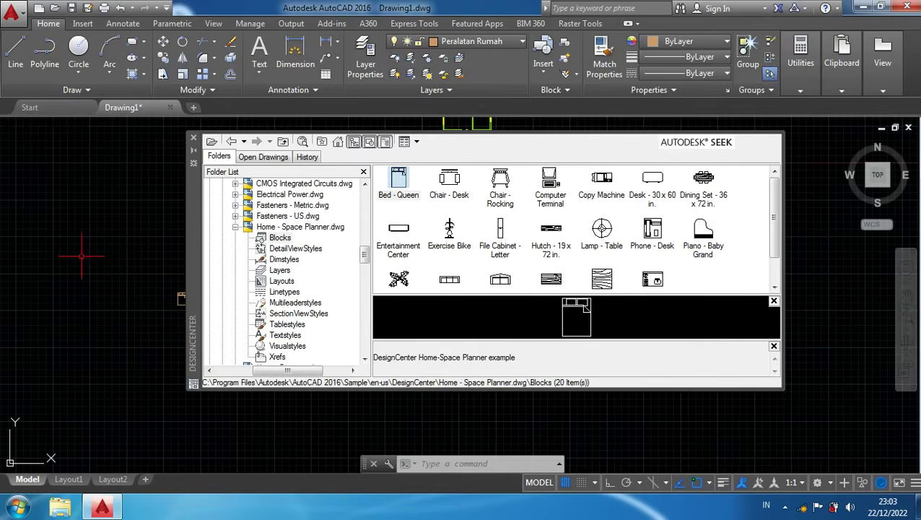
Move the queen bed block to the empty area just left of the floor plan
middle_drag(168, 269, 24, 329)
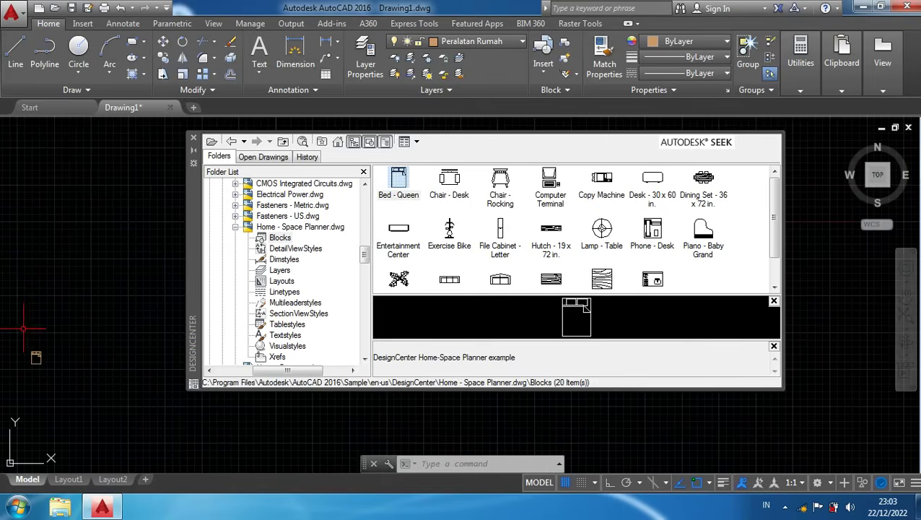
click(70, 380)
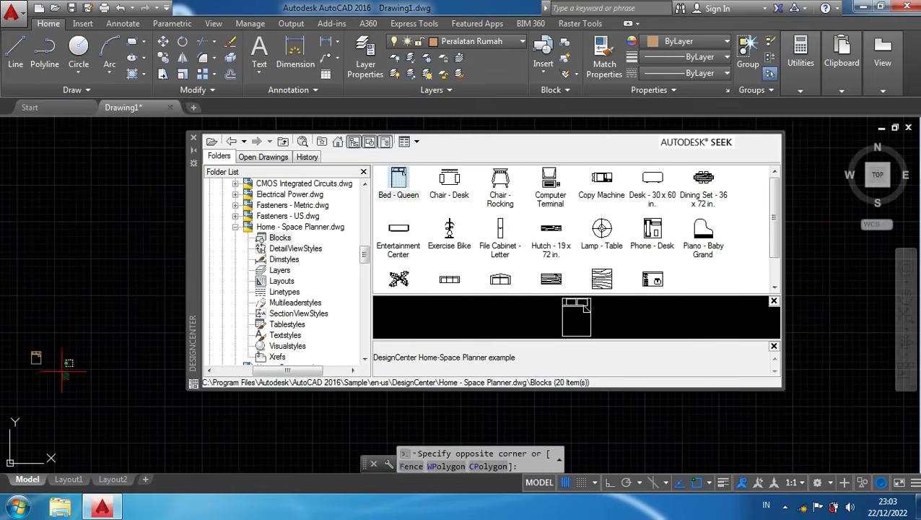
click(17, 313)
text(m)
key(Return)
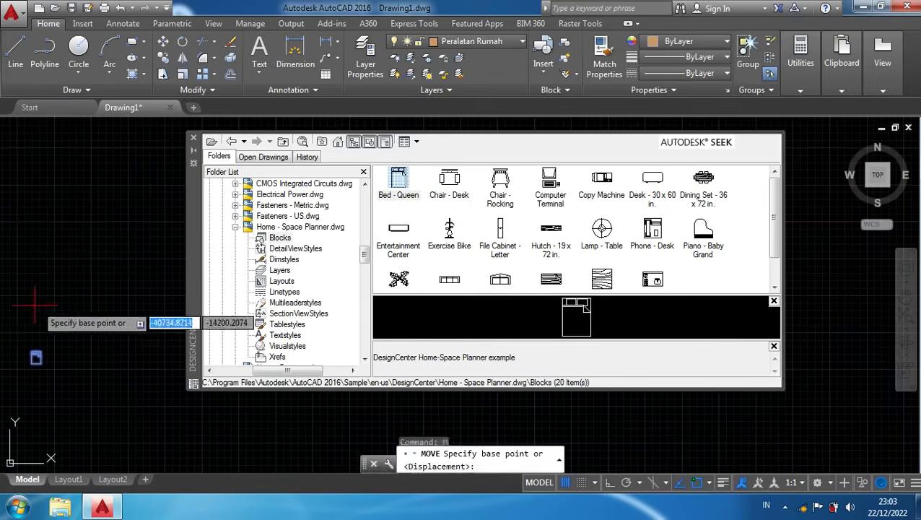
click(40, 352)
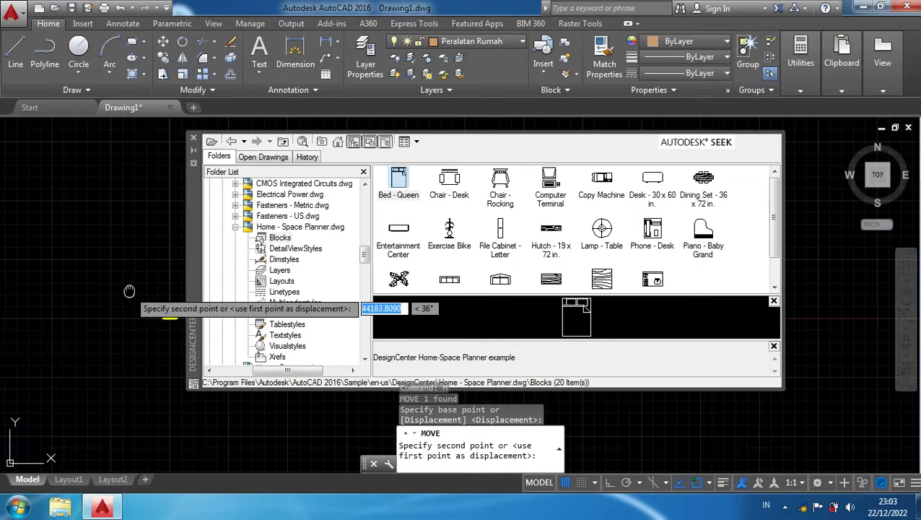
mouse_move(137, 281)
middle_down()
mouse_move(25, 292)
mouse_move(42, 285)
middle_up()
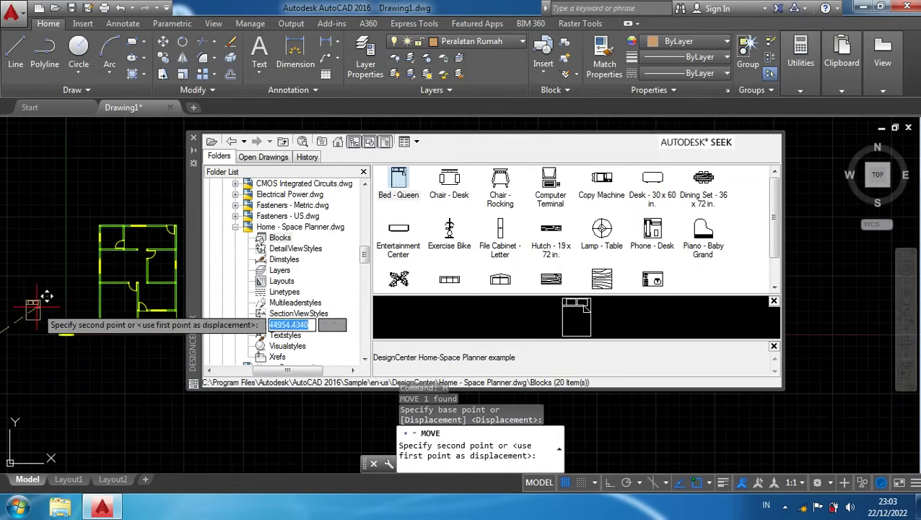
click(65, 292)
Delete the leftover yellow window symbol below the queen bed, outside the floor plan
scroll(66, 348, up, 2)
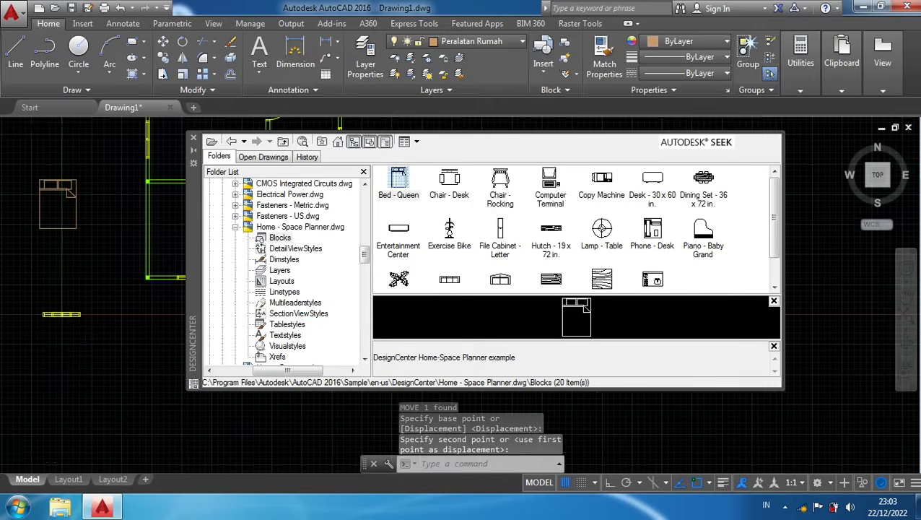
scroll(73, 322, up, 1)
scroll(101, 320, down, 3)
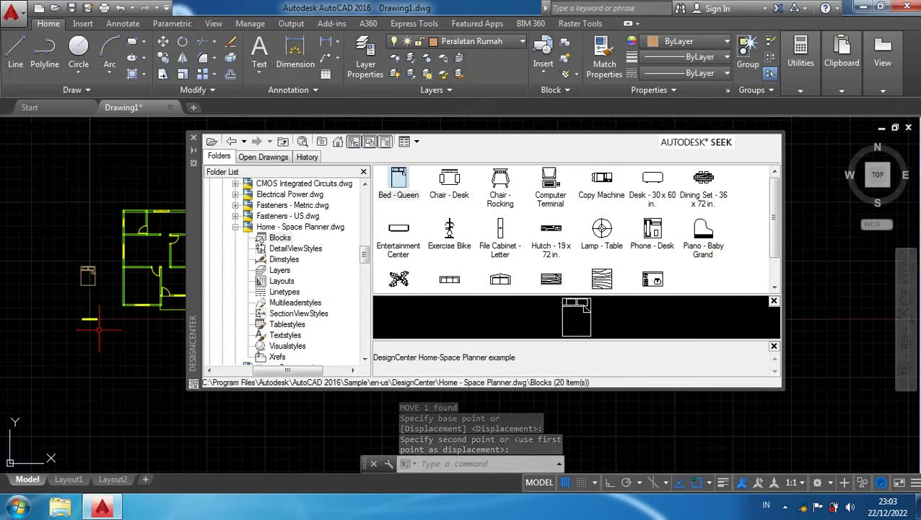
scroll(102, 320, up, 4)
click(101, 321)
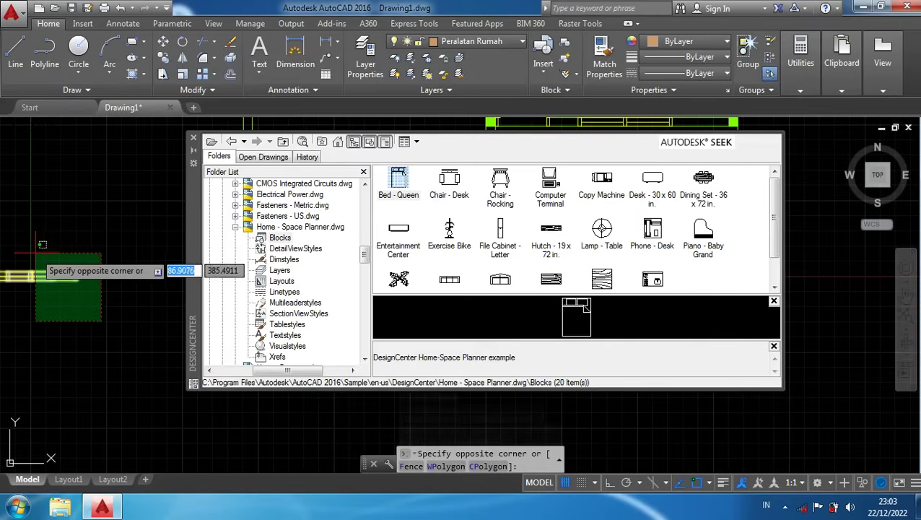
middle_drag(32, 253, 140, 293)
click(81, 271)
scroll(92, 321, down, 3)
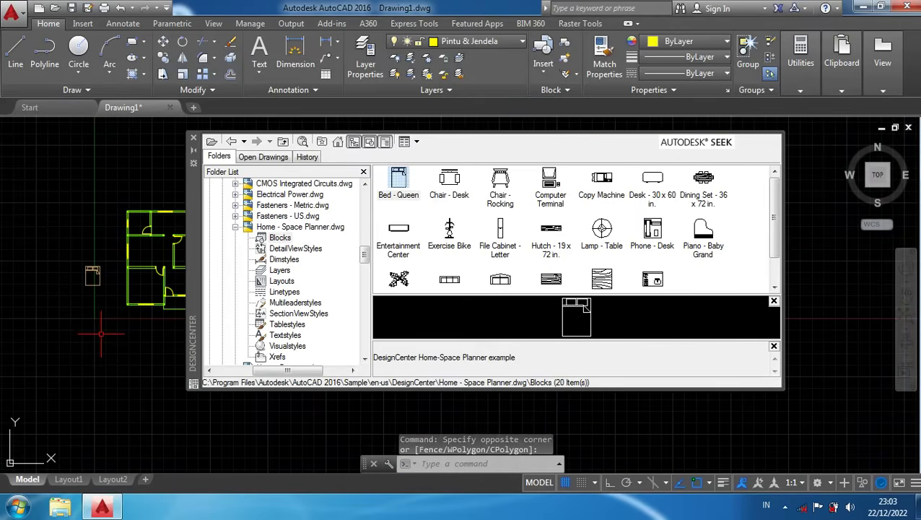
key(Delete)
Insert the Entertainment Center block with its default scale and rotation just below the queen bed
mouse_move(100, 239)
middle_down()
mouse_move(18, 233)
mouse_move(50, 233)
mouse_move(75, 249)
middle_up()
scroll(32, 254, up, 2)
click(94, 241)
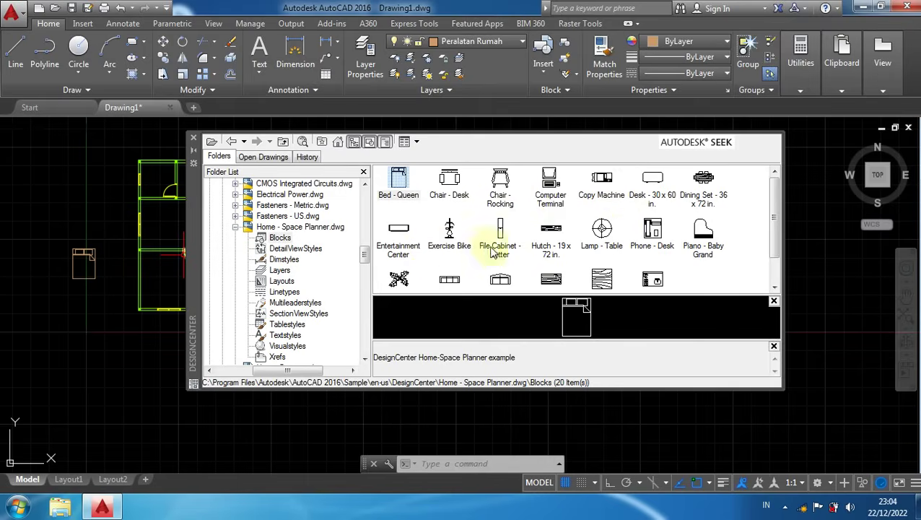
double_click(402, 232)
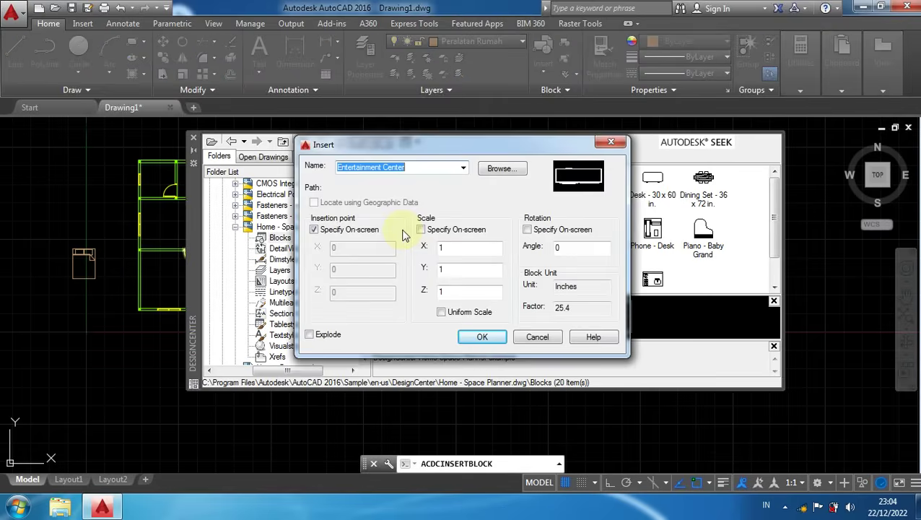
click(481, 338)
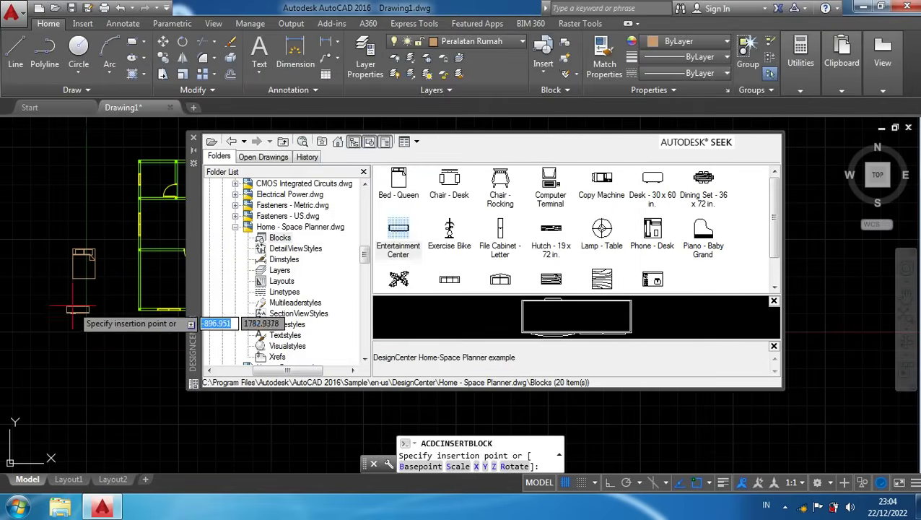
click(78, 295)
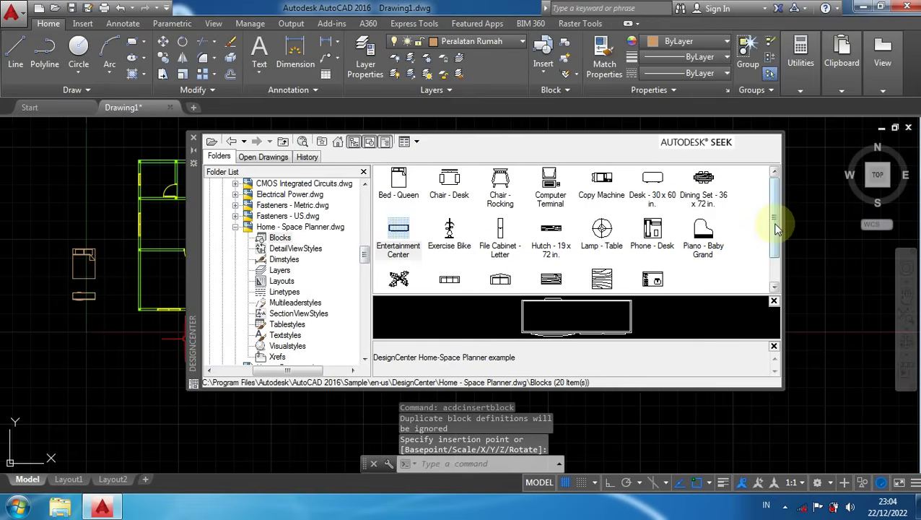
Insert the three-seat Sofa - Roundback block with its default scale and rotation just below the entertainment center
drag(777, 229, 772, 254)
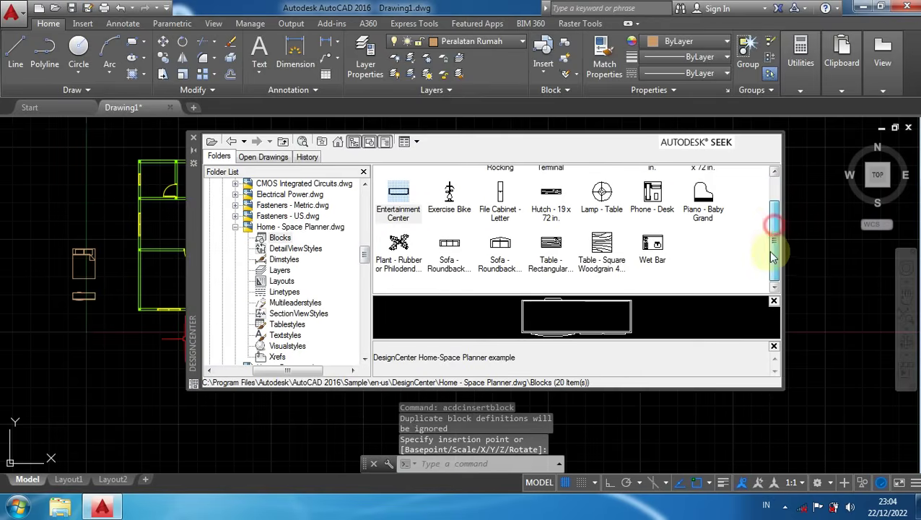
double_click(449, 244)
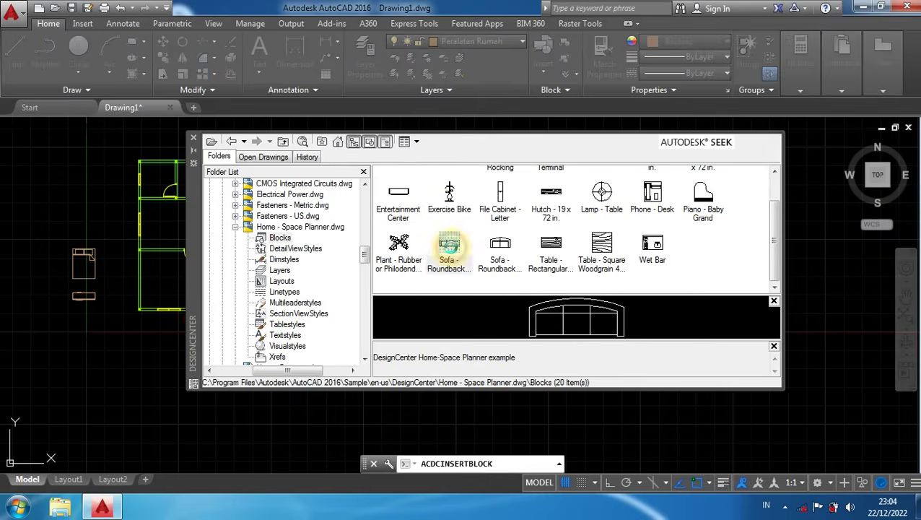
click(484, 338)
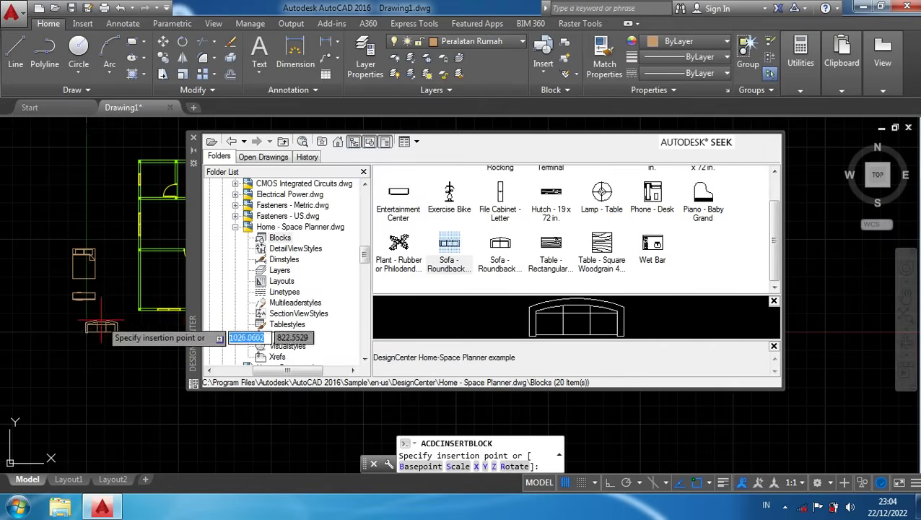
click(84, 317)
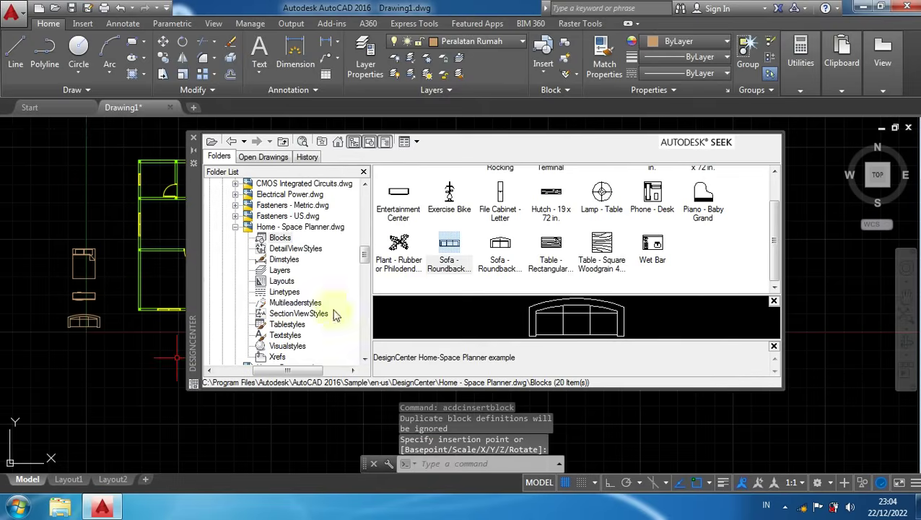
Insert the Sofa - Roundback Loveseat 5 ft. block with its default scale and rotation below the three-seat sofa
double_click(501, 249)
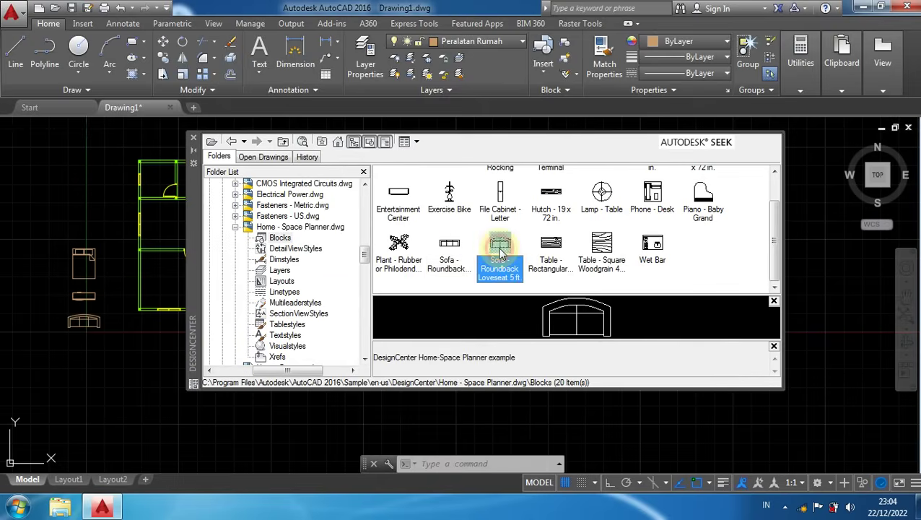
click(484, 338)
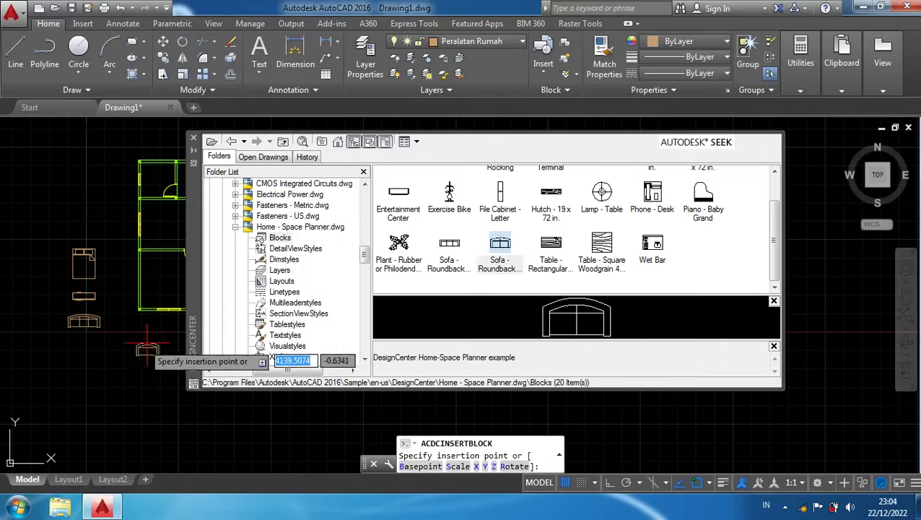
click(84, 345)
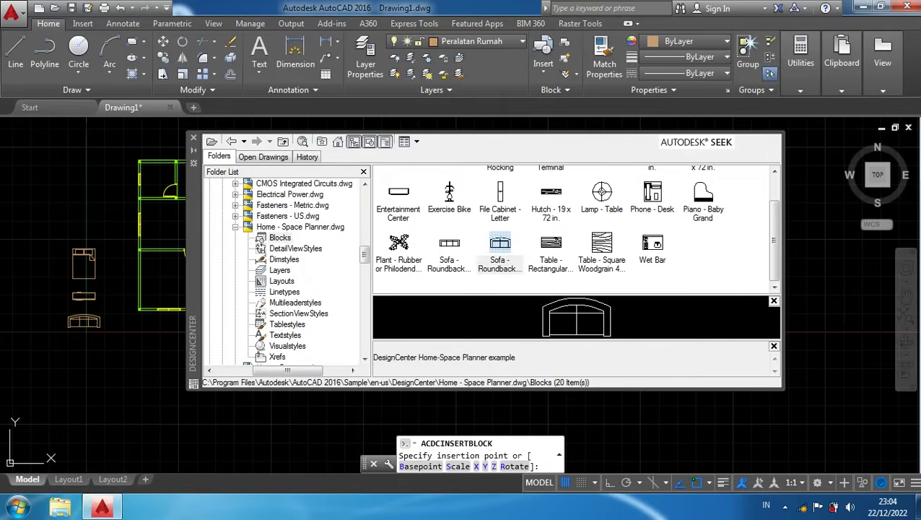
Insert the Table - Rectangular Woodgrain 60 x 30 in. block with its default scale and rotation below the loveseat
double_click(550, 247)
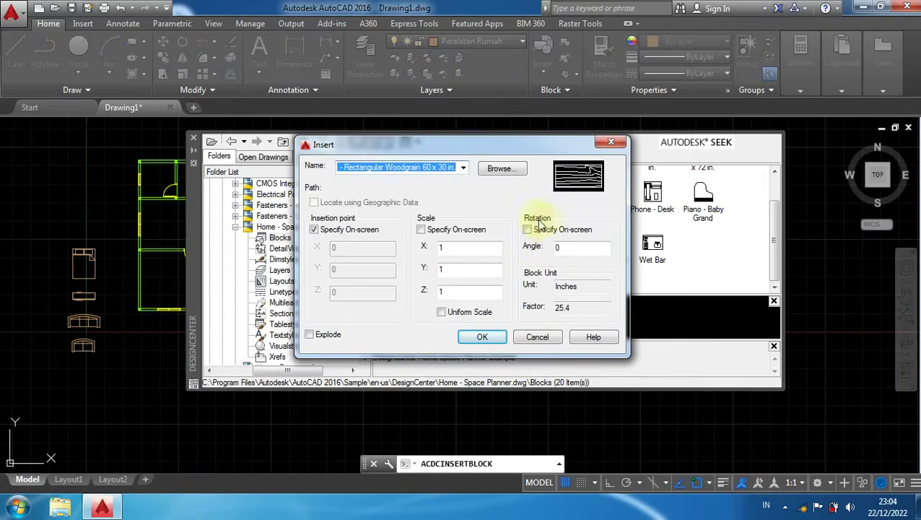
click(482, 338)
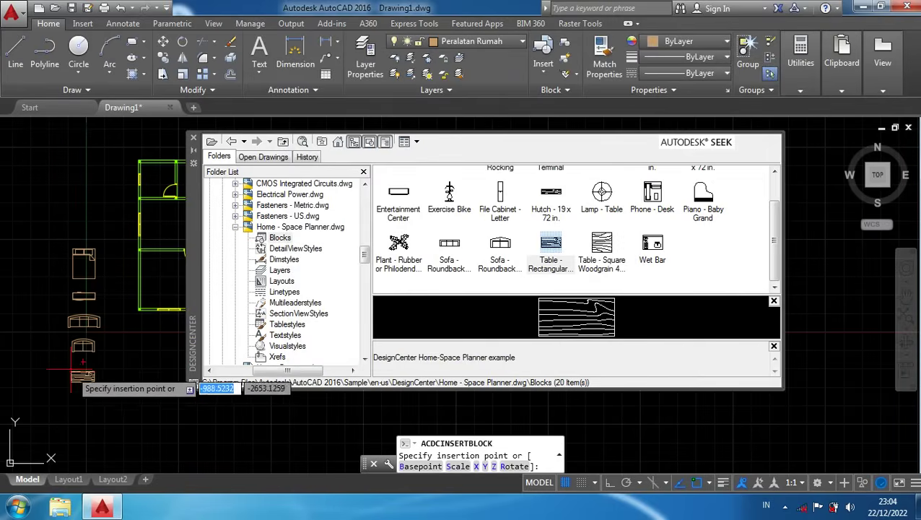
click(83, 369)
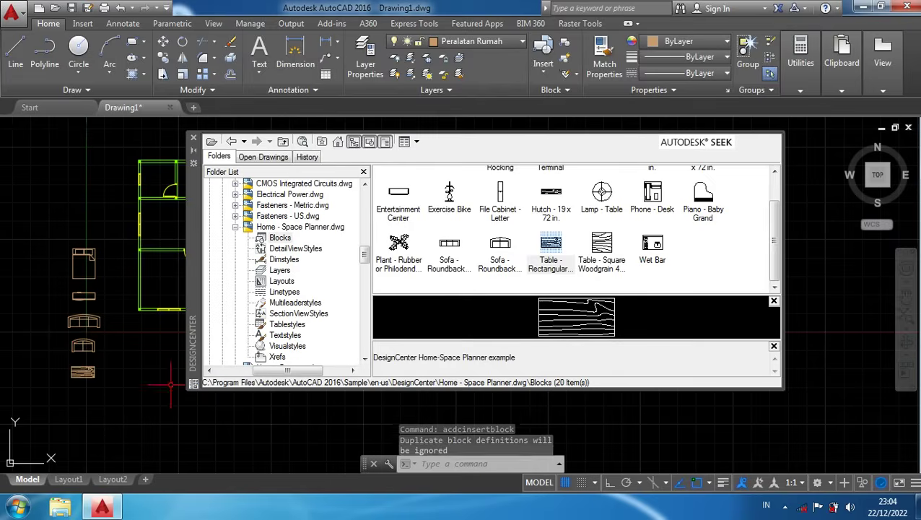
Insert the Table - Square Woodgrain 42 x 42 in. block with its default scale and rotation below the rectangular table
click(598, 246)
double_click(596, 246)
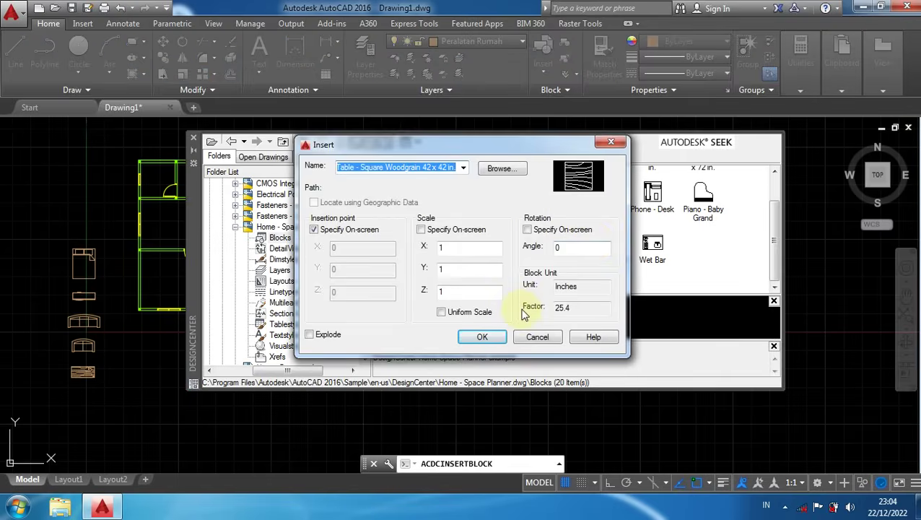
click(495, 344)
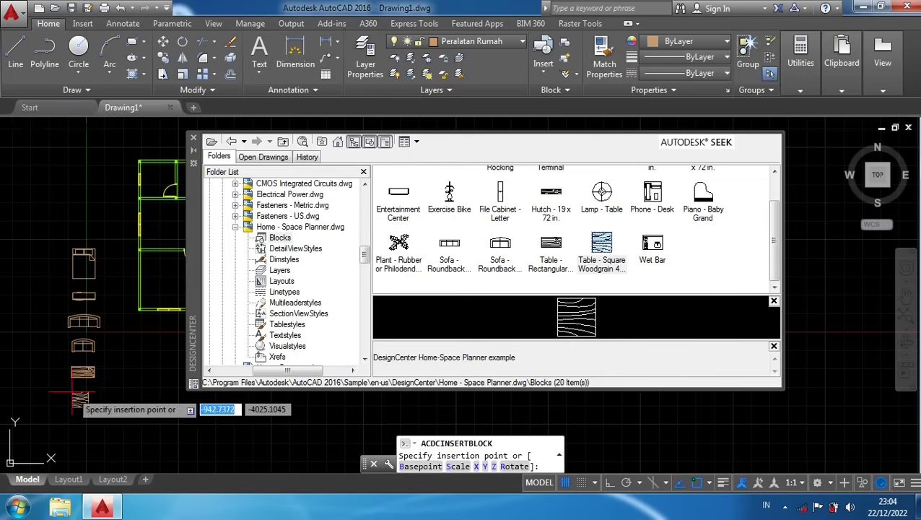
click(79, 397)
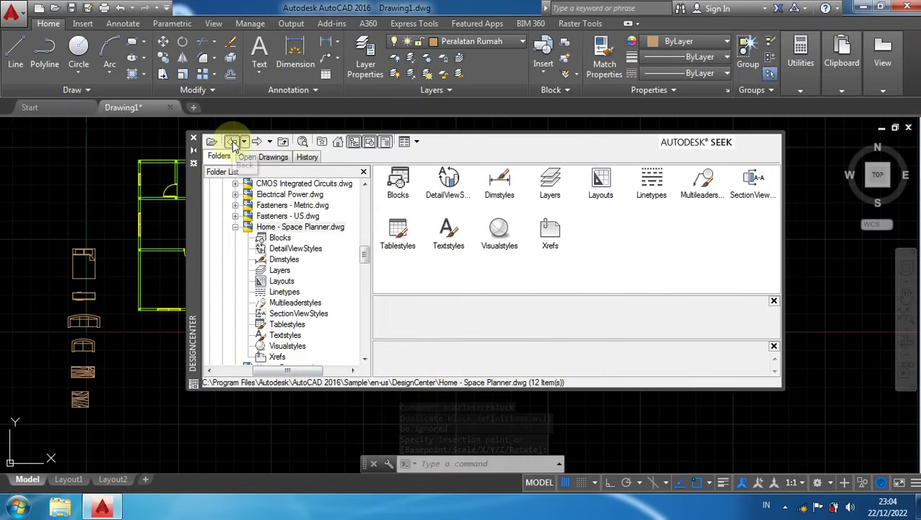
Return to the DesignCenter sample drawings and open the blocks of House Designer.dwg
click(233, 142)
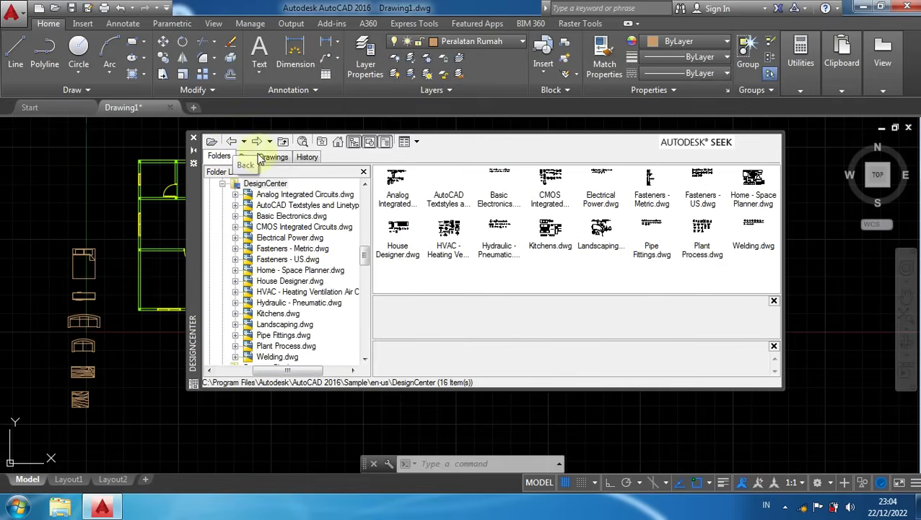
double_click(397, 231)
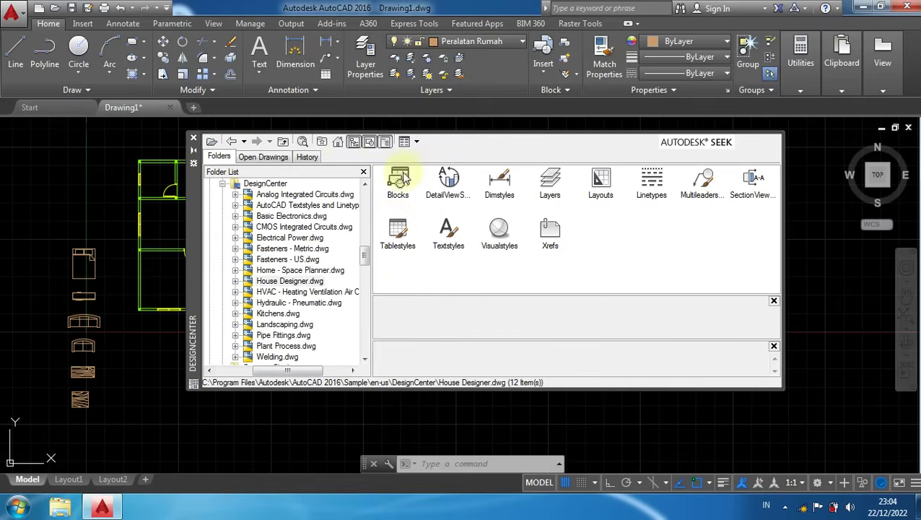
double_click(401, 179)
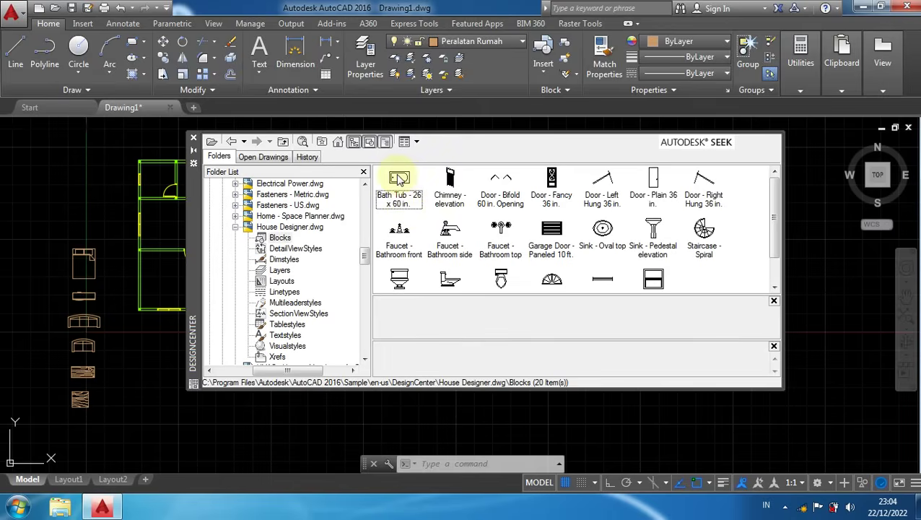
Insert the Bath Tub - 26 x 60 in. block with its default scale and rotation below the square table
double_click(399, 179)
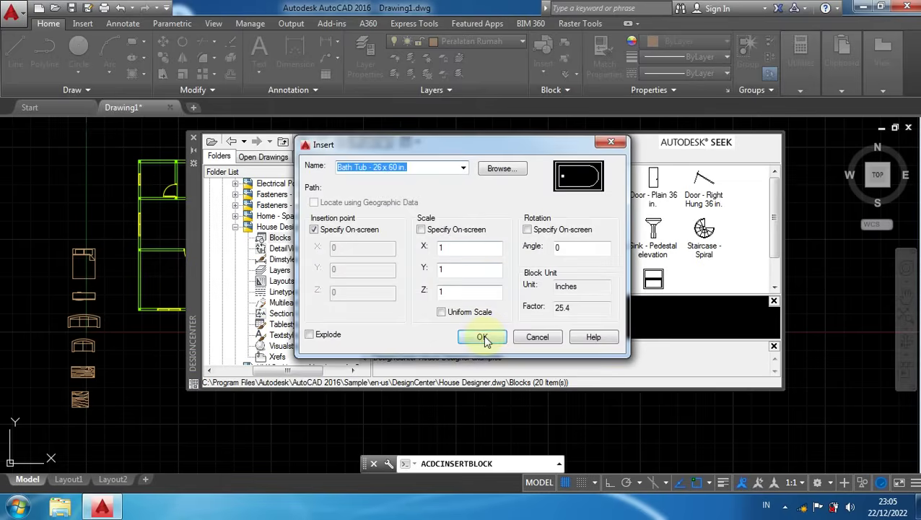
click(482, 337)
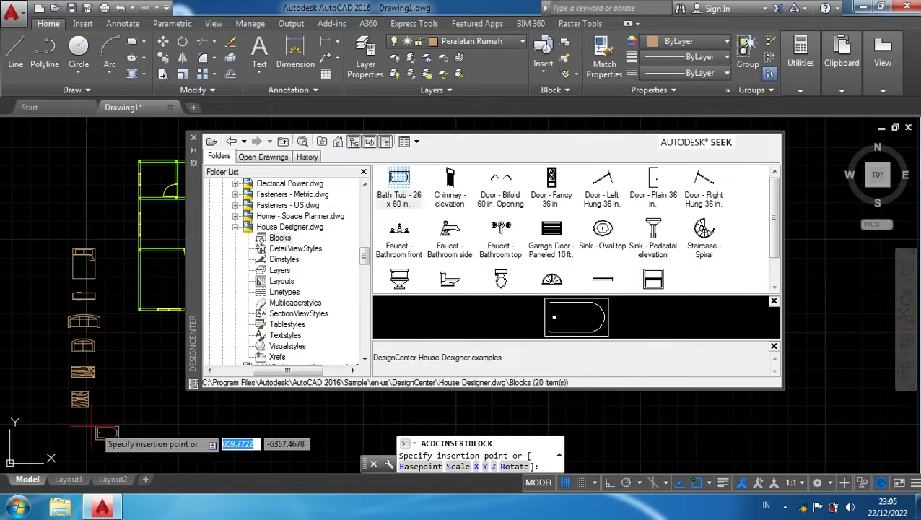
click(79, 428)
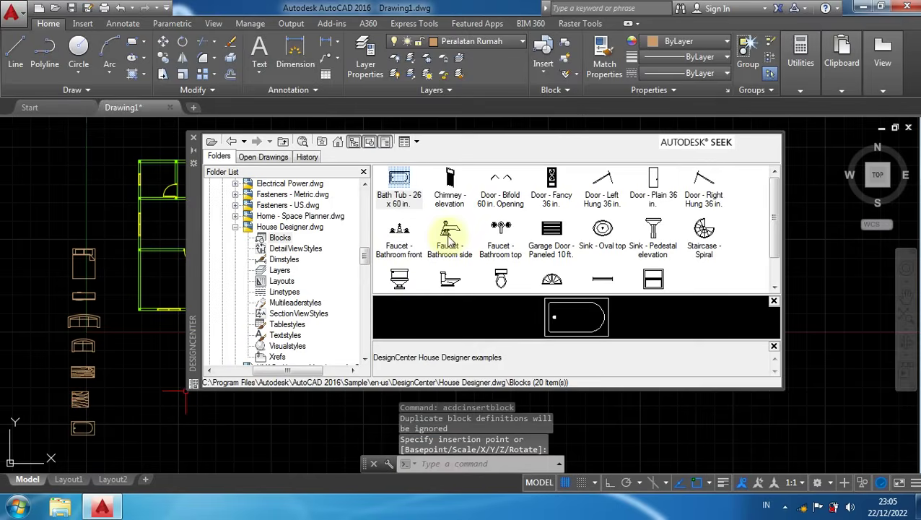
Insert the Toilet - top block with its default scale and rotation below the bath tub
click(775, 244)
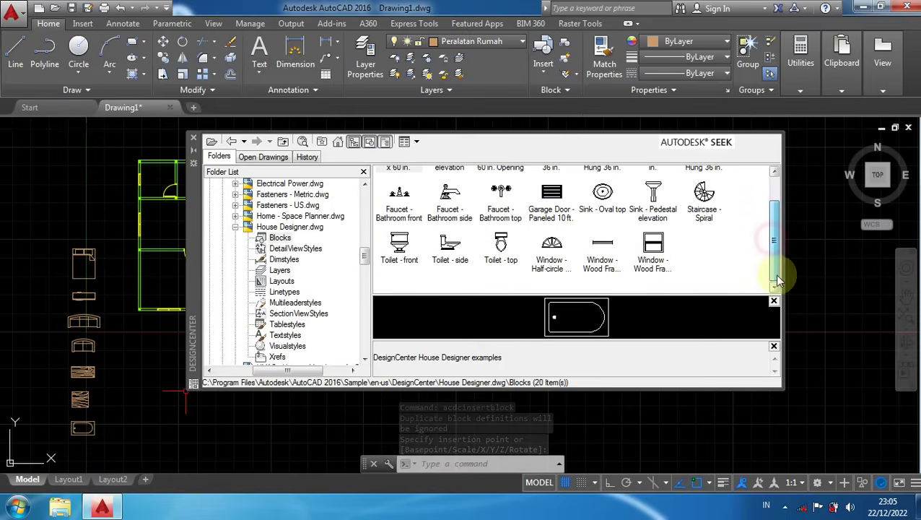
double_click(502, 247)
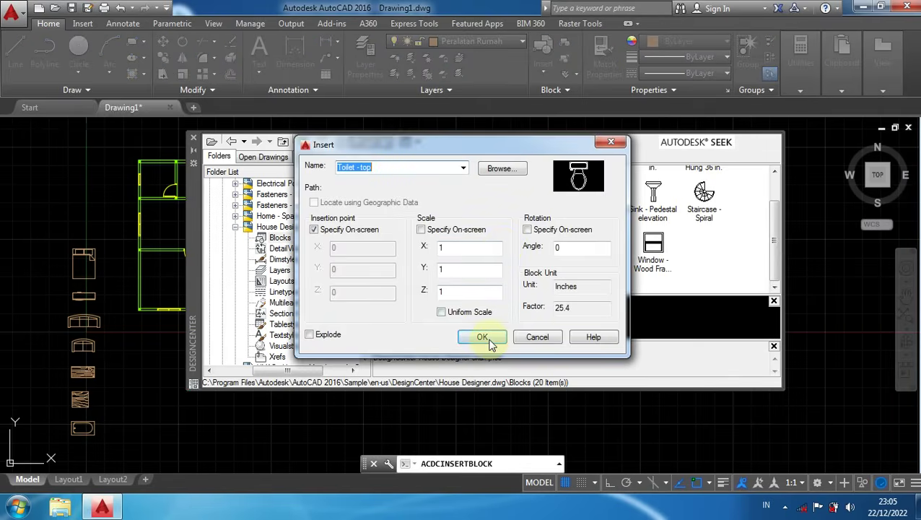
click(483, 338)
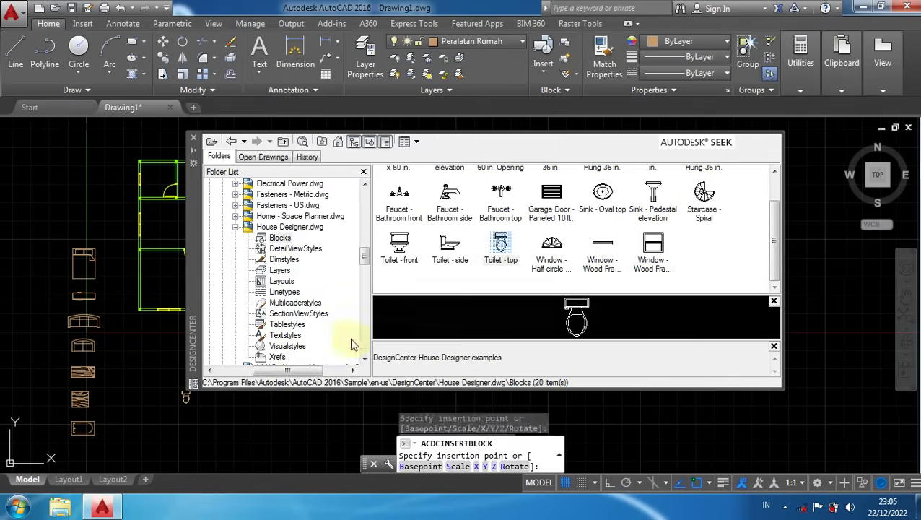
click(79, 455)
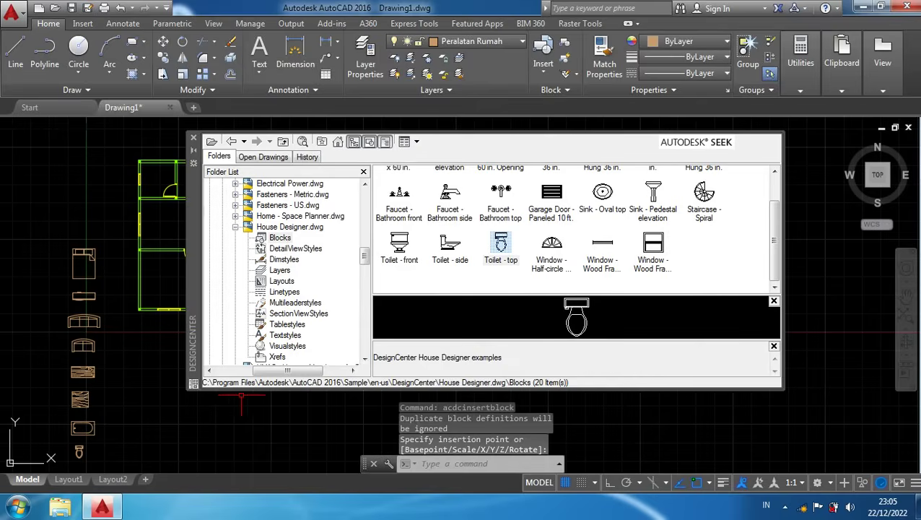
Return to the DesignCenter sample drawings and open the blocks of Kitchens.dwg
click(232, 142)
click(232, 142)
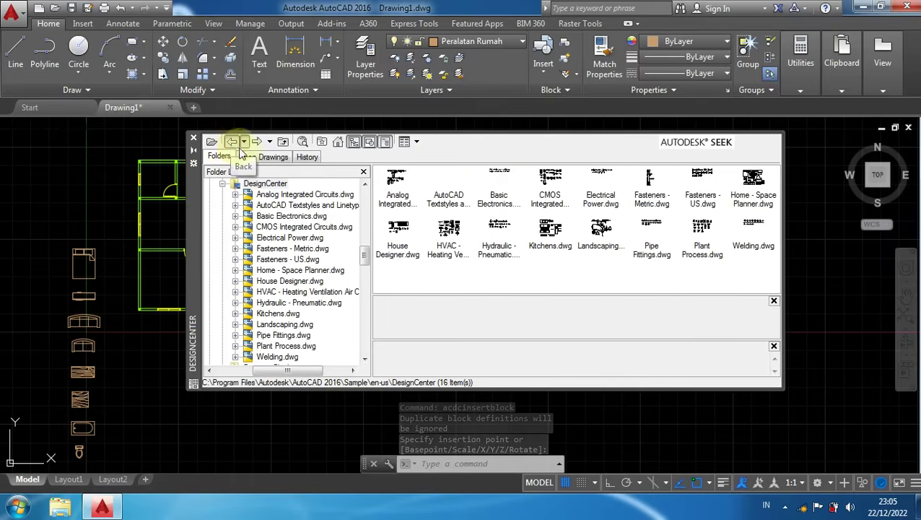
double_click(550, 233)
double_click(398, 181)
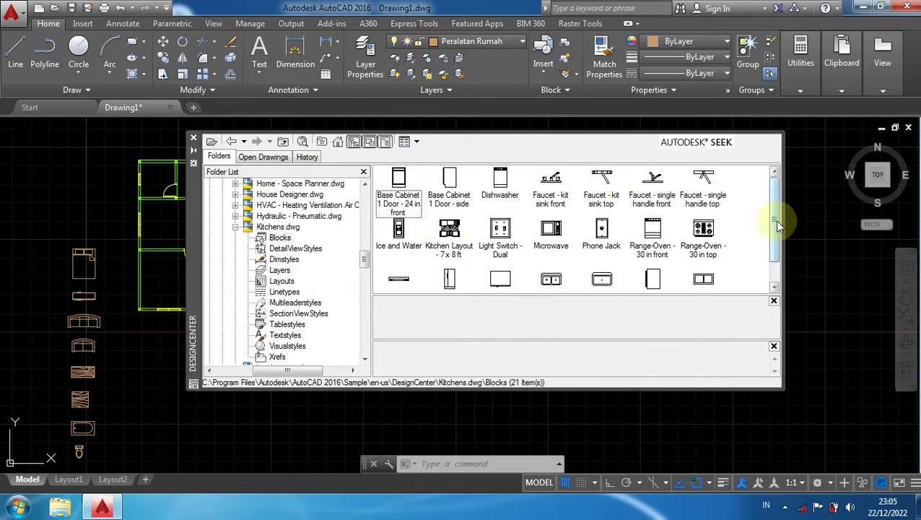
Insert the Sink-double - 36 in top block with its default scale and rotation just right of the toilet
scroll(777, 226, down, 1)
scroll(777, 221, up, 1)
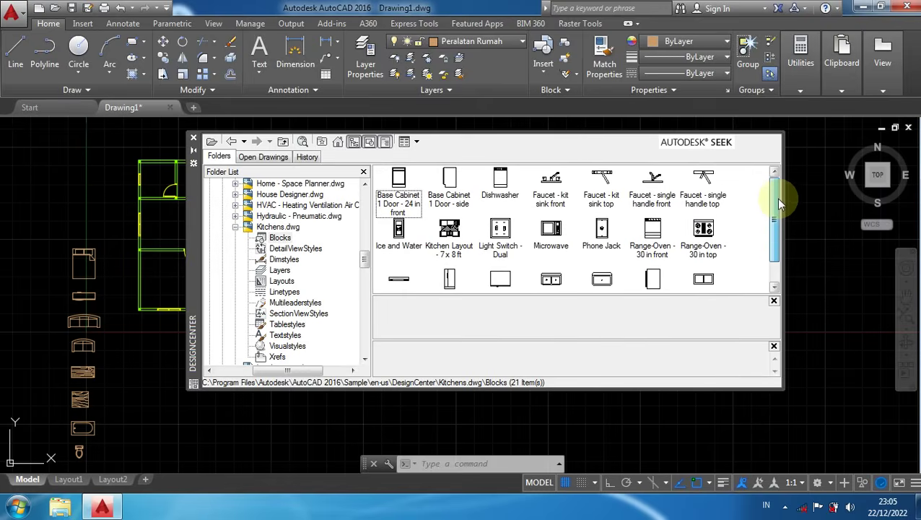
drag(777, 214, 775, 251)
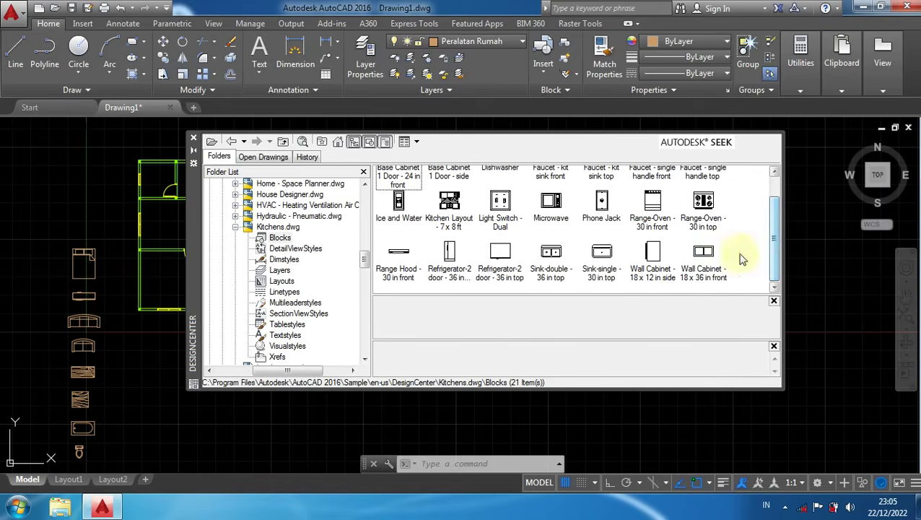
double_click(551, 254)
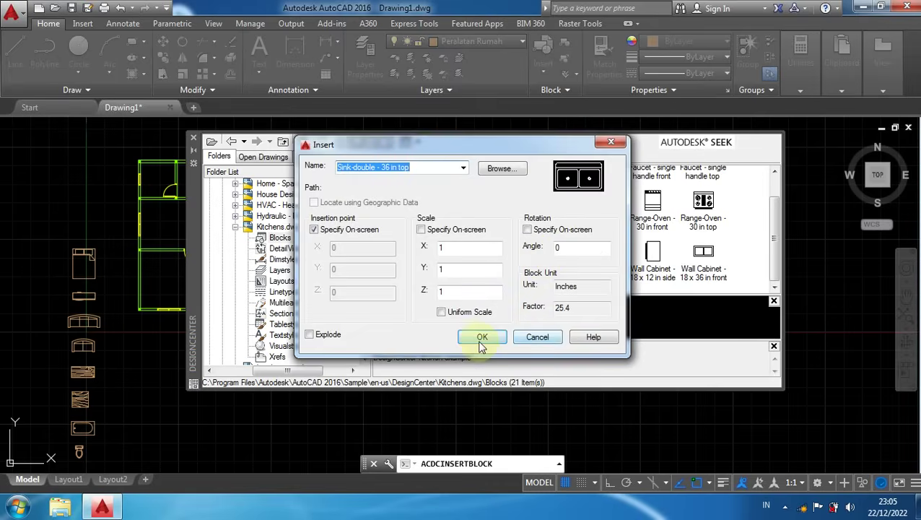
click(482, 339)
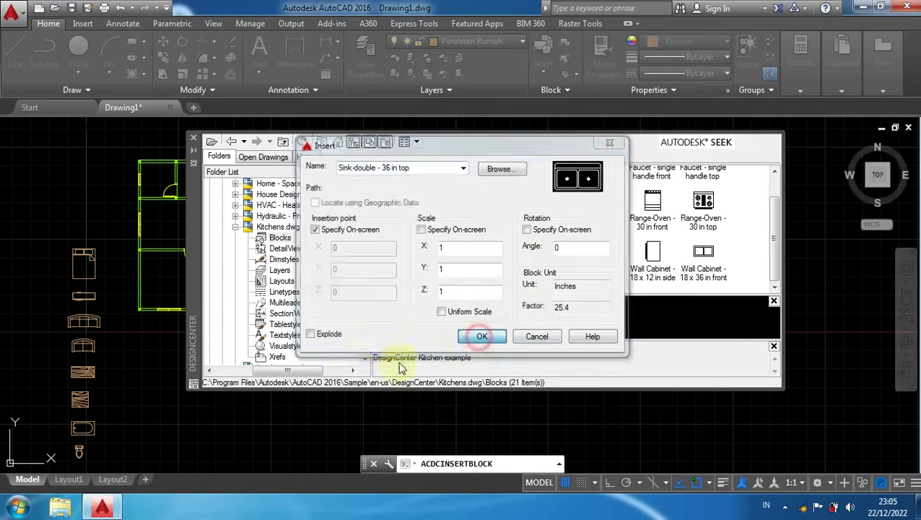
click(113, 456)
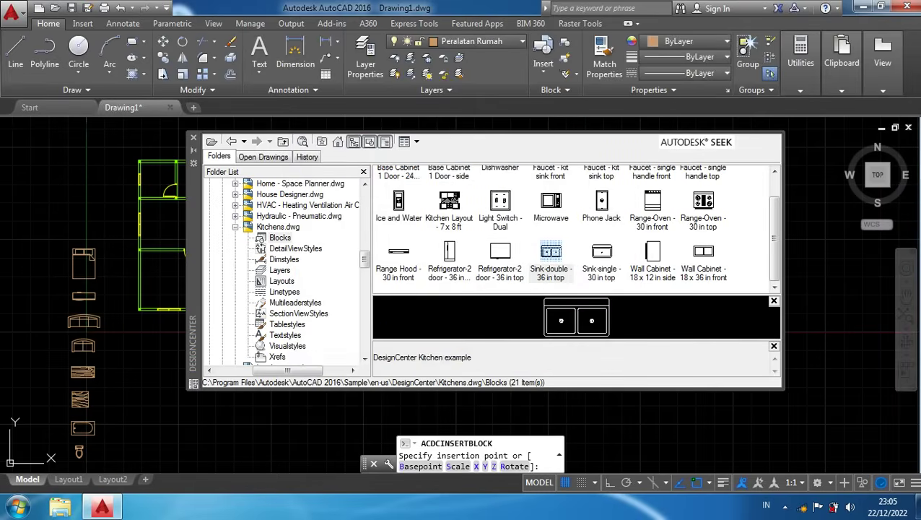
click(470, 339)
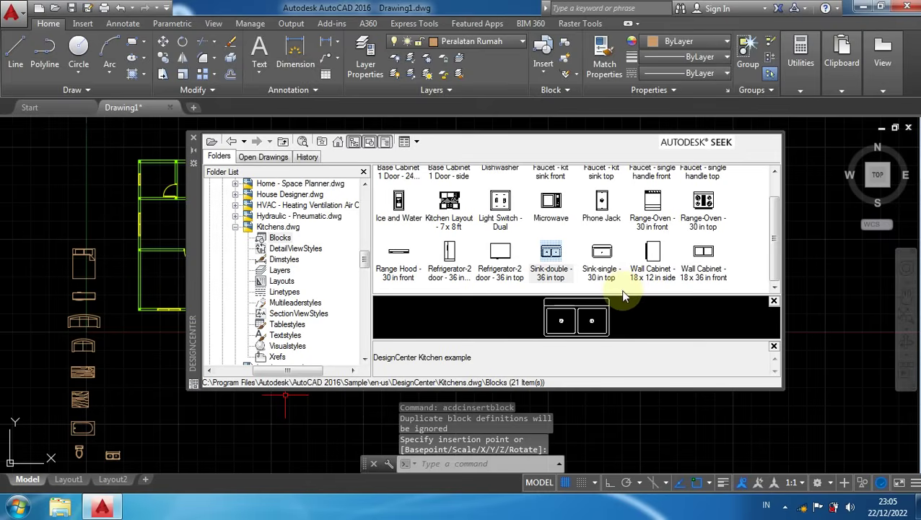
Insert the Wall Cabinet - 18 x 36 in front block with its default scale and rotation just right of the double sink
click(703, 251)
double_click(703, 251)
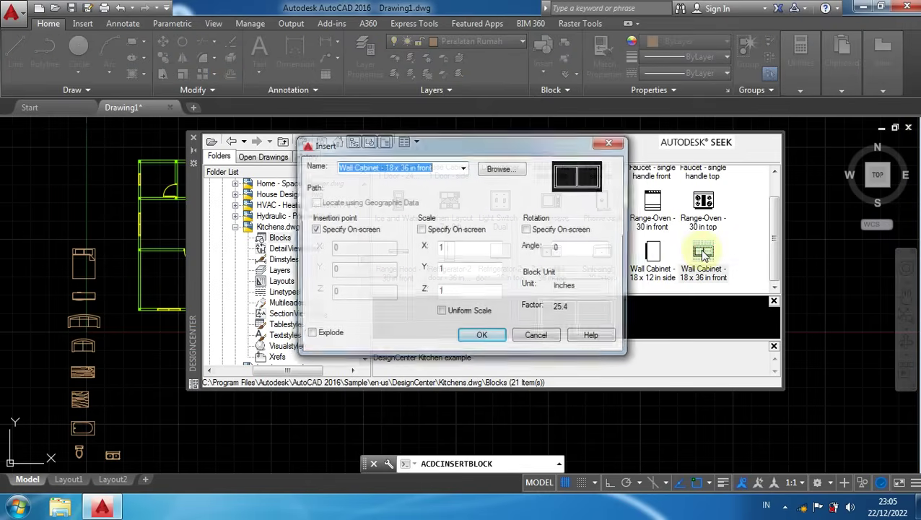
click(481, 337)
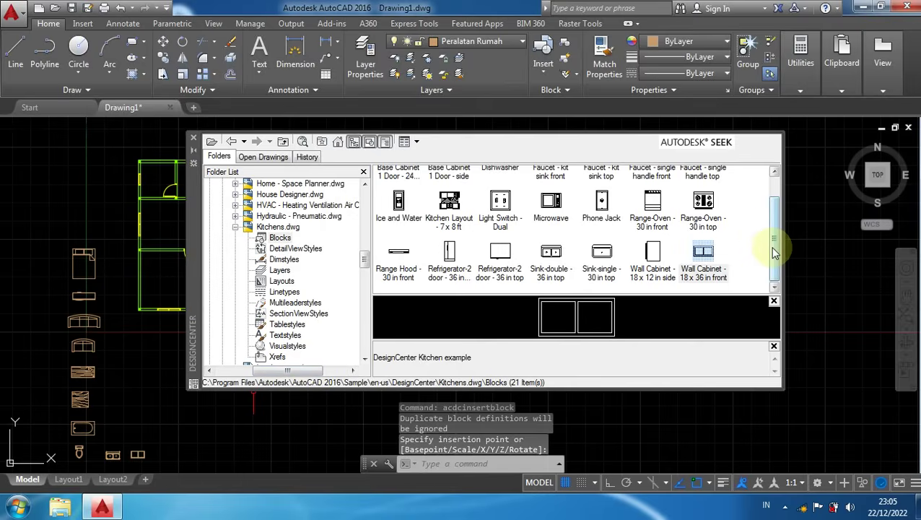
Return to the DesignCenter sample drawings and open the blocks of Home - Space Planner.dwg
scroll(774, 252, up, 1)
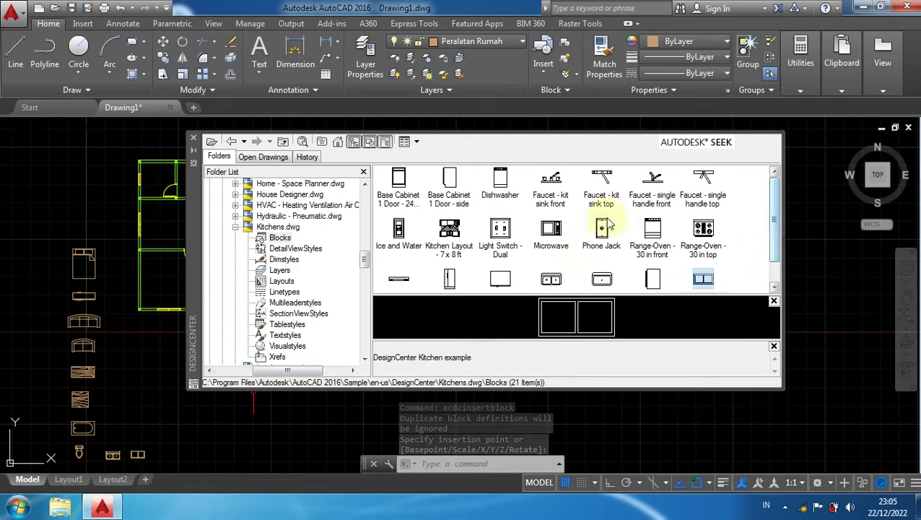
click(231, 142)
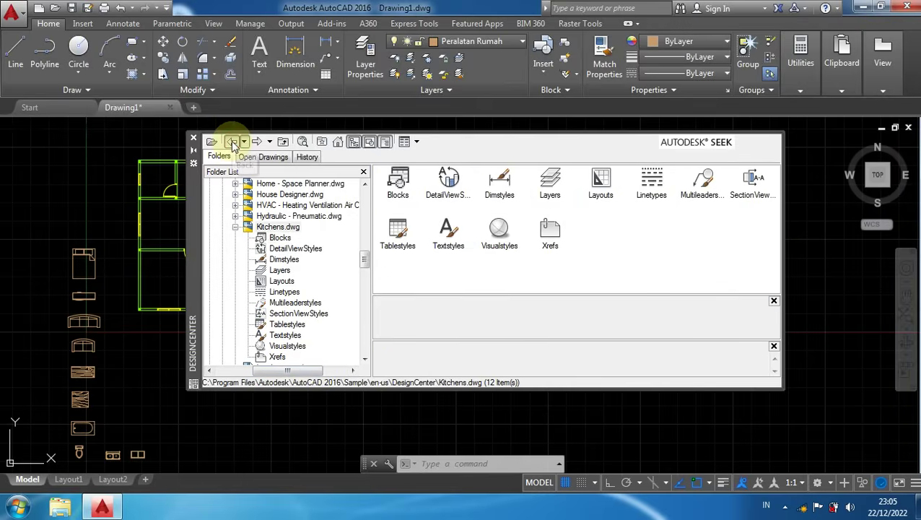
click(233, 142)
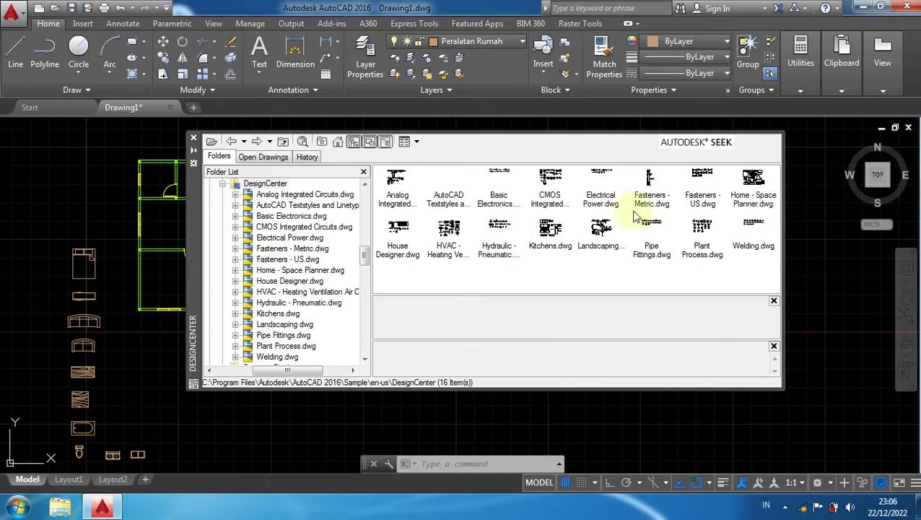
double_click(755, 182)
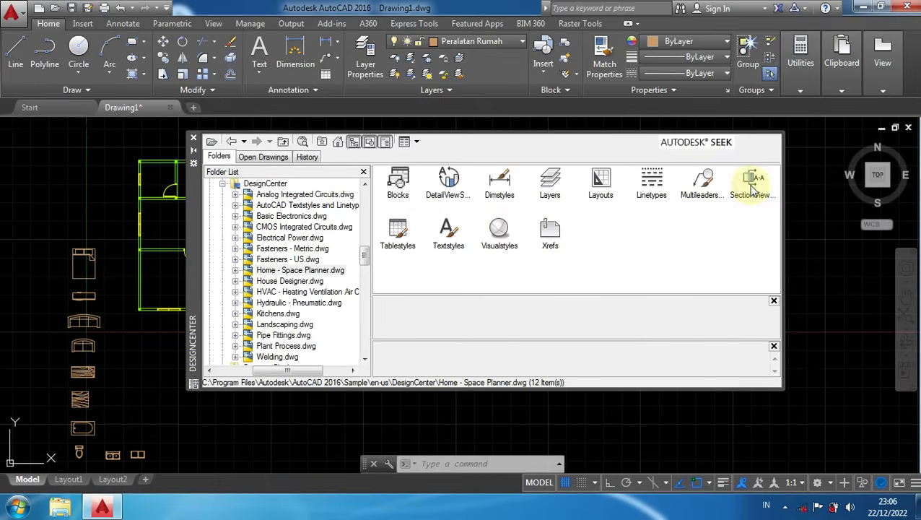
double_click(400, 183)
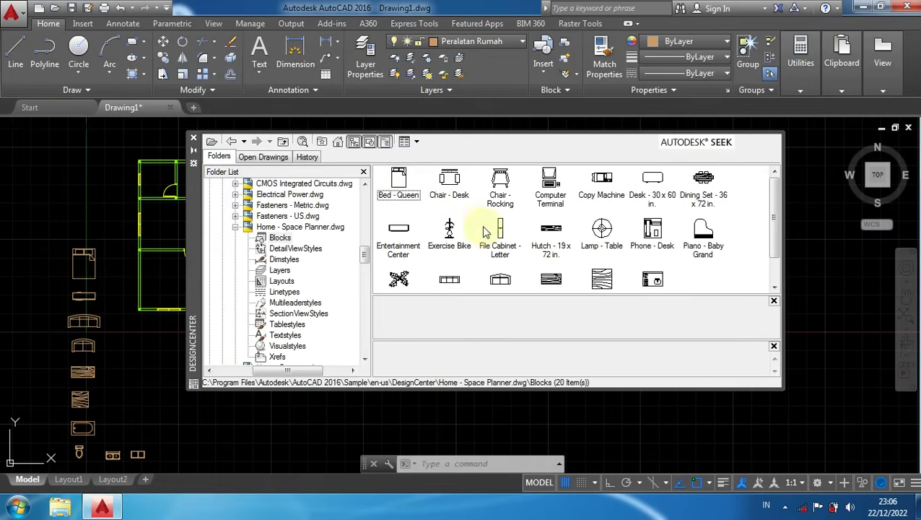
Insert the Dining Set - 36 x 72 in. block with its default scale and rotation just right of the wall cabinet, and close DesignCenter
double_click(704, 185)
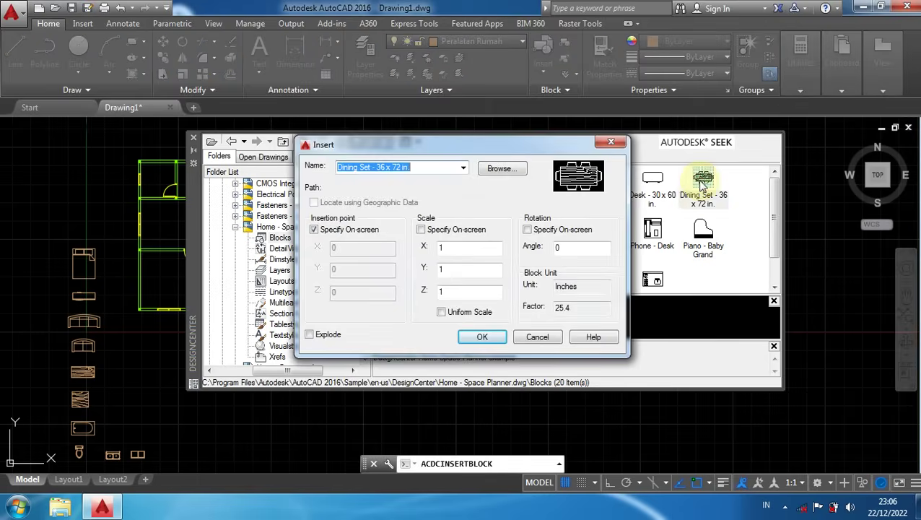
click(482, 339)
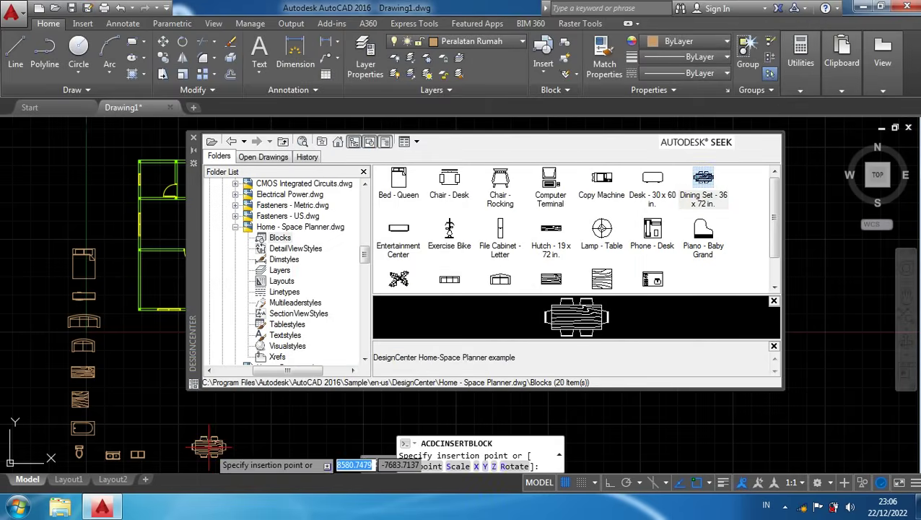
click(173, 453)
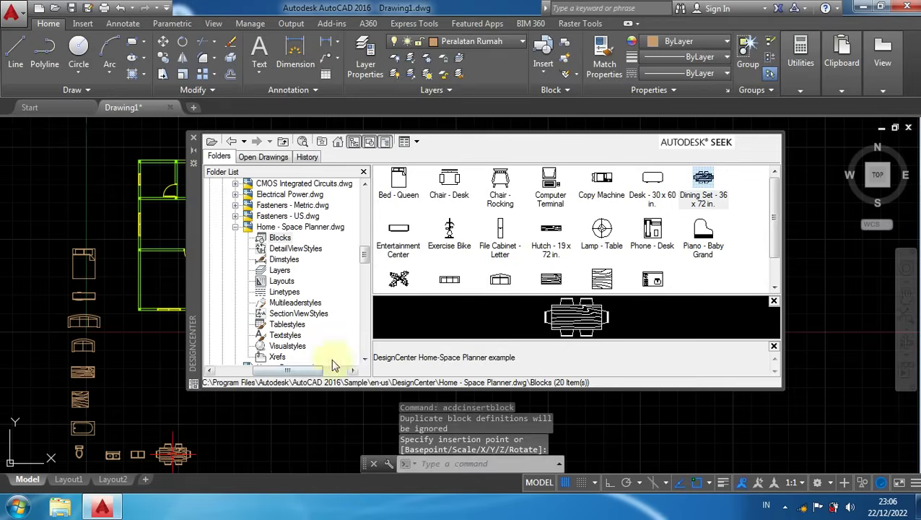
click(194, 138)
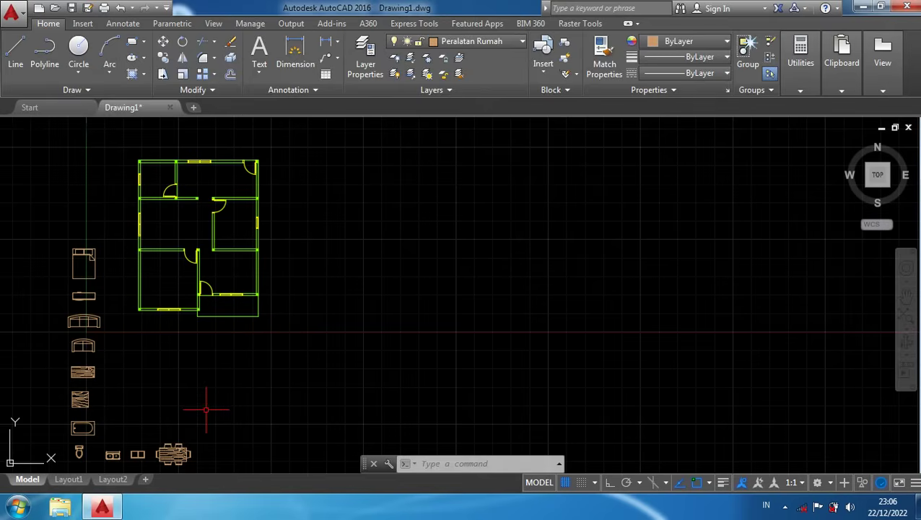
Copy the bath tub and toilet together into the small upper-left bathroom of the floor plan
mouse_move(207, 409)
middle_down()
mouse_move(216, 397)
mouse_move(185, 366)
middle_up()
scroll(134, 392, up, 2)
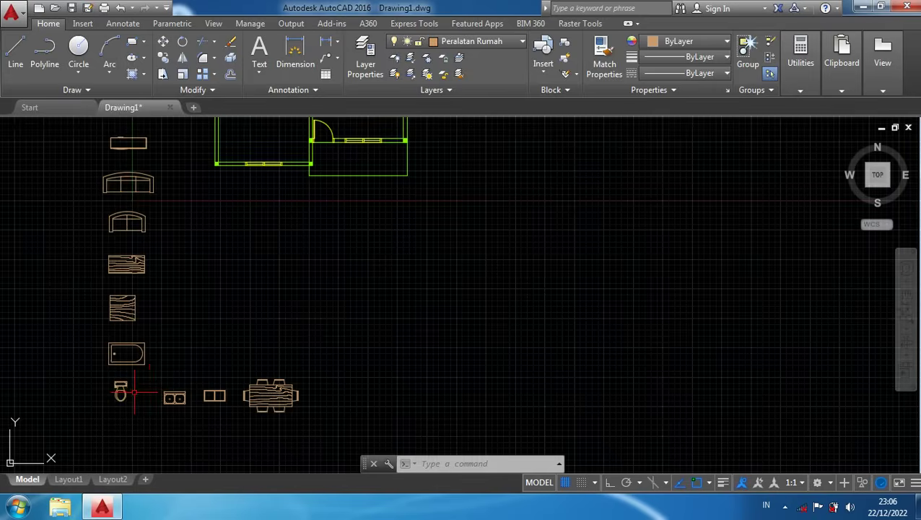
click(140, 413)
click(69, 327)
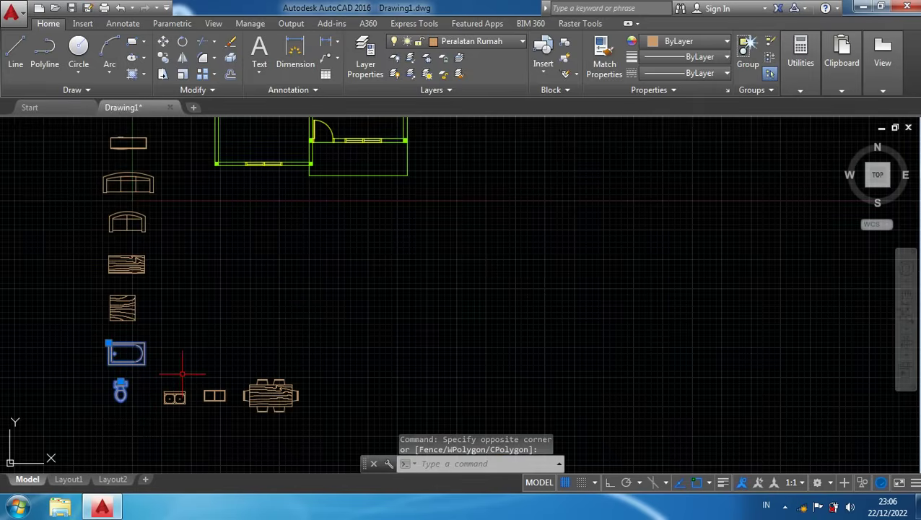
text(CO)
key(Return)
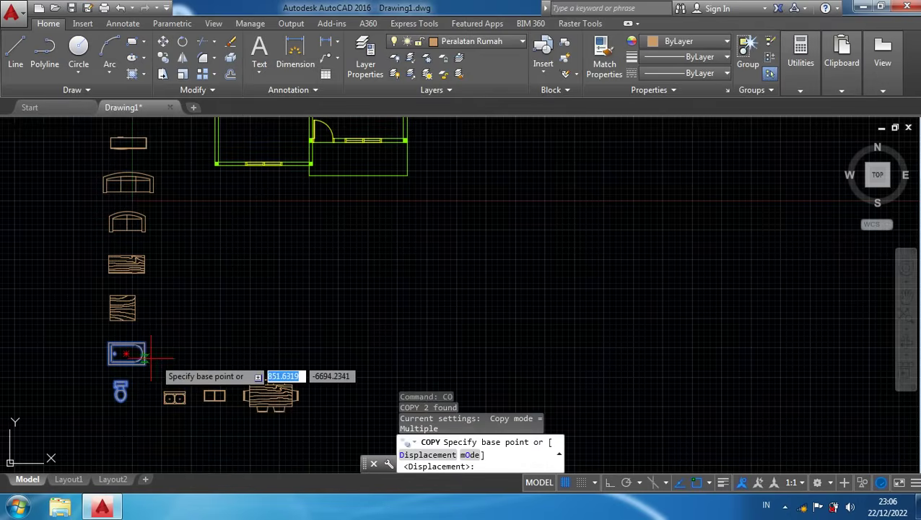
click(133, 353)
middle_drag(246, 275, 249, 427)
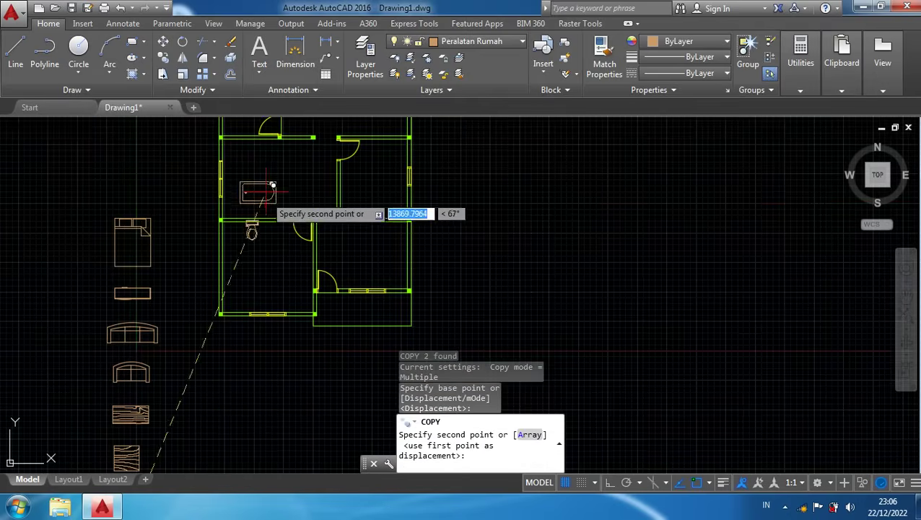
scroll(251, 189, up, 1)
middle_drag(250, 190, 284, 384)
scroll(265, 258, up, 2)
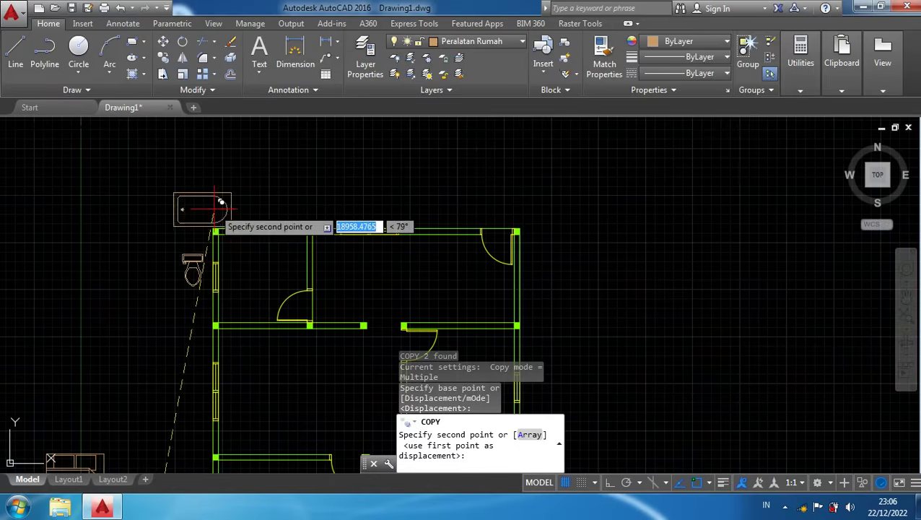
click(264, 255)
key(Return)
key(Escape)
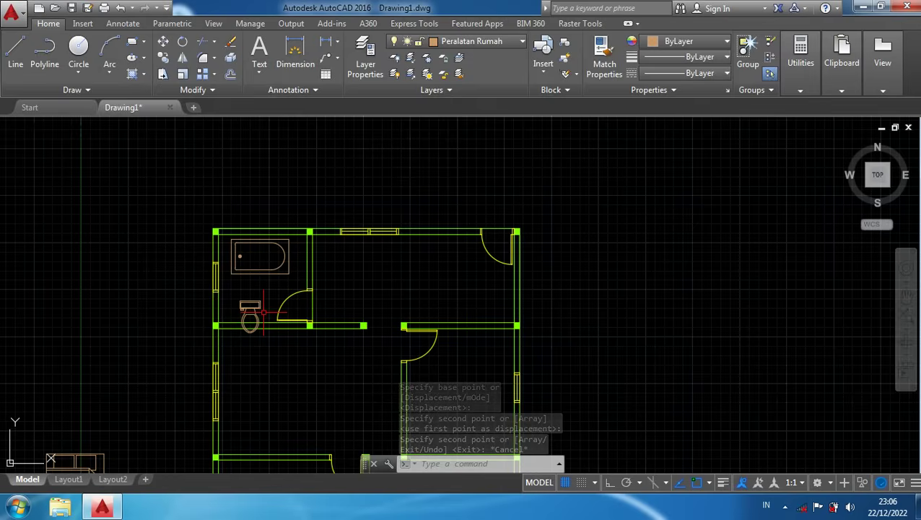
Rotate the bathroom's bath tub 90 degrees counterclockwise about its upper-right corner
click(268, 272)
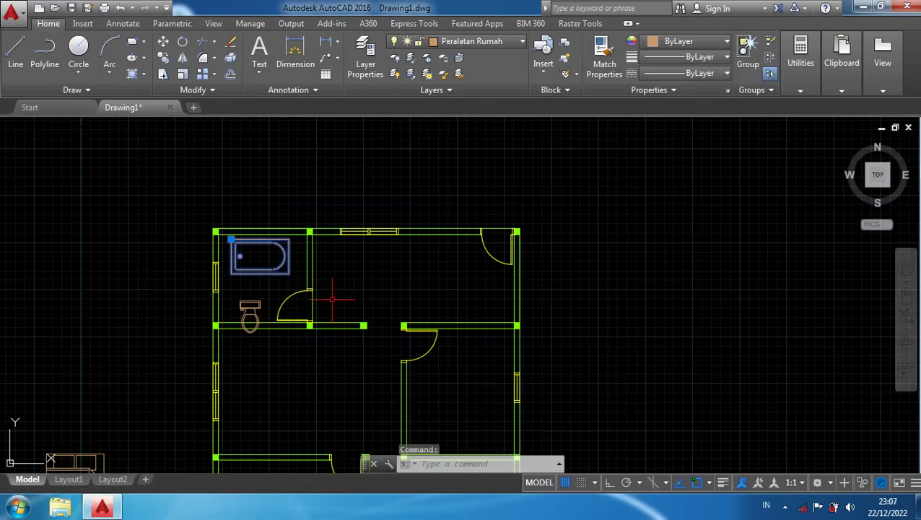
text(ro)
key(Return)
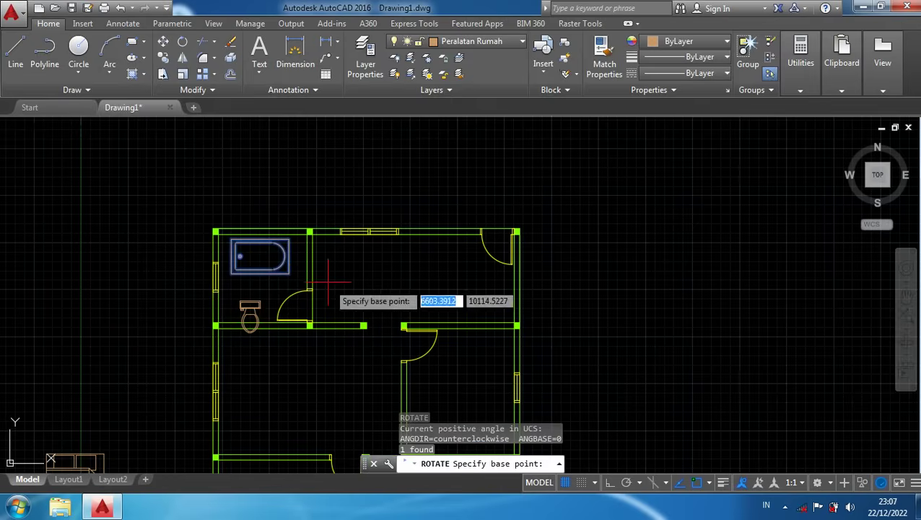
scroll(307, 247, up, 2)
click(277, 233)
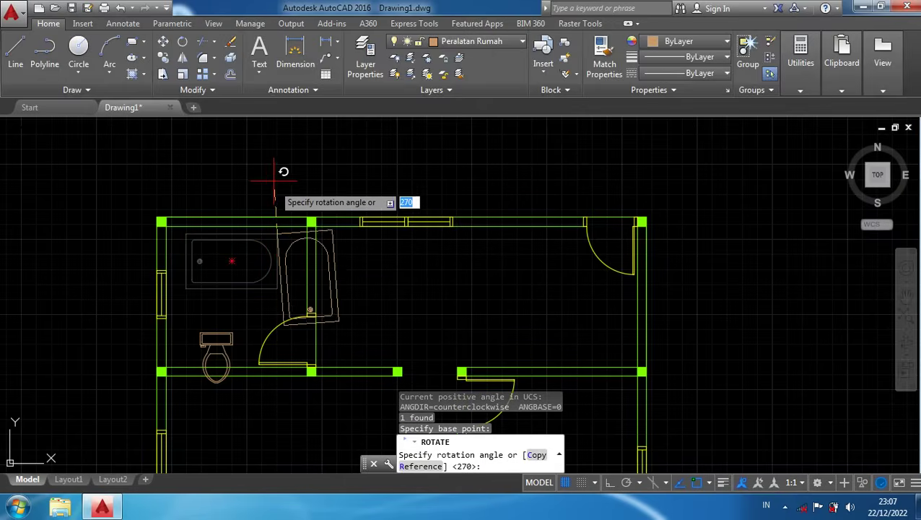
click(278, 172)
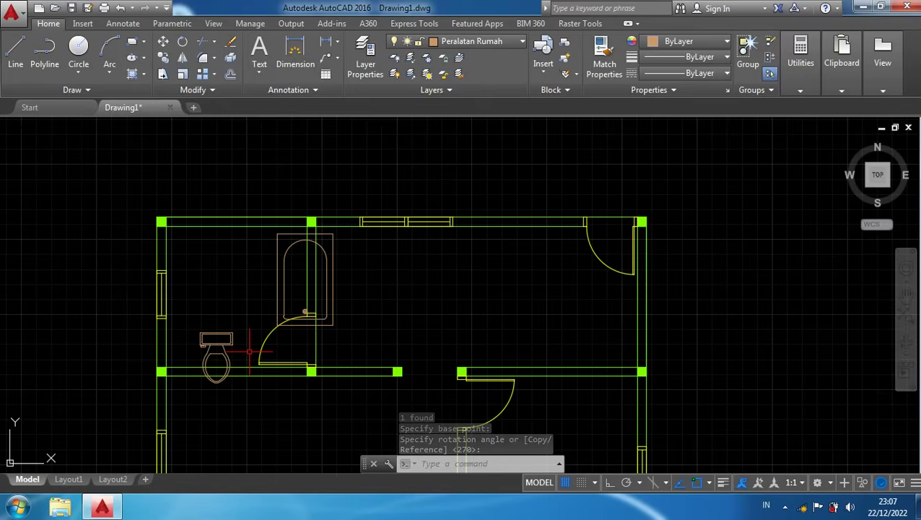
Rotate the bathroom's toilet 90 degrees counterclockwise about the upper-left corner of its tank
click(226, 348)
text(ro)
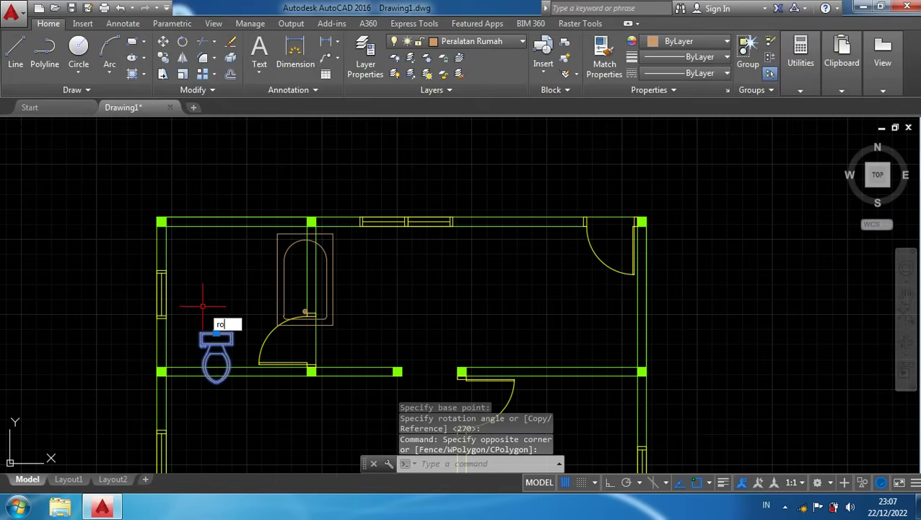
key(Return)
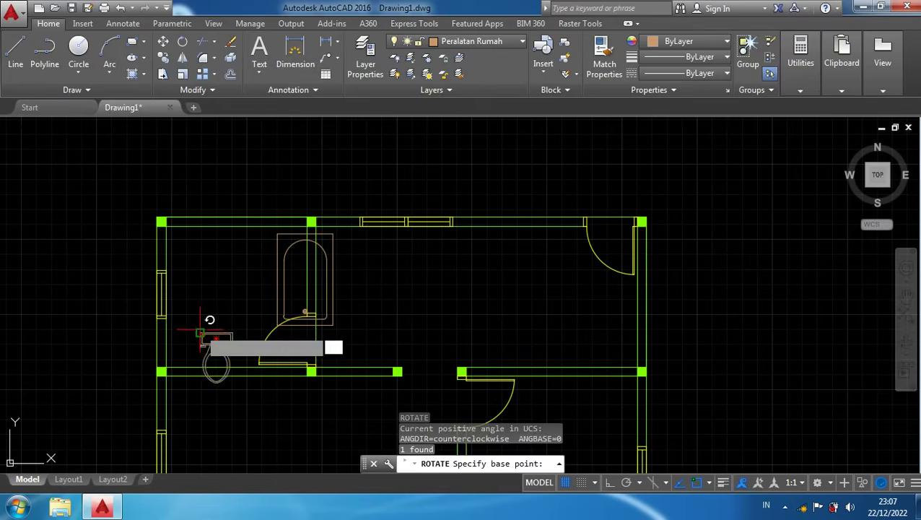
click(216, 338)
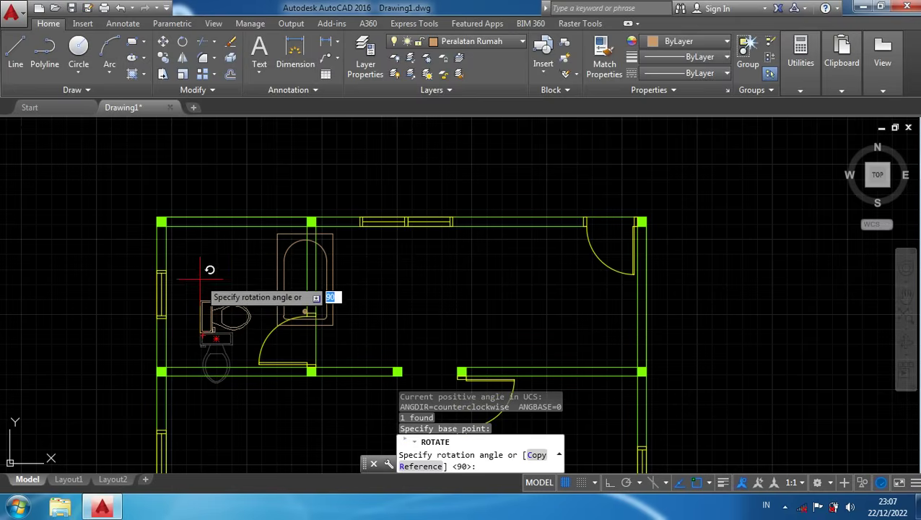
click(200, 226)
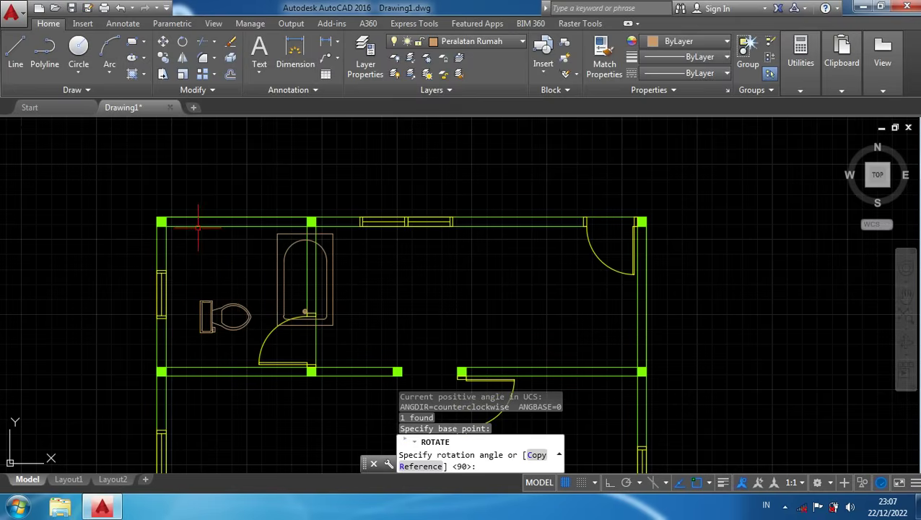
Move the toilet by its upper-left corner into the upper-left inner corner of the bathroom
scroll(222, 339, up, 2)
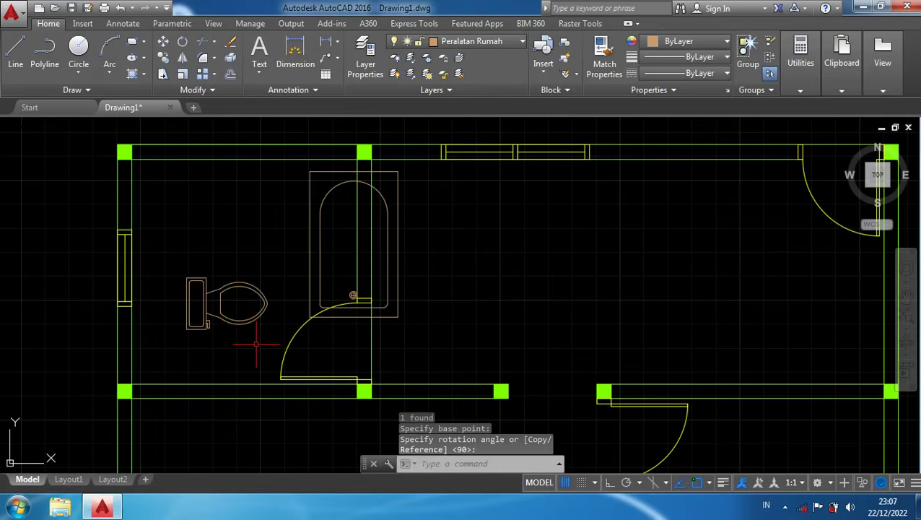
click(256, 345)
click(223, 297)
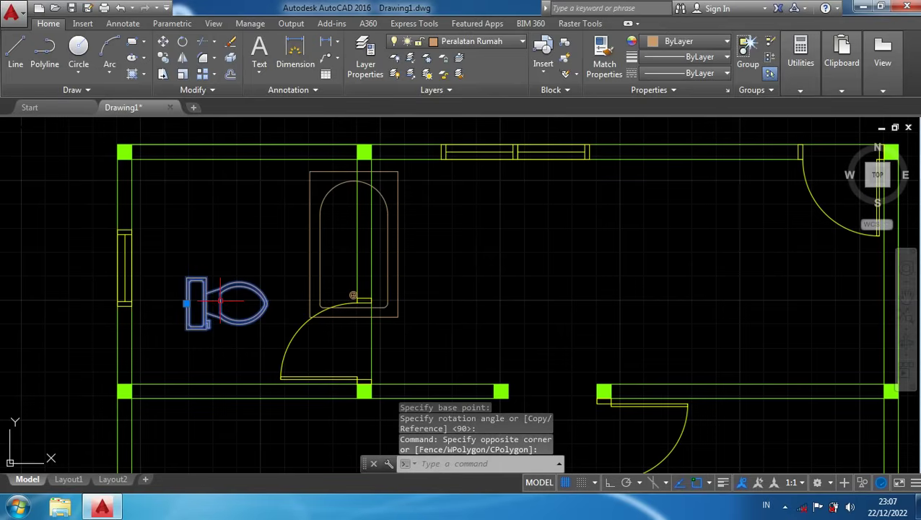
text(m)
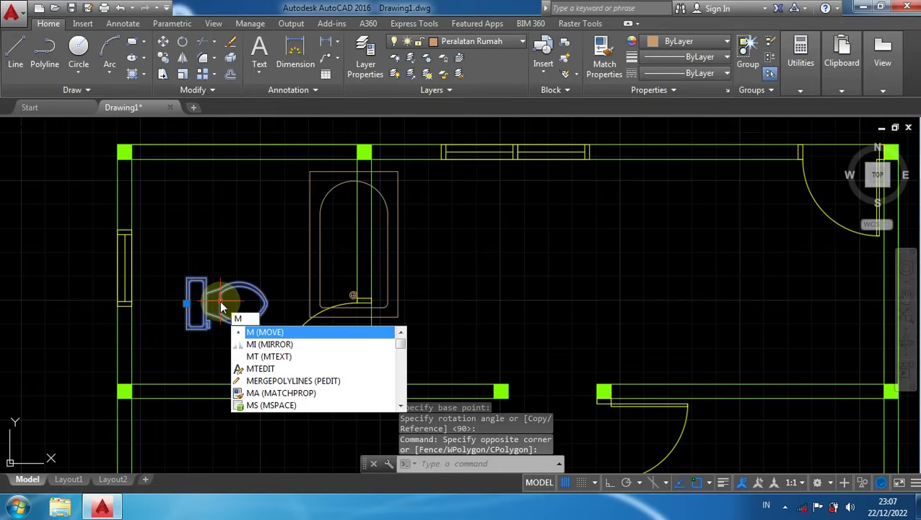
key(Return)
scroll(182, 279, up, 2)
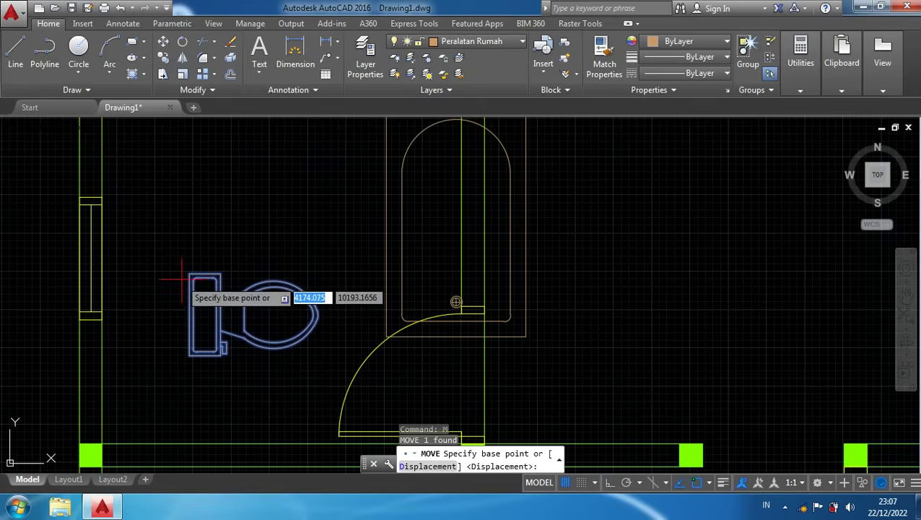
click(194, 281)
middle_drag(165, 197, 194, 253)
scroll(152, 159, up, 2)
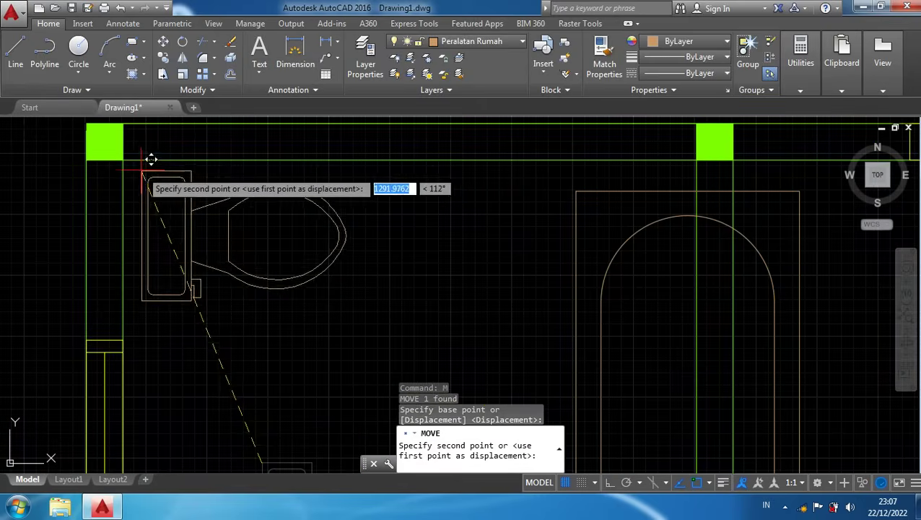
click(130, 151)
scroll(280, 275, down, 2)
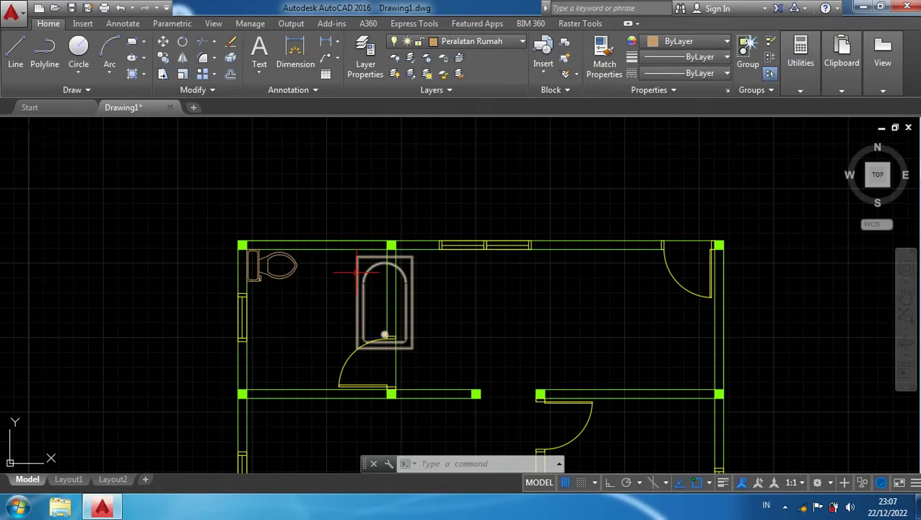
Move the bath tub by its lower-left corner off the partition wall onto the bathroom floor between the window and the door
click(356, 273)
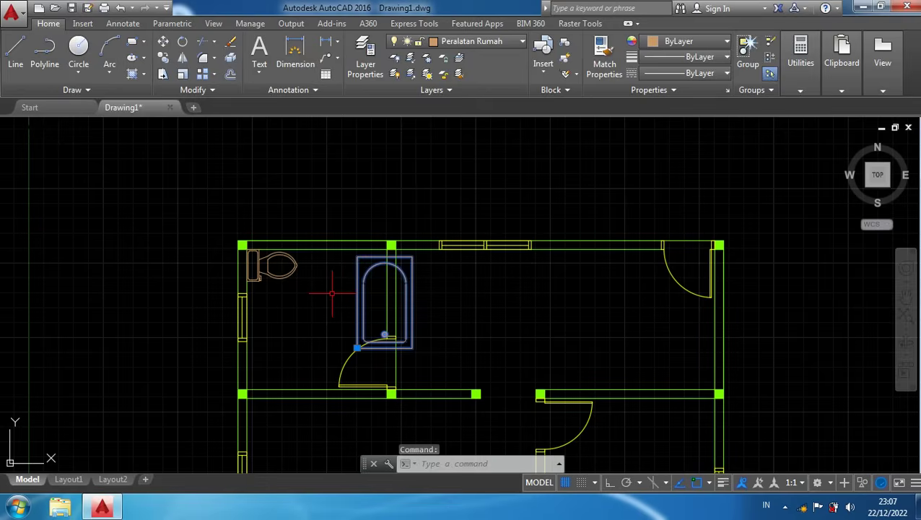
text(m)
key(Return)
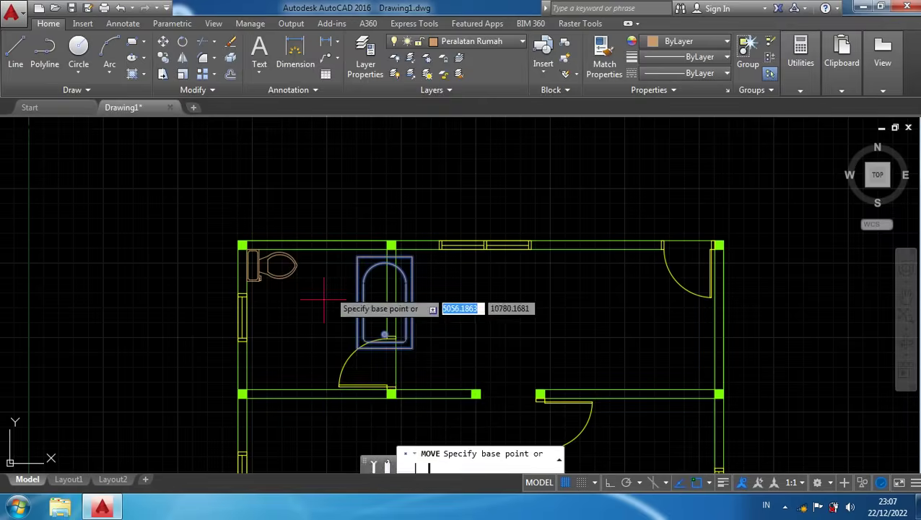
scroll(330, 370, up, 5)
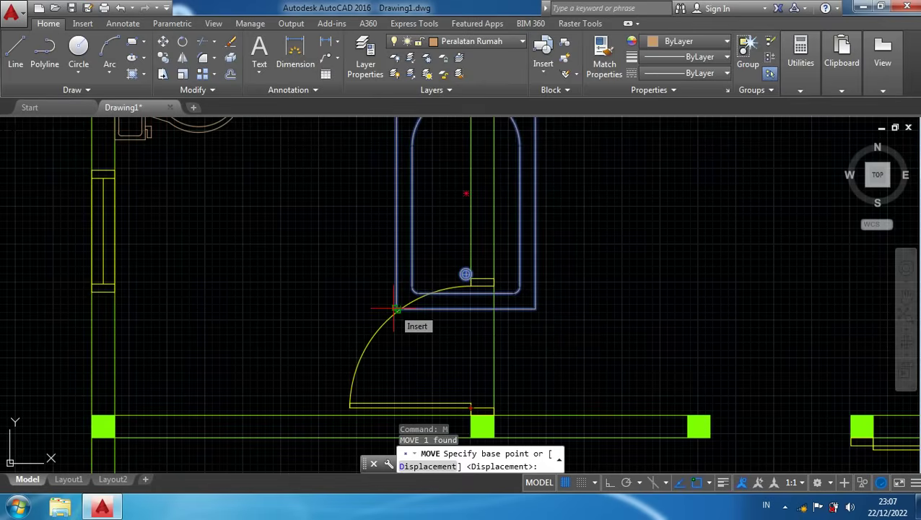
click(396, 309)
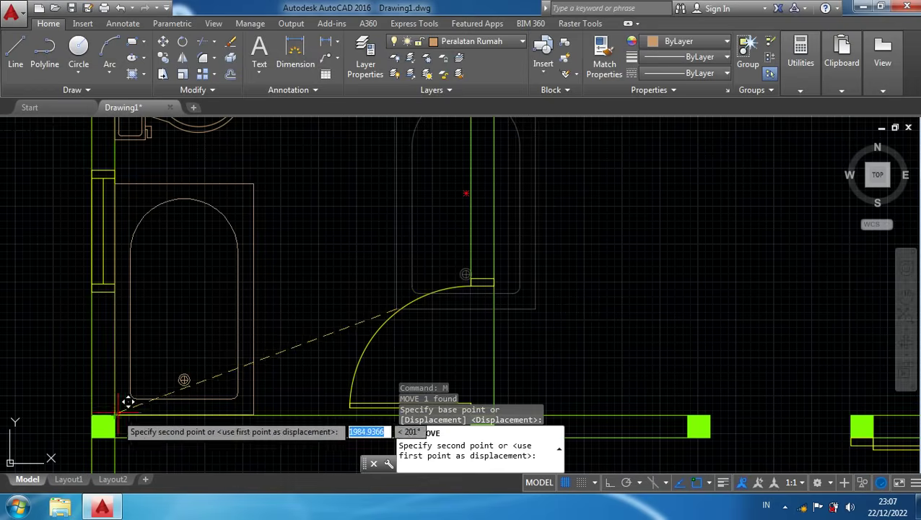
click(176, 381)
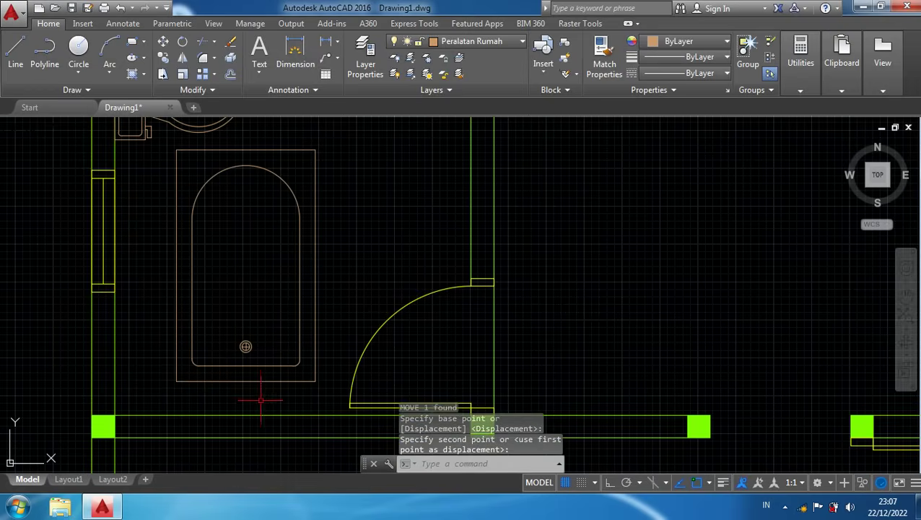
Rotate the bathroom's bath tub 180 degrees about its lower-right corner
click(332, 384)
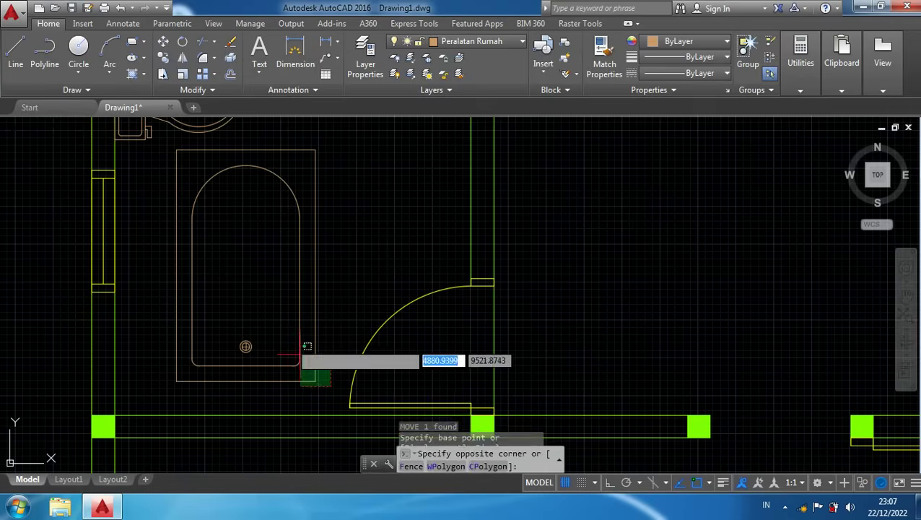
text(ro)
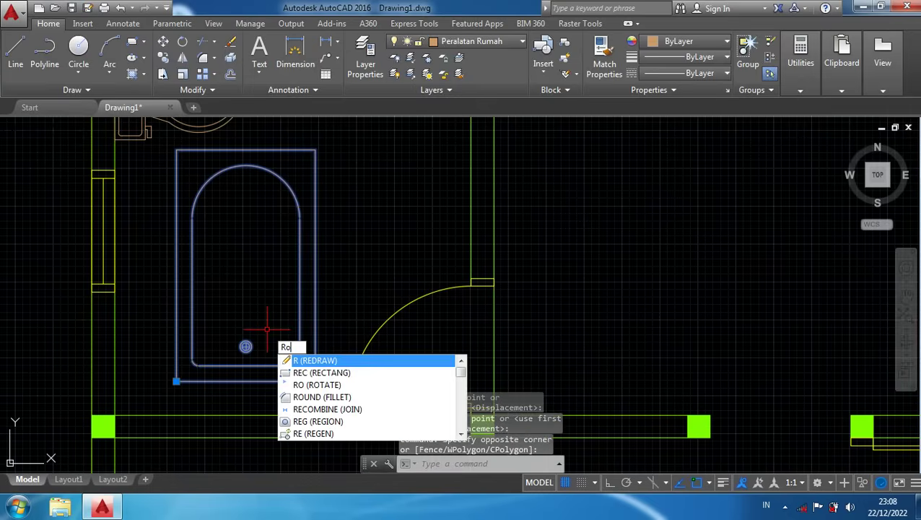
key(Return)
click(315, 387)
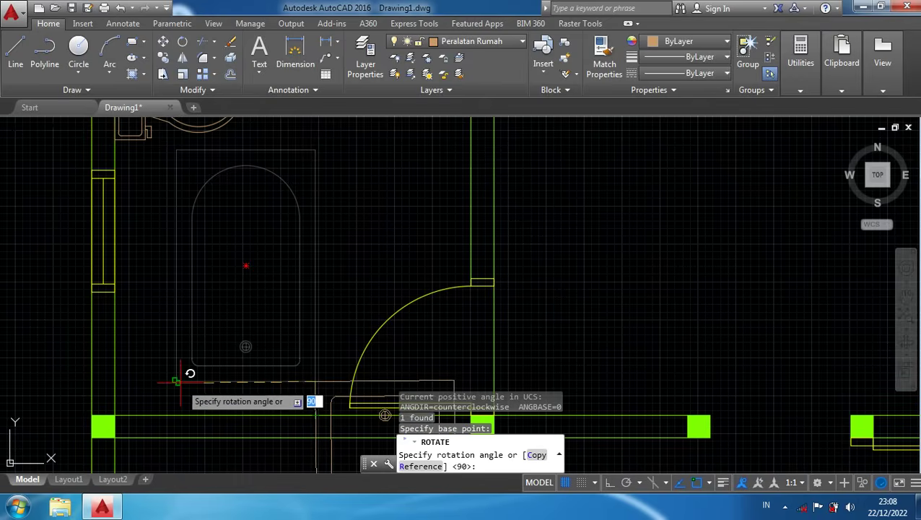
middle_drag(188, 360, 218, 253)
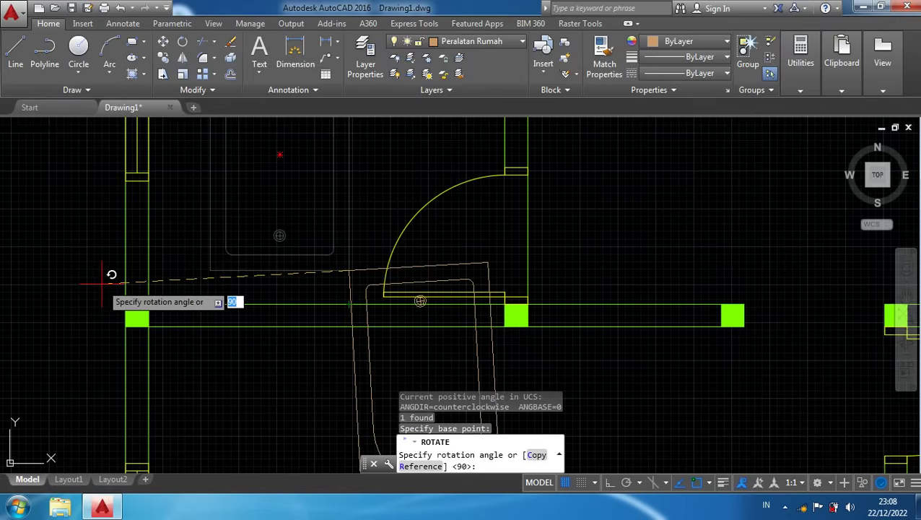
key(F8)
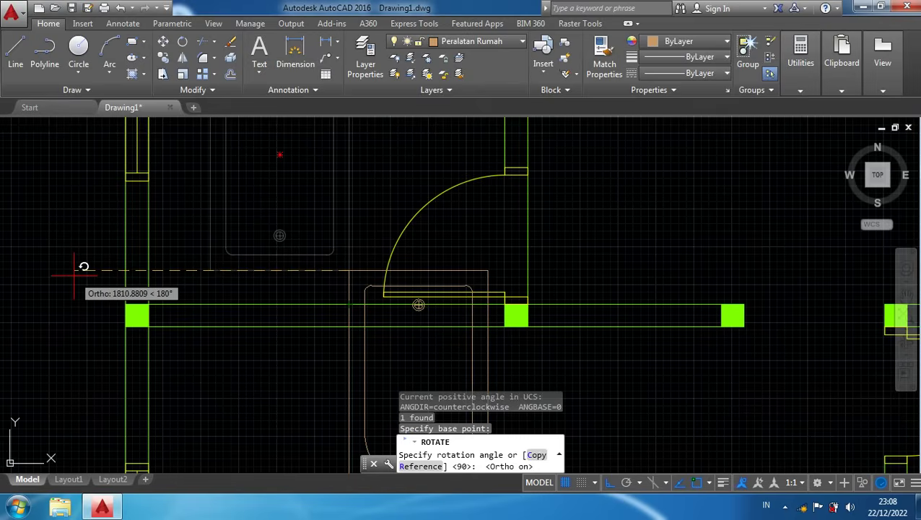
key(Escape)
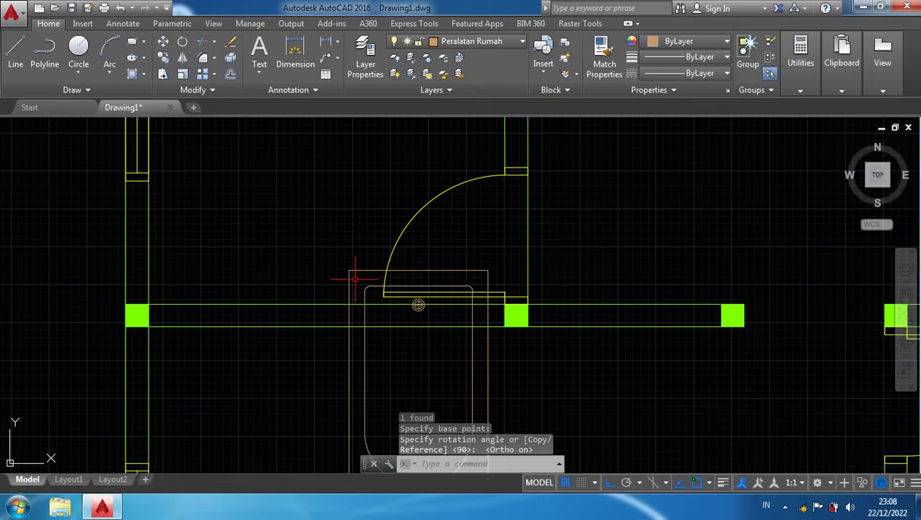
Move the bath tub by its lower-left corner into the lower-left inner corner of the bathroom
click(351, 359)
text(m)
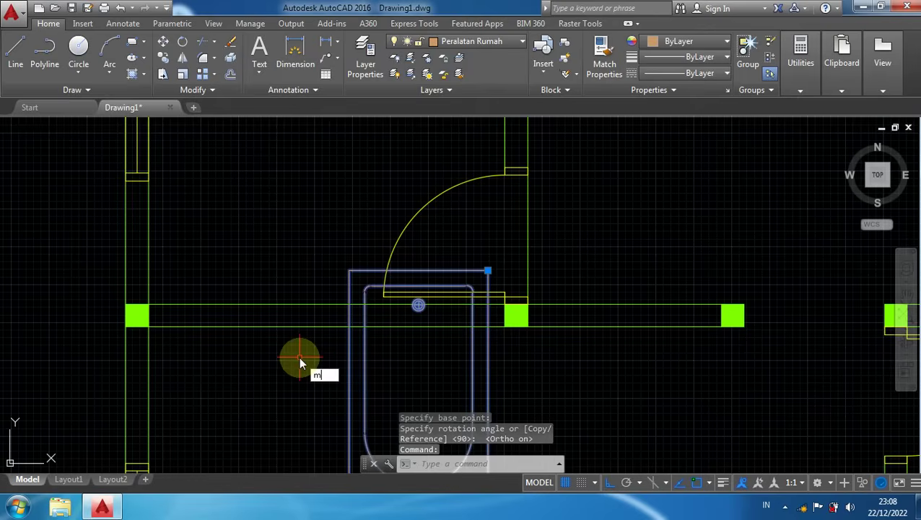
key(Return)
middle_drag(302, 376, 320, 223)
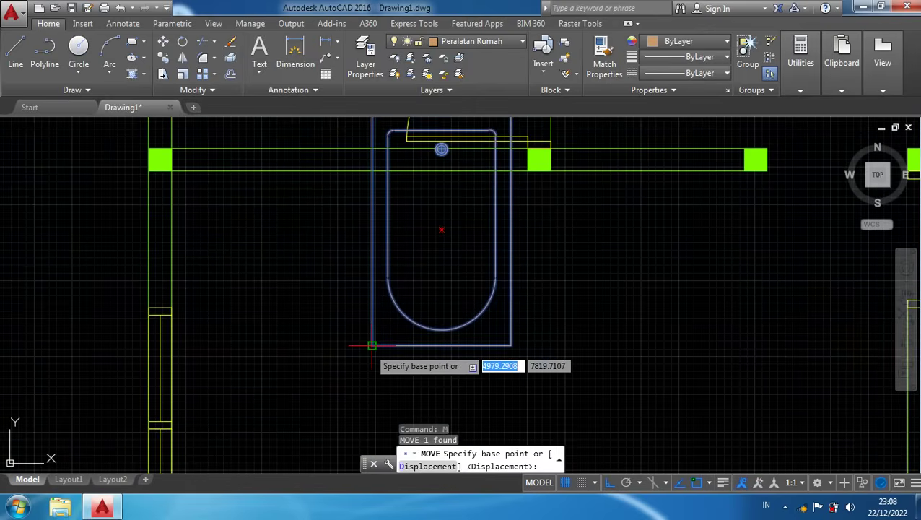
click(371, 346)
middle_drag(233, 143, 275, 330)
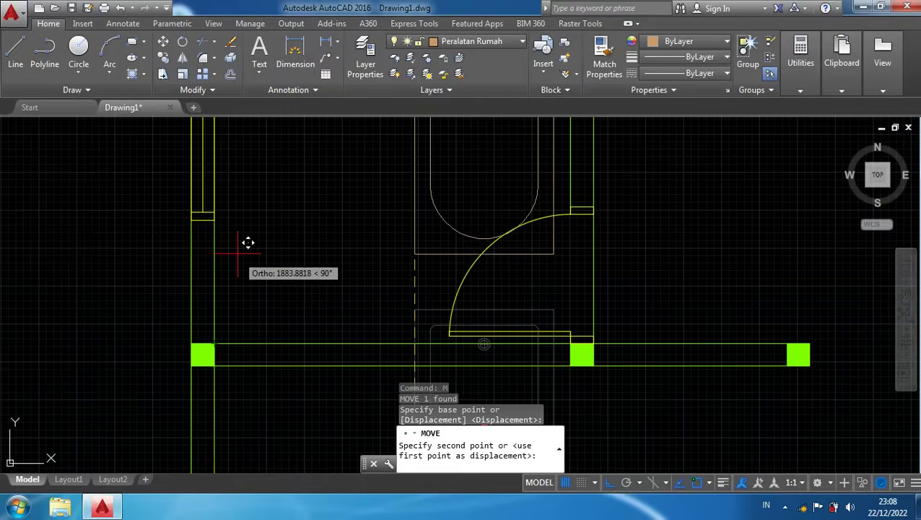
scroll(249, 246, down, 4)
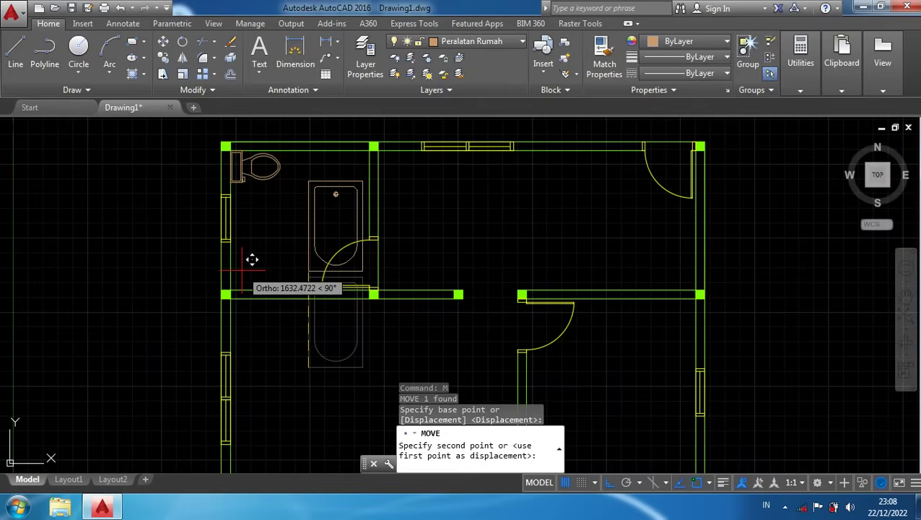
key(F8)
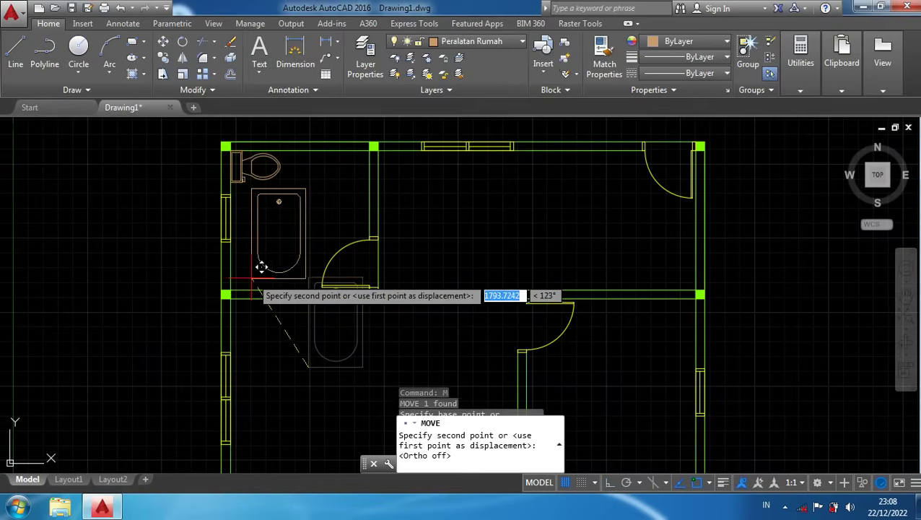
scroll(257, 273, up, 2)
scroll(221, 285, up, 2)
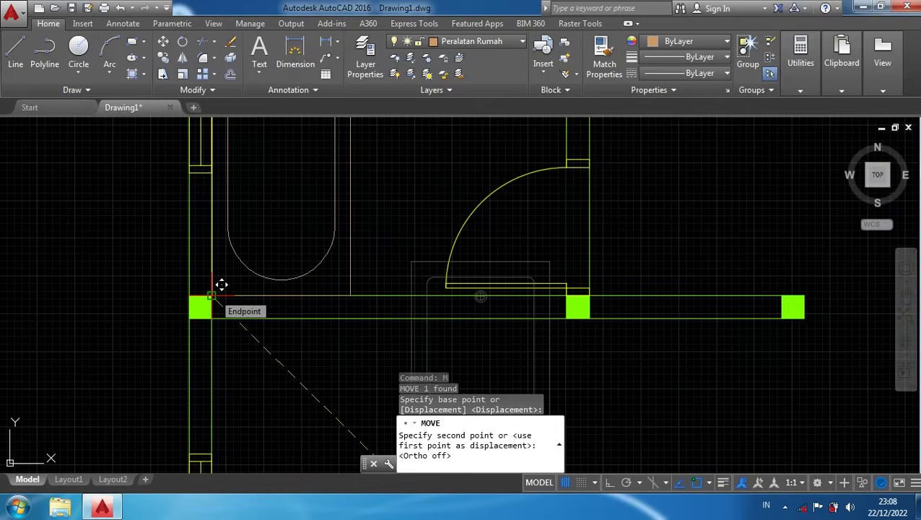
click(221, 285)
scroll(257, 354, down, 3)
scroll(307, 269, up, 2)
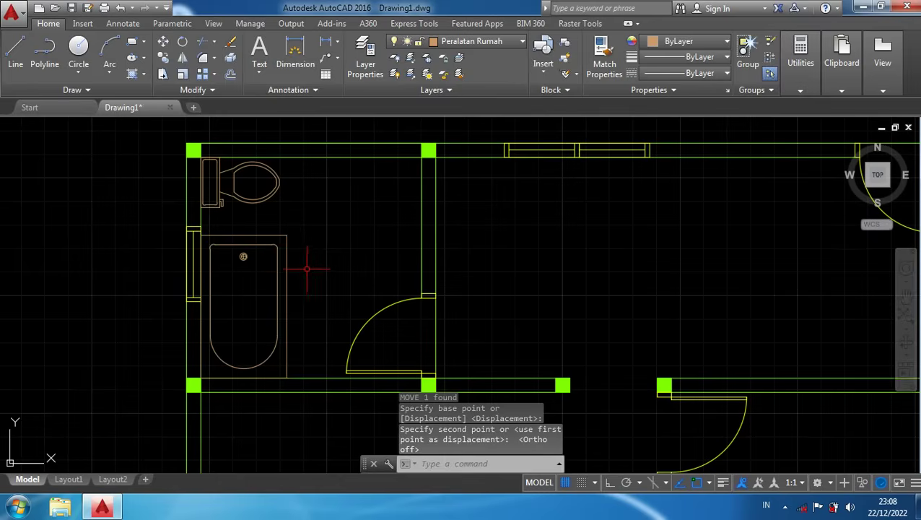
scroll(316, 266, down, 2)
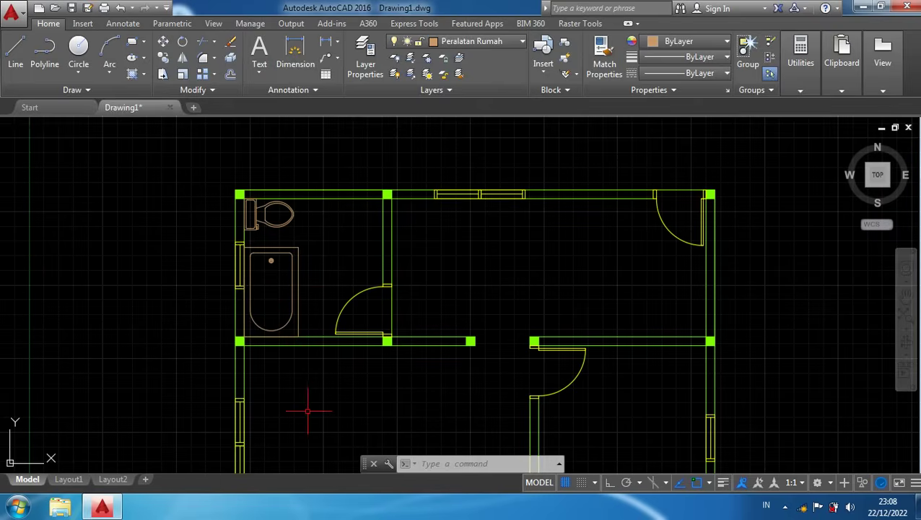
Copy the double sink, the two-panel rectangular block and the six-chair dining table from the furniture row into the kitchen beside the bathroom
middle_drag(307, 411, 386, 189)
scroll(264, 344, down, 3)
middle_drag(263, 344, 308, 147)
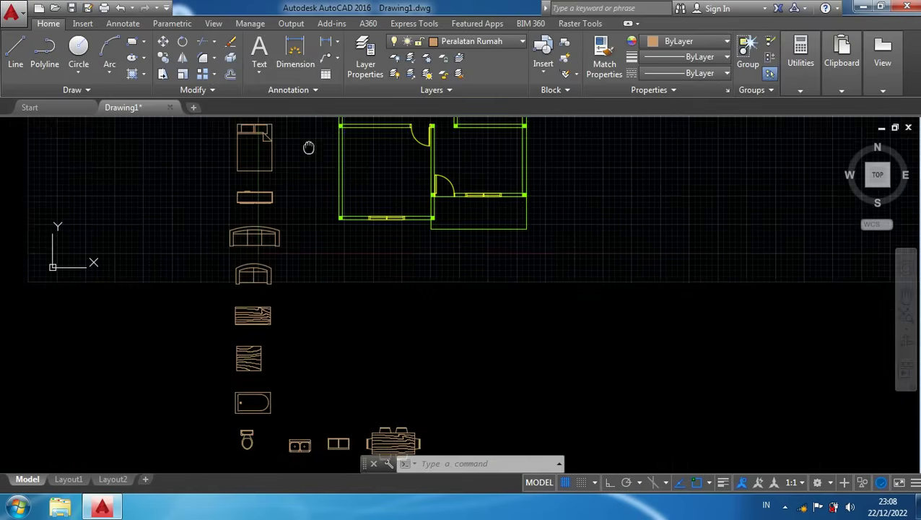
middle_drag(333, 309, 308, 242)
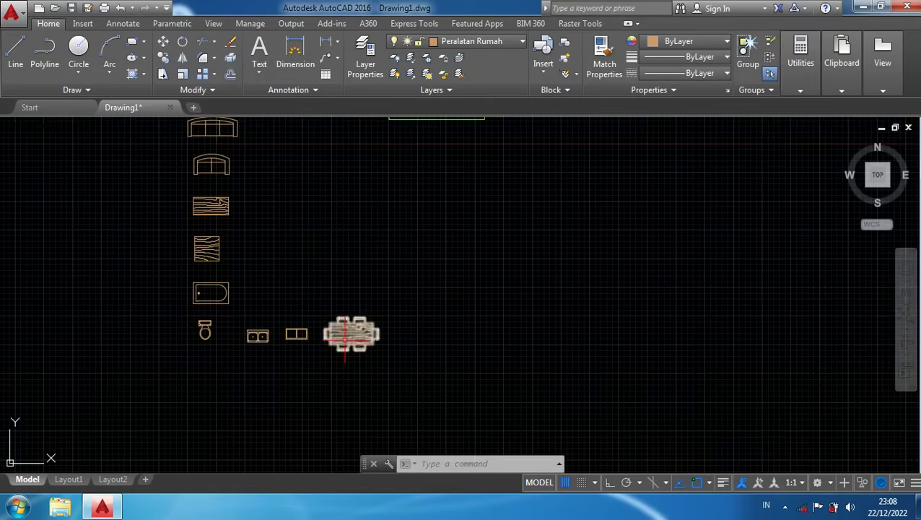
click(406, 372)
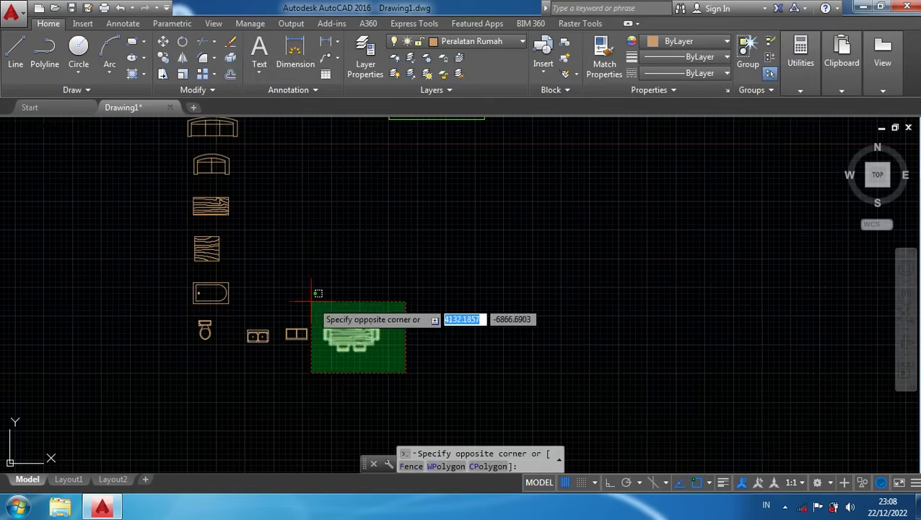
click(244, 313)
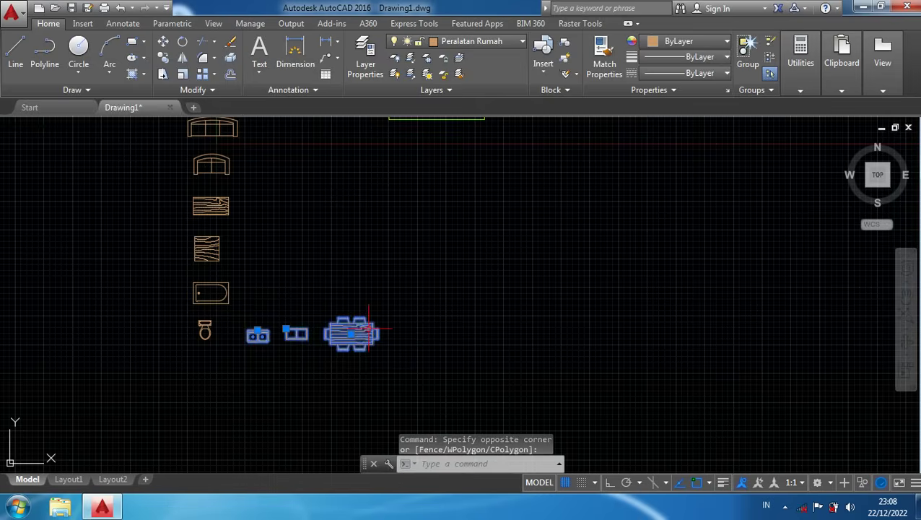
text(co)
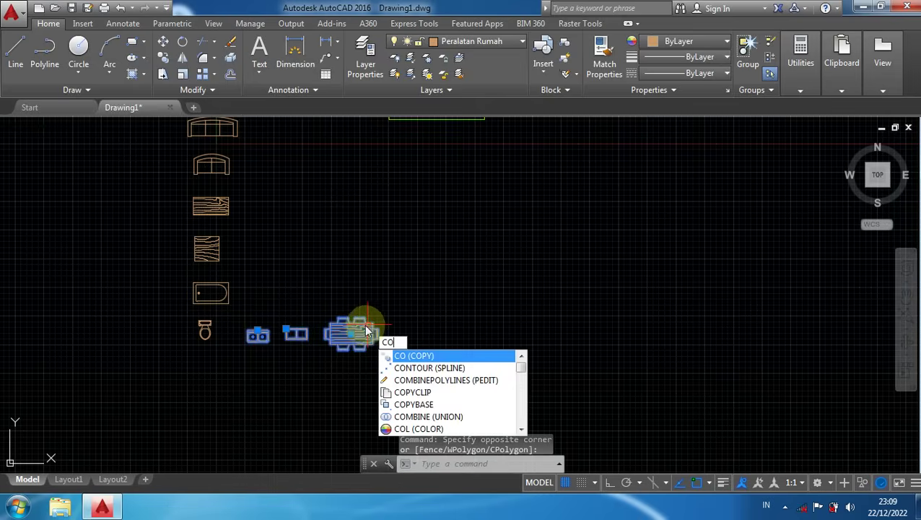
key(Return)
click(330, 337)
scroll(405, 325, down, 5)
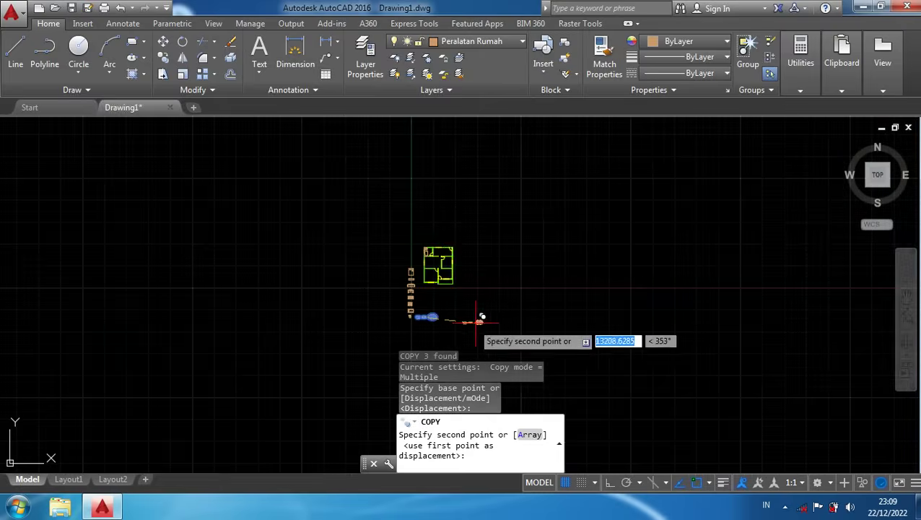
scroll(462, 289, up, 5)
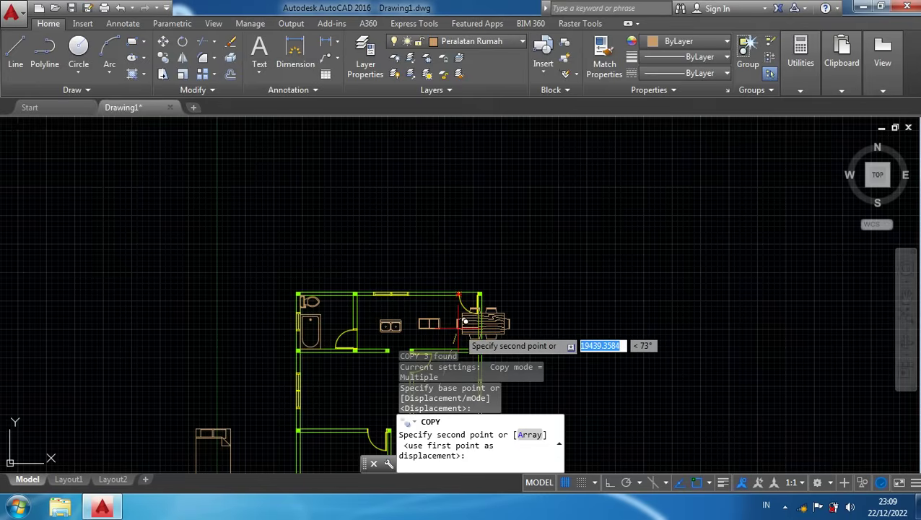
click(466, 320)
key(Escape)
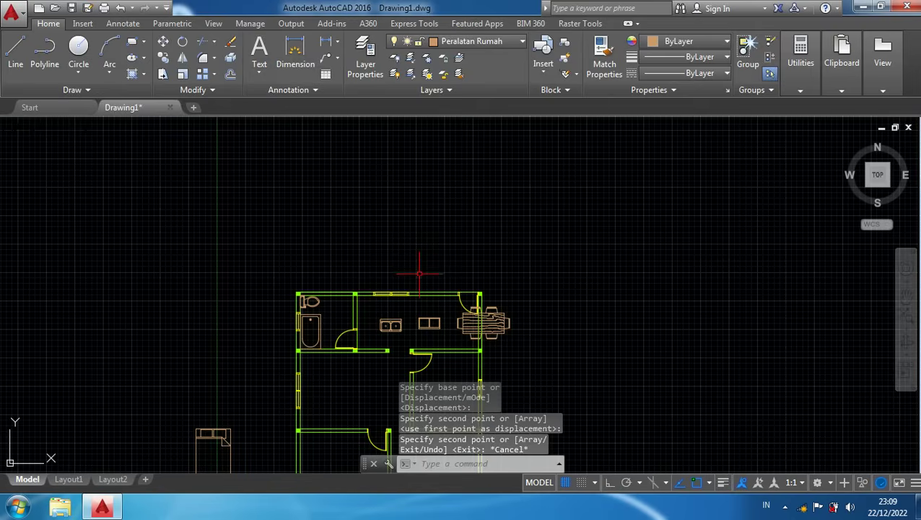
Move the kitchen's two-panel rectangular block by its upper-left corner into the upper-left inner corner of the kitchen
scroll(436, 325, up, 2)
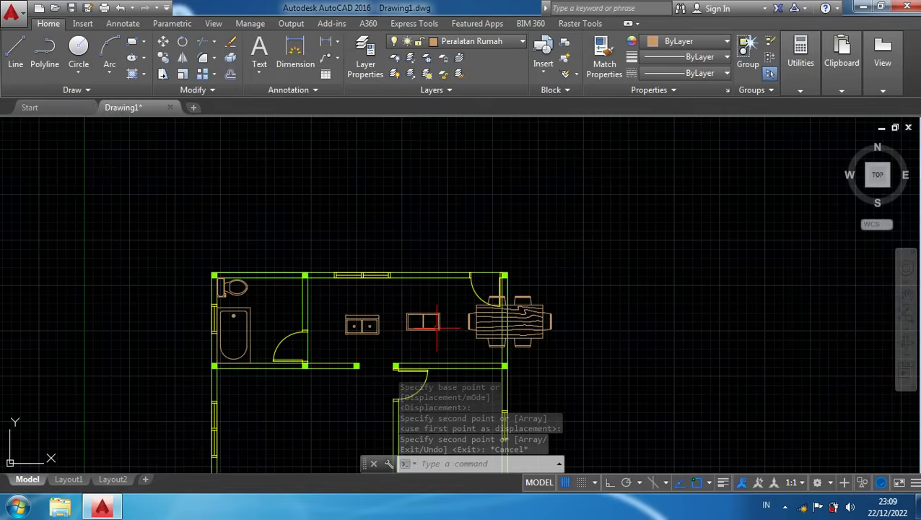
click(436, 327)
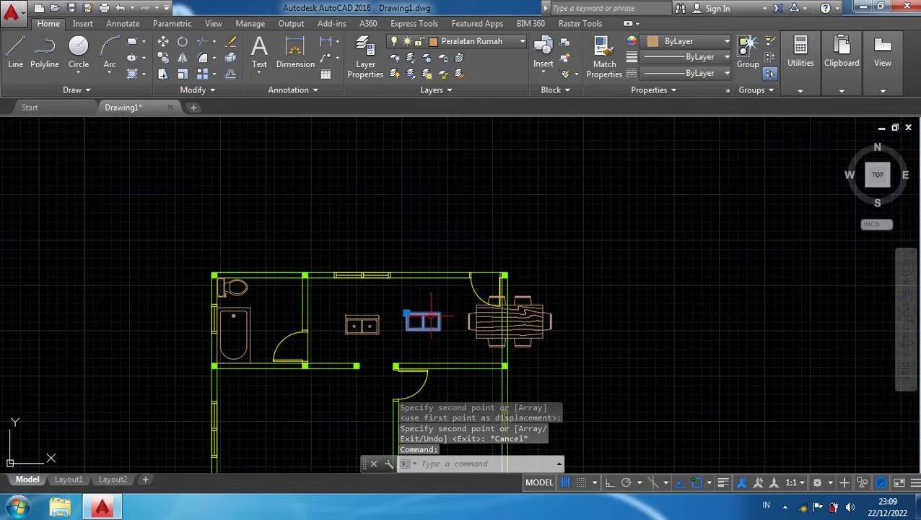
key(Return)
scroll(411, 299, up, 4)
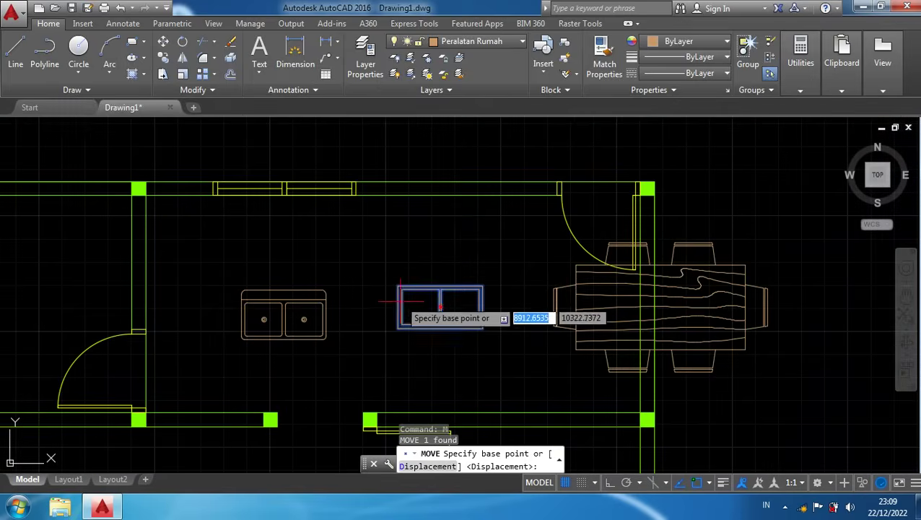
click(398, 286)
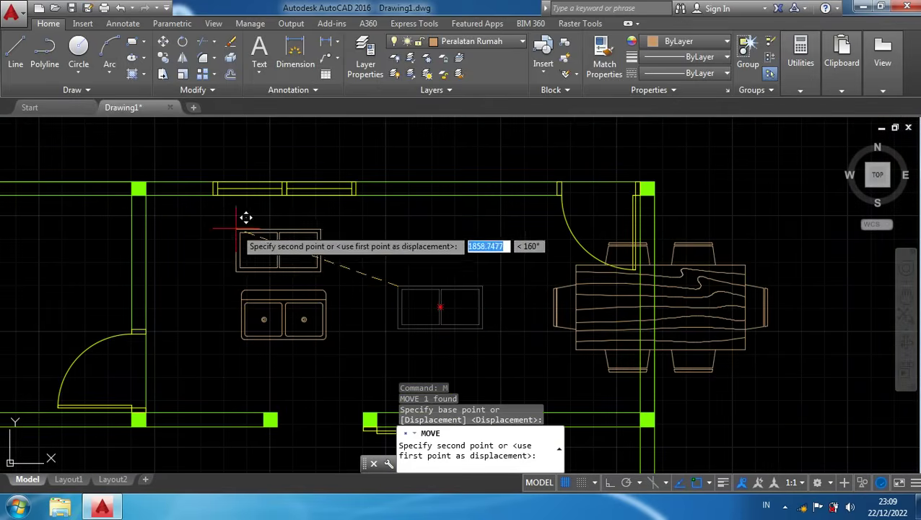
click(149, 193)
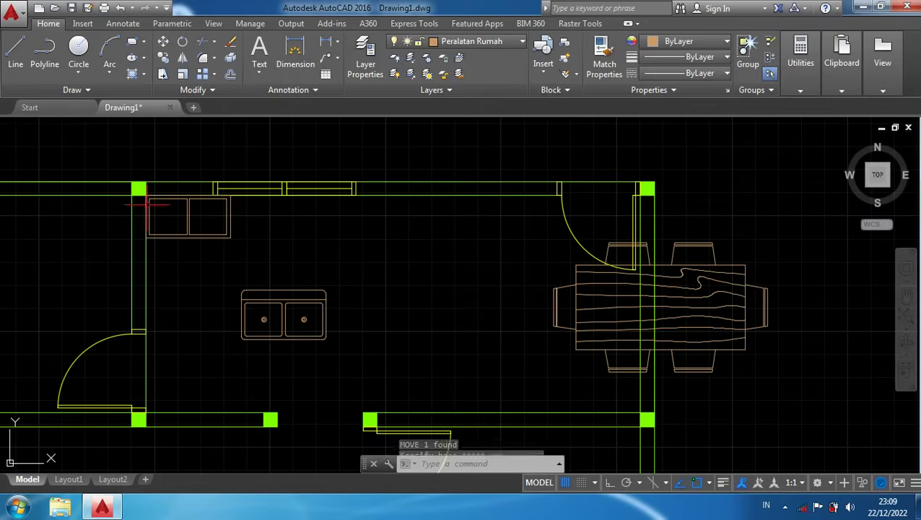
Rotate the kitchen's double sink 90 degrees clockwise (270°) about its lower-left corner
click(349, 353)
click(289, 267)
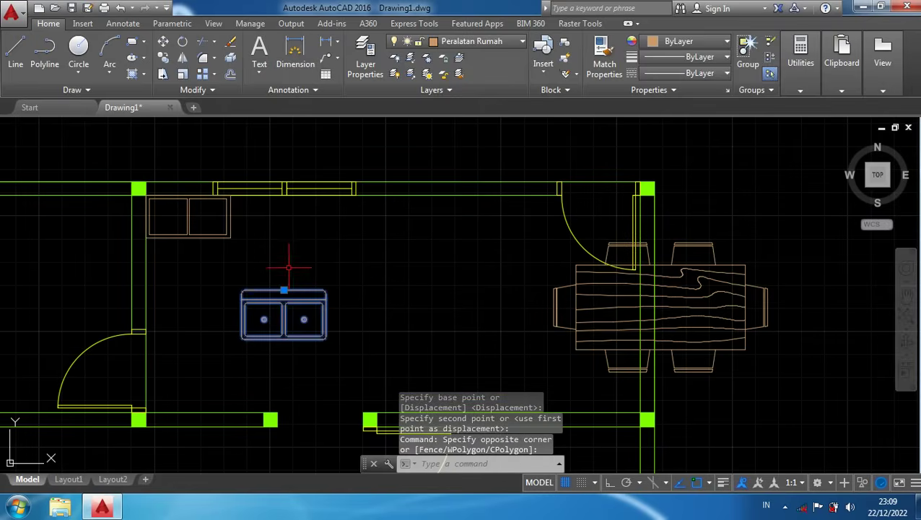
text(RO)
key(Return)
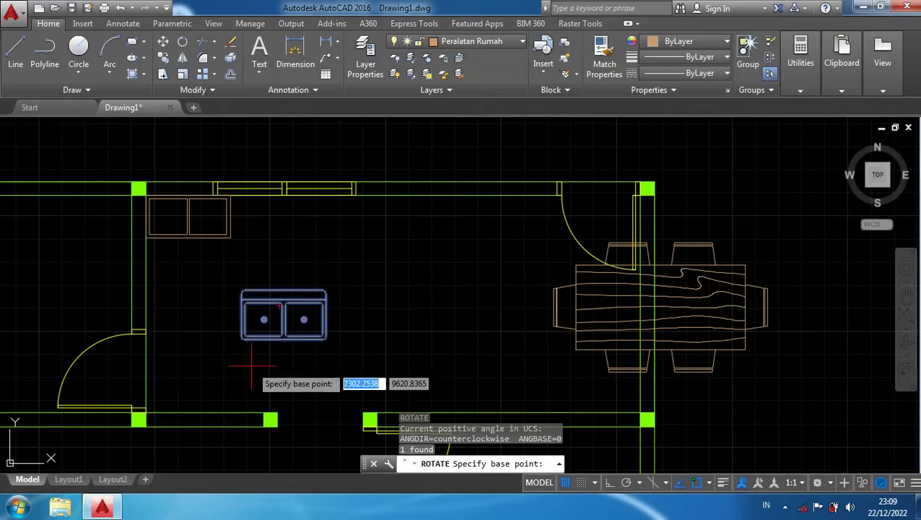
scroll(249, 368, up, 3)
click(226, 309)
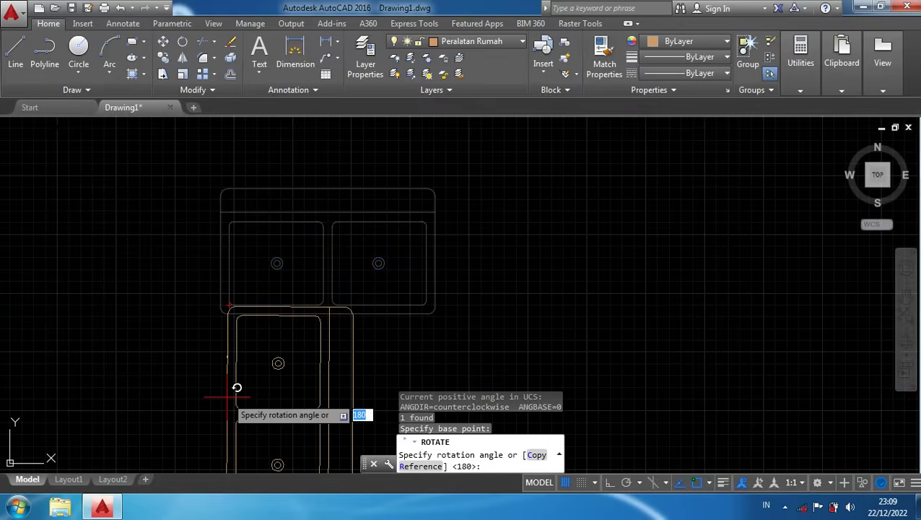
middle_drag(238, 370, 260, 296)
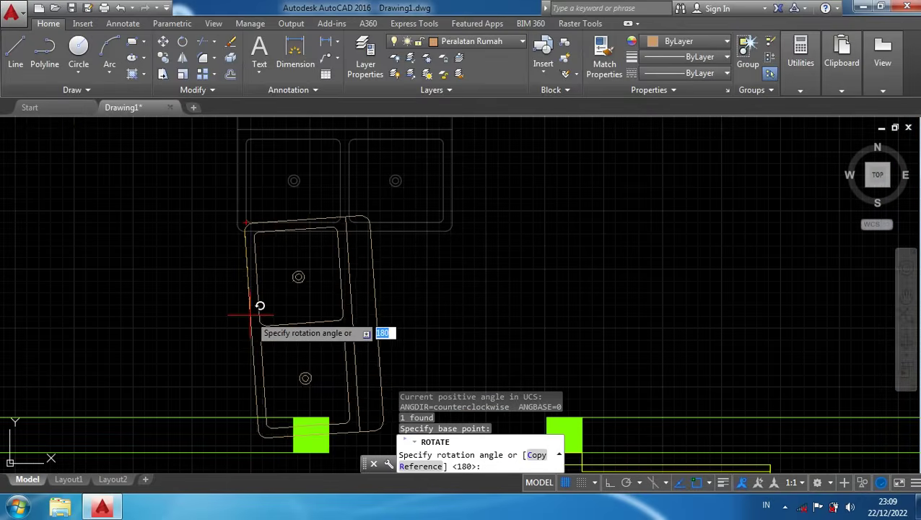
key(F8)
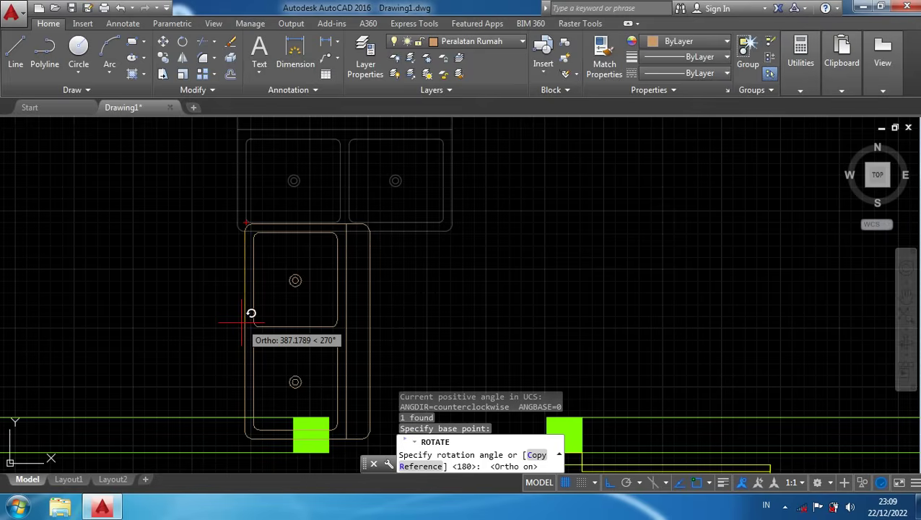
click(243, 321)
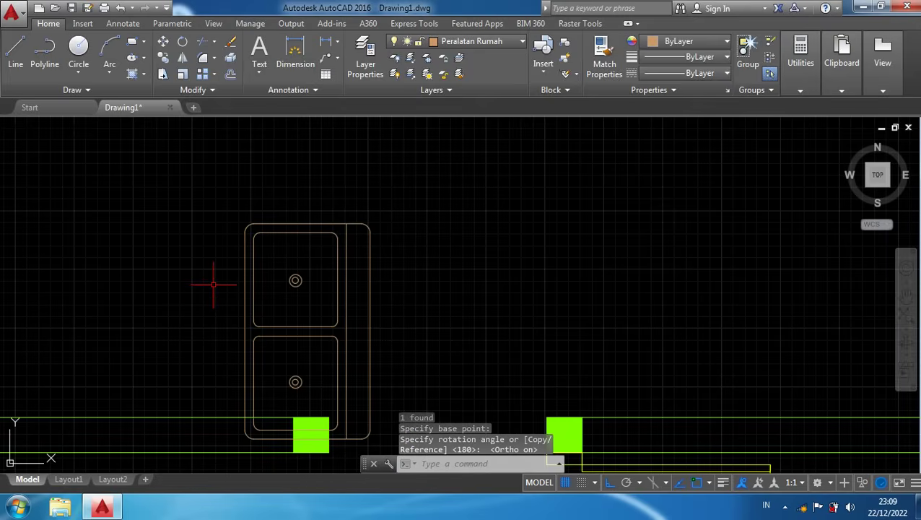
Move the kitchen's double sink by the upper end of its left edge onto the kitchen's left wall, just below the two-panel block
key(F8)
scroll(294, 280, down, 6)
scroll(293, 279, up, 4)
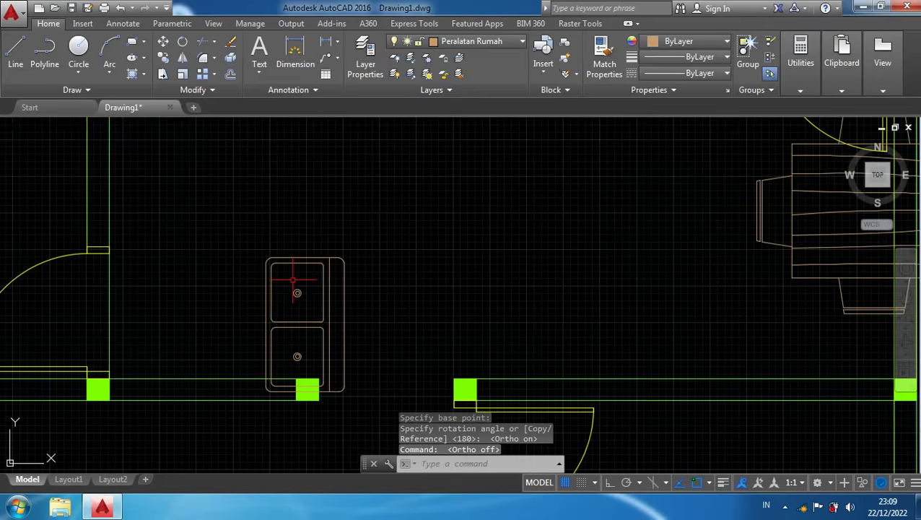
click(371, 283)
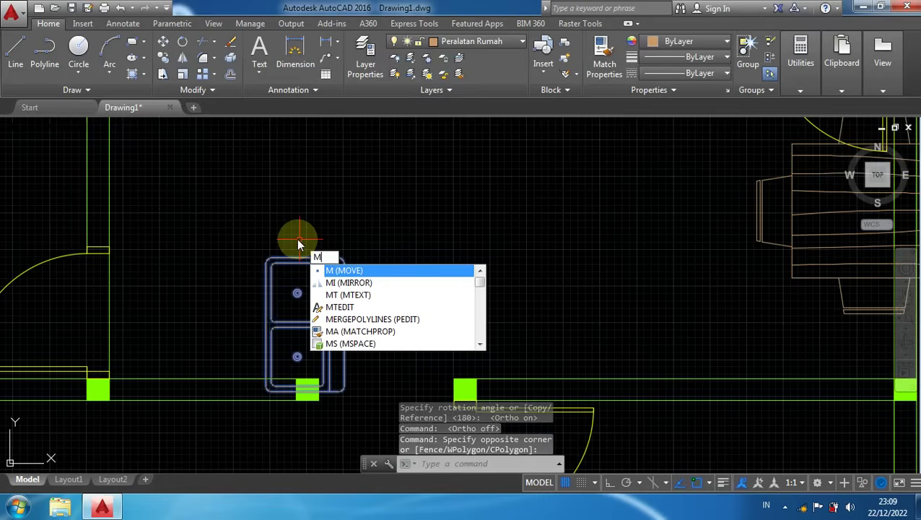
key(Return)
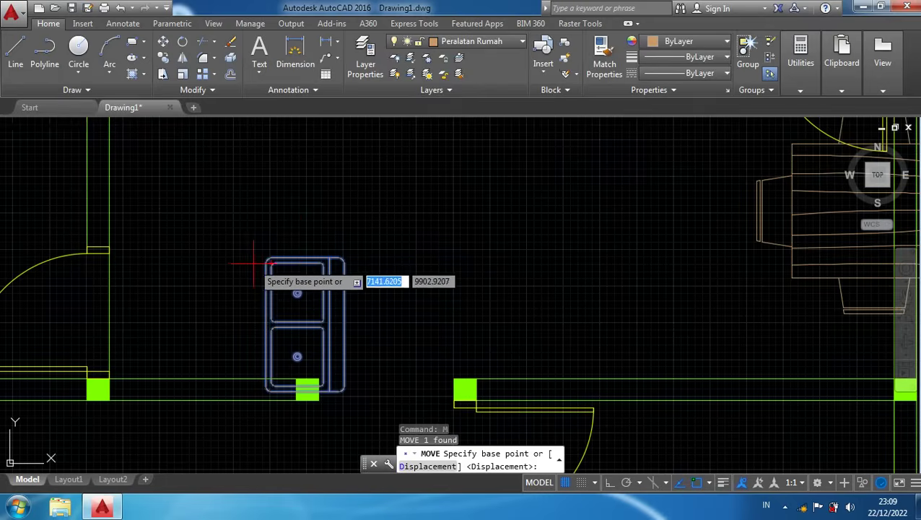
scroll(254, 267, down, 2)
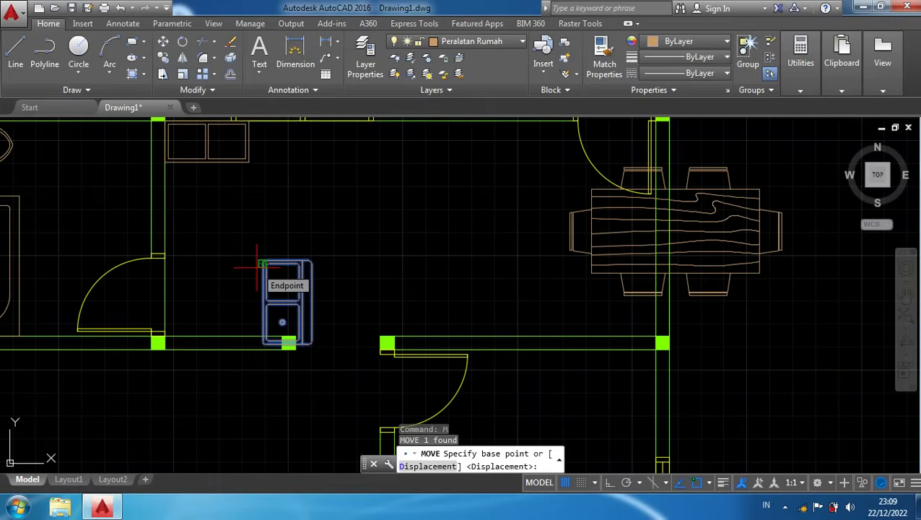
scroll(259, 267, up, 2)
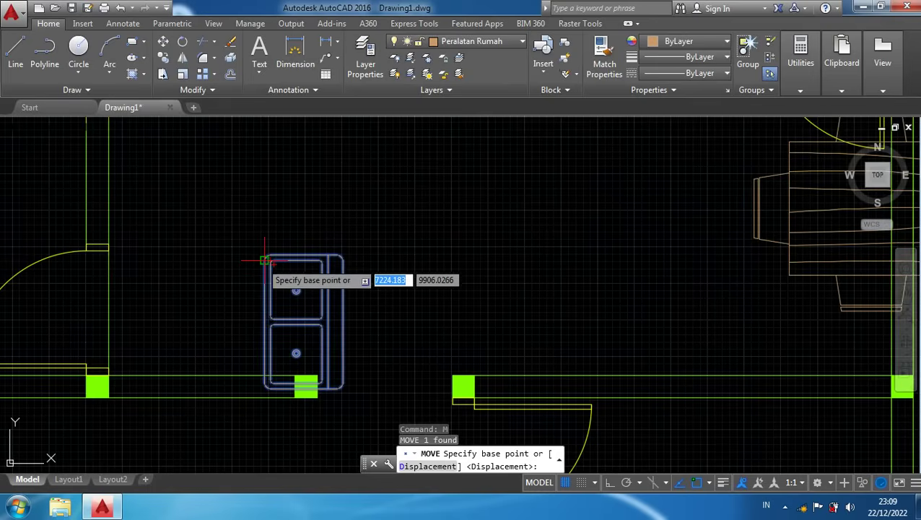
click(265, 260)
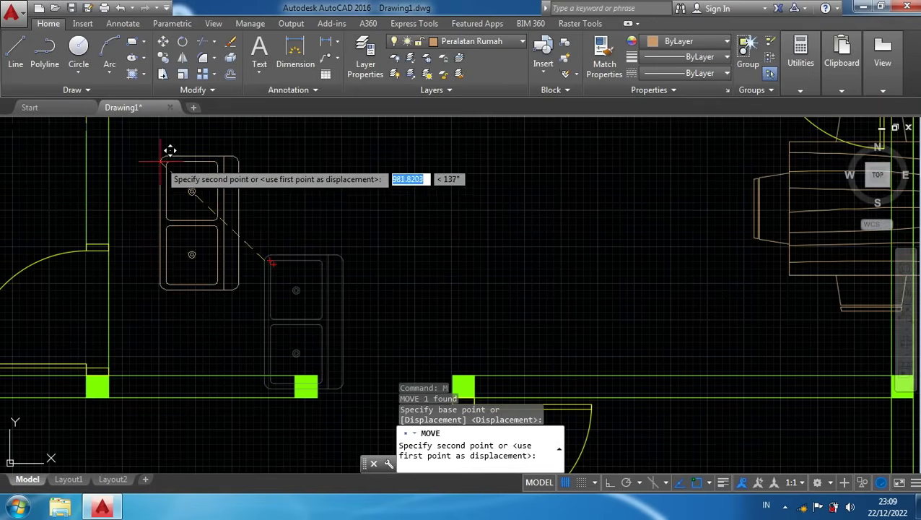
middle_drag(168, 150, 274, 286)
scroll(260, 259, up, 2)
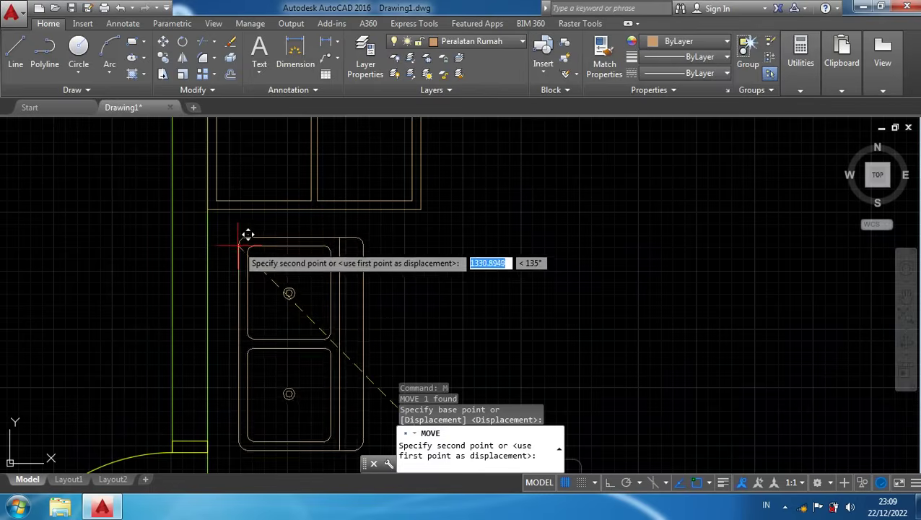
click(207, 227)
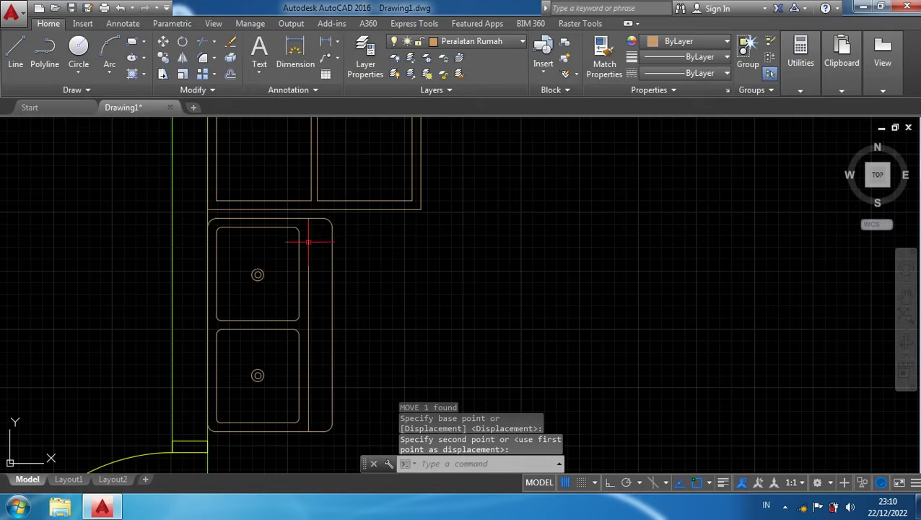
Move the double sink straight up until its top edge meets the lower edge of the two-panel block
click(349, 270)
click(317, 267)
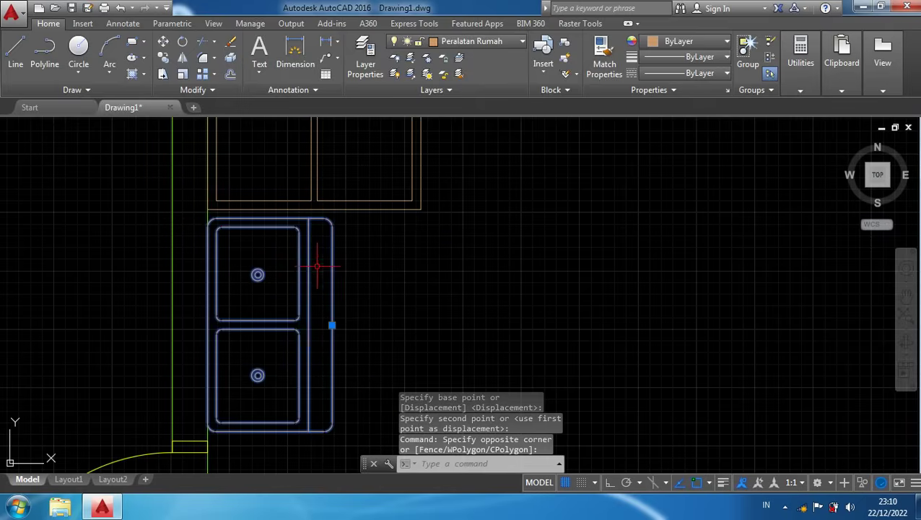
text(m)
key(Return)
scroll(229, 239, up, 4)
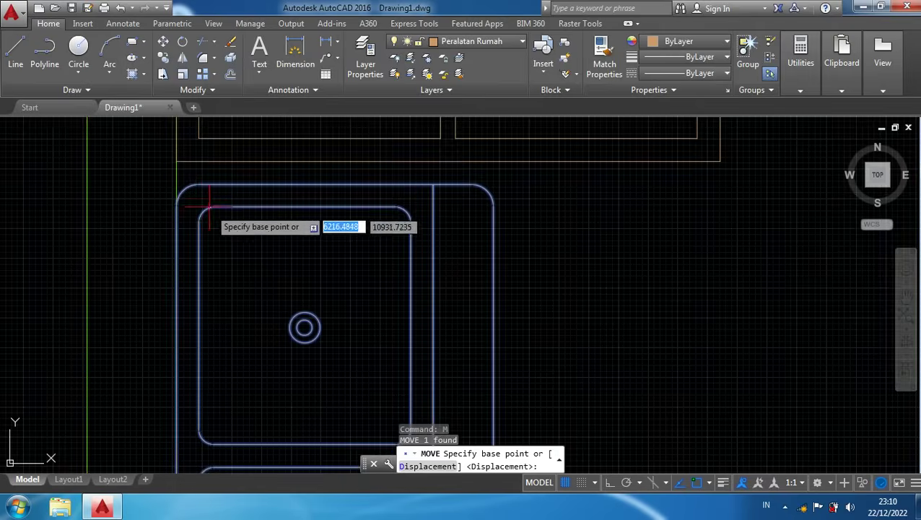
click(198, 184)
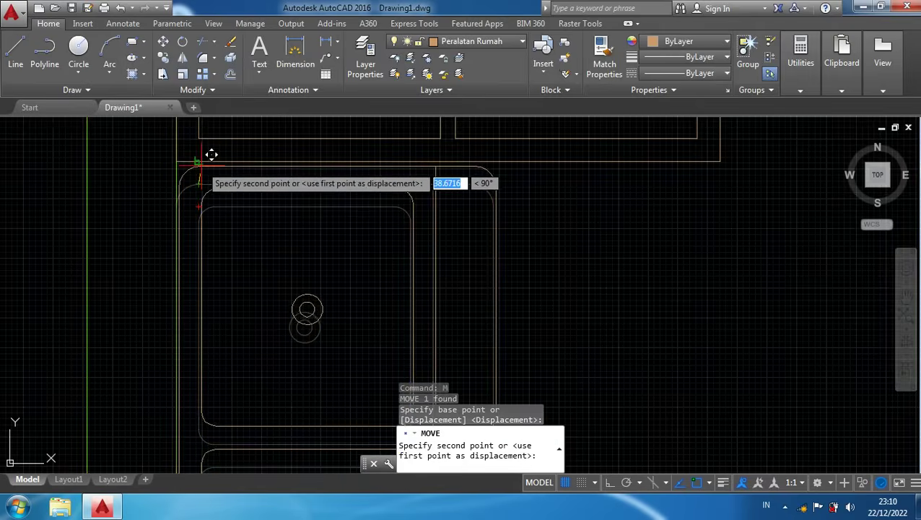
click(208, 151)
scroll(378, 223, down, 4)
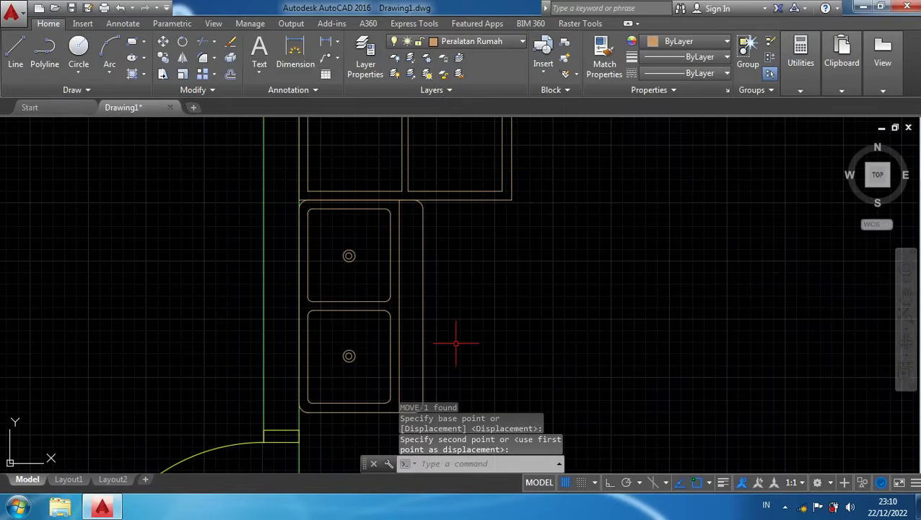
Move the six-chair dining table off the right exterior wall to a free spot inside the kitchen, left of the corner door
scroll(455, 344, down, 3)
scroll(483, 359, up, 1)
middle_drag(483, 360, 439, 267)
scroll(439, 266, down, 2)
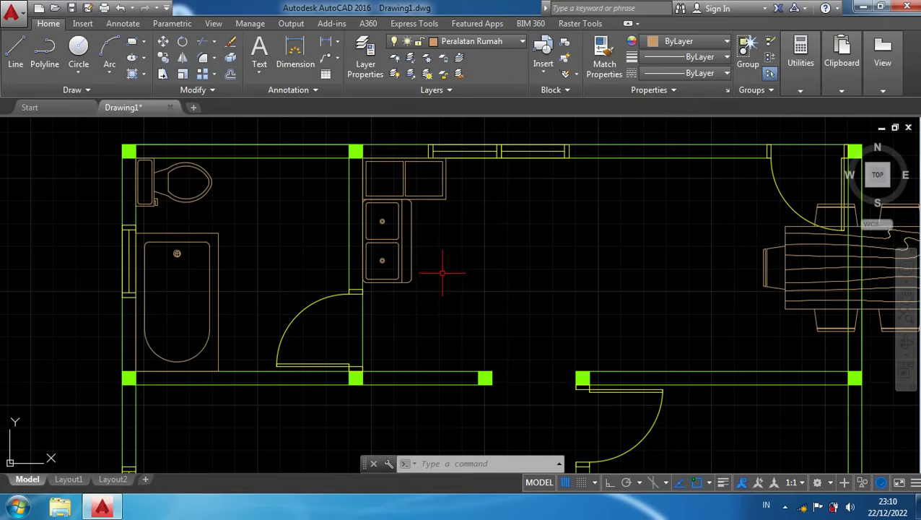
middle_drag(548, 266, 346, 254)
click(575, 270)
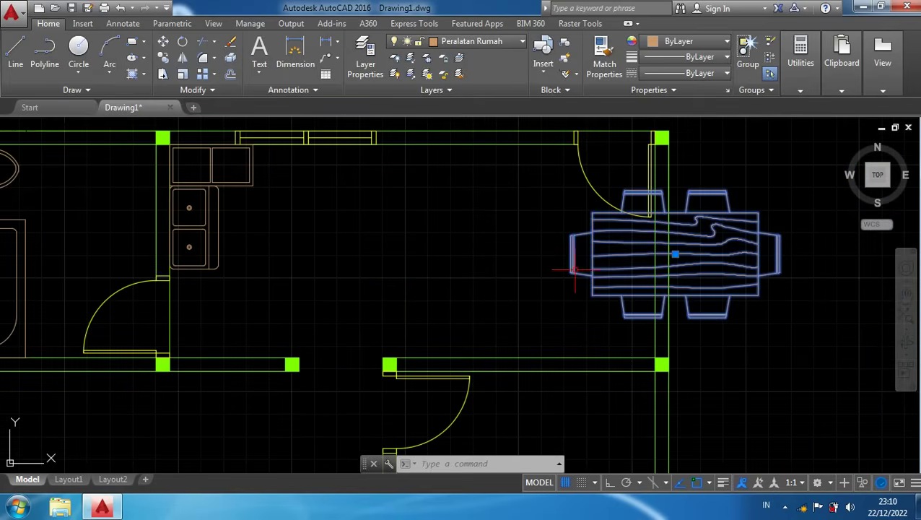
text(m)
key(Return)
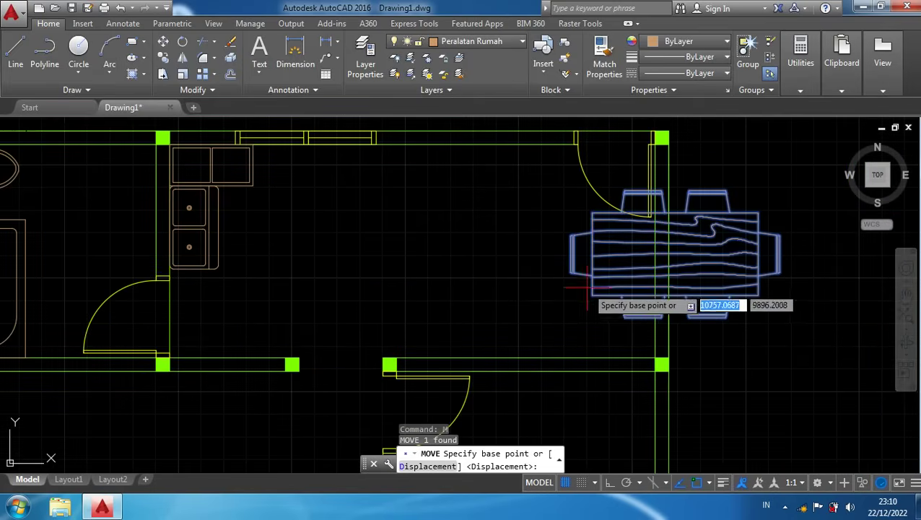
click(611, 259)
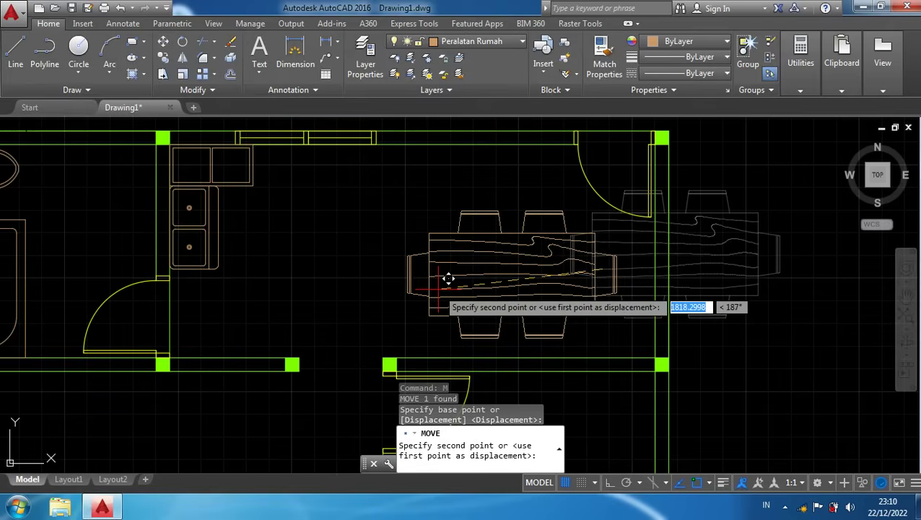
click(448, 279)
scroll(466, 256, down, 5)
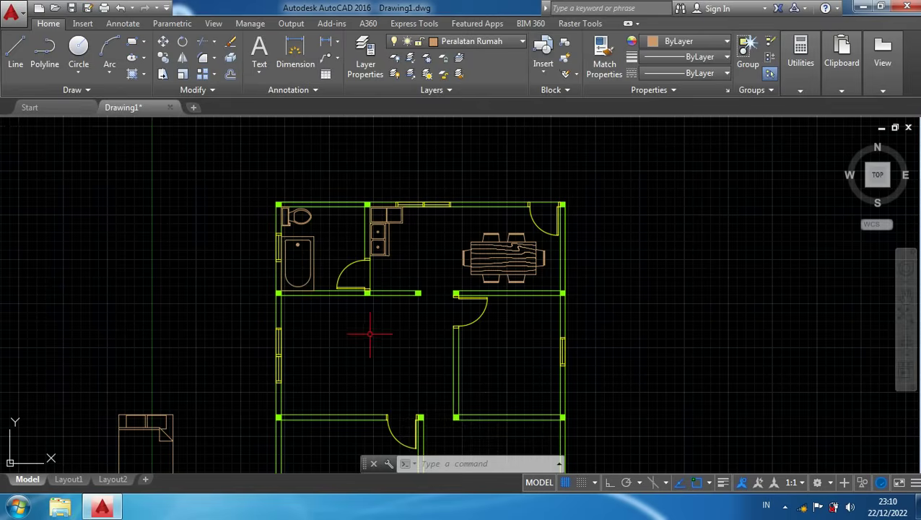
Copy the narrow rectangular cabinet, the two-seat sofa and the square wooden table from the furniture column to the right of the house
middle_drag(374, 343, 448, 168)
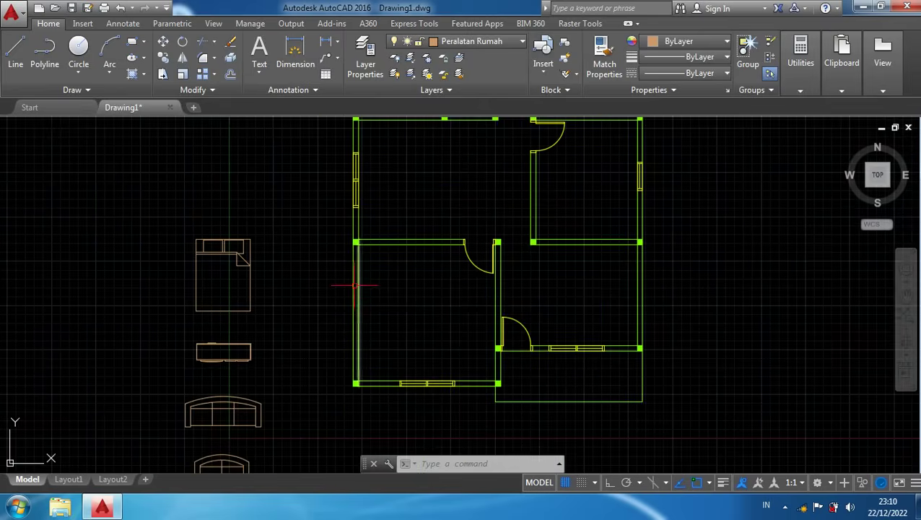
scroll(312, 346, down, 2)
middle_drag(313, 347, 367, 215)
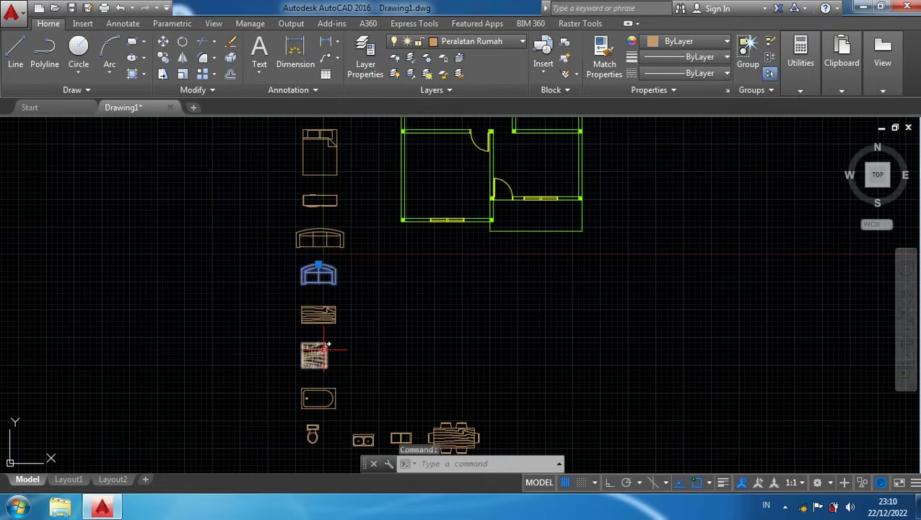
click(337, 199)
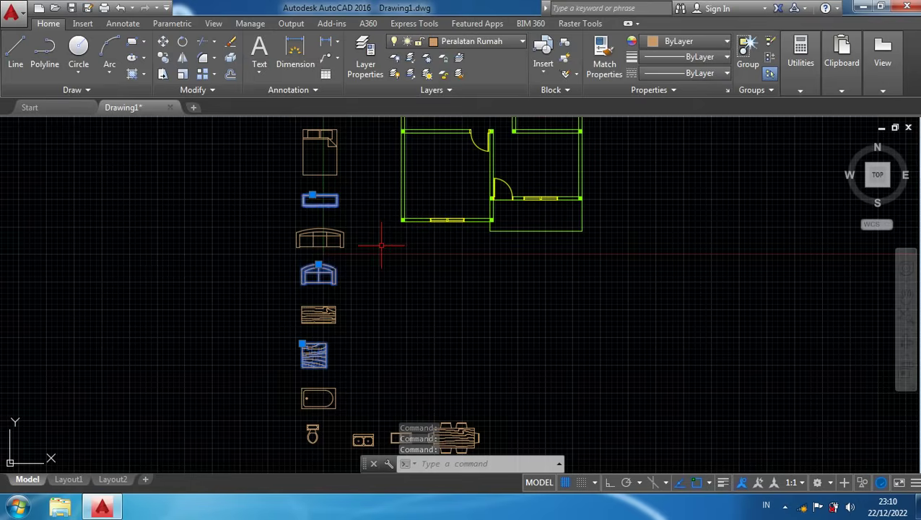
text(co)
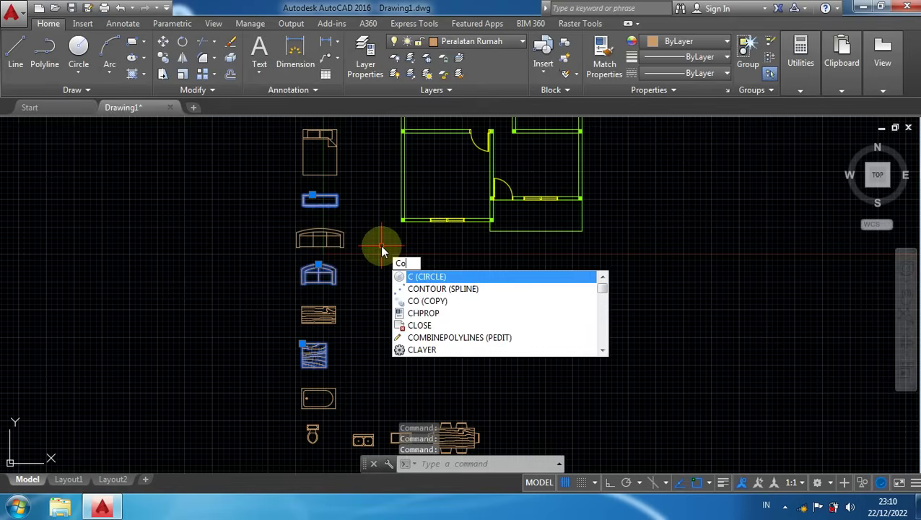
key(Return)
click(337, 175)
scroll(448, 296, down, 5)
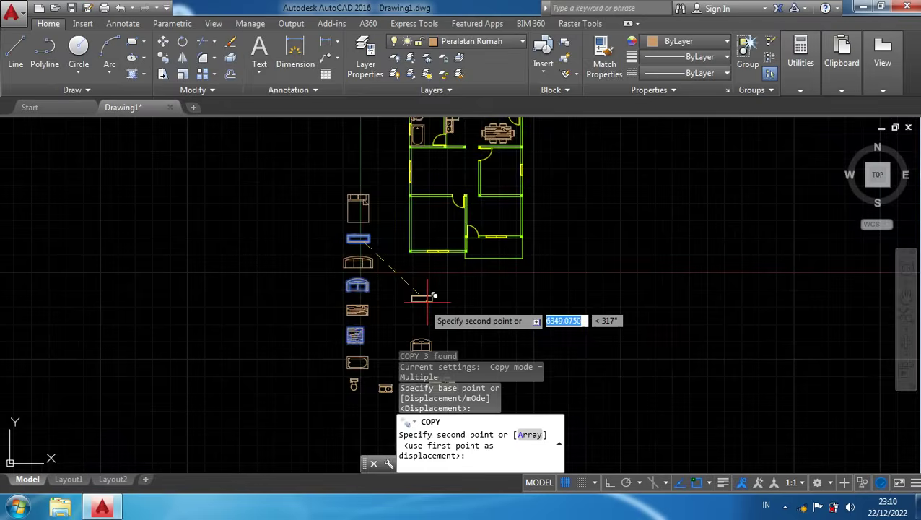
scroll(419, 177, up, 5)
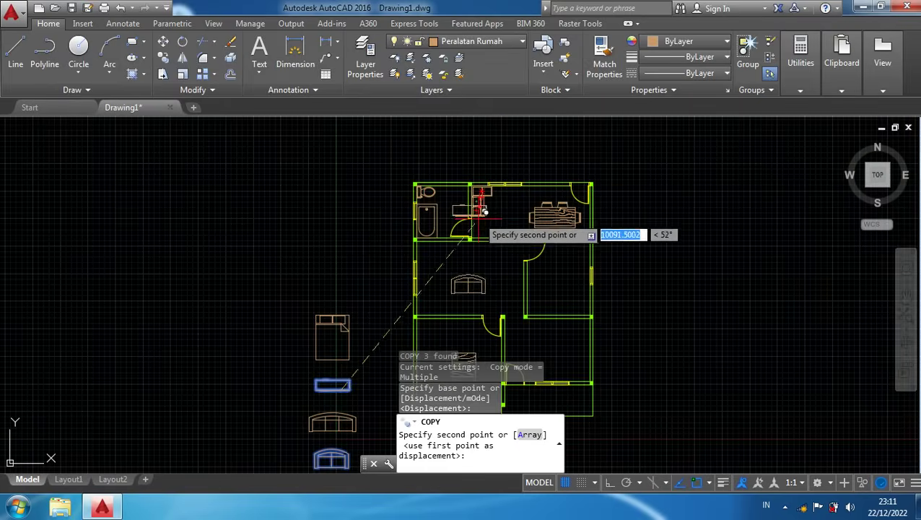
click(658, 208)
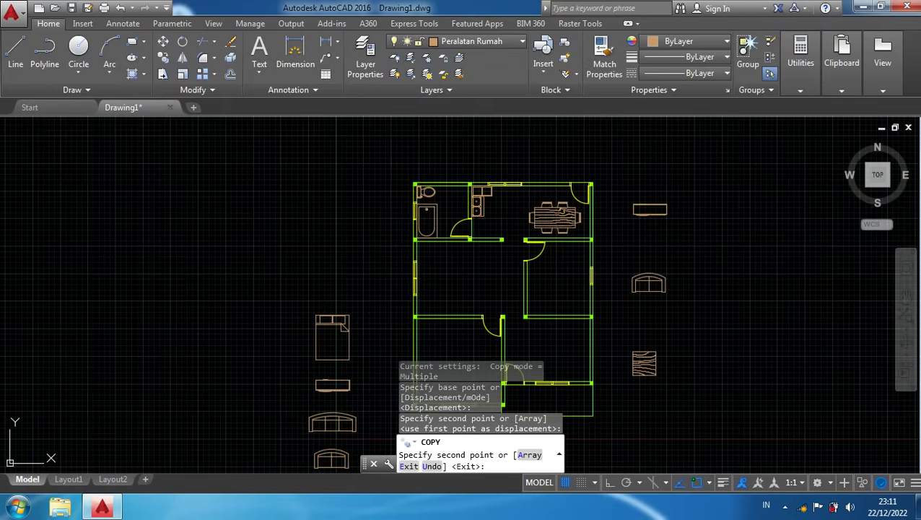
key(Escape)
Rotate the copied two-seat sofa 180° about its lower-right corner
click(680, 310)
click(641, 269)
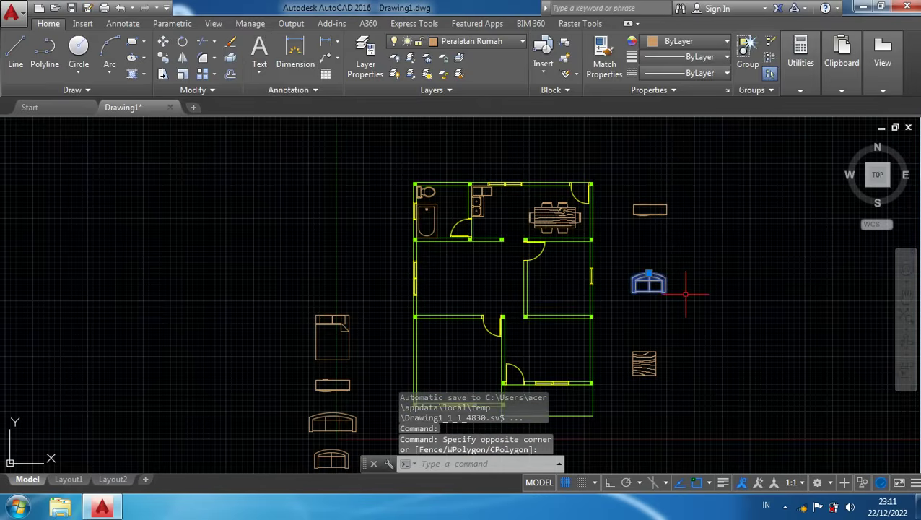
text(ro)
key(Return)
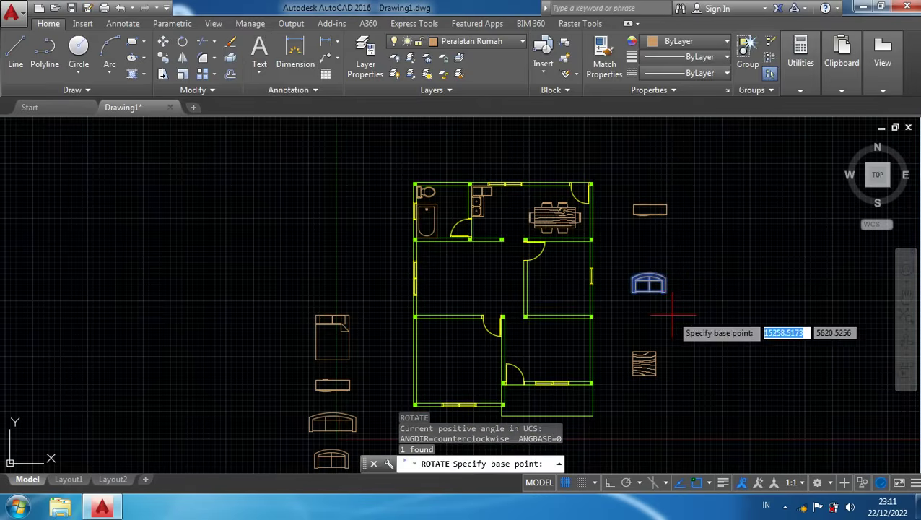
scroll(667, 306, up, 2)
click(666, 285)
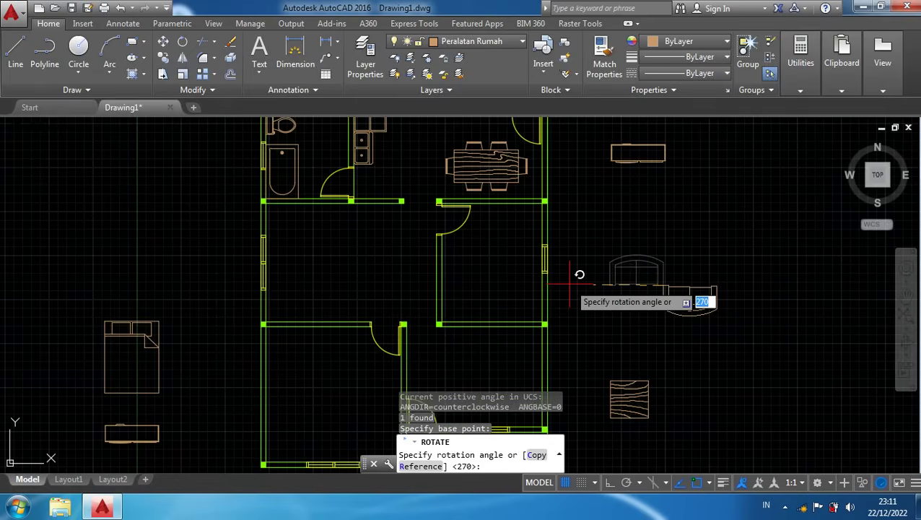
key(F8)
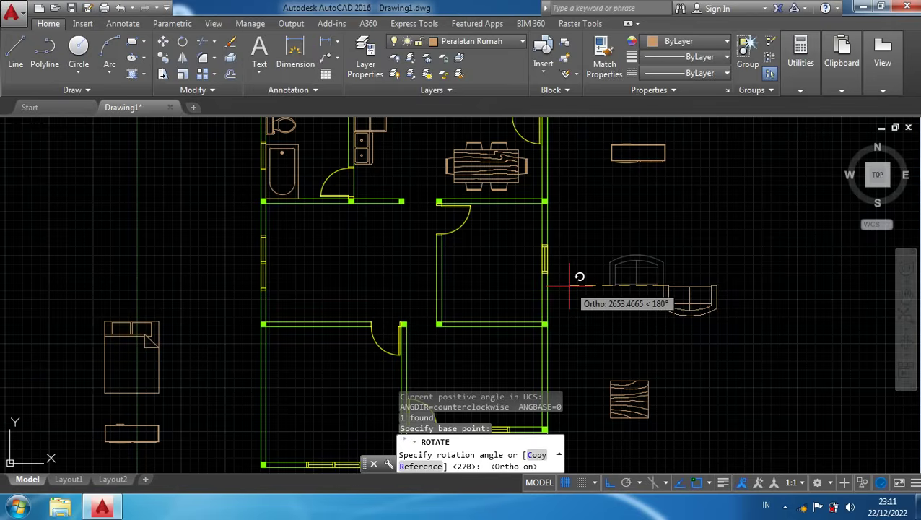
click(569, 286)
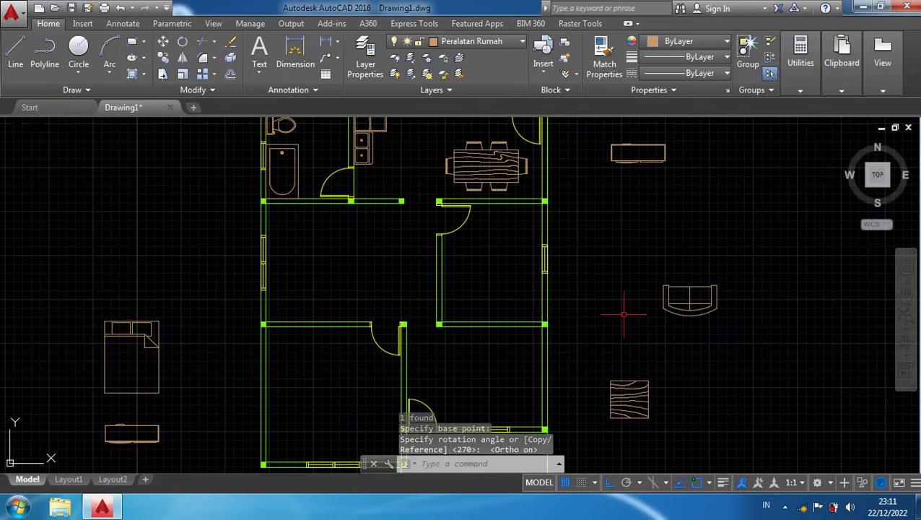
key(F8)
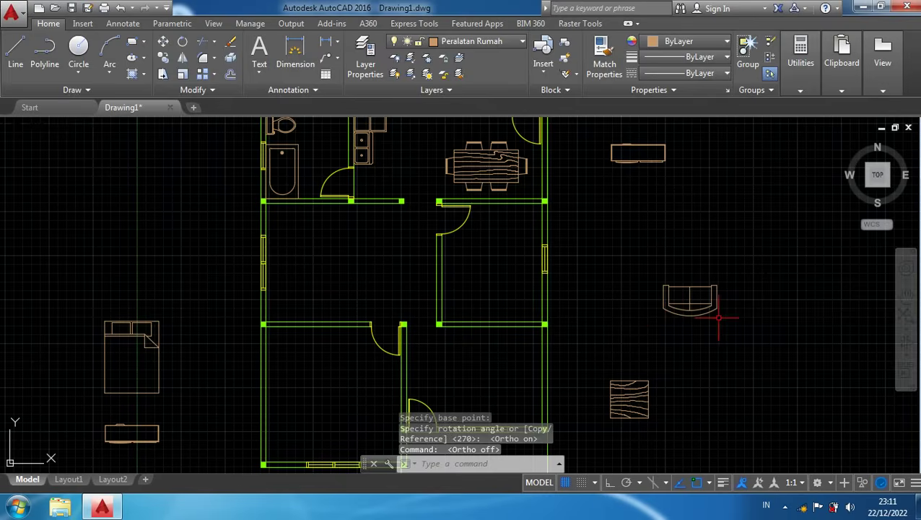
Move the rotated two-seat sofa by the midpoint of its curved back onto the lower wall of the middle-left room
click(738, 330)
click(632, 240)
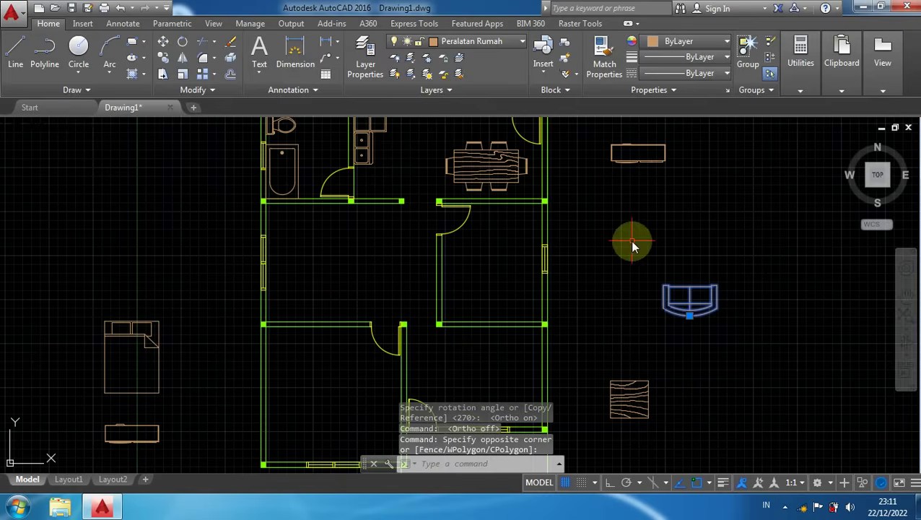
text(m)
key(Return)
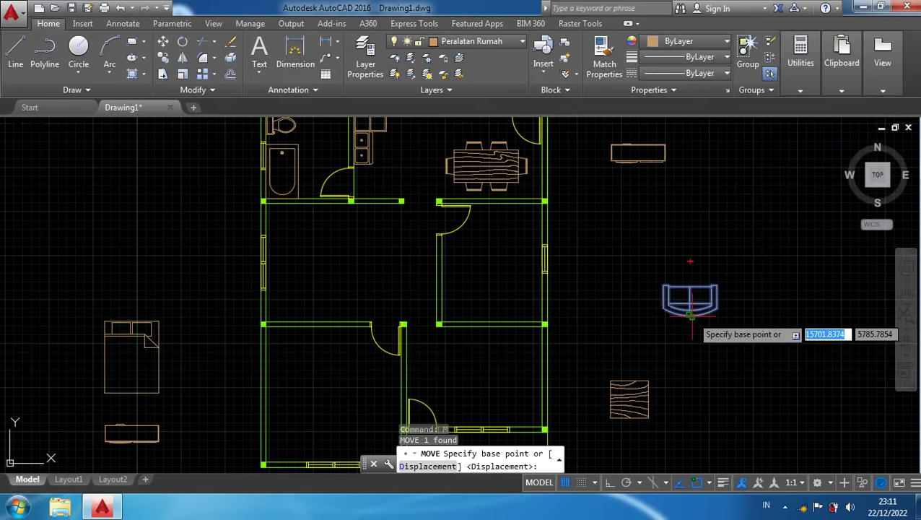
click(690, 307)
scroll(325, 305, up, 2)
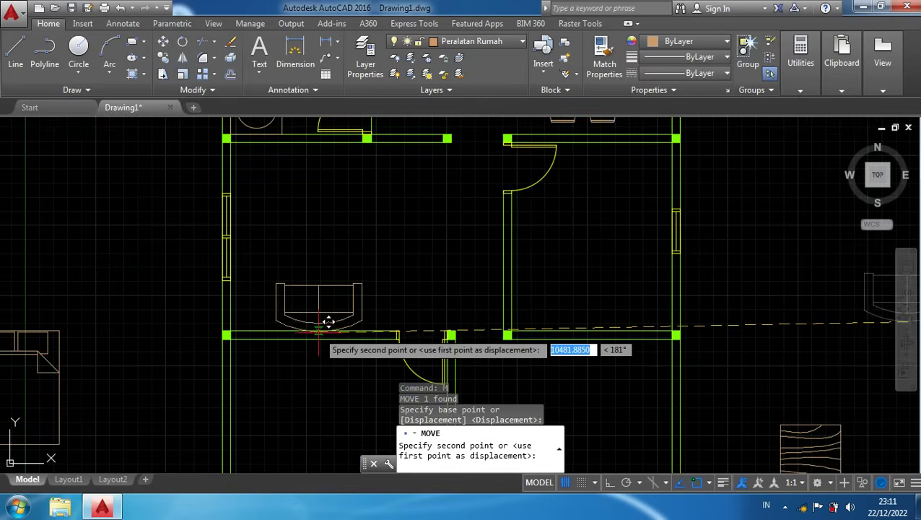
click(310, 330)
scroll(554, 334, down, 2)
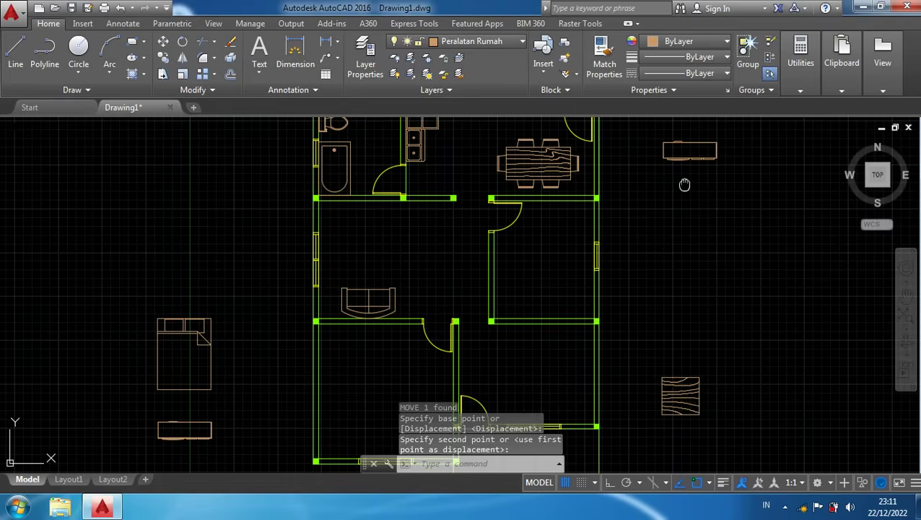
Move the copied square wooden table by its lower-edge midpoint into the middle-left room, centred about 406 units above the two-seat sofa's front edge
middle_drag(684, 185, 683, 214)
click(689, 438)
click(654, 387)
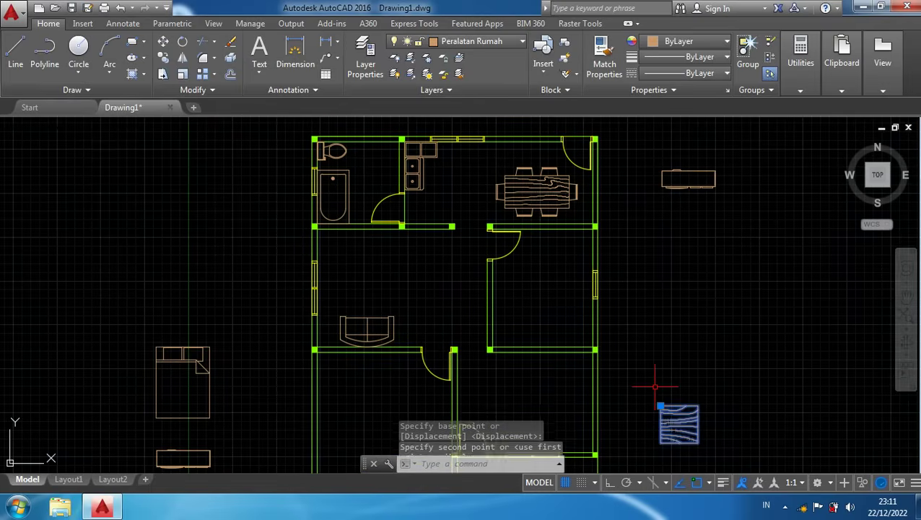
click(655, 387)
text(m)
key(Return)
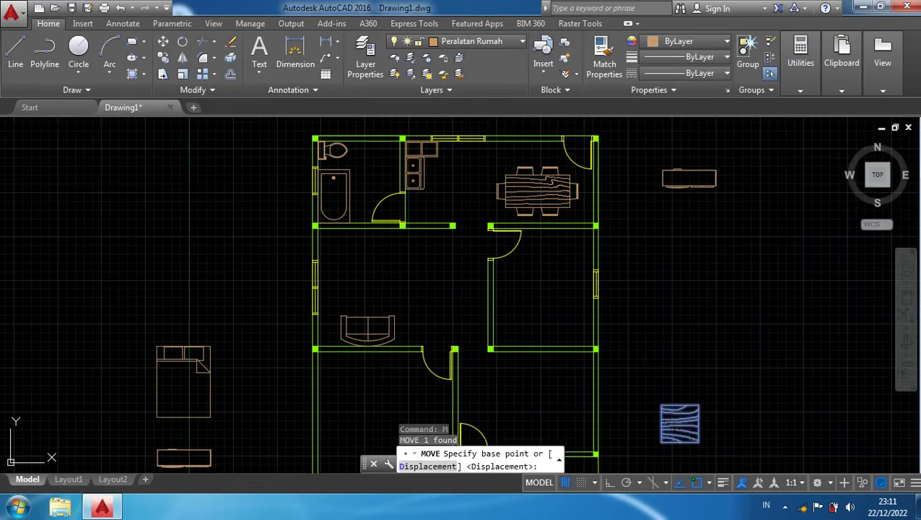
middle_drag(671, 441, 627, 317)
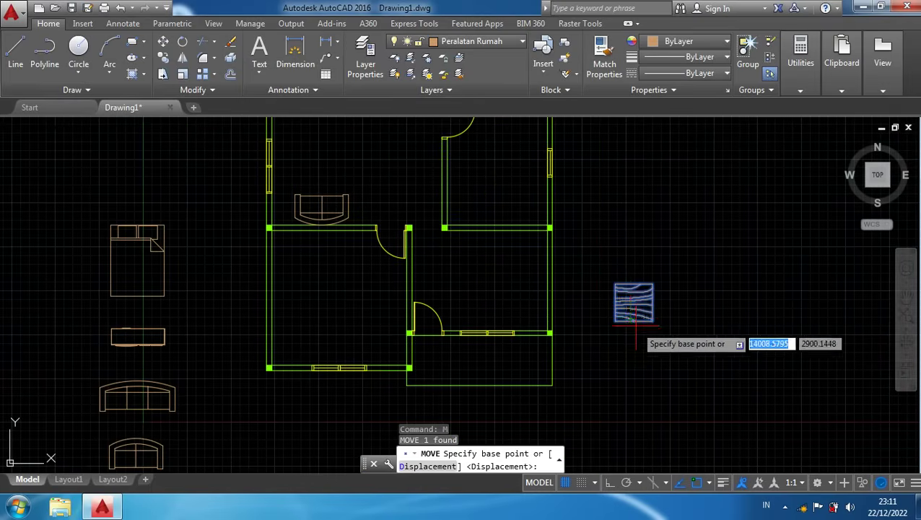
scroll(628, 312, up, 4)
click(582, 311)
scroll(325, 263, down, 1)
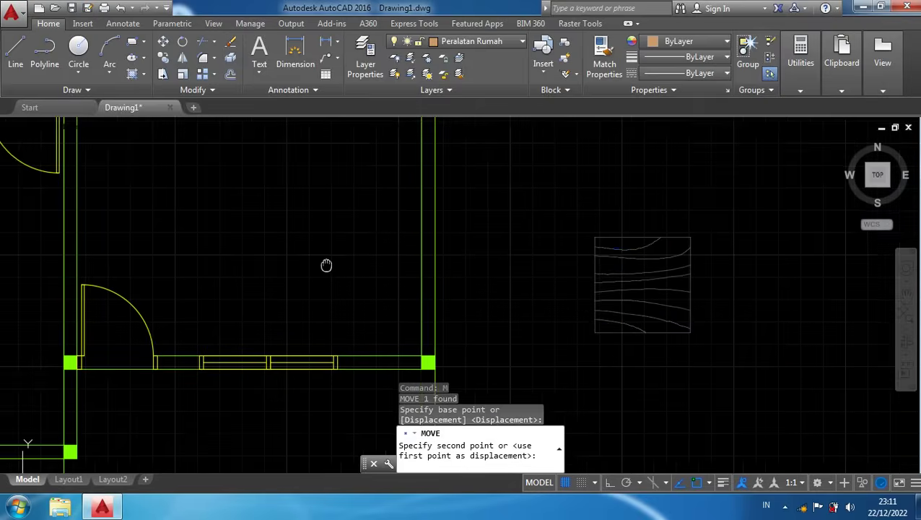
scroll(545, 381, up, 1)
scroll(274, 218, down, 1)
scroll(230, 226, up, 1)
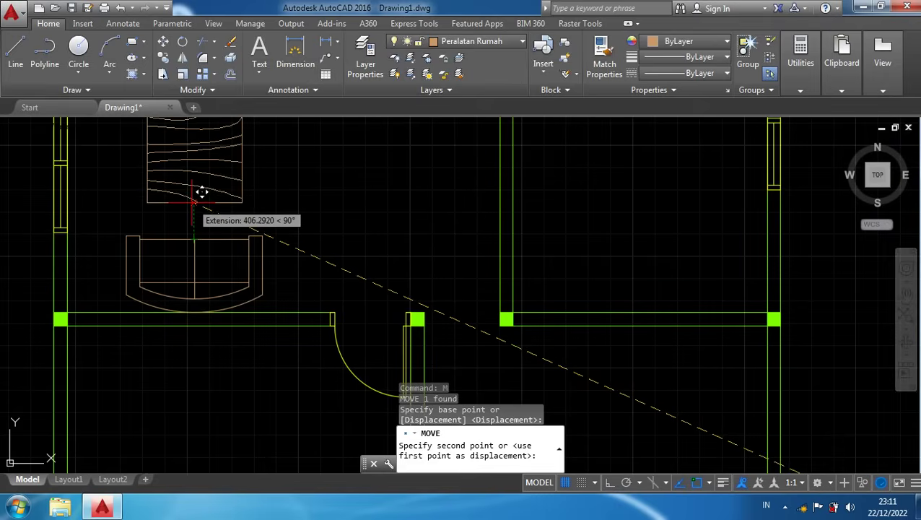
click(192, 202)
Move the copied narrow cabinet by the corner of its small rear projection onto the middle-left room's upper wall, above the square wooden table
scroll(339, 306, down, 6)
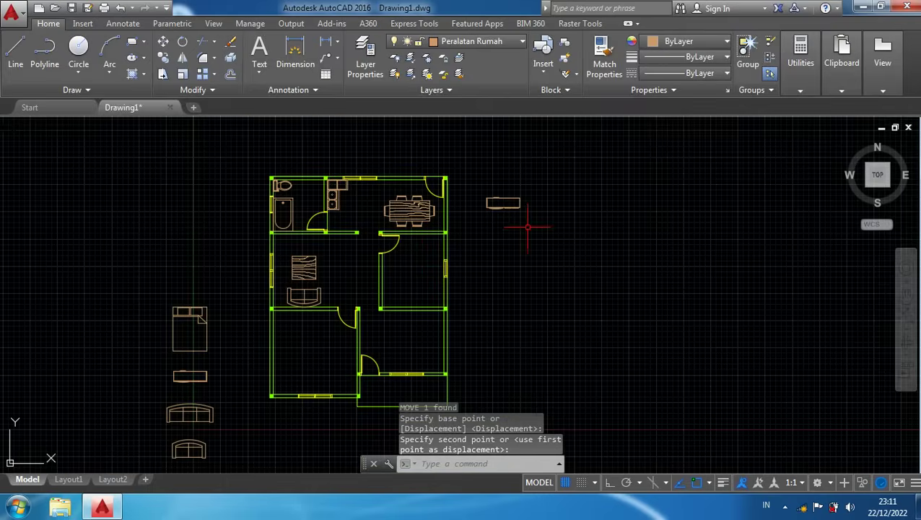
scroll(527, 227, up, 2)
click(522, 212)
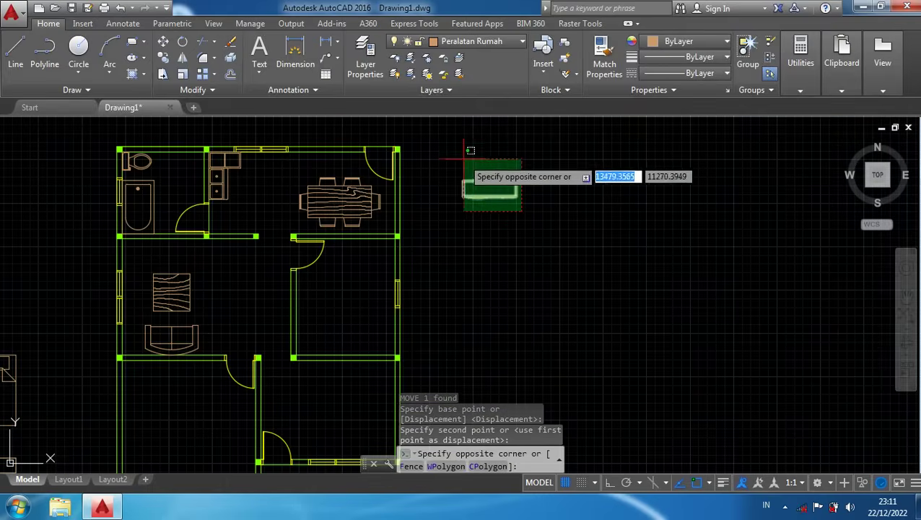
click(434, 148)
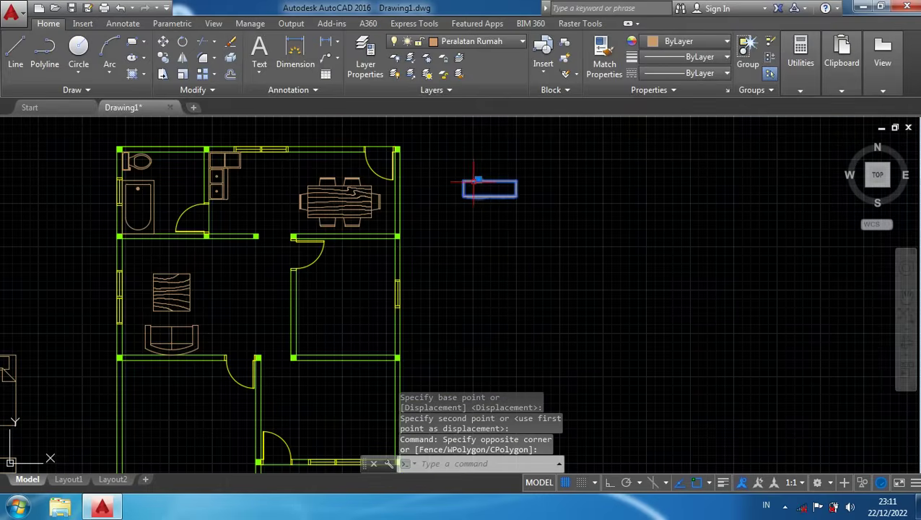
key(Return)
scroll(473, 189, up, 3)
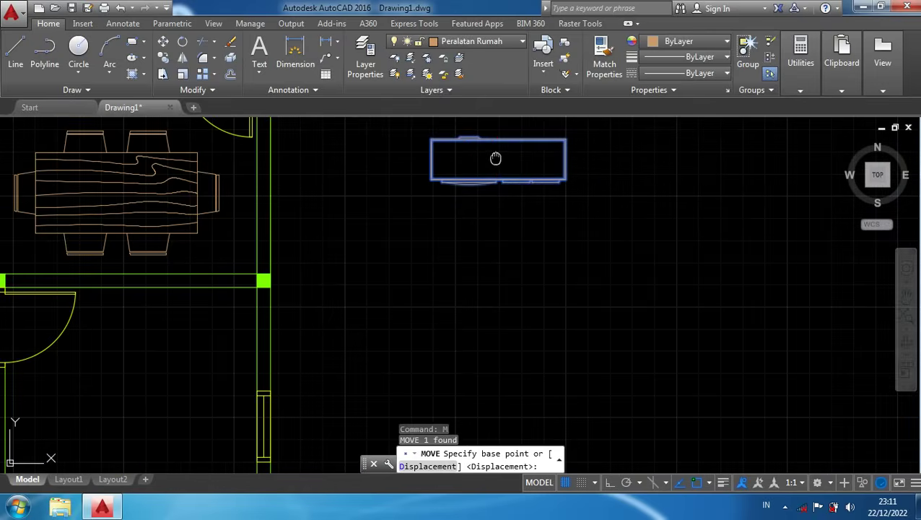
middle_drag(496, 154, 495, 237)
scroll(491, 216, up, 6)
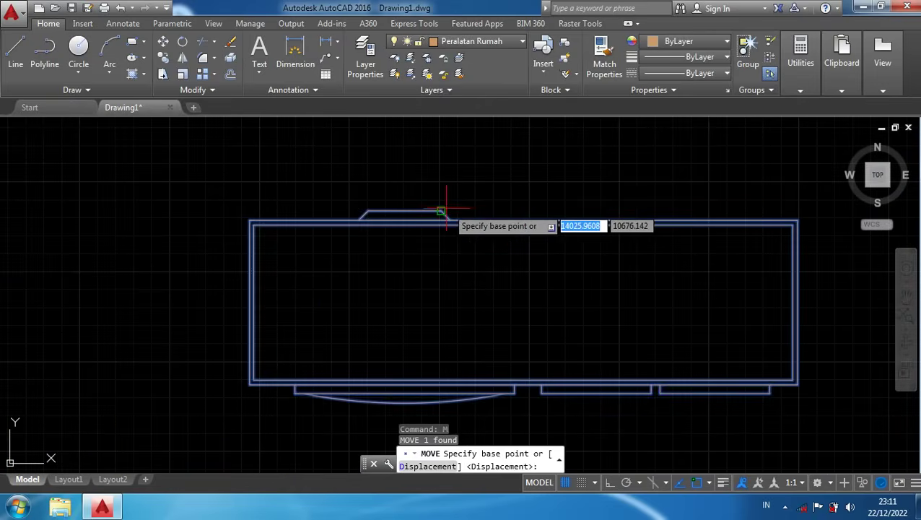
click(441, 211)
scroll(423, 238, down, 8)
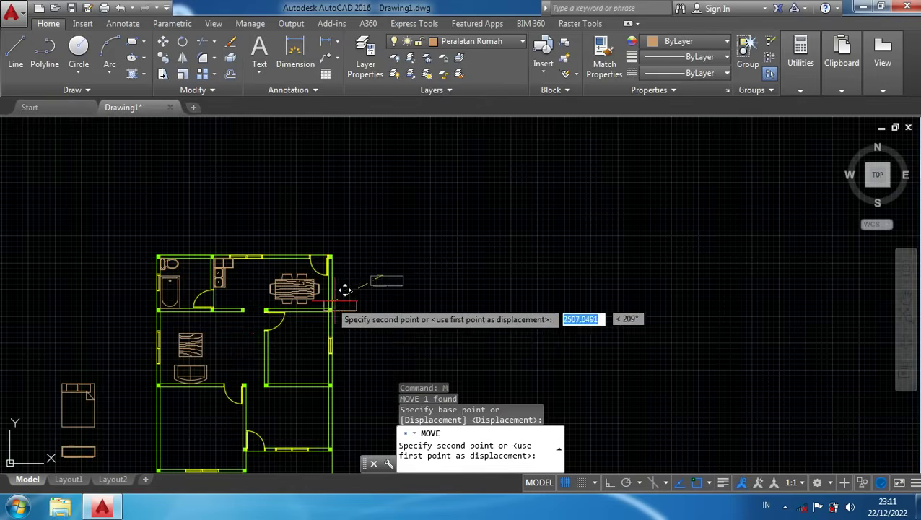
scroll(390, 289, up, 5)
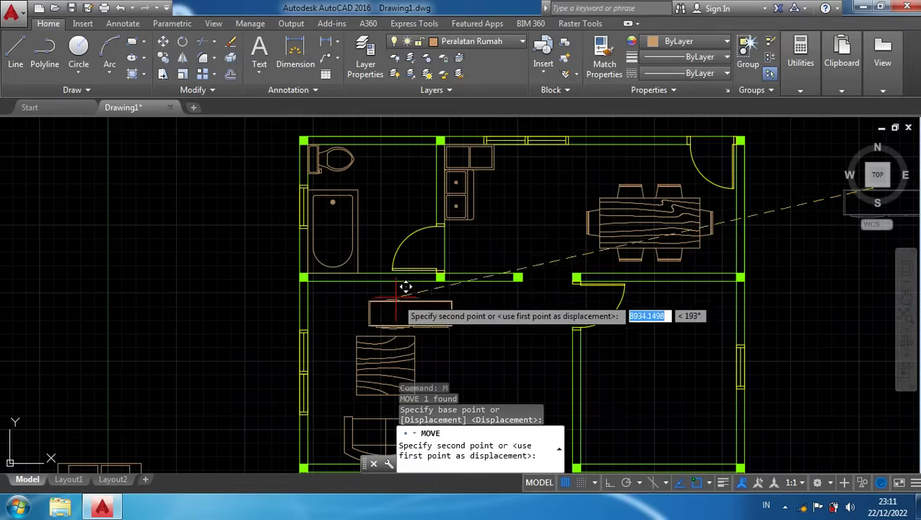
scroll(383, 271, up, 5)
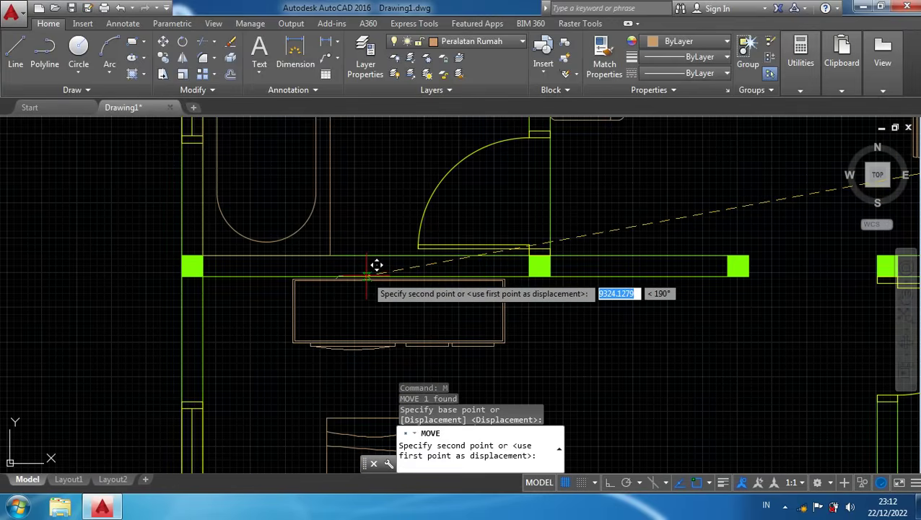
scroll(374, 265, up, 3)
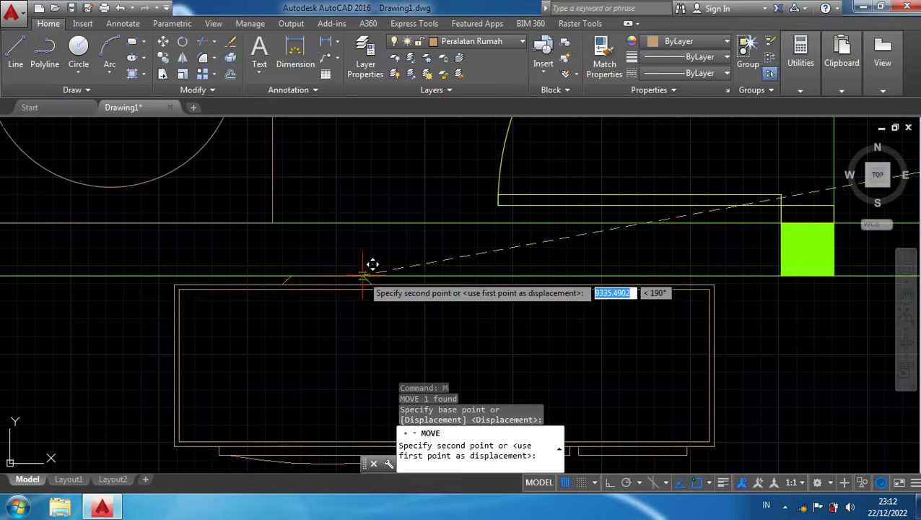
middle_drag(134, 298, 426, 285)
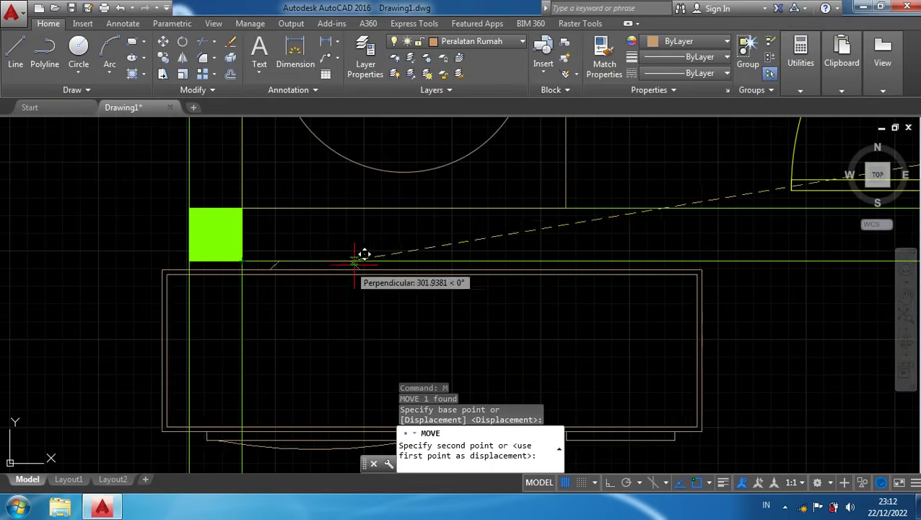
scroll(515, 263, down, 2)
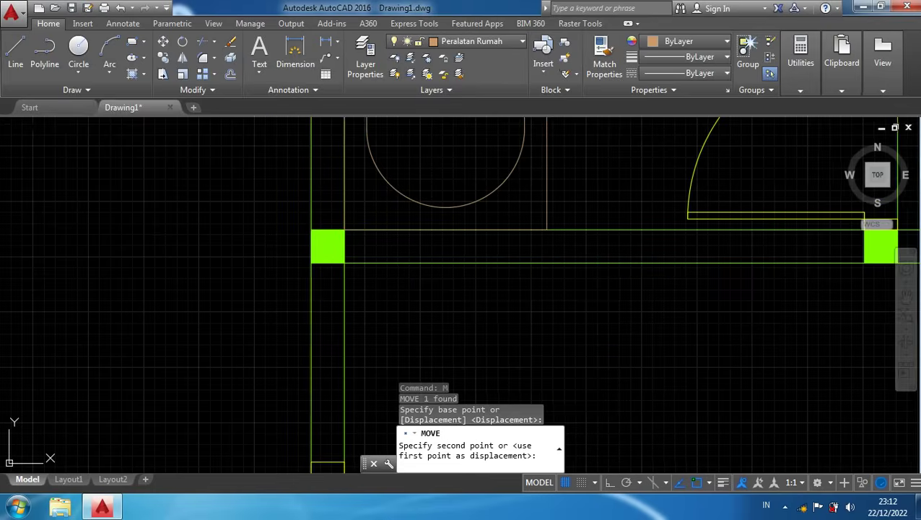
mouse_move(516, 263)
middle_down()
mouse_move(335, 257)
mouse_move(306, 201)
middle_up()
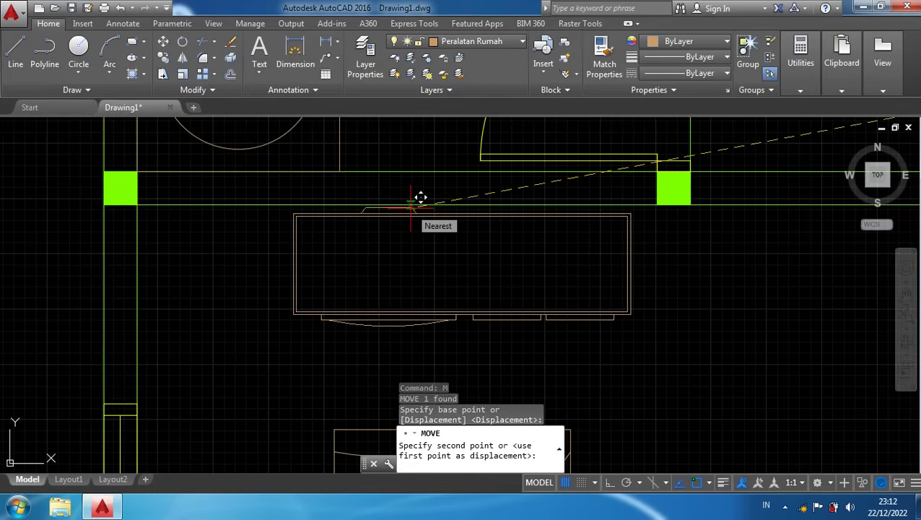
scroll(391, 201, down, 2)
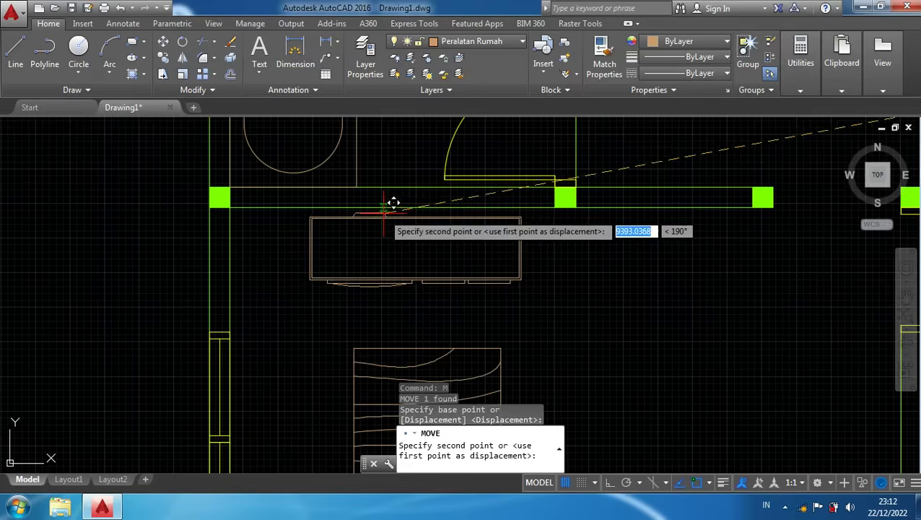
middle_drag(390, 202, 376, 160)
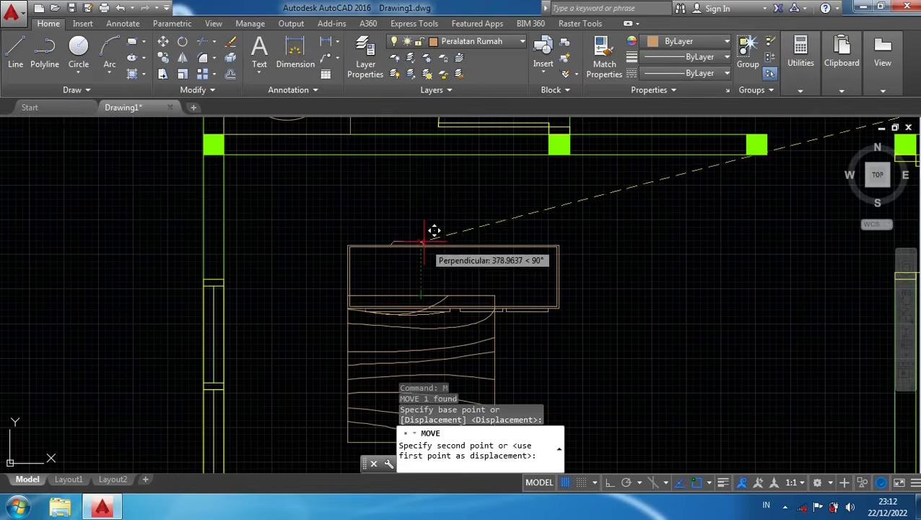
click(408, 142)
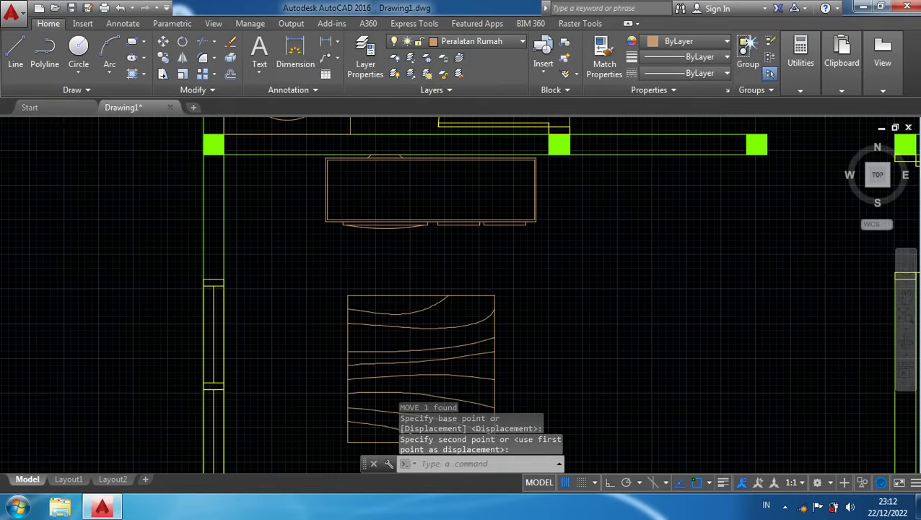
Shift the narrow cabinet slightly left along the upper wall of the middle-left room
scroll(402, 135, up, 2)
scroll(507, 303, down, 5)
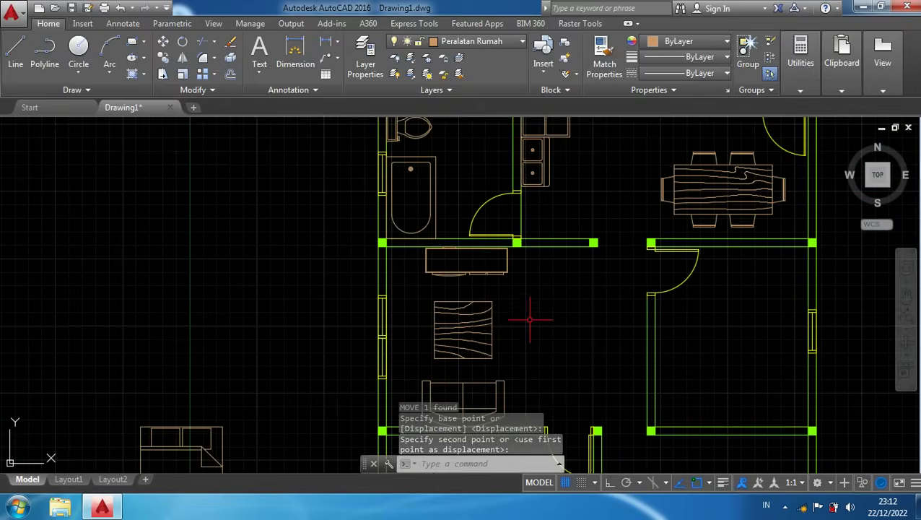
scroll(530, 319, down, 3)
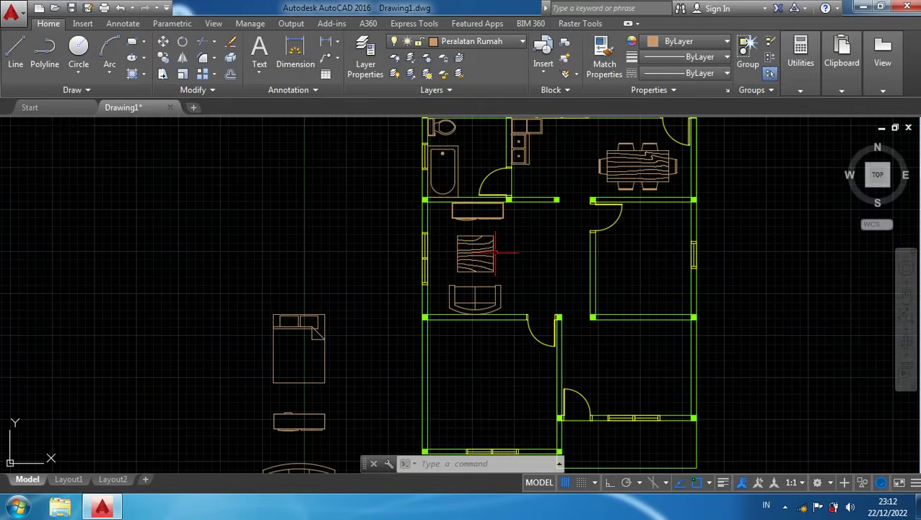
scroll(495, 252, up, 2)
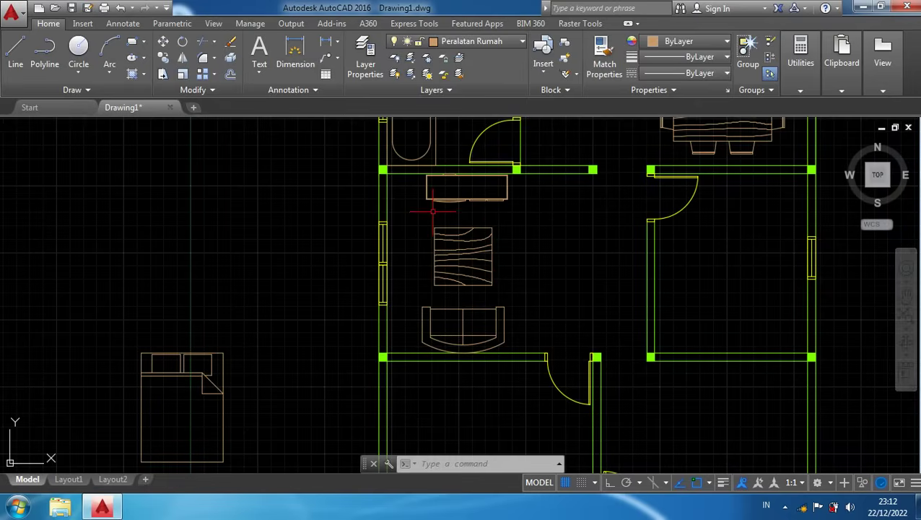
click(385, 222)
click(538, 170)
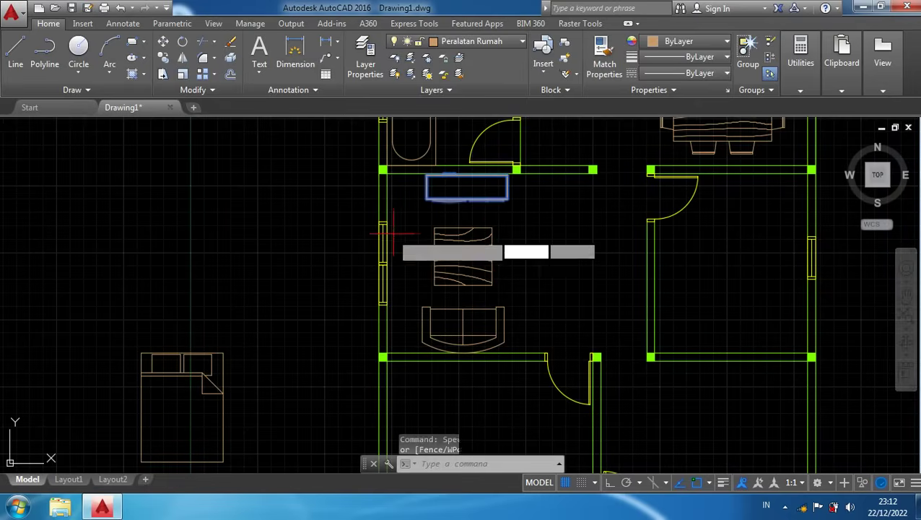
text(M)
key(Return)
scroll(410, 226, up, 4)
click(445, 153)
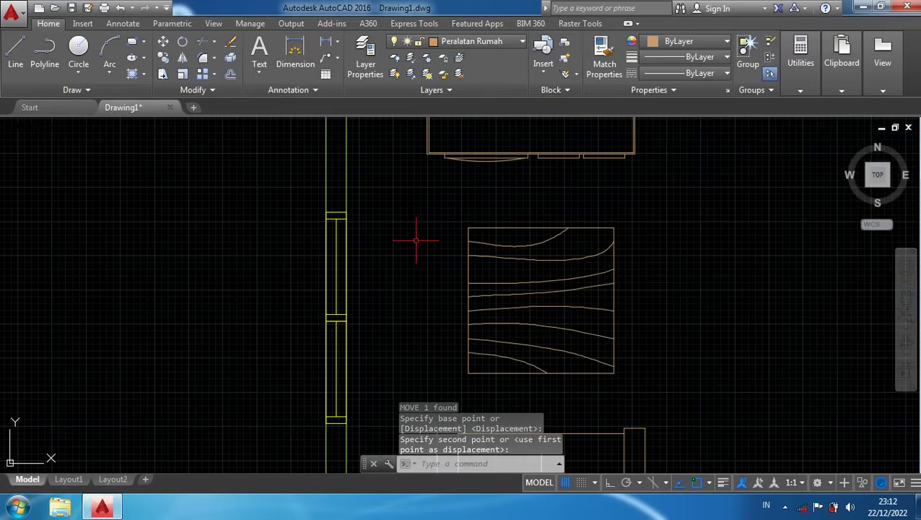
scroll(419, 244, down, 4)
scroll(464, 198, up, 4)
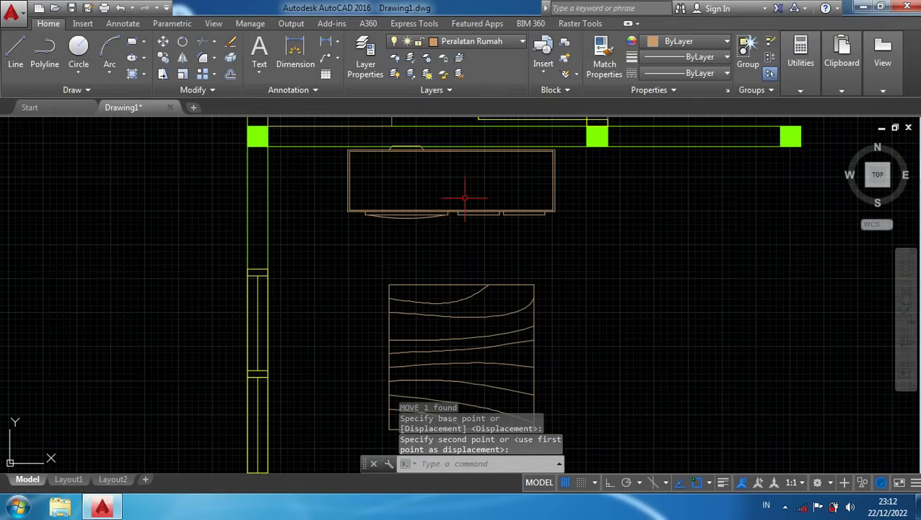
scroll(464, 196, down, 4)
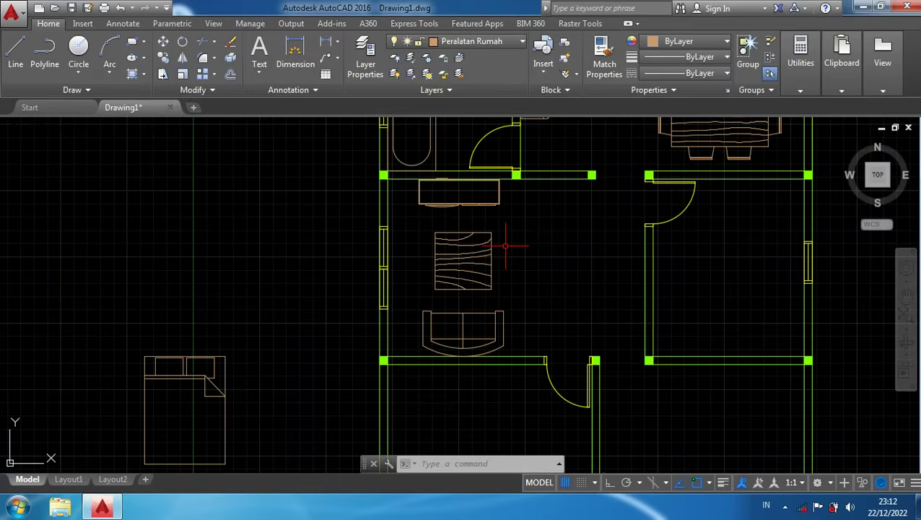
Copy the three-seat sofa by its back midpoint twice into the lower-right room, one against the upper wall and one below it near the window
scroll(505, 245, down, 4)
middle_drag(524, 250, 460, 182)
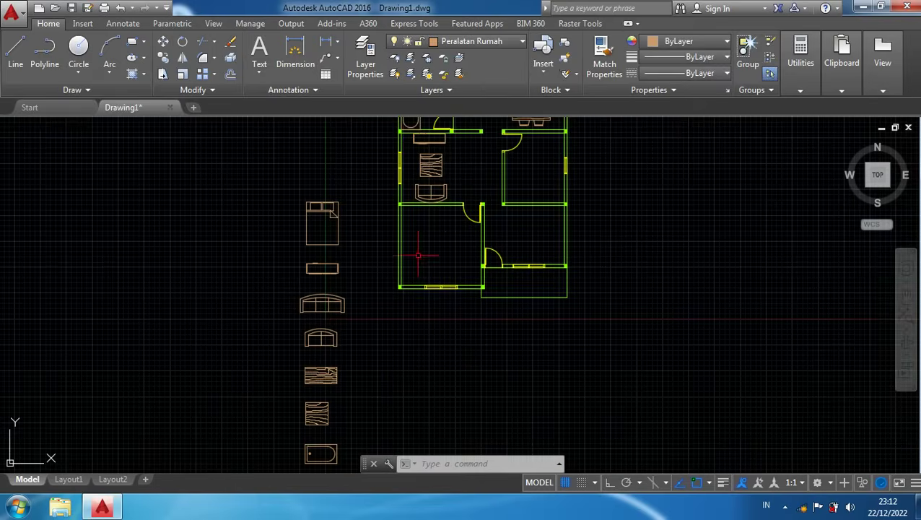
click(356, 318)
click(342, 294)
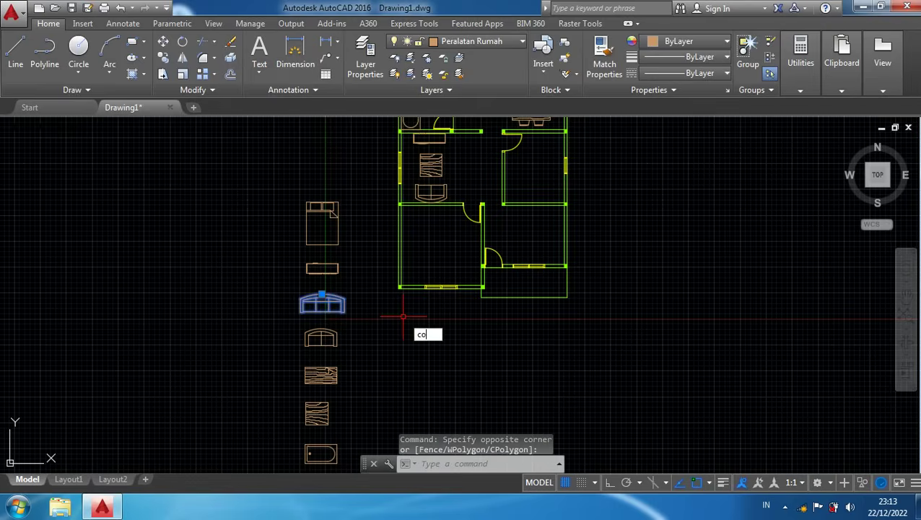
key(Return)
scroll(317, 290, up, 4)
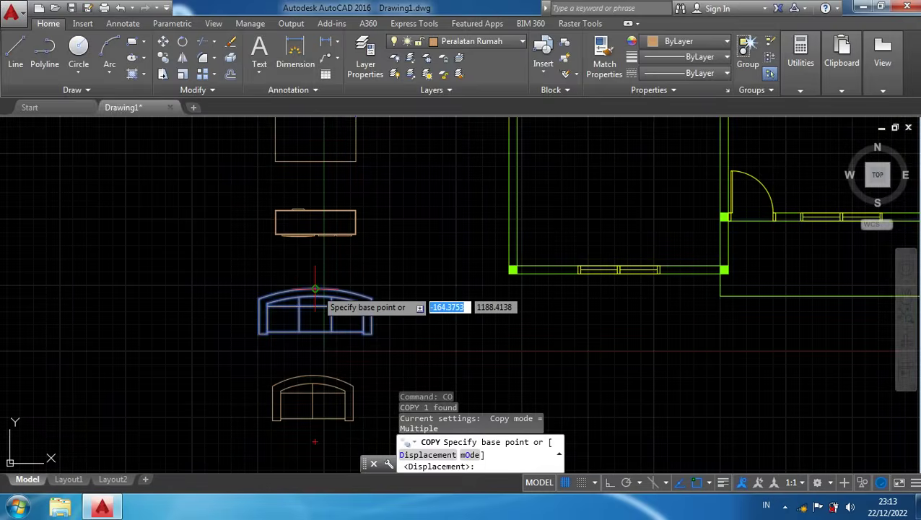
click(315, 289)
scroll(415, 325, down, 4)
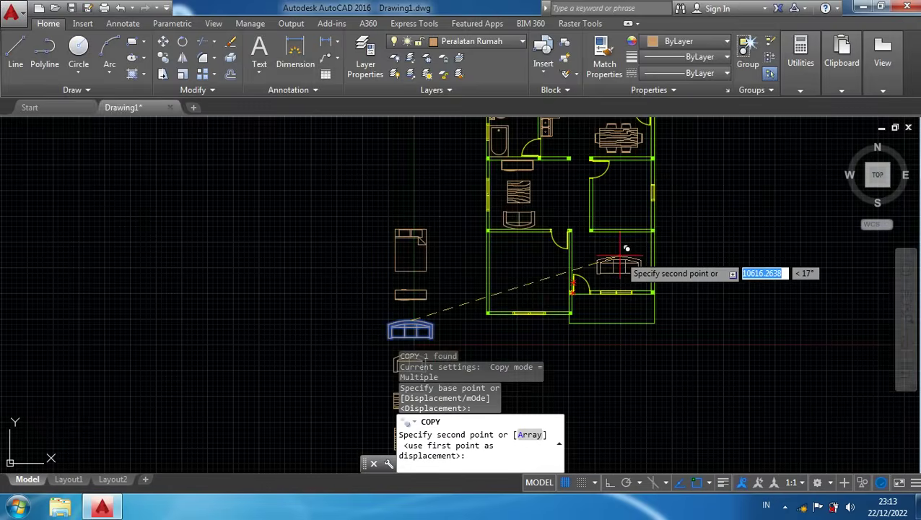
scroll(623, 253, up, 3)
click(628, 193)
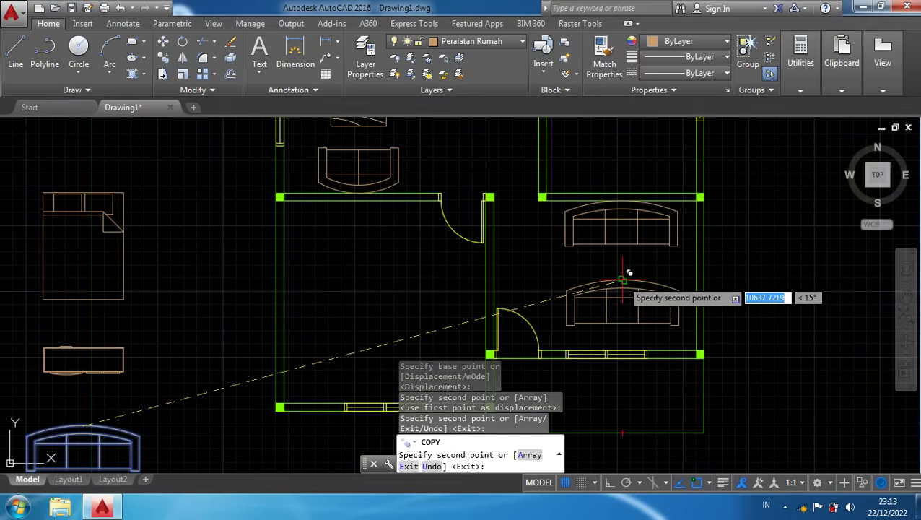
key(Escape)
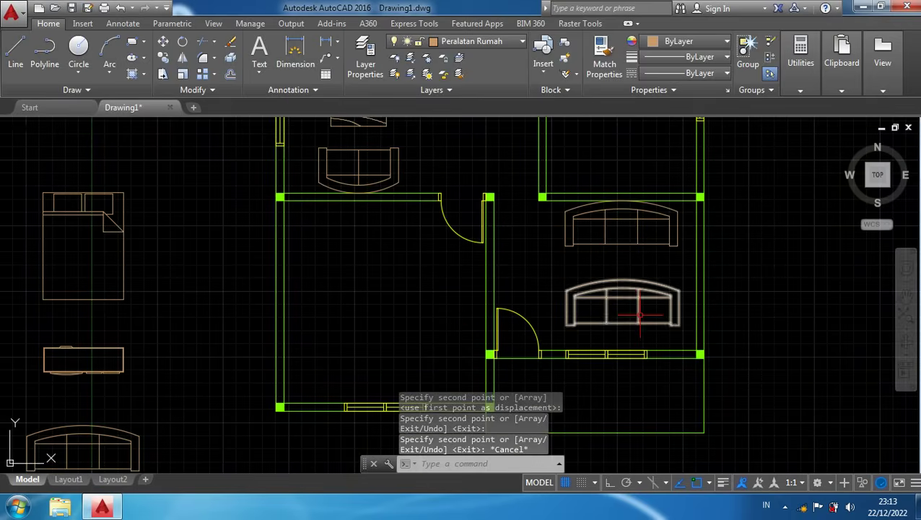
Rotate the lower three-seat sofa in the lower-right room by 180 degrees about its front edge midpoint
click(639, 316)
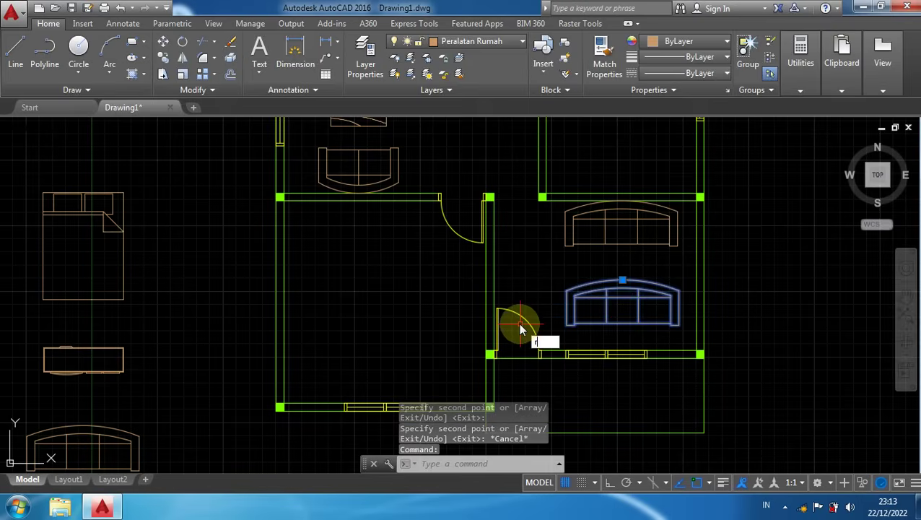
text(ro)
key(Return)
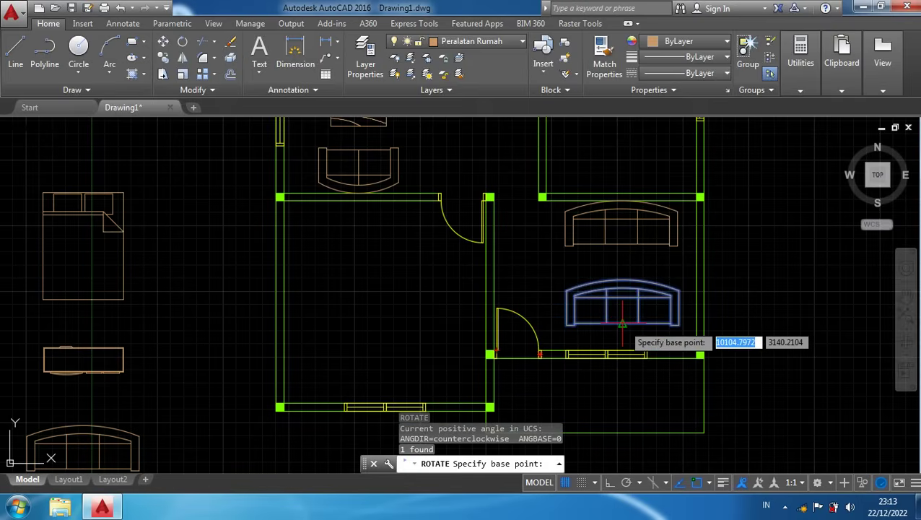
click(622, 323)
key(F8)
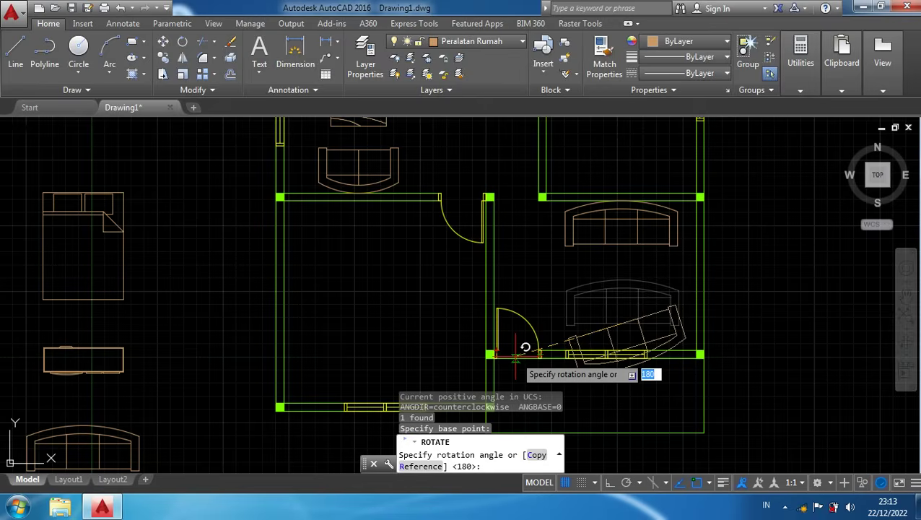
click(439, 340)
key(F8)
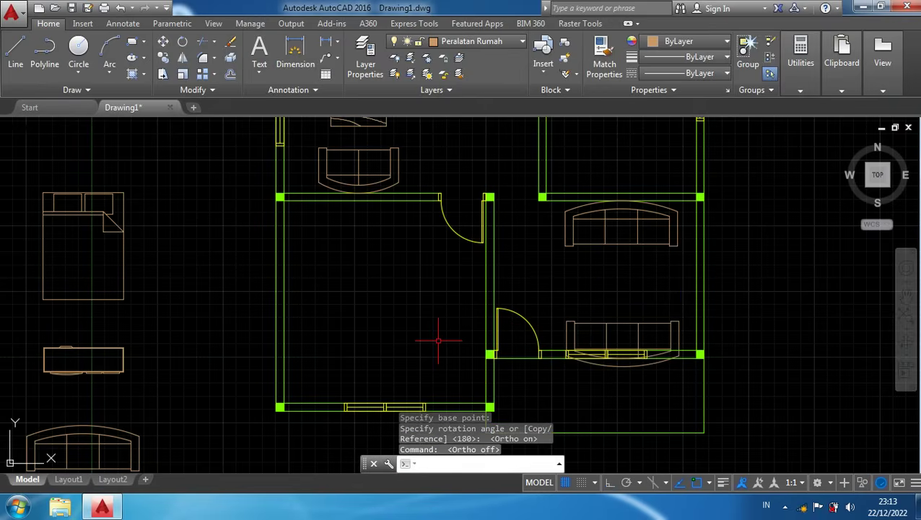
Move the rotated sofa by its curved back midpoint onto the inner face of the lower-right room's window wall
click(601, 322)
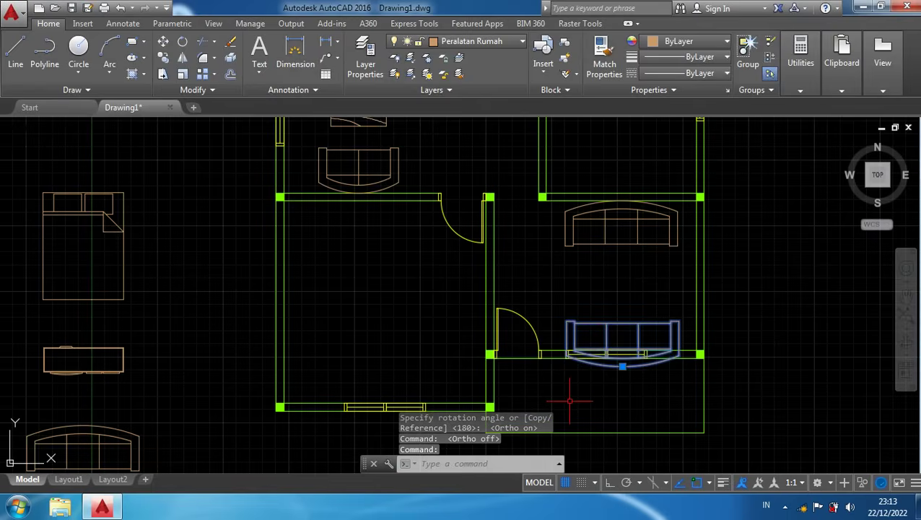
text(M)
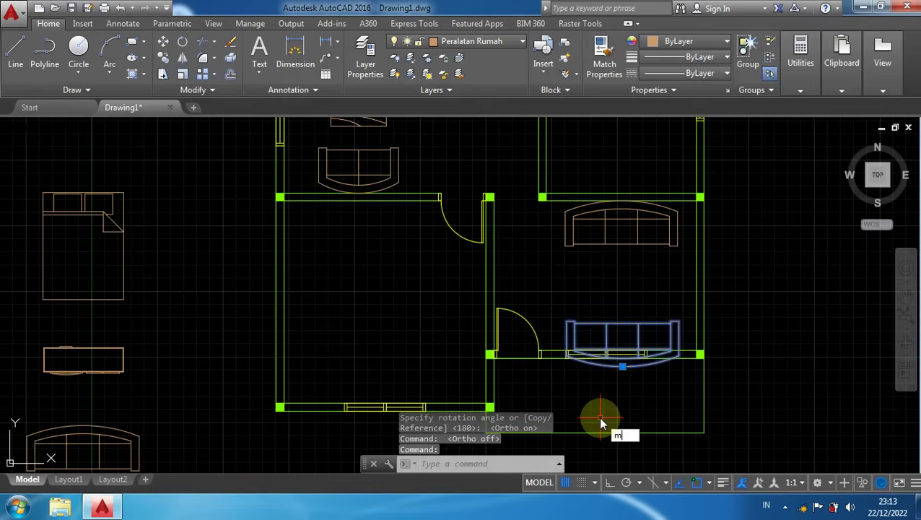
key(Return)
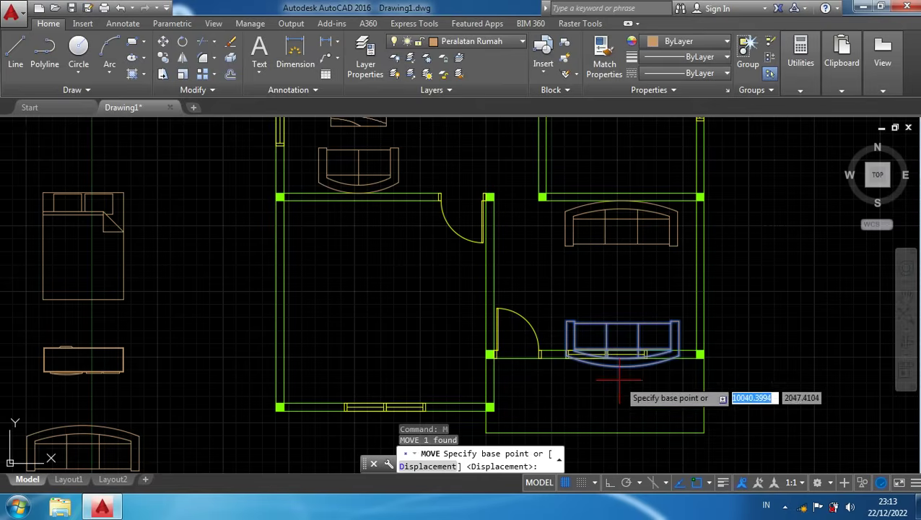
click(621, 366)
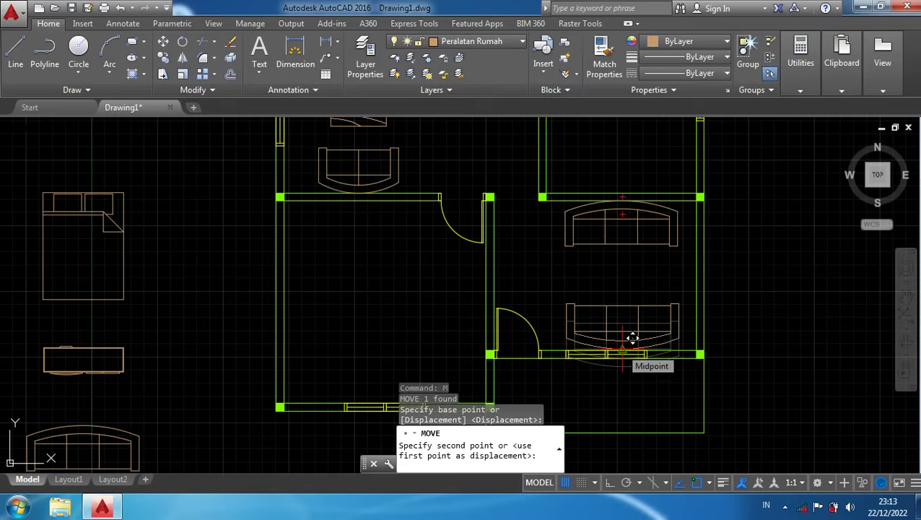
click(622, 349)
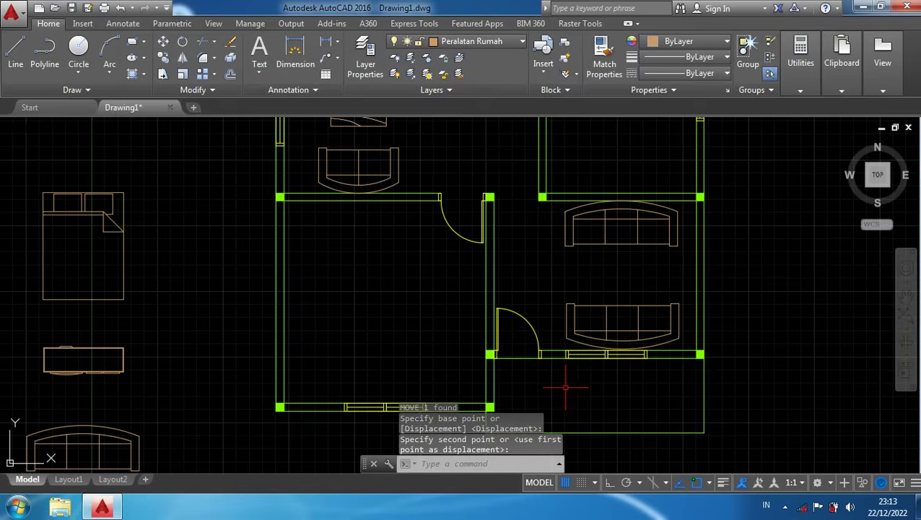
Copy the rectangular wooden table by a point near its centre into the lower-right room, between the two three-seat sofas
scroll(376, 312, down, 2)
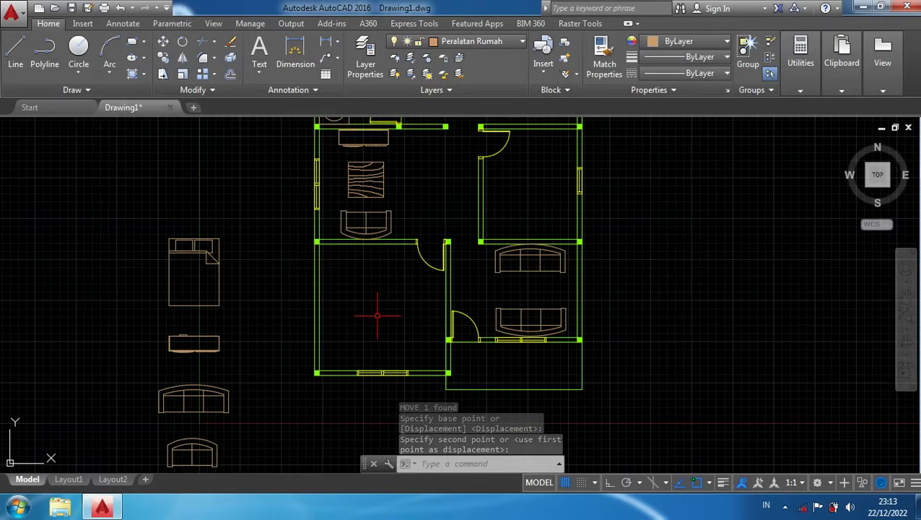
middle_drag(343, 325, 496, 278)
middle_drag(433, 393, 453, 311)
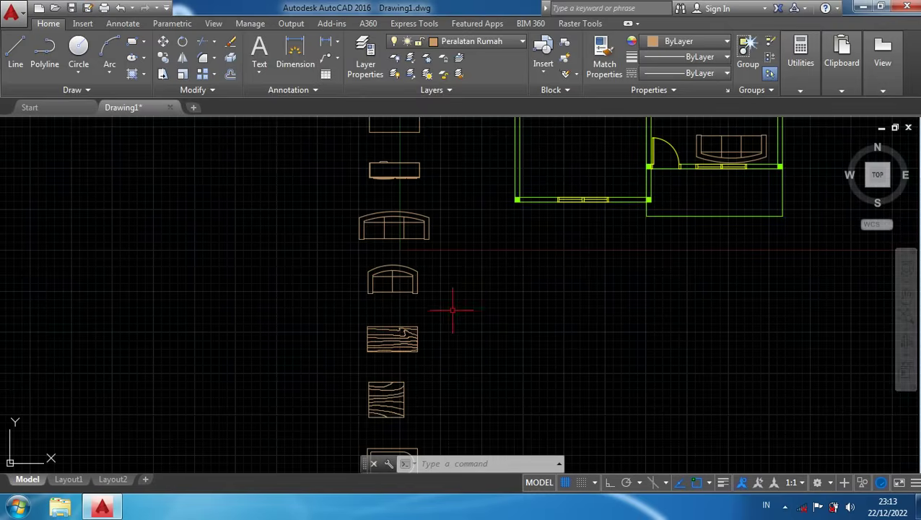
click(427, 367)
click(347, 318)
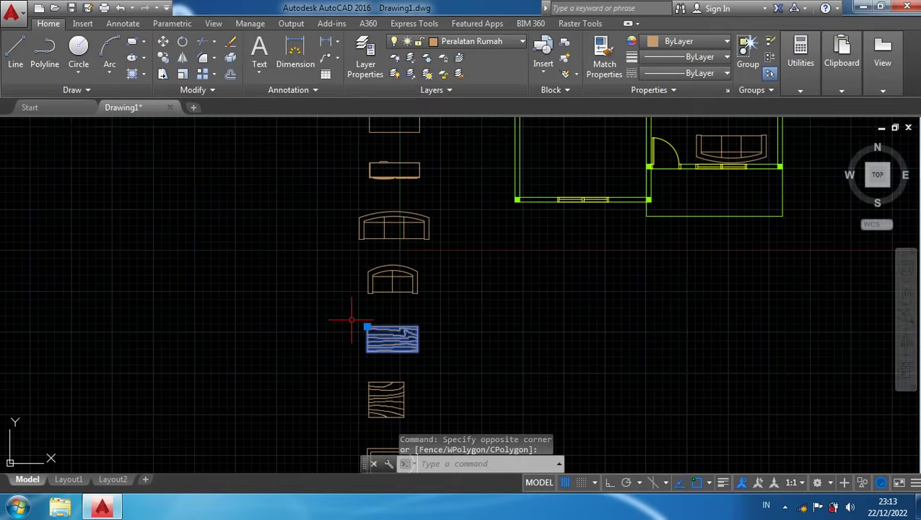
text(co)
key(Return)
scroll(375, 345, up, 4)
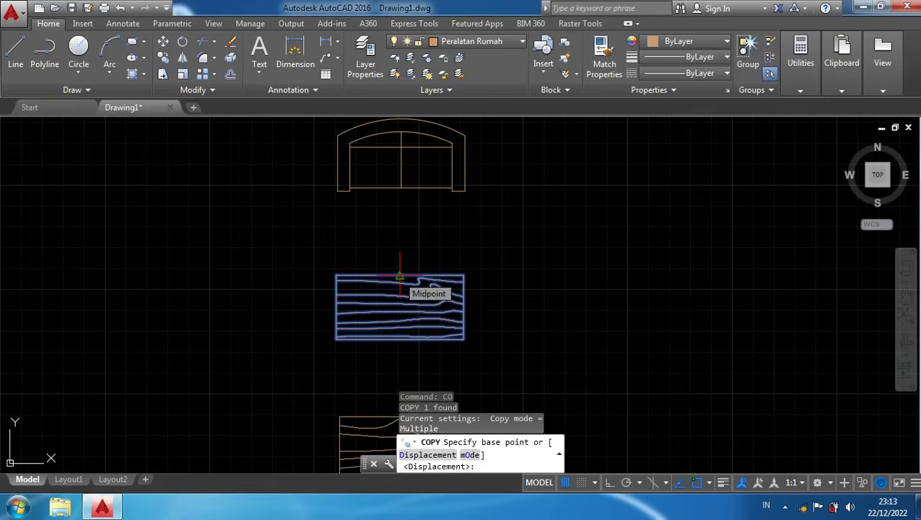
click(397, 304)
scroll(436, 318, down, 3)
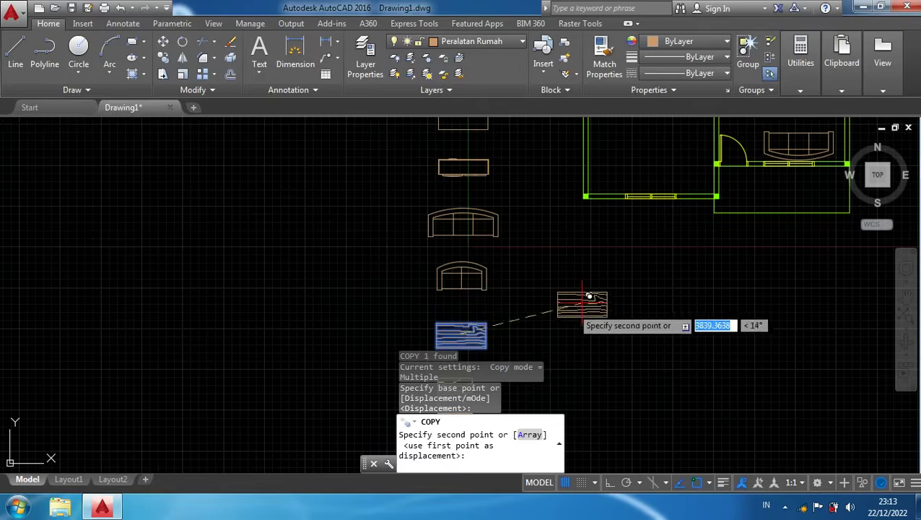
scroll(650, 243, up, 2)
scroll(592, 230, up, 2)
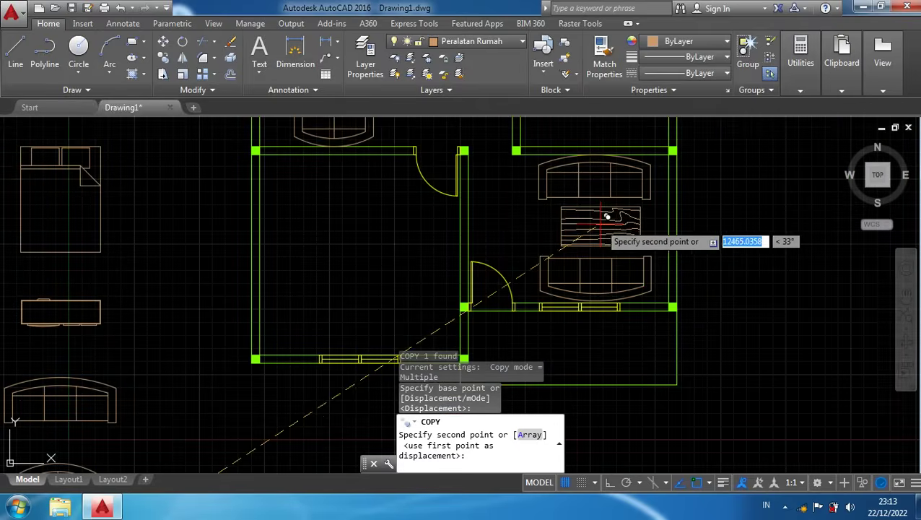
scroll(602, 213, up, 2)
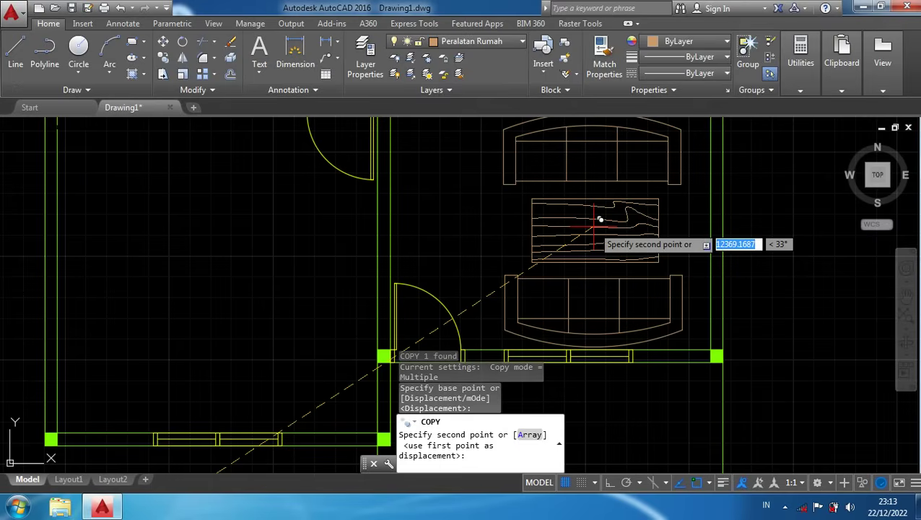
click(593, 228)
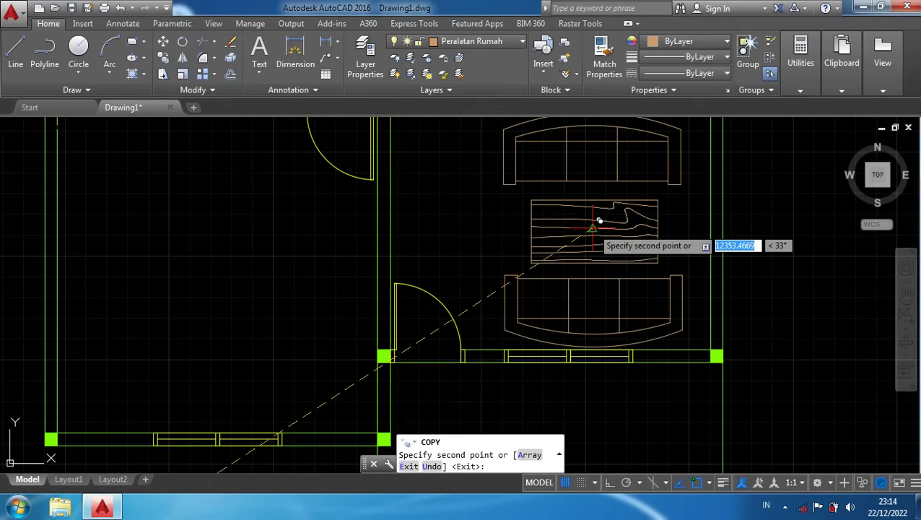
key(Escape)
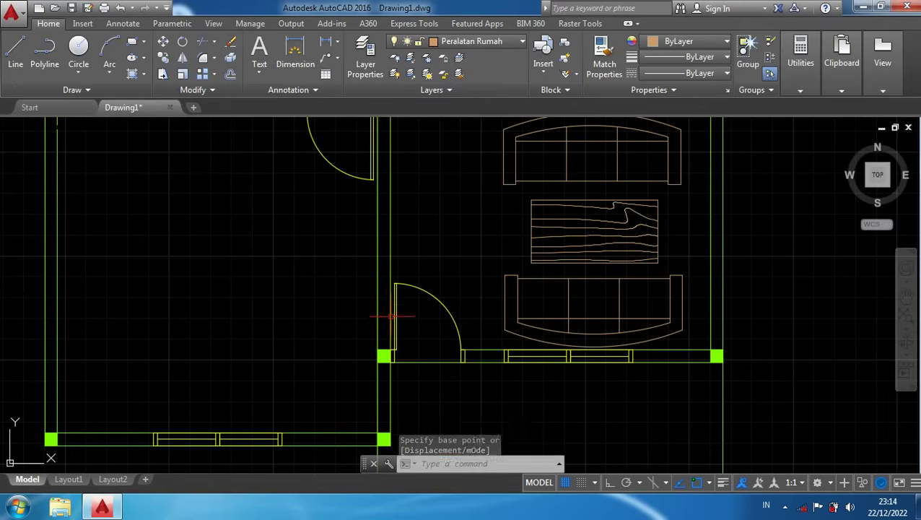
Copy the double bed by its upper-left corner to the inner upper-left corner of the lower-left bedroom
scroll(374, 315, down, 4)
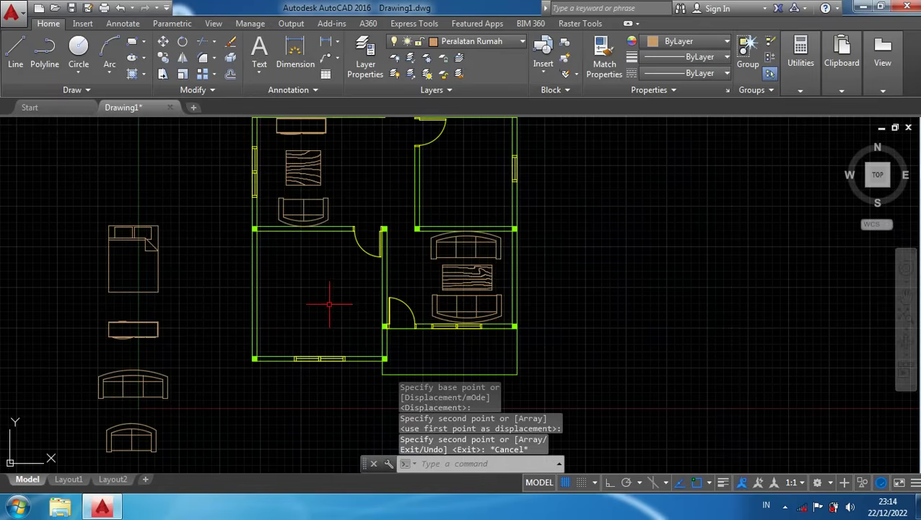
scroll(329, 303, down, 2)
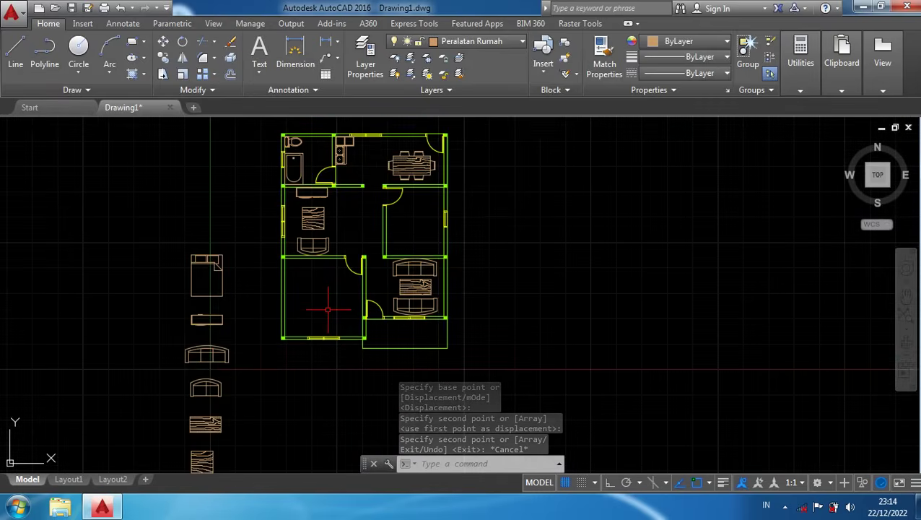
mouse_move(285, 393)
middle_down()
mouse_move(305, 358)
mouse_move(319, 300)
mouse_move(322, 378)
mouse_move(318, 370)
mouse_move(319, 355)
mouse_move(339, 430)
middle_up()
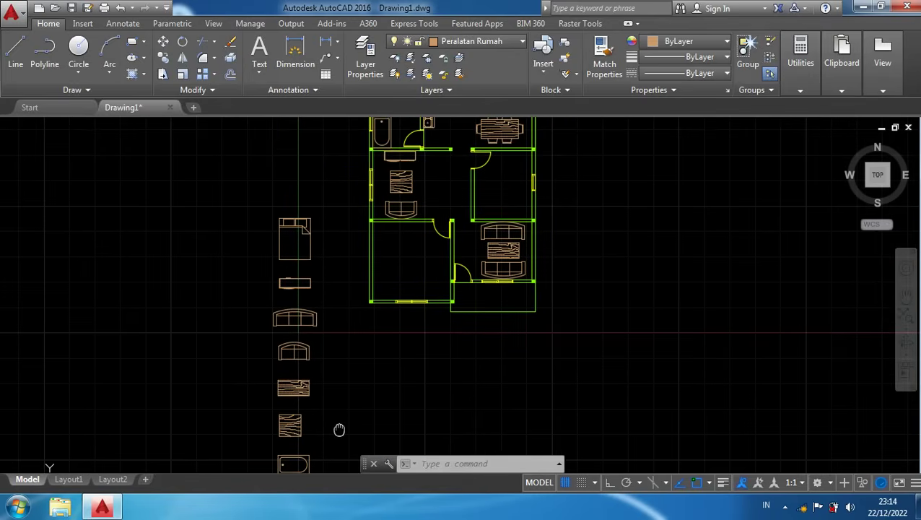
click(329, 233)
click(257, 206)
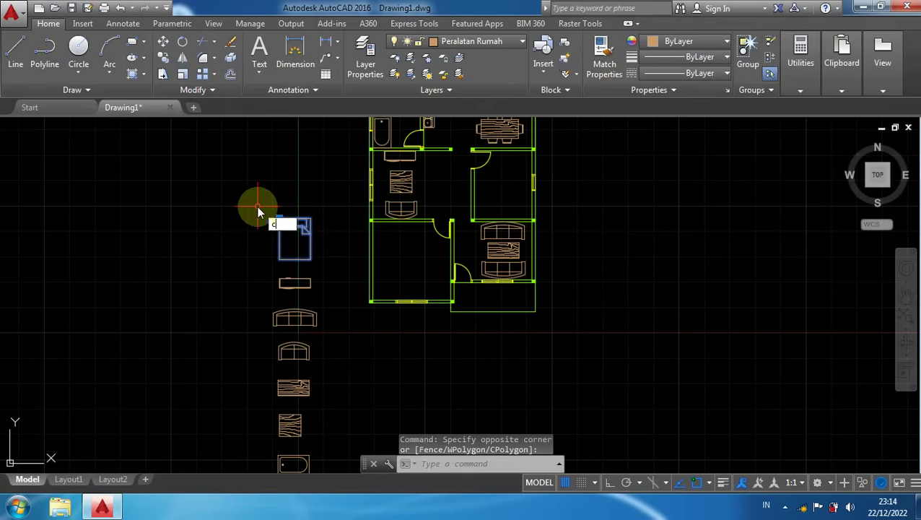
key(Return)
scroll(273, 217, up, 2)
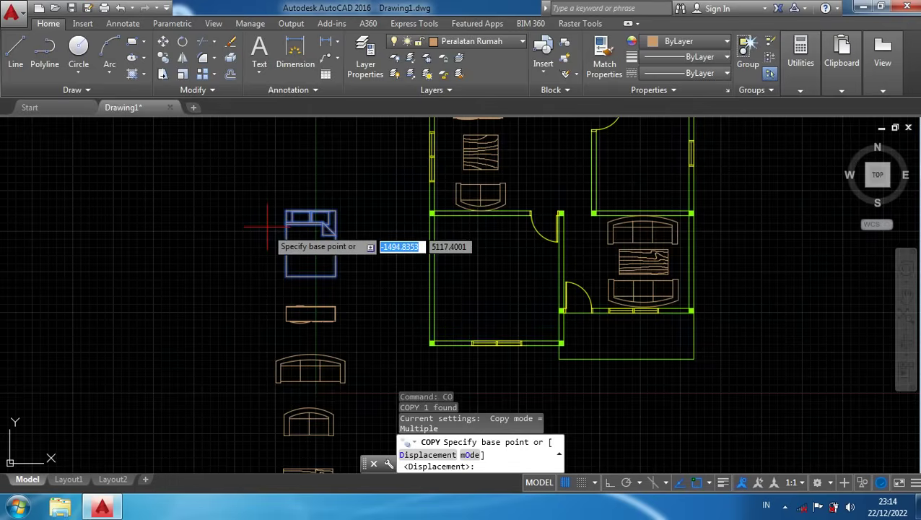
scroll(280, 212, up, 3)
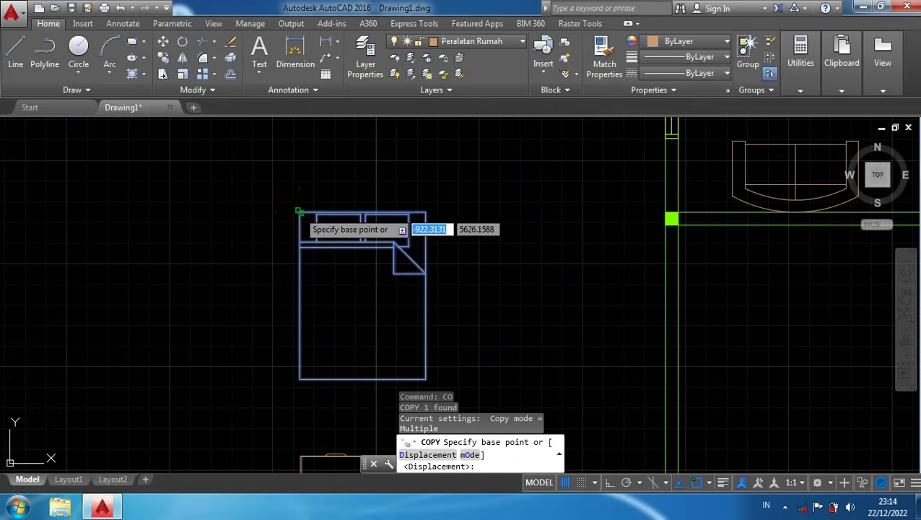
click(298, 211)
scroll(675, 245, up, 3)
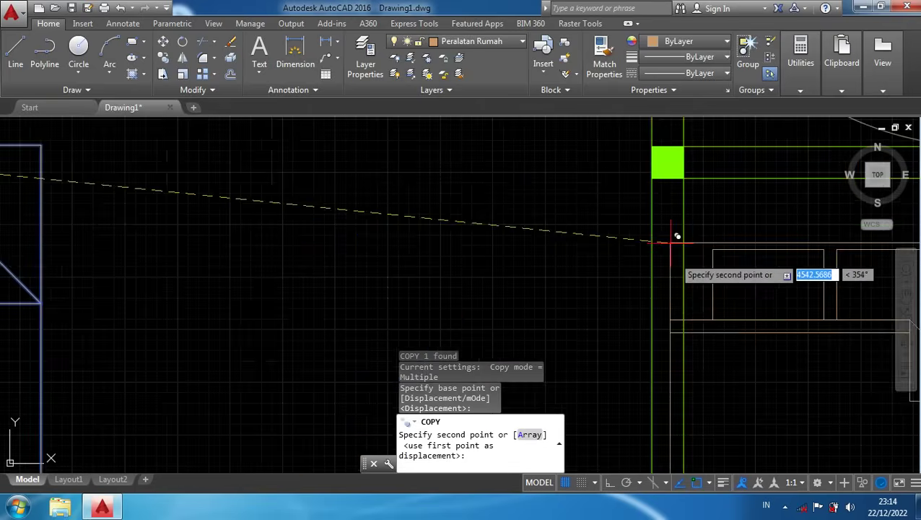
click(683, 177)
Place a second copy of the double bed inside the middle-right bedroom, just below and right of its door
scroll(375, 285, down, 5)
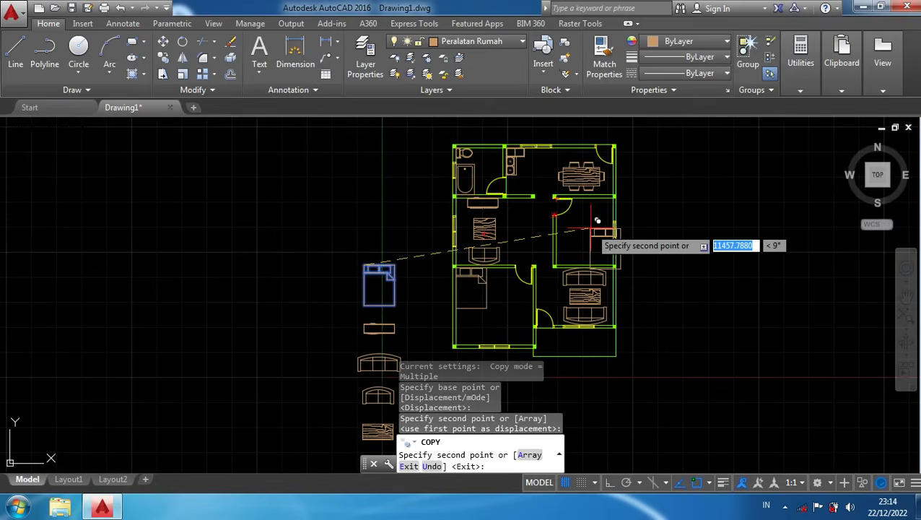
scroll(589, 225, up, 2)
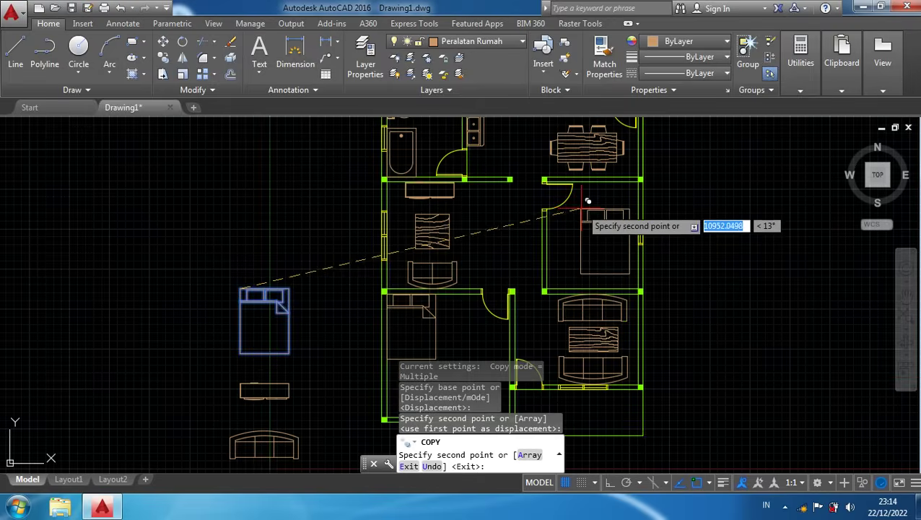
click(571, 208)
key(Escape)
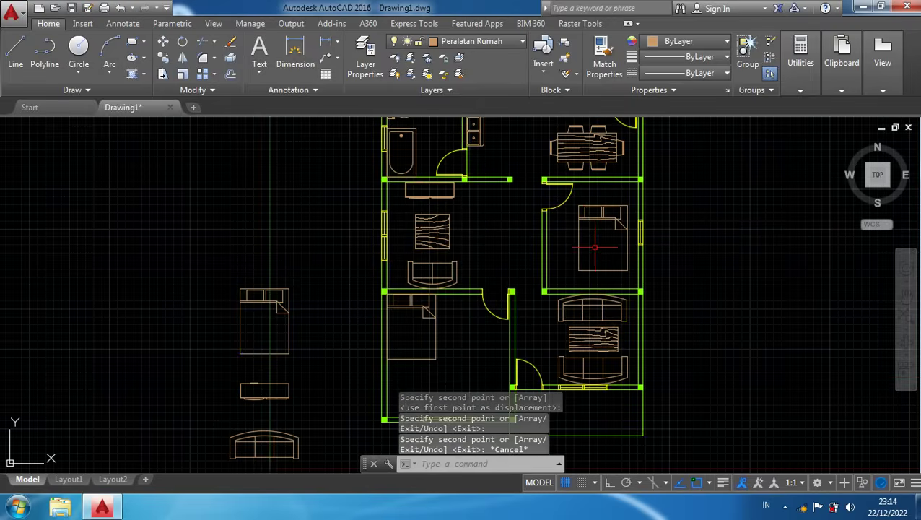
Rotate the bed in the middle-right bedroom by 180 degrees about its lower-left corner
scroll(592, 254, up, 2)
click(584, 298)
click(543, 261)
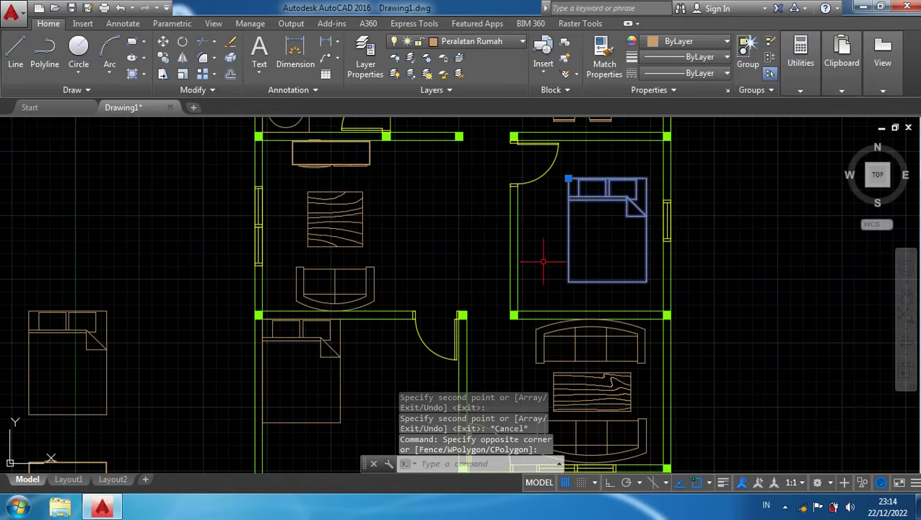
key(Return)
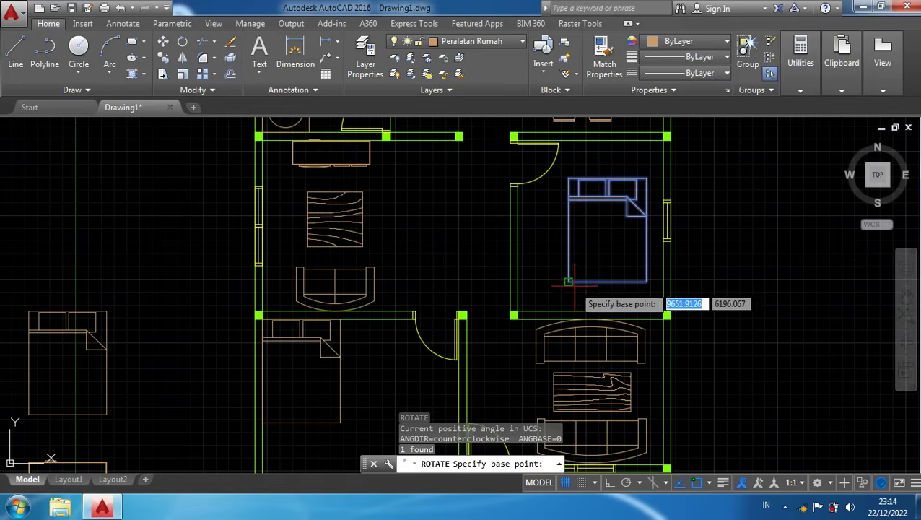
click(569, 283)
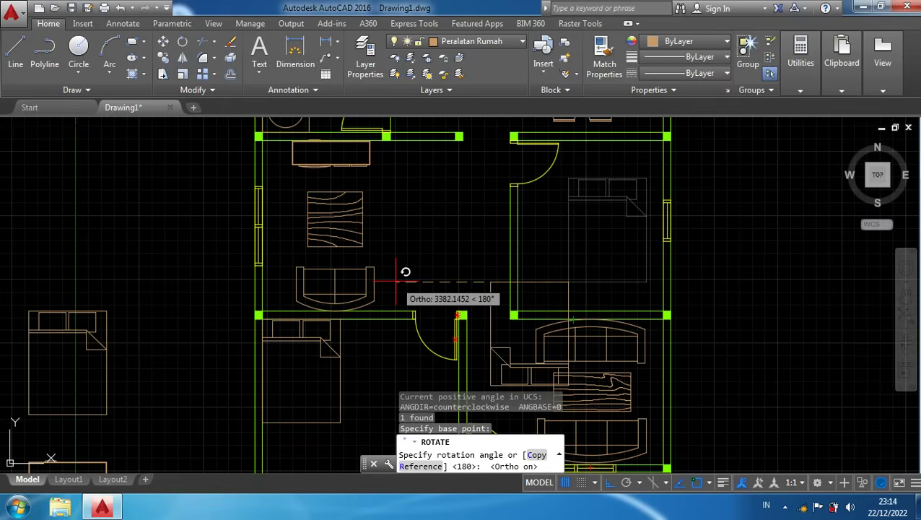
click(392, 278)
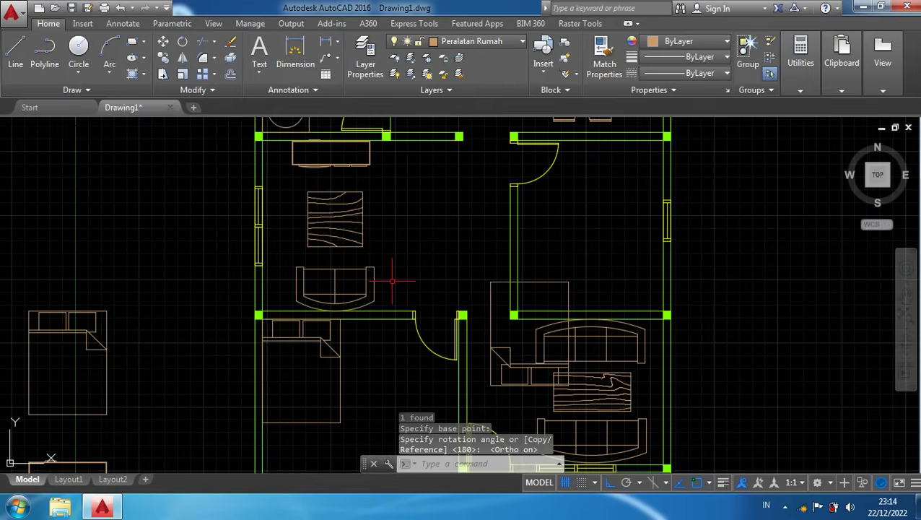
click(419, 312)
key(F8)
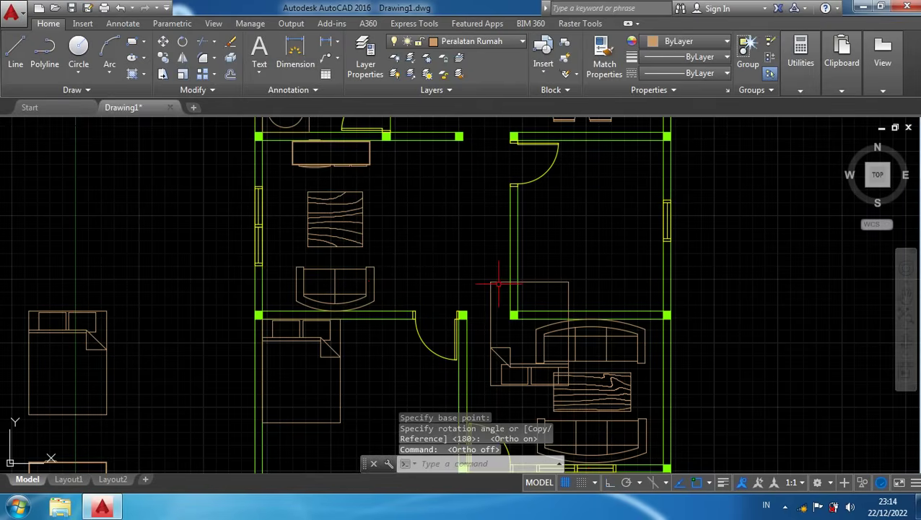
Move the rotated double bed by its lower-left corner to the inner lower-left corner of the middle-right bedroom
click(494, 283)
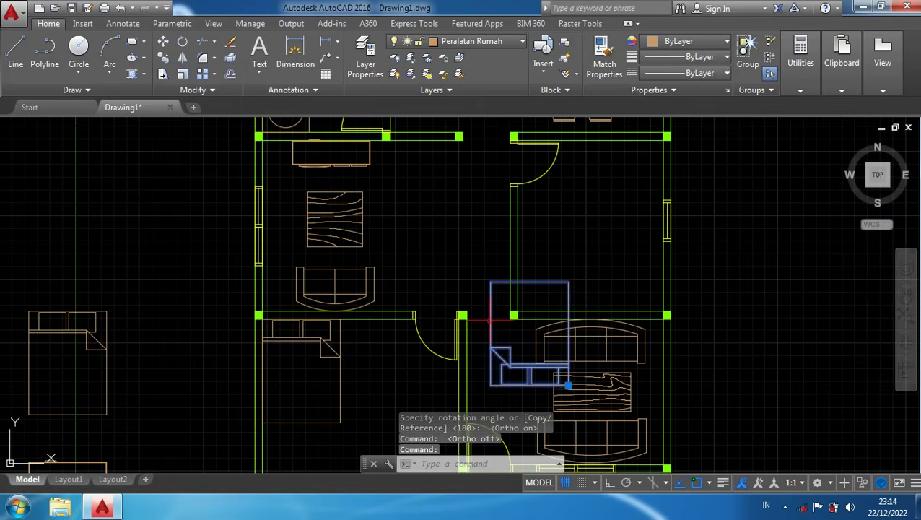
key(Return)
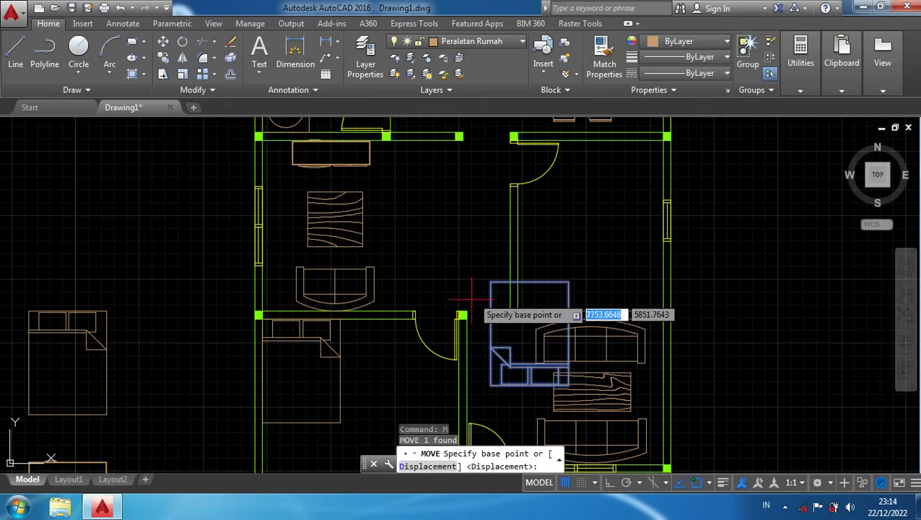
click(491, 385)
scroll(530, 308, up, 4)
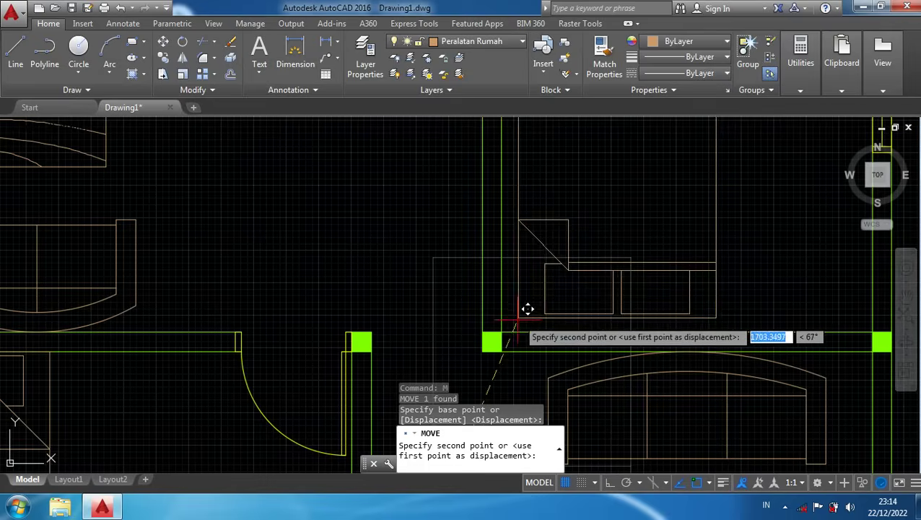
click(510, 320)
scroll(459, 317, down, 6)
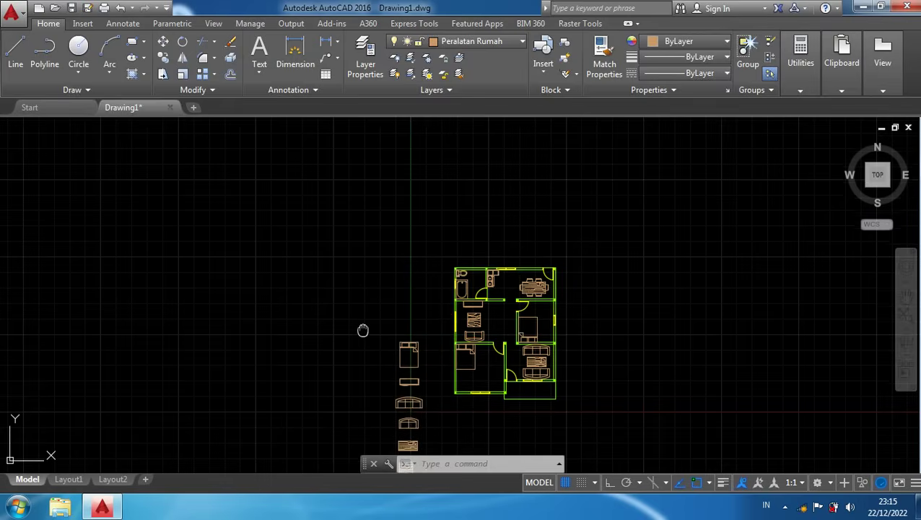
Delete the spare tables, bathtub, toilet, kitchen fixtures and dining set from the lower part of the source blocks outside the plan
middle_drag(361, 327, 378, 263)
scroll(376, 292, down, 2)
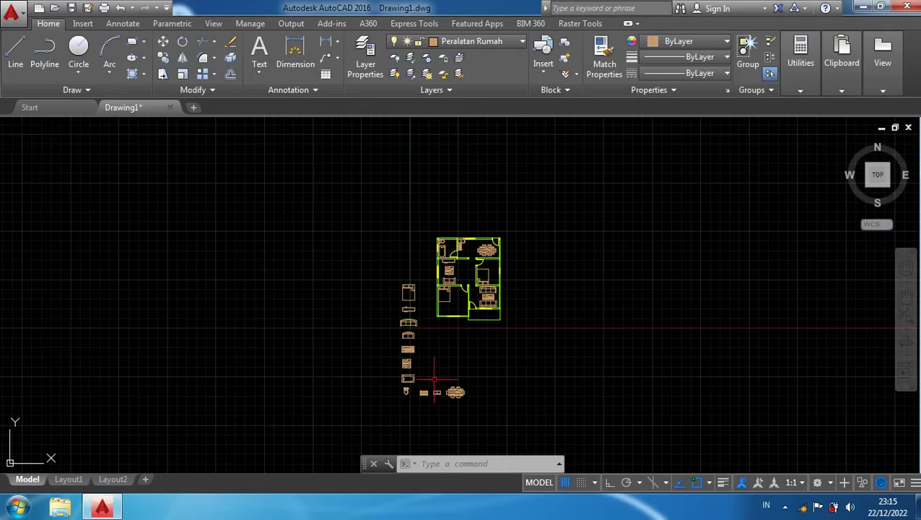
click(484, 406)
click(392, 334)
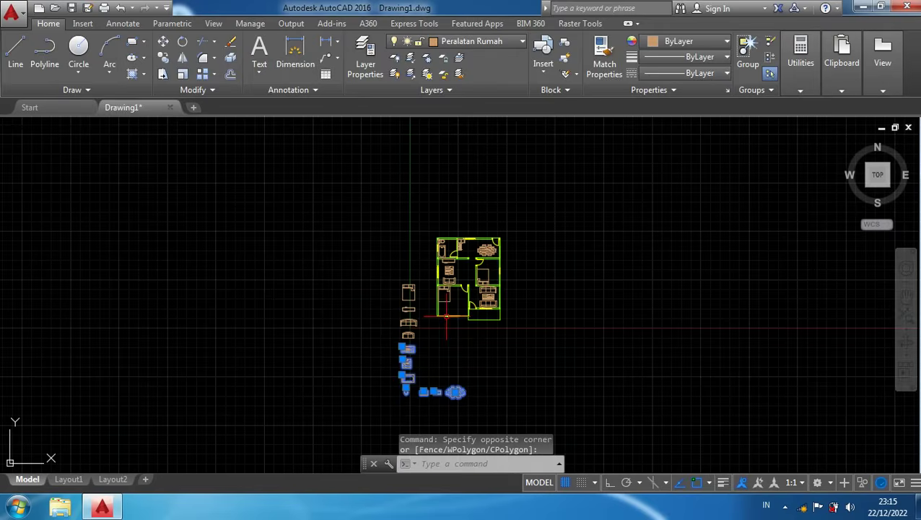
key(Delete)
Delete the remaining spare double bed, cabinet, three-seat sofa and two-seat sofa outside the floor plan
scroll(394, 303, up, 3)
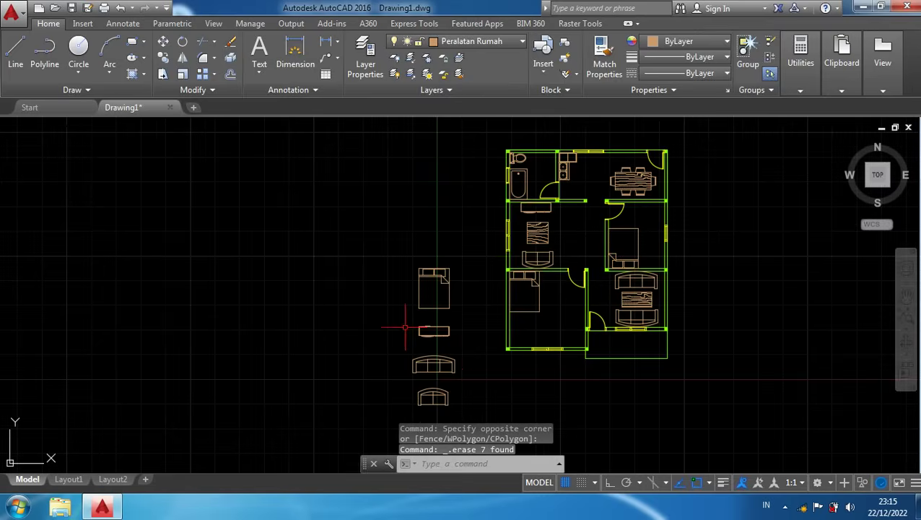
middle_drag(471, 404, 469, 353)
click(483, 388)
click(393, 181)
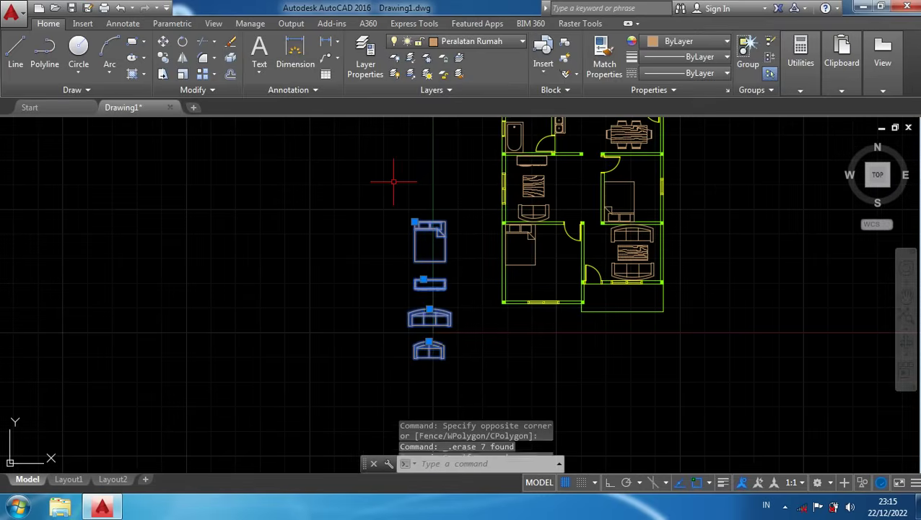
key(Delete)
Create a multiline text box in the empty area right of the floor plan and enter the text KM
scroll(450, 215, down, 1)
scroll(614, 194, up, 1)
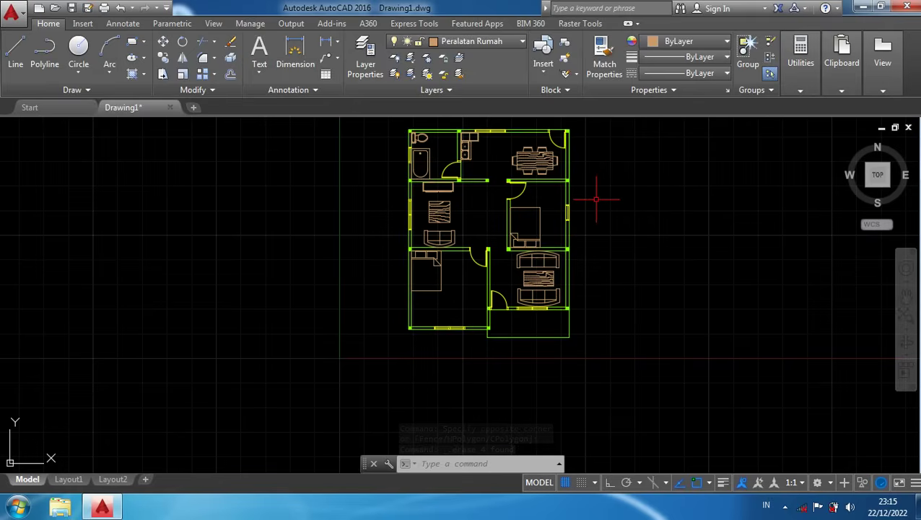
middle_drag(658, 211, 599, 247)
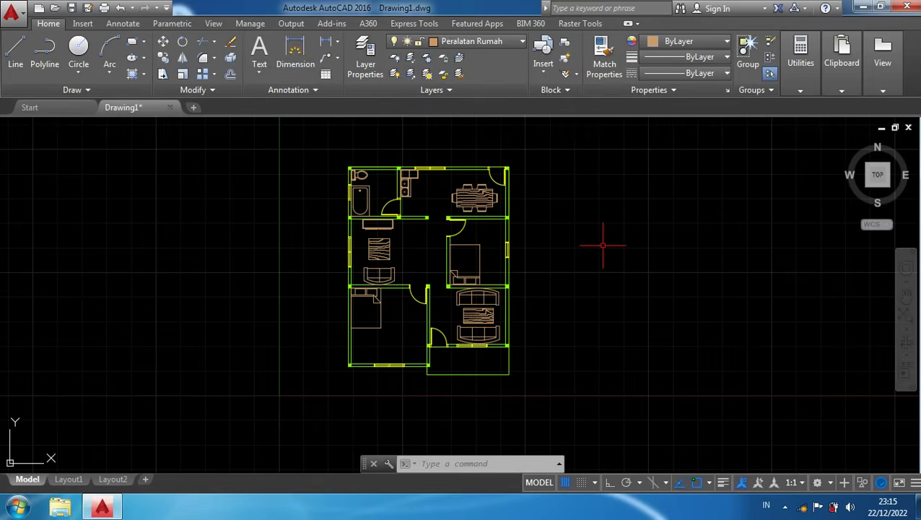
key(Return)
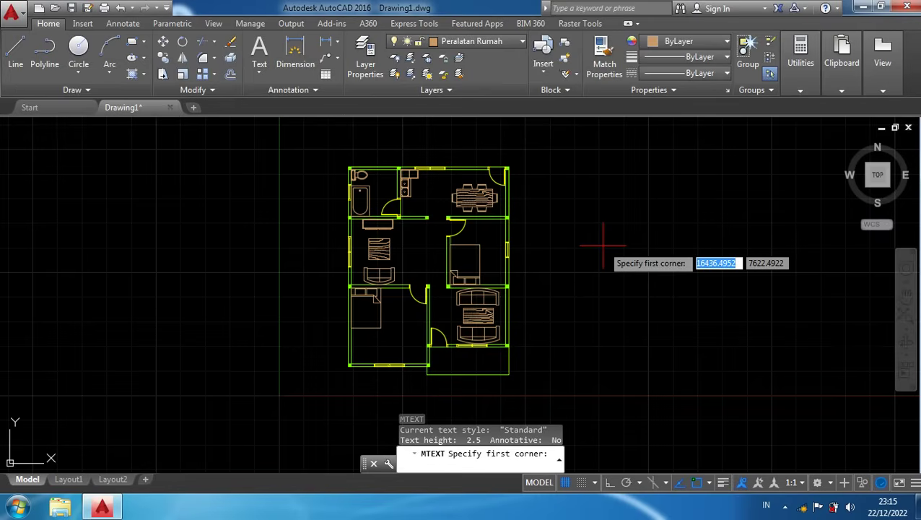
click(584, 207)
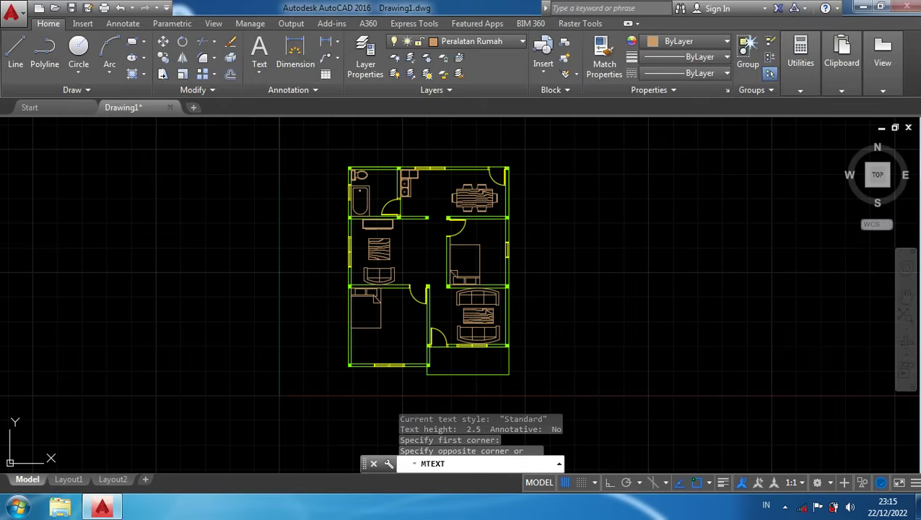
click(709, 238)
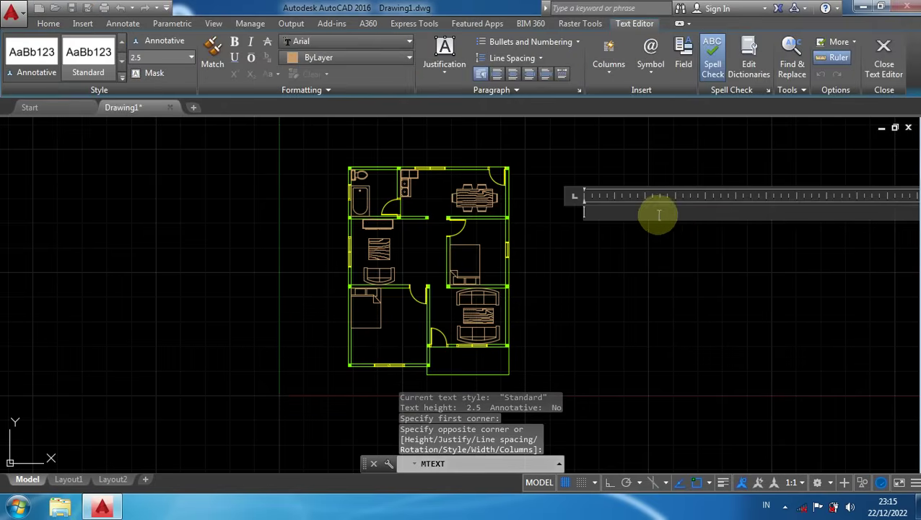
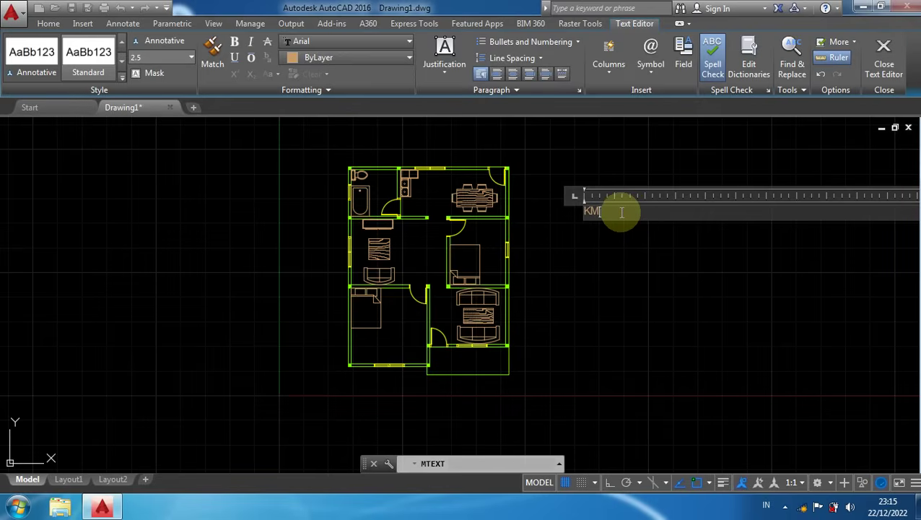
Set the height of the KM text to 250
drag(621, 211, 551, 199)
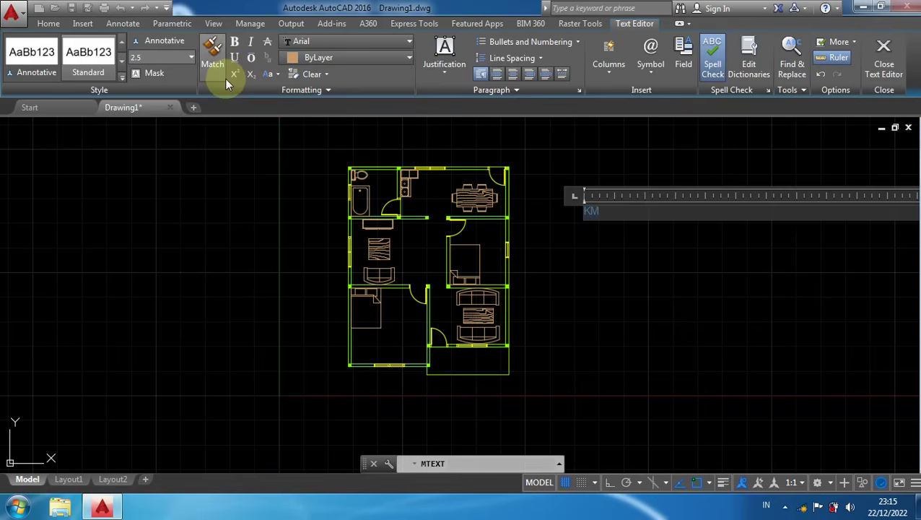
click(145, 57)
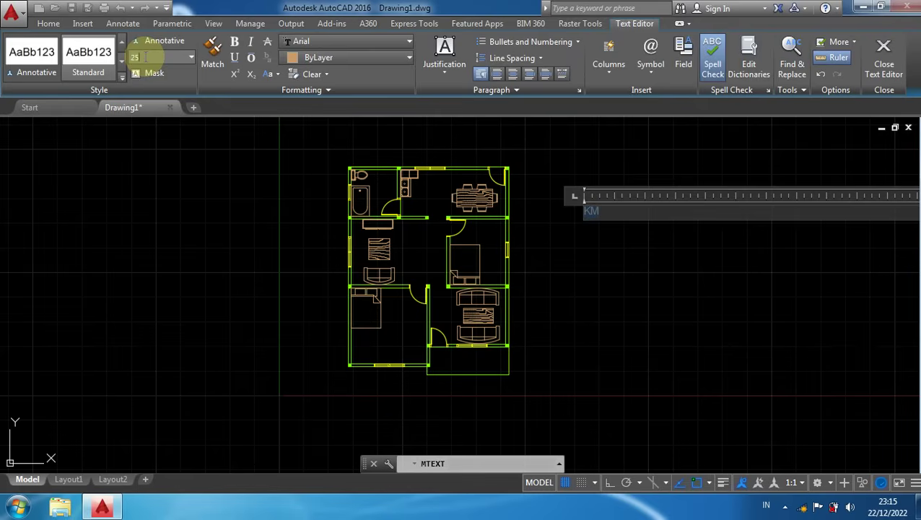
key(Return)
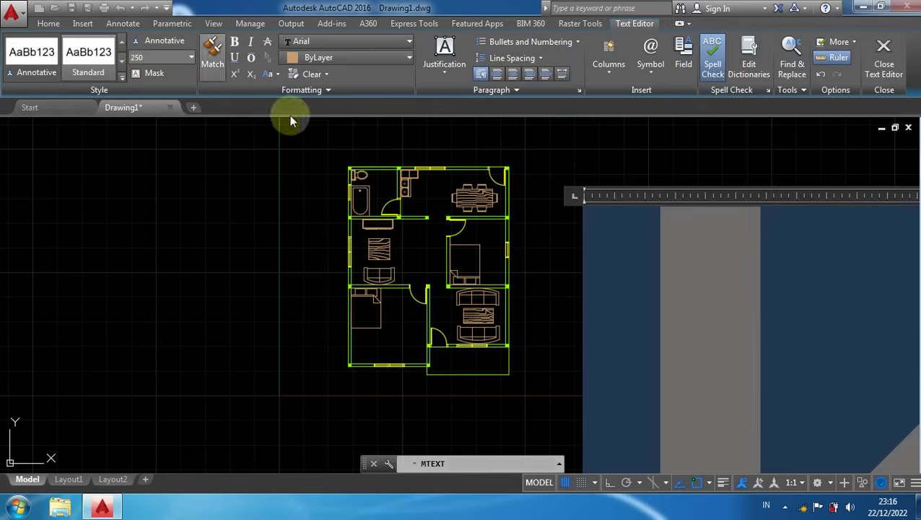
Add a second line reading - 0.05 below KM and finish the multiline text
scroll(615, 204, down, 3)
scroll(668, 252, down, 2)
middle_drag(668, 253, 467, 230)
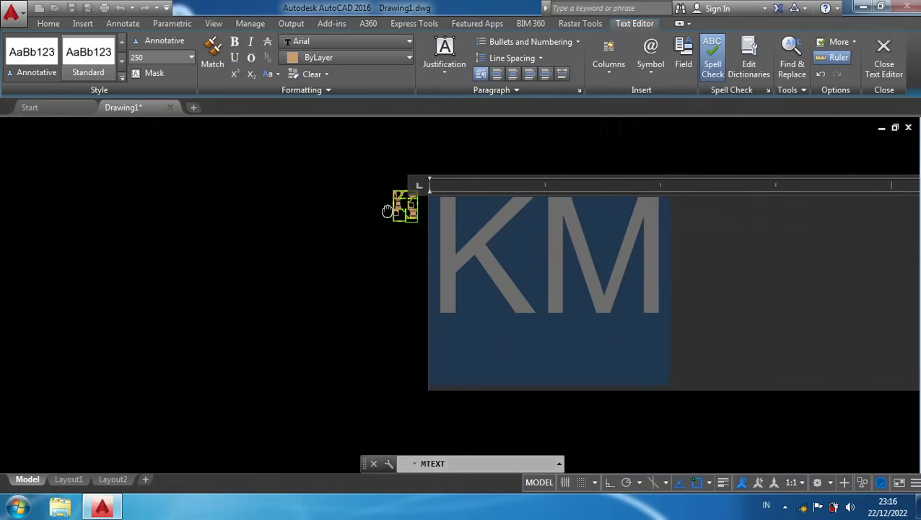
click(438, 249)
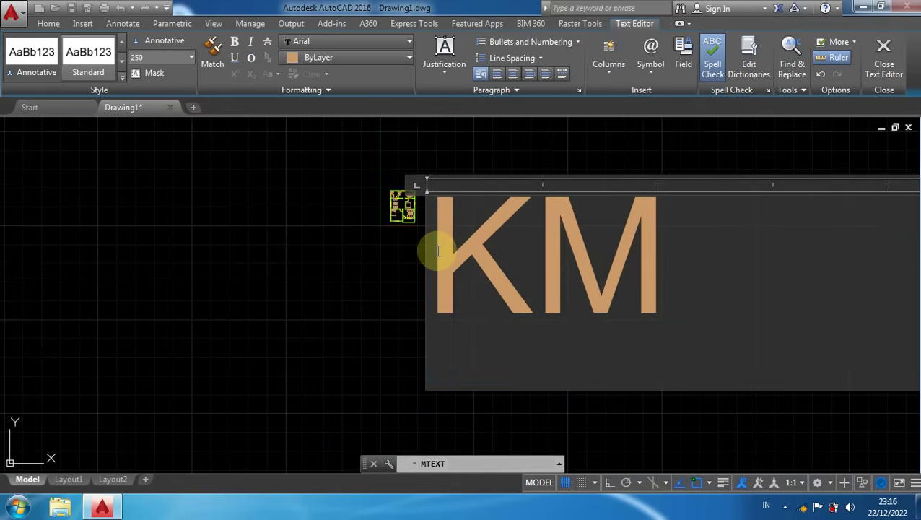
click(671, 250)
key(Return)
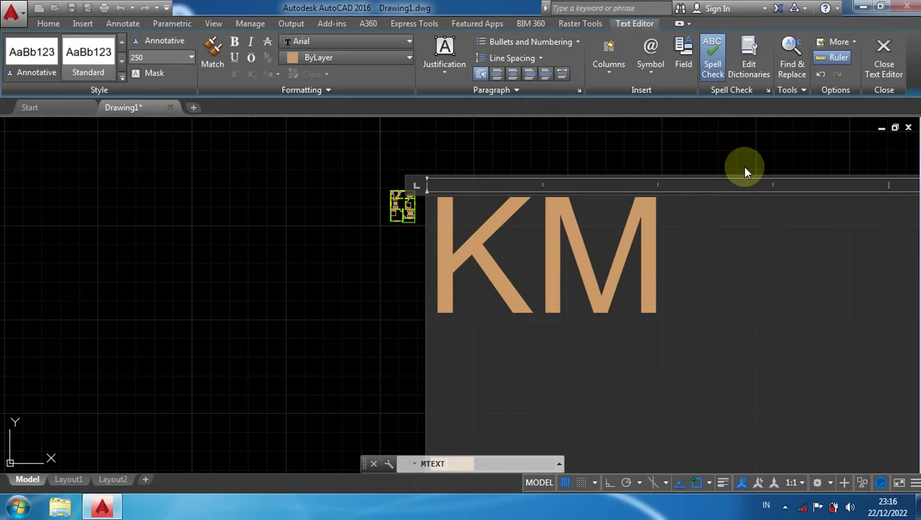
scroll(615, 257, down, 1)
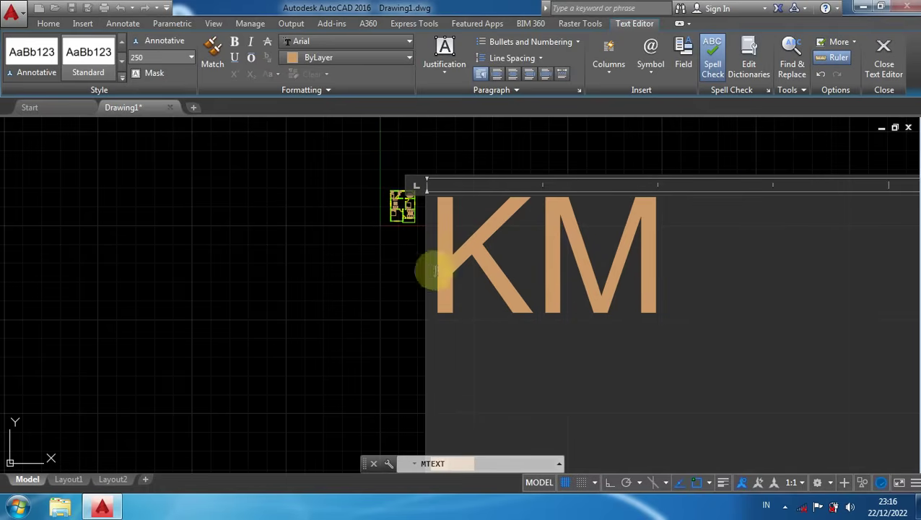
middle_drag(370, 354, 358, 190)
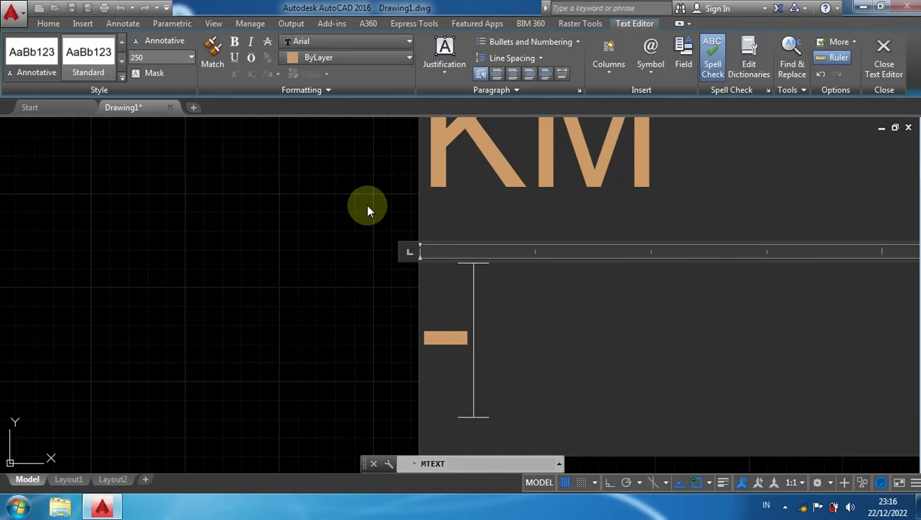
text(0.05)
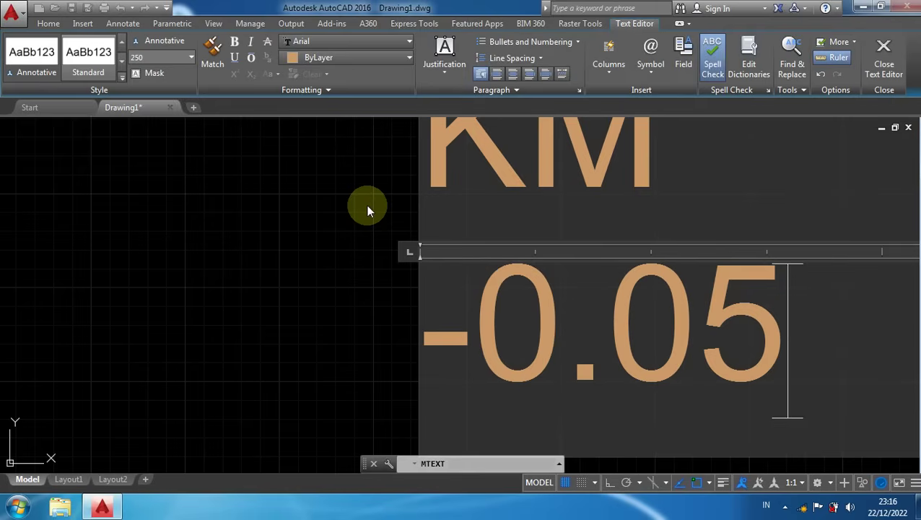
click(477, 331)
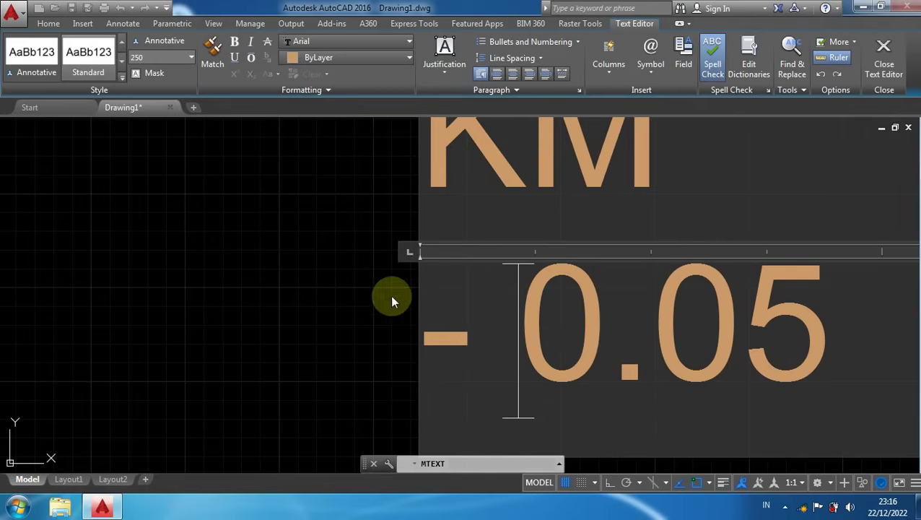
click(326, 267)
Reopen the KM label for editing and narrow its text box to fit tightly around the two lines
scroll(407, 312, down, 5)
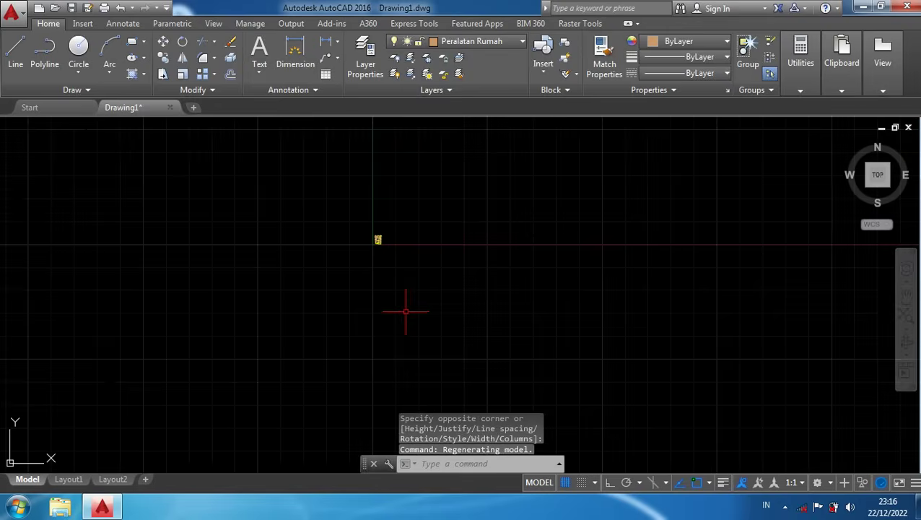
scroll(368, 245, up, 4)
scroll(361, 244, up, 10)
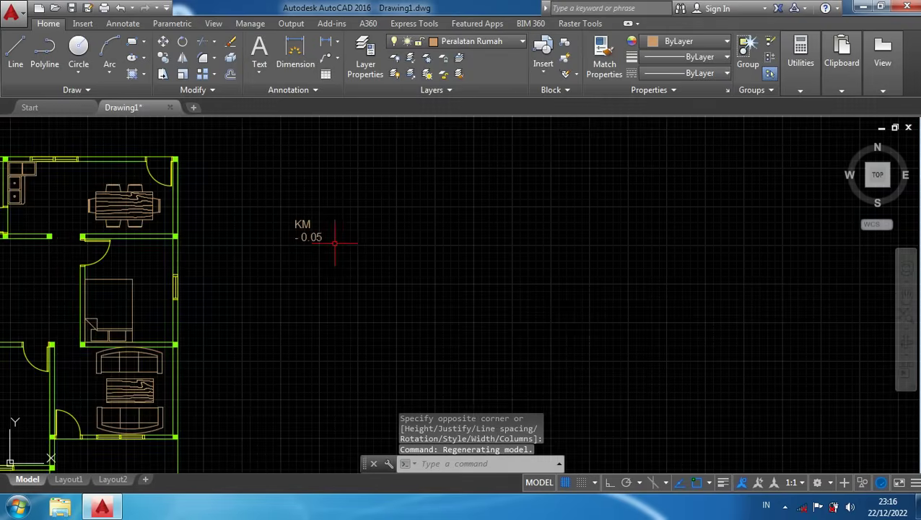
middle_drag(329, 243, 601, 281)
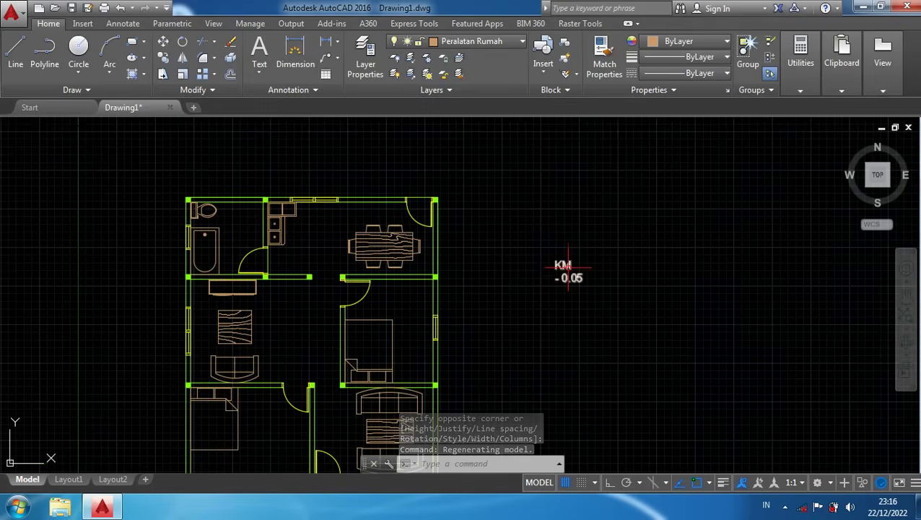
click(568, 263)
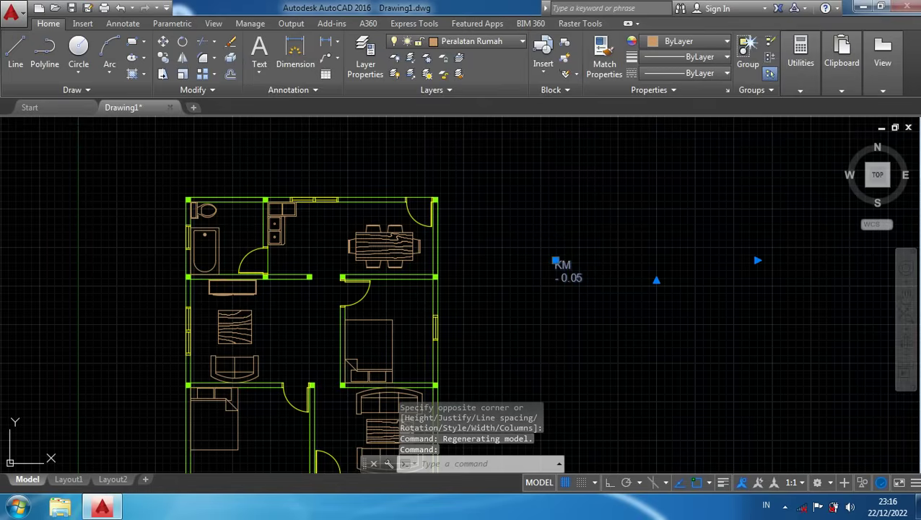
double_click(565, 264)
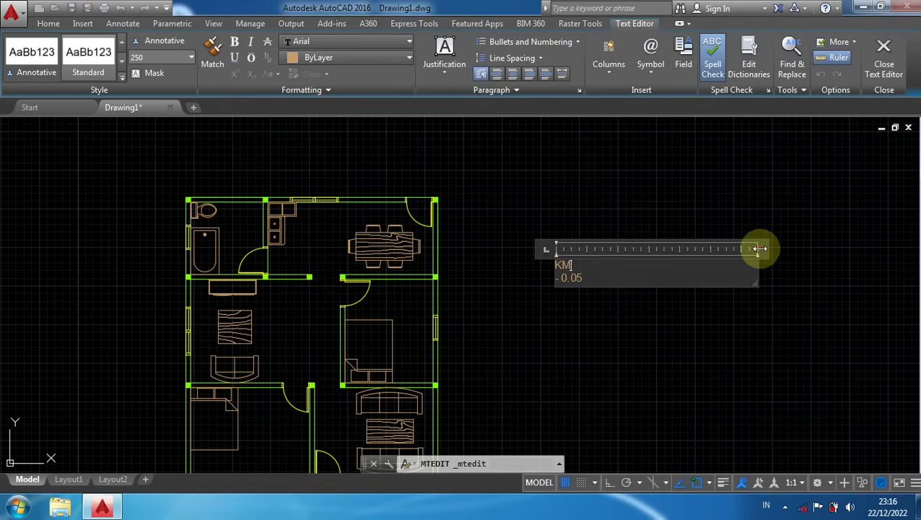
drag(760, 248, 542, 229)
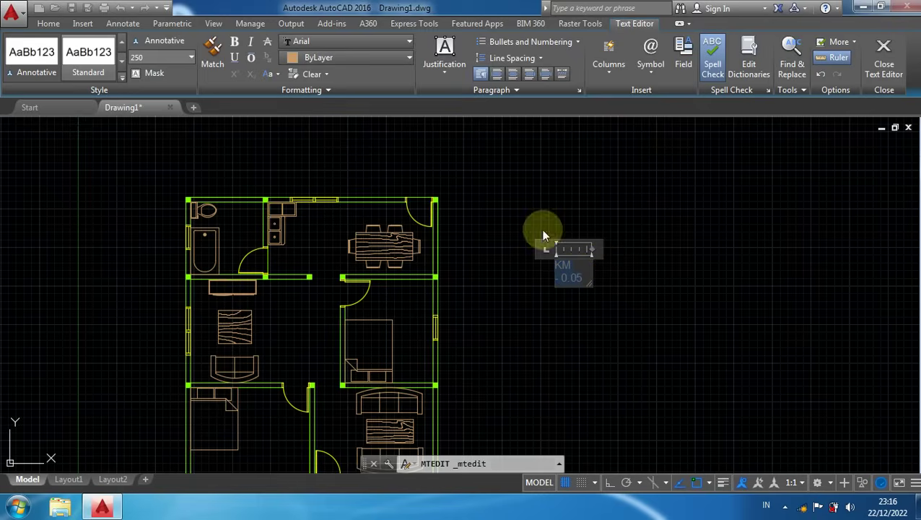
Center both lines of the KM label, make them bold and finish editing the text
click(496, 75)
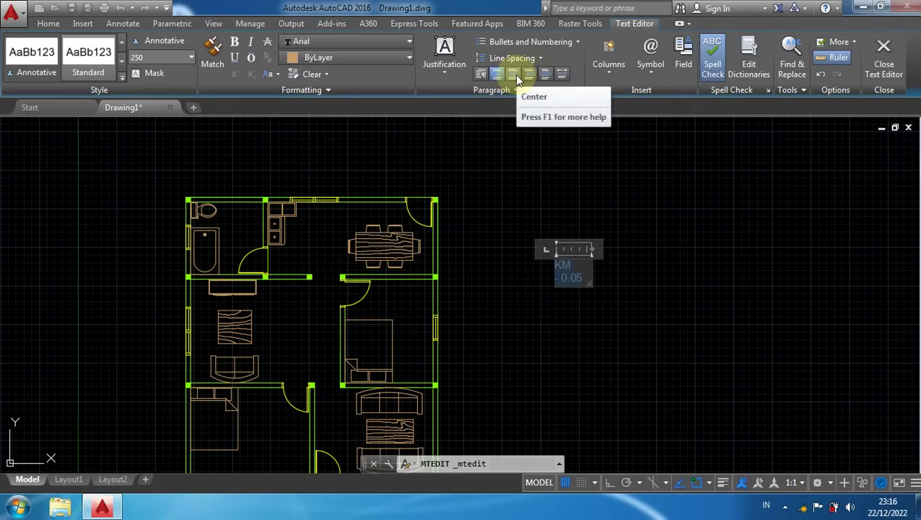
click(514, 75)
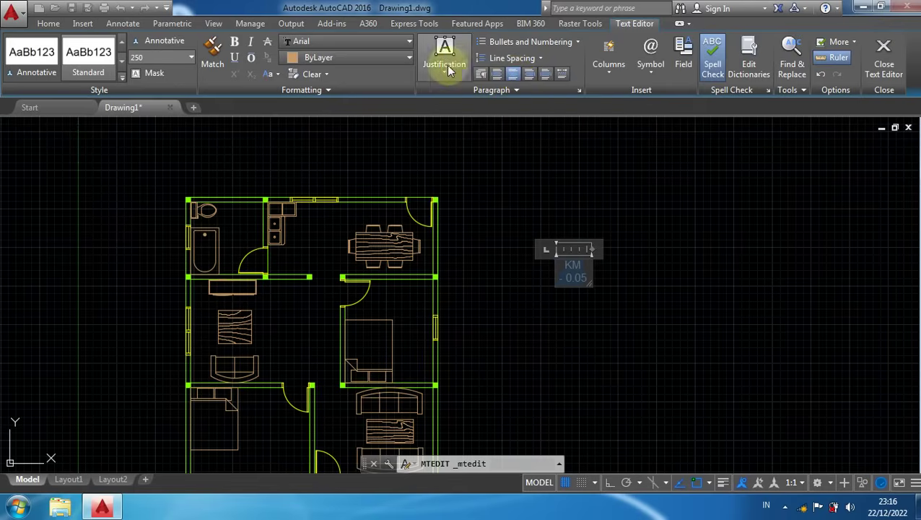
click(237, 42)
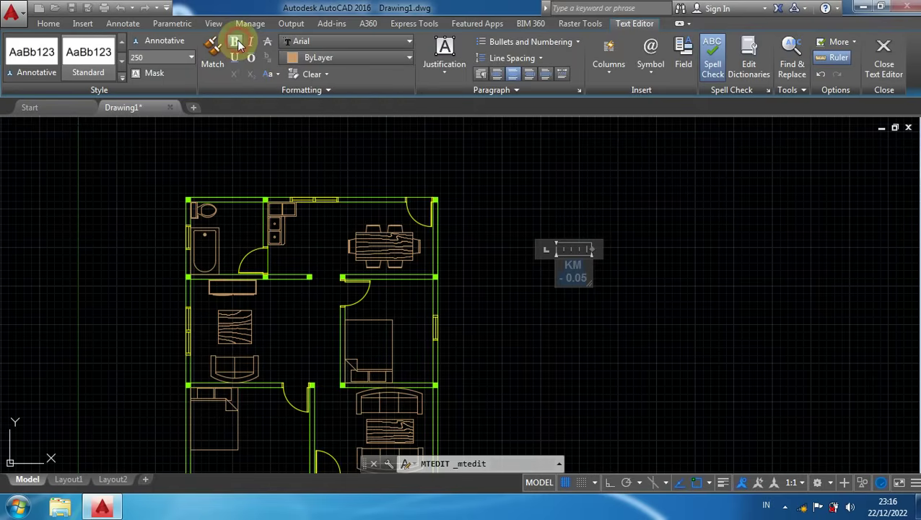
click(614, 270)
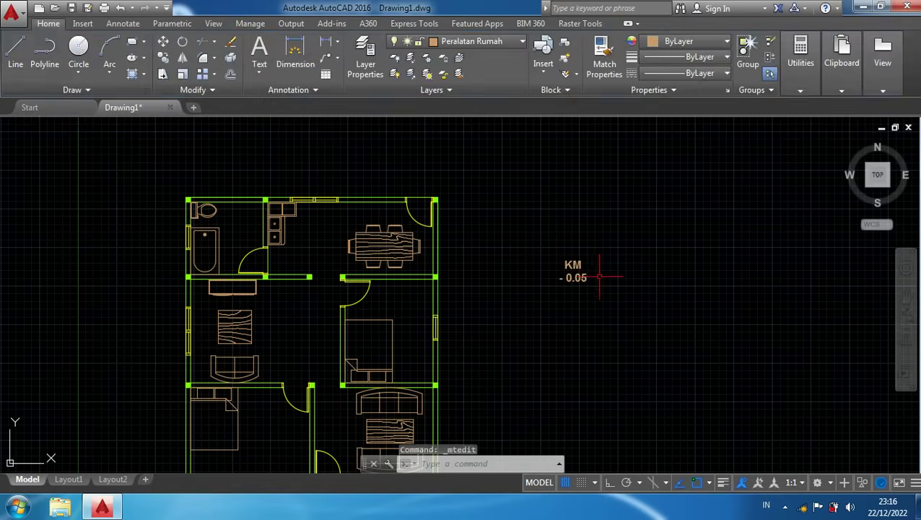
Move the KM / - 0.05 label from outside the plan into the bathroom, between the bathtub and the kitchen wall
text(m)
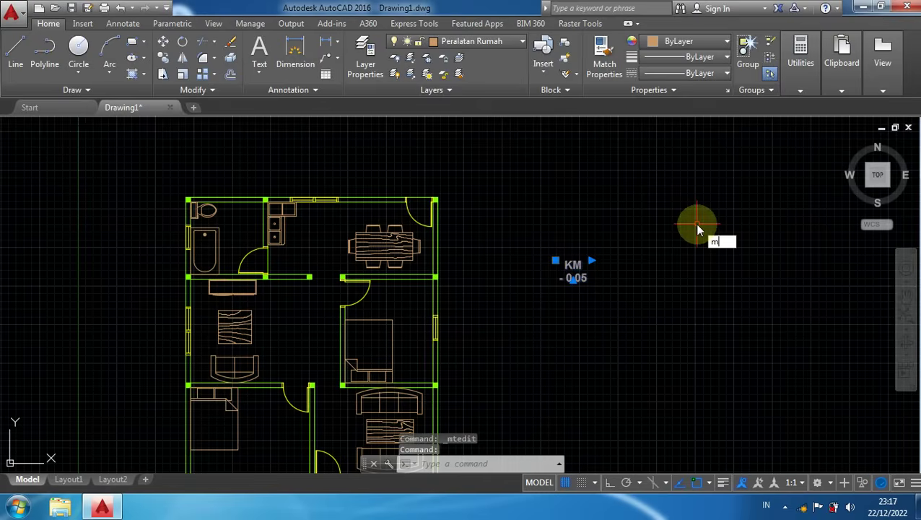
key(Return)
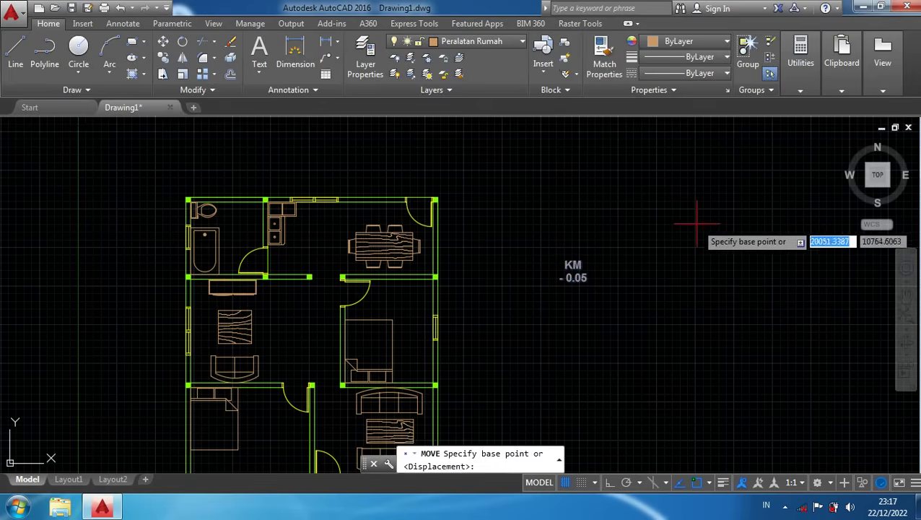
click(583, 268)
scroll(317, 232, up, 4)
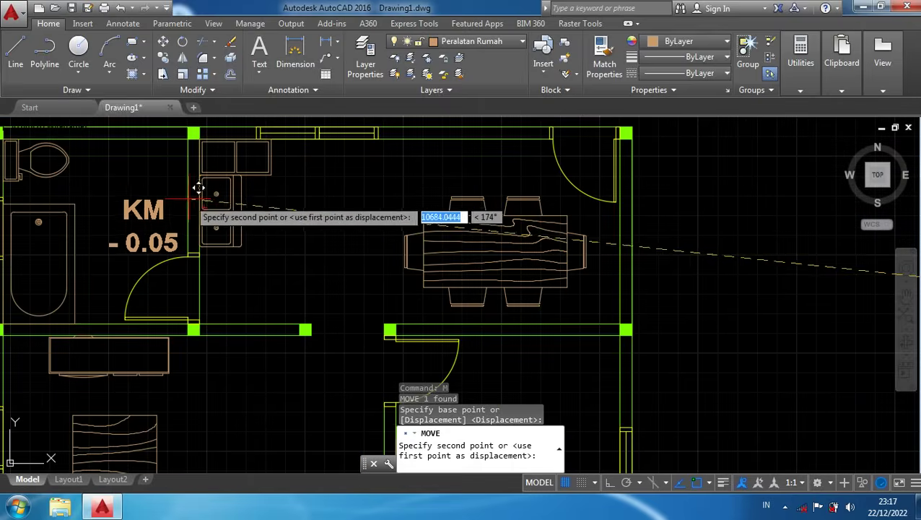
middle_drag(309, 249, 491, 251)
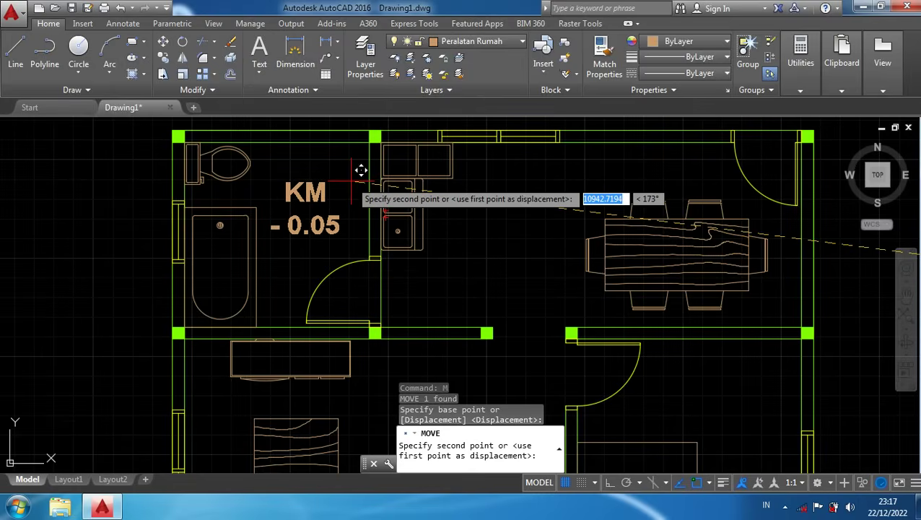
click(360, 176)
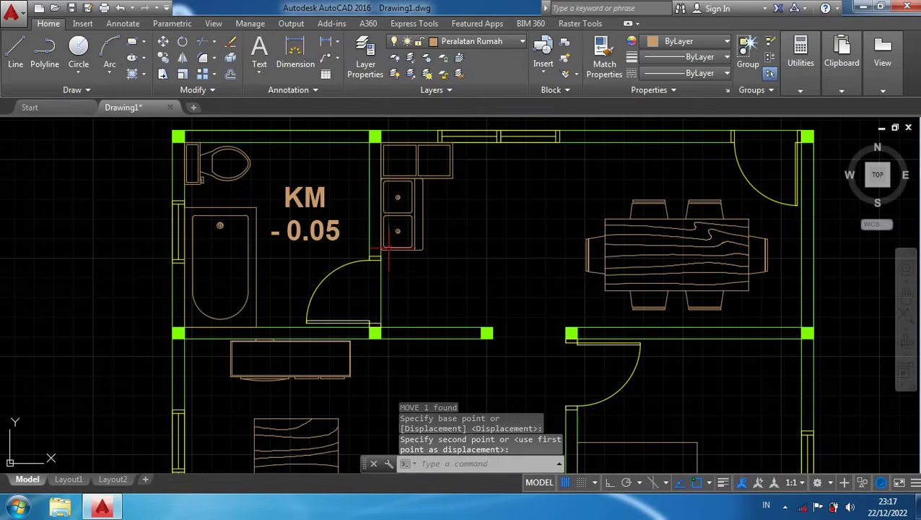
Copy the bathroom's KM label into the kitchen, placing it just beside the sink, and end the Copy command
scroll(444, 350, down, 2)
middle_drag(444, 350, 431, 246)
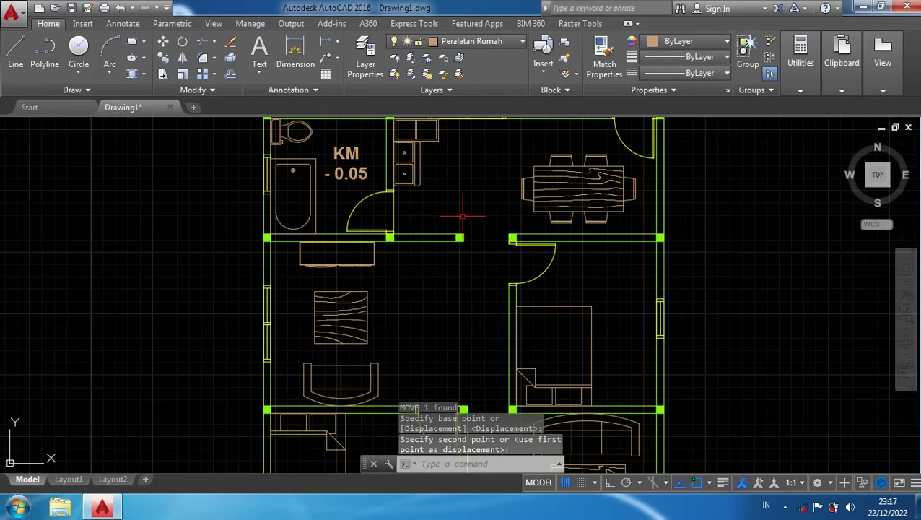
middle_drag(473, 205, 459, 241)
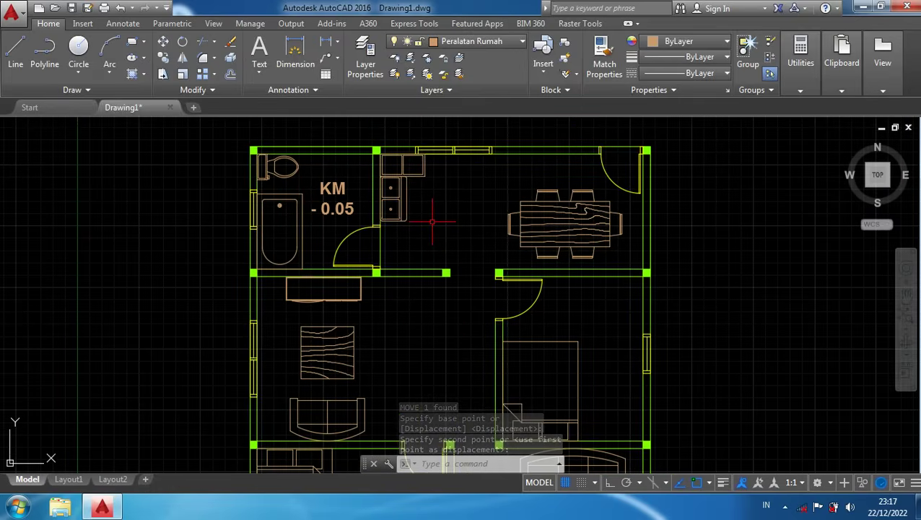
click(334, 189)
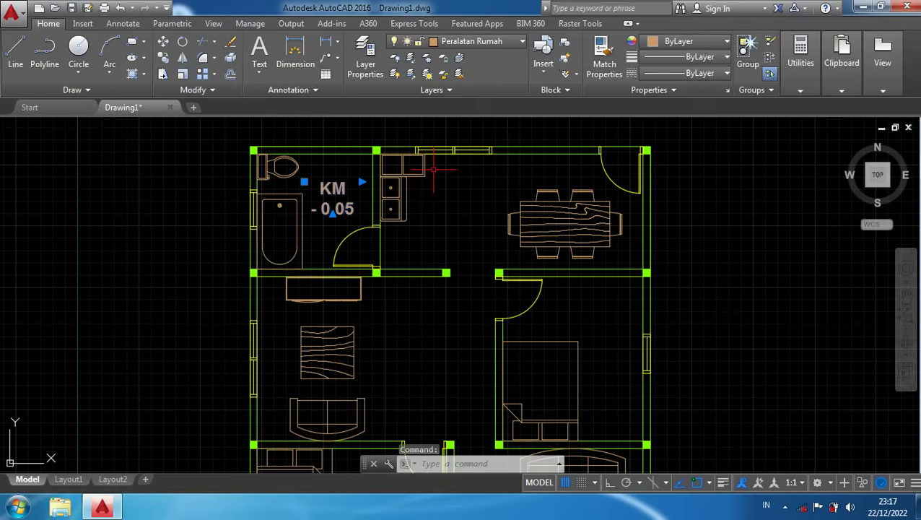
text(co)
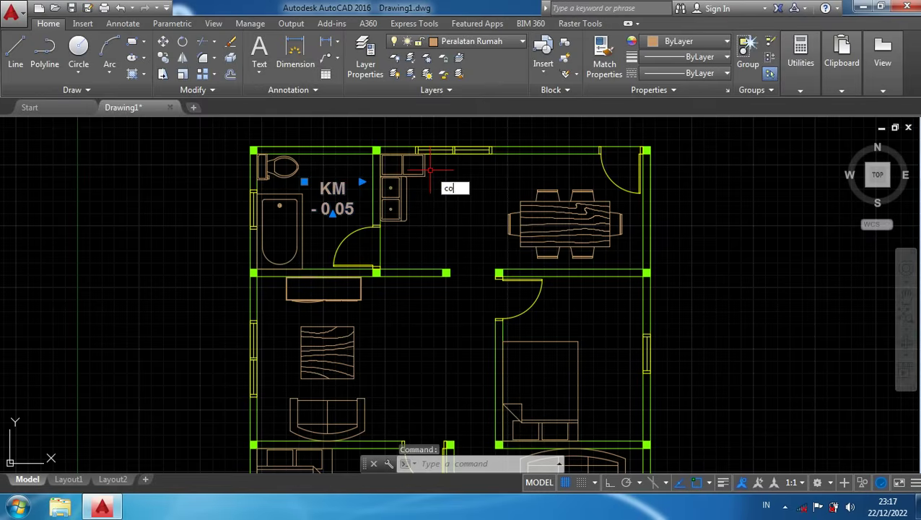
key(Return)
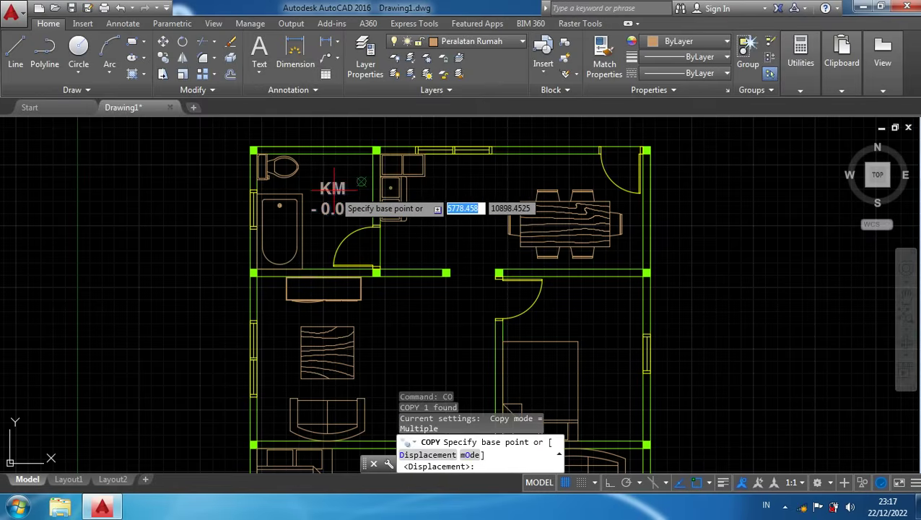
click(362, 182)
scroll(463, 201, up, 2)
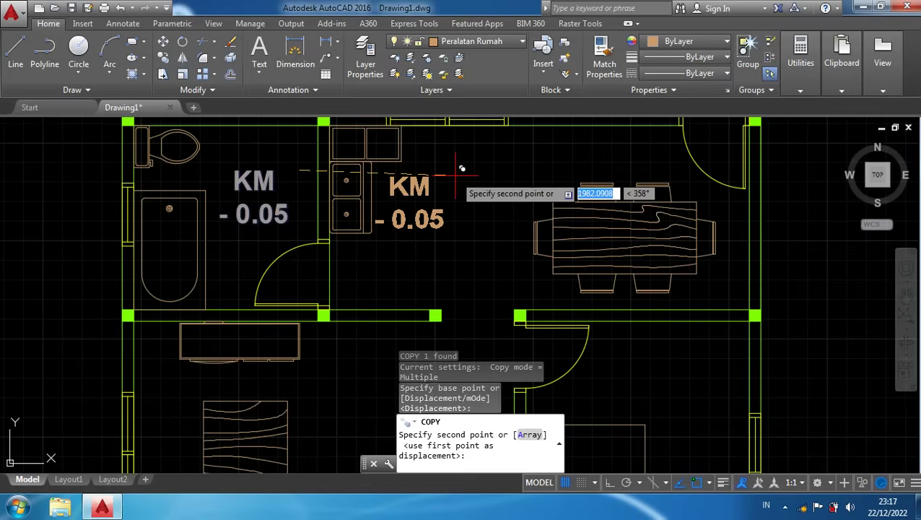
click(466, 170)
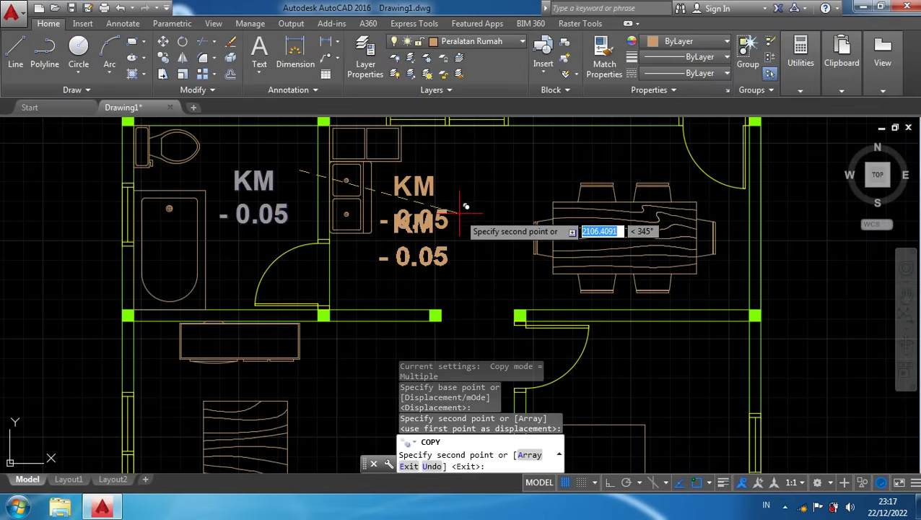
key(Escape)
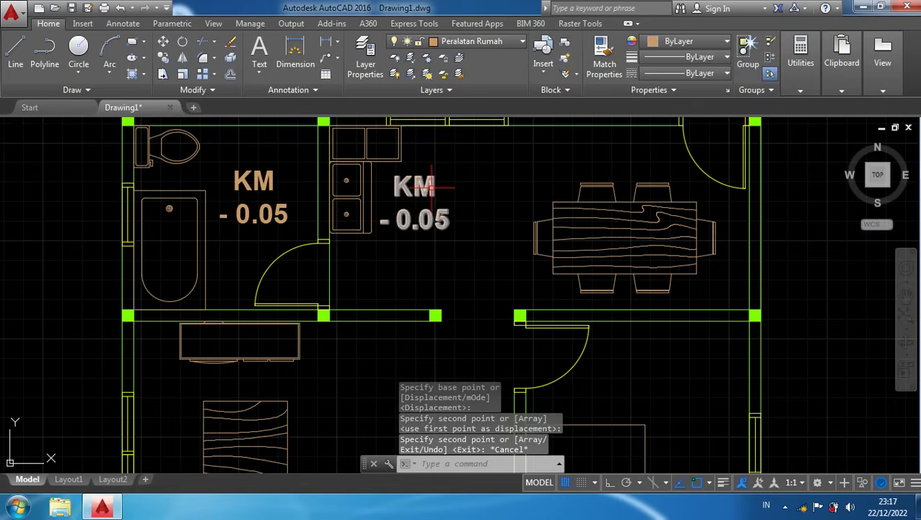
Open the copied label beside the kitchen sink for text editing
double_click(436, 187)
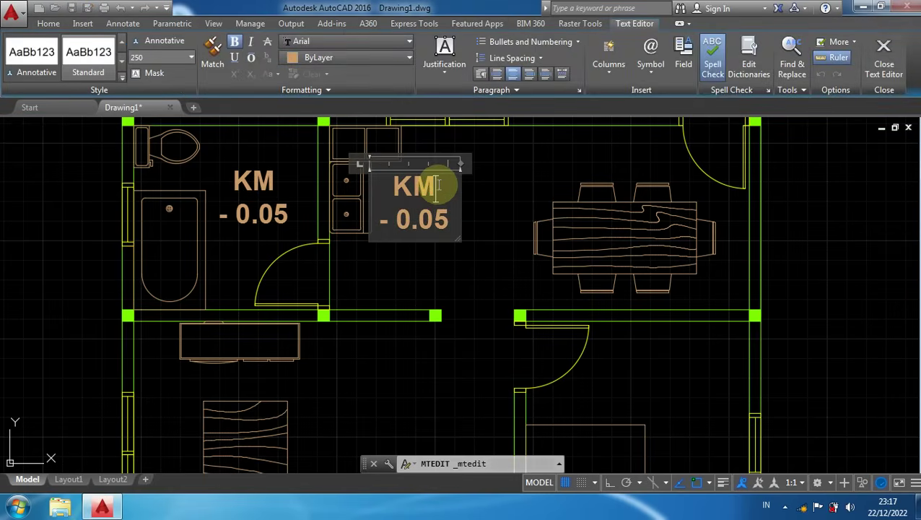
Change the room name in the kitchen label to "Dapur" and delete the level value beneath it
drag(438, 185, 355, 163)
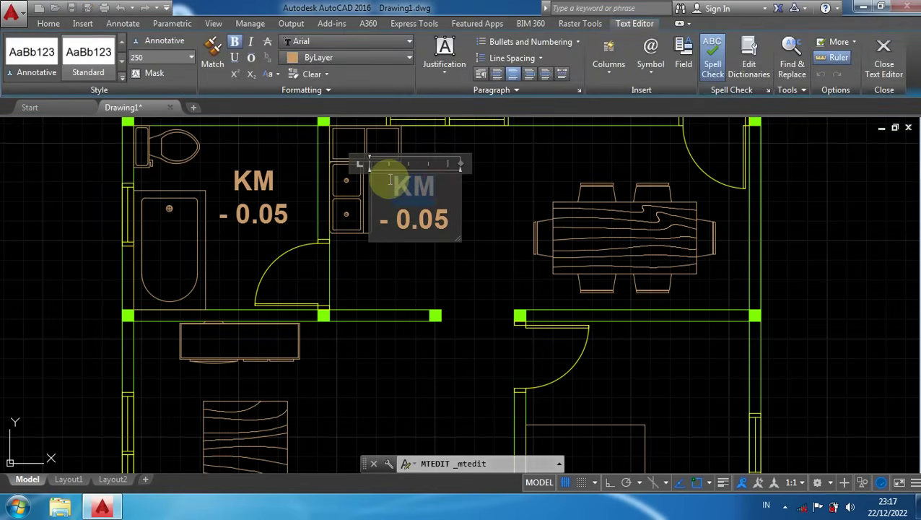
text(DApur)
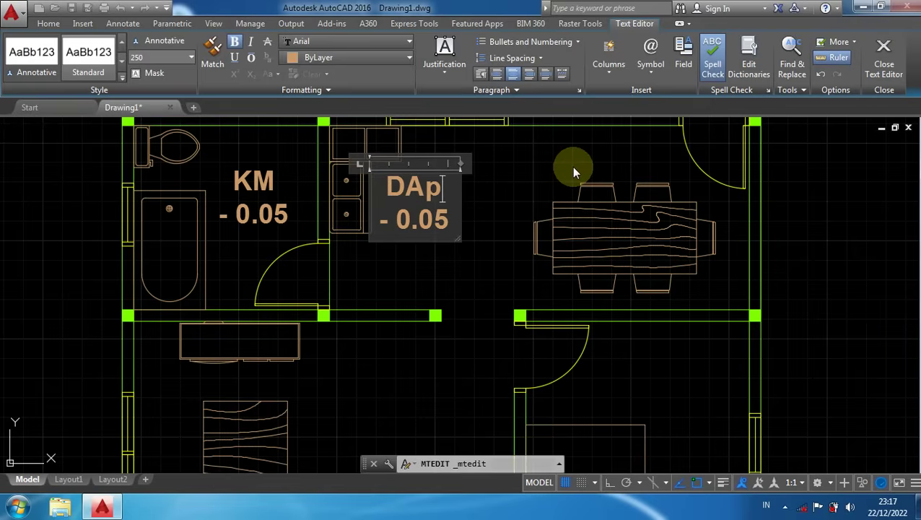
key(BackSpace)
key(BackSpace)
key(BackSpace)
key(BackSpace)
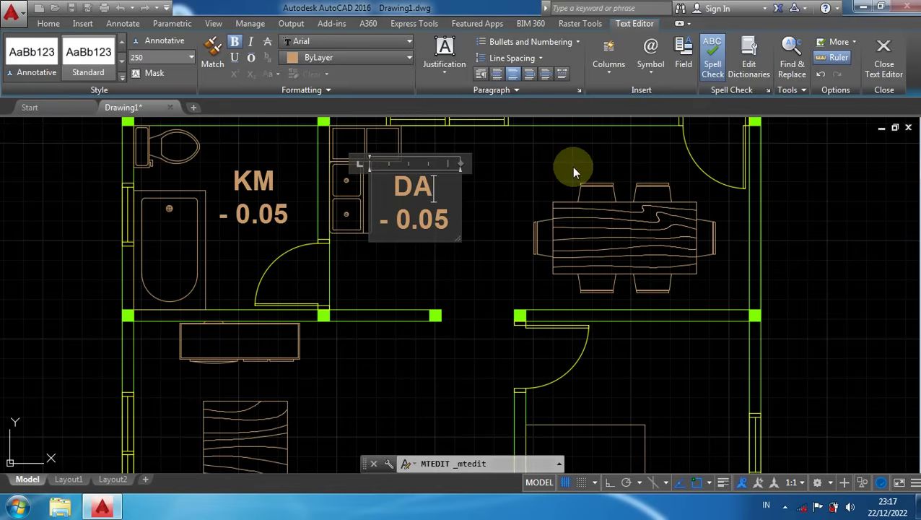
text(apur)
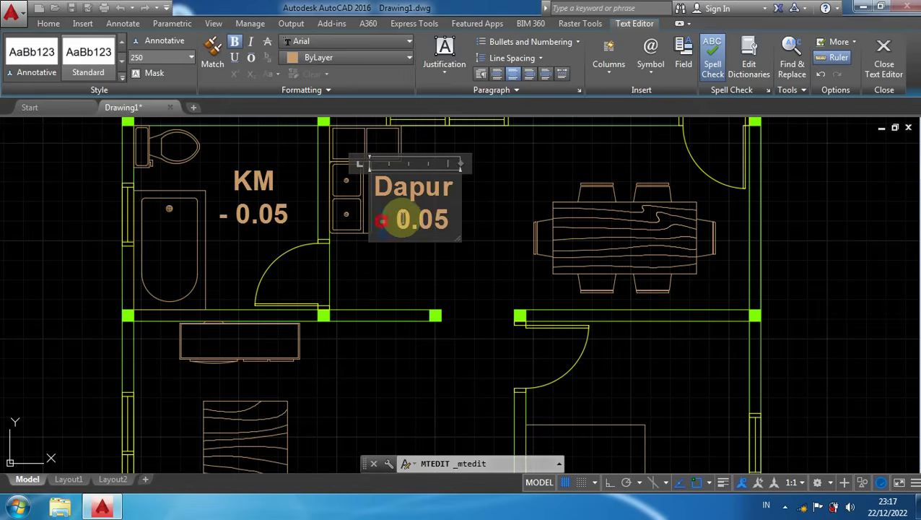
drag(383, 220, 456, 217)
key(Delete)
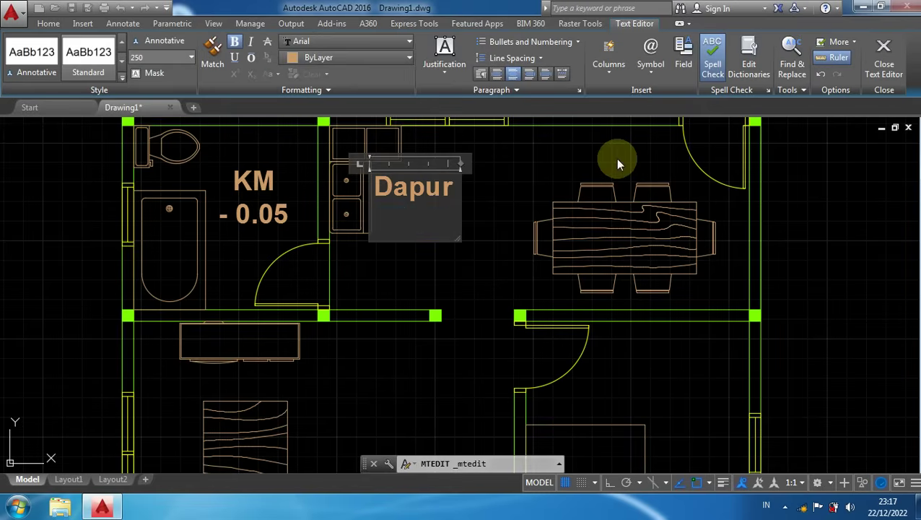
click(648, 65)
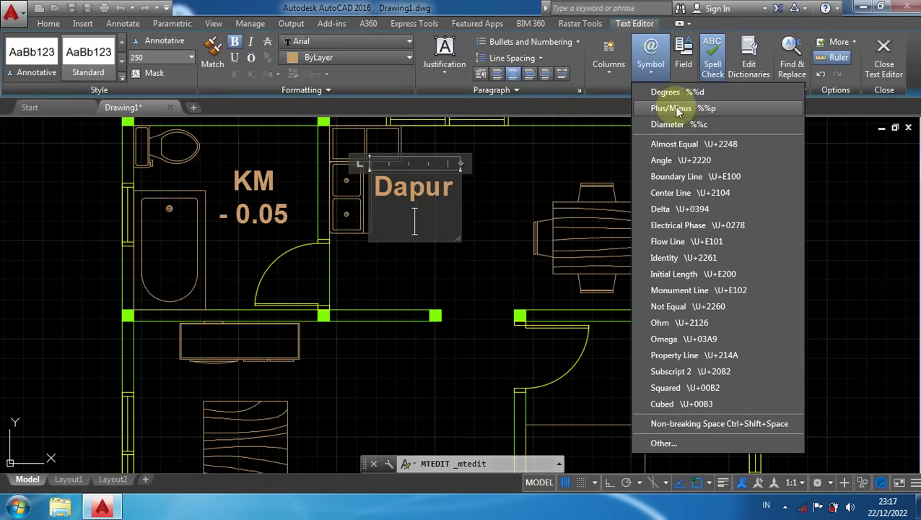
click(663, 443)
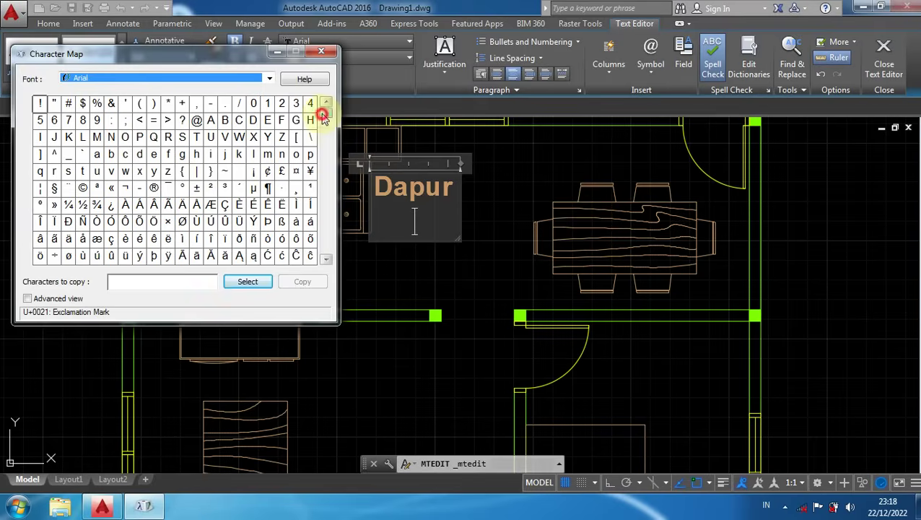
drag(323, 117, 324, 109)
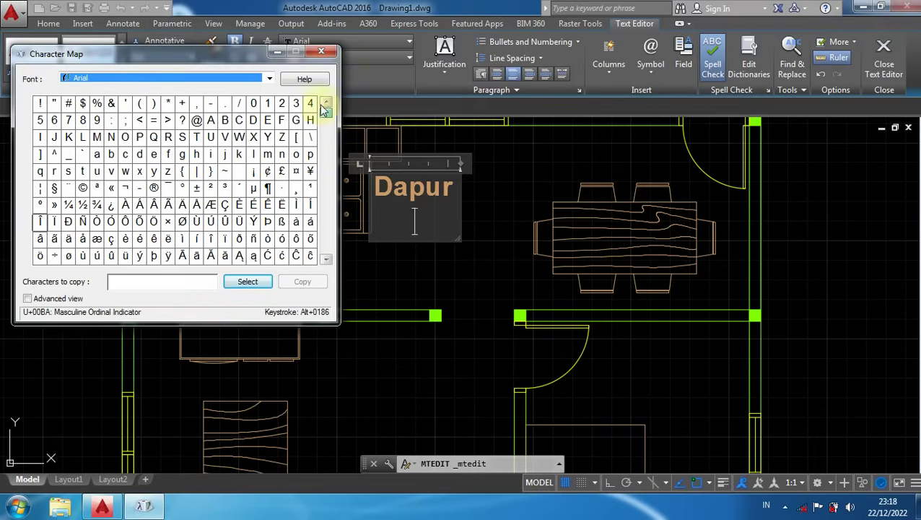
click(321, 52)
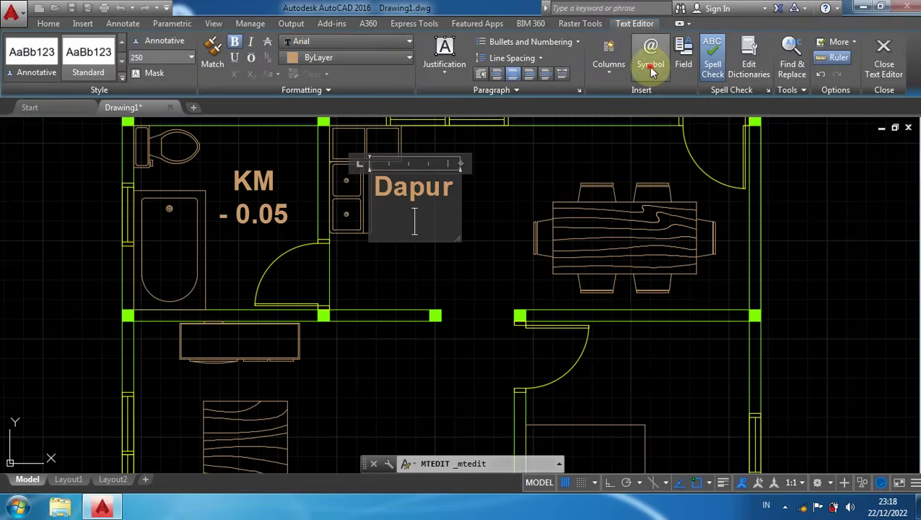
Enter "± 0.00" as the second line of the Dapur label using the Plus/Minus symbol, and finish editing the text
click(651, 65)
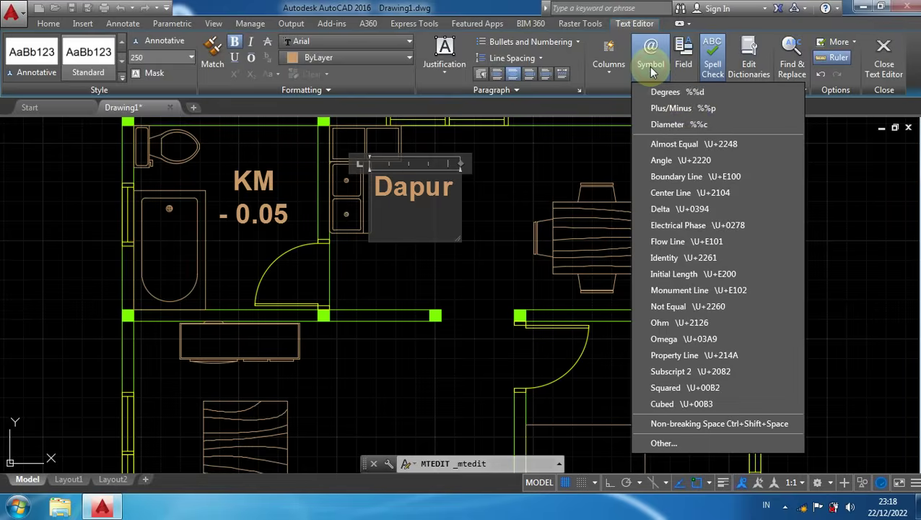
click(689, 108)
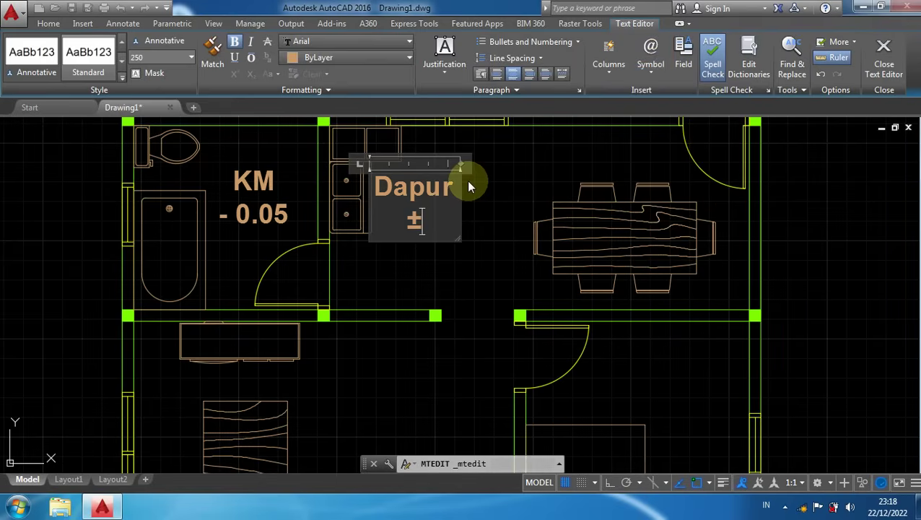
key(ctrl+z)
text(0)
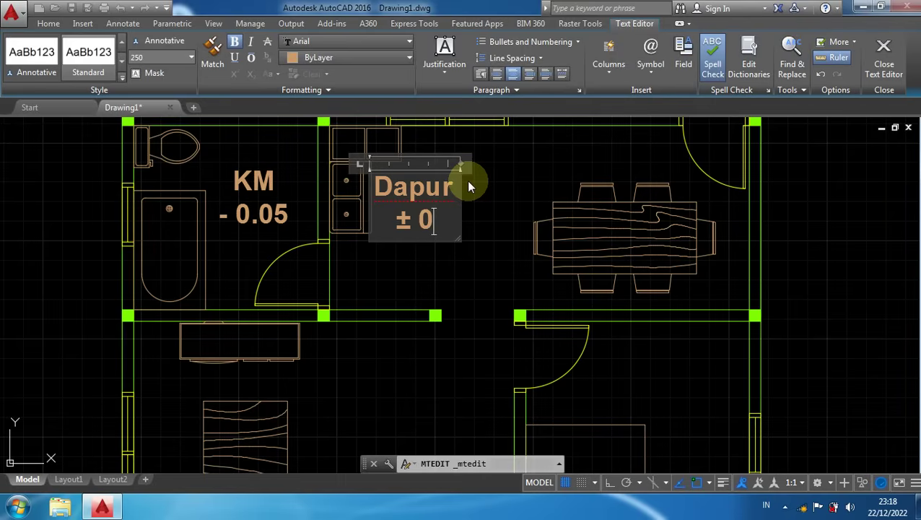
text(.00)
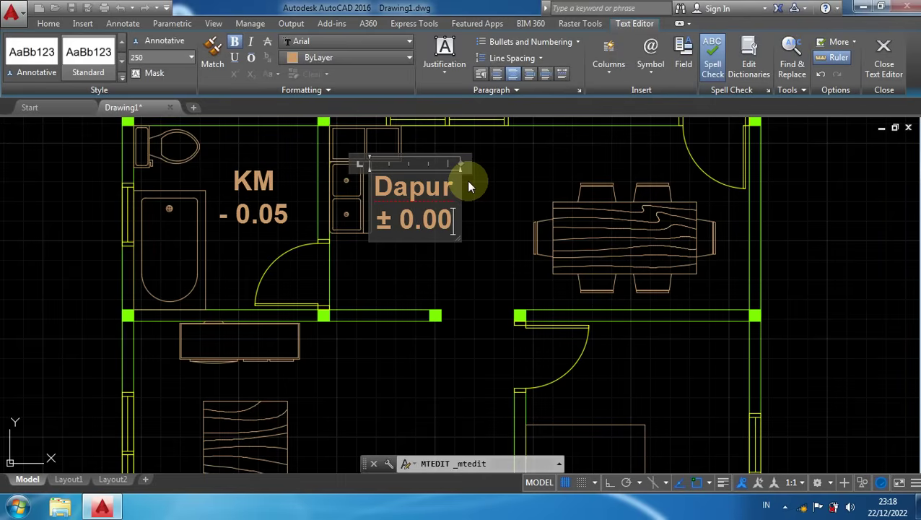
key(Left)
key(Left)
key(Left)
key(Left)
key(Left)
click(513, 171)
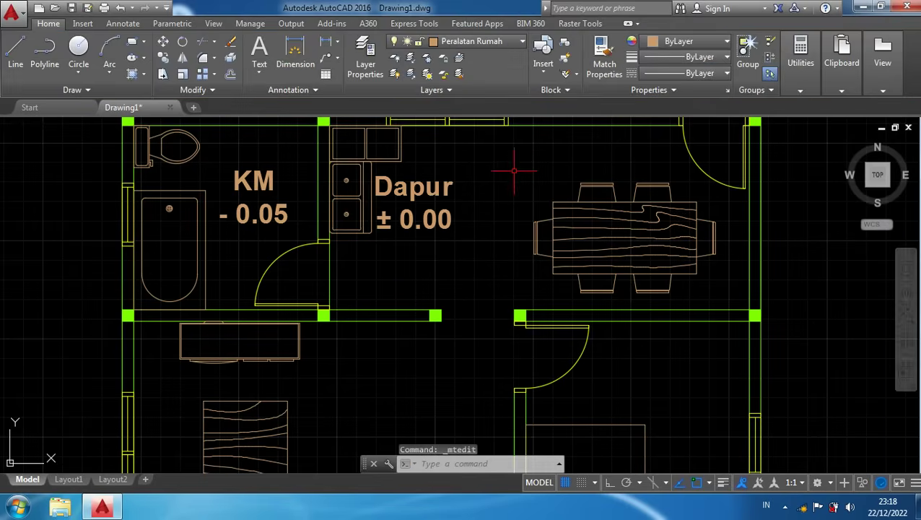
Copy the Dapur label to the space just above the dining table
scroll(493, 211, down, 2)
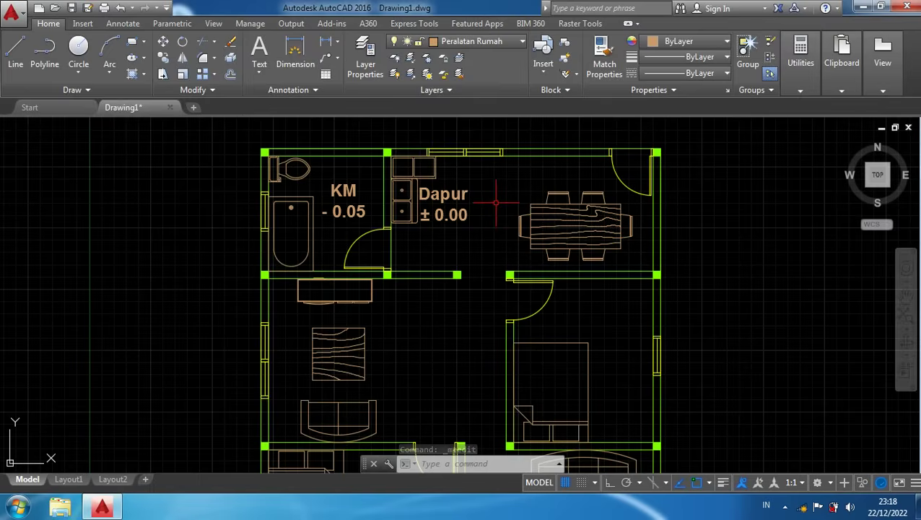
scroll(496, 202, up, 2)
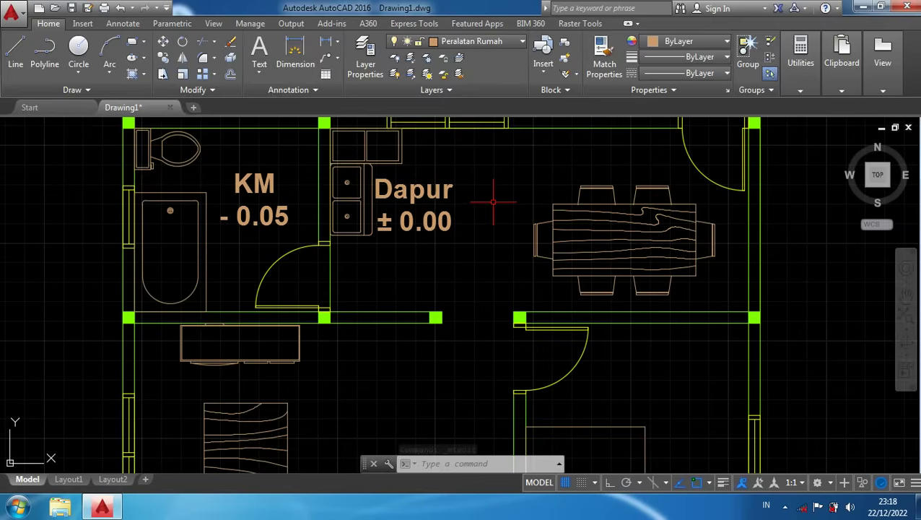
click(453, 186)
text(co)
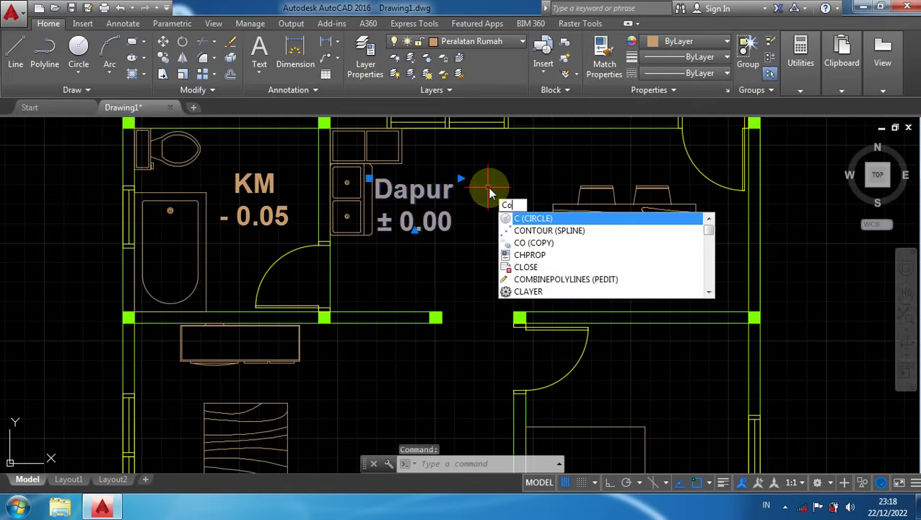
key(Return)
click(422, 194)
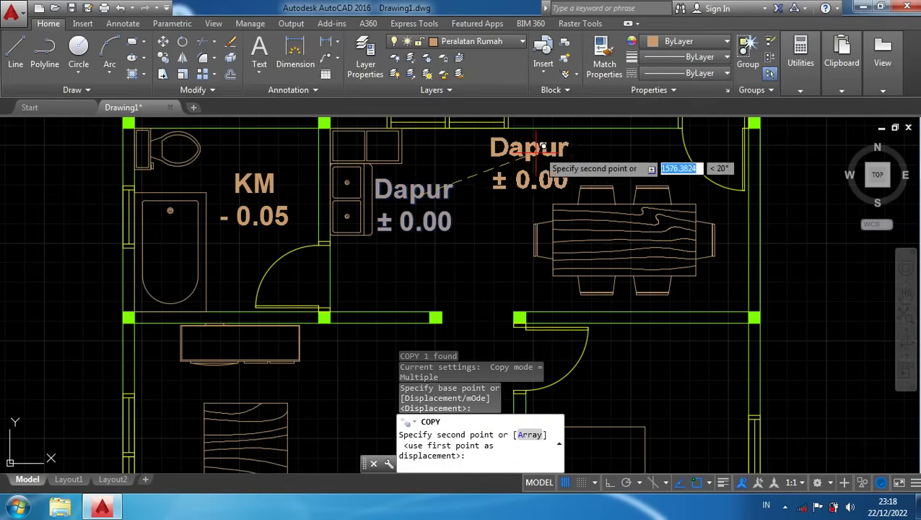
scroll(535, 177, up, 2)
mouse_move(574, 152)
middle_down()
mouse_move(586, 146)
mouse_move(502, 248)
middle_up()
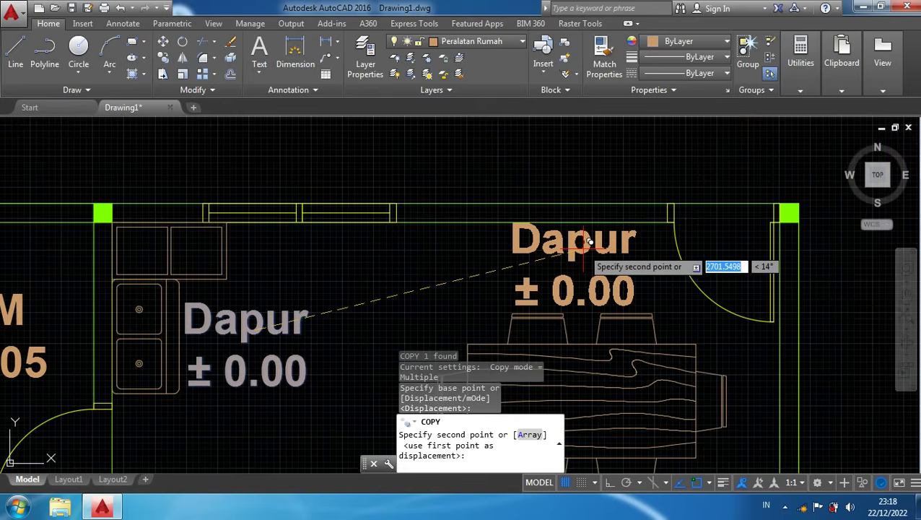
click(589, 242)
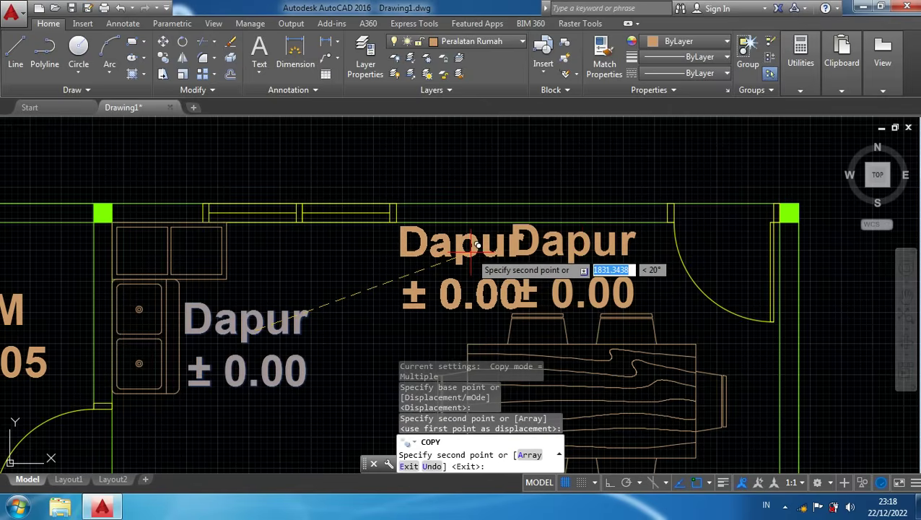
key(Escape)
Change the copied label's room name to "R. Makan" and widen its text frame so the name fits on one line
double_click(540, 243)
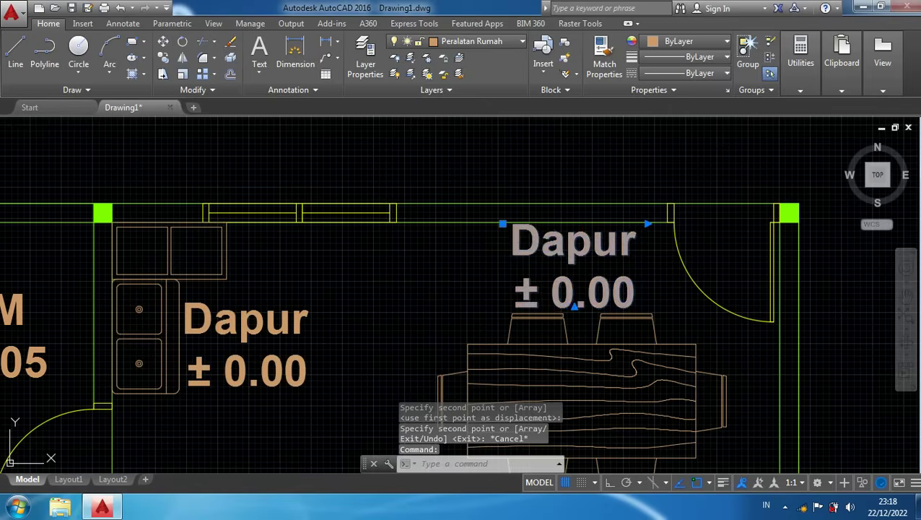
drag(639, 239, 494, 229)
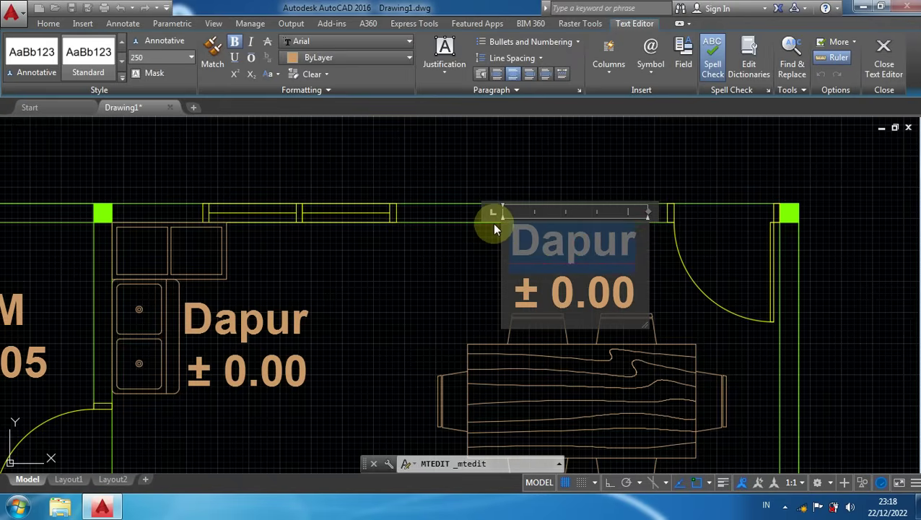
text(R.)
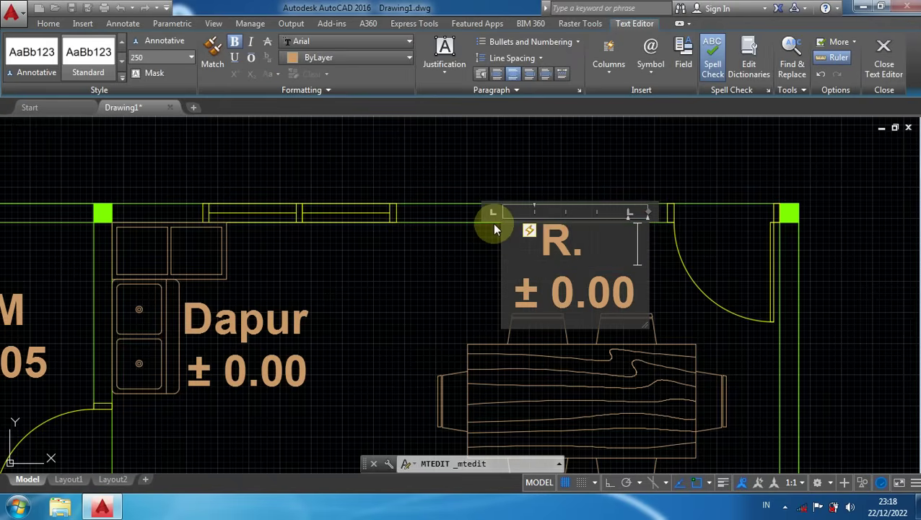
key(ctrl+e)
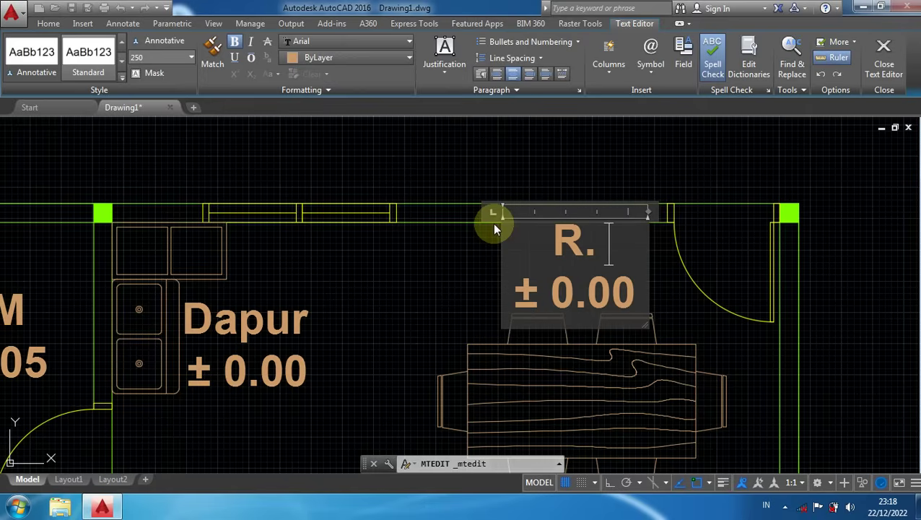
text(Makan)
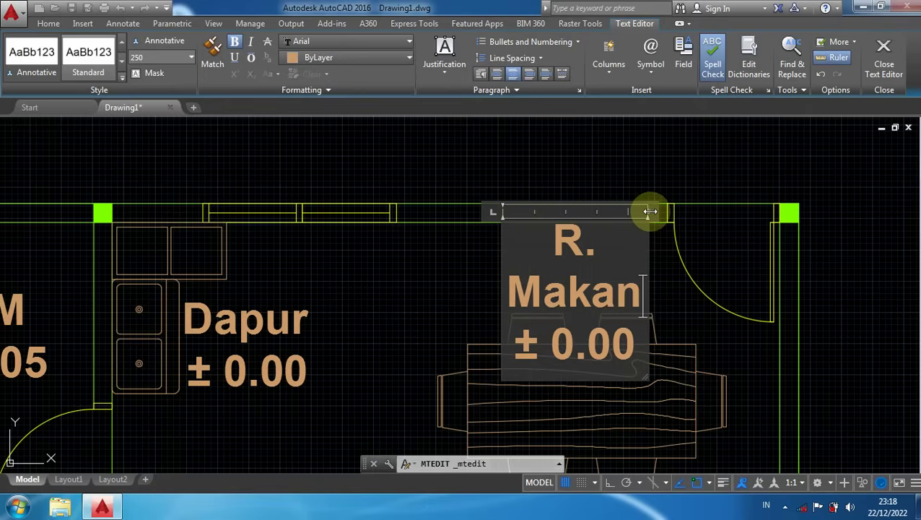
drag(650, 211, 705, 211)
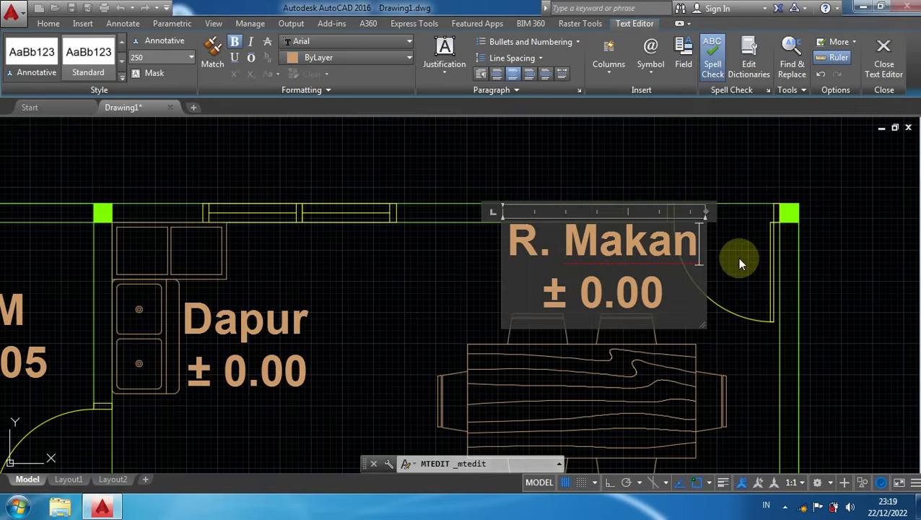
click(739, 264)
Move the dining table set about 300 units to the right and slightly down, away from the R. Makan label
scroll(734, 263, down, 2)
middle_drag(709, 354, 638, 218)
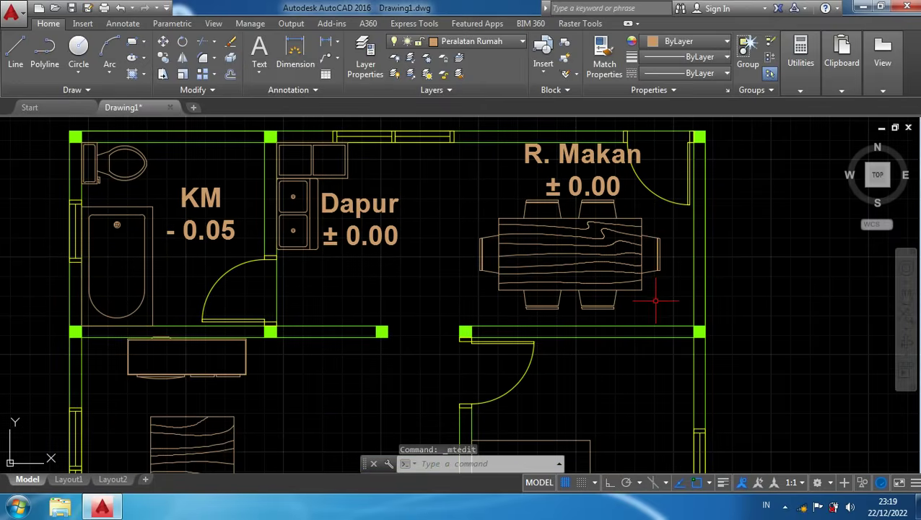
click(615, 308)
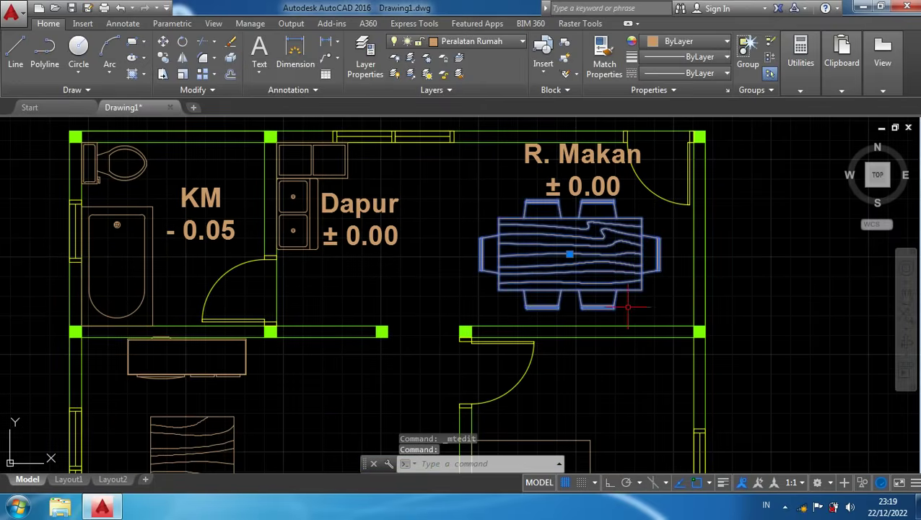
text(m)
key(Return)
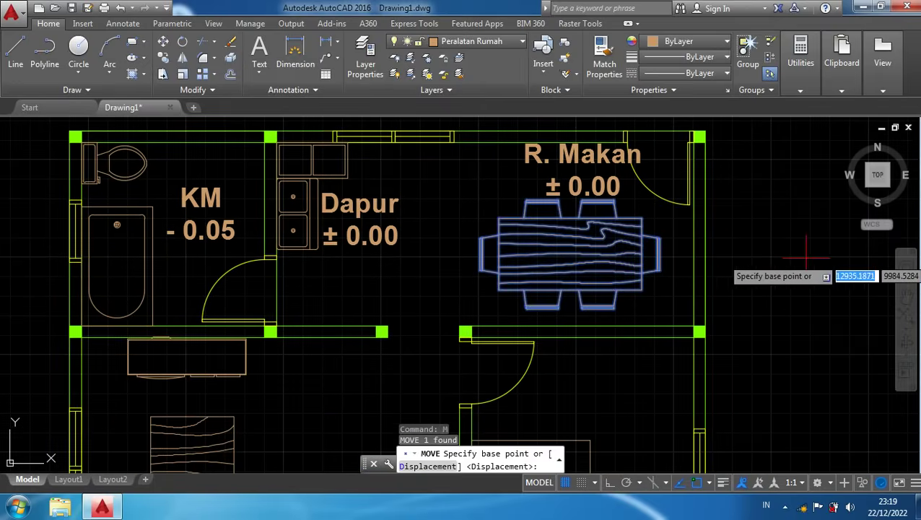
click(820, 245)
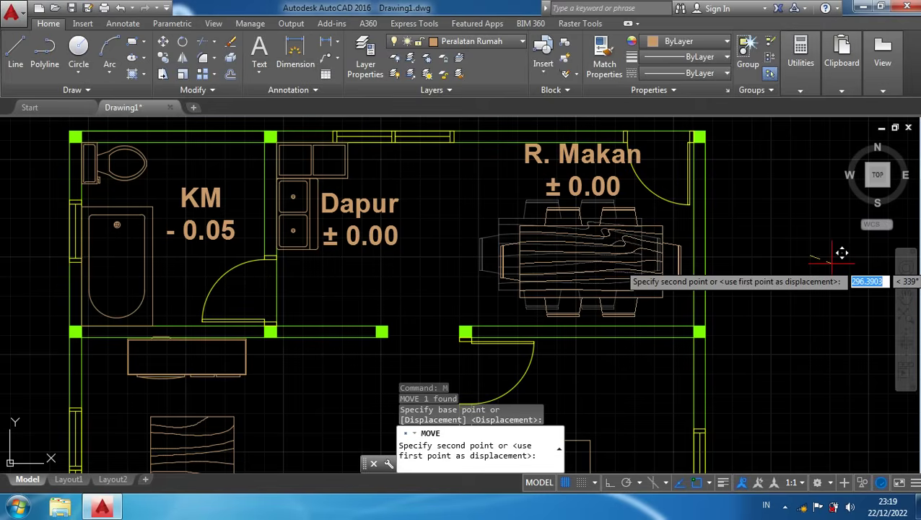
key(Escape)
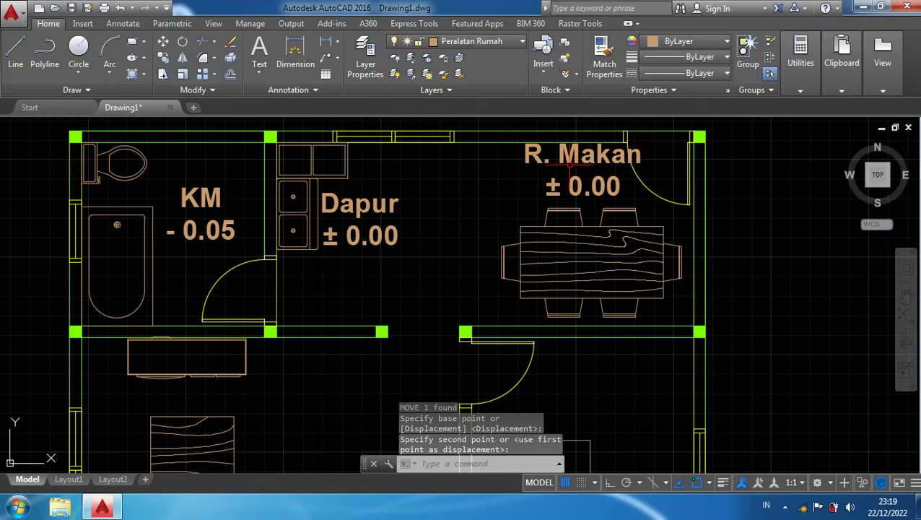
Move the R. Makan label left and slightly down, clear of the door swing and the upper wall
click(569, 155)
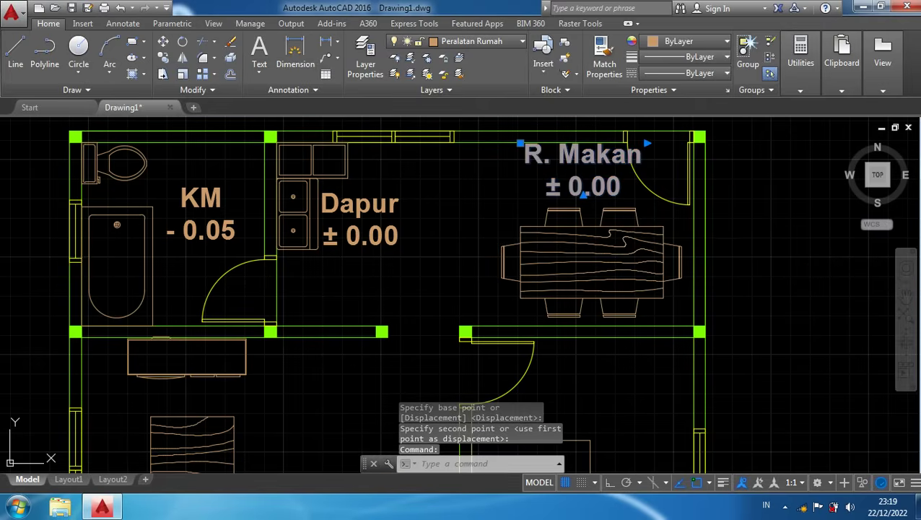
text(m)
key(Return)
click(817, 210)
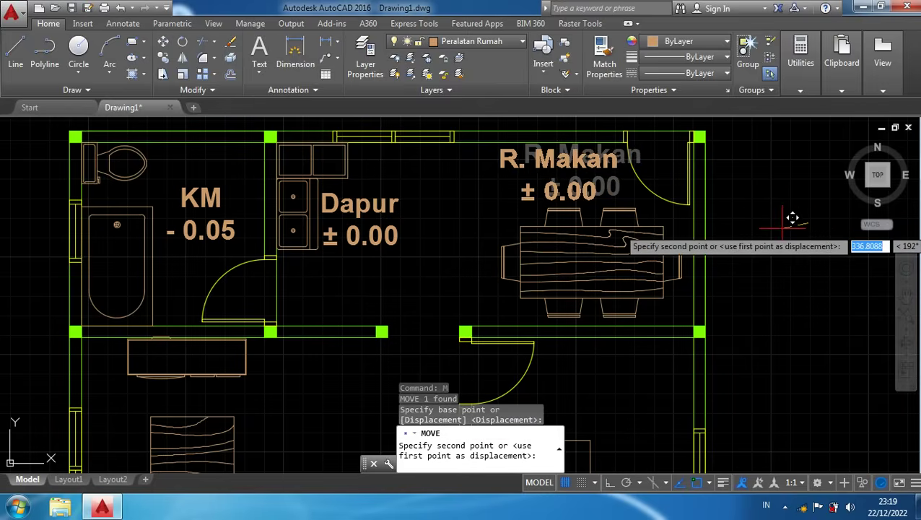
click(785, 217)
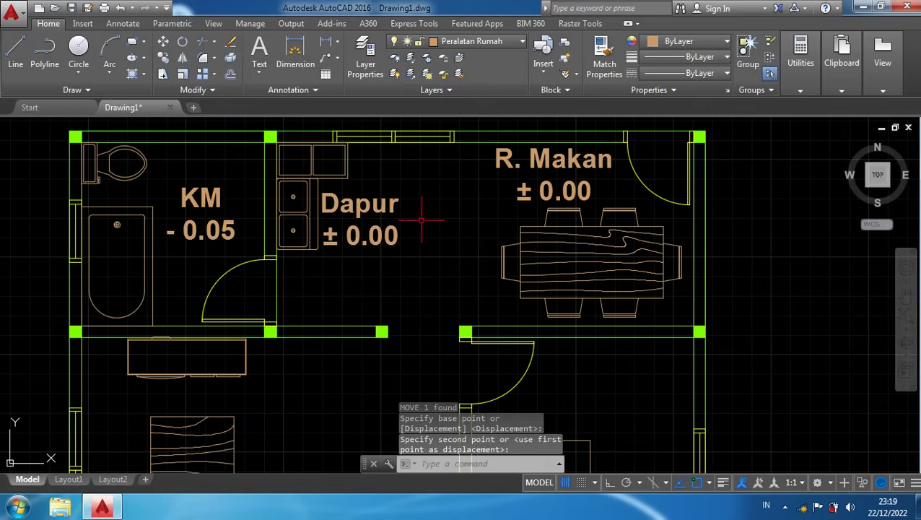
scroll(401, 234, down, 2)
scroll(428, 247, up, 2)
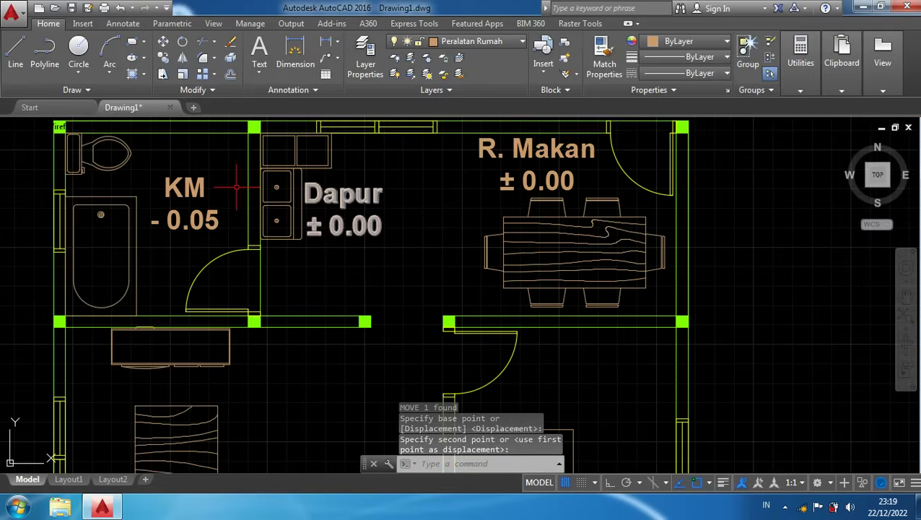
Assign the KM, Dapur and R. Makan labels to the Teks layer and make Teks the current layer
click(191, 186)
click(345, 216)
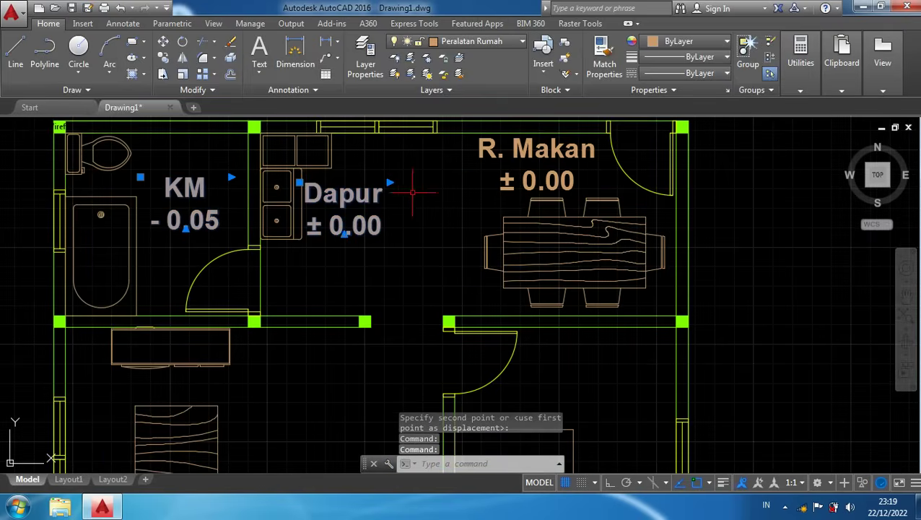
click(494, 153)
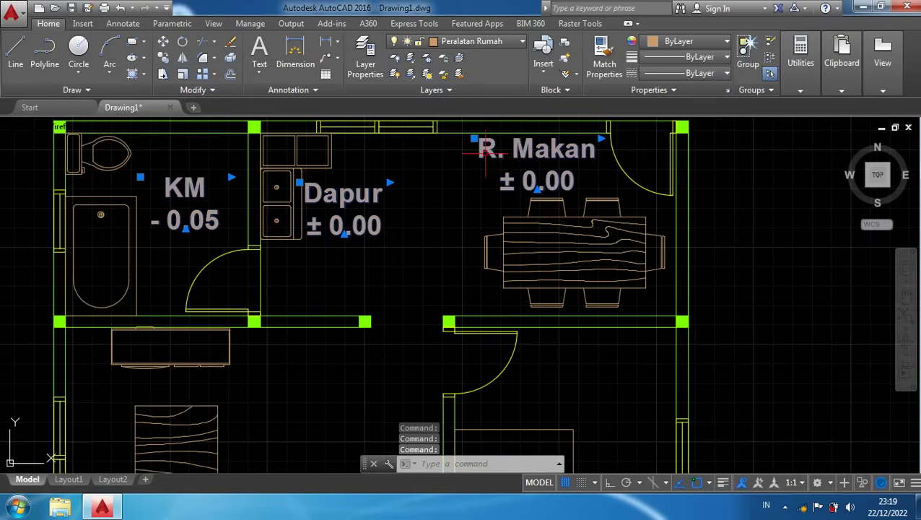
click(476, 41)
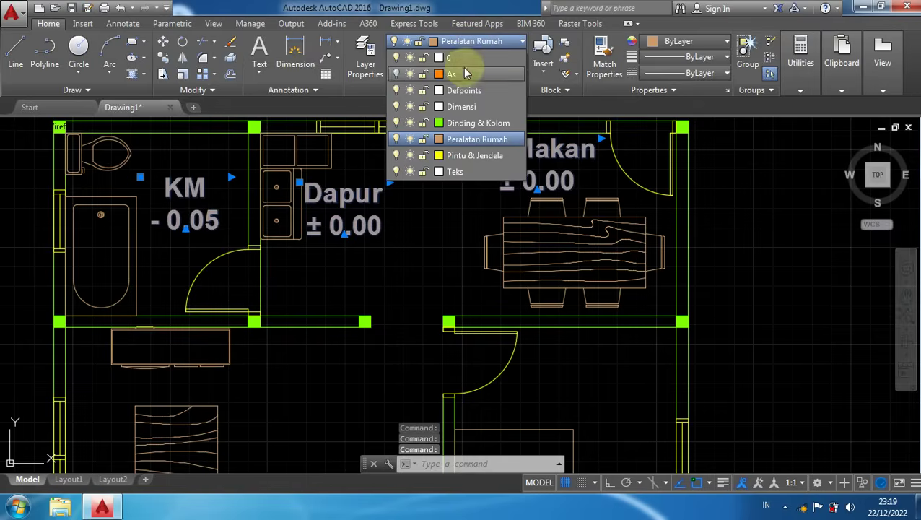
click(456, 171)
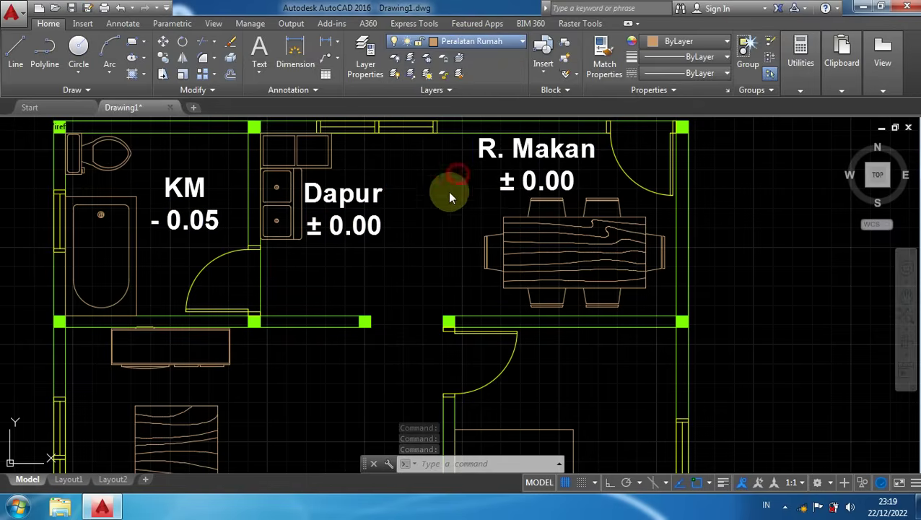
key(Escape)
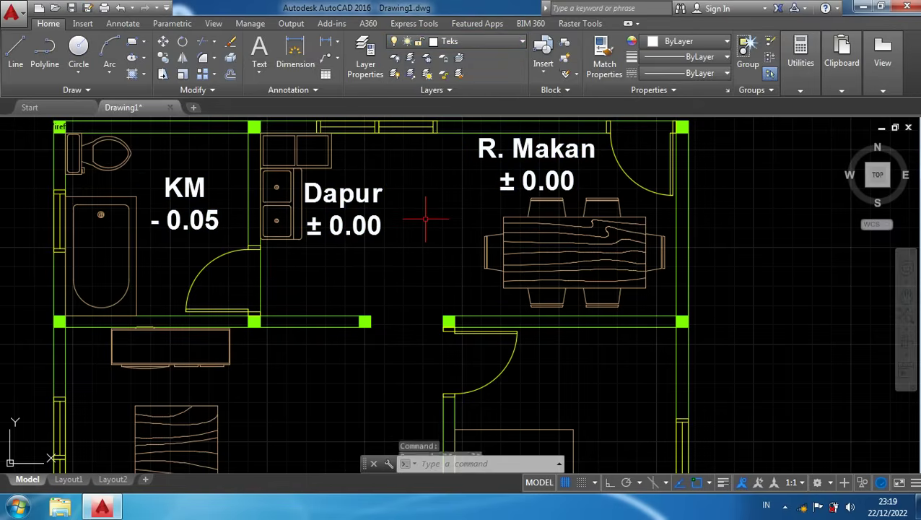
click(484, 41)
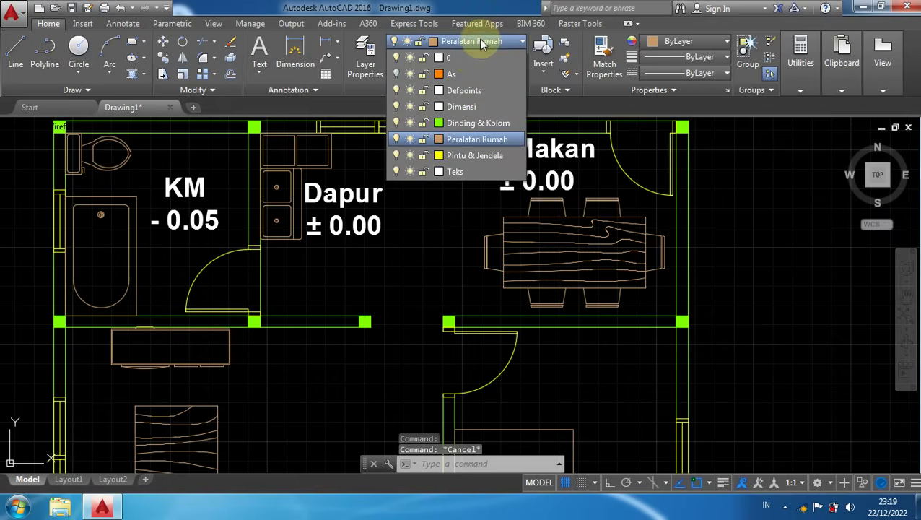
click(456, 172)
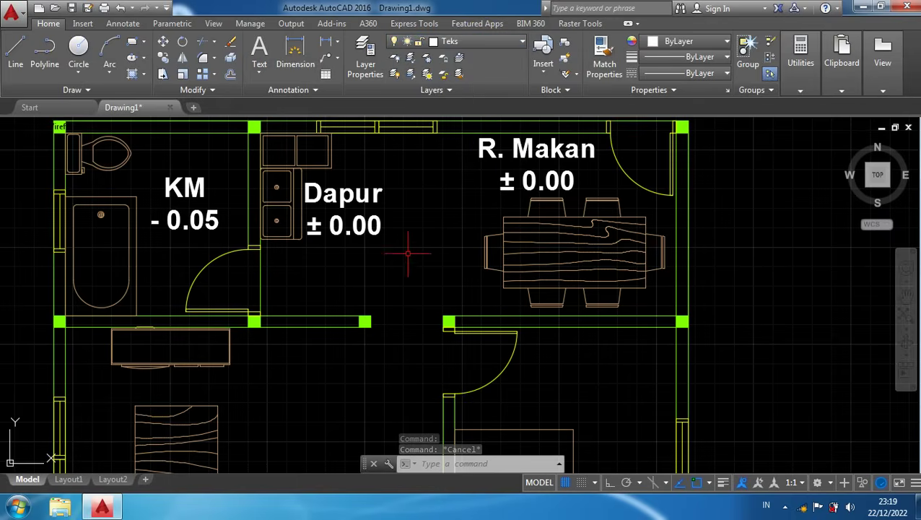
Copy the R. Makan label into the room below the kitchen, just right of its wood-grain table
scroll(406, 260, down, 2)
middle_drag(415, 243, 432, 200)
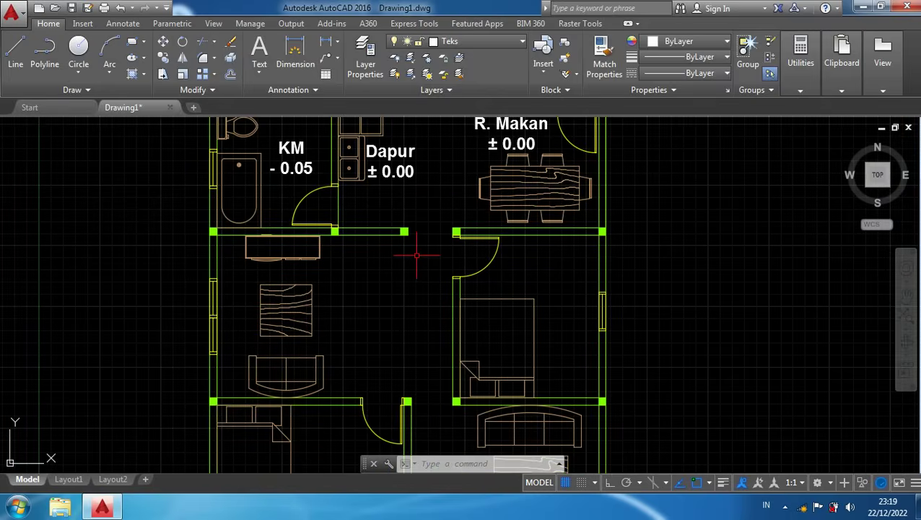
scroll(414, 302, down, 4)
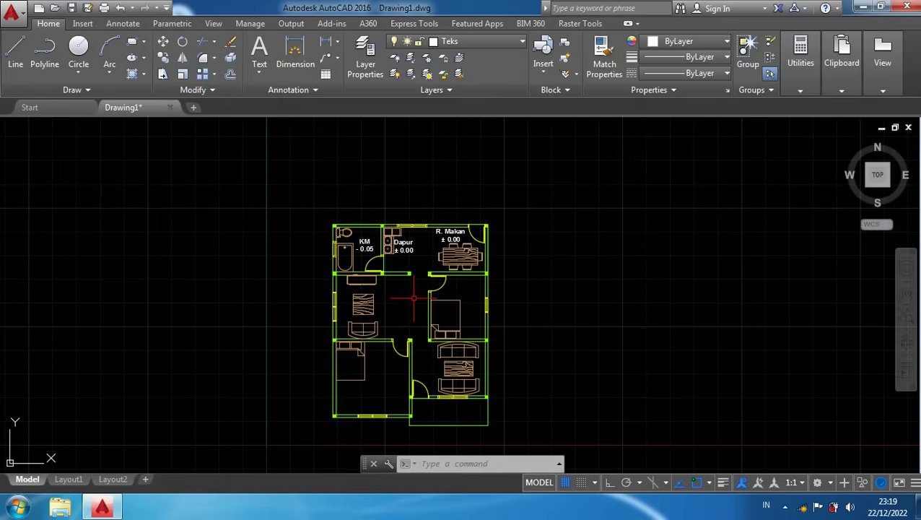
scroll(414, 297, up, 2)
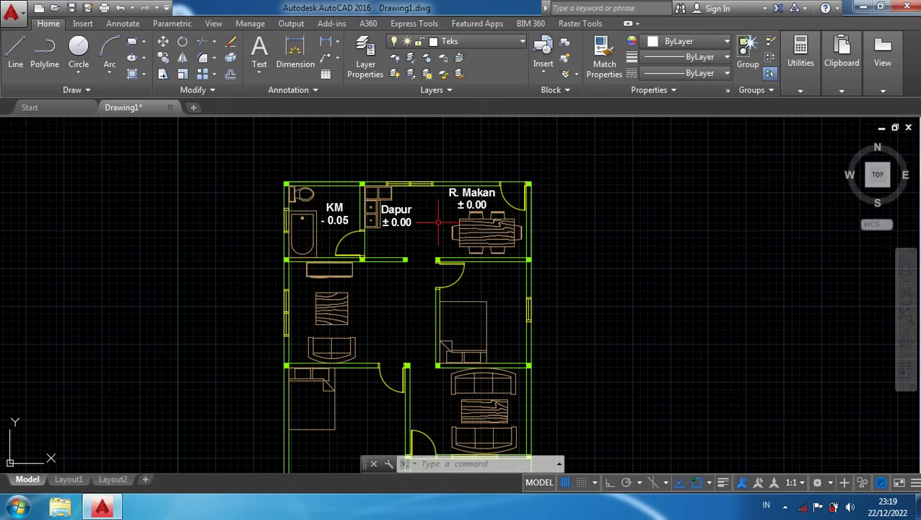
click(448, 198)
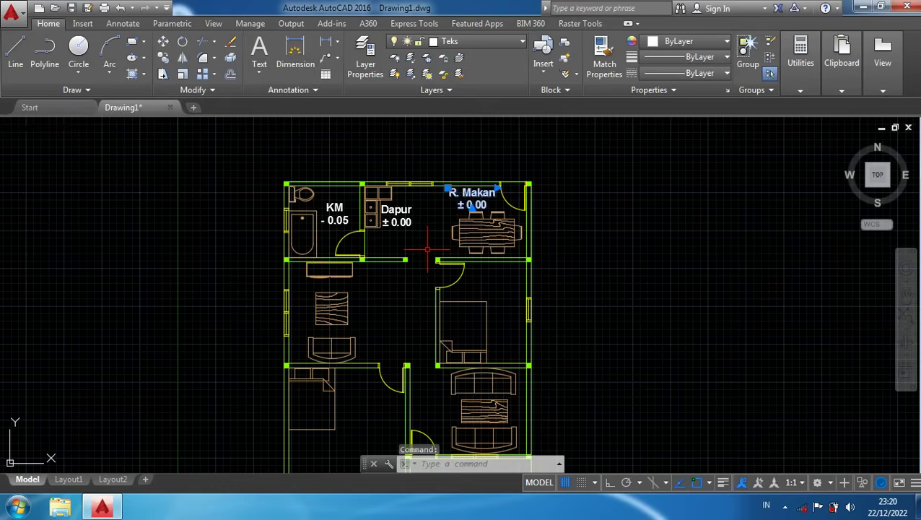
text(co)
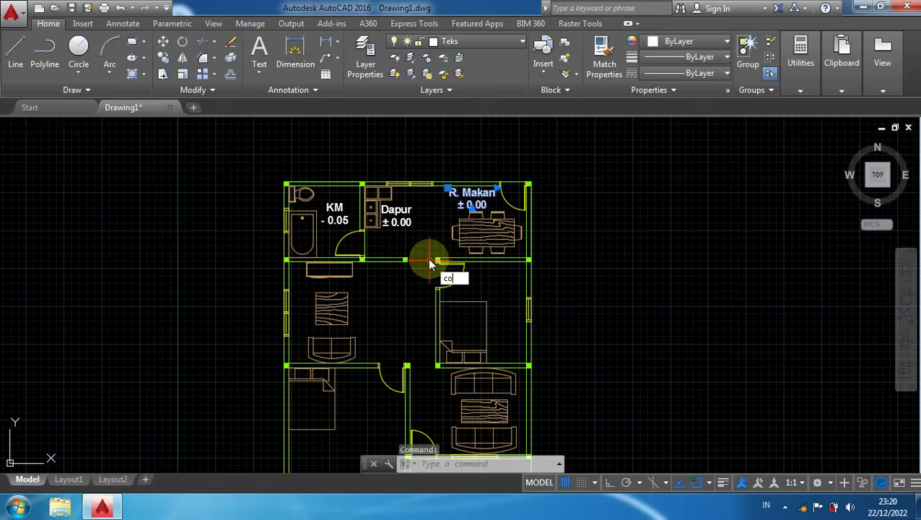
key(Return)
click(469, 204)
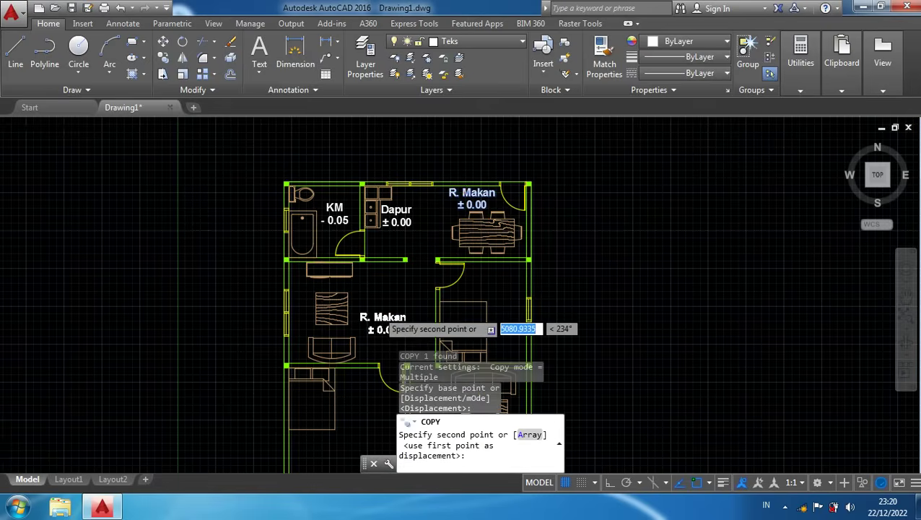
scroll(383, 311, up, 2)
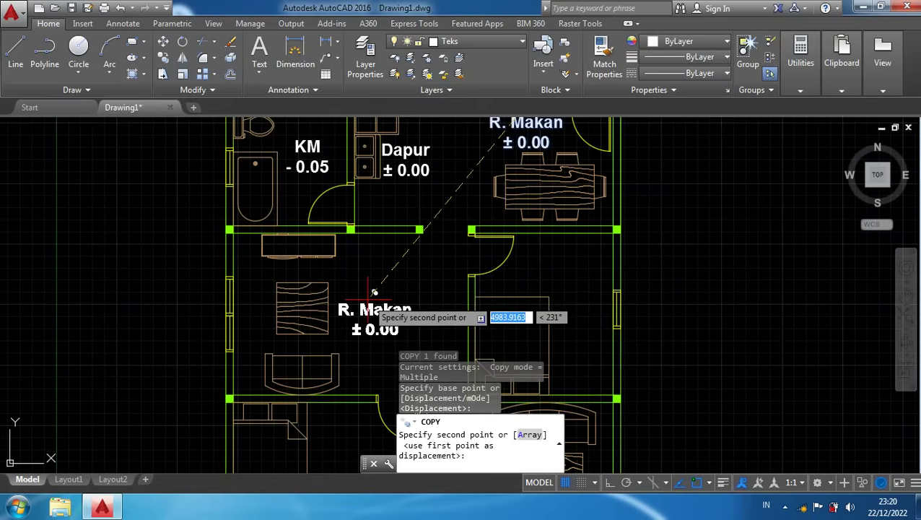
click(374, 291)
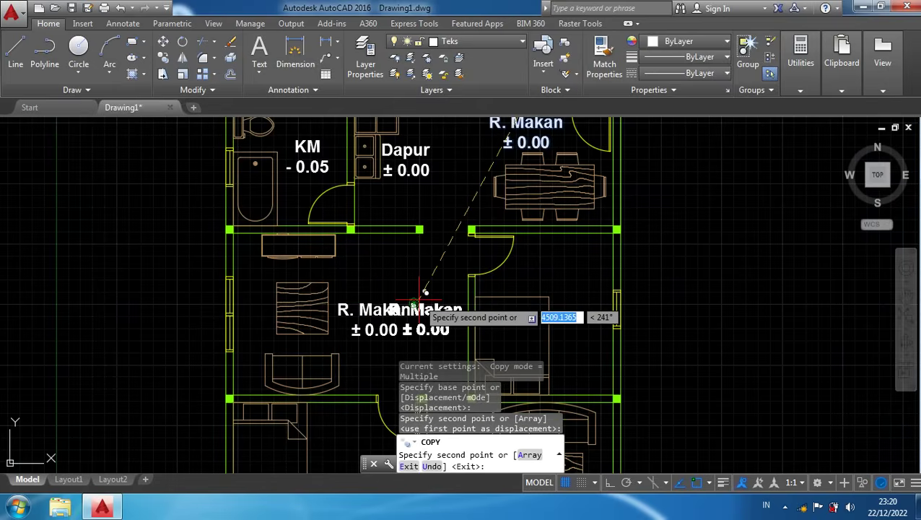
key(Escape)
Change the copied label's room name to "R. Keluarga" and widen its text frame so the name fits on one line
middle_drag(407, 315, 416, 278)
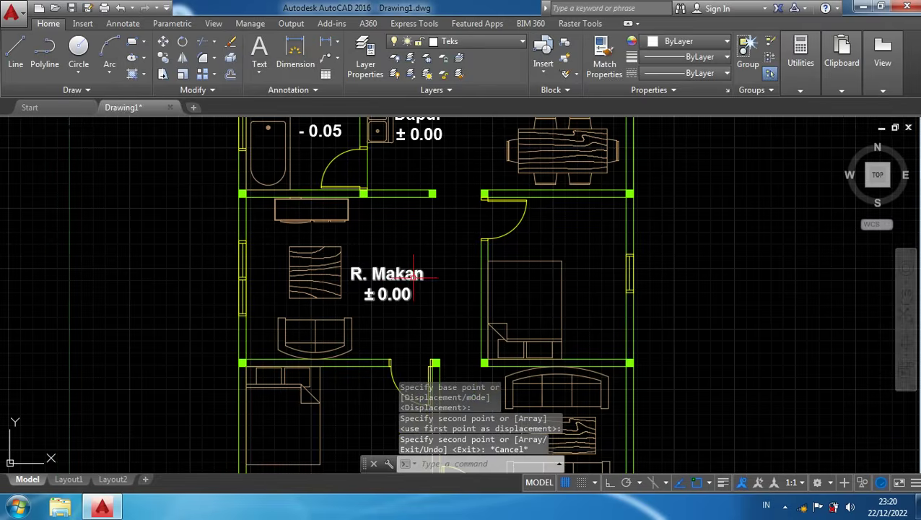
double_click(419, 274)
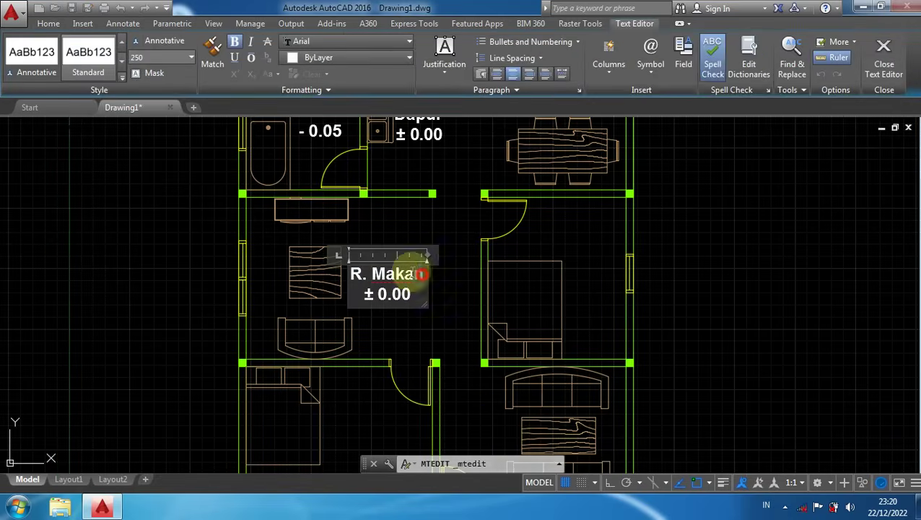
double_click(417, 274)
text(K)
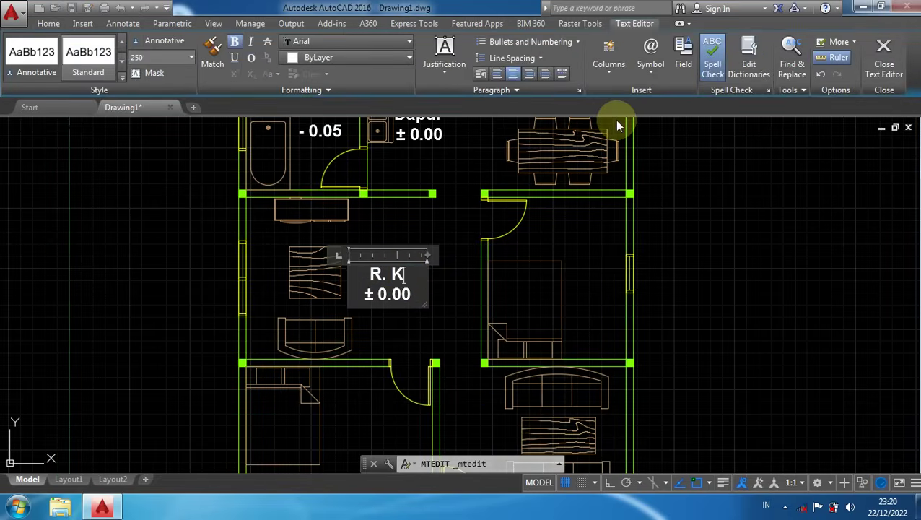
text(eluarga)
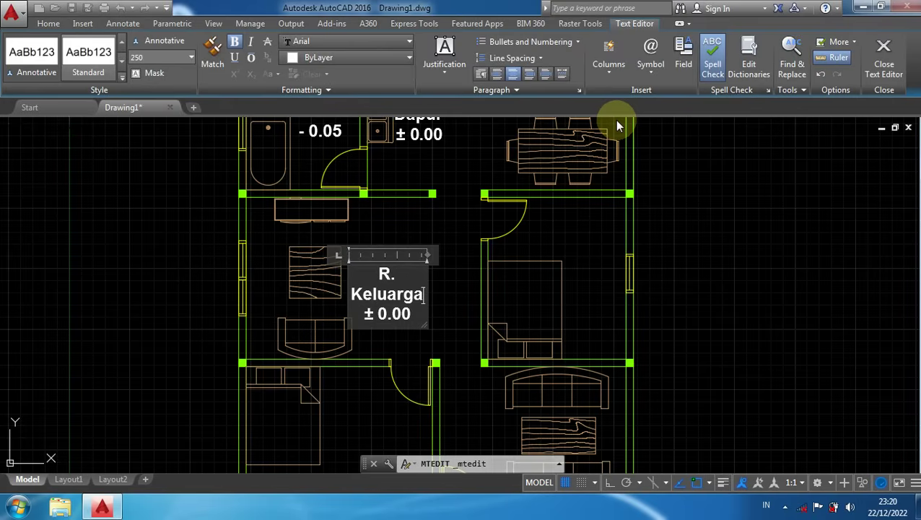
drag(430, 254, 449, 254)
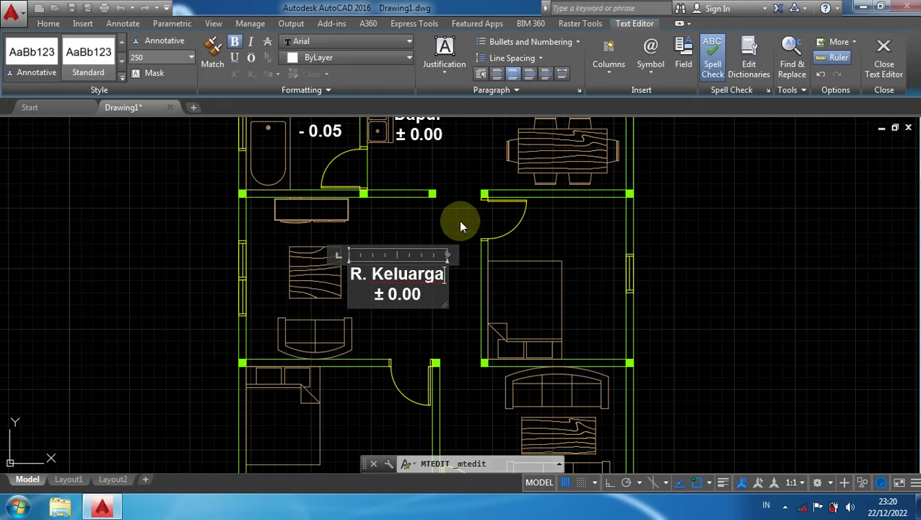
click(455, 218)
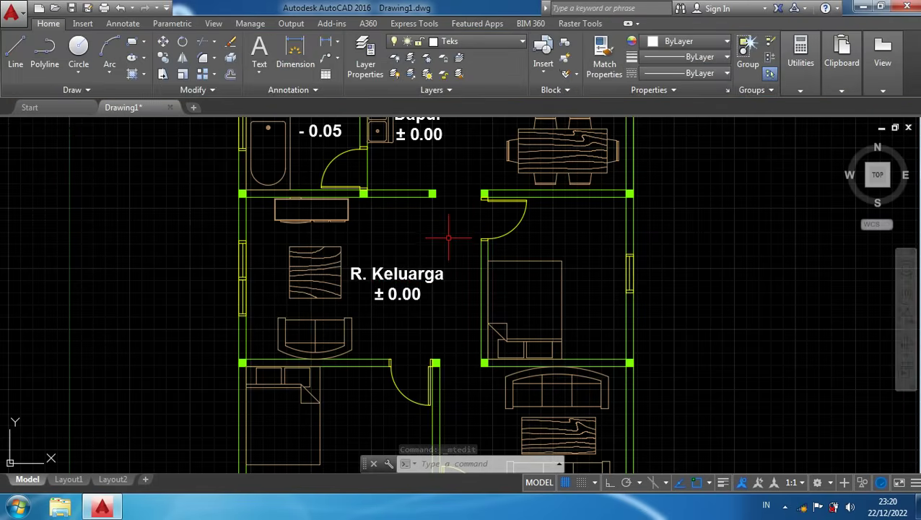
Copy the R. Keluarga label into the bedroom to its right, above the bed and beside the door swing
scroll(469, 256, down, 2)
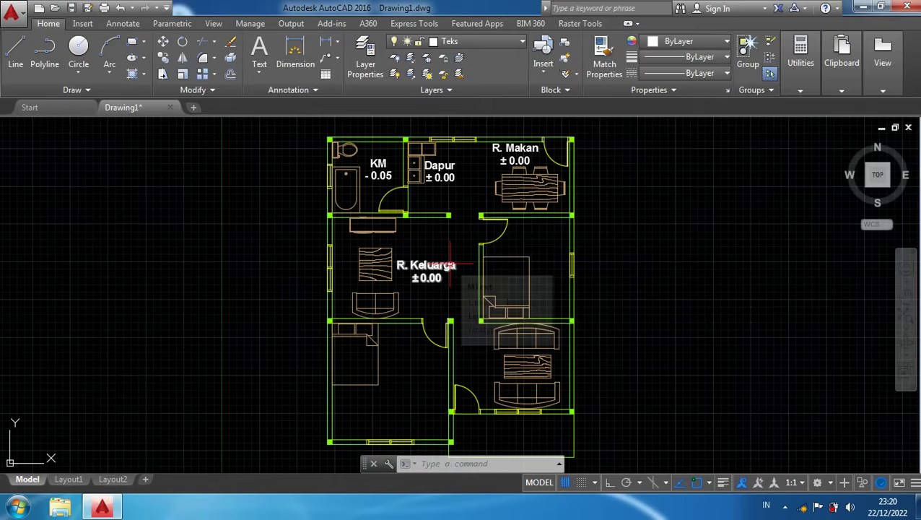
click(451, 264)
text(co)
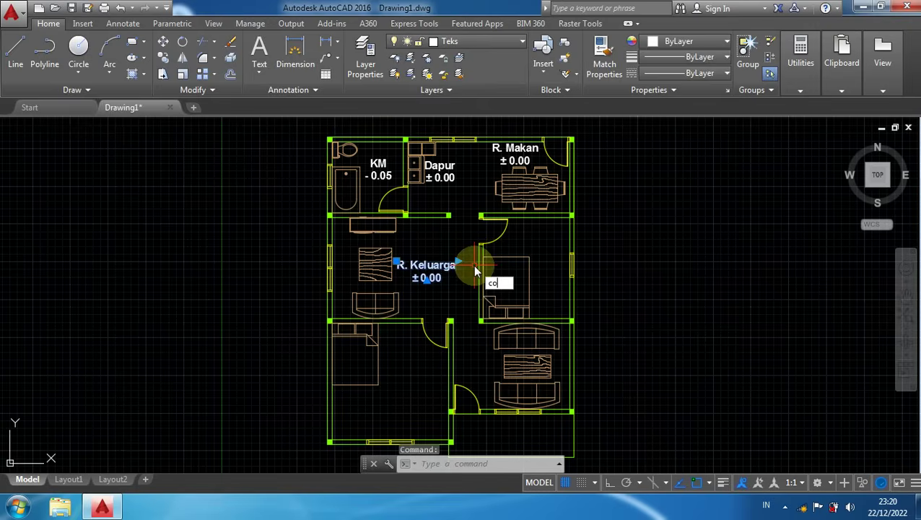
key(Return)
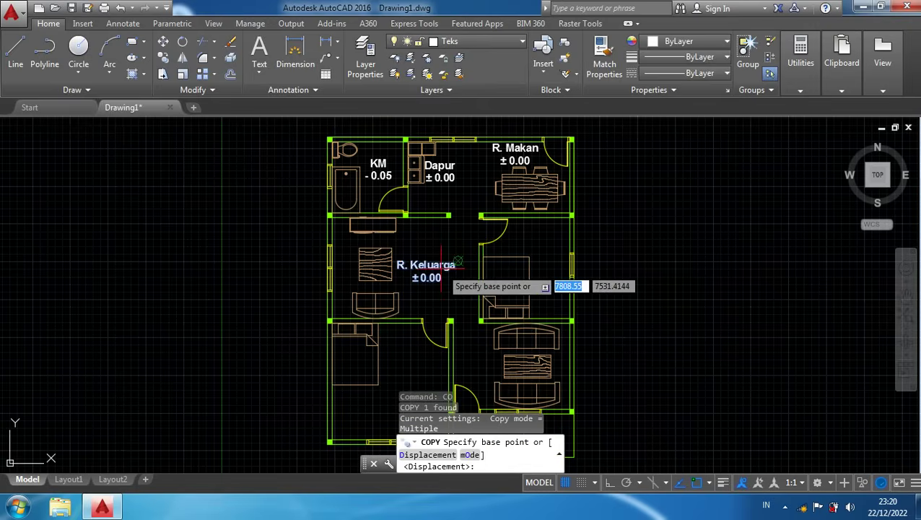
click(401, 276)
scroll(527, 249, up, 5)
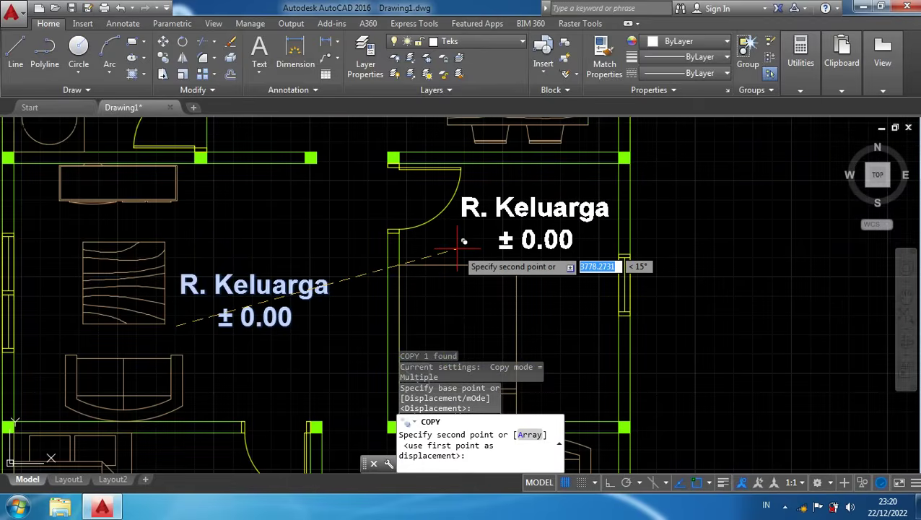
click(456, 249)
key(Escape)
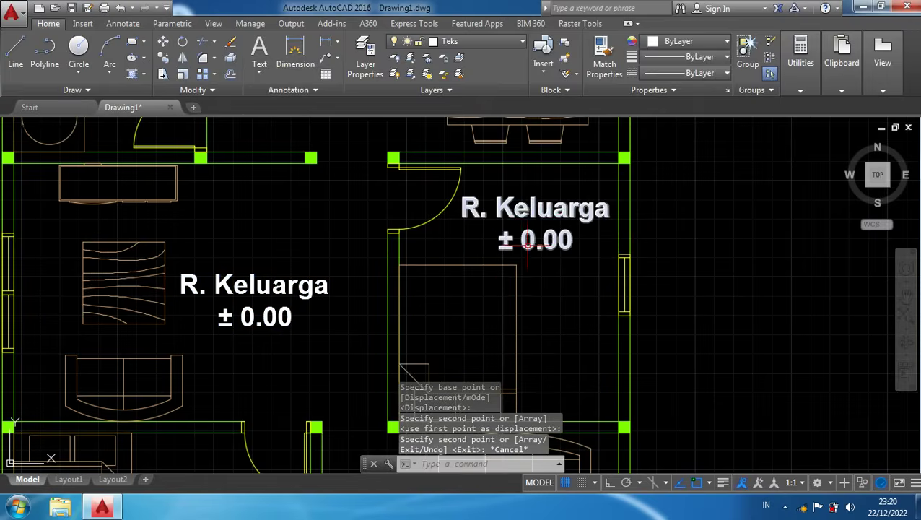
Change the bedroom label's room name to "Kamar Tidur", split over two lines above the ± 0.00 level
double_click(463, 205)
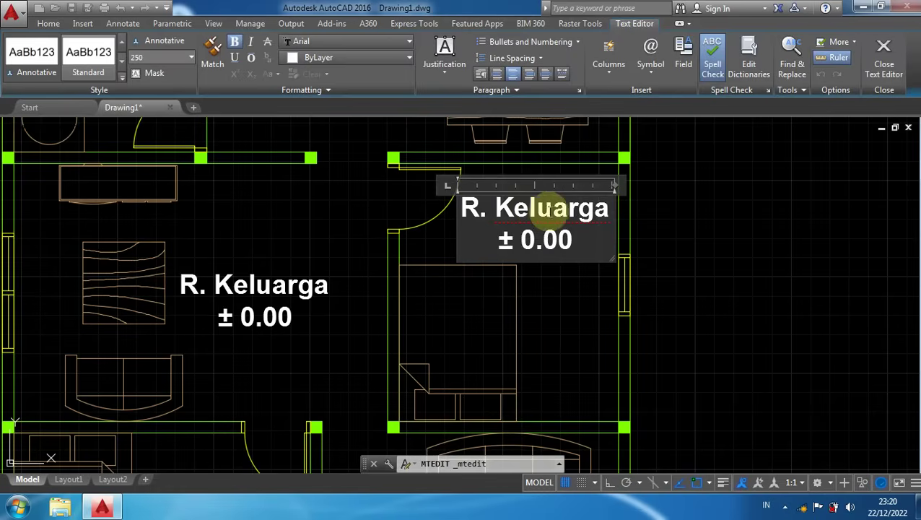
click(609, 209)
drag(608, 209, 443, 182)
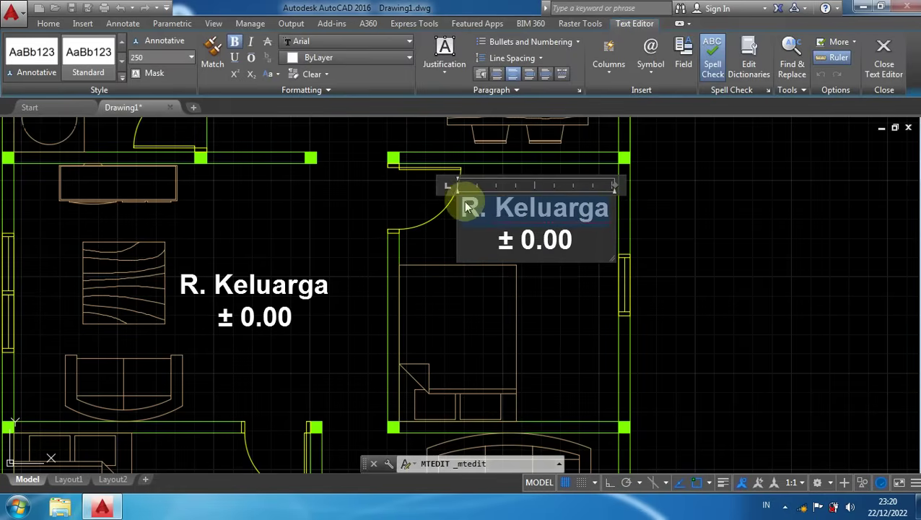
text(Kama)
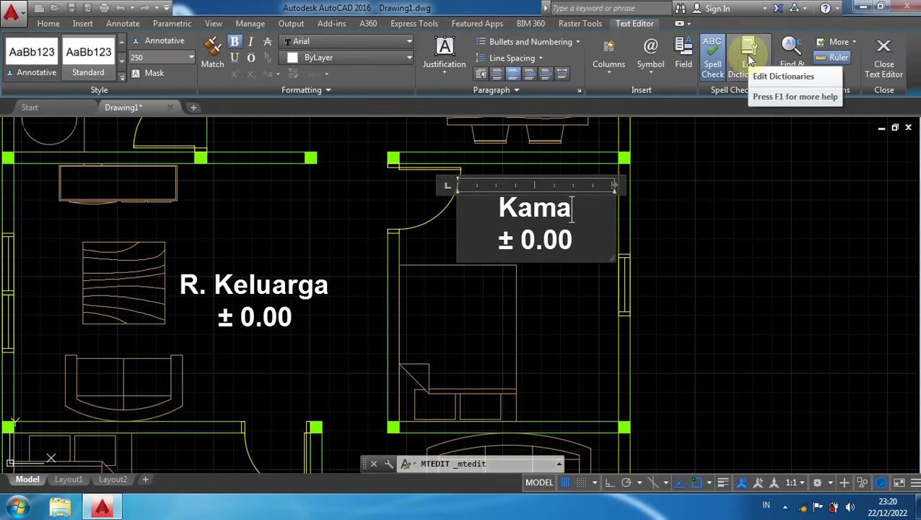
text(r)
key(Return)
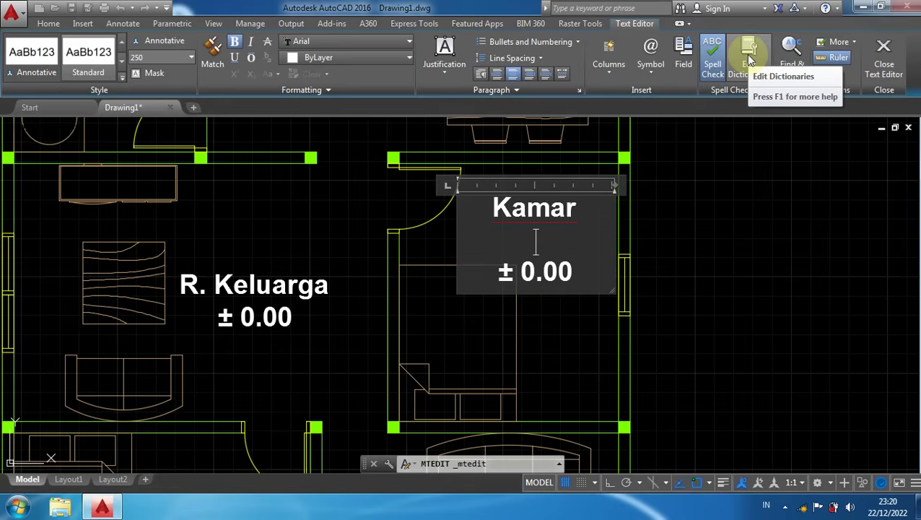
text(Tidur)
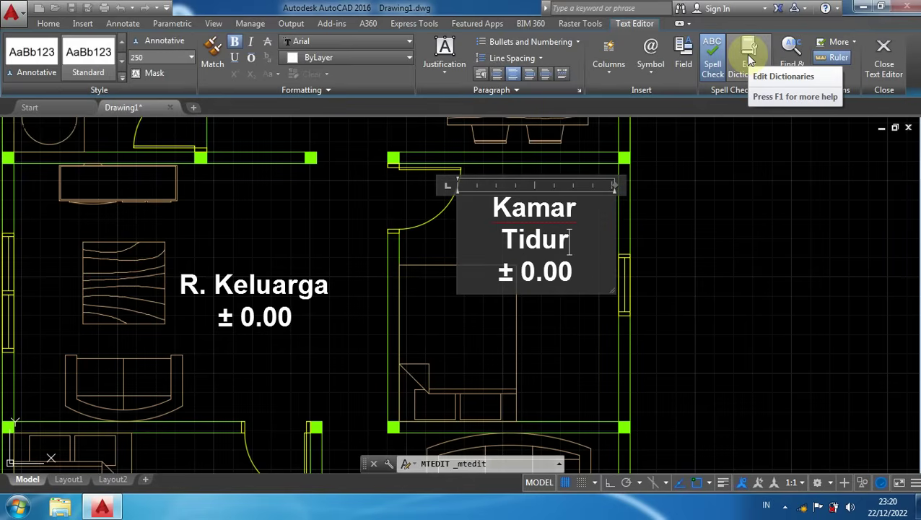
click(715, 235)
Move the Kamar Tidur label right and down into the free space between the bed and the window wall
click(571, 209)
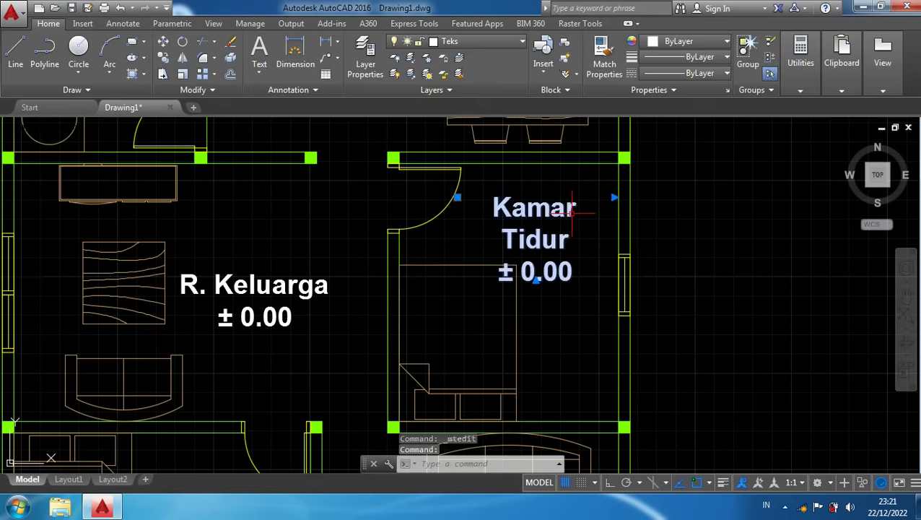
text(m)
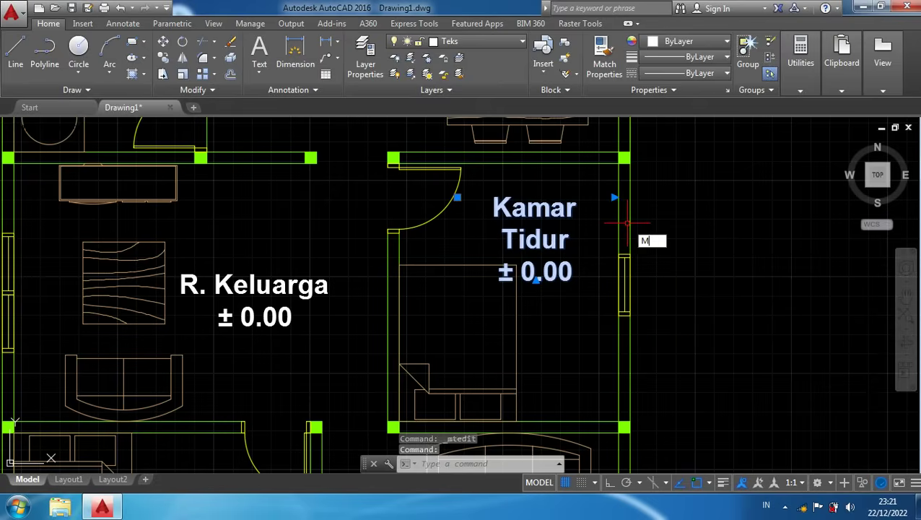
key(Return)
click(705, 224)
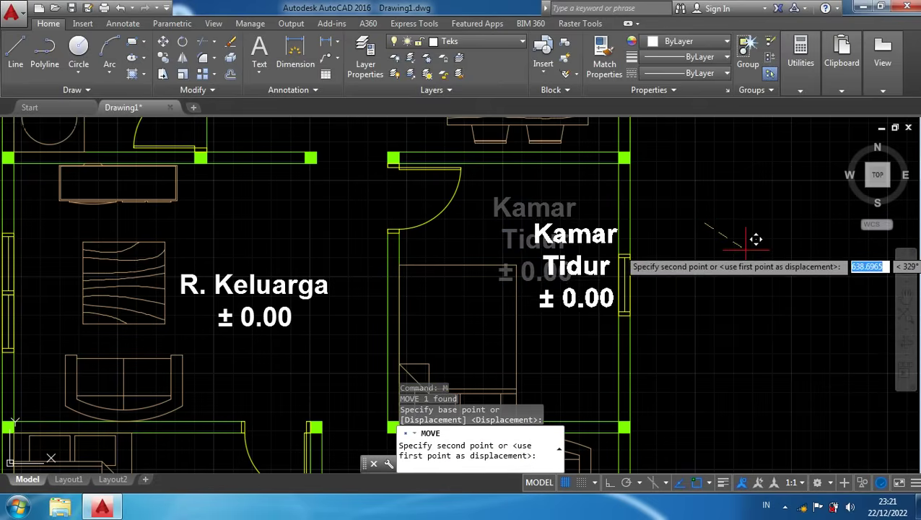
click(743, 286)
scroll(745, 269, down, 5)
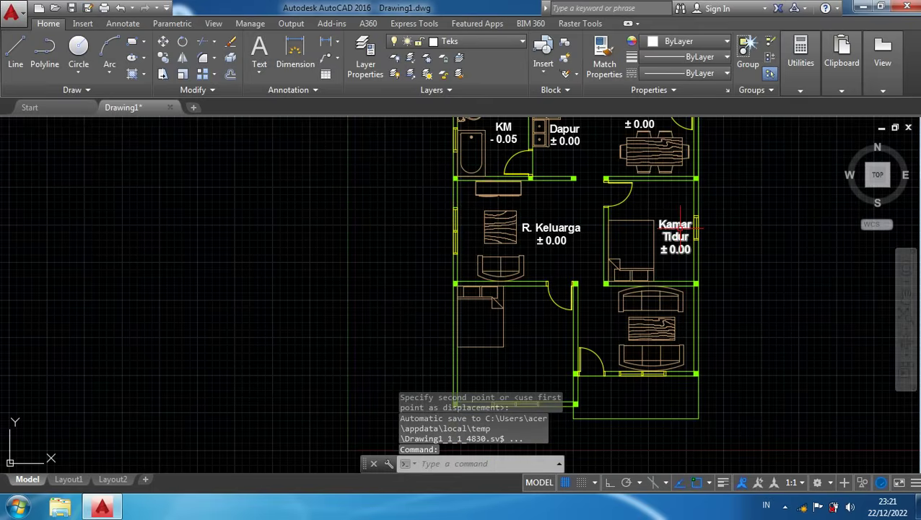
Copy the Kamar Tidur label into the lower-left bedroom, in the free floor area right of the bed
click(678, 245)
text(co)
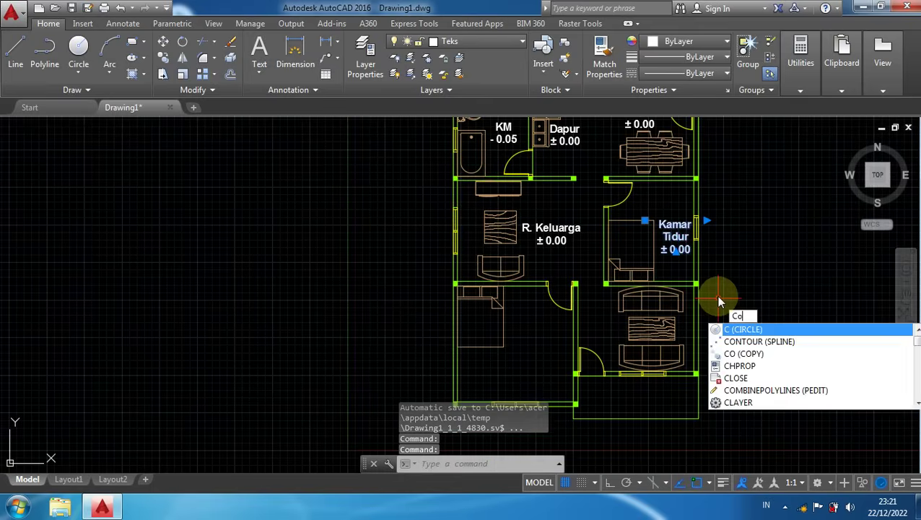
key(Return)
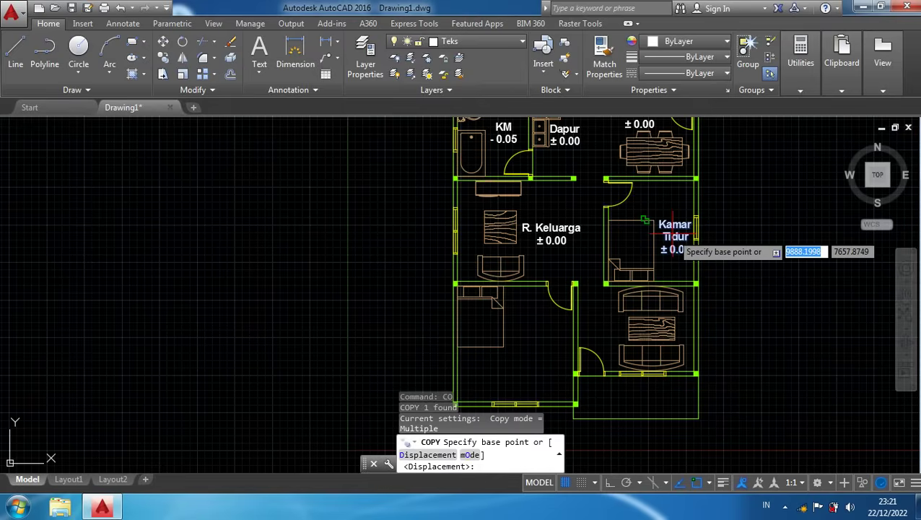
click(647, 217)
scroll(596, 323, down, 2)
scroll(562, 314, up, 2)
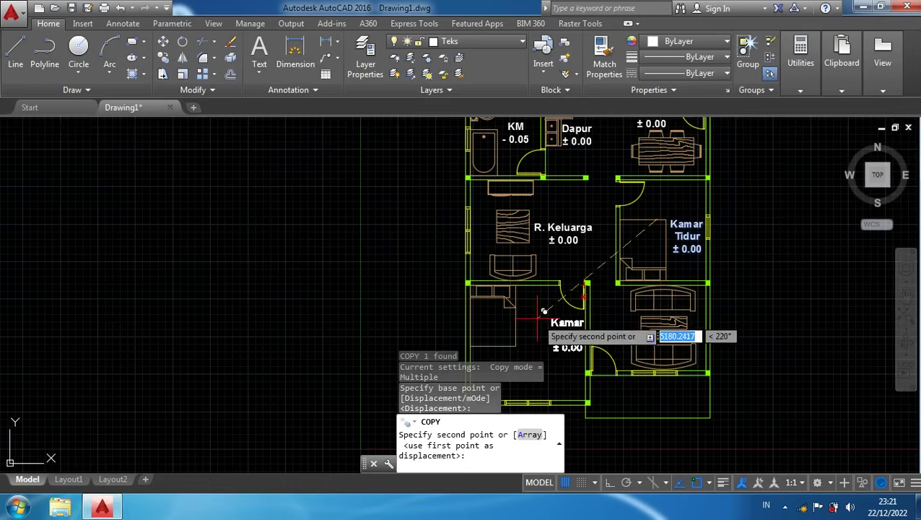
middle_drag(562, 315, 599, 238)
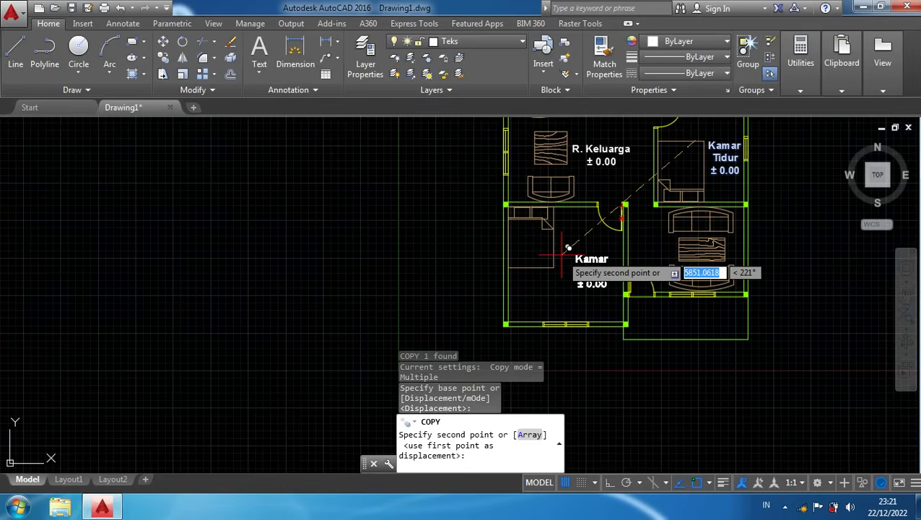
scroll(555, 254, up, 3)
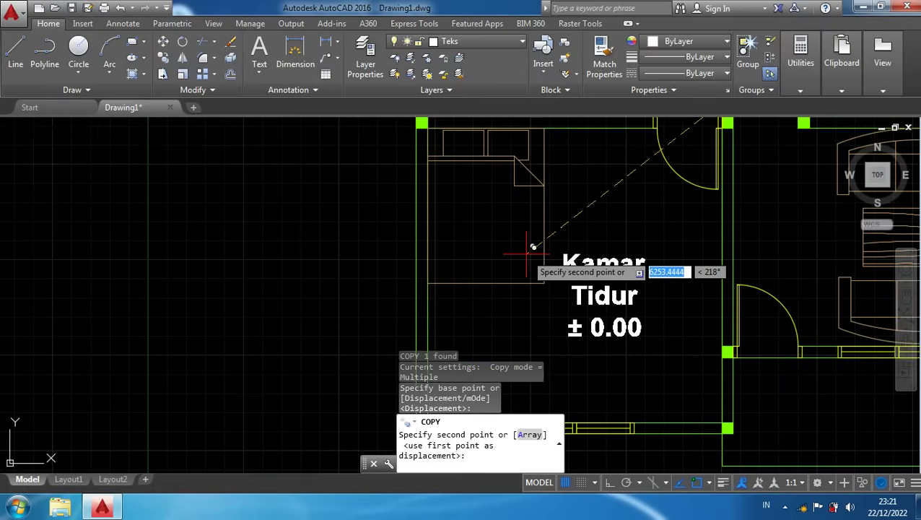
click(516, 254)
key(Escape)
Copy the R. Keluarga label into the room with two sofas, above the entrance door swing and beside the coffee table
scroll(670, 298, down, 3)
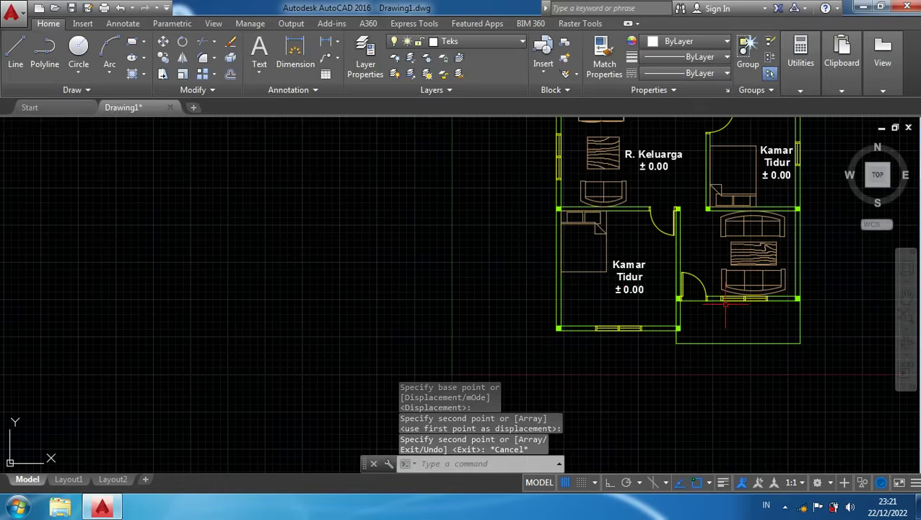
click(682, 161)
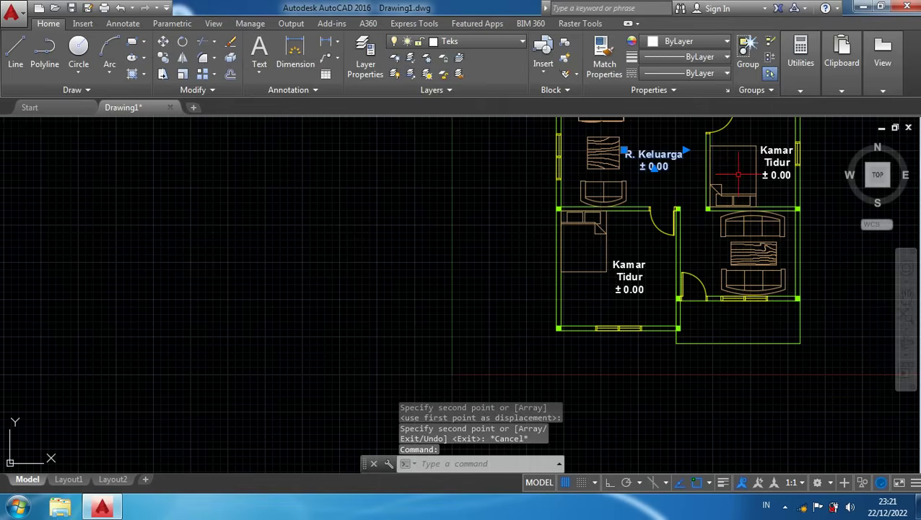
text(co)
key(Return)
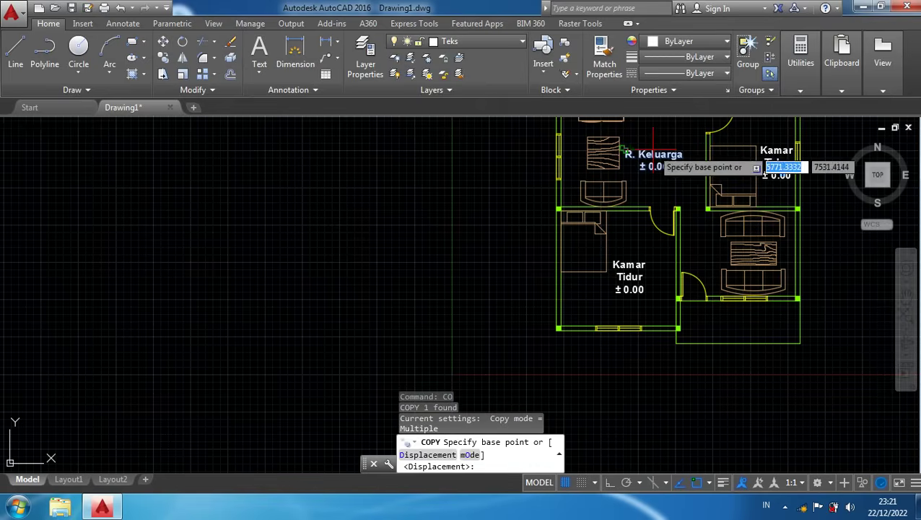
click(689, 157)
scroll(689, 238, up, 3)
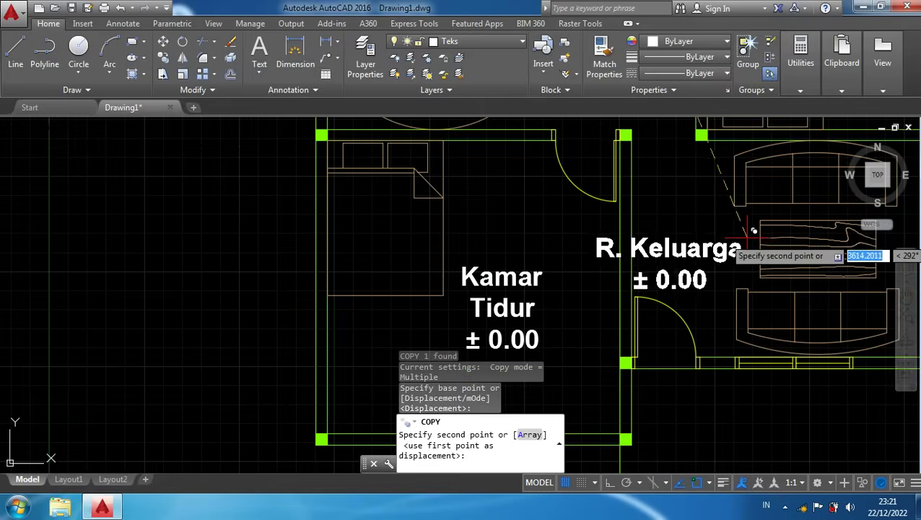
click(751, 233)
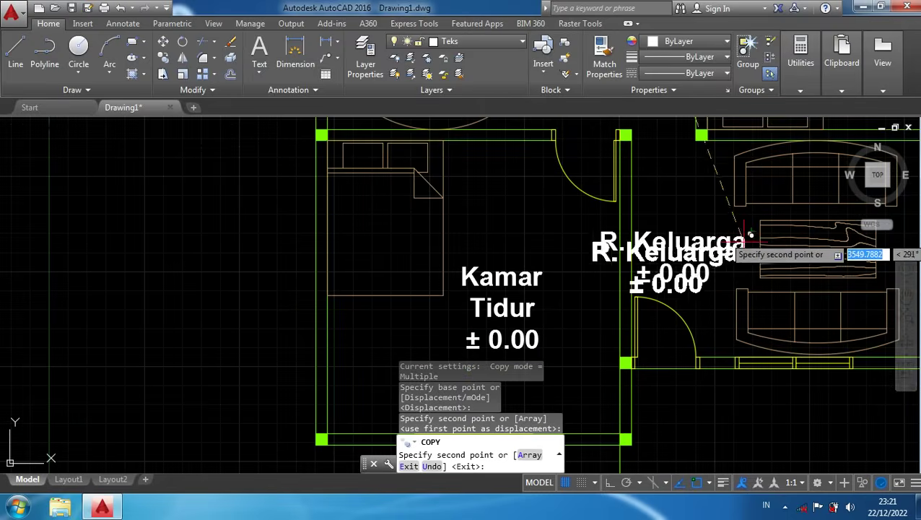
key(Escape)
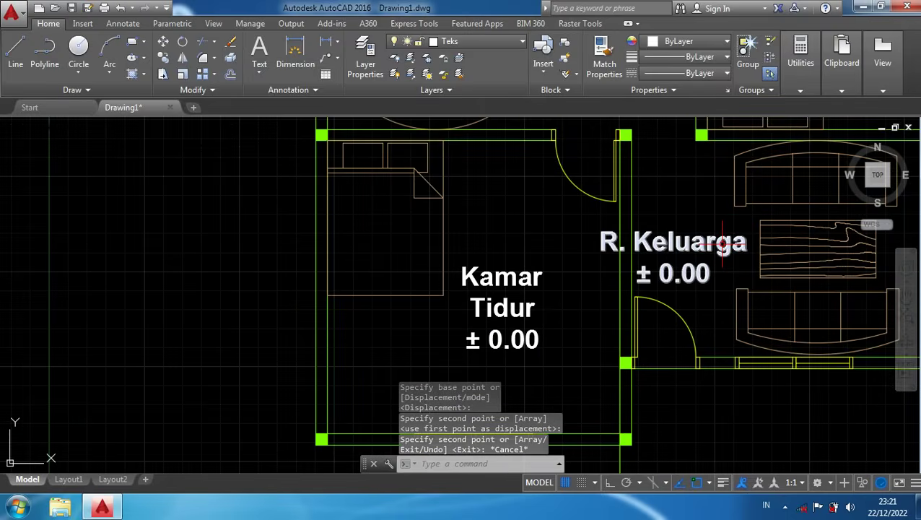
Change the copied label's room name to "R. Tamu" and narrow its text frame to fit the name
double_click(751, 239)
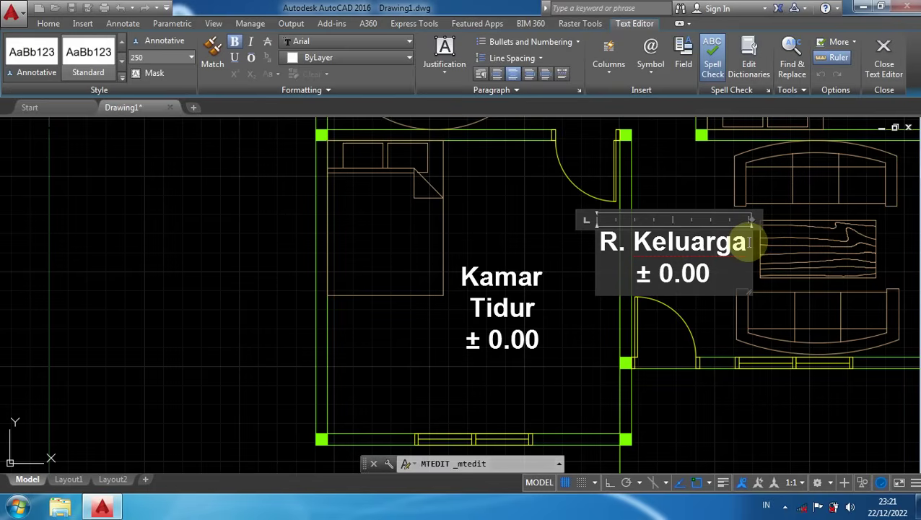
drag(751, 241, 634, 242)
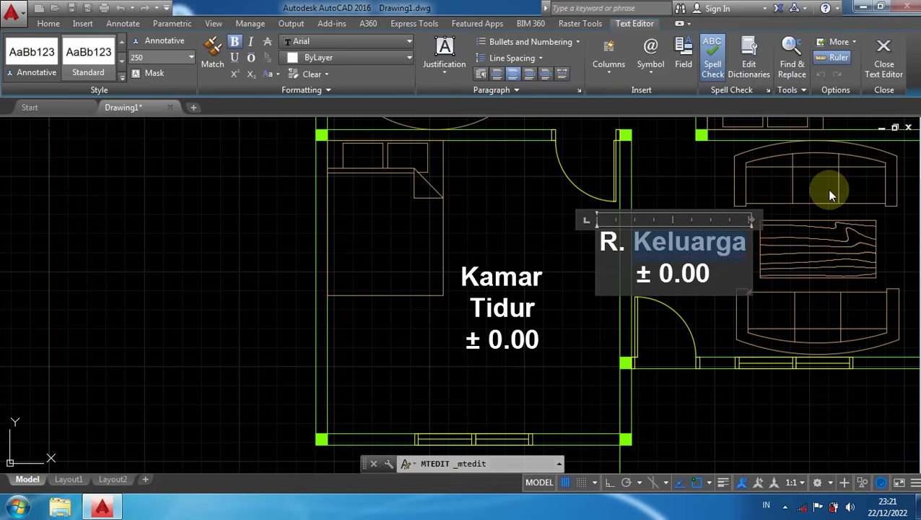
text(Tamu)
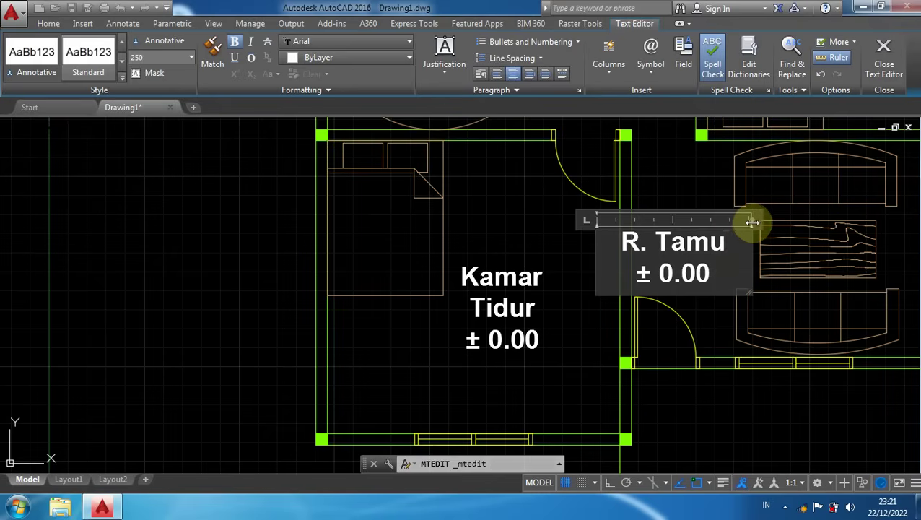
drag(752, 219, 711, 219)
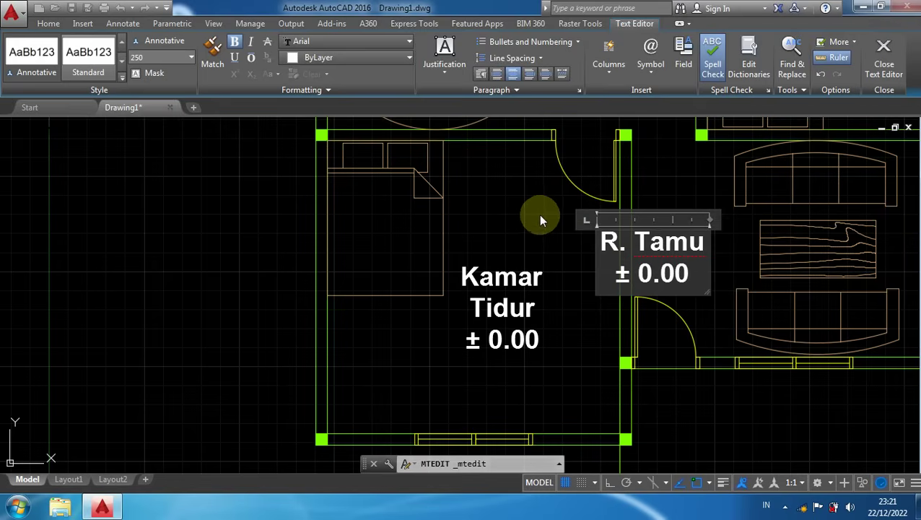
click(541, 219)
Move the R. Tamu label right, off the wall and into the free space between the wall and the coffee table
click(679, 242)
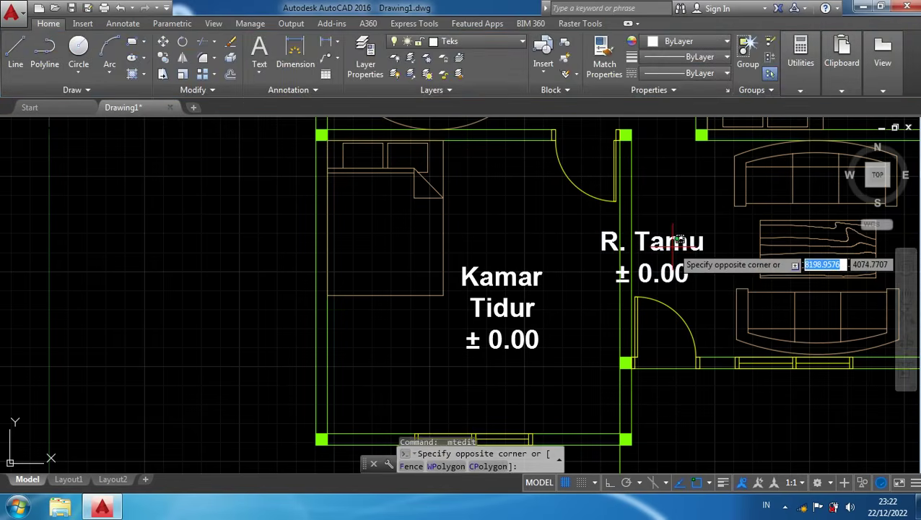
click(700, 244)
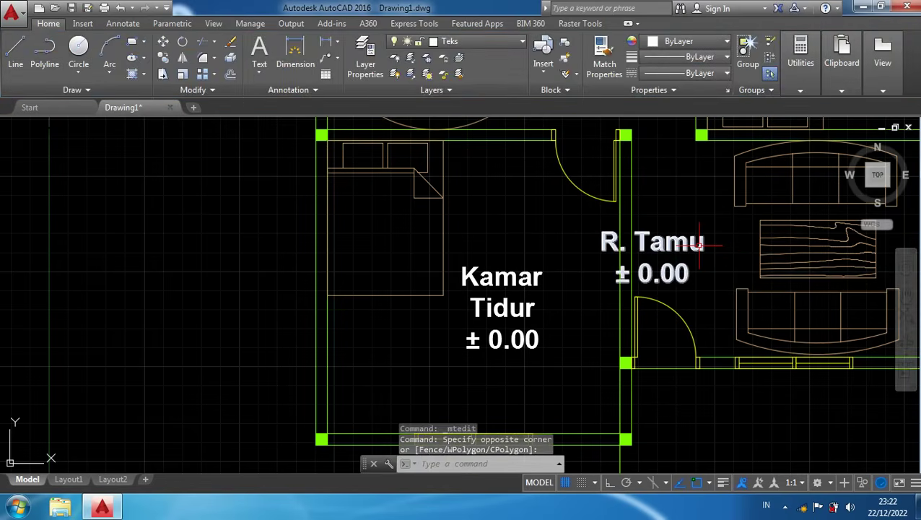
click(706, 254)
text(M)
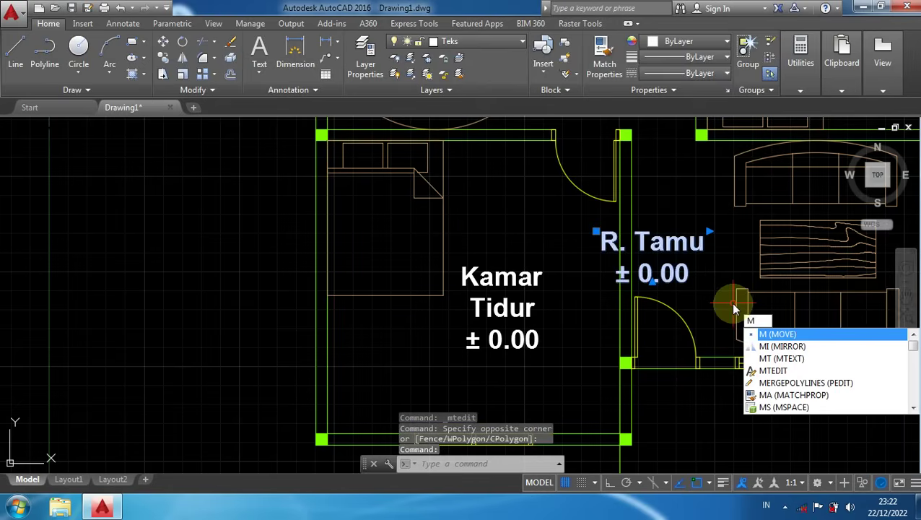
key(Return)
click(675, 227)
scroll(700, 224, up, 2)
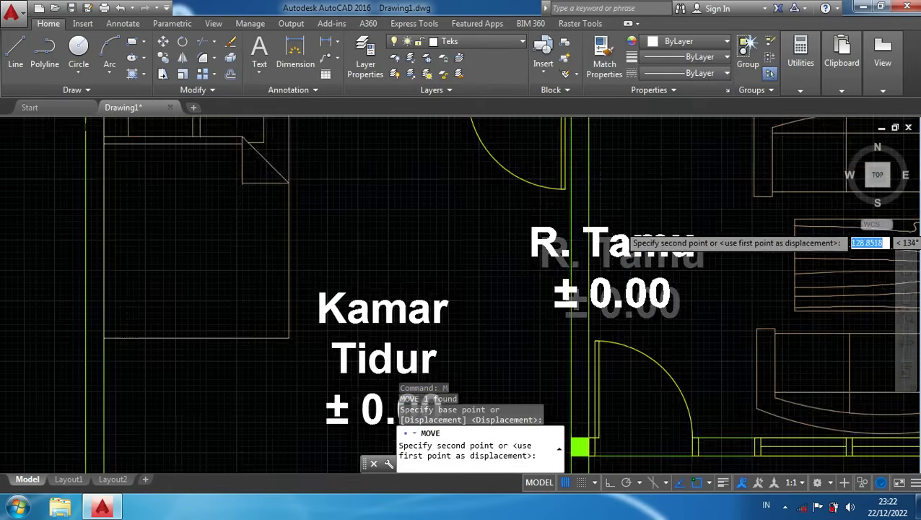
scroll(716, 223, up, 2)
click(825, 230)
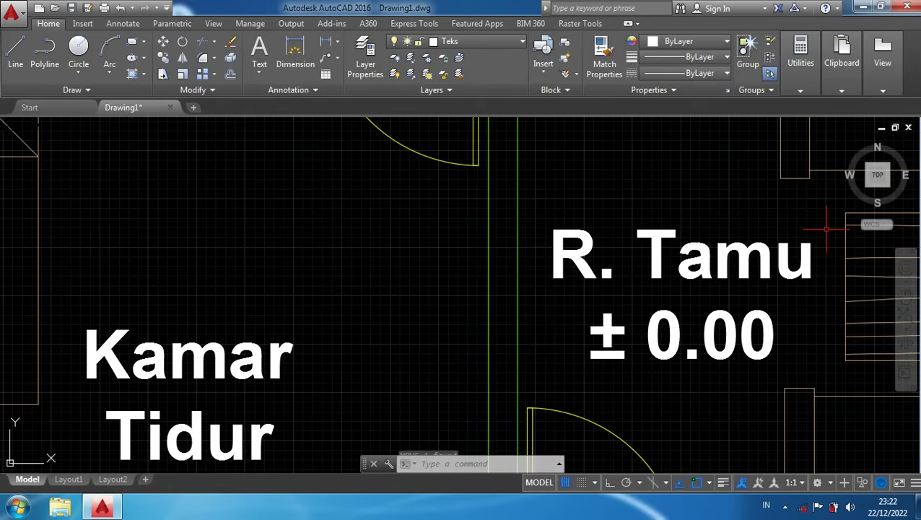
Copy the R. Tamu label onto the terrace below the living room's front window
scroll(827, 220, down, 5)
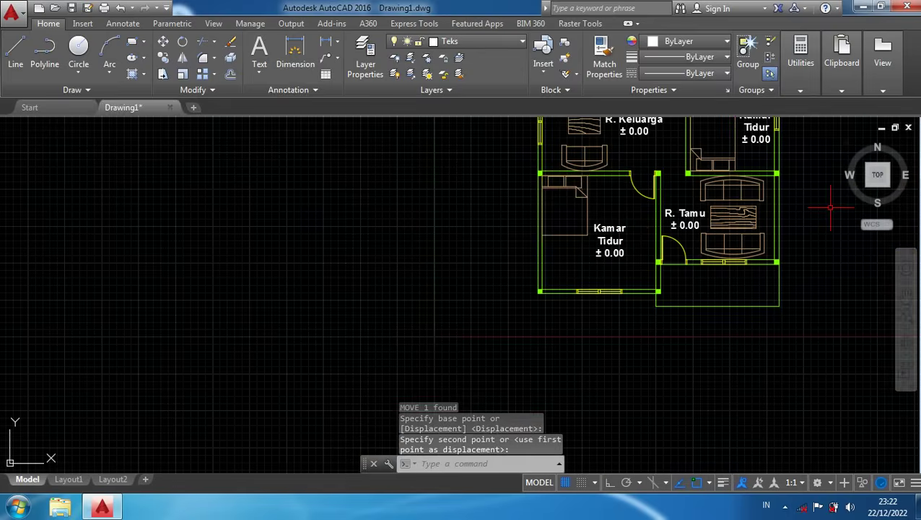
middle_drag(830, 208, 779, 299)
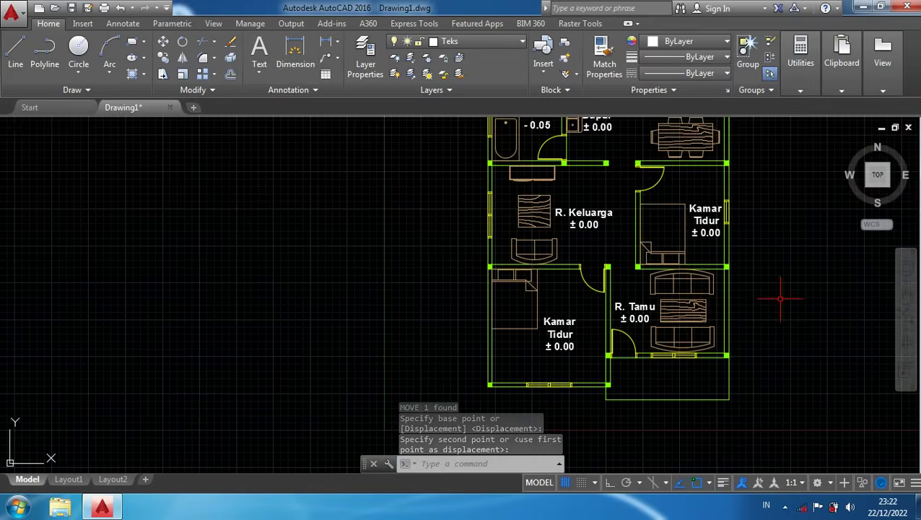
scroll(780, 293, down, 1)
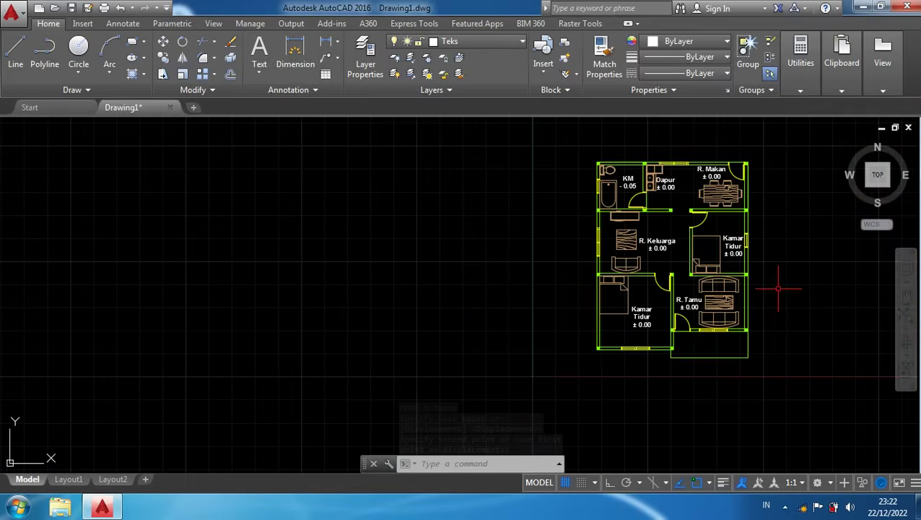
scroll(778, 289, up, 2)
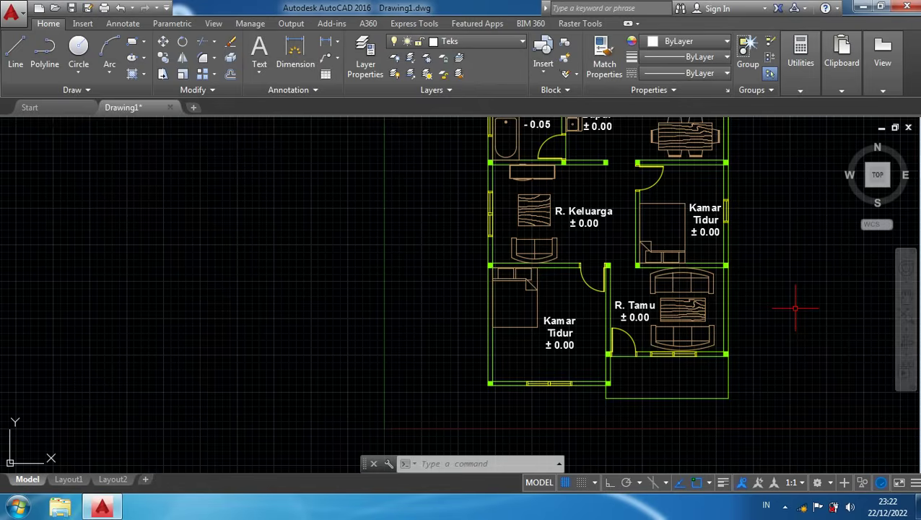
click(635, 306)
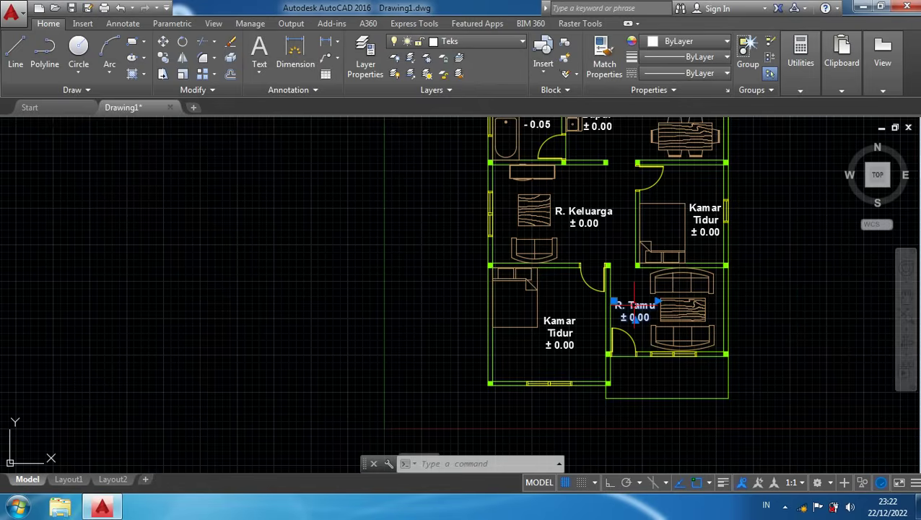
click(635, 307)
text(co)
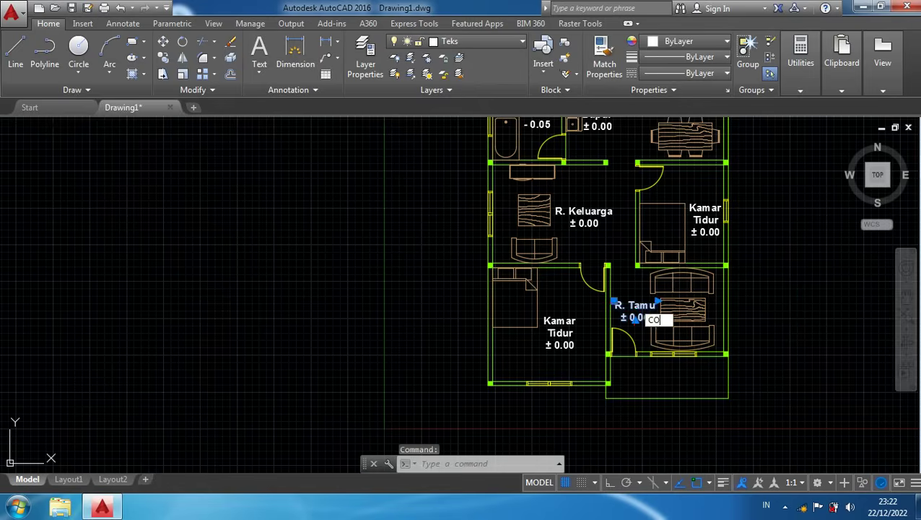
key(Return)
click(613, 324)
scroll(666, 396, up, 2)
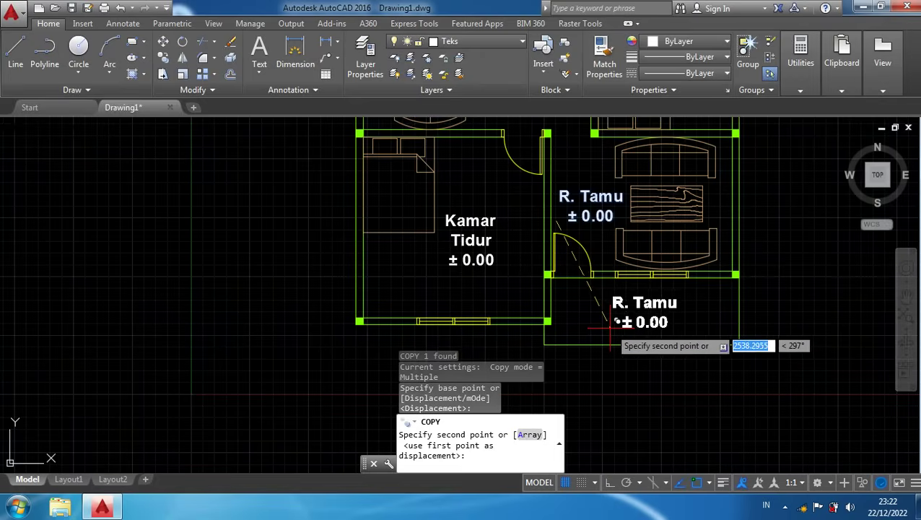
click(617, 329)
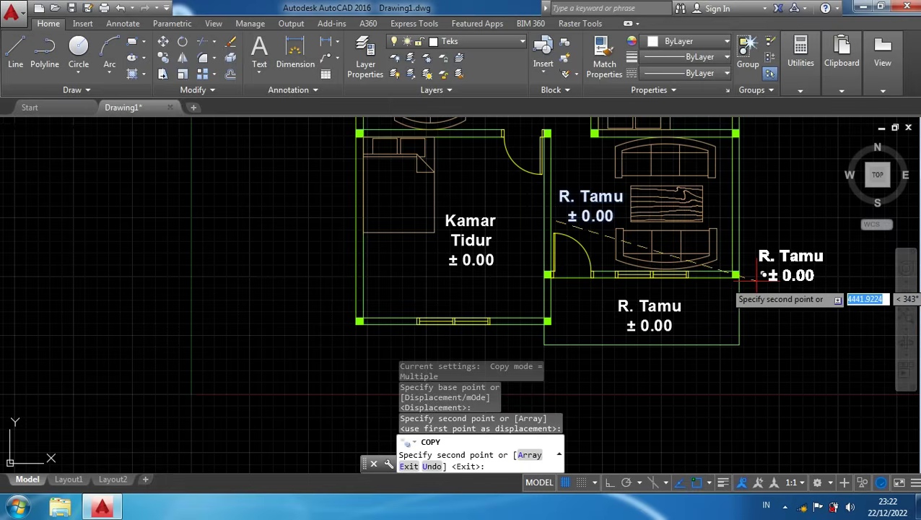
key(Escape)
Change the terrace label's room name to "Teras"
click(665, 306)
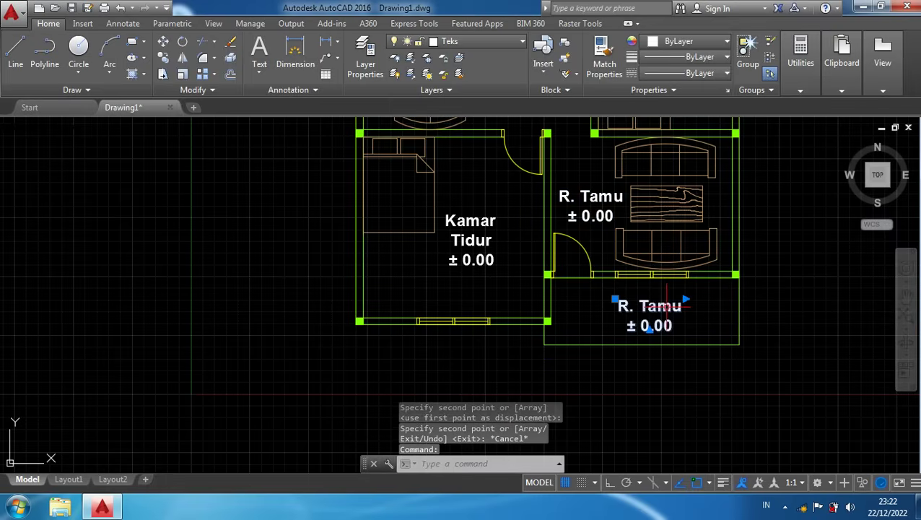
double_click(665, 306)
scroll(679, 307, up, 2)
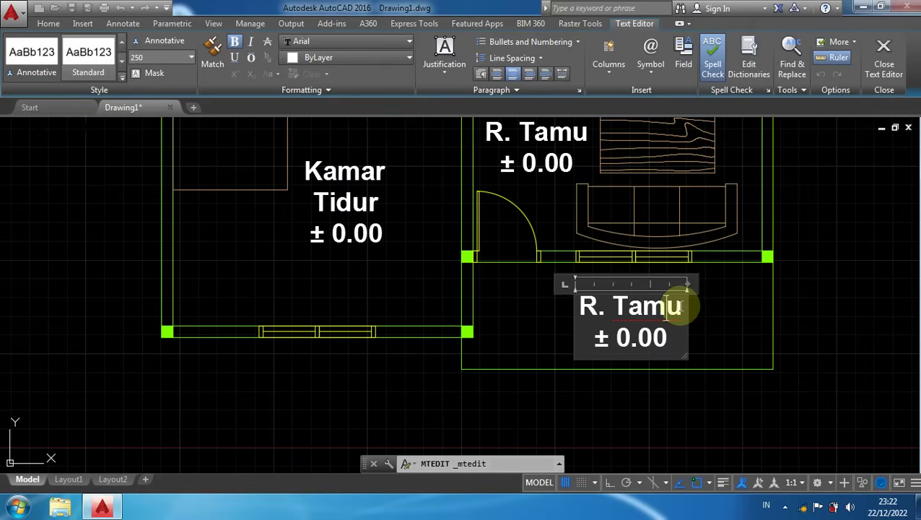
mouse_move(686, 305)
mouse_down()
mouse_move(586, 288)
mouse_move(556, 268)
mouse_up()
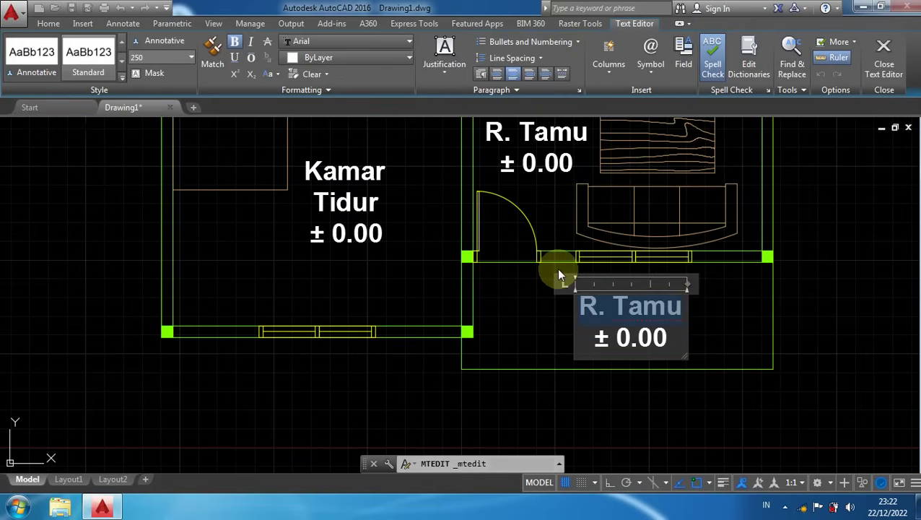
text(Teras)
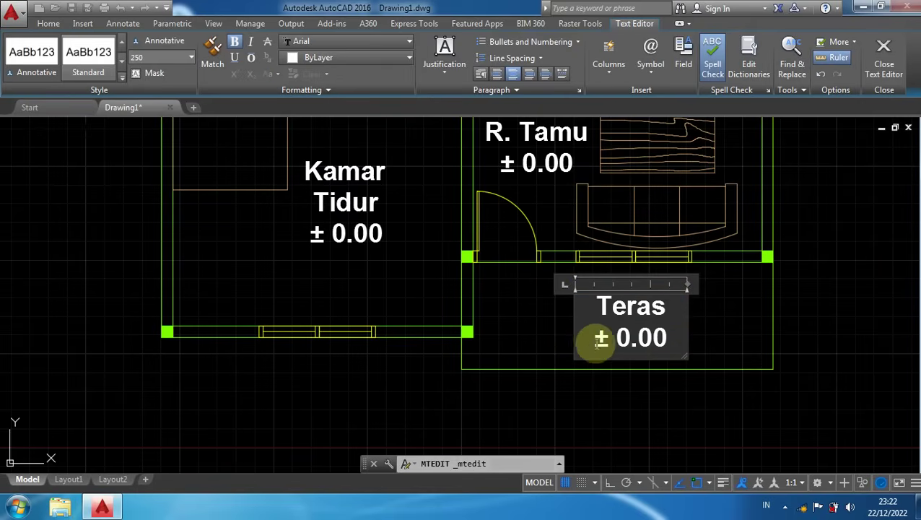
Set the floor level in the Teras label to - 0.05
click(605, 337)
key(BackSpace)
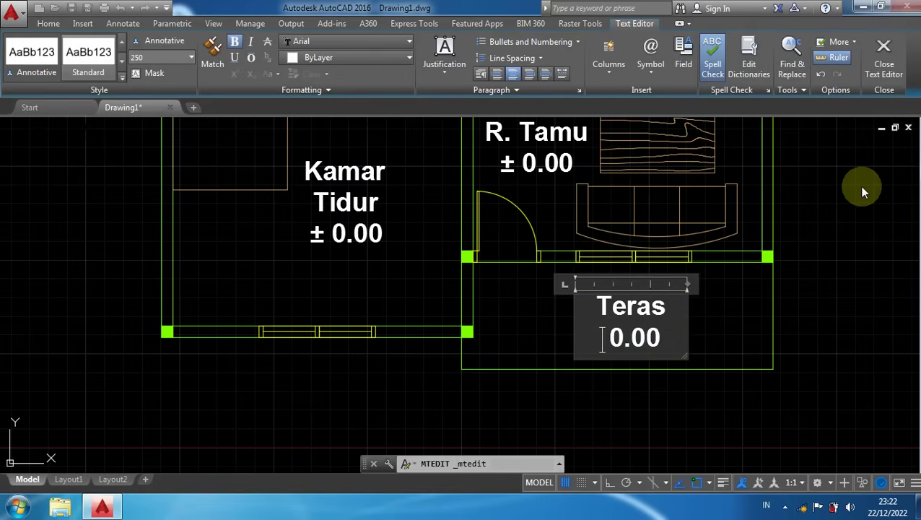
text(-)
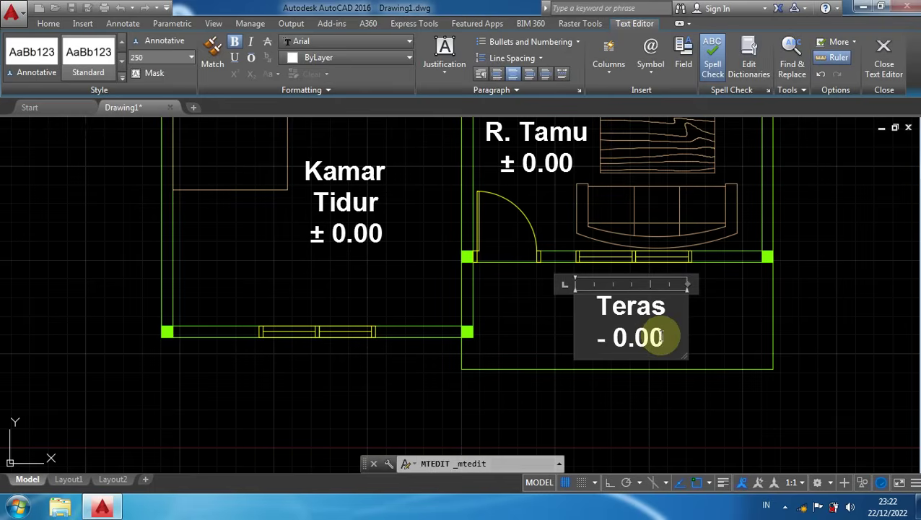
key(End)
key(BackSpace)
text(5)
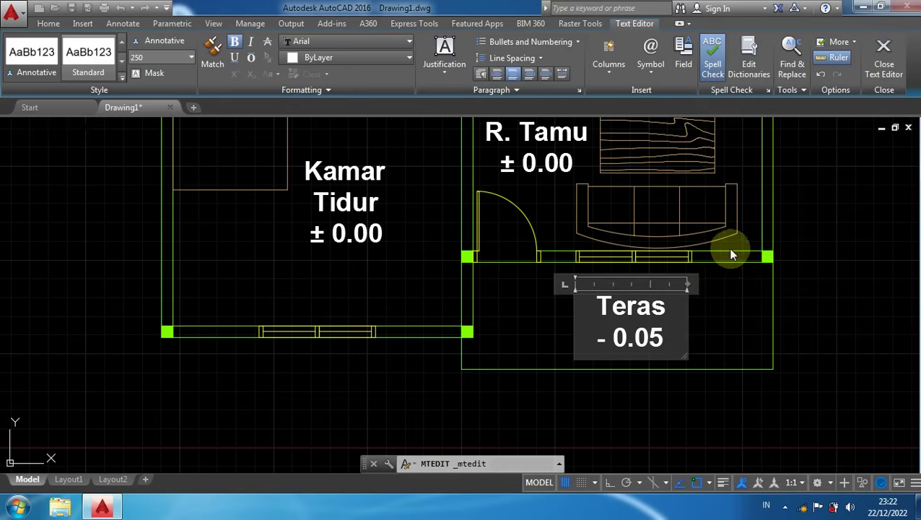
Finish editing the Teras label's text
click(809, 301)
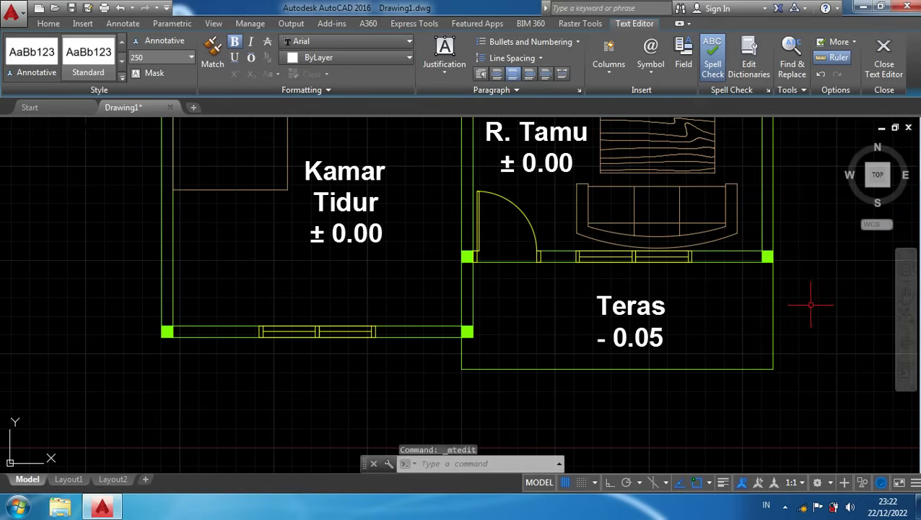
scroll(782, 304, down, 2)
scroll(760, 318, down, 4)
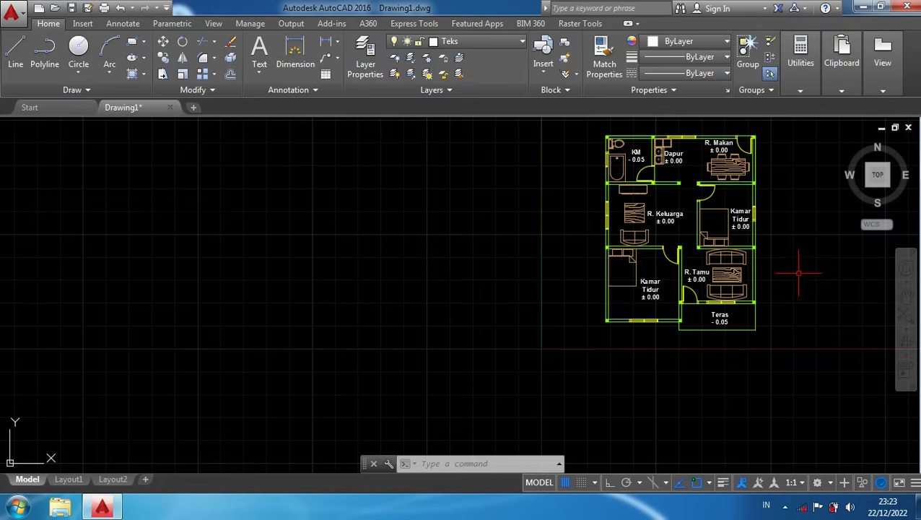
Hatch the terrace area around the Teras label with the ANGLE pattern at scale 50
scroll(751, 321, up, 4)
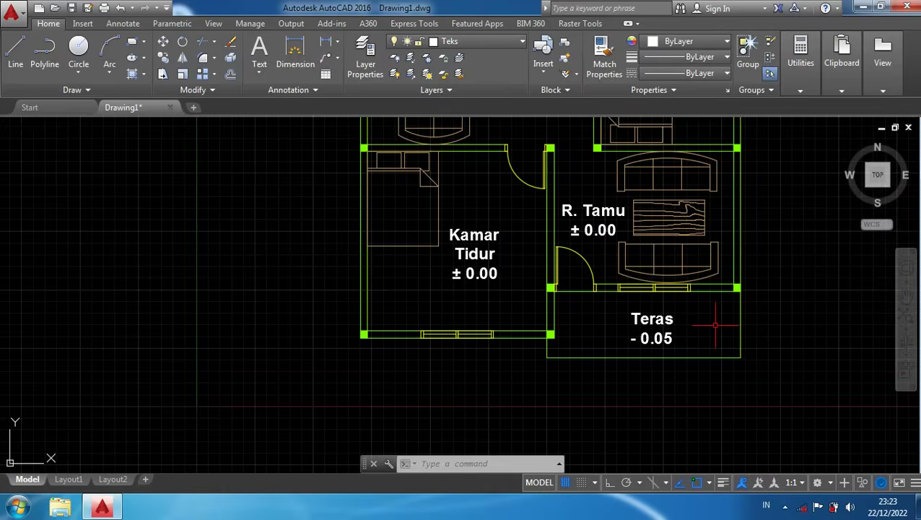
text(h)
key(Return)
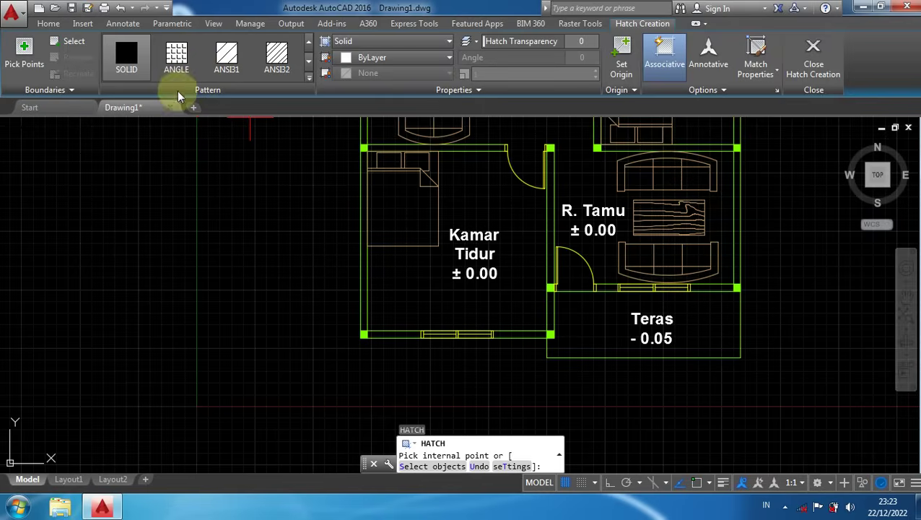
click(179, 62)
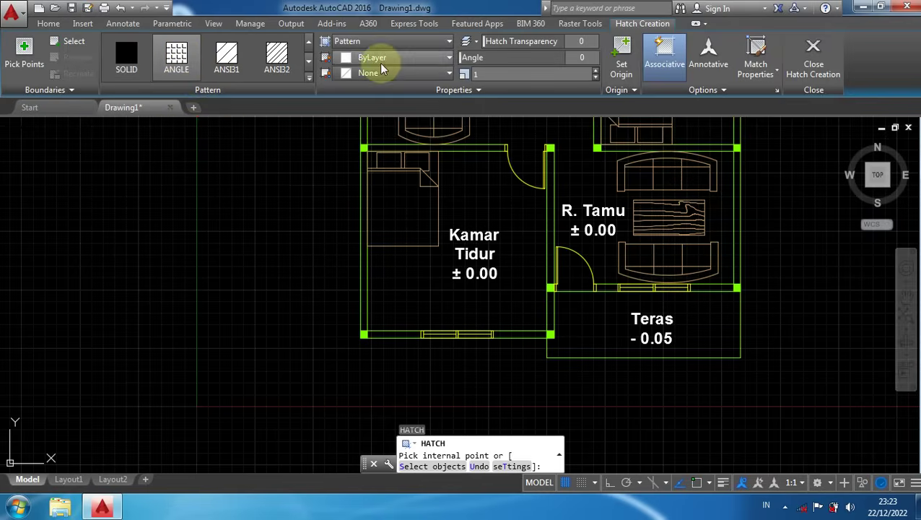
click(496, 72)
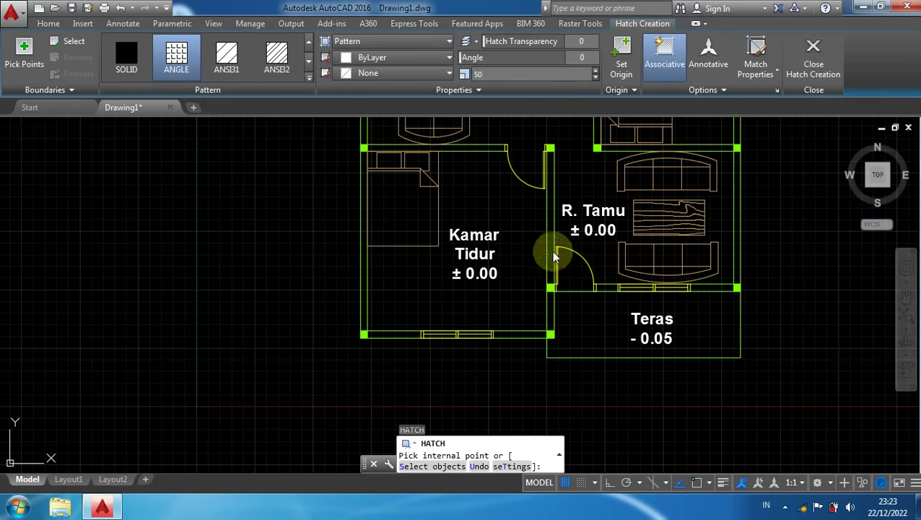
click(580, 329)
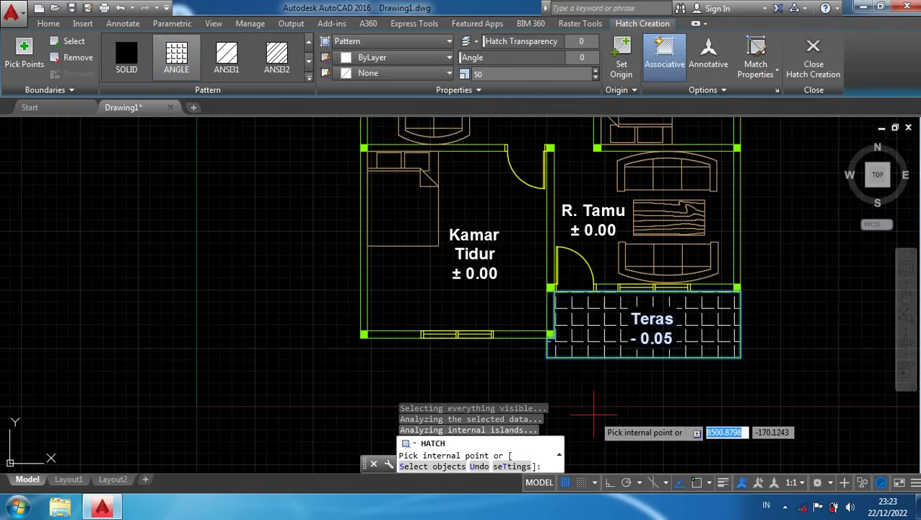
key(Return)
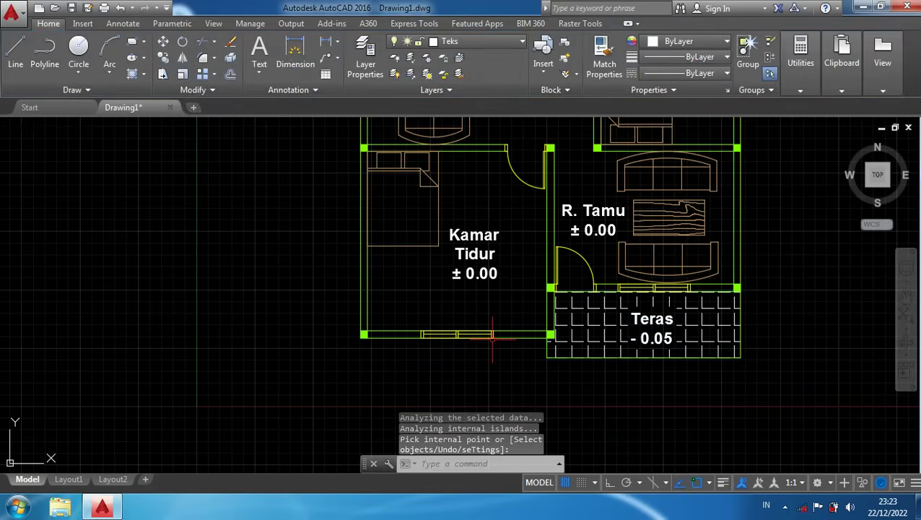
Create a new dimension style named "Dimensi" that starts with the Standard style
scroll(411, 324, down, 2)
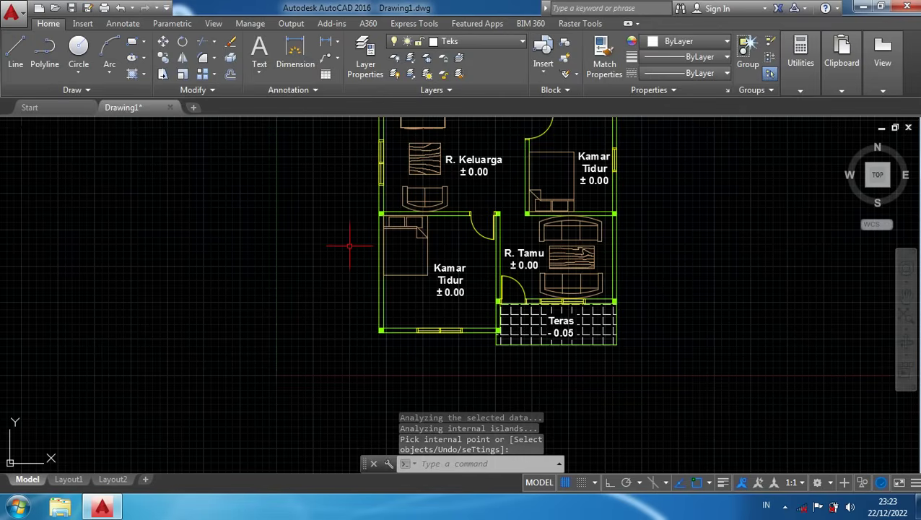
mouse_move(354, 258)
middle_down()
mouse_move(356, 345)
mouse_move(339, 300)
middle_up()
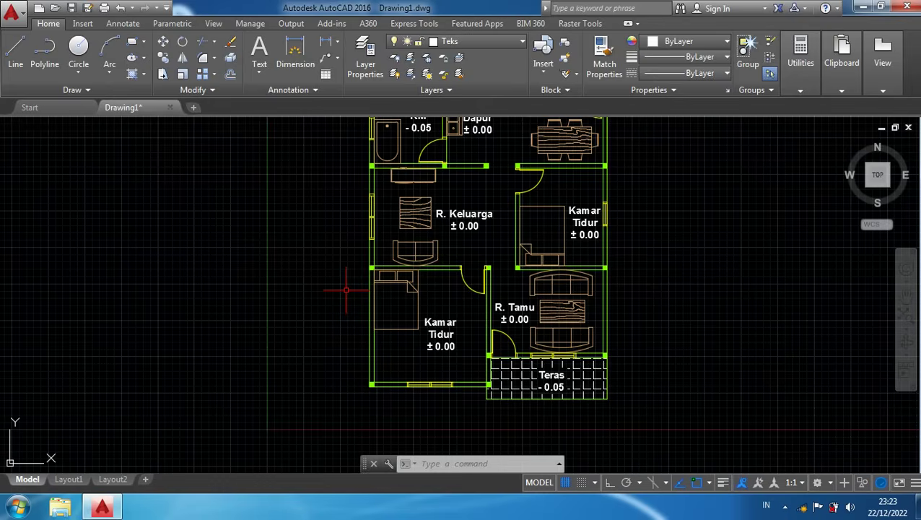
middle_drag(329, 212, 319, 271)
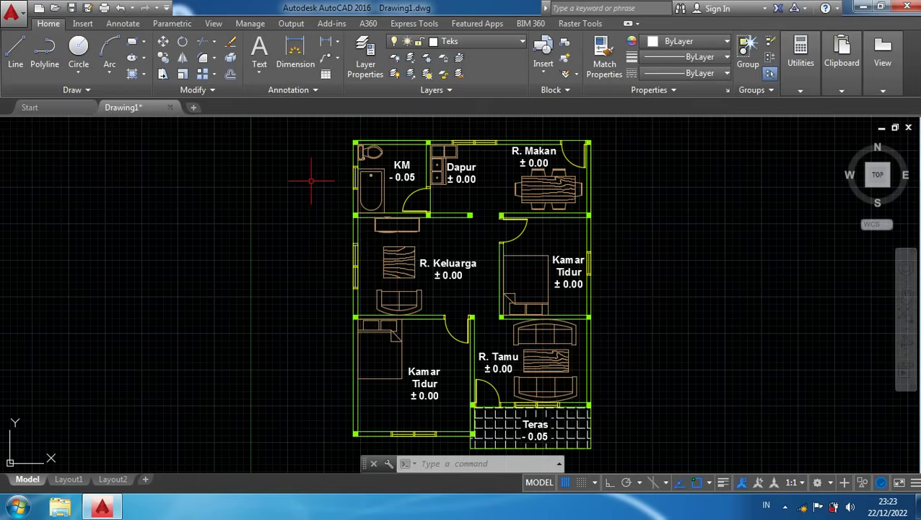
text(D)
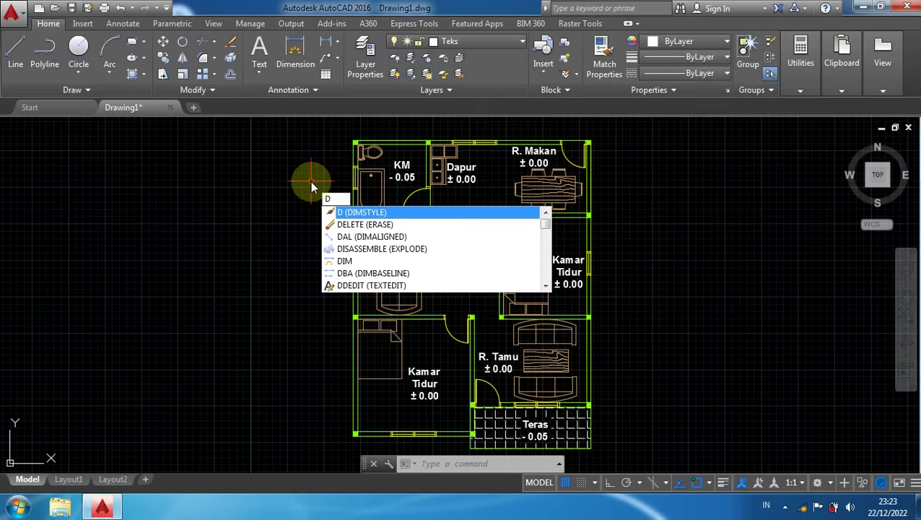
key(Return)
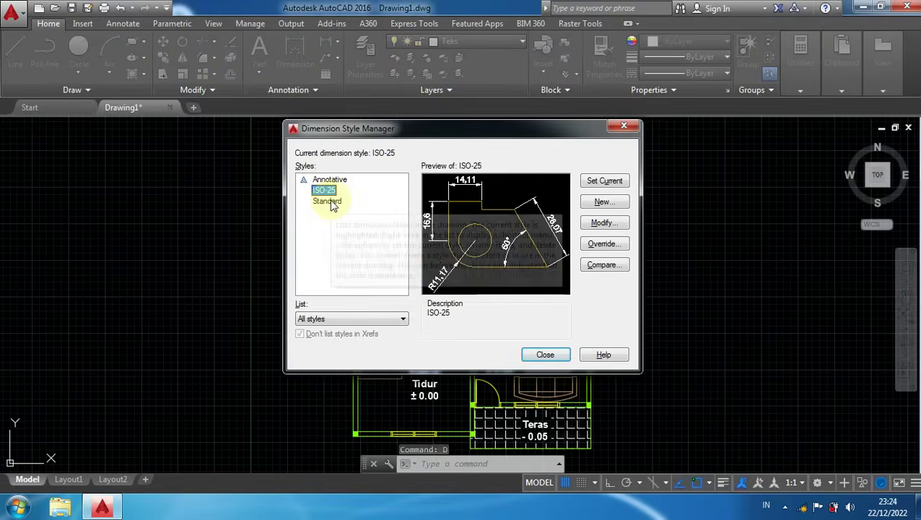
click(602, 202)
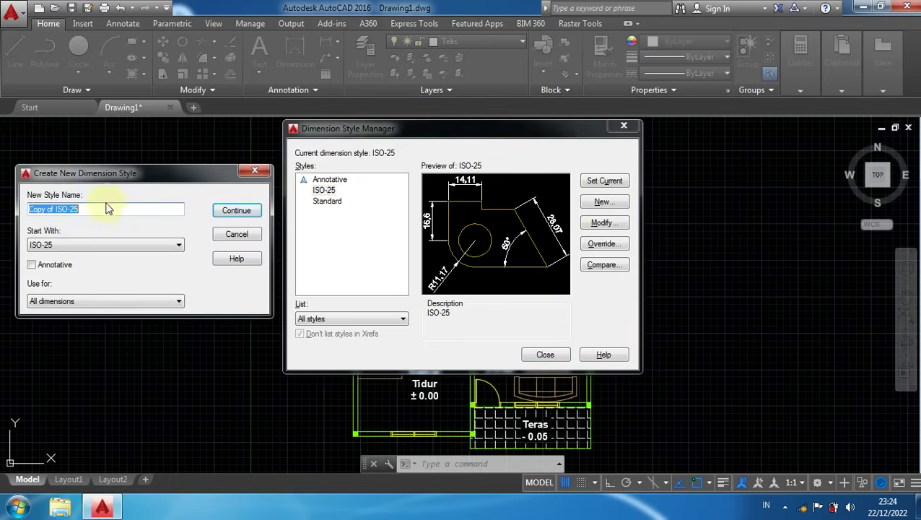
text(Dimensi)
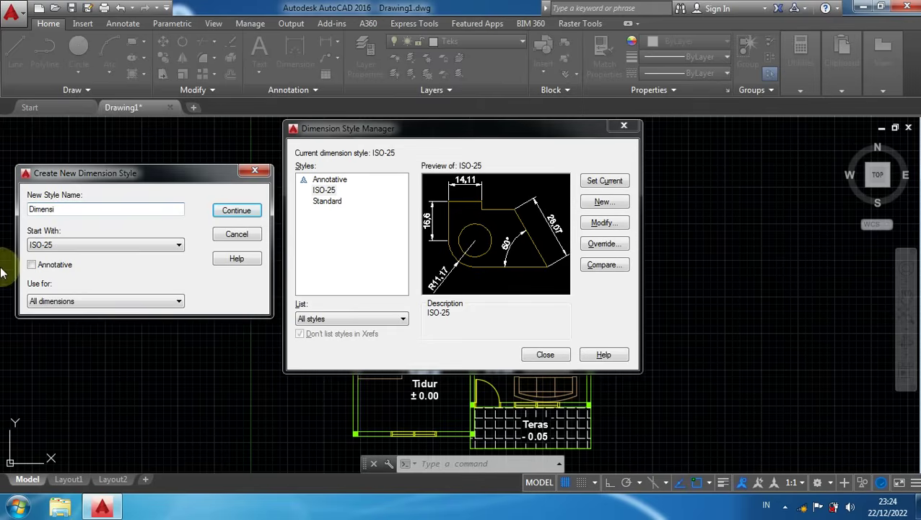
click(62, 246)
click(59, 276)
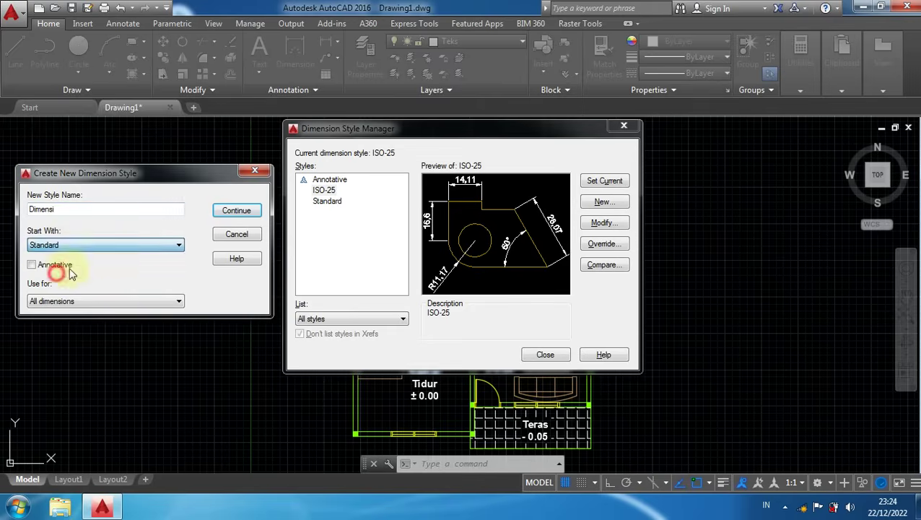
click(247, 215)
click(240, 212)
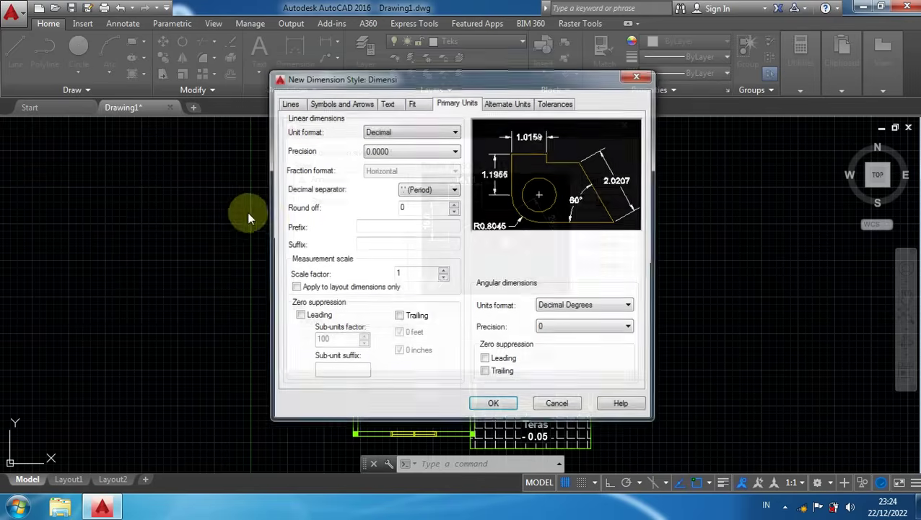
Set the style's dimension lines to Blue, lineweight 0.05 mm and baseline spacing 10
click(292, 103)
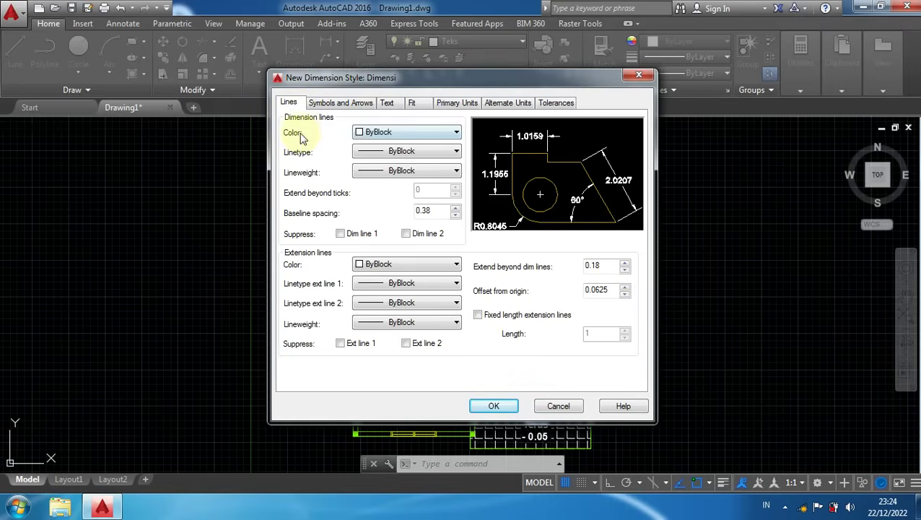
click(390, 132)
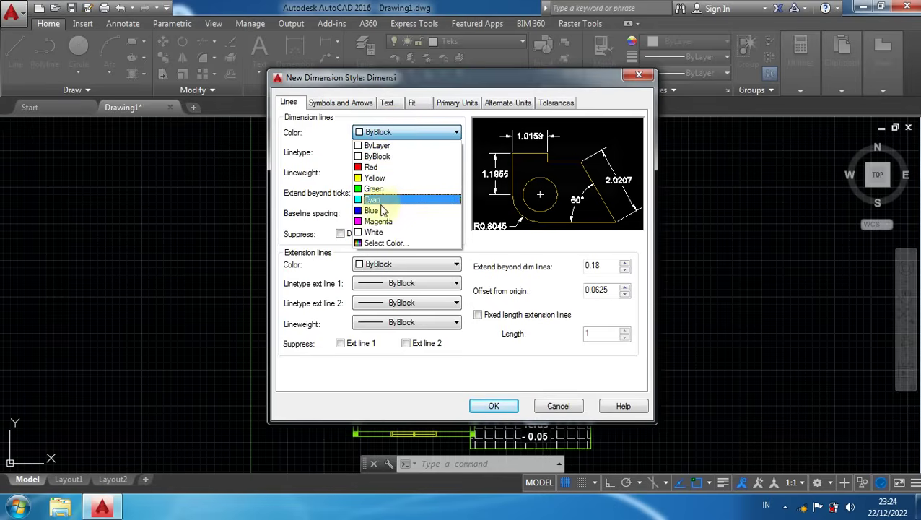
click(380, 214)
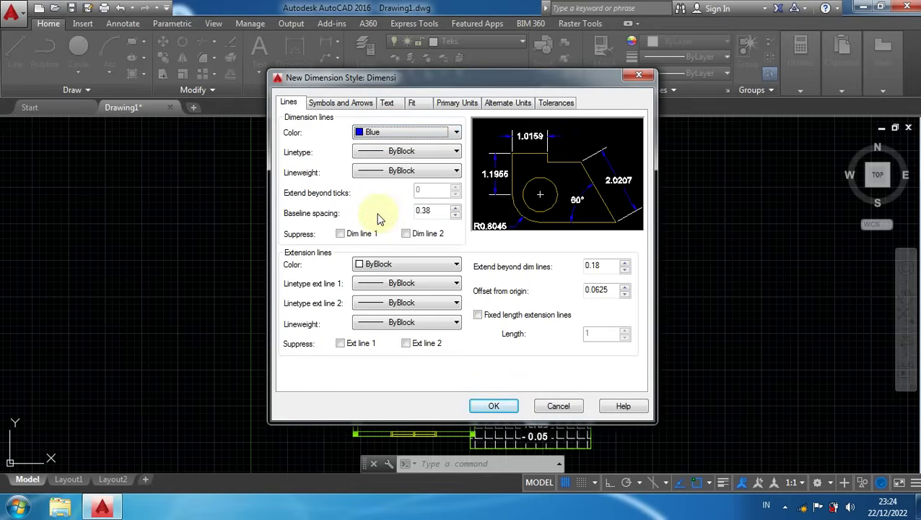
click(395, 172)
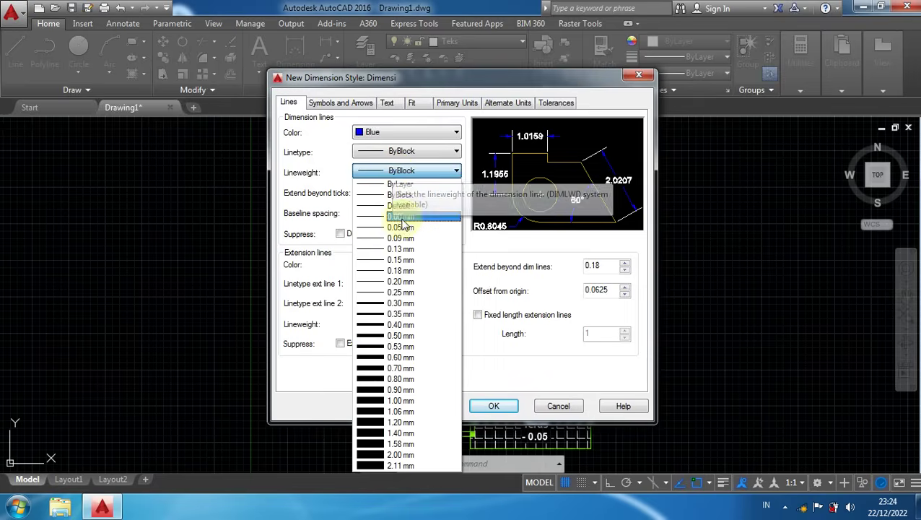
click(406, 229)
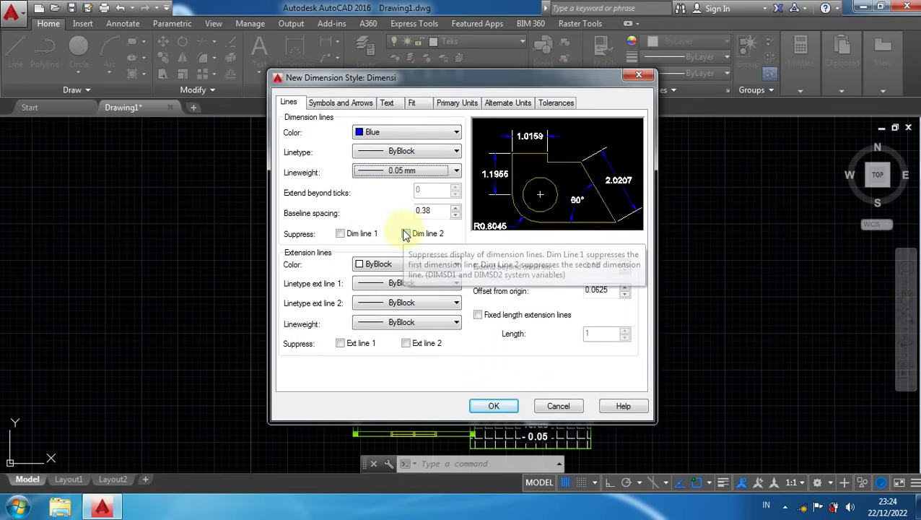
click(440, 210)
double_click(440, 210)
text(10)
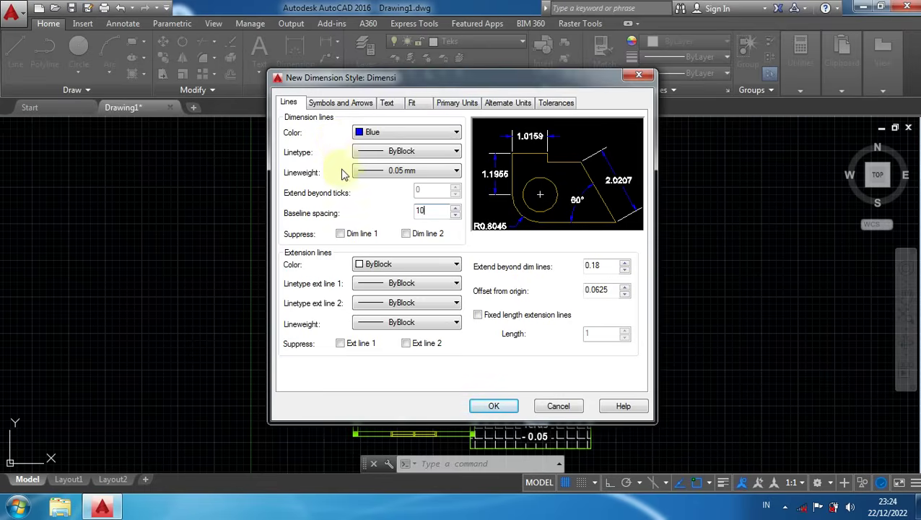
Set the style's extension lines to Red with a 0.05 mm lineweight
click(372, 264)
click(377, 300)
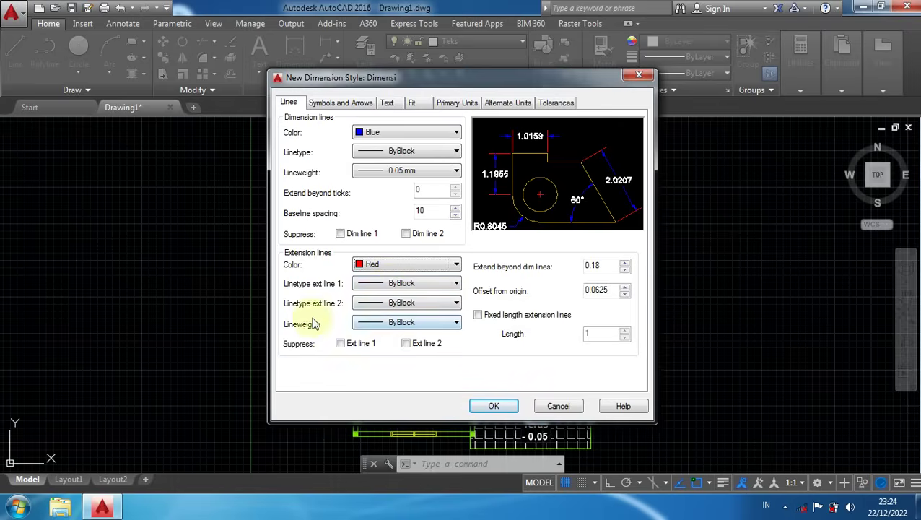
click(397, 322)
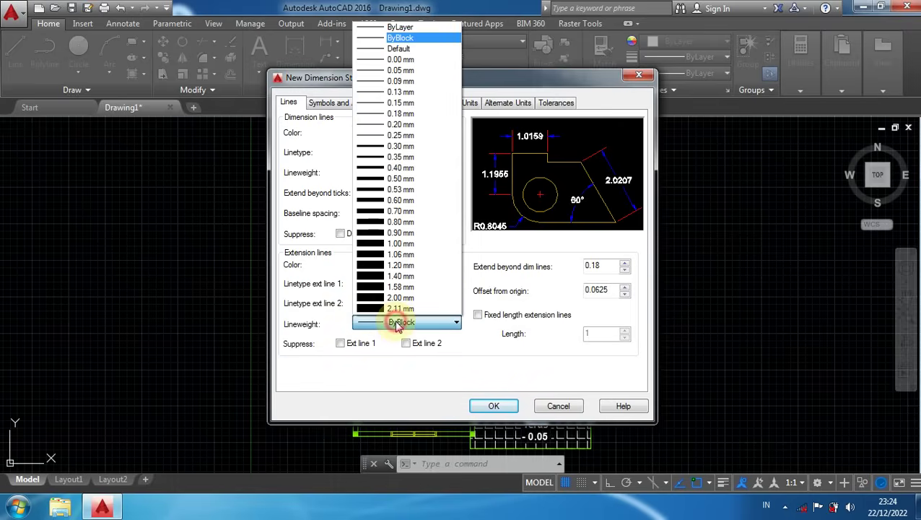
click(401, 70)
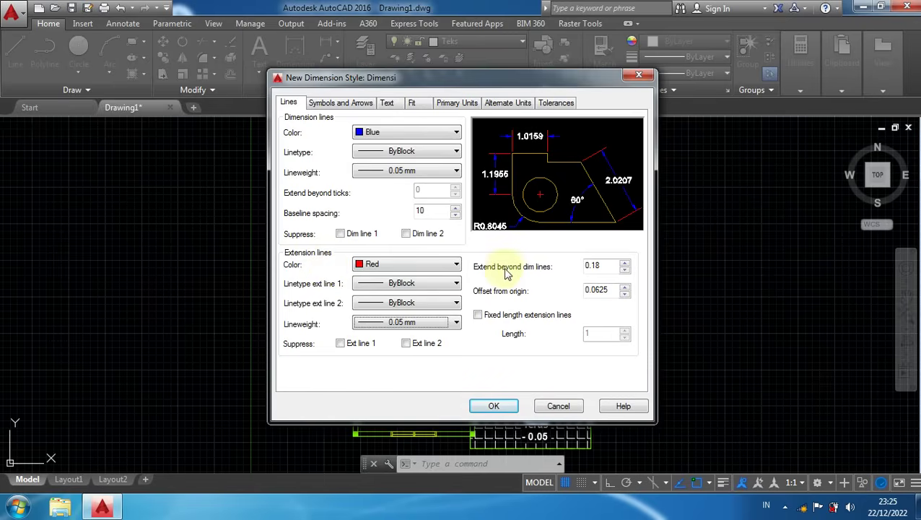
Make the extension lines extend 150 beyond the dimension lines, with an offset from origin of 500
double_click(607, 266)
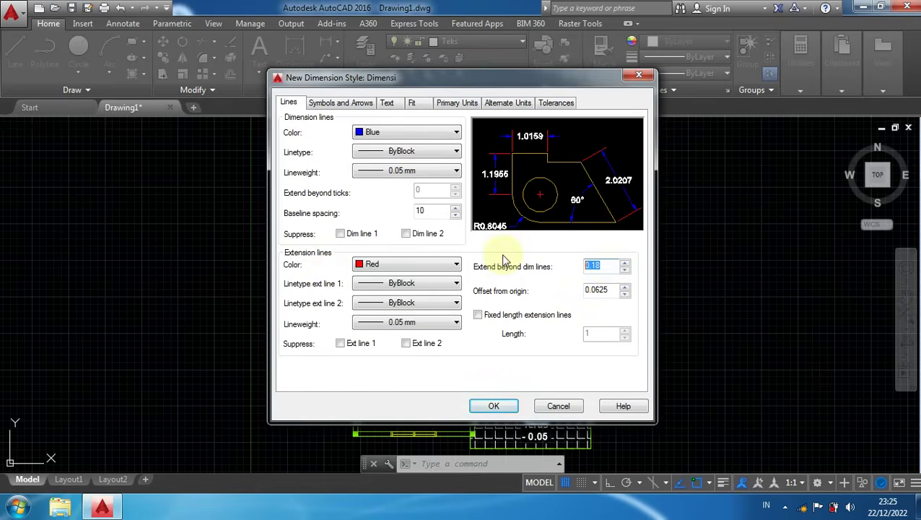
text(150)
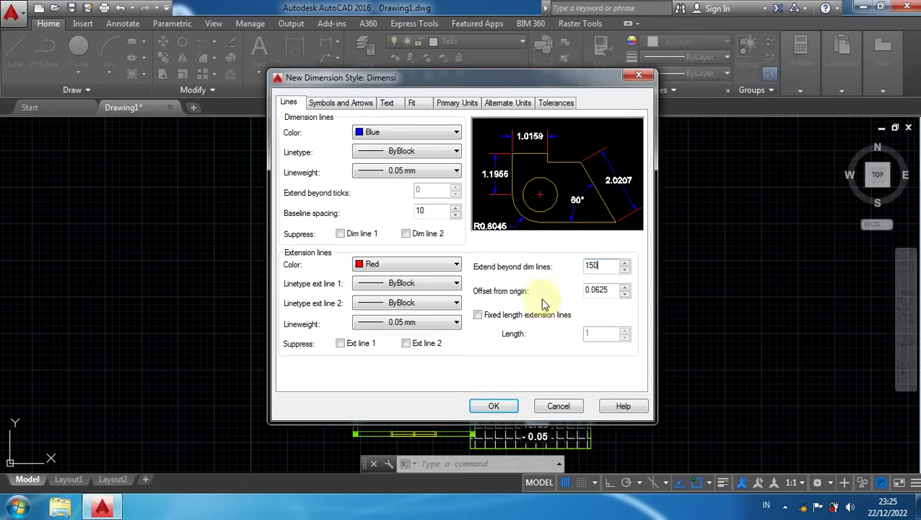
double_click(607, 289)
text(500)
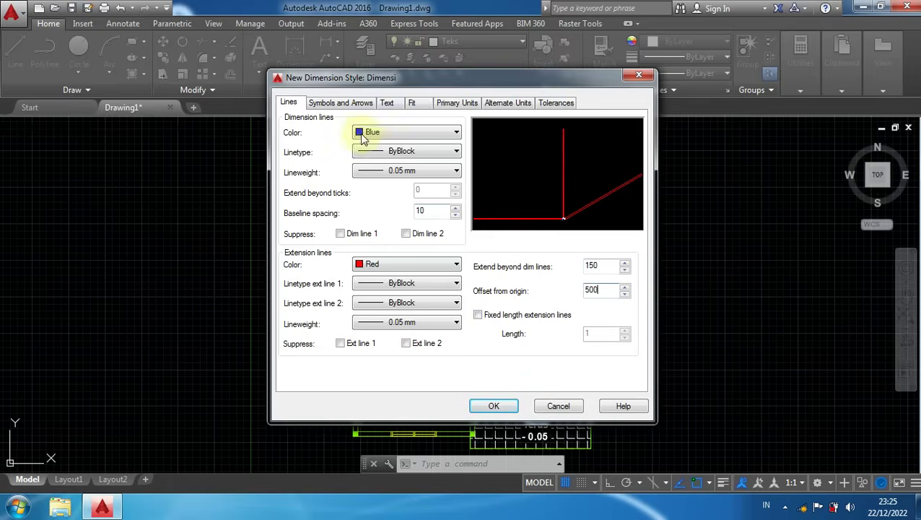
Set the style's dimension arrowheads to Architectural tick and the arrow size to 7.5
click(326, 103)
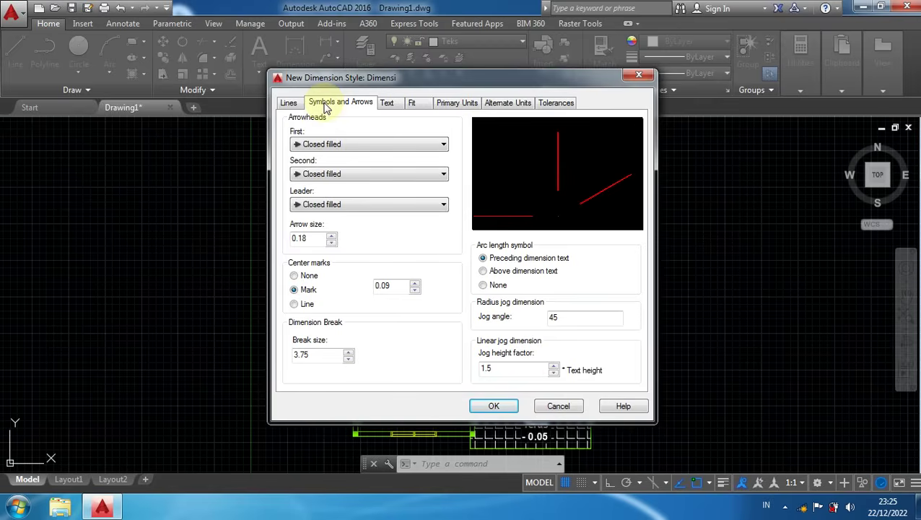
click(342, 145)
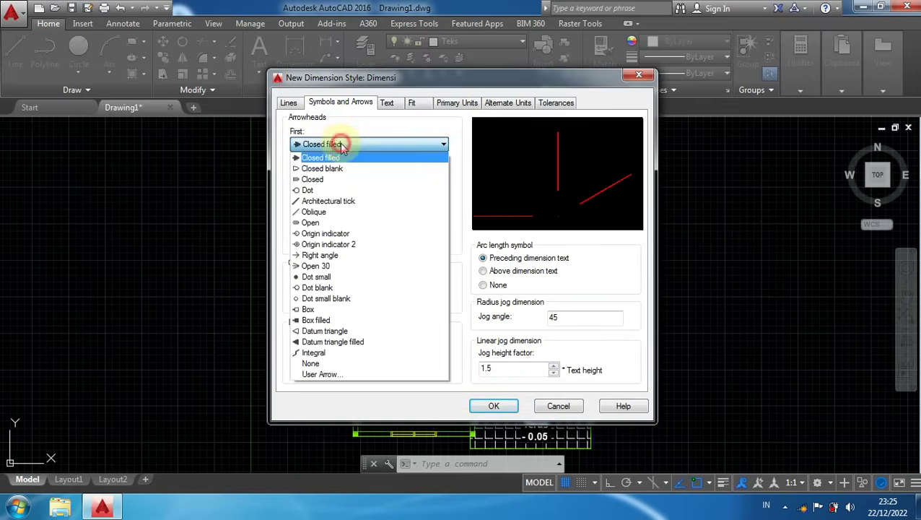
click(350, 202)
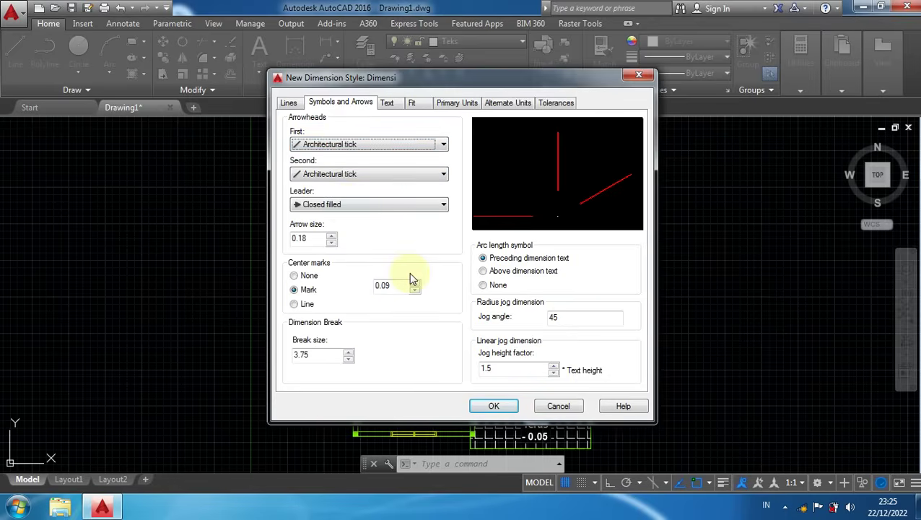
double_click(314, 237)
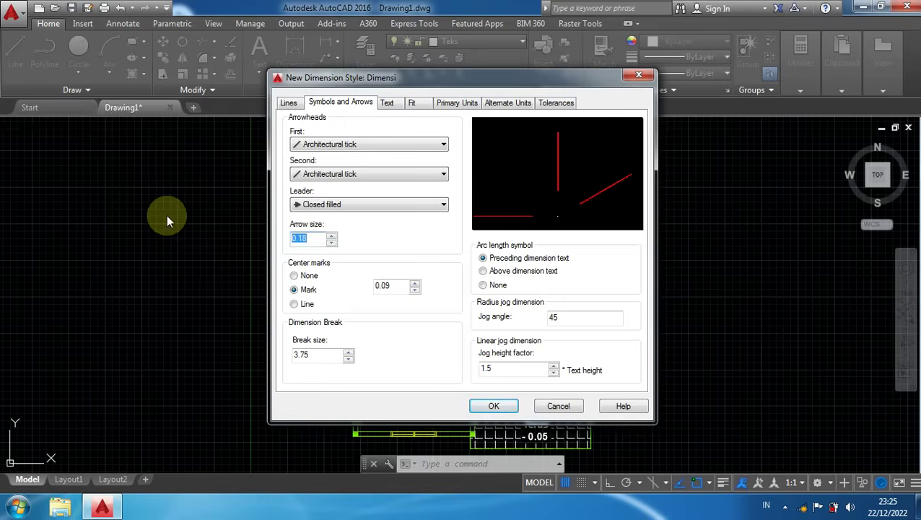
text(7.5)
Set the size of the style's center marks to 2.5
double_click(381, 285)
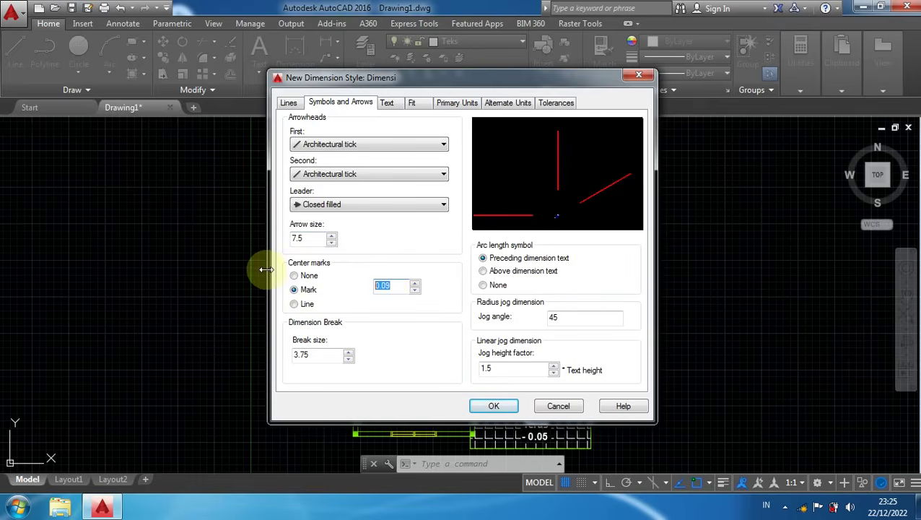
text(2)
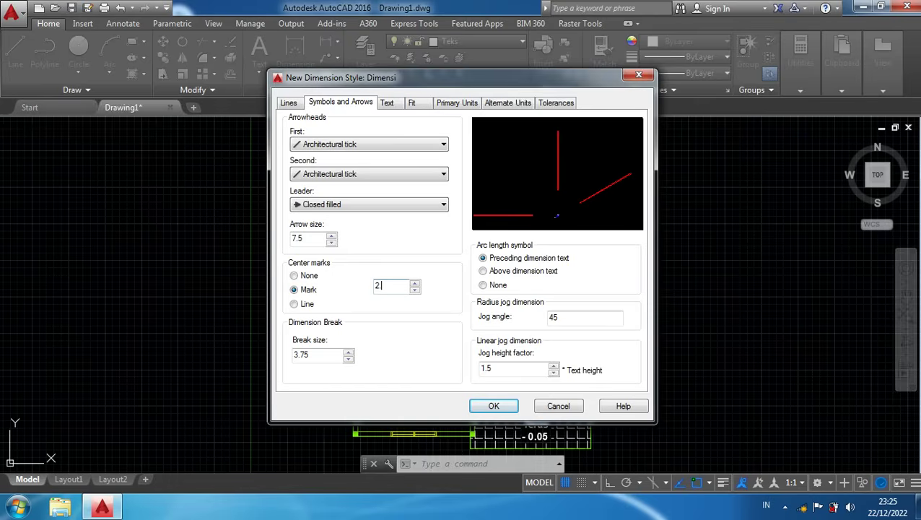
text(.5)
Set the Standard text style used by the dimension text to Arial with the Bold font style and apply it
click(388, 104)
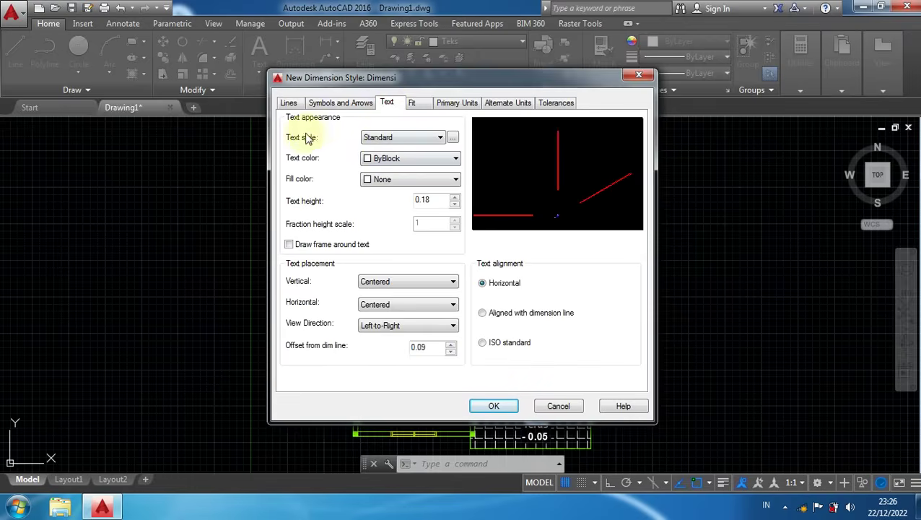
click(453, 138)
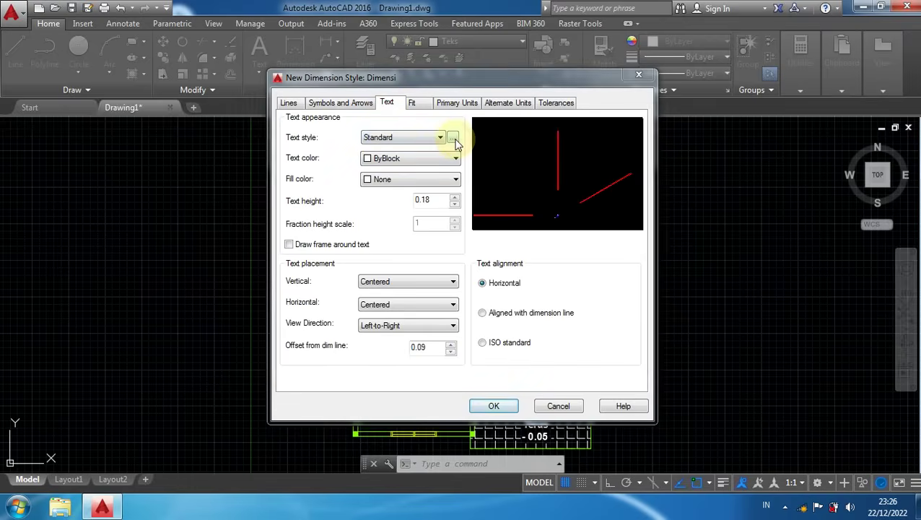
click(438, 189)
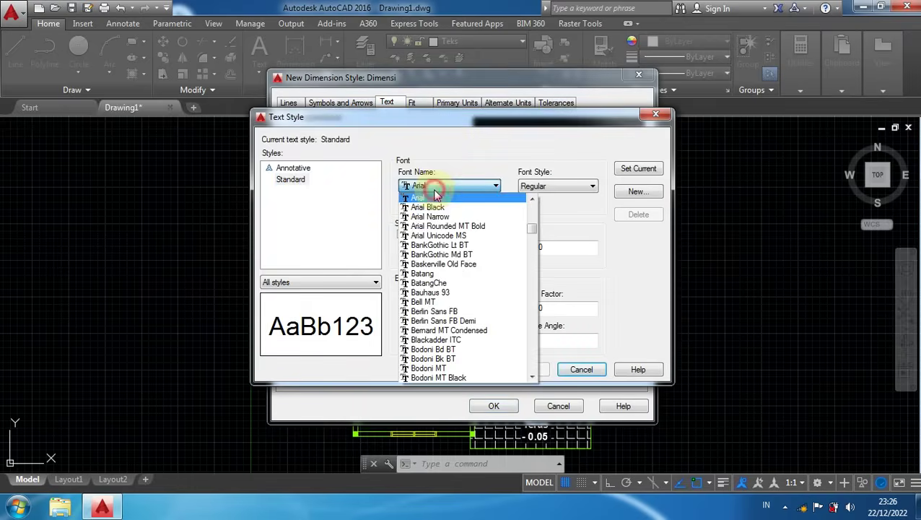
click(432, 198)
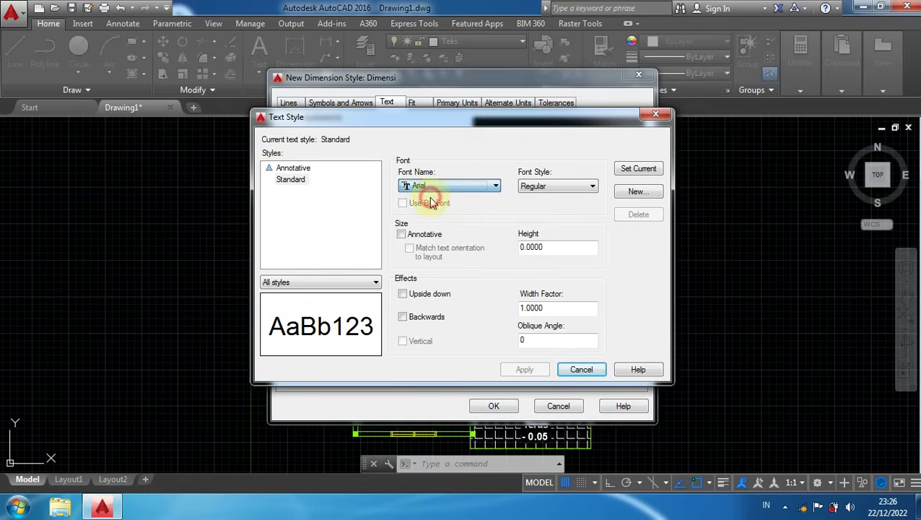
click(553, 186)
click(590, 197)
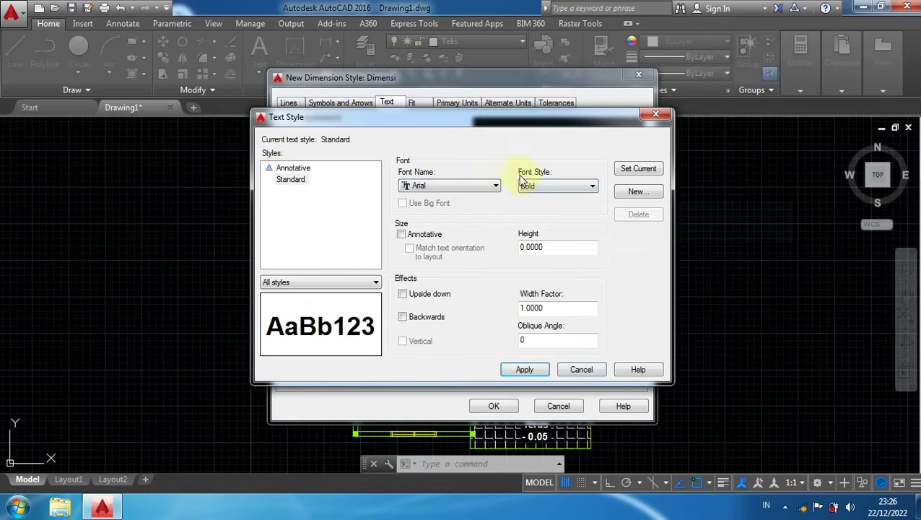
click(525, 371)
click(581, 370)
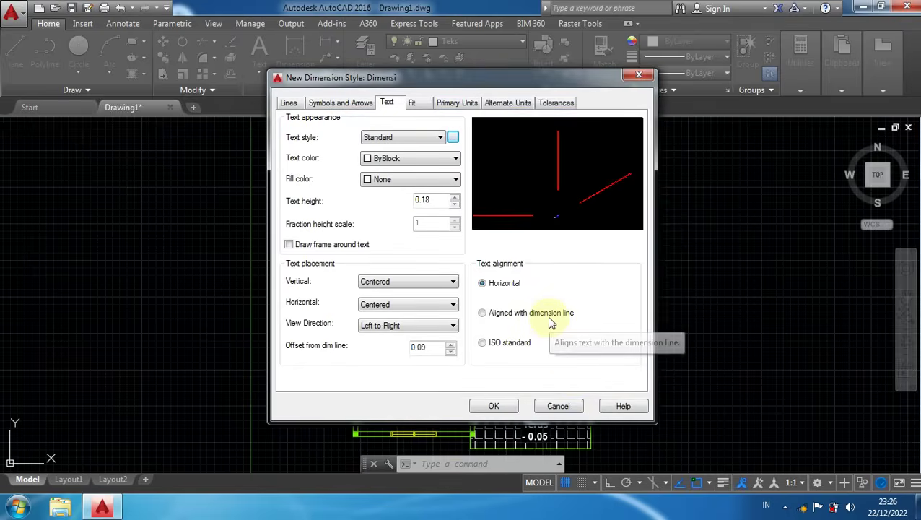
Set the dimension text height to 100, its vertical placement to Above and its alignment to ISO standard
double_click(437, 200)
text(1)
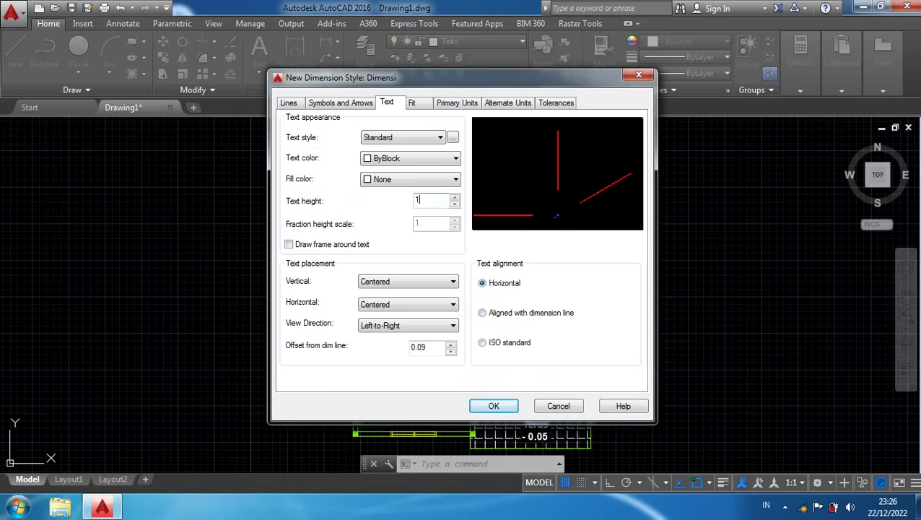
text(00)
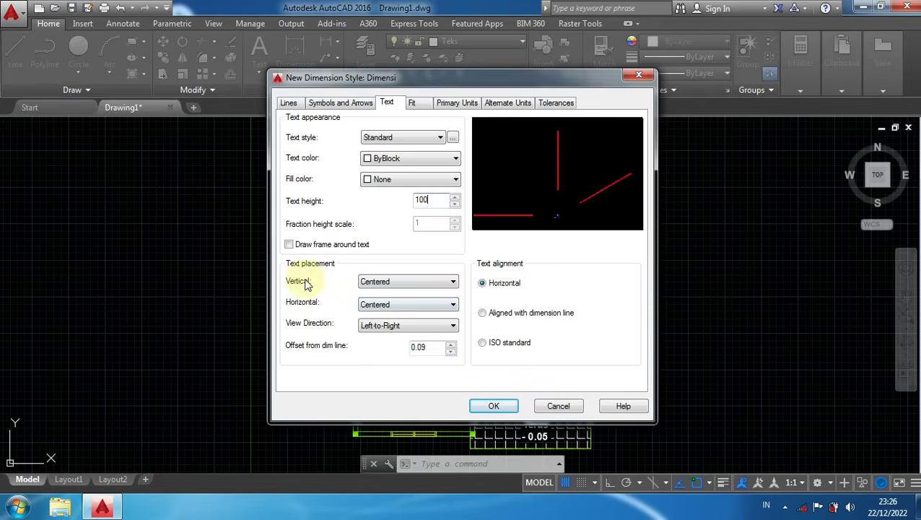
click(414, 282)
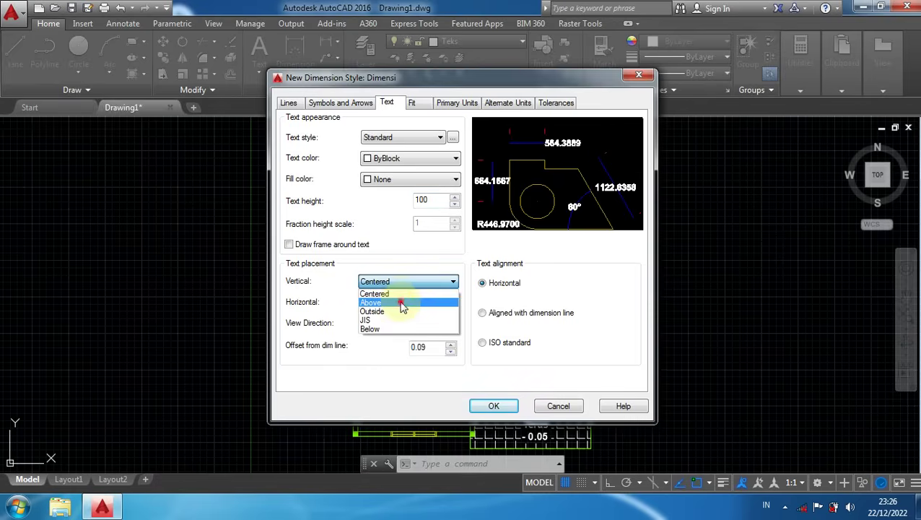
click(401, 303)
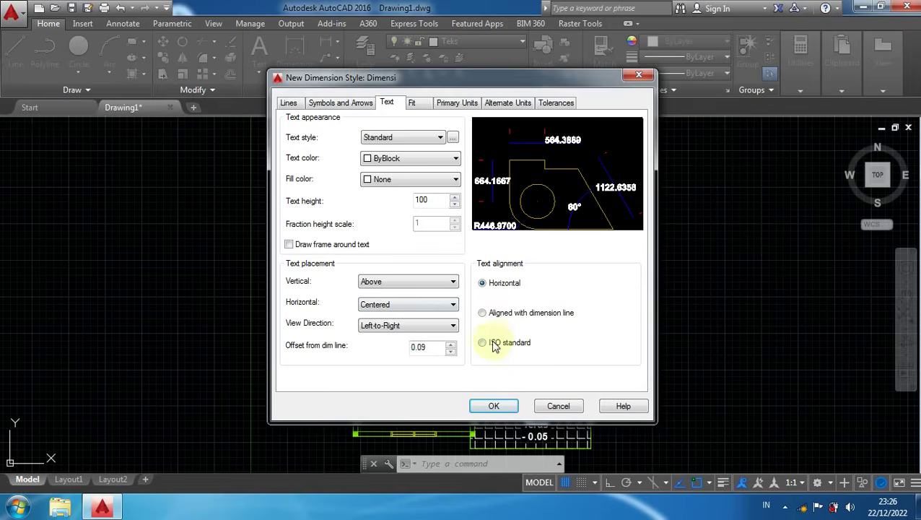
click(484, 344)
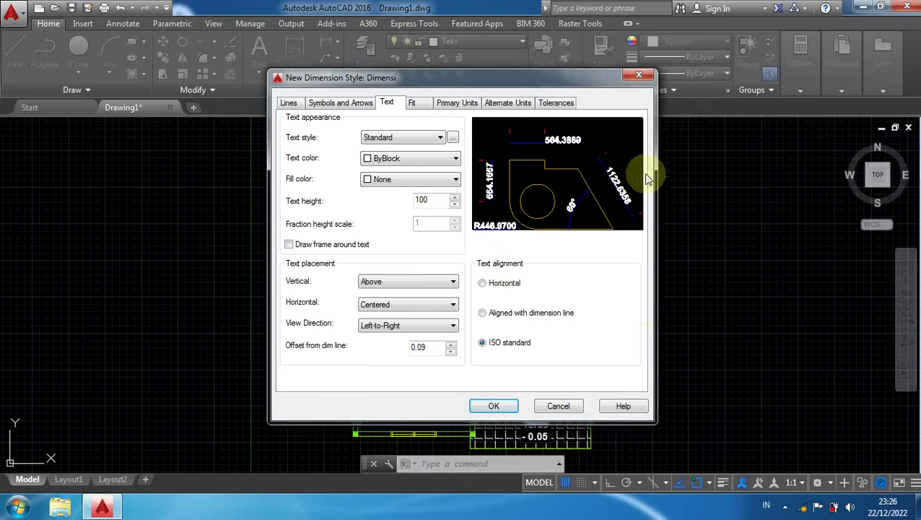
Always keep text between extension lines, use an overall scale of 2, and draw the dimension line between extension lines
click(412, 102)
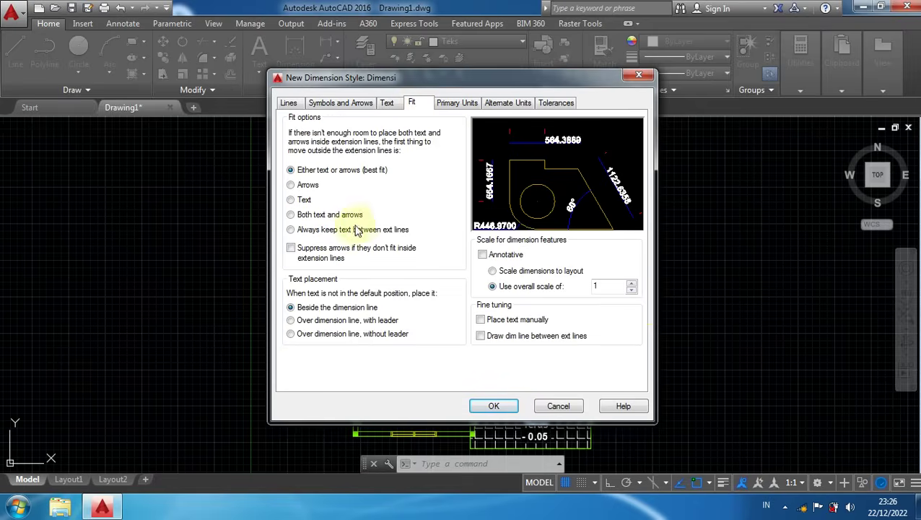
click(292, 231)
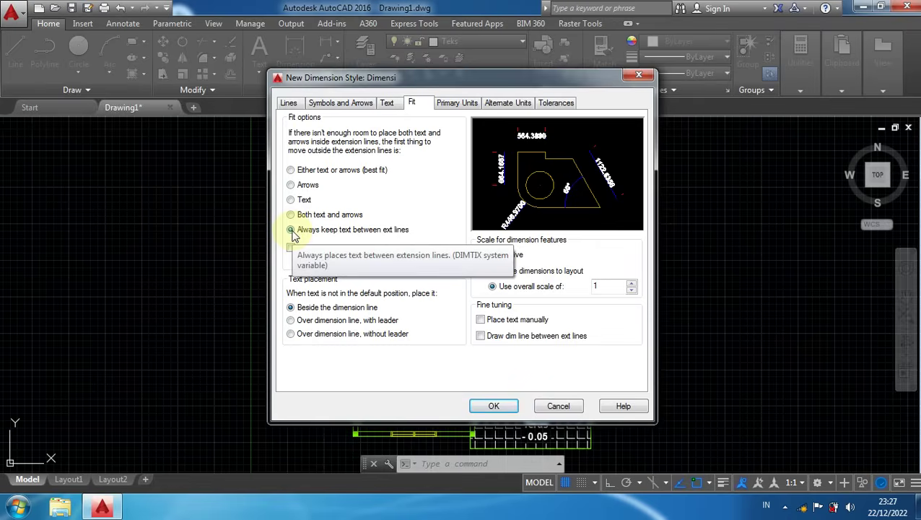
double_click(596, 286)
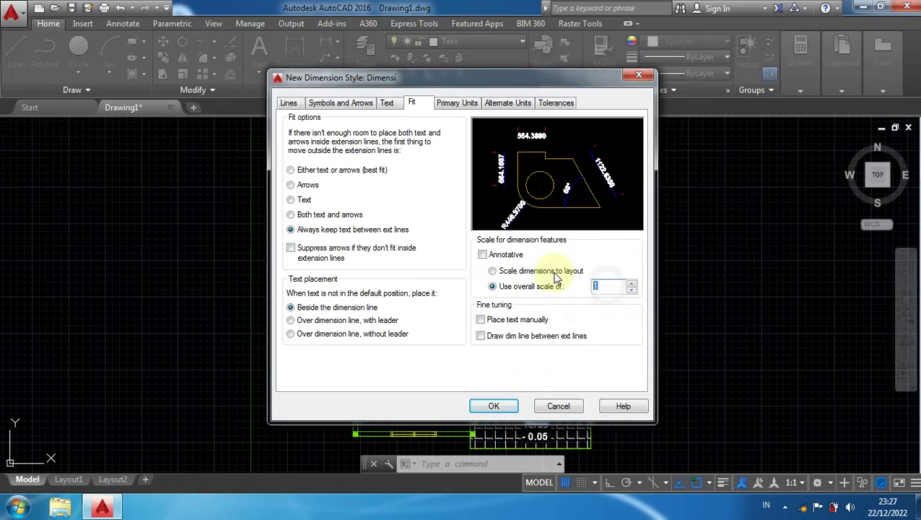
text(2)
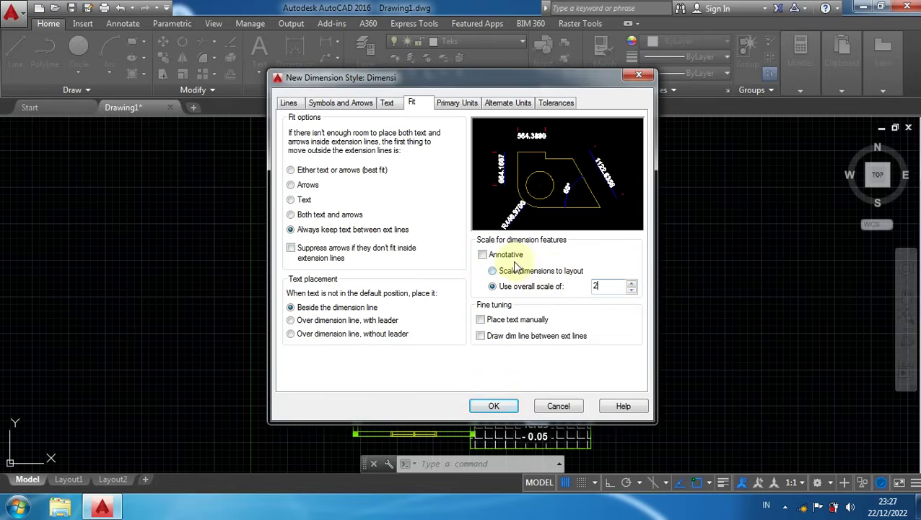
click(480, 337)
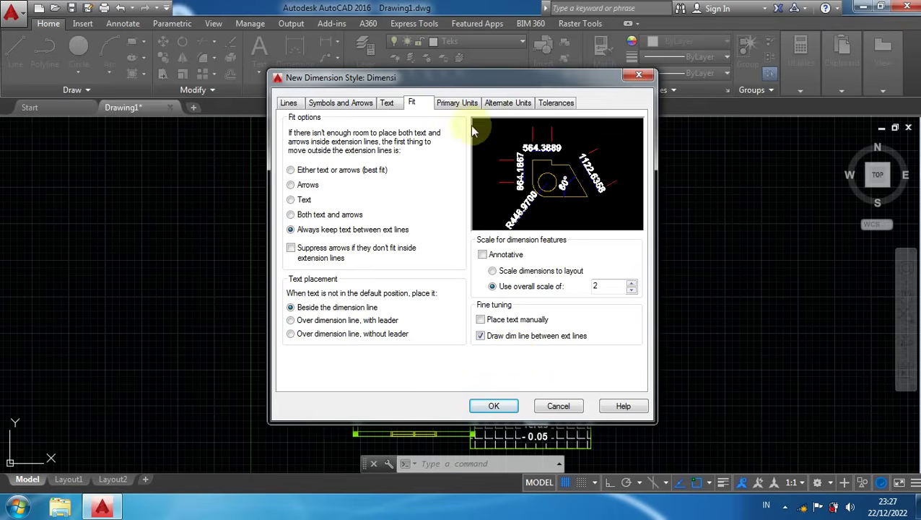
Set the primary units to 0.00 linear precision, a comma decimal separator and 0.00 angular precision
click(448, 104)
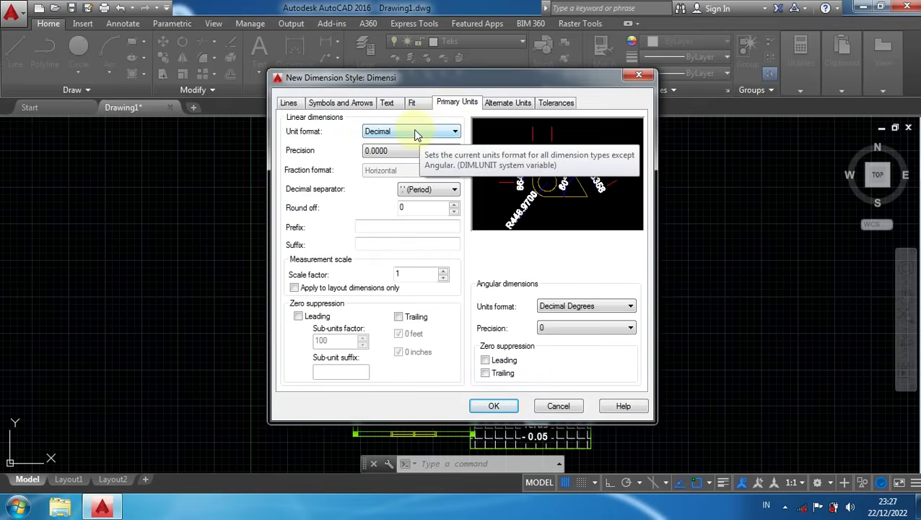
click(416, 151)
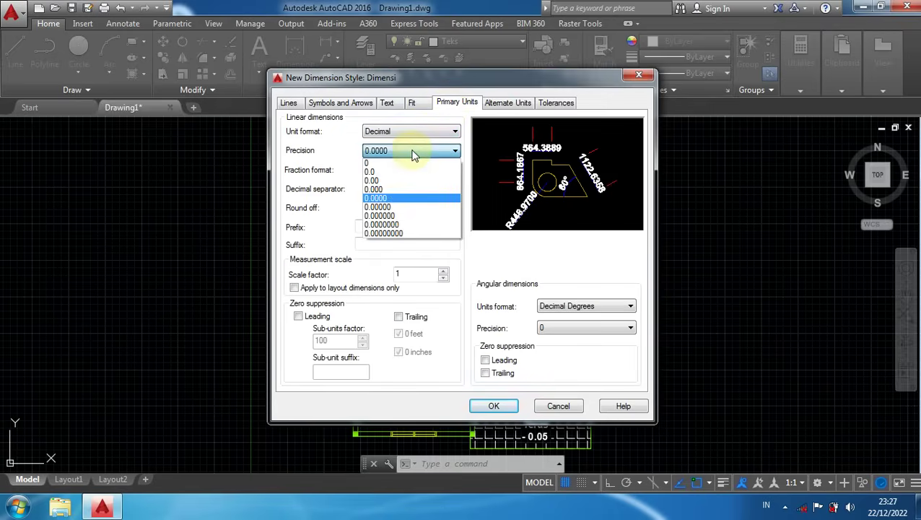
click(375, 180)
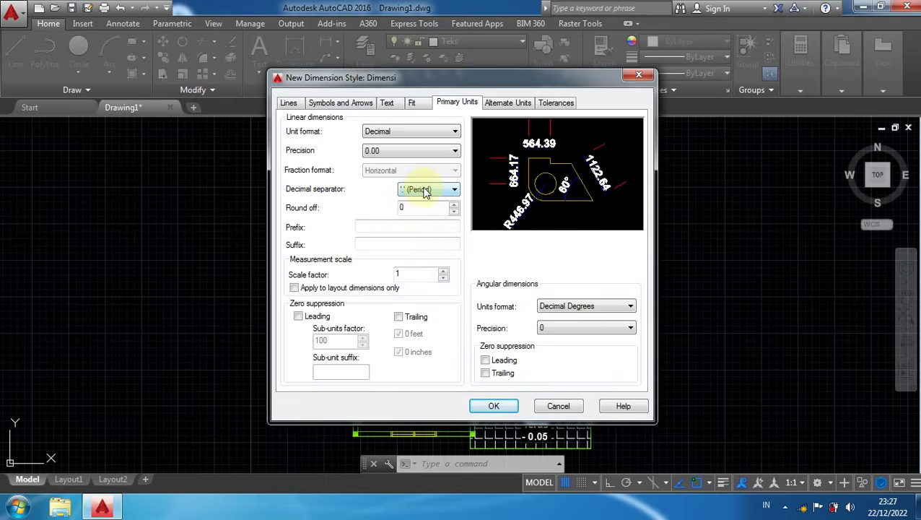
click(419, 190)
click(420, 210)
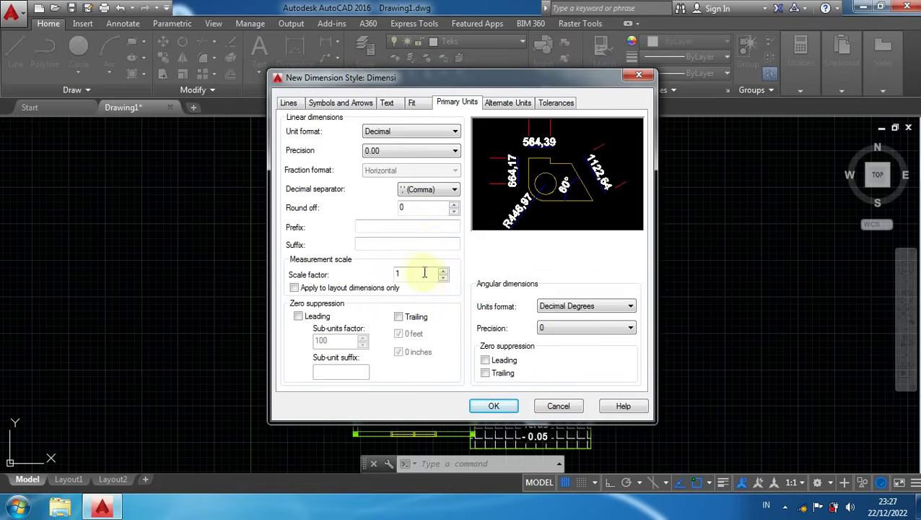
click(575, 330)
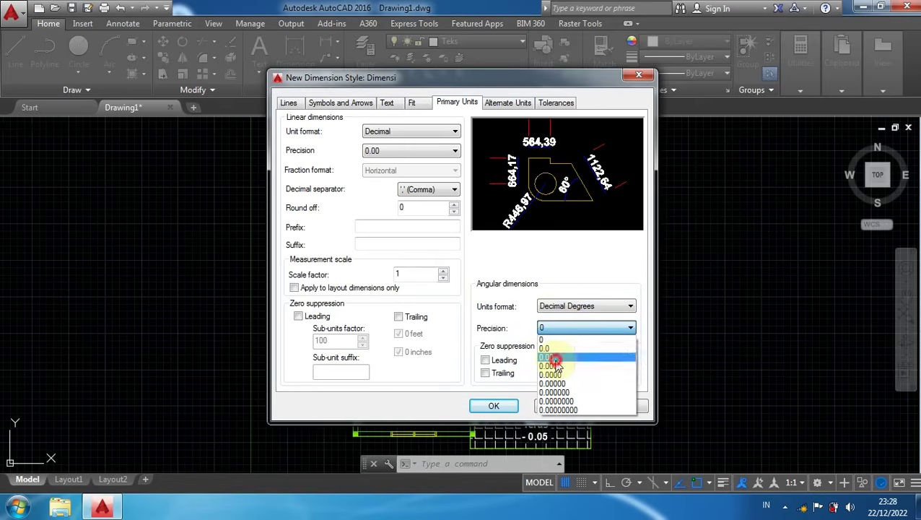
click(552, 358)
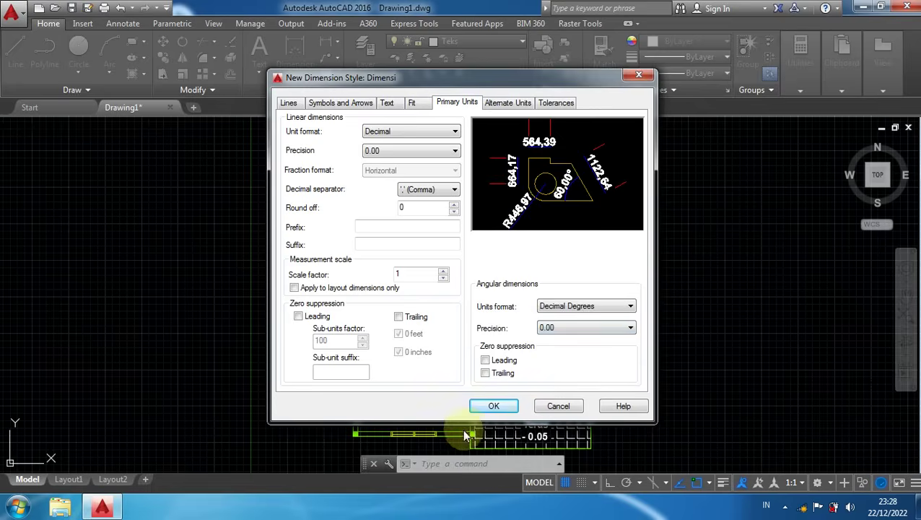
Save the new dimension style, close the Dimension Style Manager and choose Dimensi as the current dimension style
click(494, 408)
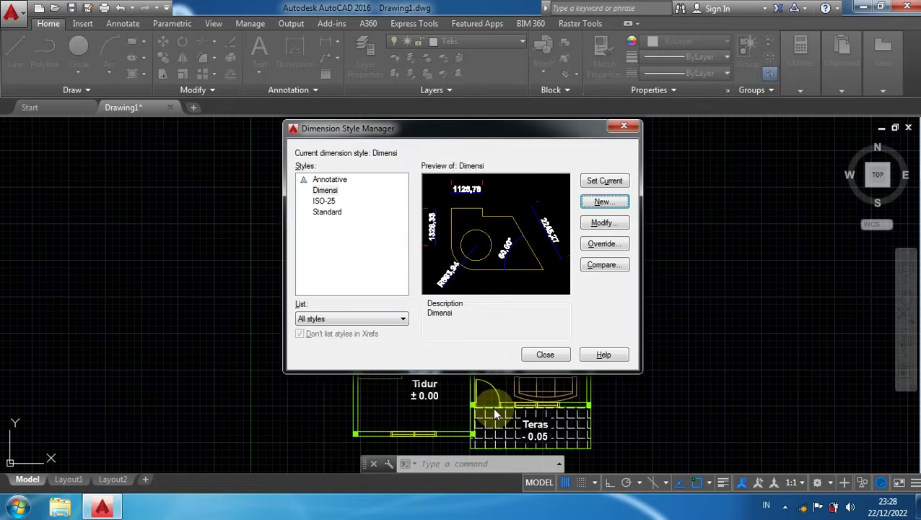
click(549, 354)
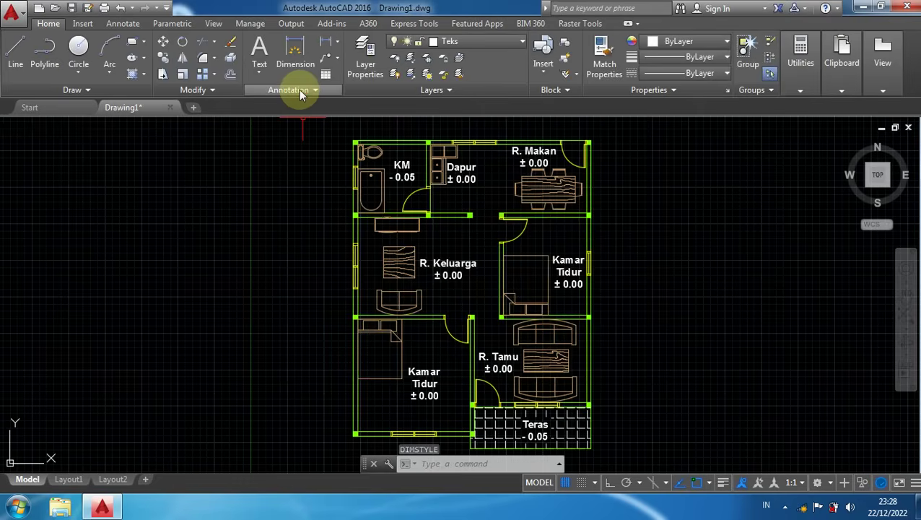
click(302, 92)
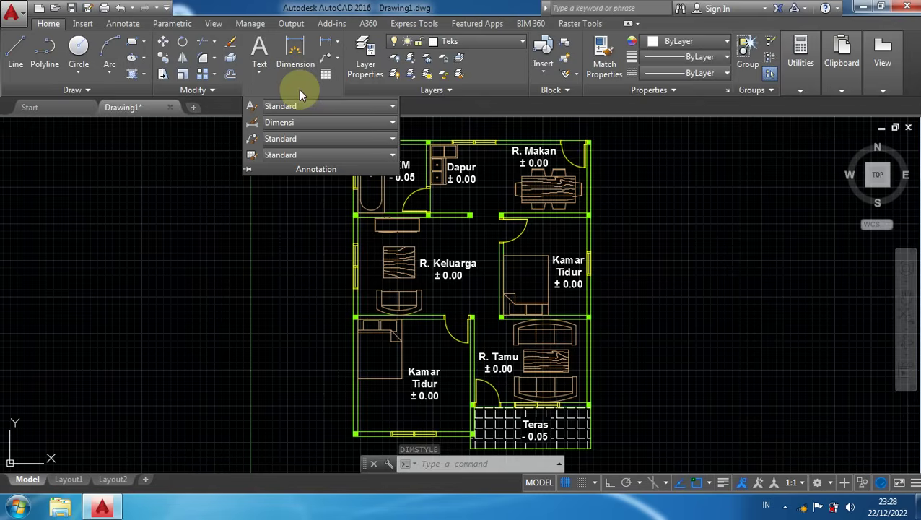
click(281, 125)
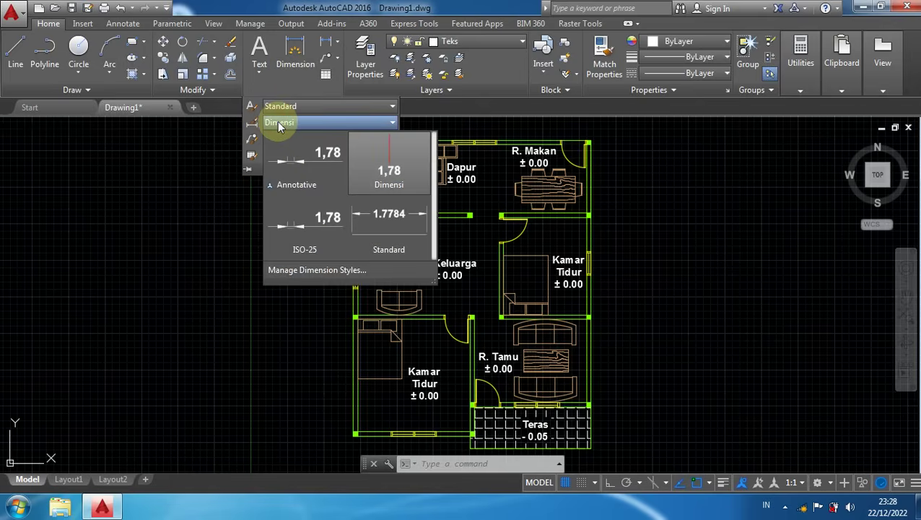
click(389, 161)
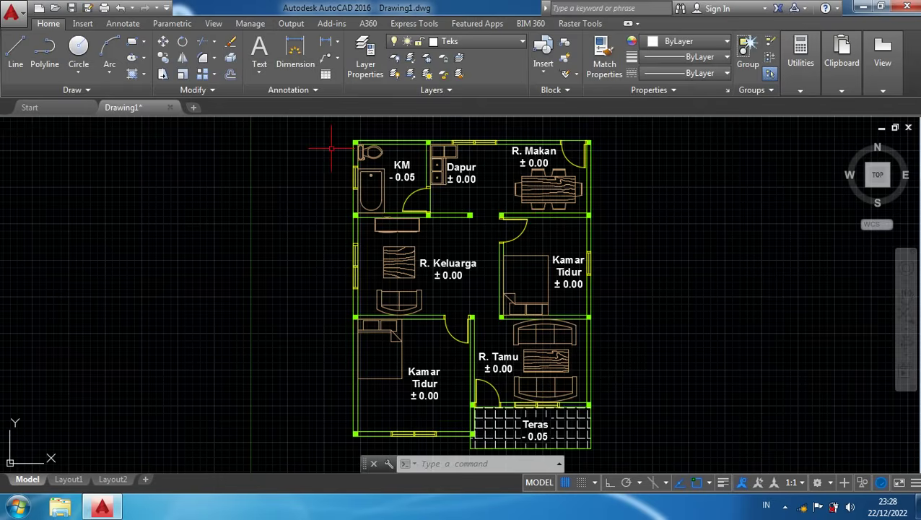
Turn on the As layer to display the wall centerlines in the floor plan
scroll(348, 143, up, 4)
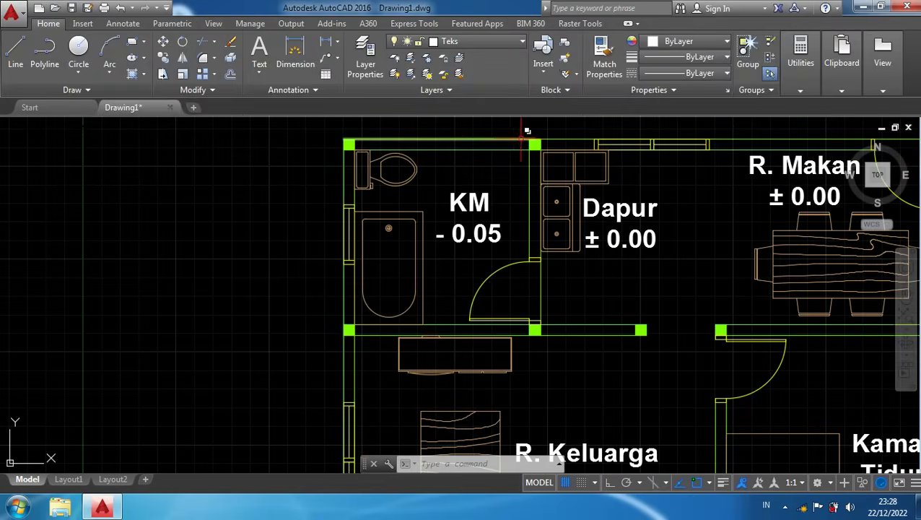
middle_drag(298, 177, 267, 257)
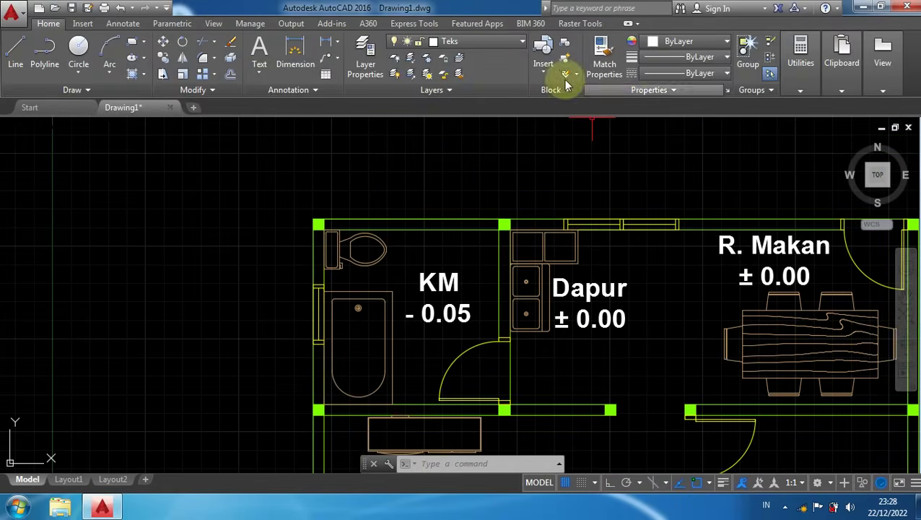
click(509, 42)
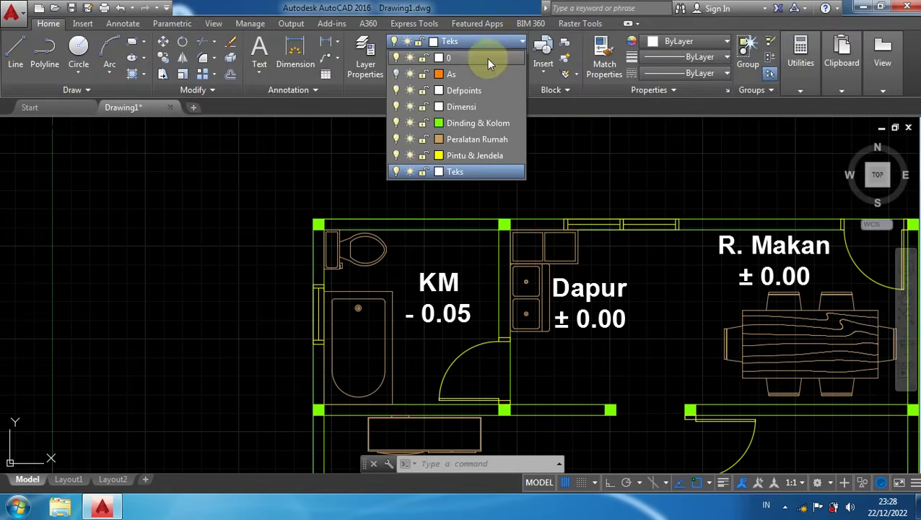
click(396, 75)
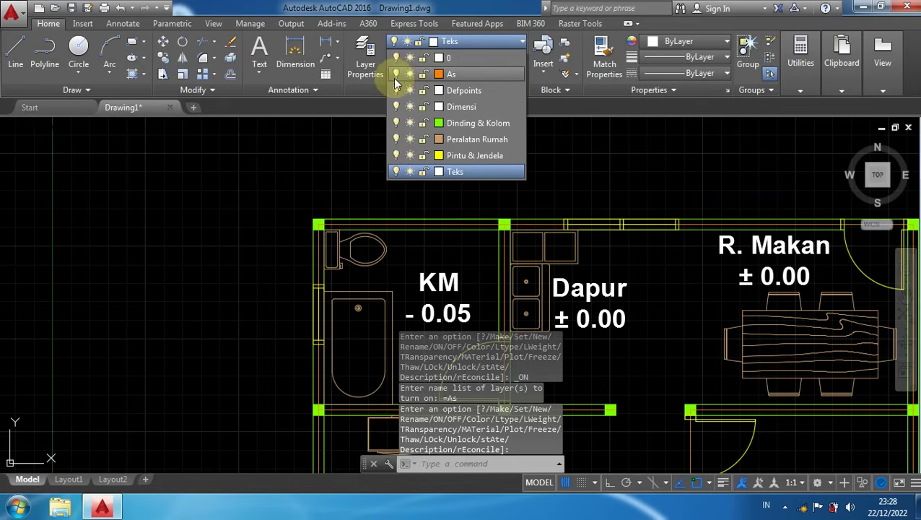
click(332, 172)
middle_drag(327, 177, 286, 225)
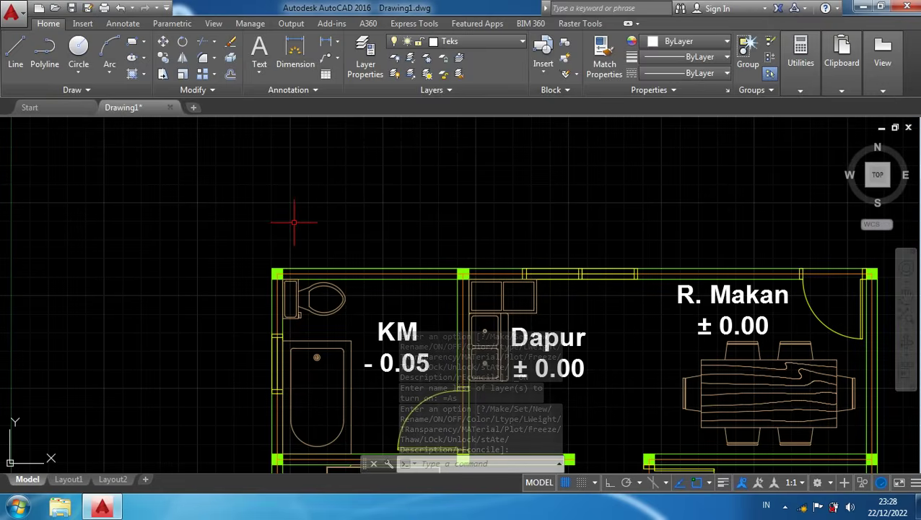
text(im)
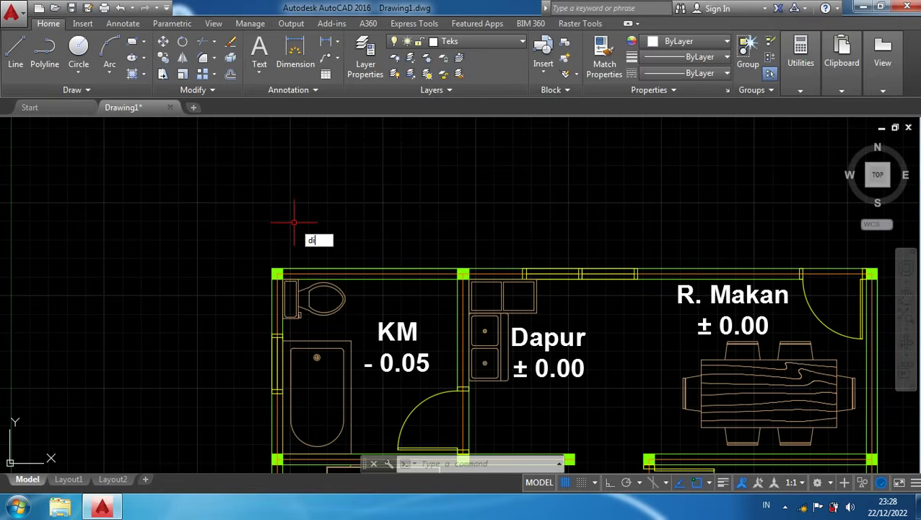
key(Return)
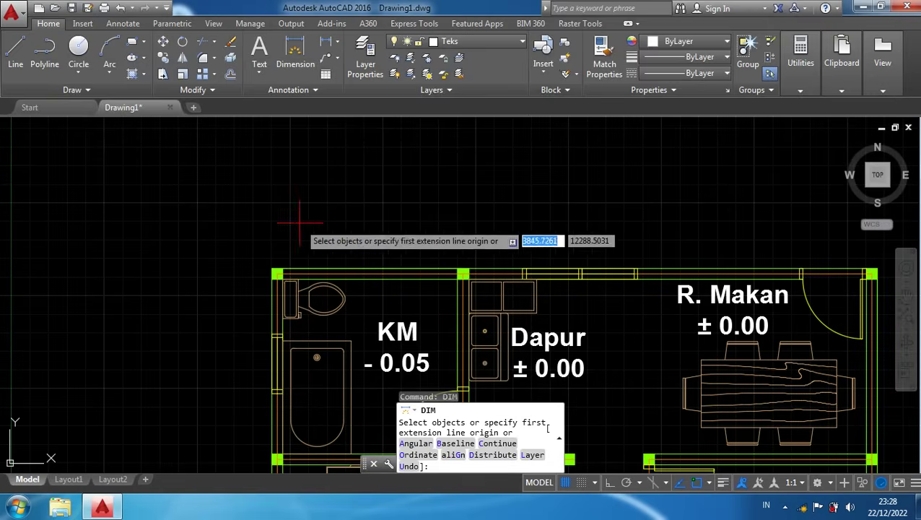
scroll(333, 302, up, 2)
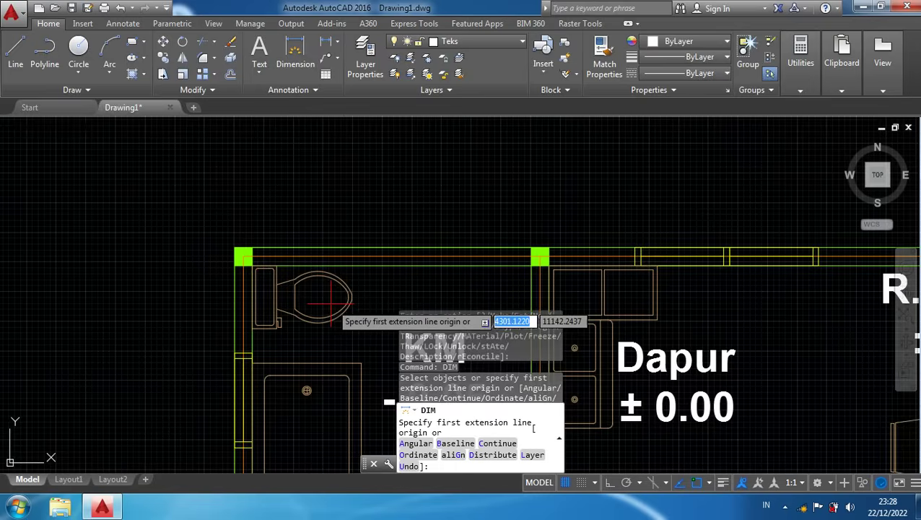
click(243, 255)
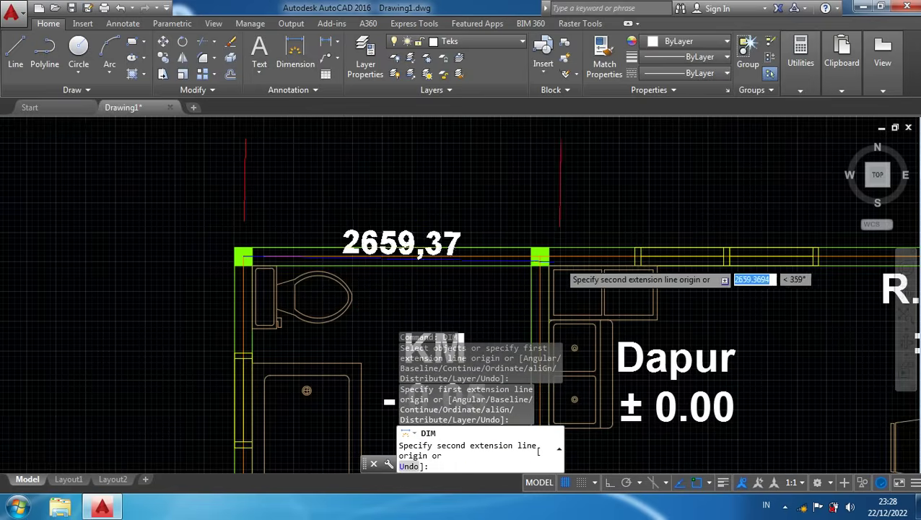
scroll(539, 254, up, 2)
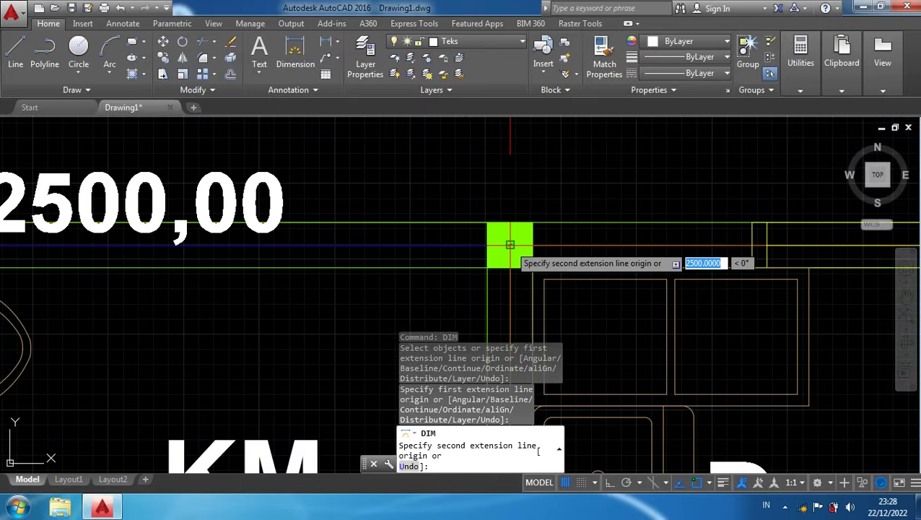
click(510, 245)
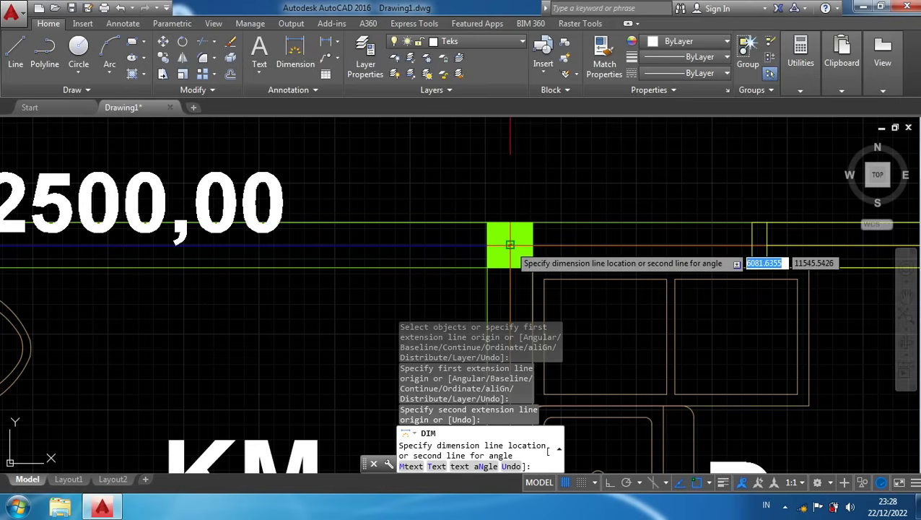
scroll(510, 217, down, 2)
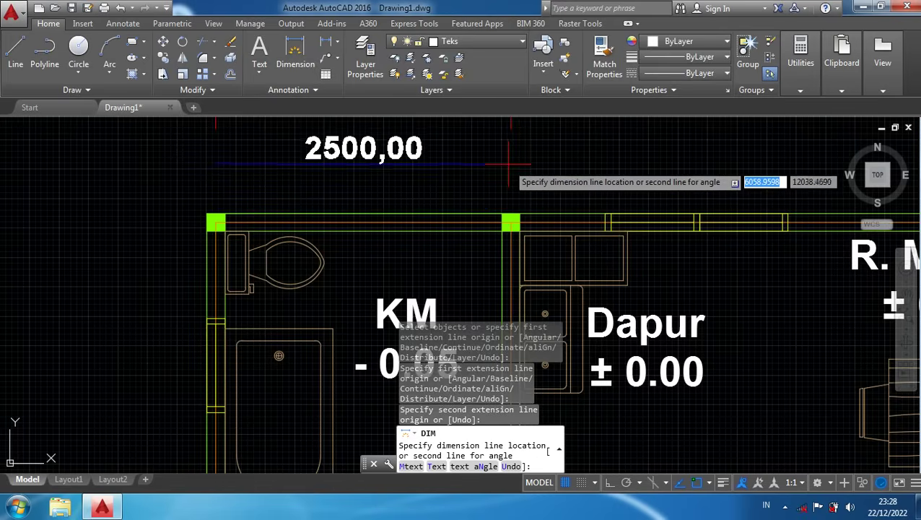
middle_drag(510, 169, 523, 254)
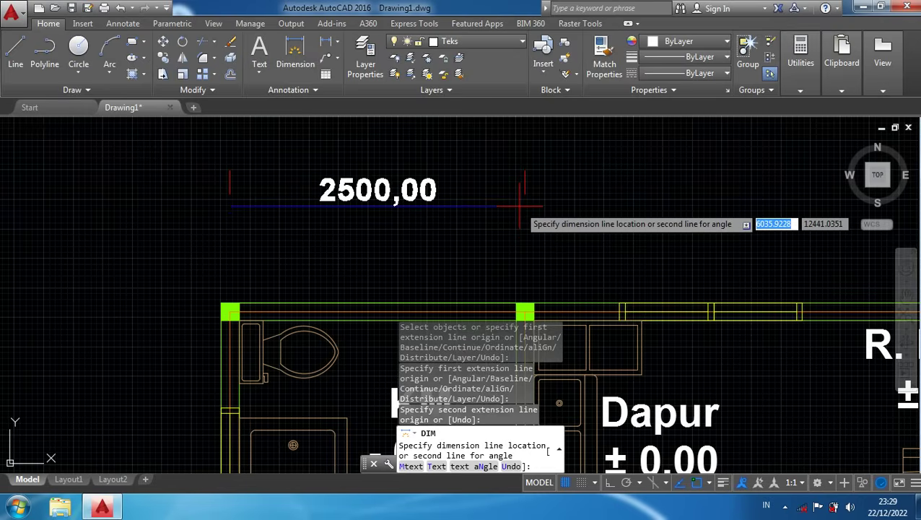
key(Escape)
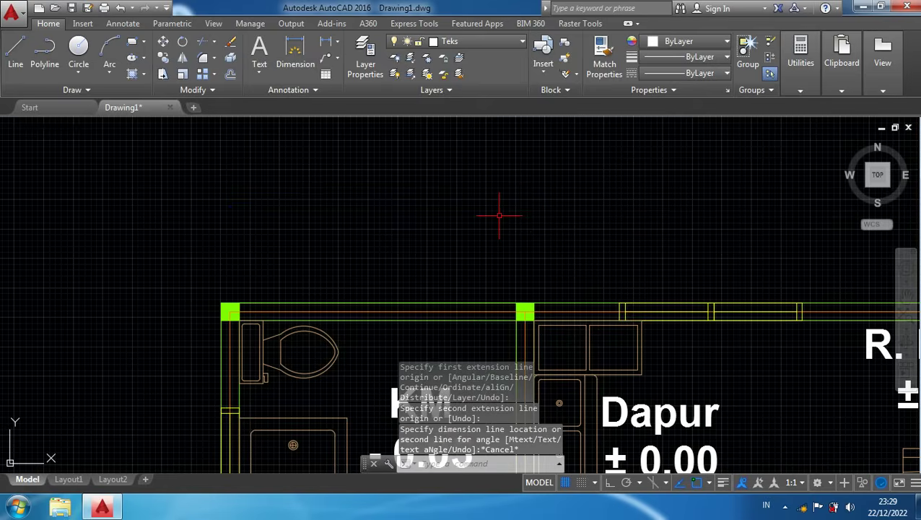
Modify the Dimensi dimension style so its linear dimensions use a precision of 0
key(Return)
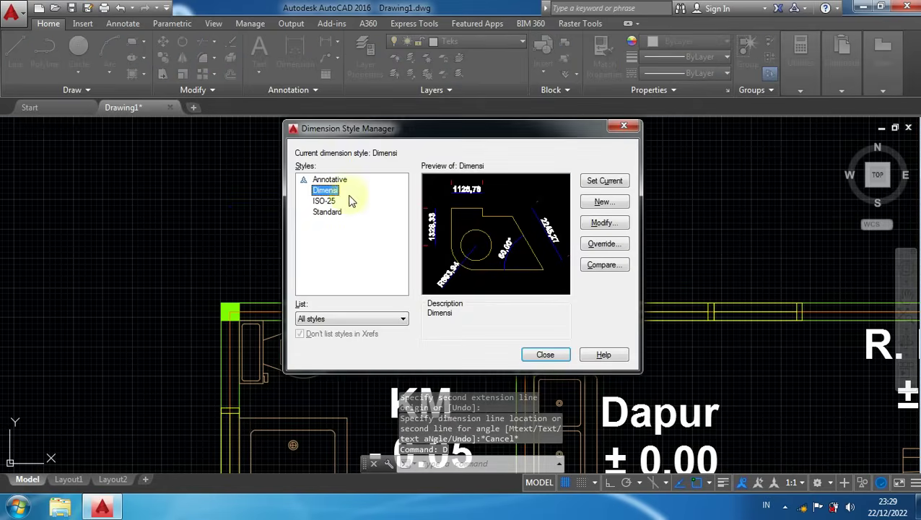
click(610, 227)
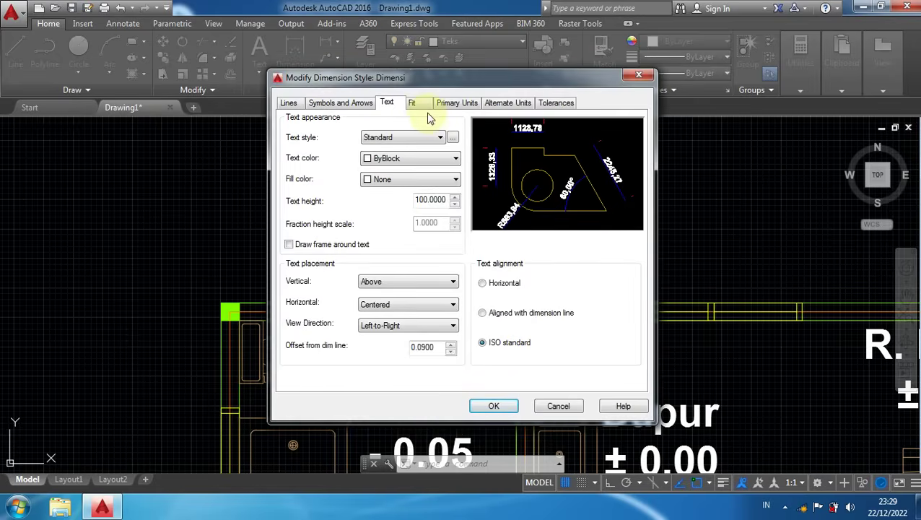
click(449, 106)
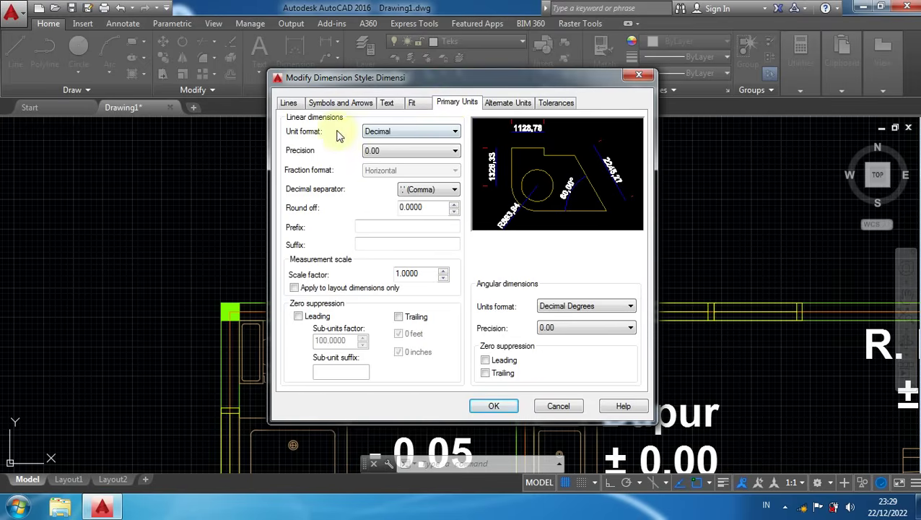
click(396, 149)
click(387, 172)
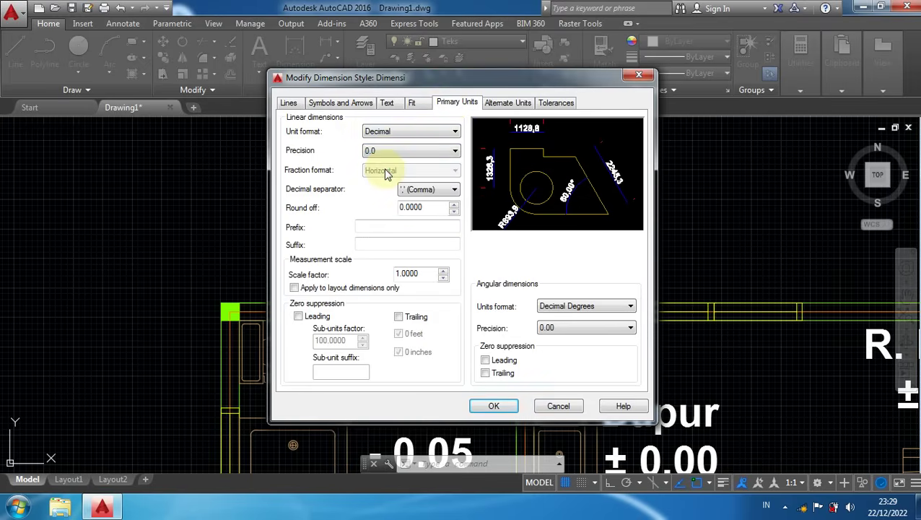
click(388, 152)
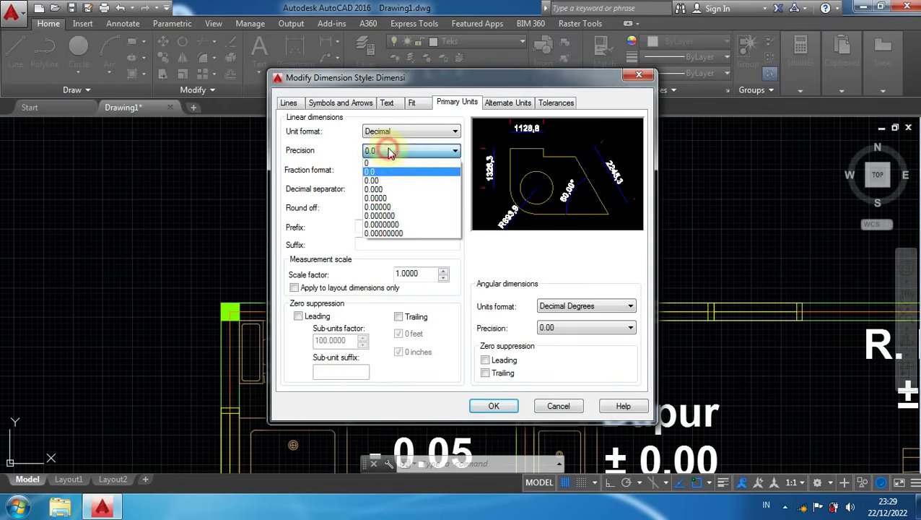
click(380, 162)
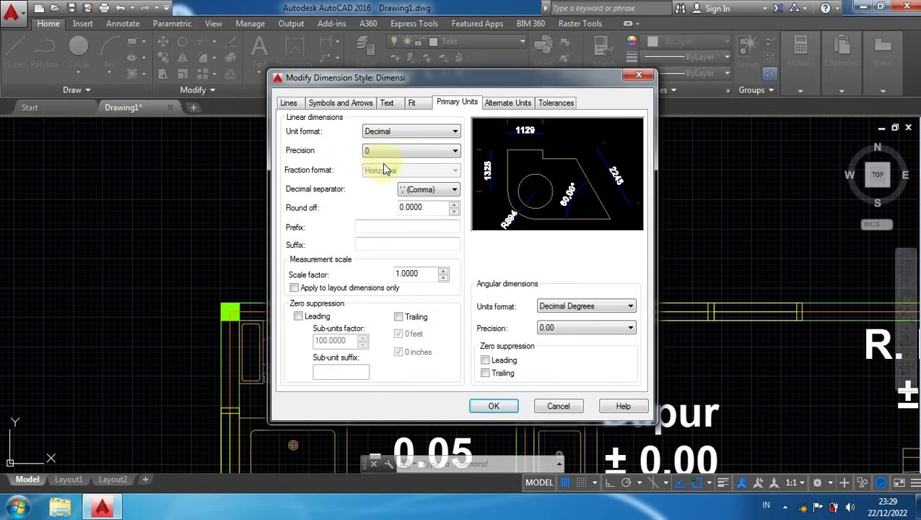
Set the angular dimension precision to 0, save the Dimensi style and close the Dimension Style Manager
click(586, 330)
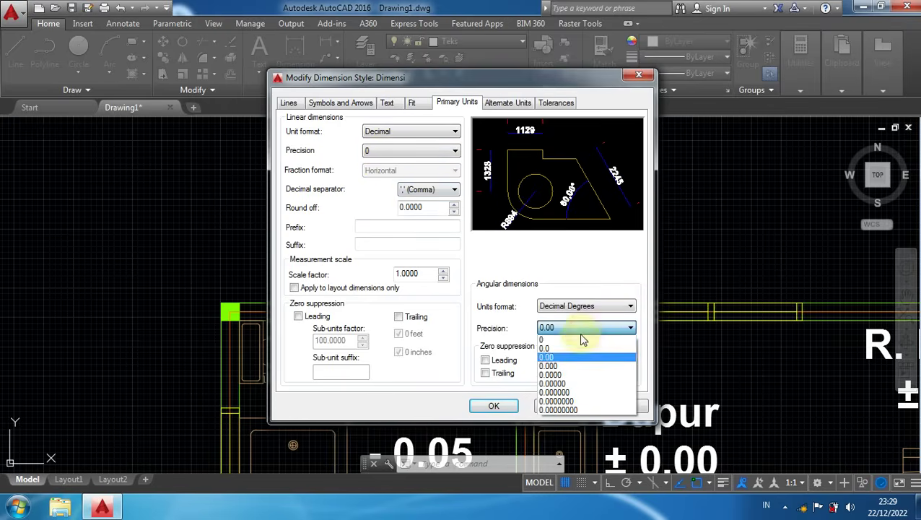
click(571, 341)
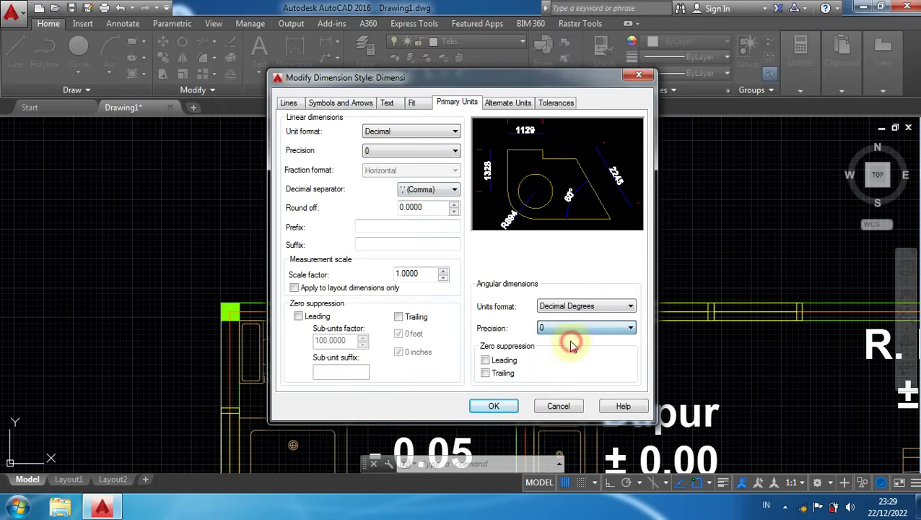
click(492, 406)
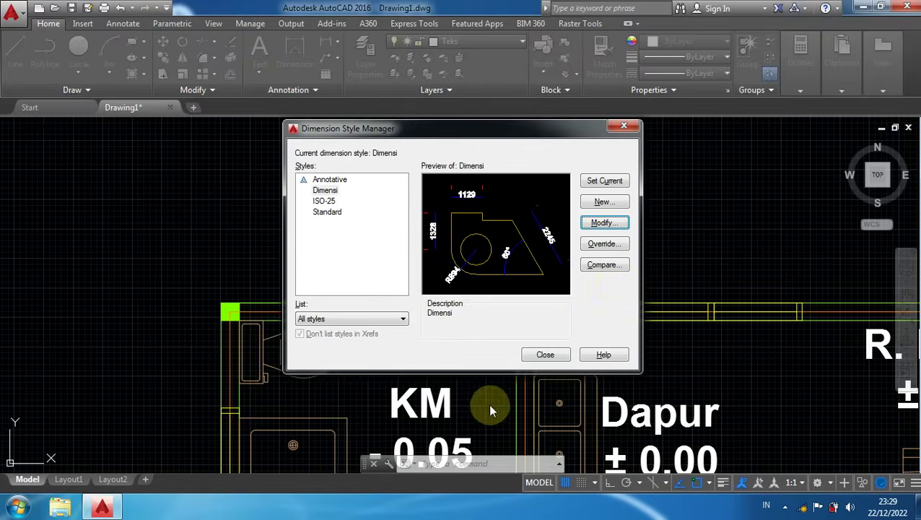
click(547, 355)
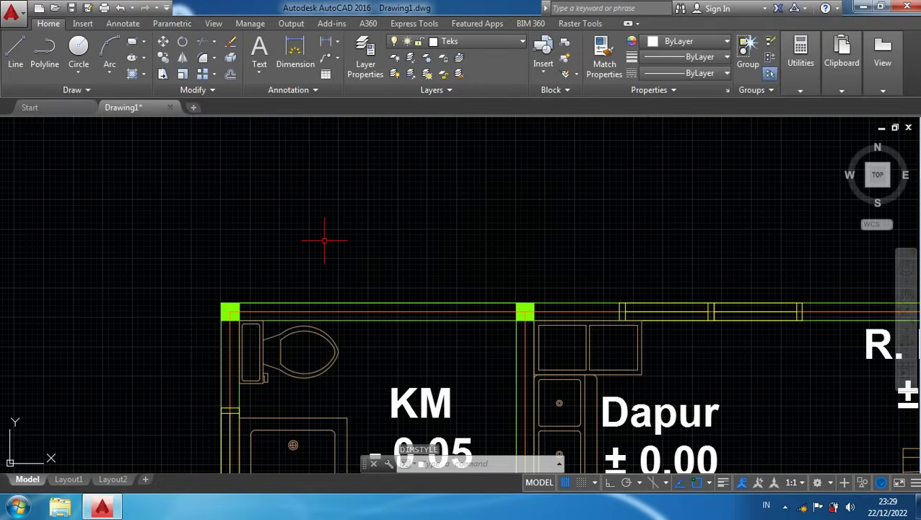
Dimension the upper wall of the KM room between its two column centerlines, placing the dimension line above the plan
text(dim)
key(Return)
scroll(228, 312, up, 2)
click(228, 311)
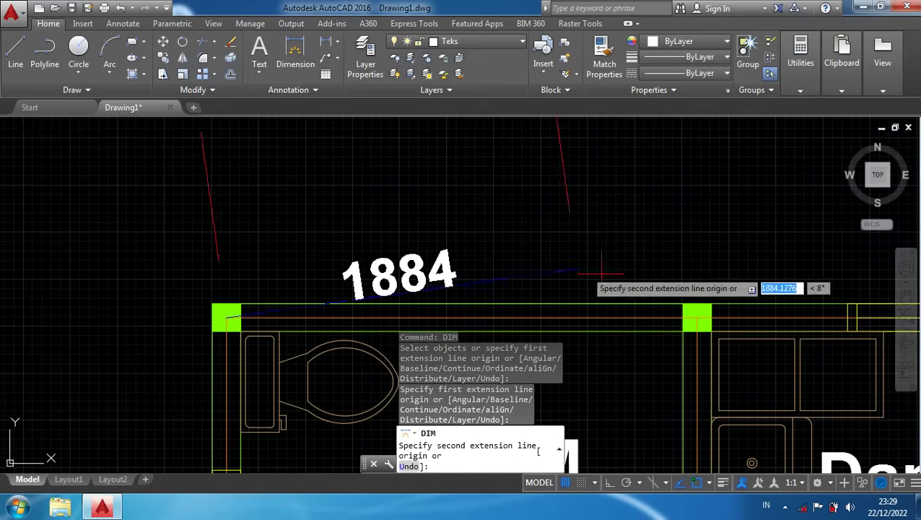
click(697, 315)
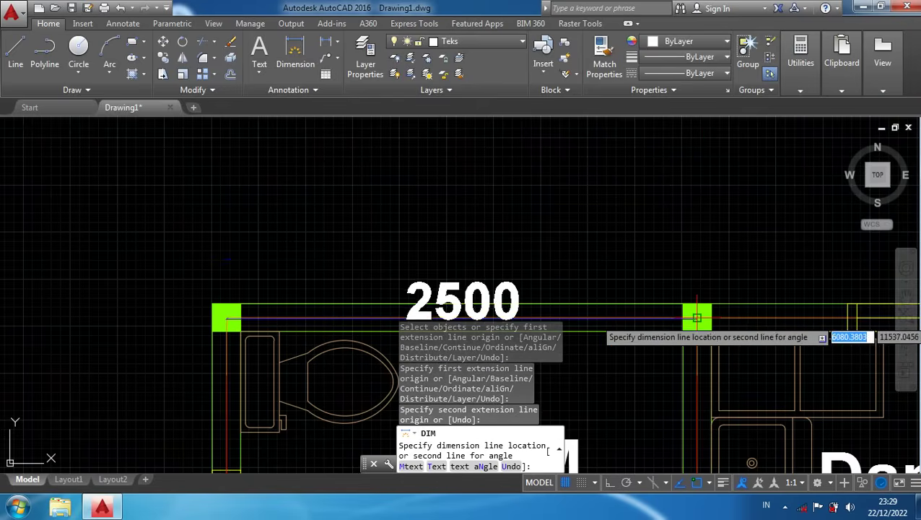
scroll(698, 236, down, 4)
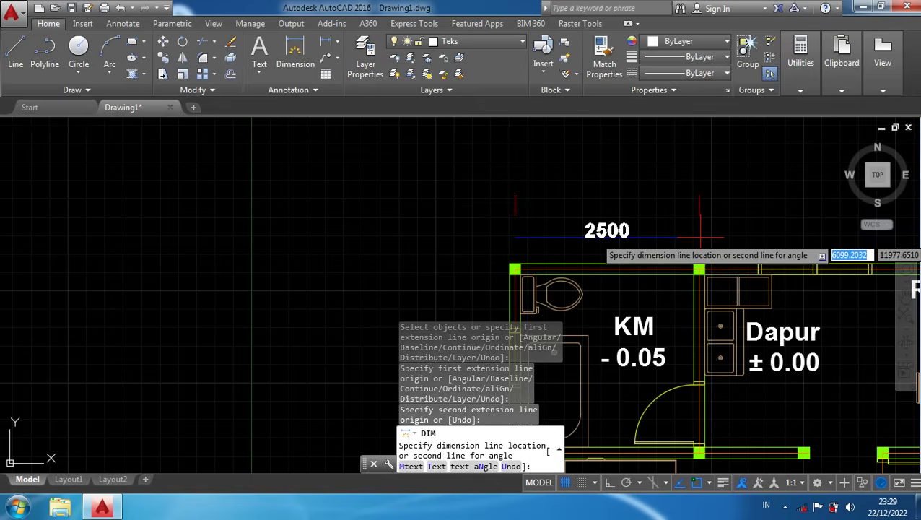
click(698, 174)
Dimension the R. Makan upper wall from the outer corner centerline to the inner wall's centerline below, aligning the dimension line with the KM dimension
middle_drag(691, 217, 531, 208)
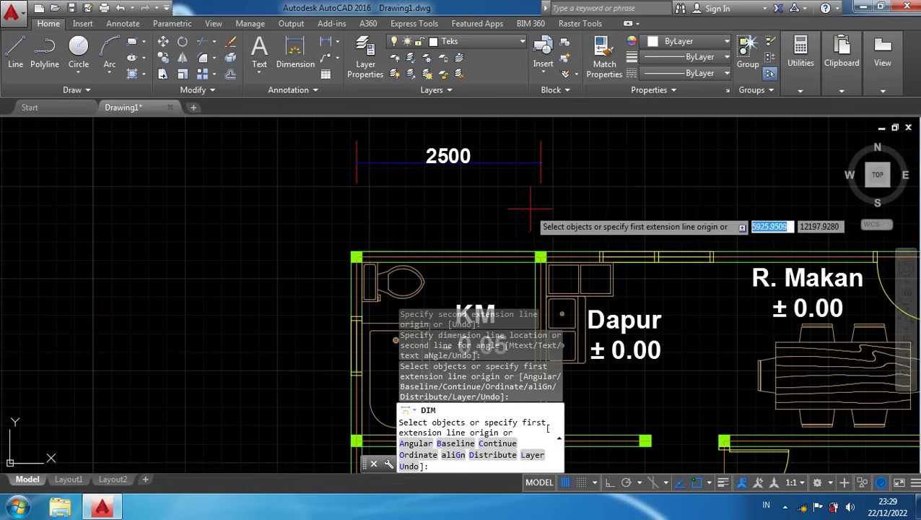
middle_drag(651, 207, 375, 233)
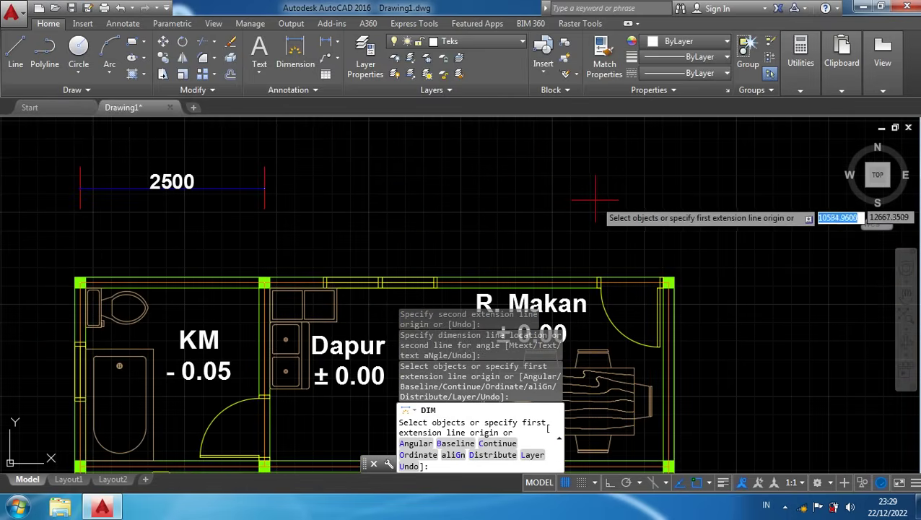
scroll(657, 303, up, 4)
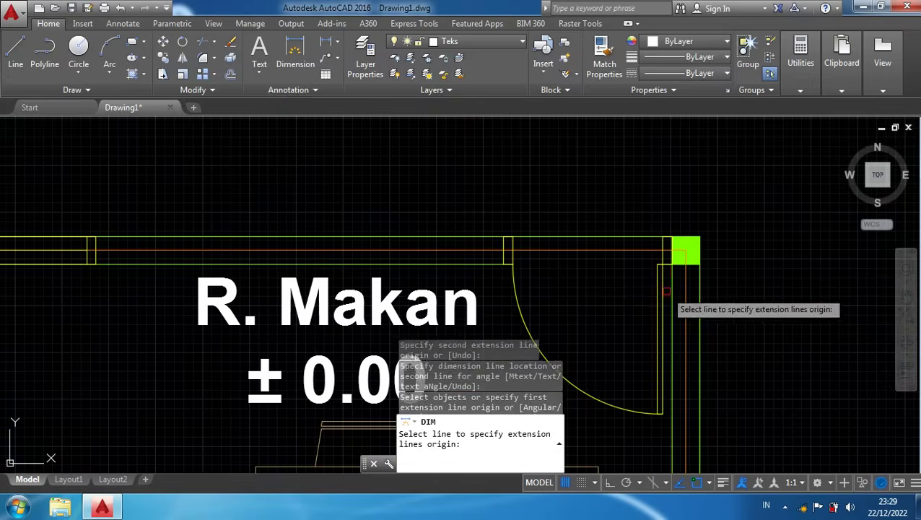
click(685, 251)
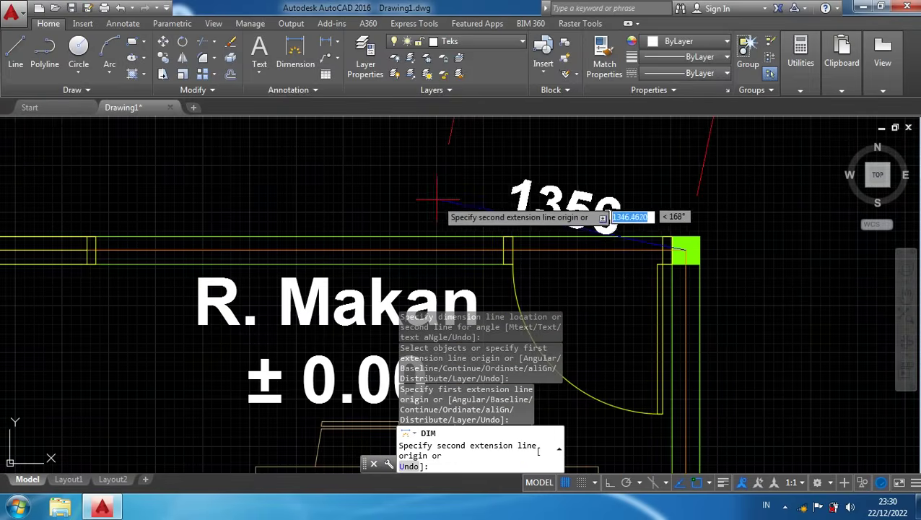
scroll(433, 203, down, 2)
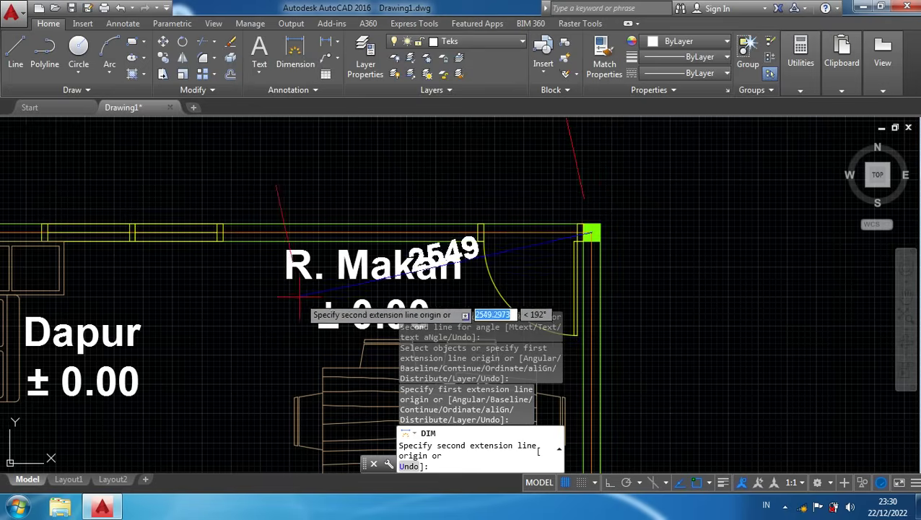
mouse_move(261, 310)
middle_down()
mouse_move(381, 257)
mouse_move(414, 228)
middle_up()
scroll(503, 215, down, 2)
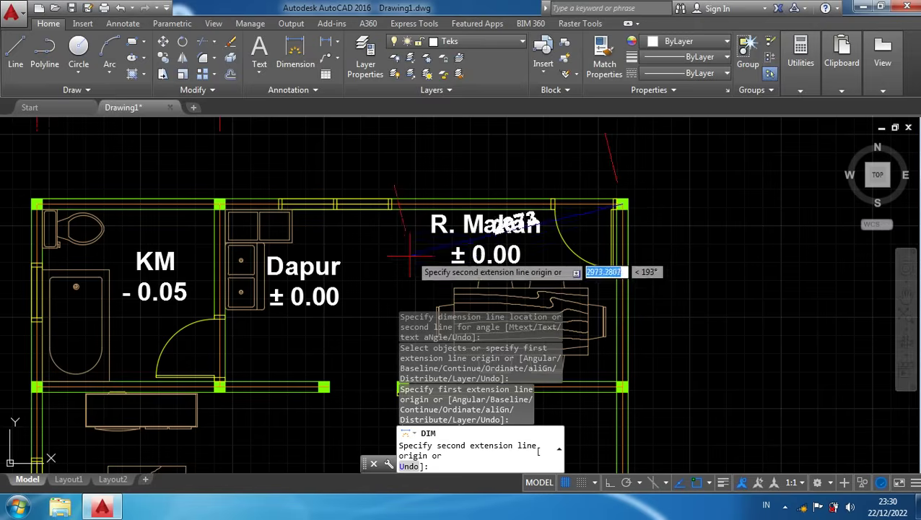
middle_drag(354, 319, 352, 215)
scroll(391, 296, up, 3)
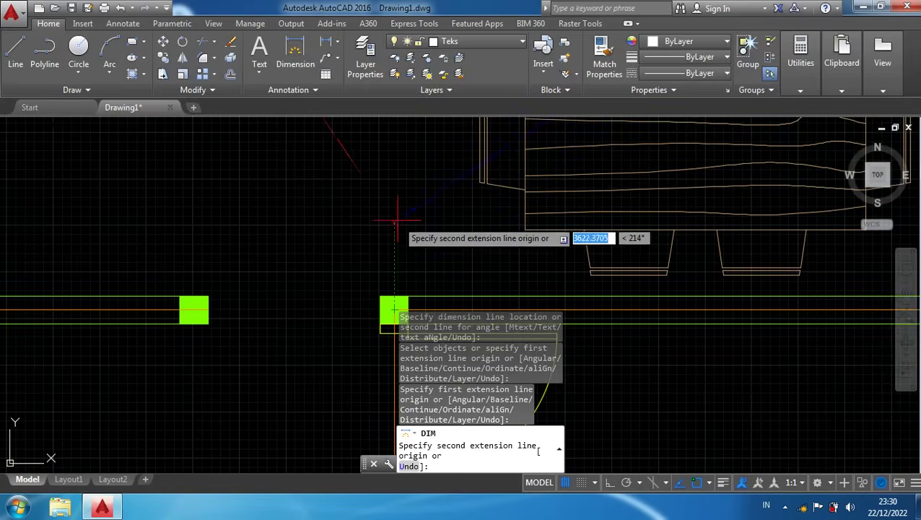
scroll(391, 211, down, 2)
middle_drag(390, 206, 375, 275)
scroll(374, 275, down, 2)
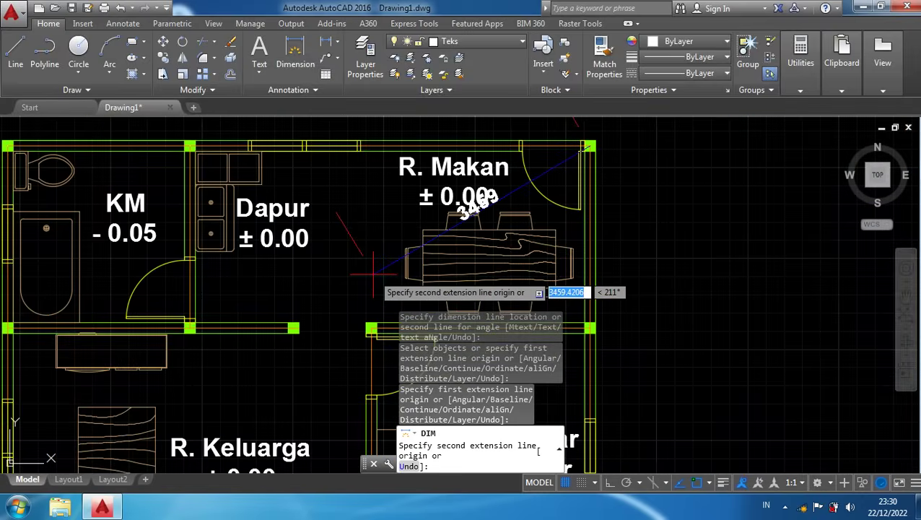
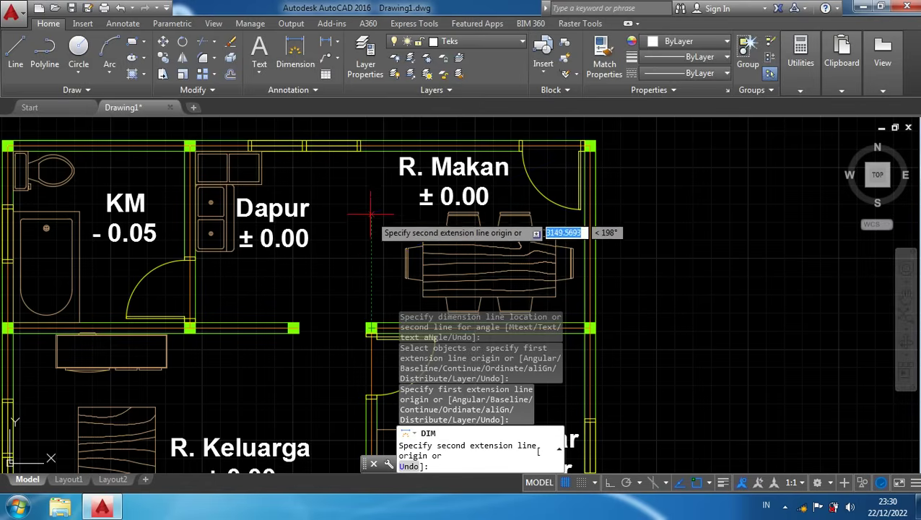
click(371, 146)
middle_drag(369, 130, 351, 263)
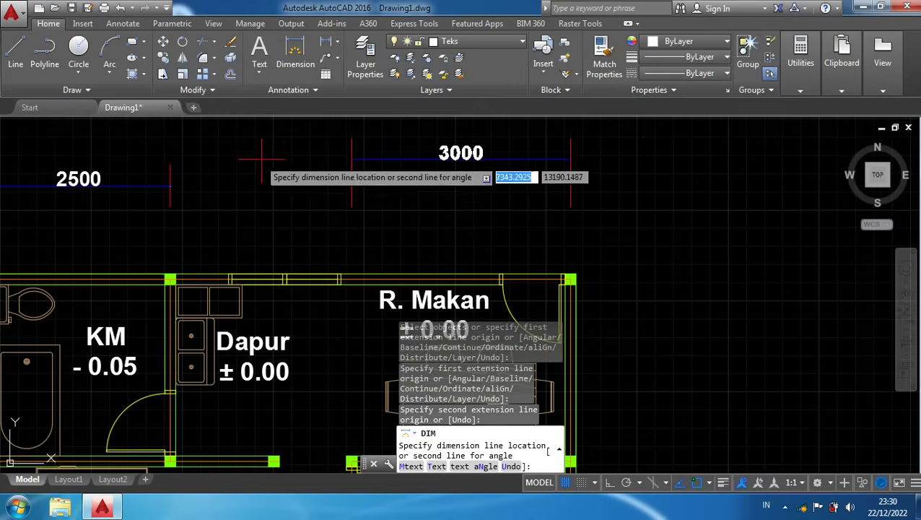
scroll(184, 181, up, 6)
scroll(181, 166, up, 5)
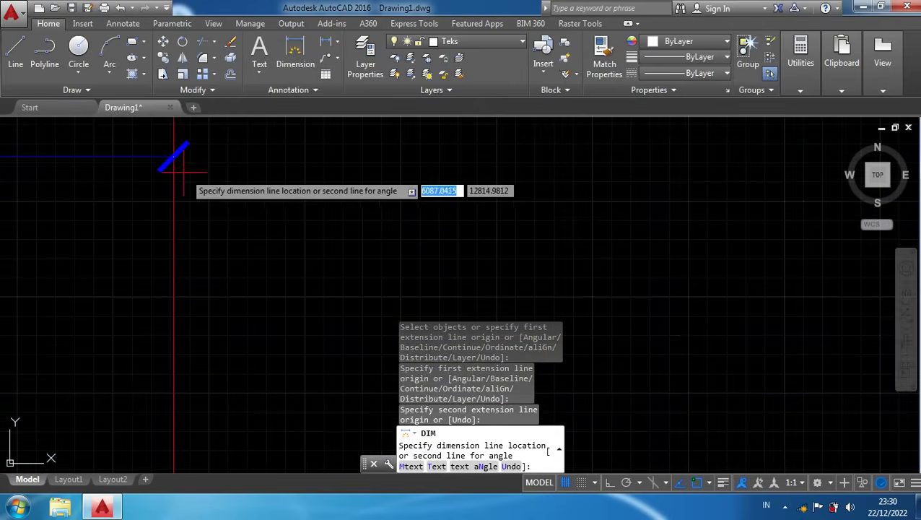
click(173, 155)
scroll(257, 242, down, 6)
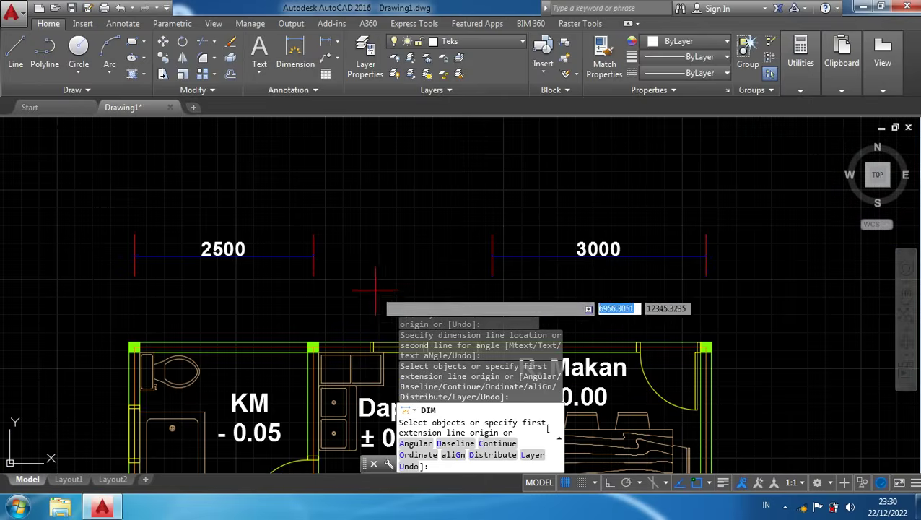
Dimension the Dapur and R. Makan upper wall between the outer corner and KM column centerlines, placing the dimension line above the existing dimensions
middle_drag(384, 295, 342, 264)
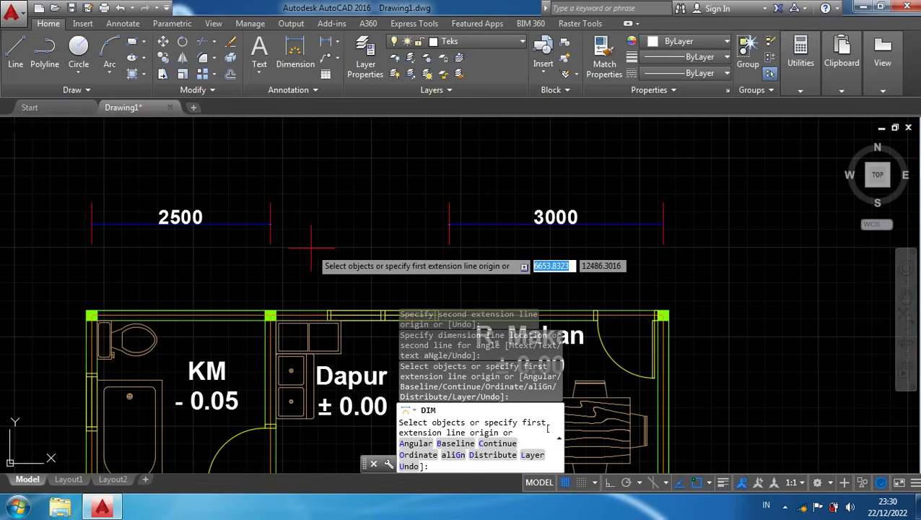
scroll(338, 261, up, 2)
scroll(581, 276, up, 3)
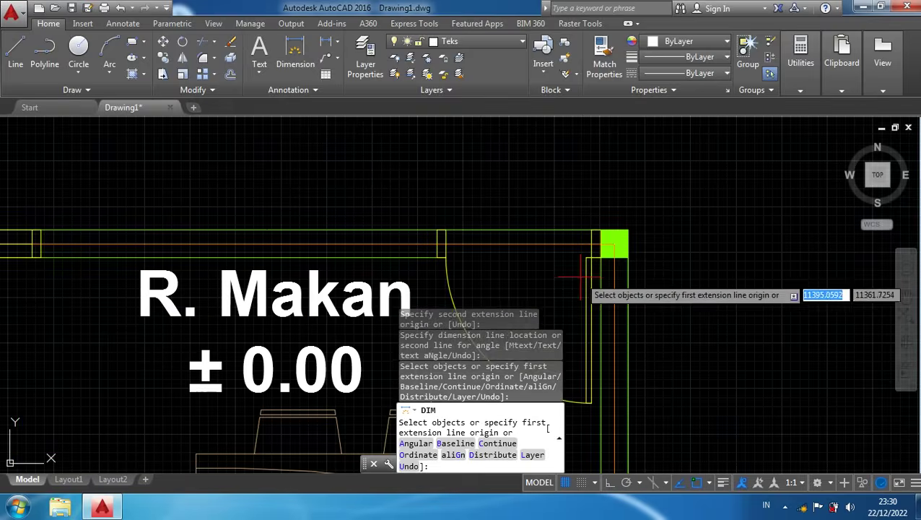
click(613, 243)
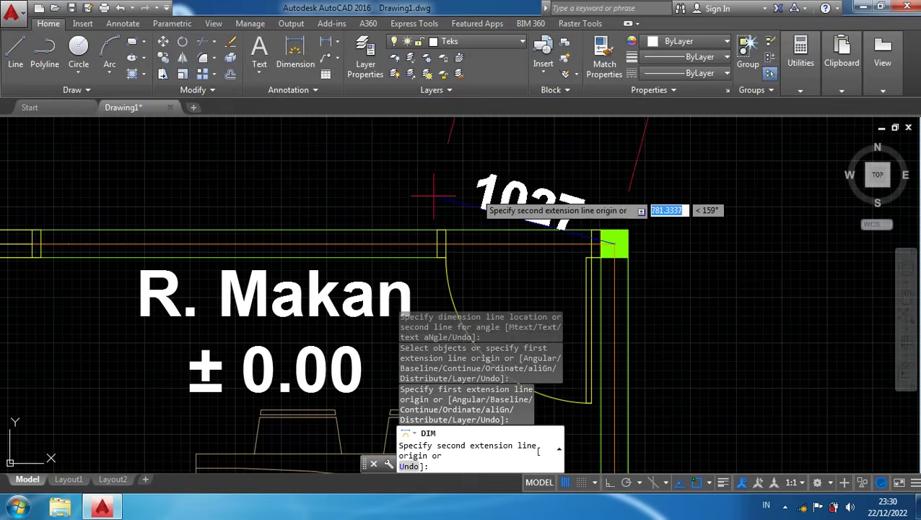
scroll(324, 205, down, 3)
scroll(278, 224, up, 4)
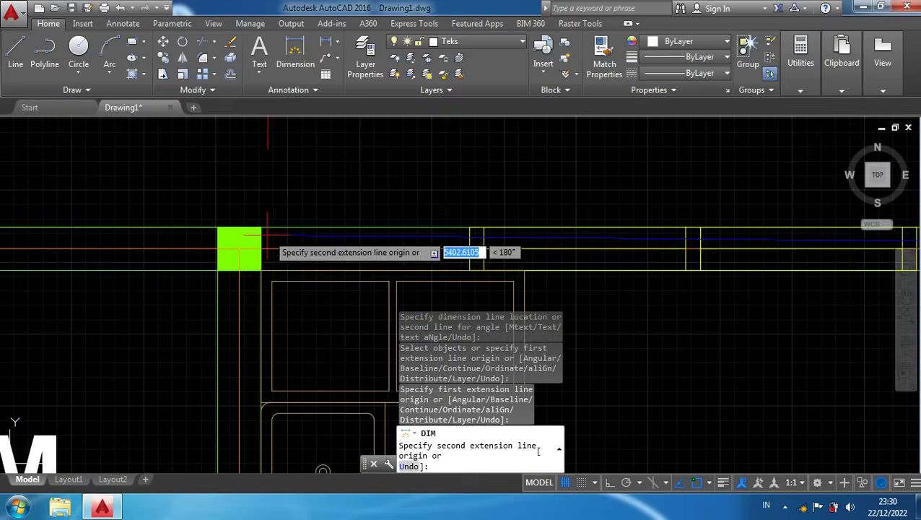
scroll(224, 249, up, 3)
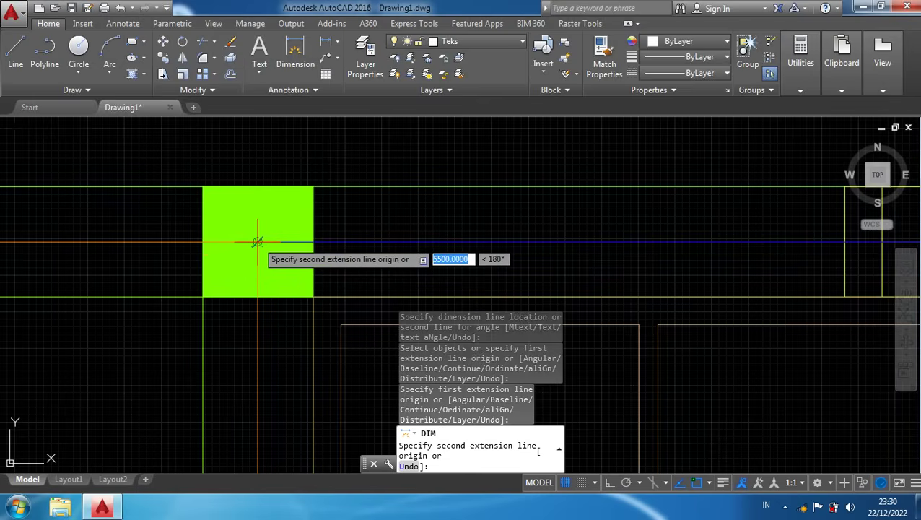
click(257, 241)
scroll(261, 209, down, 3)
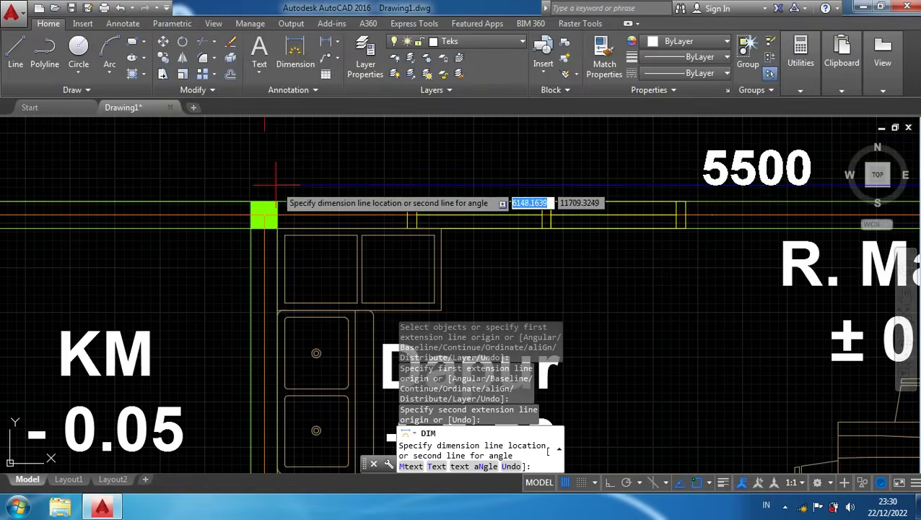
scroll(274, 189, down, 1)
scroll(301, 162, down, 4)
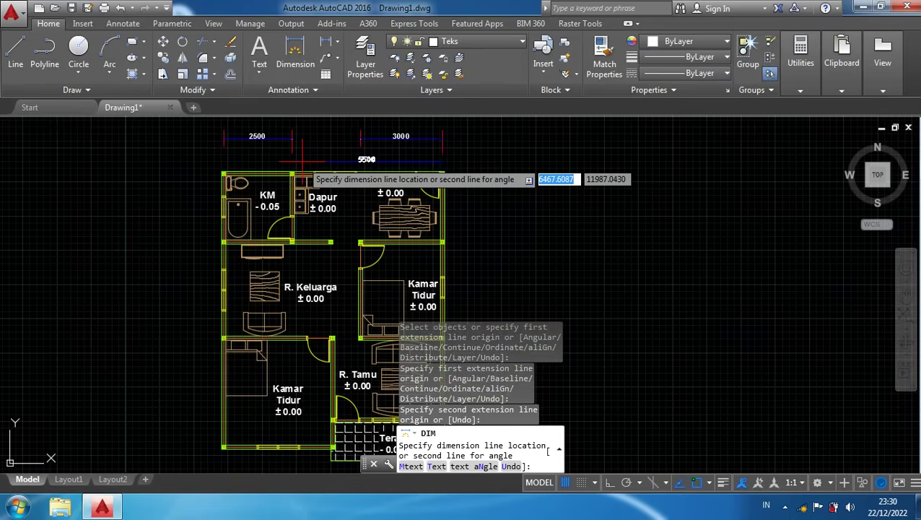
scroll(302, 152, up, 2)
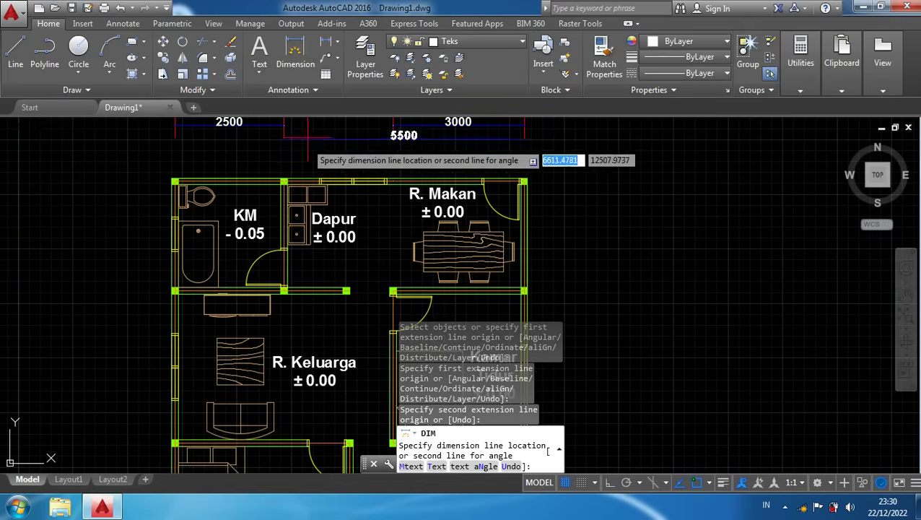
middle_drag(304, 130, 288, 227)
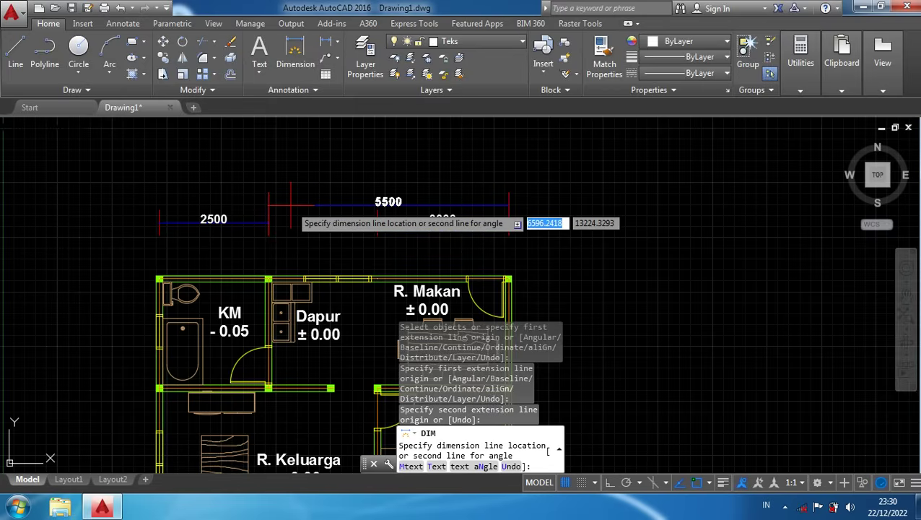
click(291, 202)
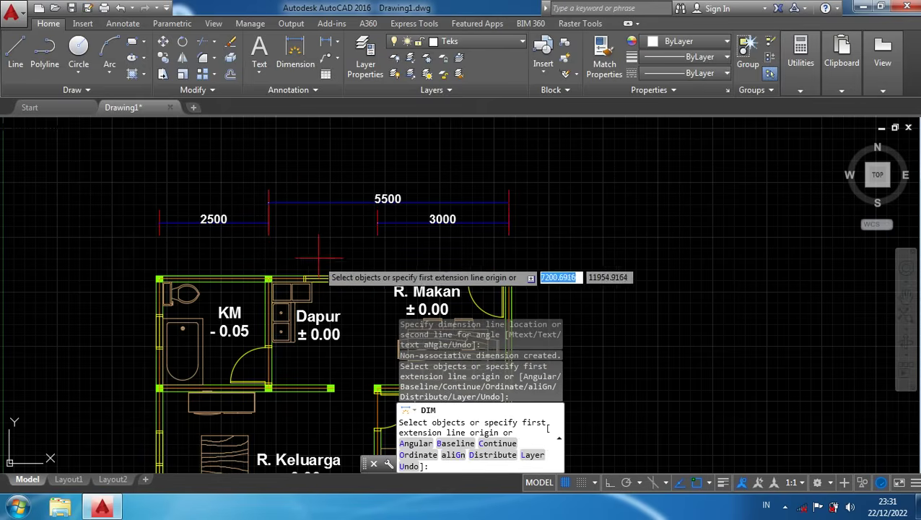
Dimension the plan's full upper width between the two outer corner centerlines, placing the dimension line above all the other dimensions
scroll(521, 283, up, 4)
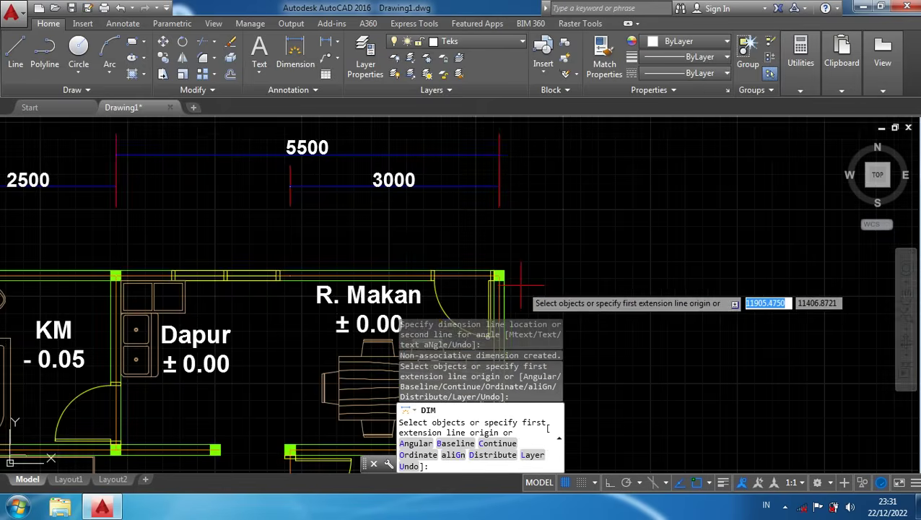
scroll(486, 270, up, 3)
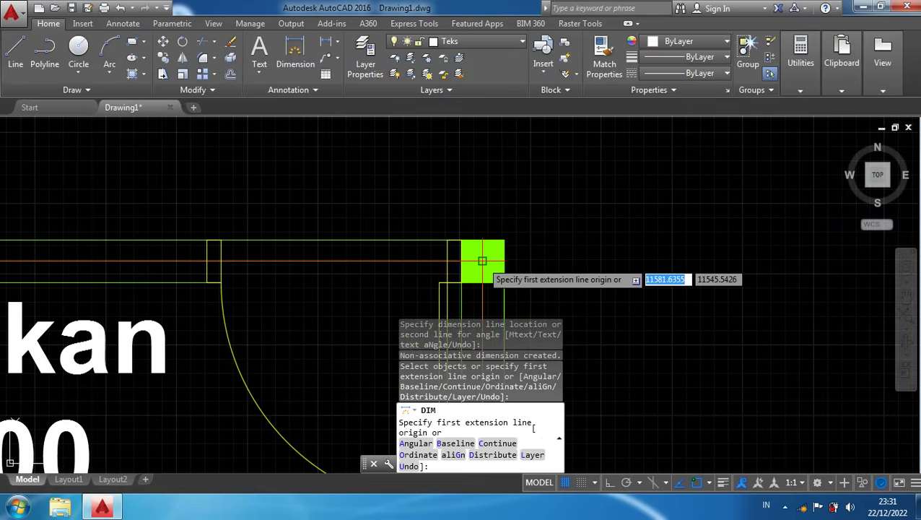
click(482, 260)
scroll(372, 144, down, 6)
scroll(209, 275, up, 2)
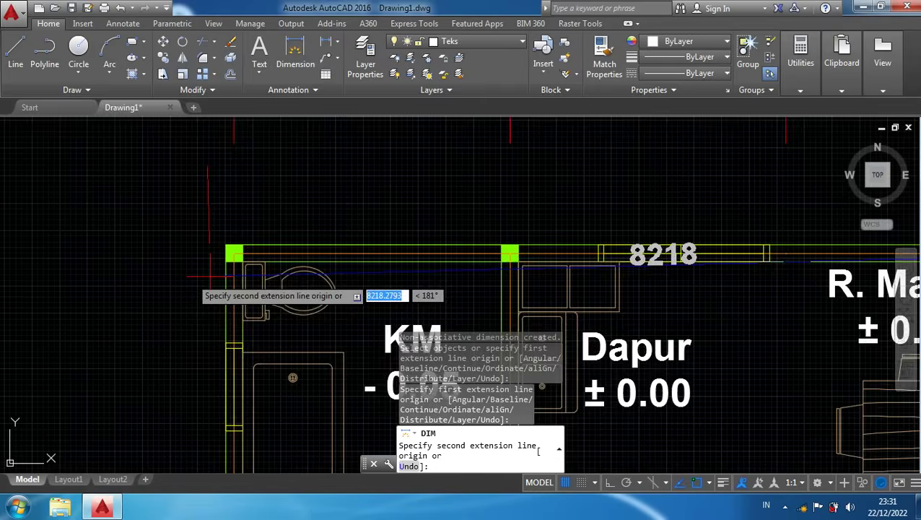
scroll(209, 276, up, 3)
click(326, 212)
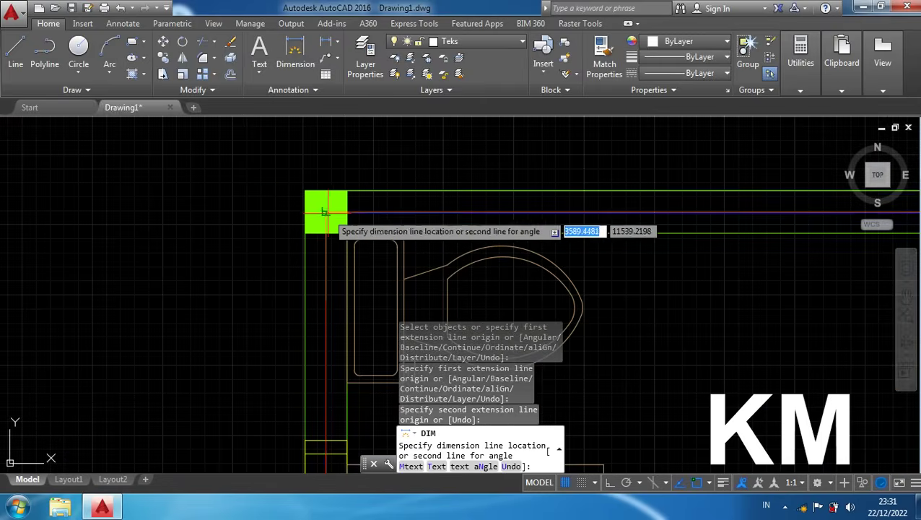
scroll(325, 211, down, 4)
scroll(214, 203, down, 2)
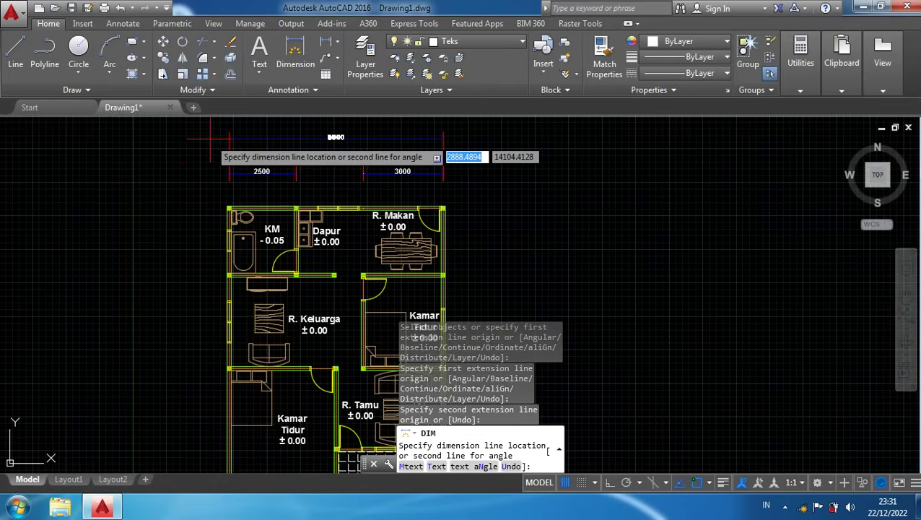
click(210, 138)
middle_drag(209, 139, 205, 175)
scroll(213, 176, up, 2)
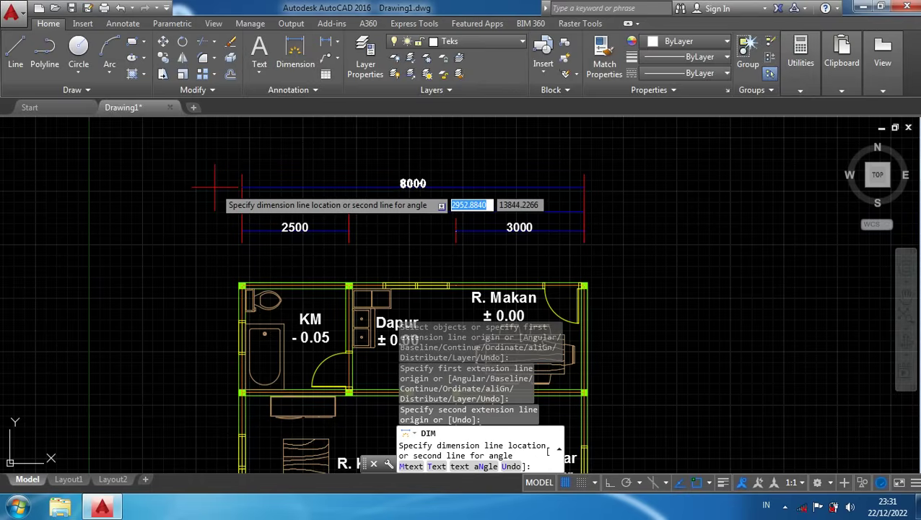
click(215, 185)
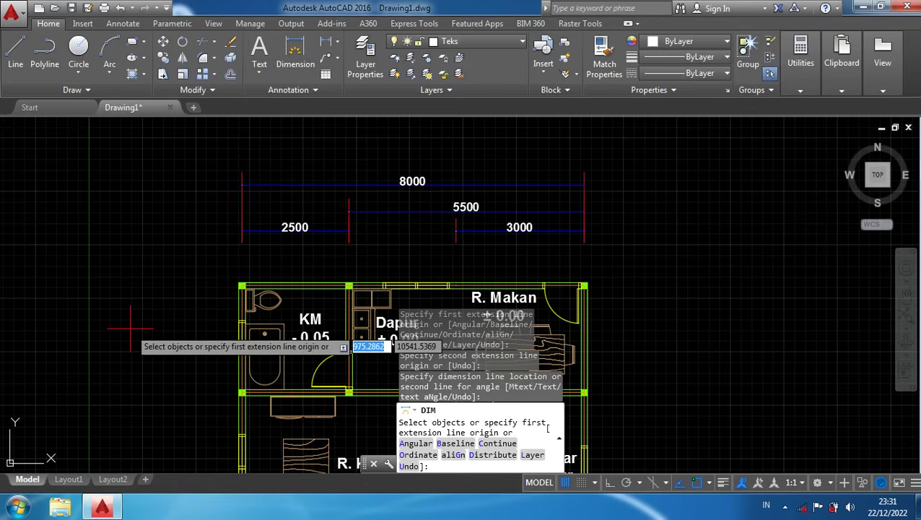
Dimension the KM room's outer side wall between its upper and lower column centerlines, placing the dimension line left of the plan
key(Return)
scroll(216, 311, up, 8)
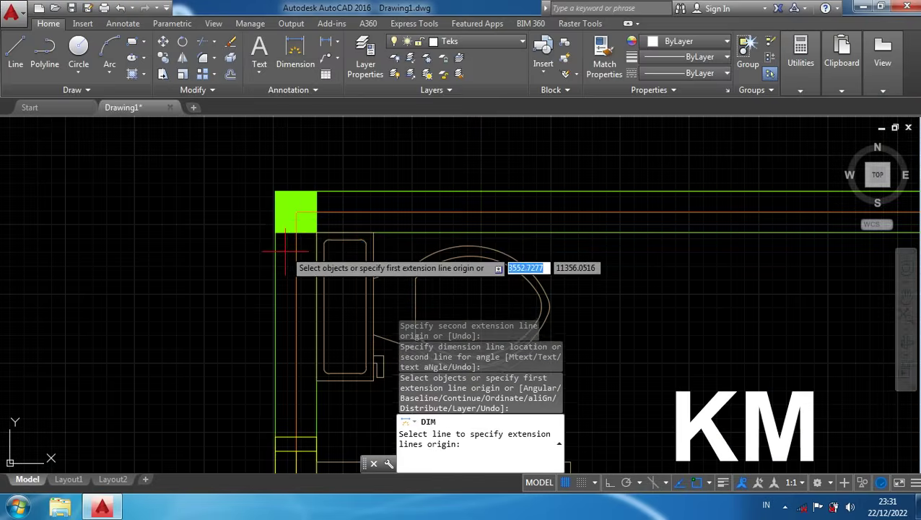
key(Return)
scroll(183, 256, down, 5)
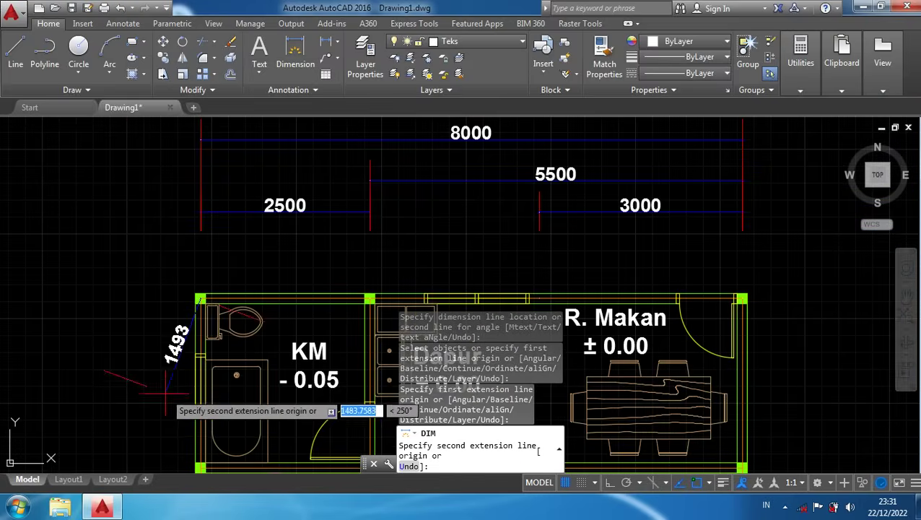
mouse_move(174, 389)
middle_down()
mouse_move(162, 152)
mouse_move(163, 252)
middle_up()
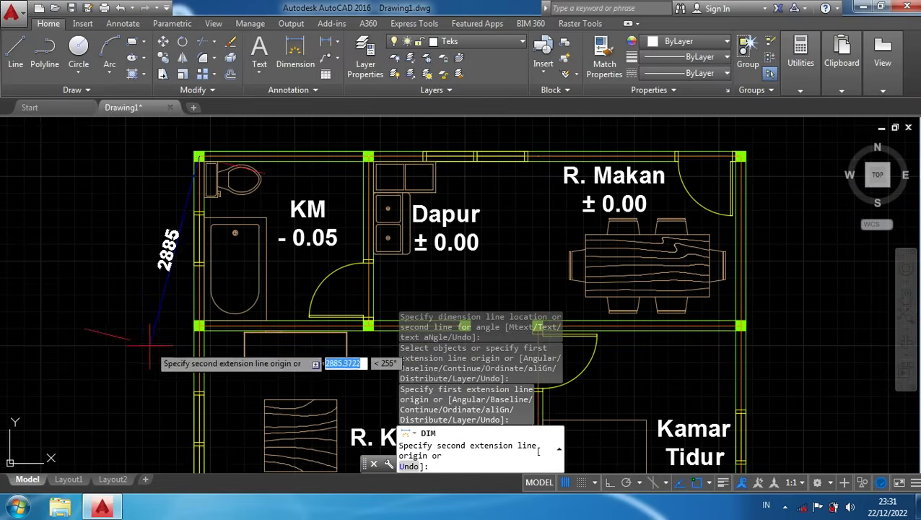
scroll(245, 295, up, 9)
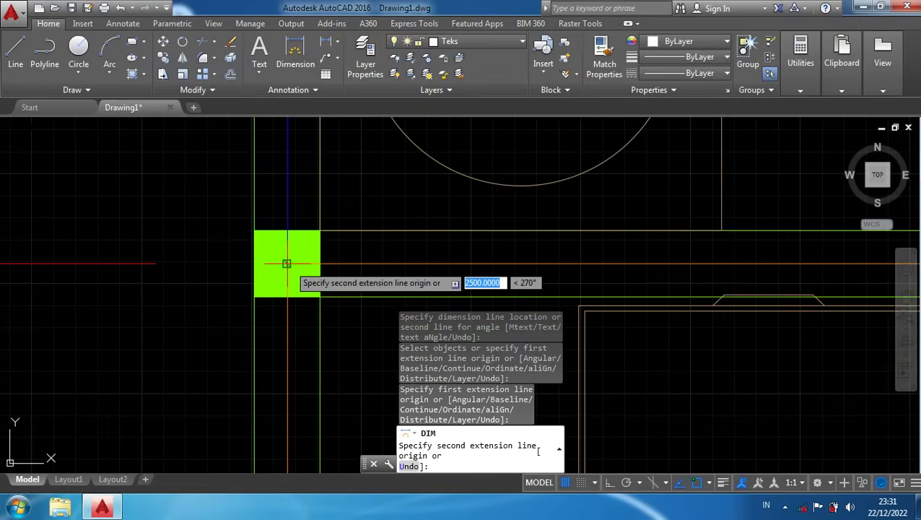
click(286, 264)
scroll(173, 322, down, 4)
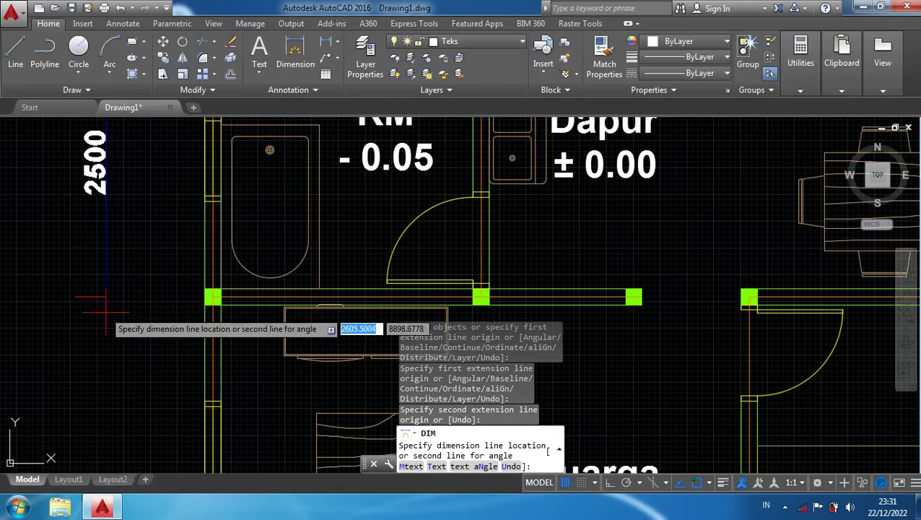
click(69, 296)
Dimension the R. Keluarga outer side wall between its lower and upper column centerlines, aligning the dimension line with the KM side dimension
scroll(70, 296, down, 4)
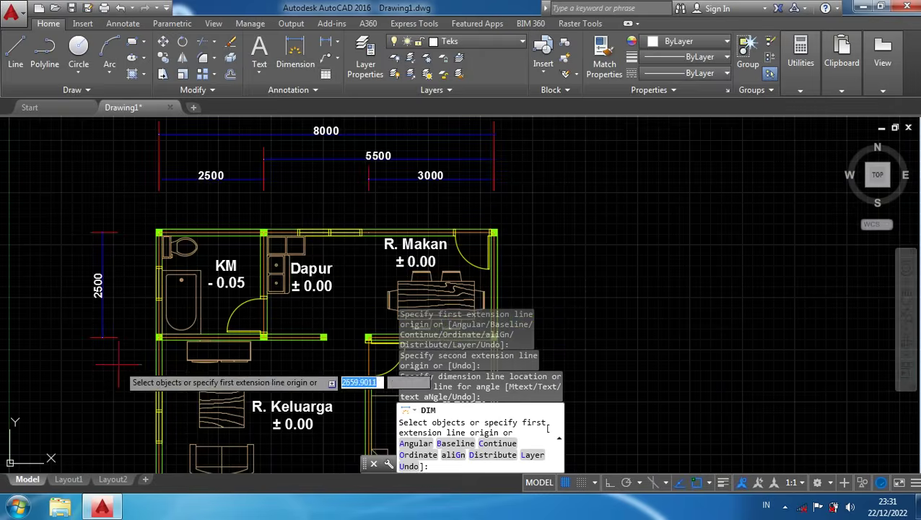
scroll(168, 161, up, 4)
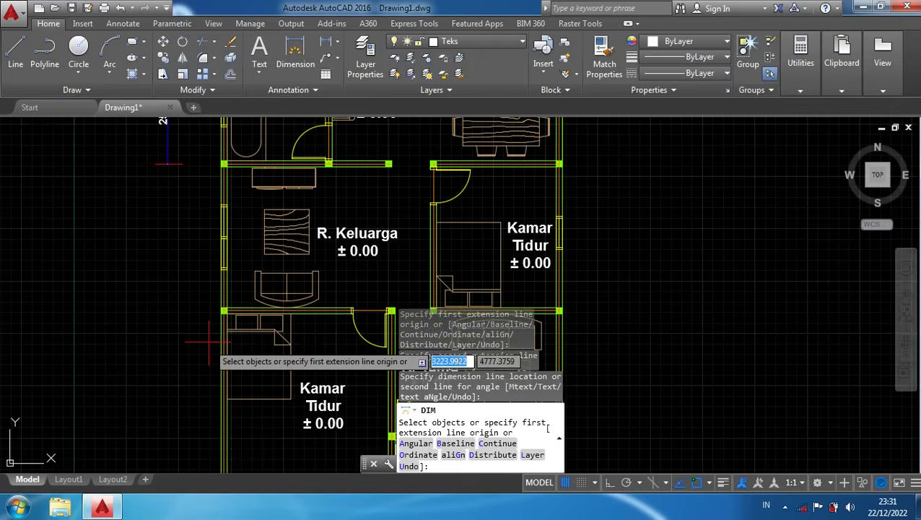
scroll(233, 260, up, 5)
key(Return)
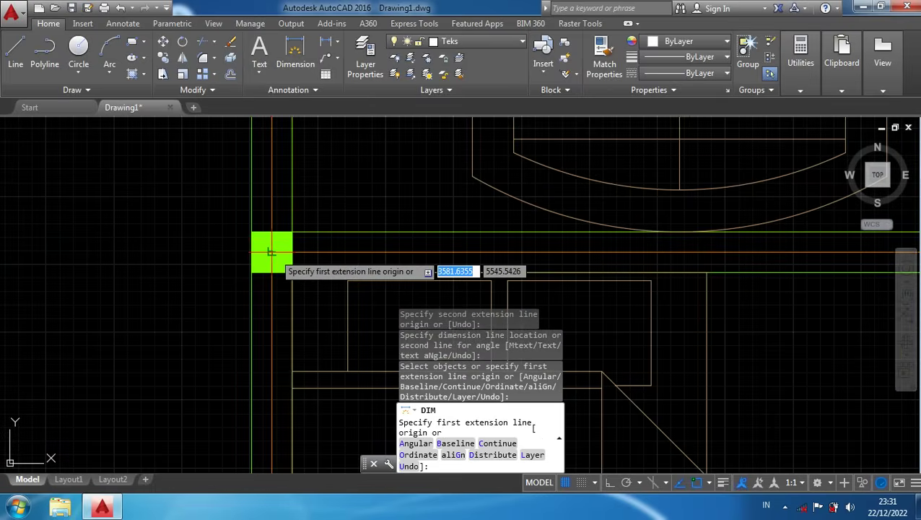
click(270, 251)
scroll(268, 249, down, 5)
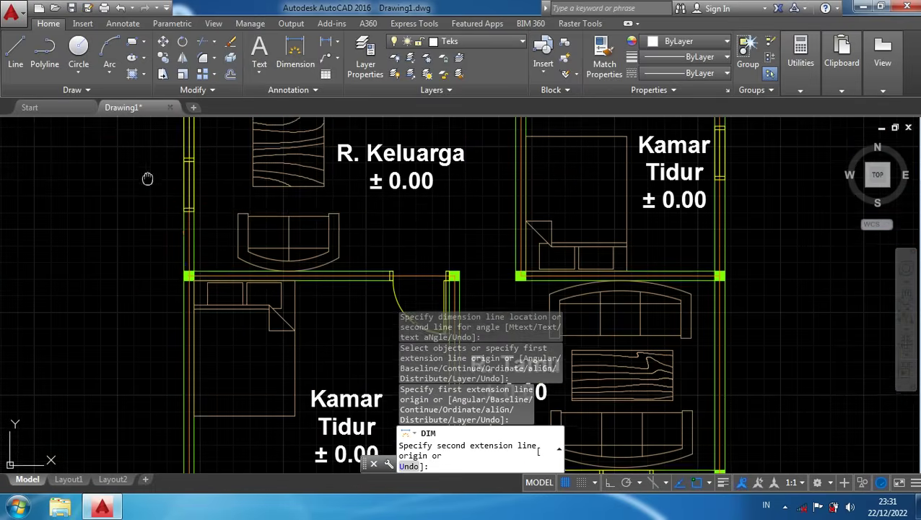
middle_drag(147, 179, 171, 468)
scroll(204, 372, up, 4)
scroll(249, 273, up, 4)
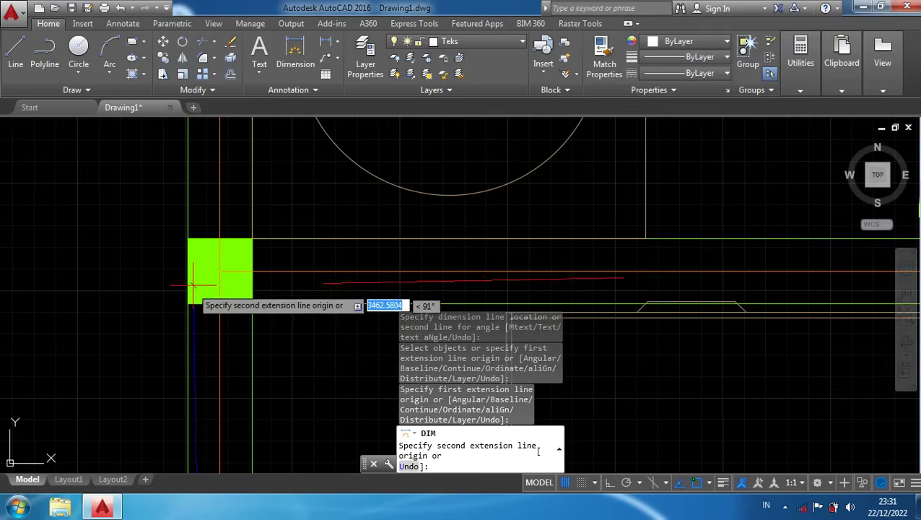
click(218, 272)
scroll(219, 272, down, 3)
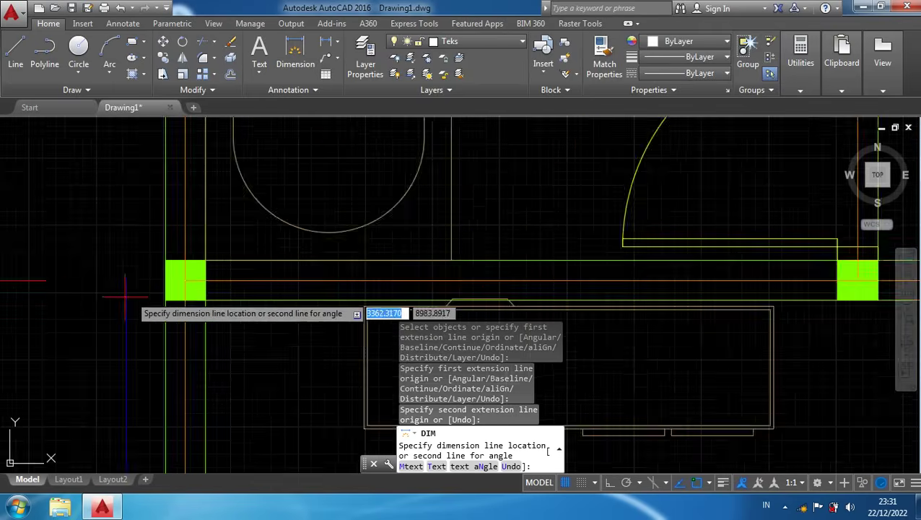
scroll(288, 325, up, 5)
scroll(325, 328, up, 10)
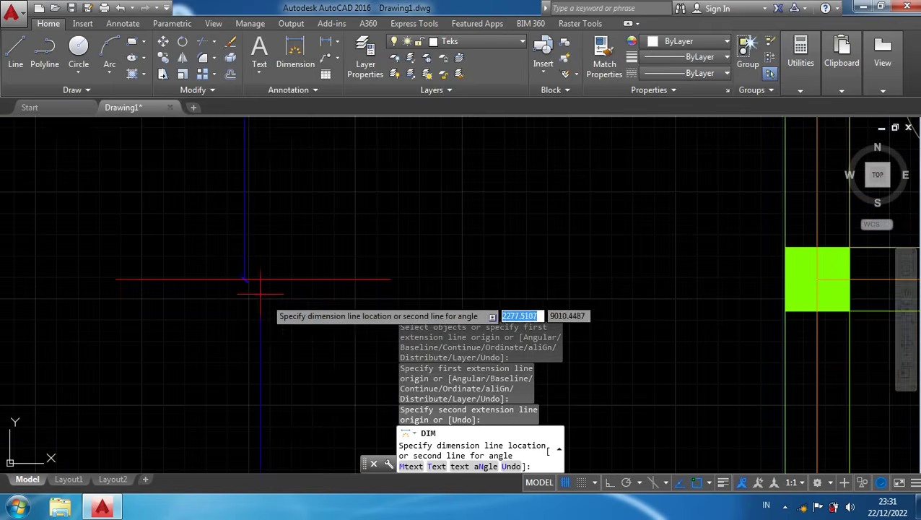
middle_drag(299, 207, 298, 302)
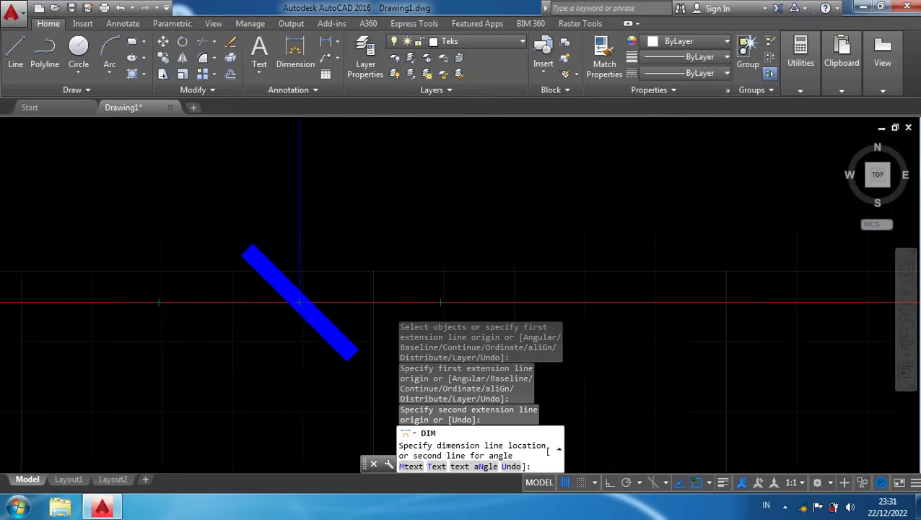
click(300, 301)
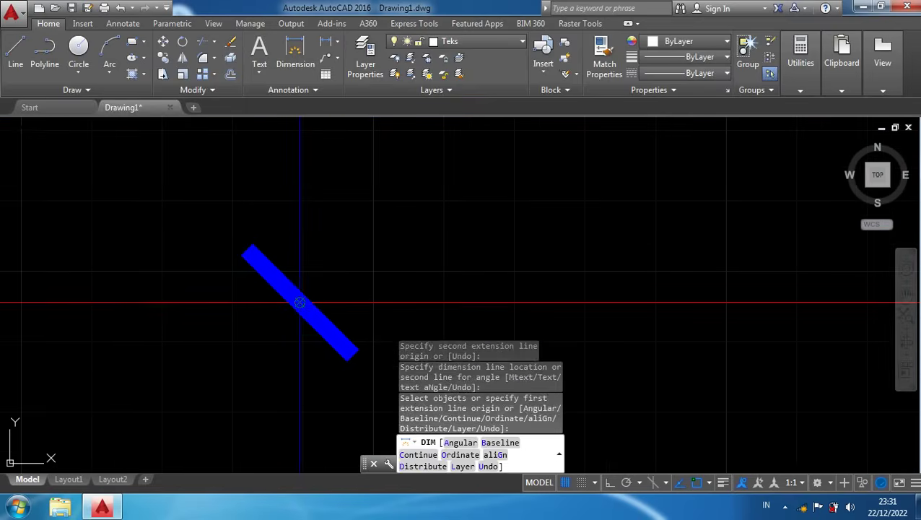
Dimension the lower Kamar Tidur's outer side wall between its lower and upper column centerlines, aligning the dimension line with the R. Keluarga side dimension
scroll(261, 334, down, 3)
scroll(195, 372, up, 5)
scroll(220, 364, down, 3)
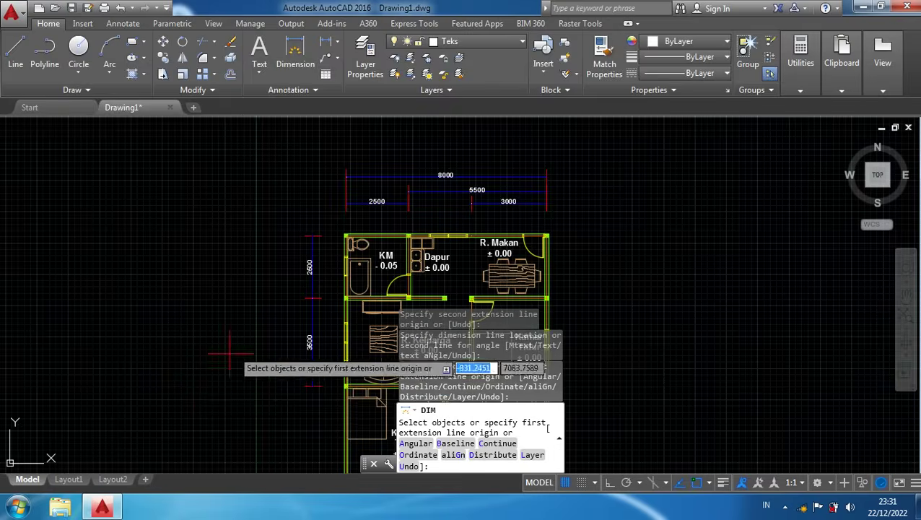
middle_drag(222, 383, 190, 233)
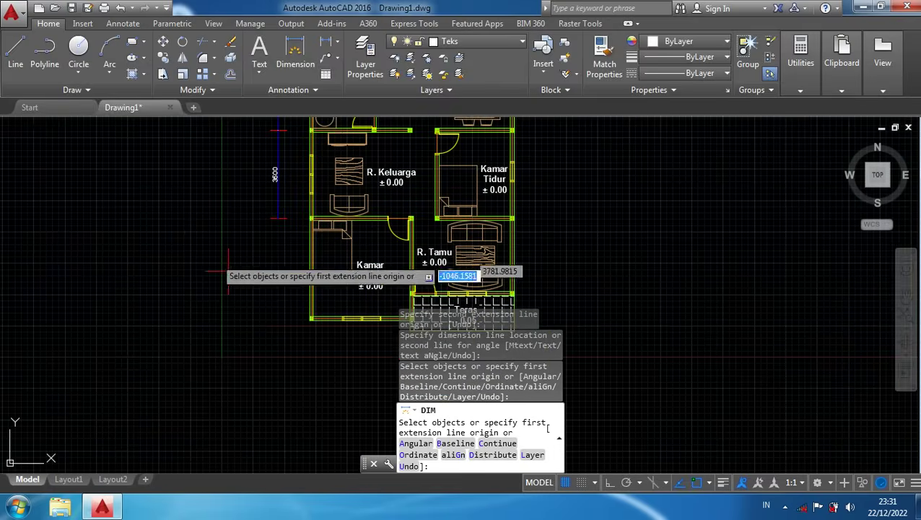
scroll(270, 309, up, 7)
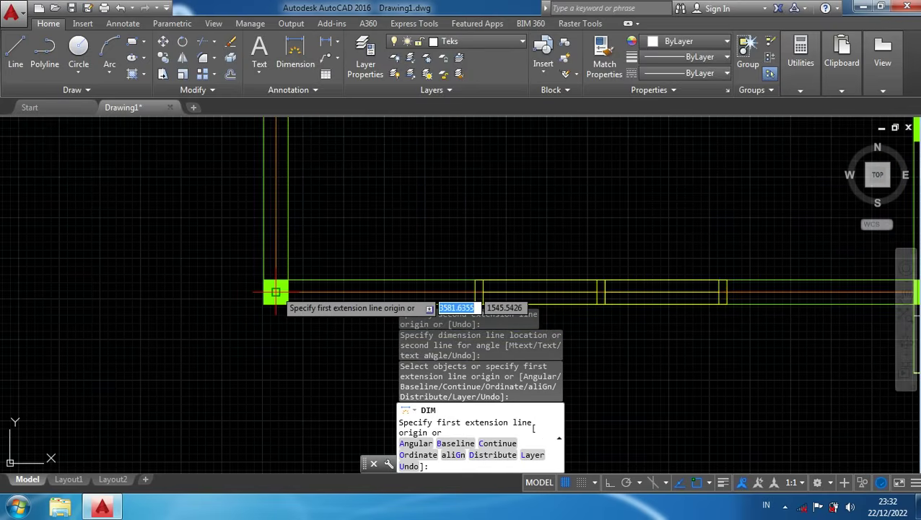
click(275, 291)
scroll(189, 317, down, 5)
scroll(204, 215, up, 5)
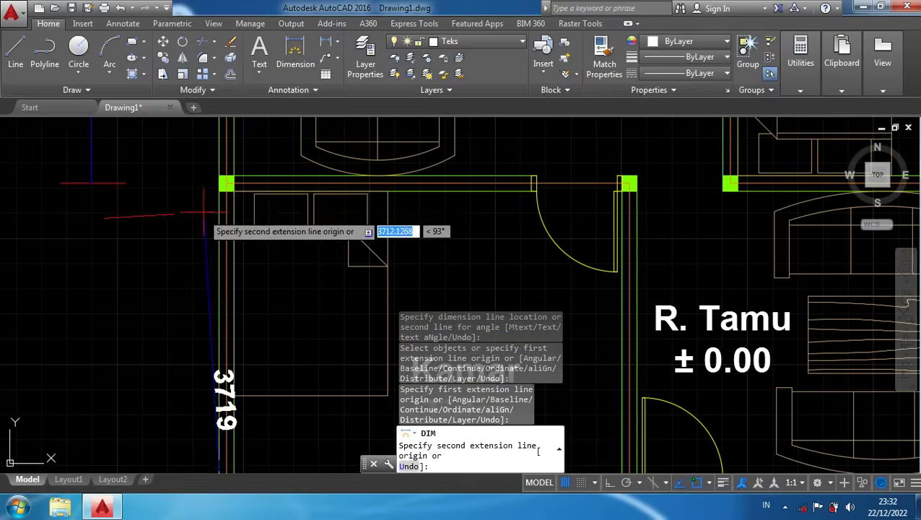
scroll(207, 185, up, 5)
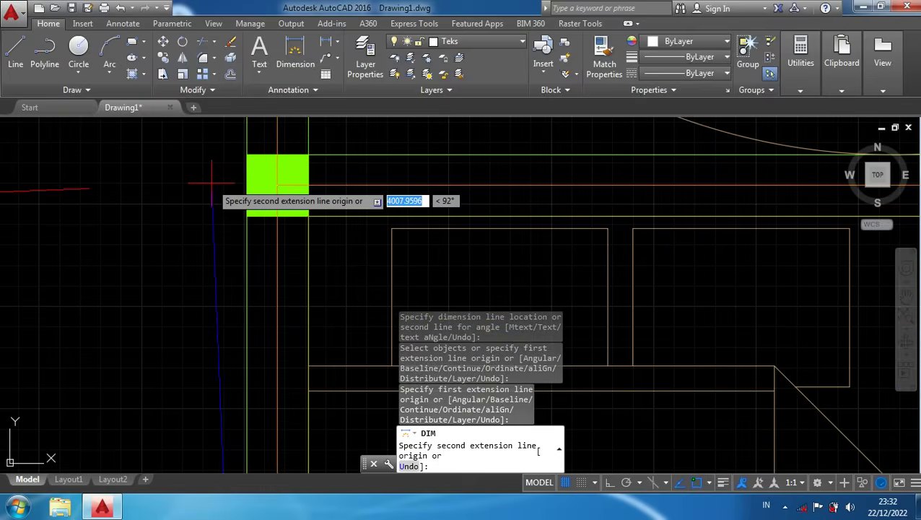
click(277, 185)
scroll(277, 194, down, 3)
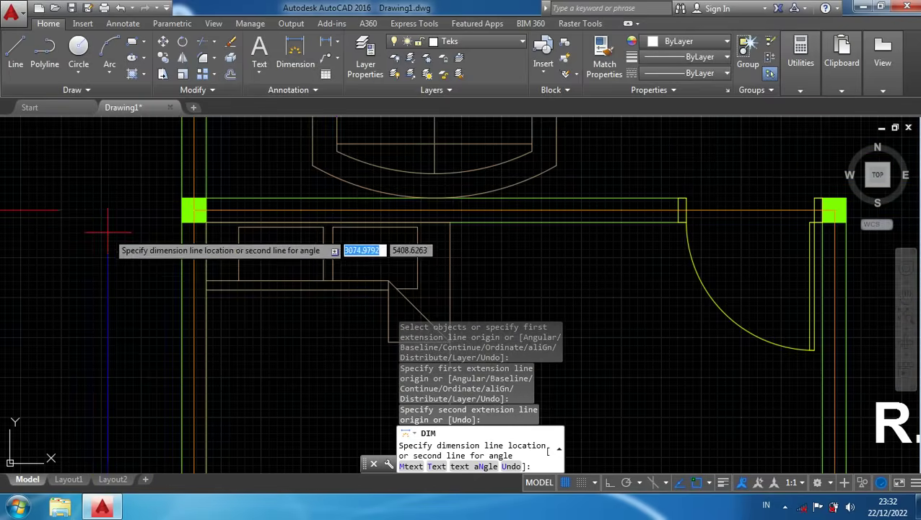
scroll(384, 304, up, 3)
scroll(384, 305, up, 5)
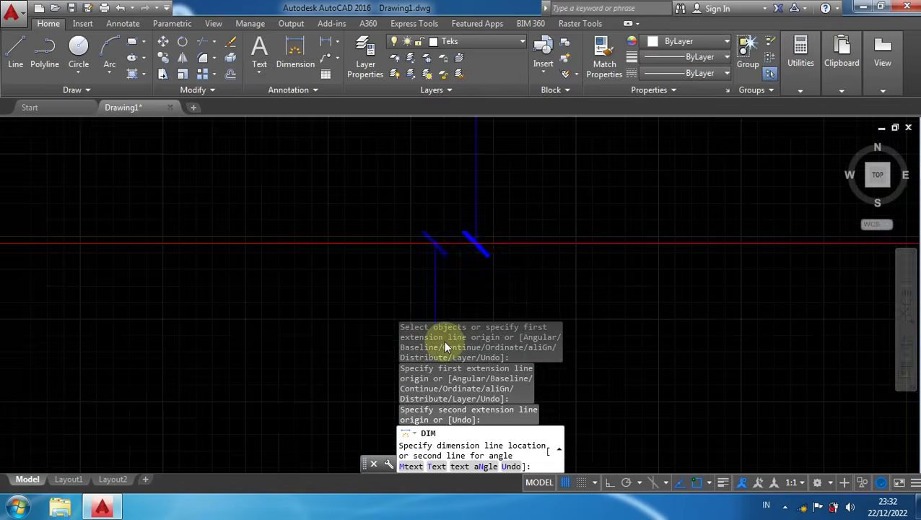
mouse_move(494, 171)
middle_down()
mouse_move(378, 224)
mouse_move(367, 289)
middle_up()
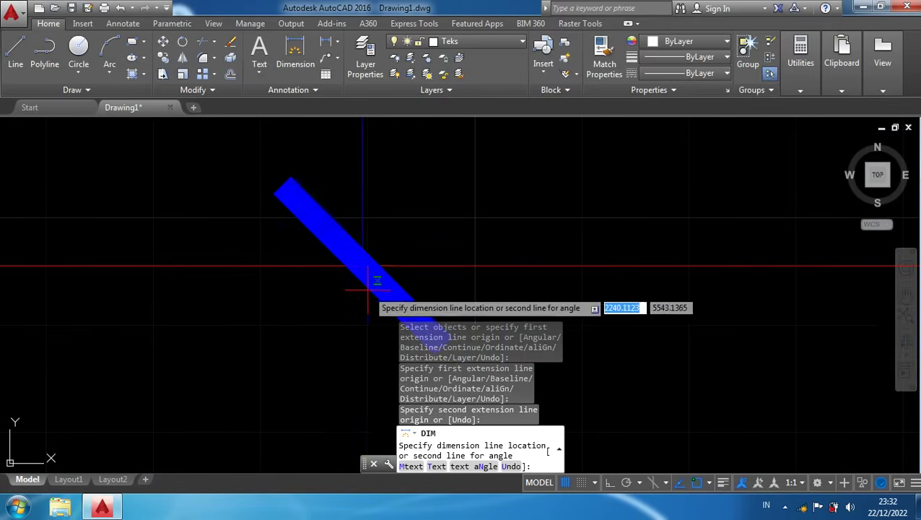
click(345, 283)
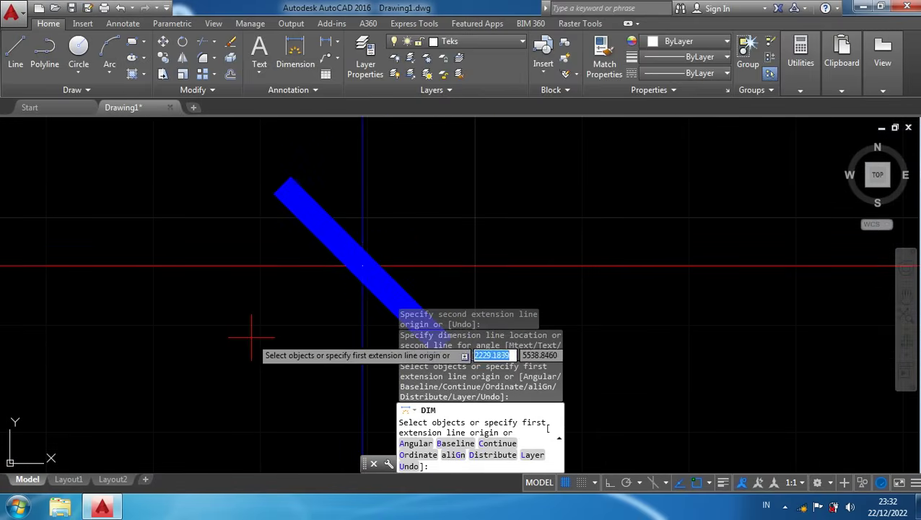
Dimension the plan's full height between the lower Kamar Tidur and upper KM corner centerlines, placing the dimension line outside the existing side dimensions
scroll(215, 349, down, 5)
scroll(209, 354, down, 3)
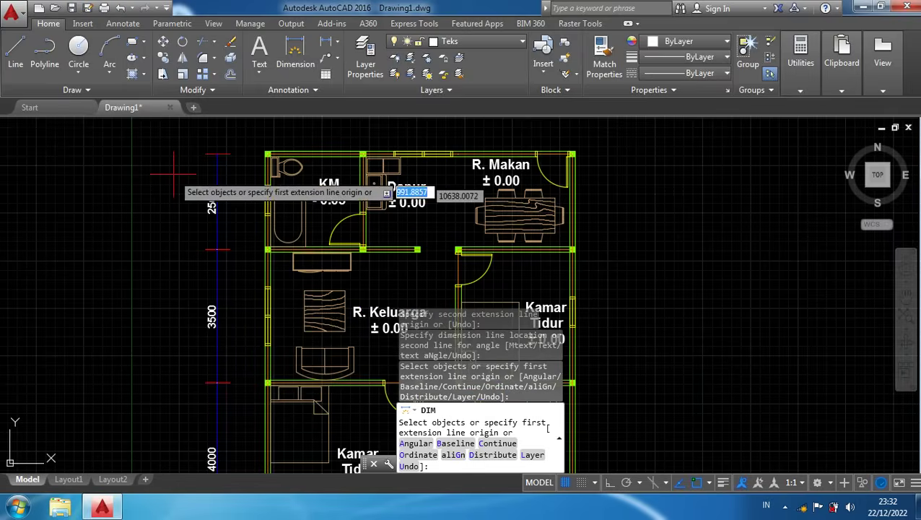
scroll(261, 153, up, 4)
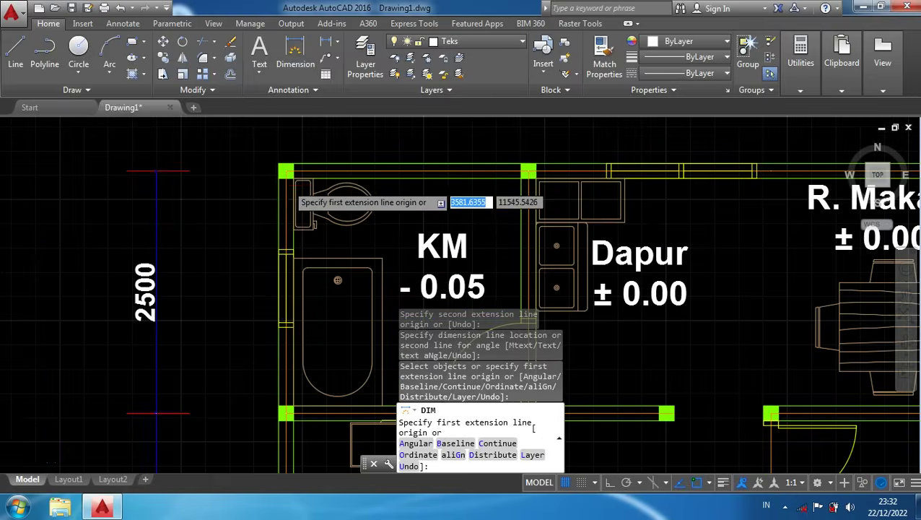
scroll(289, 182, up, 6)
scroll(177, 264, down, 4)
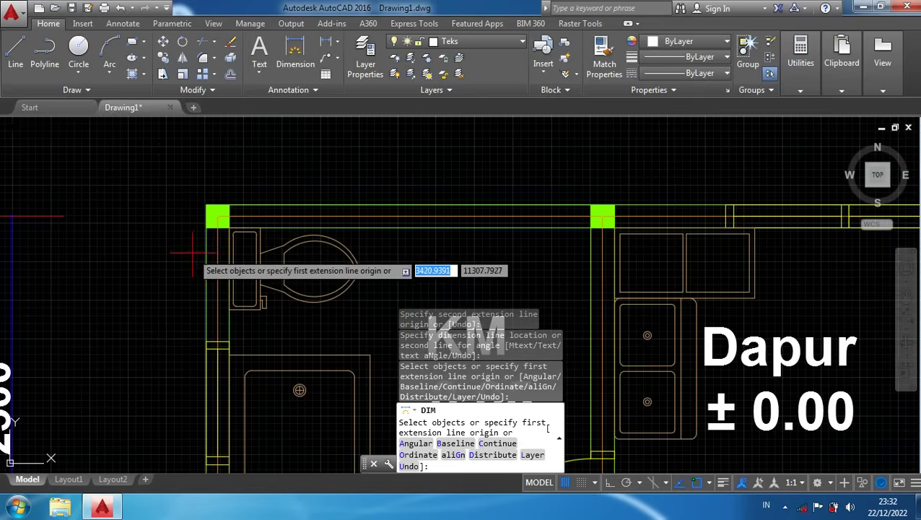
scroll(166, 289, down, 3)
middle_drag(238, 462, 251, 404)
scroll(213, 345, up, 5)
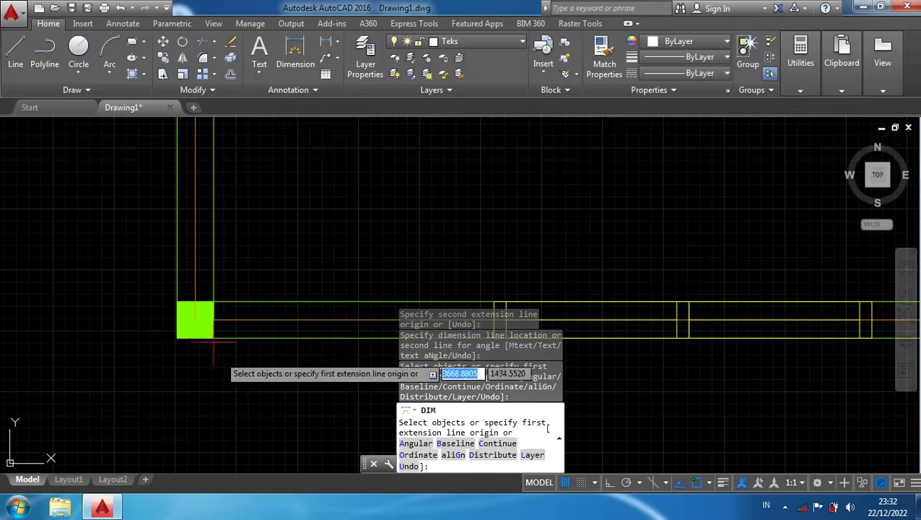
click(194, 321)
scroll(109, 347, down, 6)
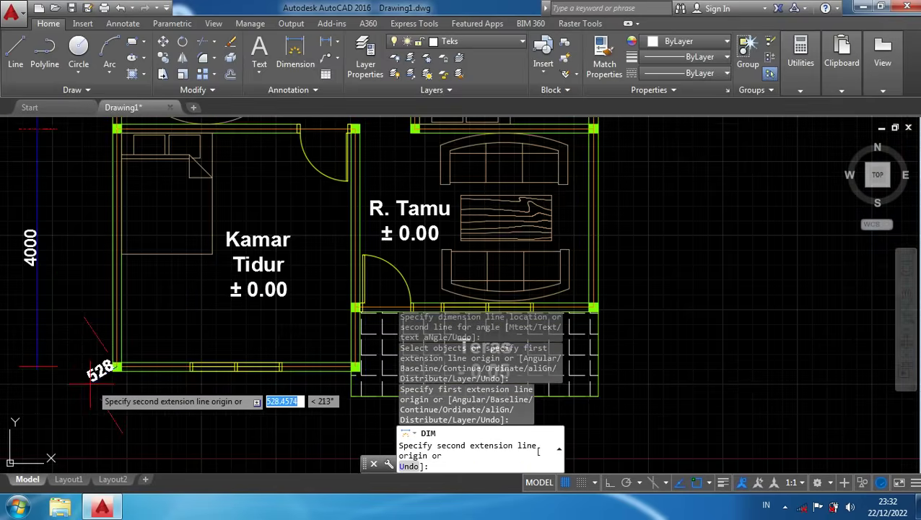
scroll(90, 289, up, 5)
scroll(92, 290, up, 8)
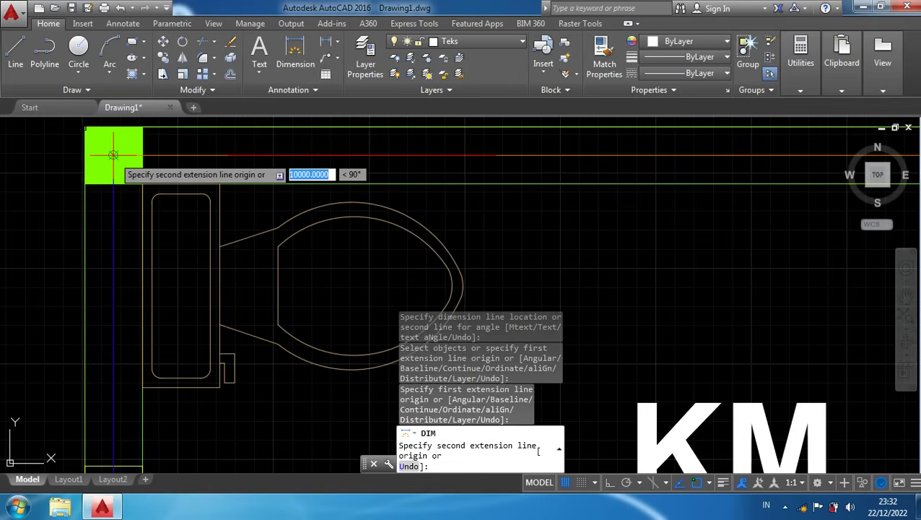
click(113, 154)
scroll(222, 166, down, 5)
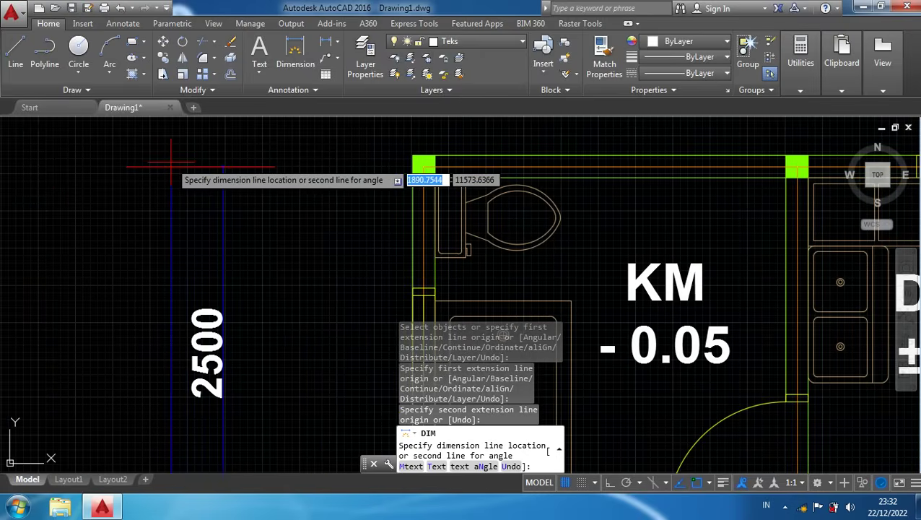
scroll(173, 169, down, 4)
scroll(152, 170, up, 2)
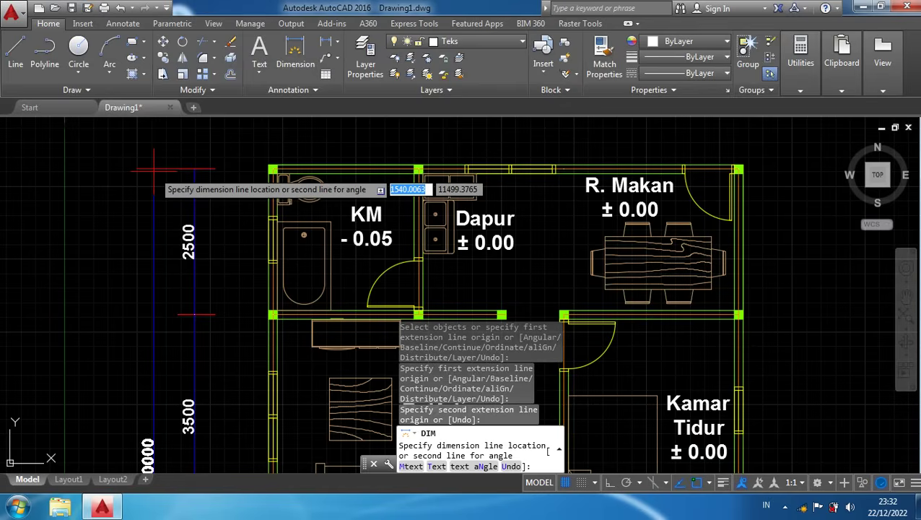
click(154, 170)
Dimension the R. Makan outer side wall between its upper and lower column centerlines, placing the dimension line right of the plan
scroll(246, 253, down, 2)
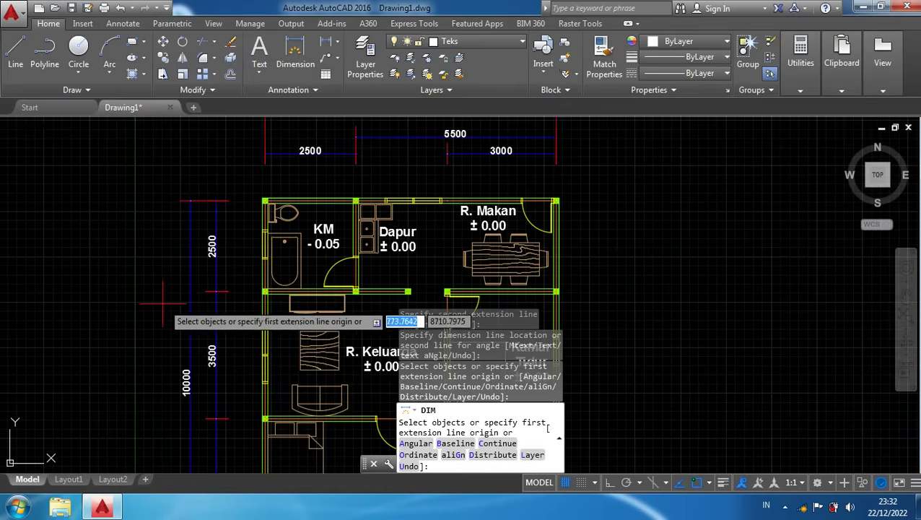
middle_drag(157, 286, 165, 217)
scroll(159, 309, down, 2)
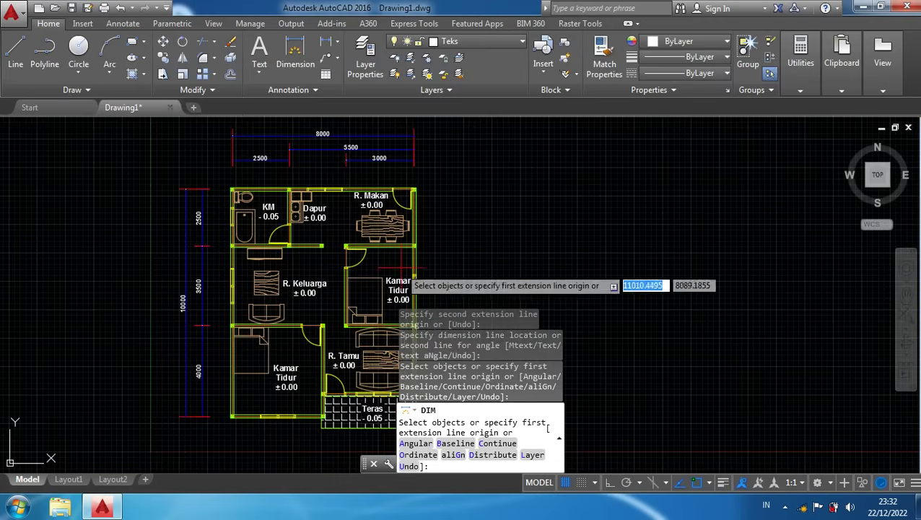
scroll(434, 188, up, 4)
scroll(390, 189, up, 3)
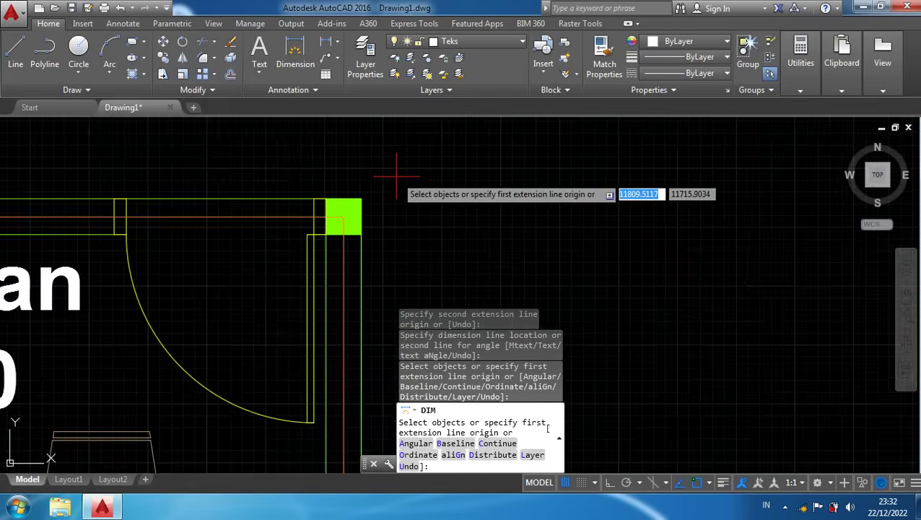
click(363, 202)
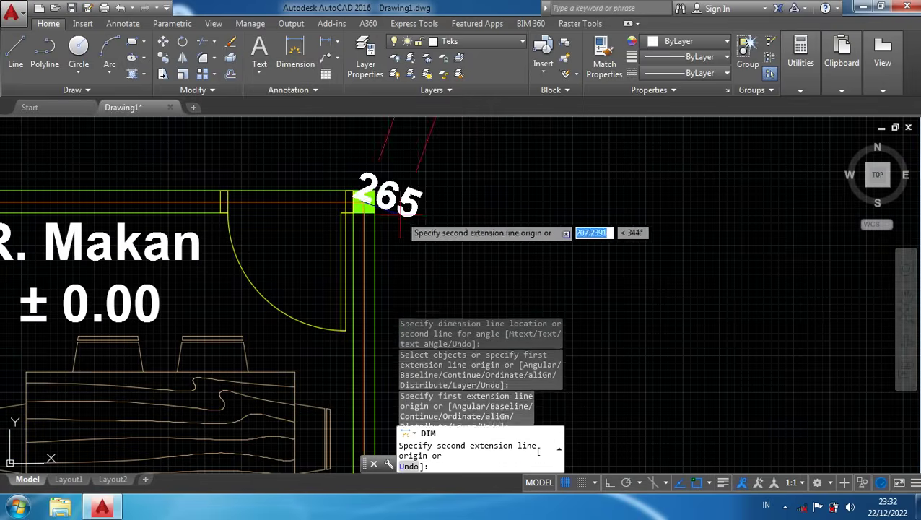
scroll(405, 238, down, 3)
middle_drag(426, 231, 395, 122)
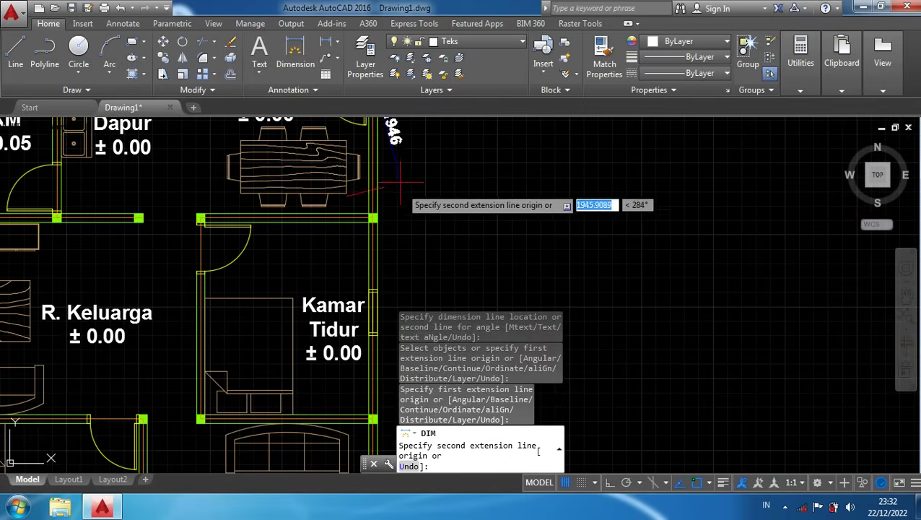
scroll(373, 213, up, 6)
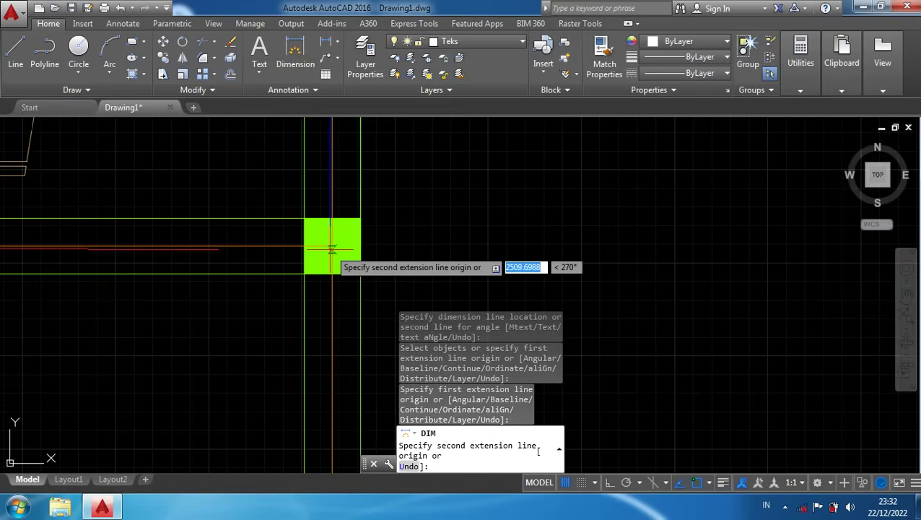
click(332, 245)
scroll(419, 264, down, 3)
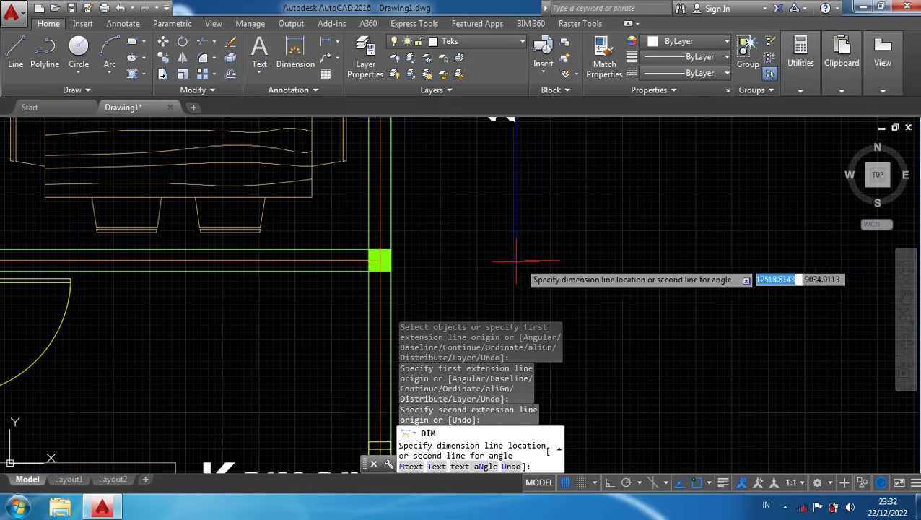
click(570, 261)
Dimension the outer side wall of the Kamar Tidur below R. Makan between its lower and upper column centerlines, aligned with the R. Makan side dimension
scroll(566, 289, down, 3)
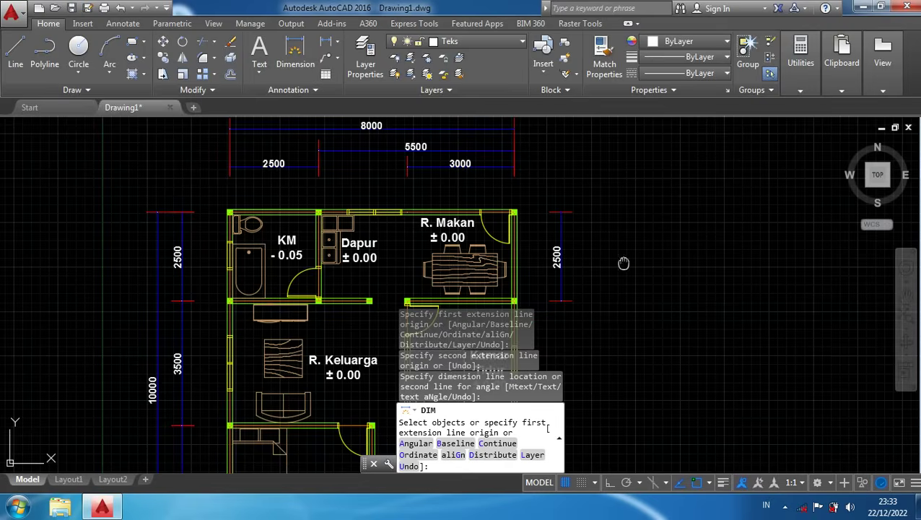
scroll(679, 261, up, 2)
middle_drag(679, 261, 570, 152)
middle_drag(541, 238, 530, 195)
scroll(445, 238, up, 4)
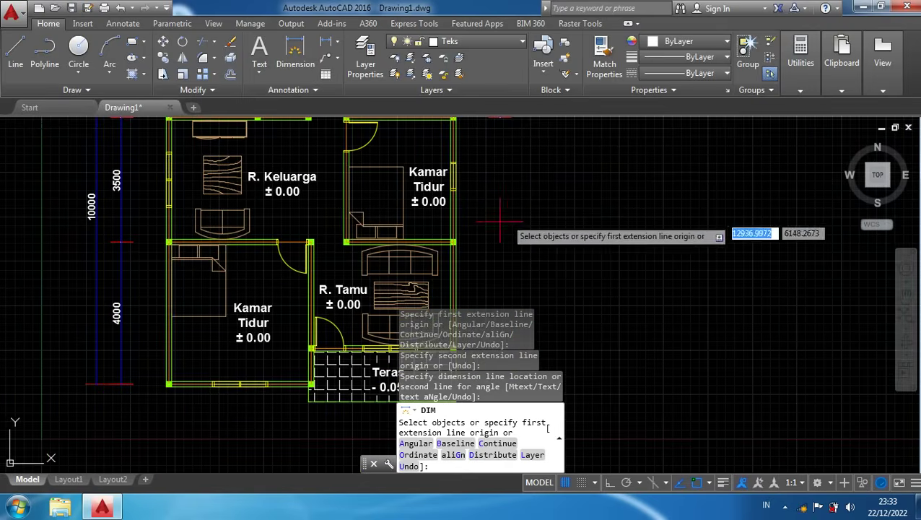
scroll(461, 245, up, 2)
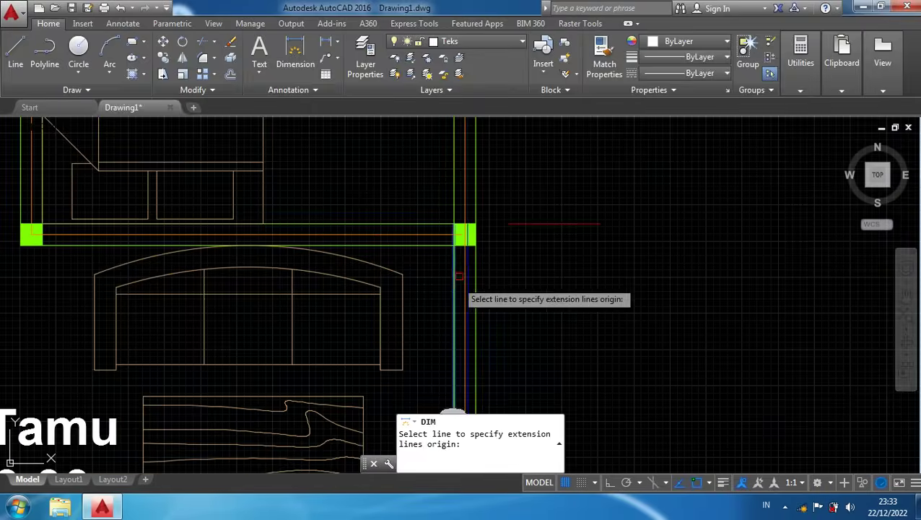
click(464, 235)
scroll(520, 262, down, 3)
middle_drag(541, 185, 530, 312)
scroll(513, 217, up, 5)
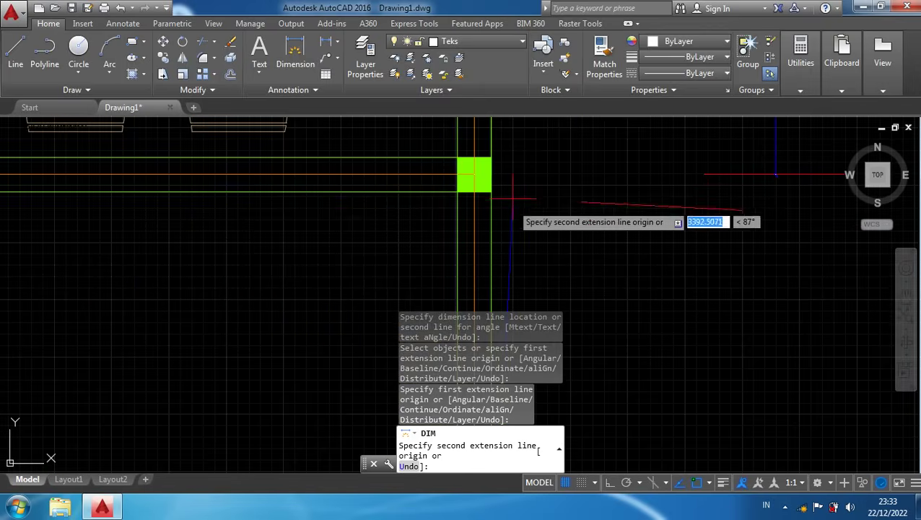
click(473, 175)
scroll(534, 192, down, 4)
middle_drag(596, 240, 480, 243)
scroll(511, 214, up, 4)
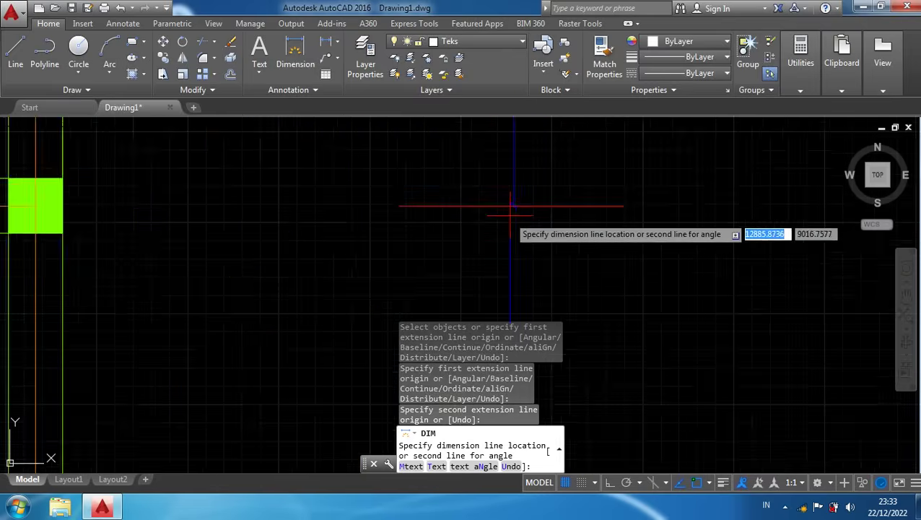
scroll(510, 214, up, 8)
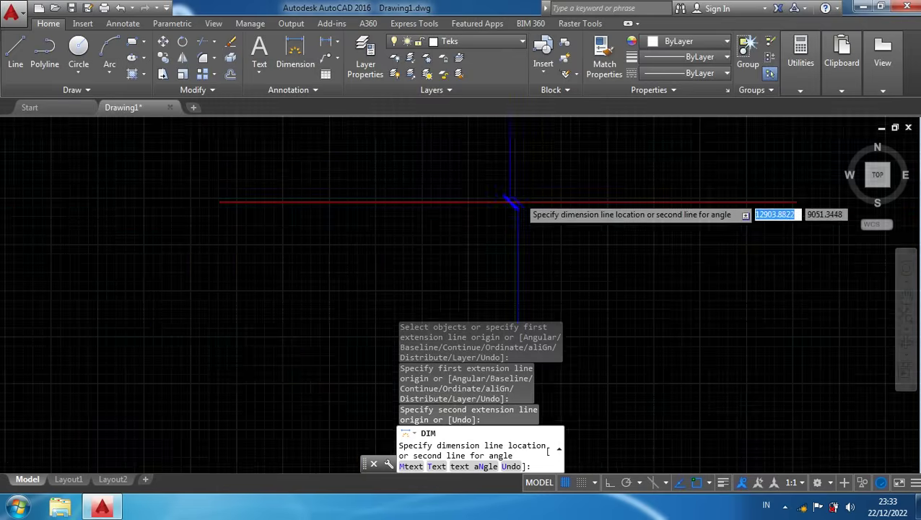
click(471, 201)
Dimension the R. Tamu outer side wall between its lower and upper column centerlines, aligning the dimension line with the side dimension of the Kamar Tidur above
scroll(411, 251, down, 8)
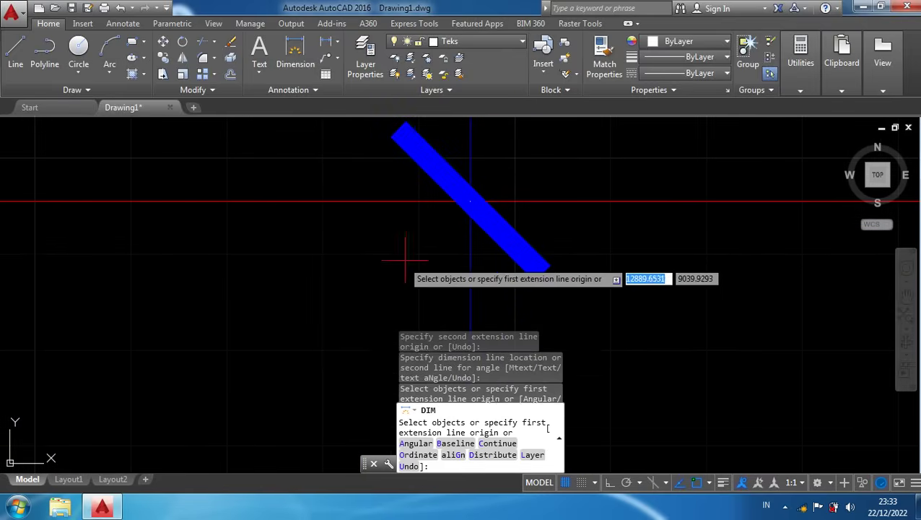
mouse_move(283, 361)
middle_down()
mouse_move(314, 186)
mouse_move(338, 164)
middle_up()
scroll(367, 282, down, 4)
scroll(376, 349, up, 6)
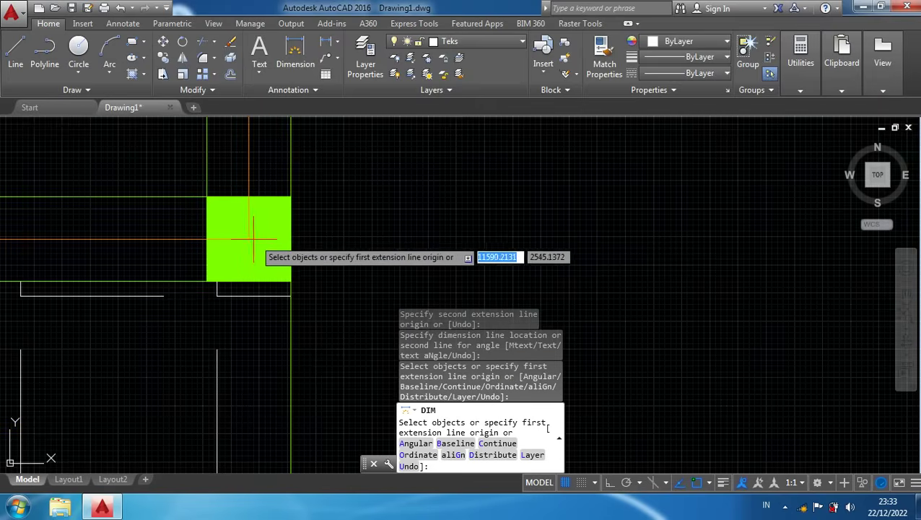
click(247, 239)
scroll(381, 322, down, 5)
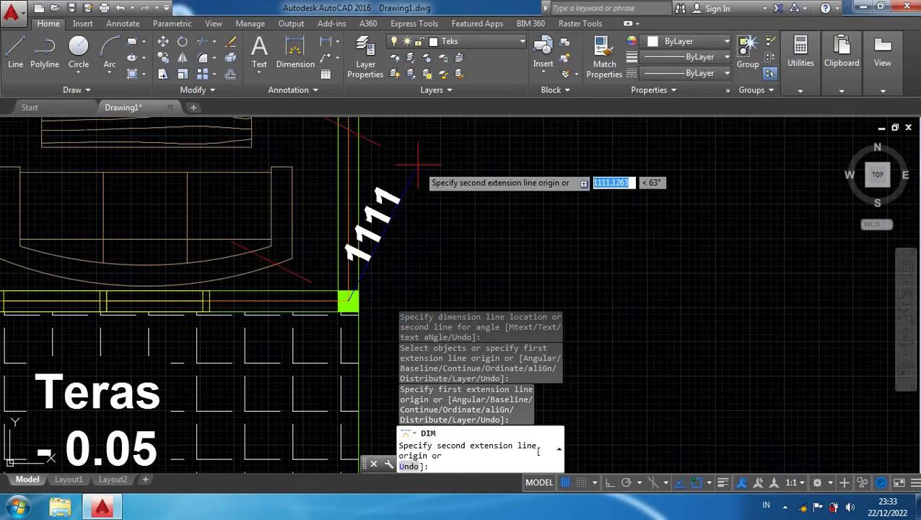
middle_drag(417, 166, 440, 194)
middle_drag(382, 170, 390, 272)
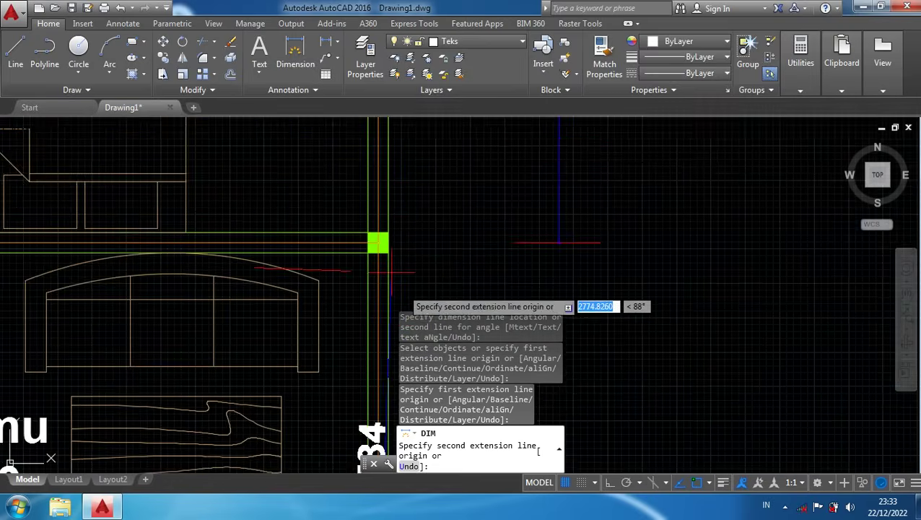
scroll(390, 273, up, 4)
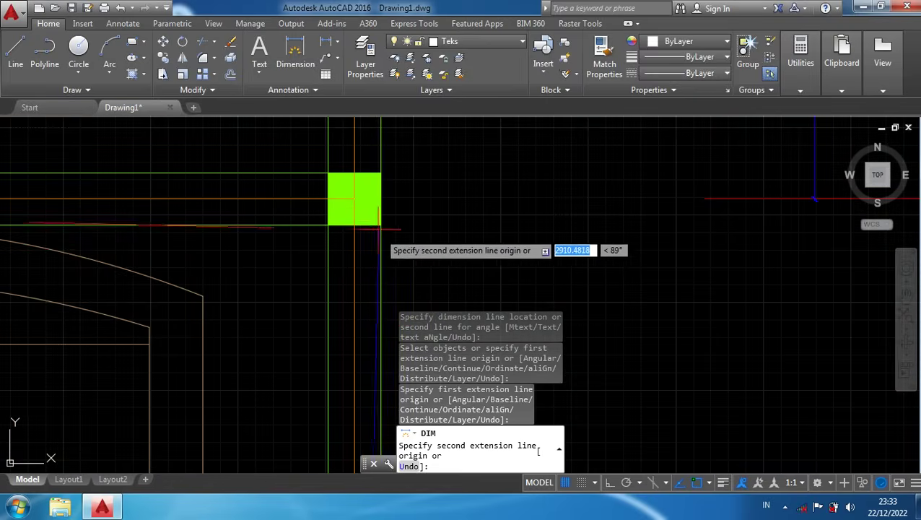
click(354, 198)
scroll(524, 268, down, 4)
scroll(538, 249, up, 4)
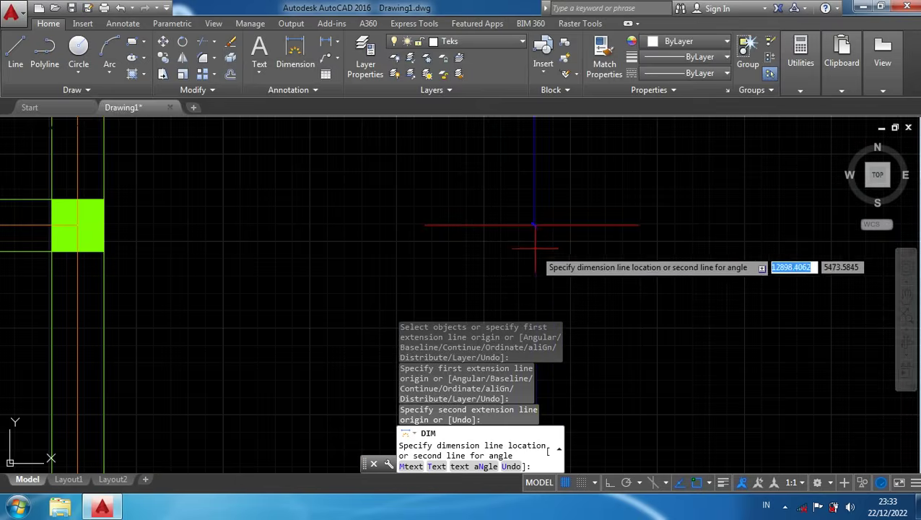
scroll(535, 248, up, 6)
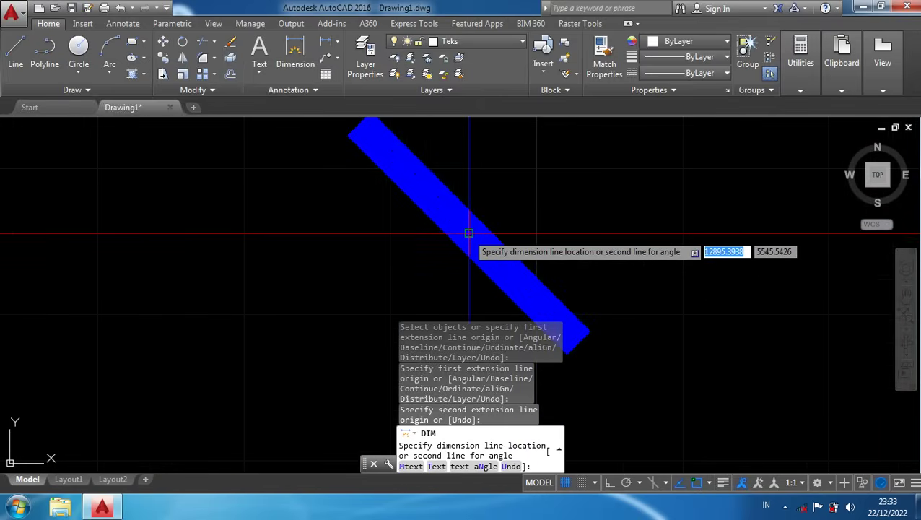
click(470, 233)
scroll(456, 245, down, 10)
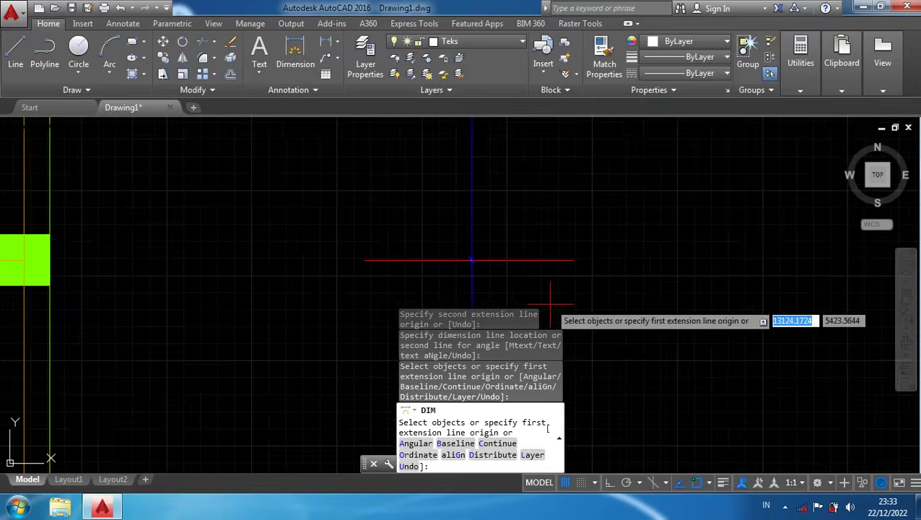
middle_drag(605, 315, 611, 201)
scroll(623, 261, down, 3)
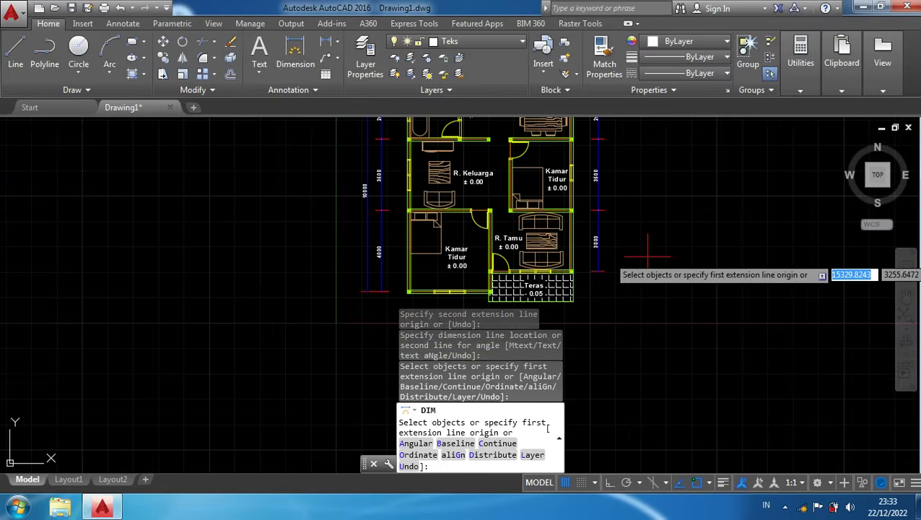
middle_drag(650, 234, 650, 273)
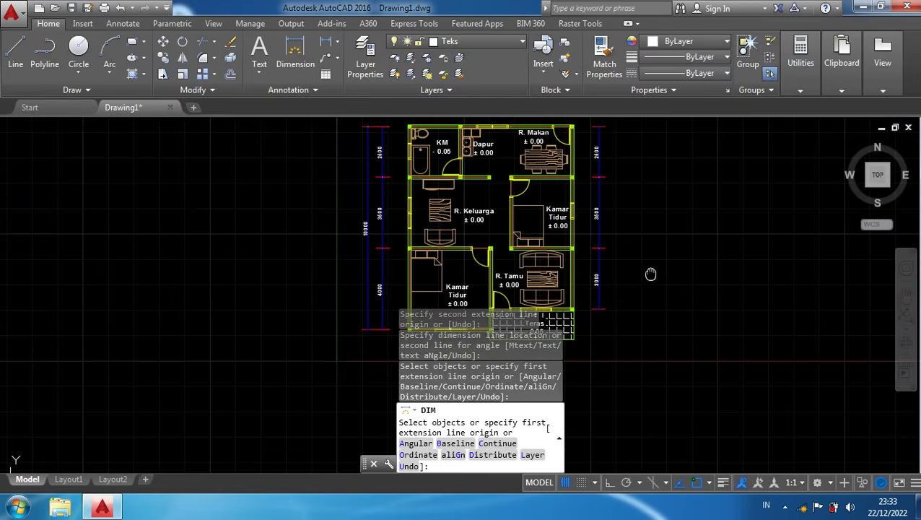
scroll(639, 303, up, 1)
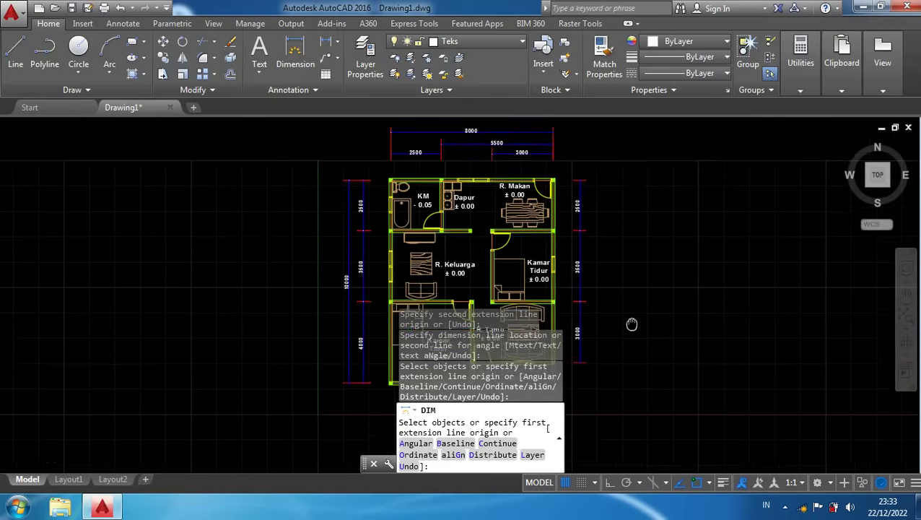
scroll(589, 158, up, 2)
scroll(599, 209, up, 1)
scroll(603, 308, down, 4)
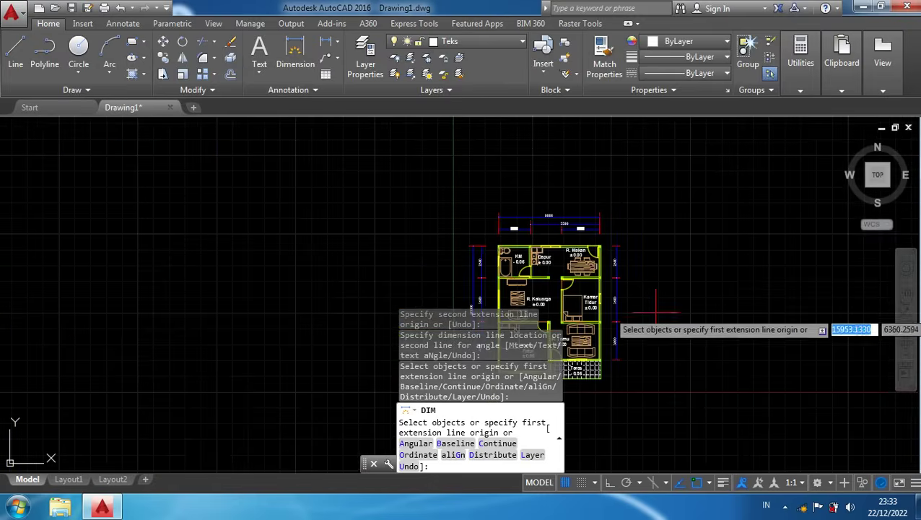
scroll(602, 209, up, 6)
mouse_move(411, 150)
middle_down()
mouse_move(456, 264)
mouse_move(465, 349)
middle_up()
scroll(420, 298, up, 1)
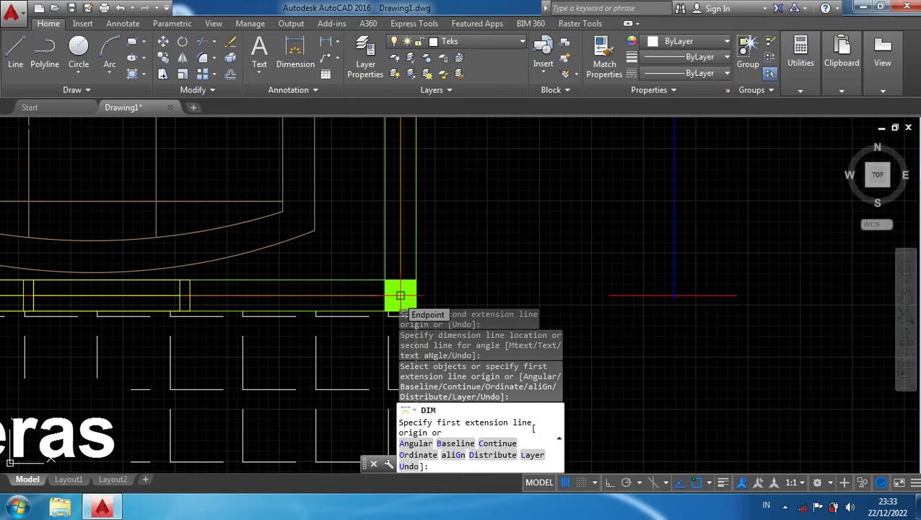
scroll(463, 324, down, 1)
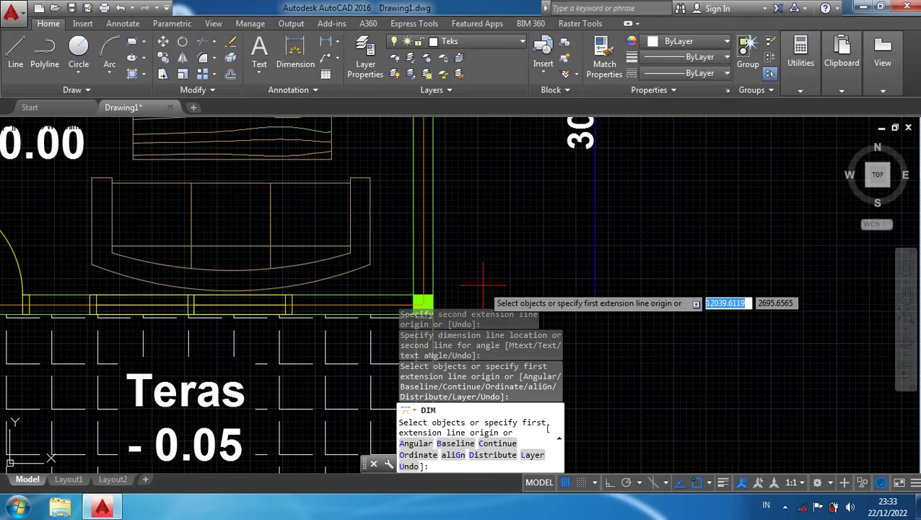
scroll(483, 285, down, 1)
middle_drag(485, 283, 488, 155)
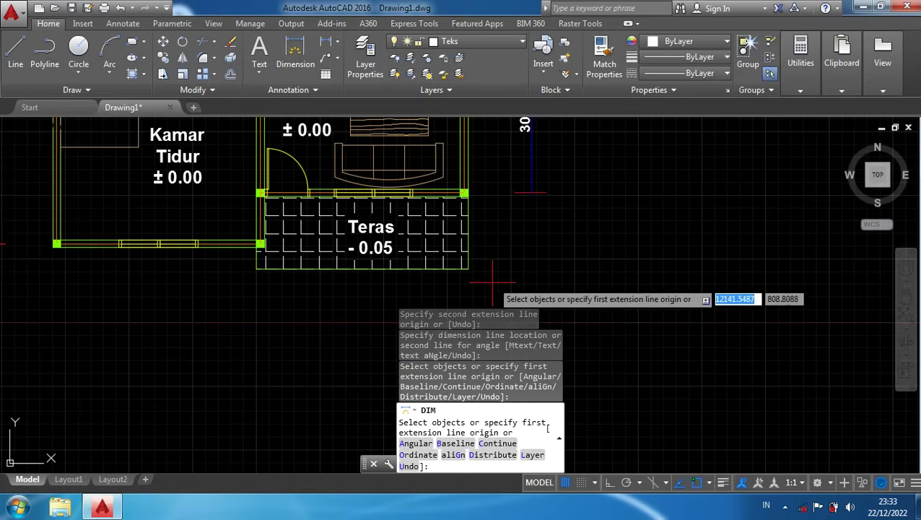
scroll(478, 269, up, 1)
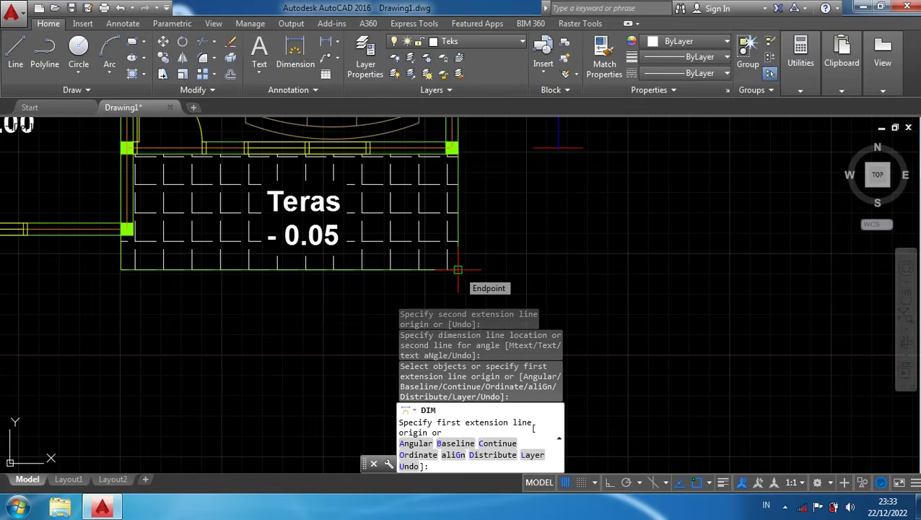
click(457, 270)
scroll(602, 303, down, 5)
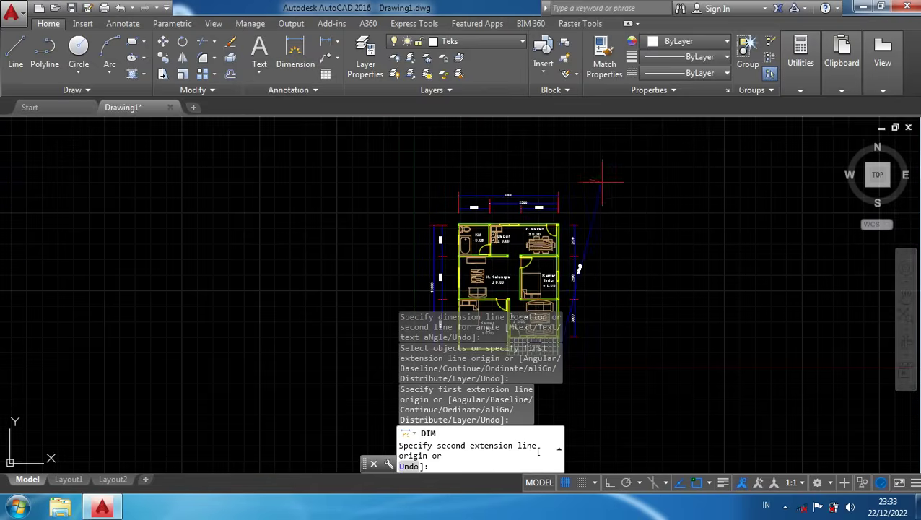
scroll(571, 254, up, 3)
scroll(562, 242, up, 8)
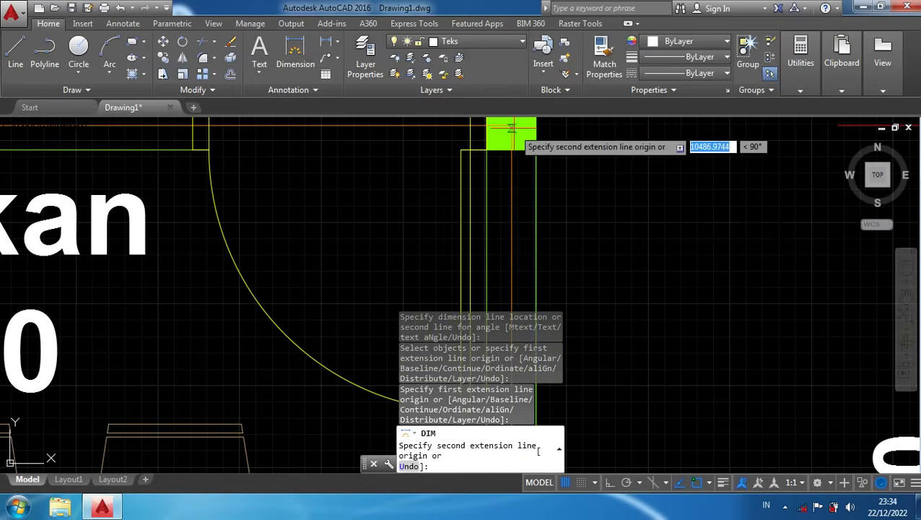
click(511, 125)
scroll(570, 181, down, 4)
scroll(571, 196, up, 2)
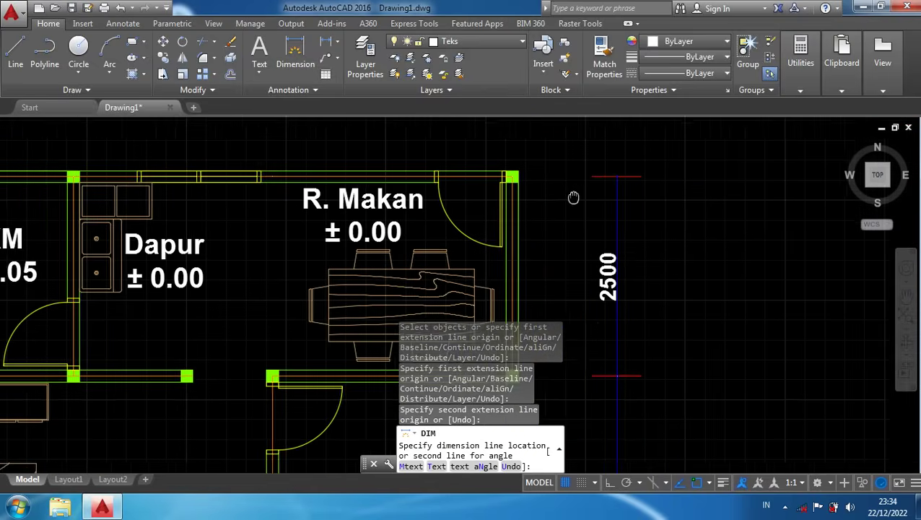
scroll(584, 180, up, 6)
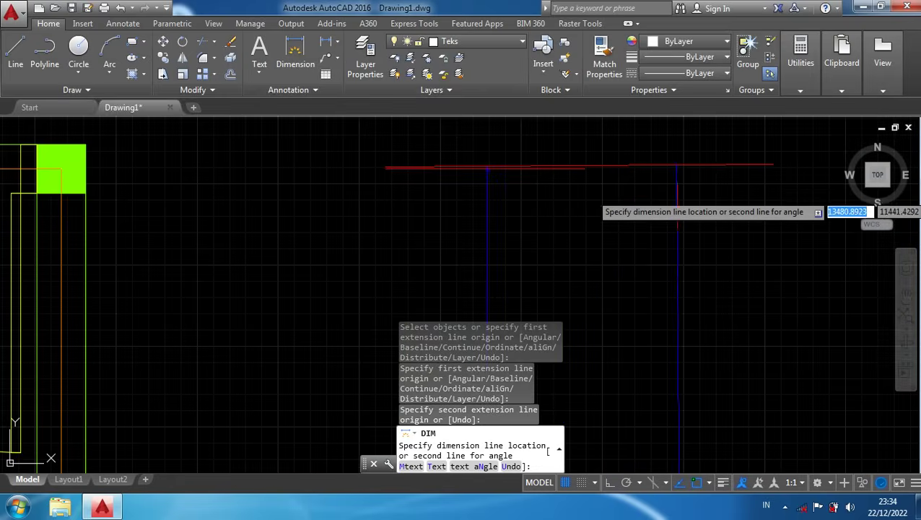
scroll(628, 253, down, 4)
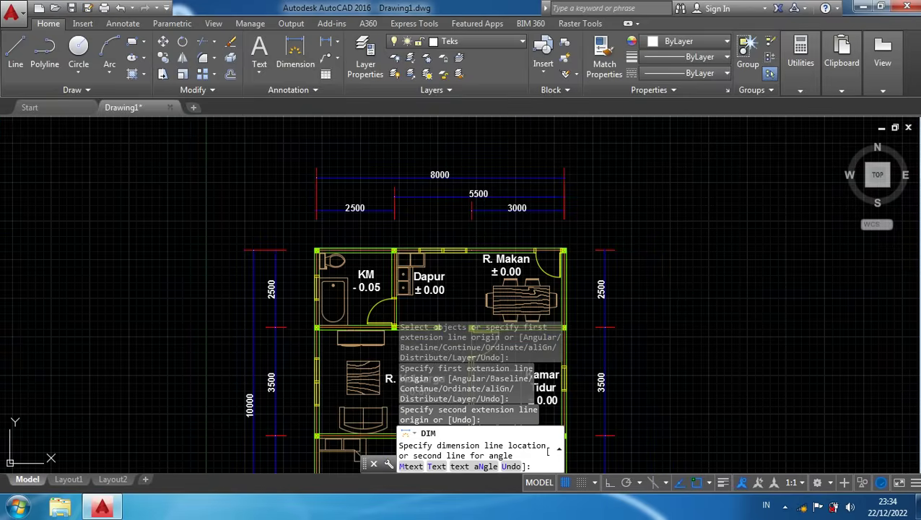
key(Escape)
scroll(662, 312, down, 2)
middle_drag(662, 312, 623, 150)
scroll(614, 273, up, 2)
scroll(589, 272, up, 2)
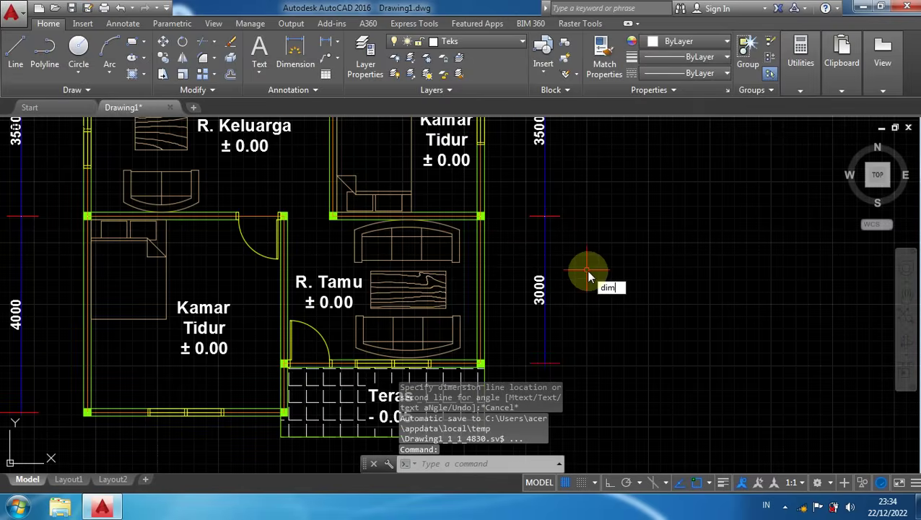
text(dim)
key(Return)
scroll(477, 348, up, 5)
middle_drag(482, 325, 489, 277)
click(489, 277)
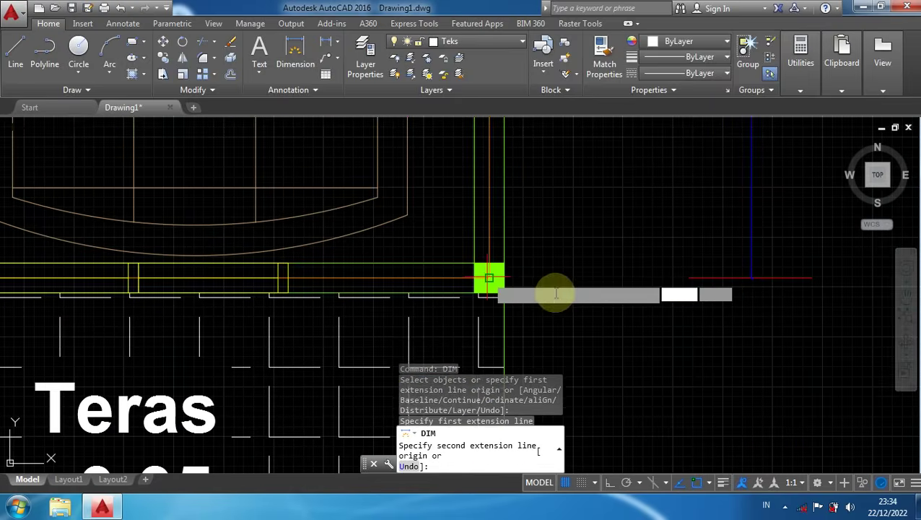
scroll(563, 260, down, 3)
scroll(581, 162, down, 4)
middle_drag(581, 162, 579, 184)
scroll(556, 304, up, 2)
scroll(580, 184, up, 8)
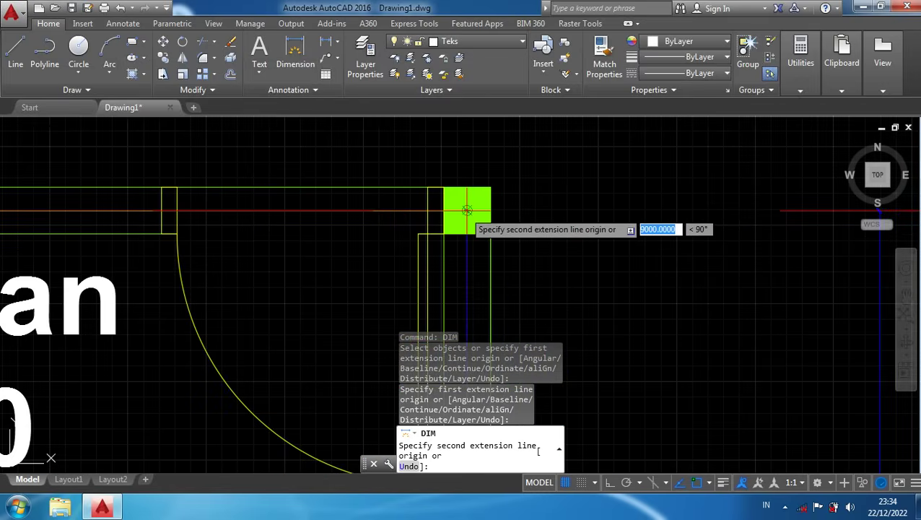
click(467, 210)
scroll(602, 215, down, 2)
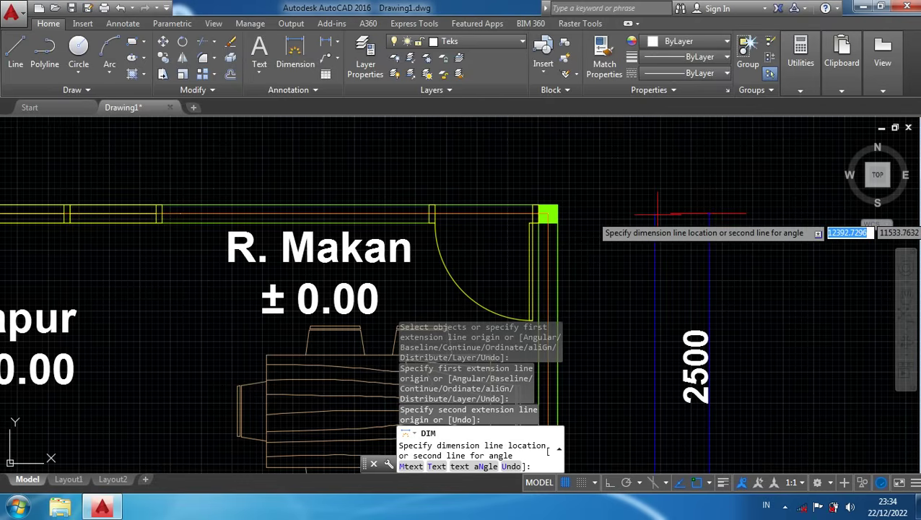
scroll(755, 214, down, 4)
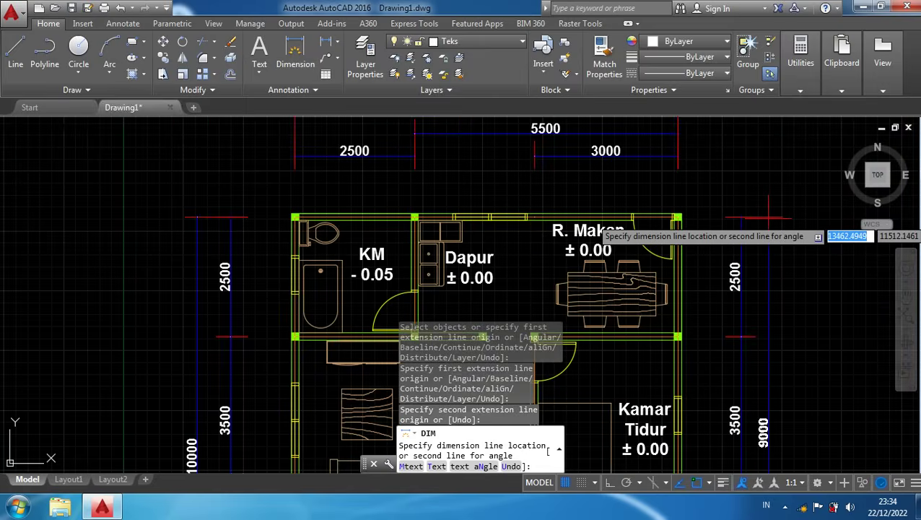
scroll(768, 216, down, 4)
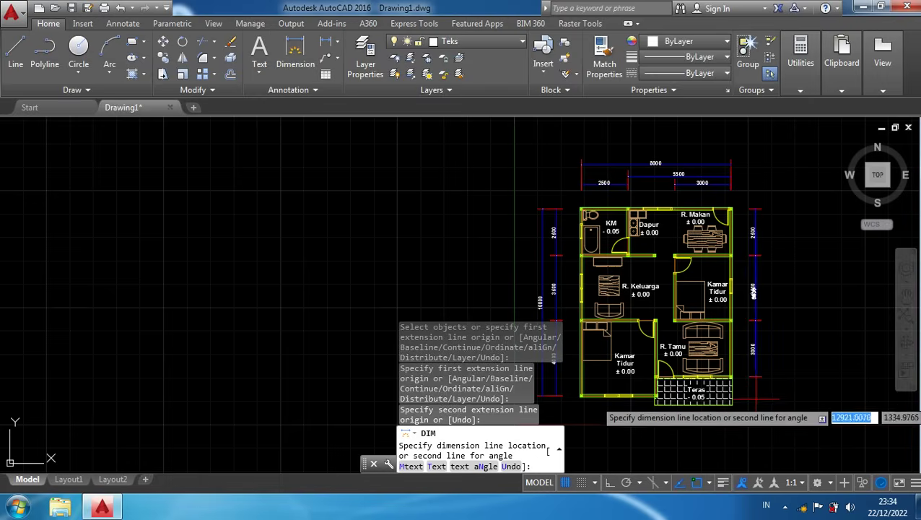
key(Escape)
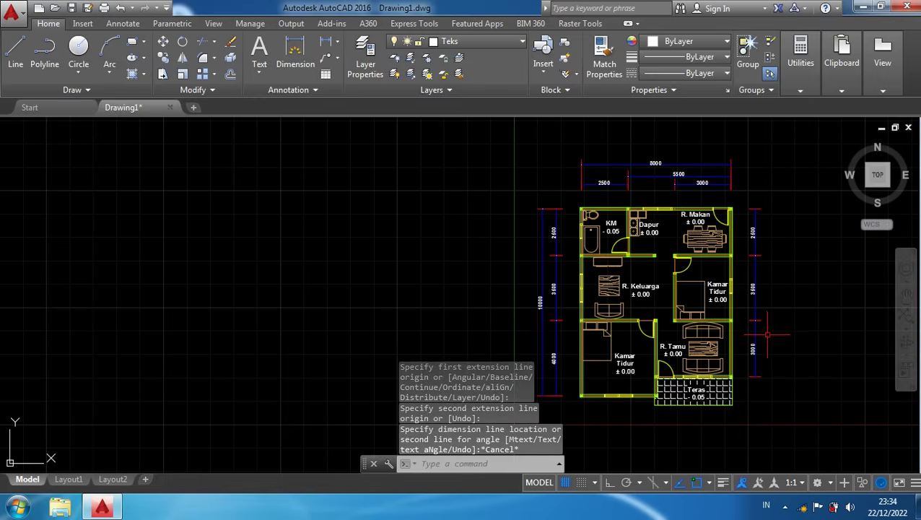
Dimension the full height from the Teras front edge to the upper R. Makan corner centerline, placing the dimension line outside the existing side dimensions
text(di)
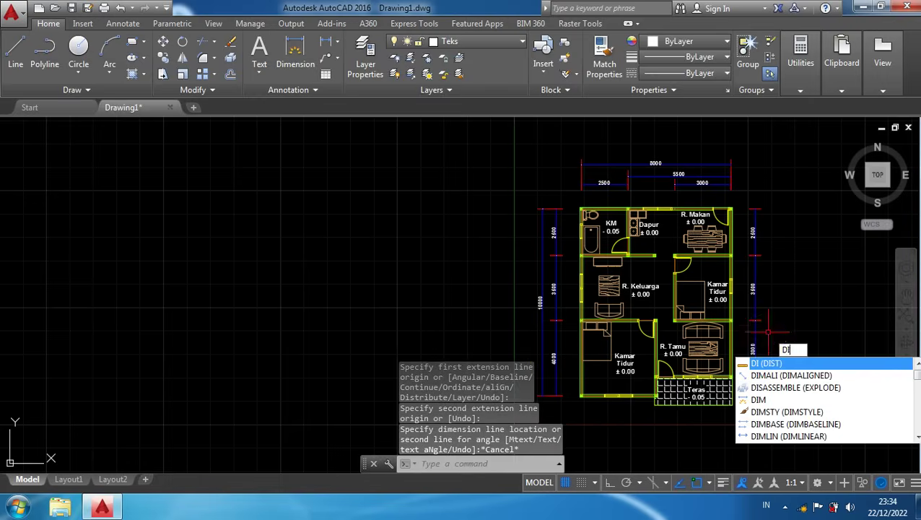
text(m)
key(Return)
scroll(731, 413, up, 4)
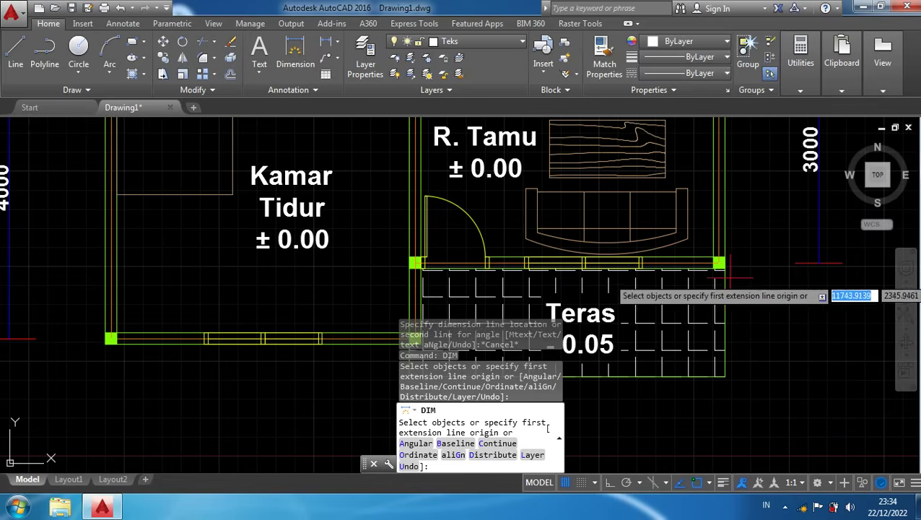
scroll(714, 273, up, 2)
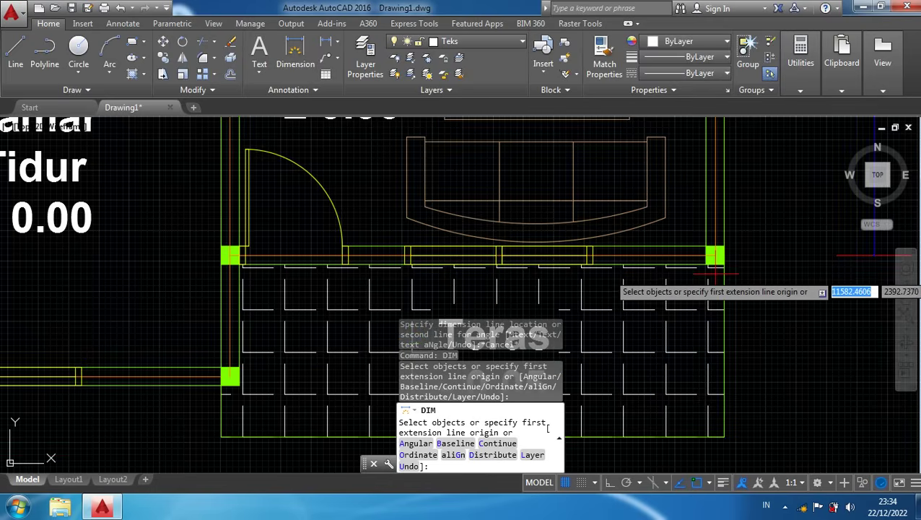
scroll(715, 273, up, 1)
scroll(711, 283, down, 1)
scroll(722, 363, up, 1)
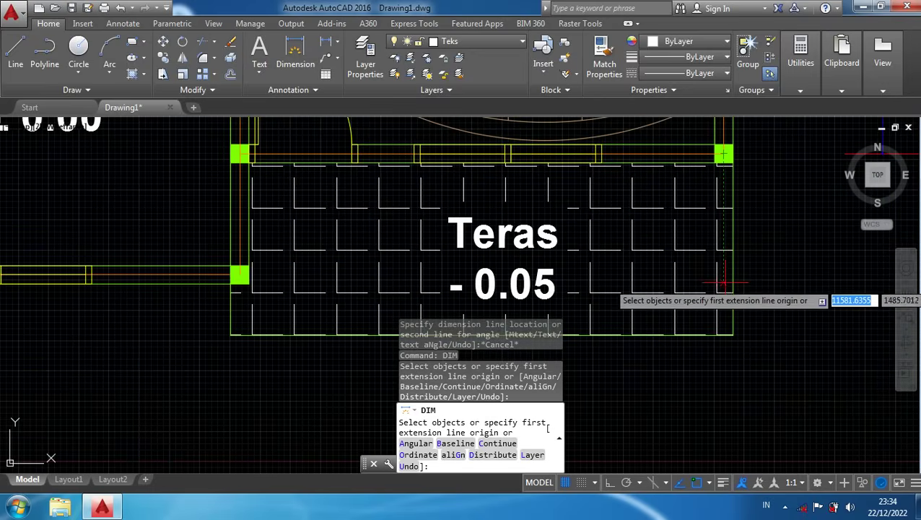
click(723, 334)
scroll(740, 287, down, 5)
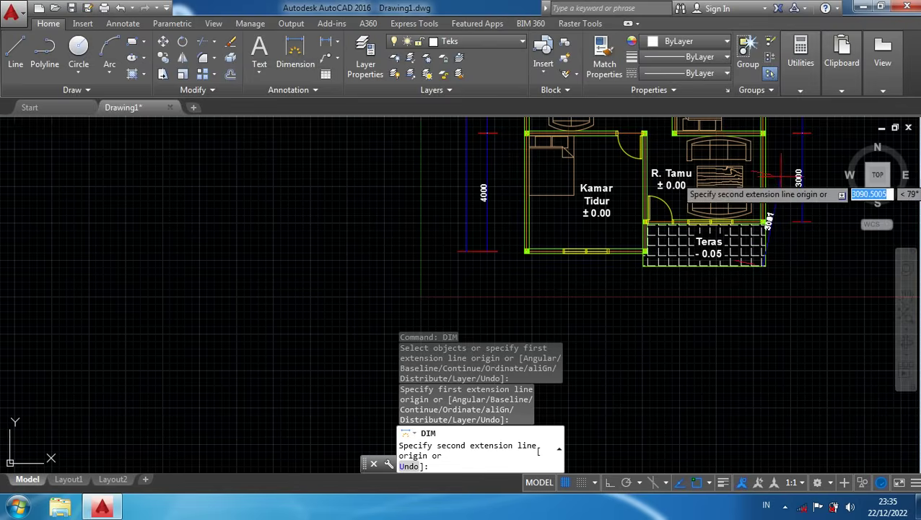
middle_drag(736, 159, 689, 426)
scroll(685, 238, up, 8)
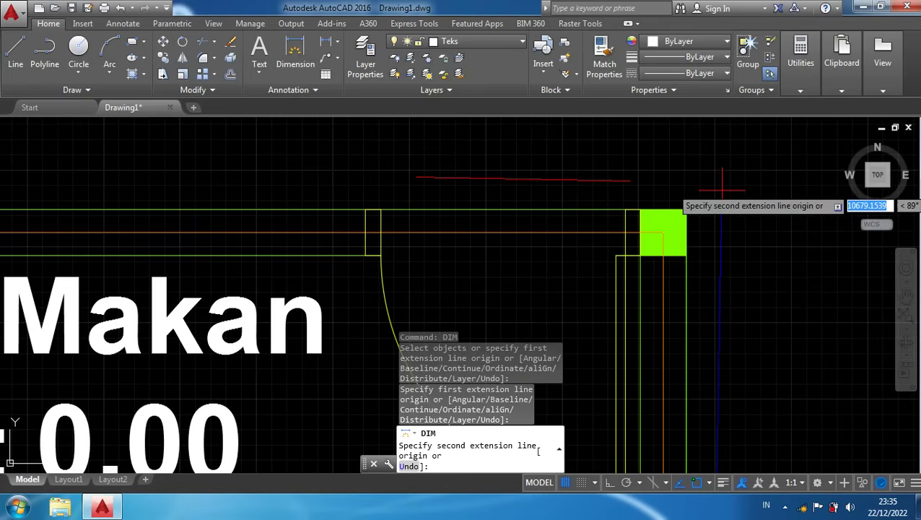
click(663, 232)
scroll(748, 236, down, 5)
middle_drag(752, 238, 532, 183)
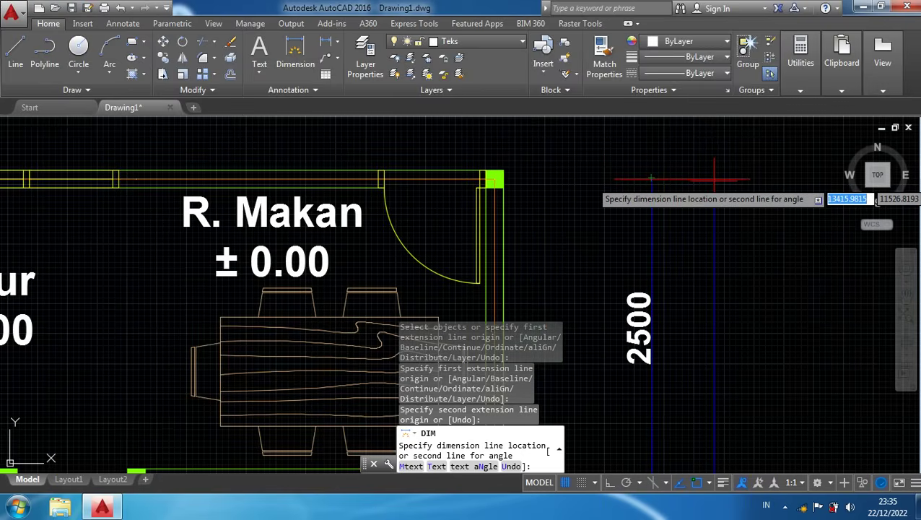
scroll(715, 179, down, 4)
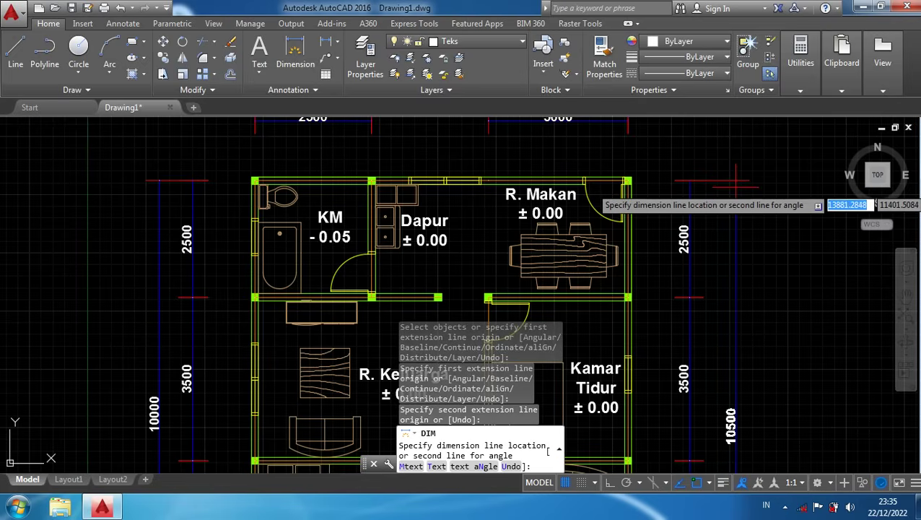
click(736, 186)
middle_drag(784, 286, 759, 162)
scroll(754, 209, down, 3)
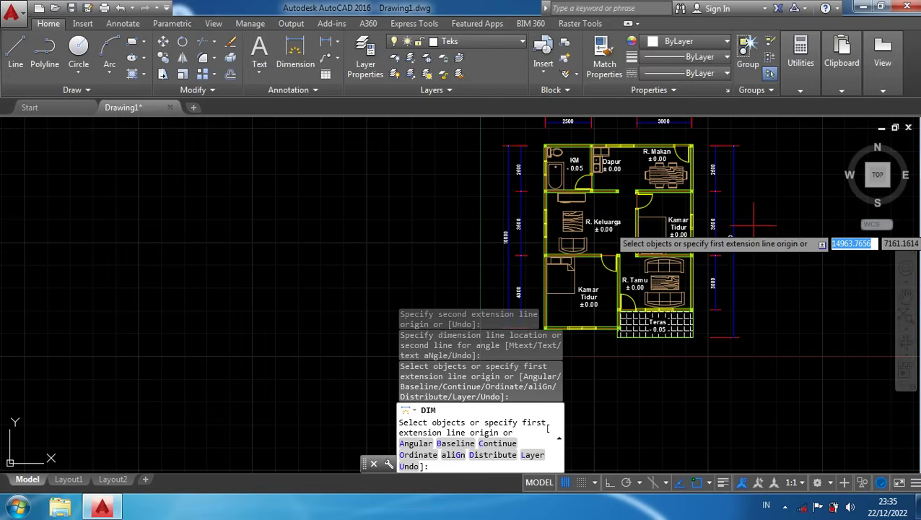
key(Escape)
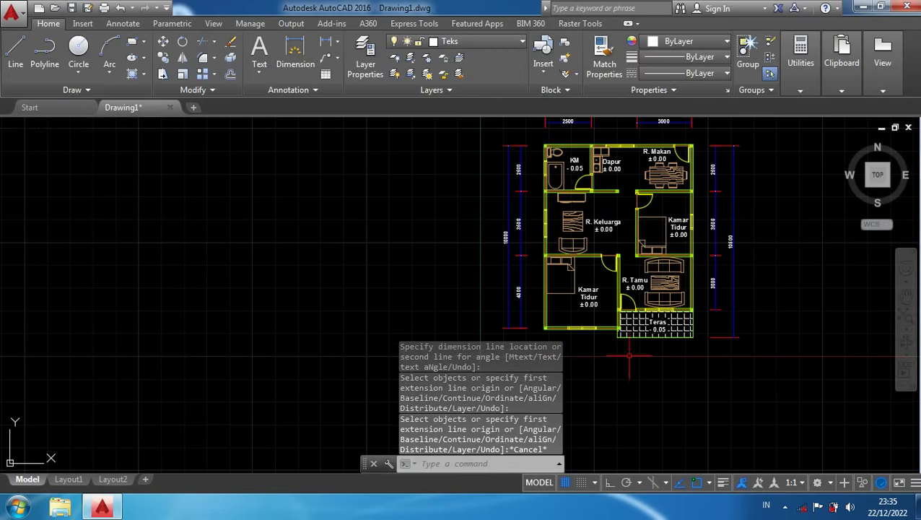
Dimension the Teras projection from the lower Kamar Tidur wall centerline to the Teras front edge, placing the dimension line below the bedroom window
scroll(623, 302, up, 5)
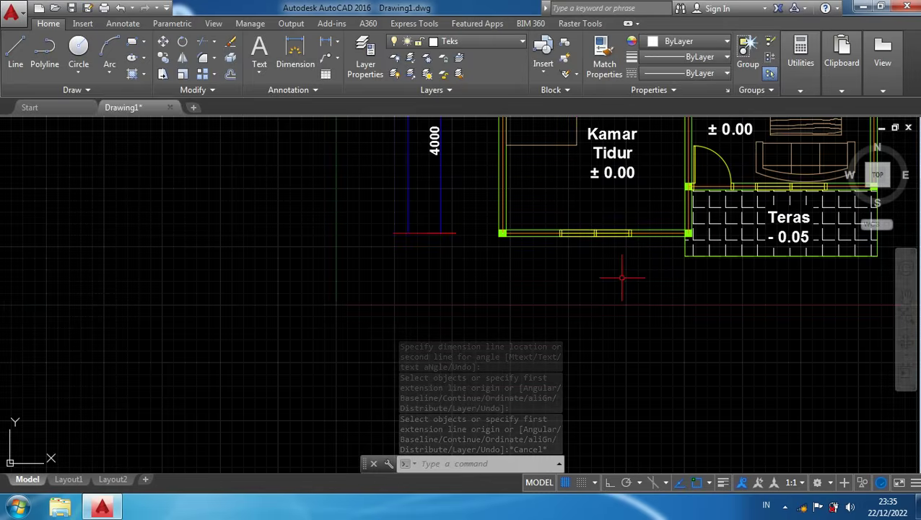
text(dim)
key(Return)
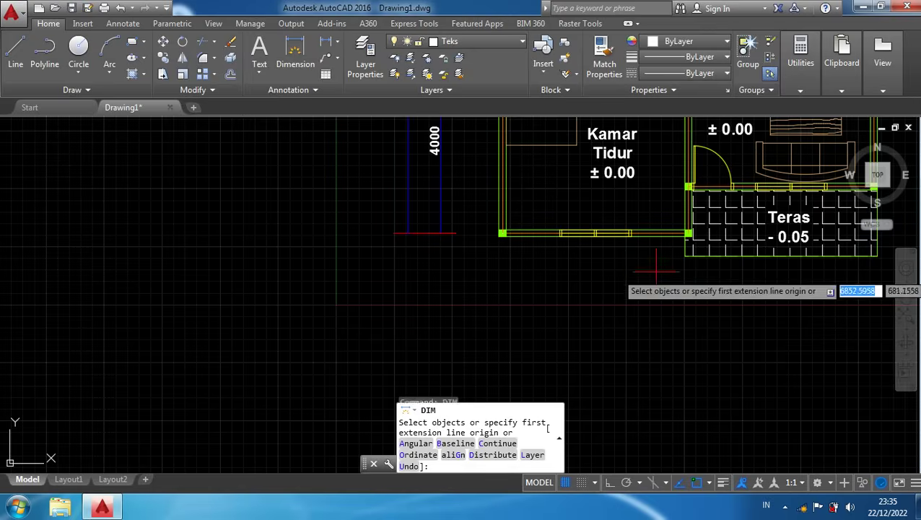
scroll(674, 254, up, 3)
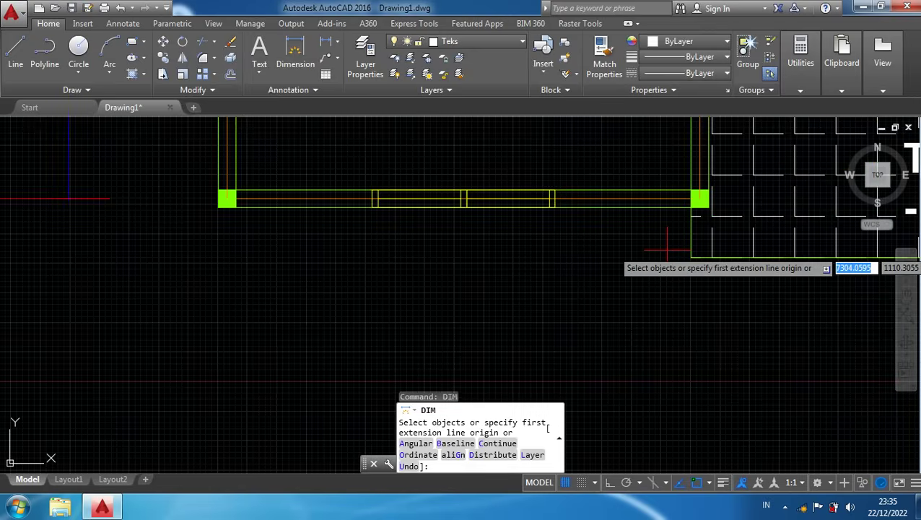
scroll(665, 251, up, 2)
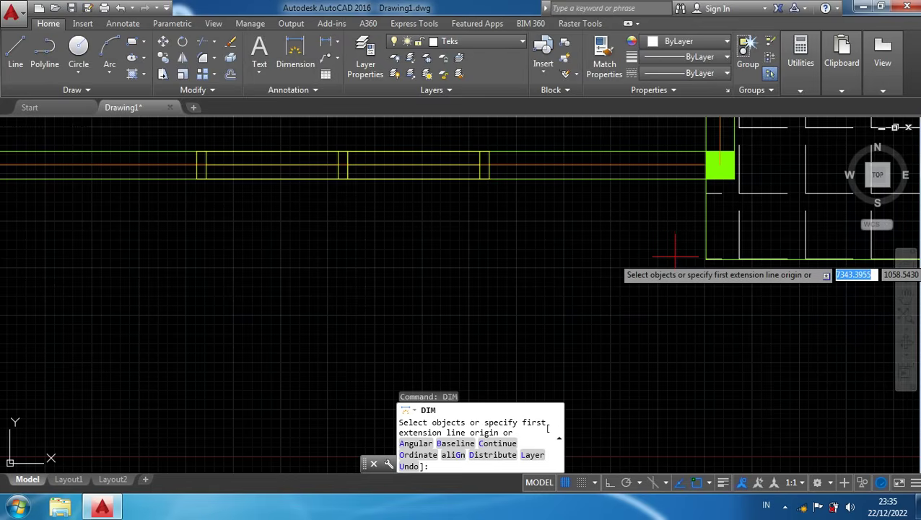
key(Return)
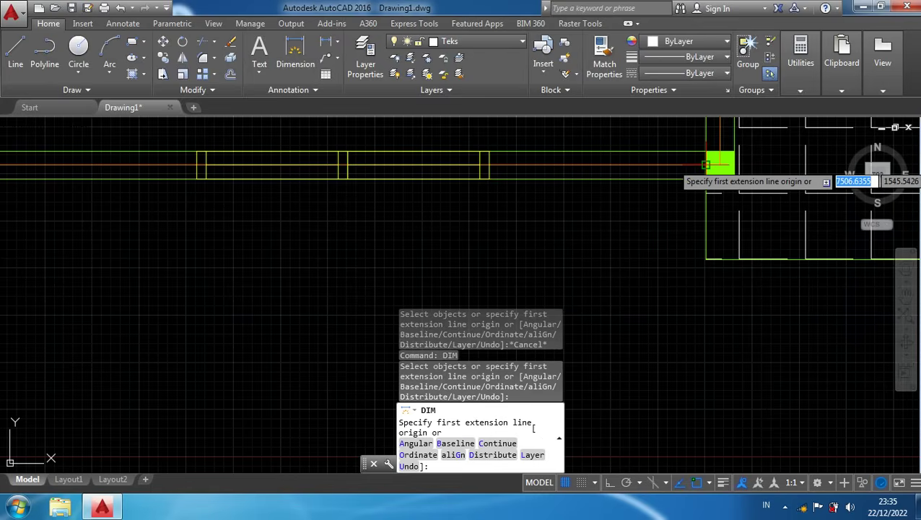
click(706, 165)
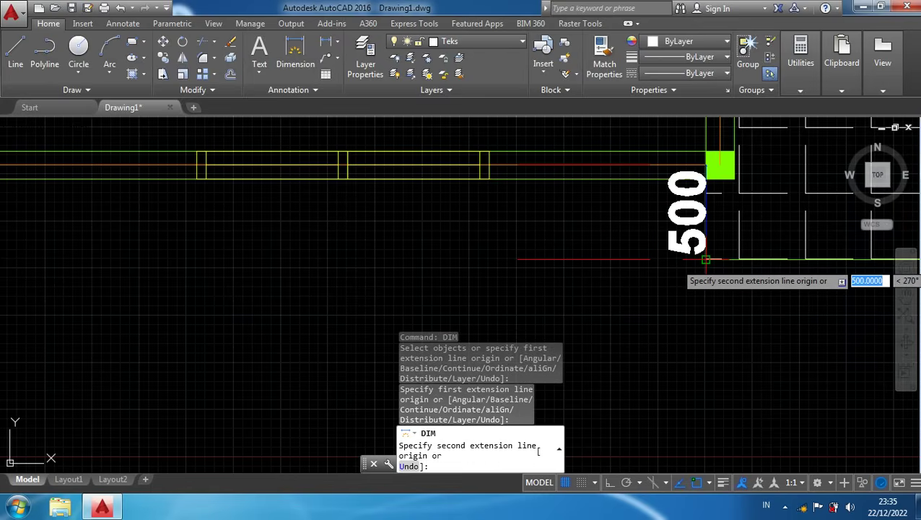
click(707, 259)
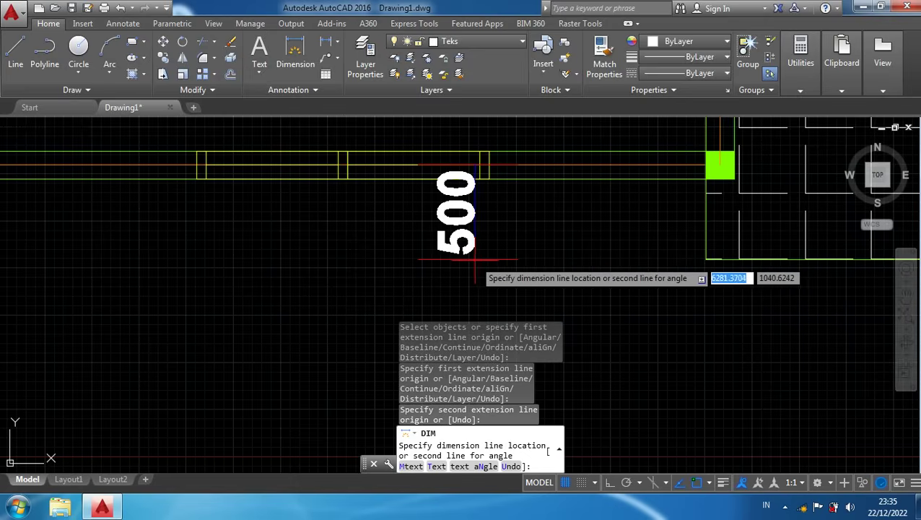
click(470, 258)
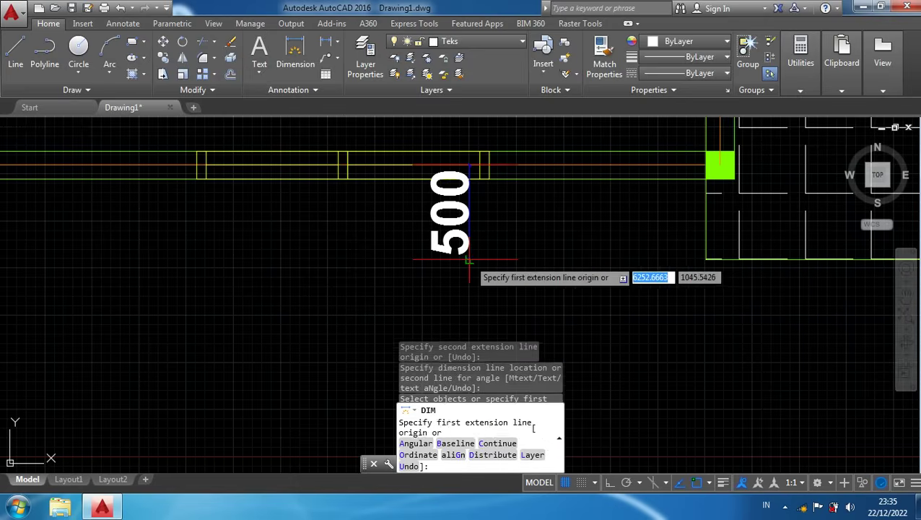
Dimension the lower Kamar Tidur front wall between its two corner column centerlines, placing the dimension line below the plan
scroll(533, 298, down, 1)
scroll(537, 296, down, 2)
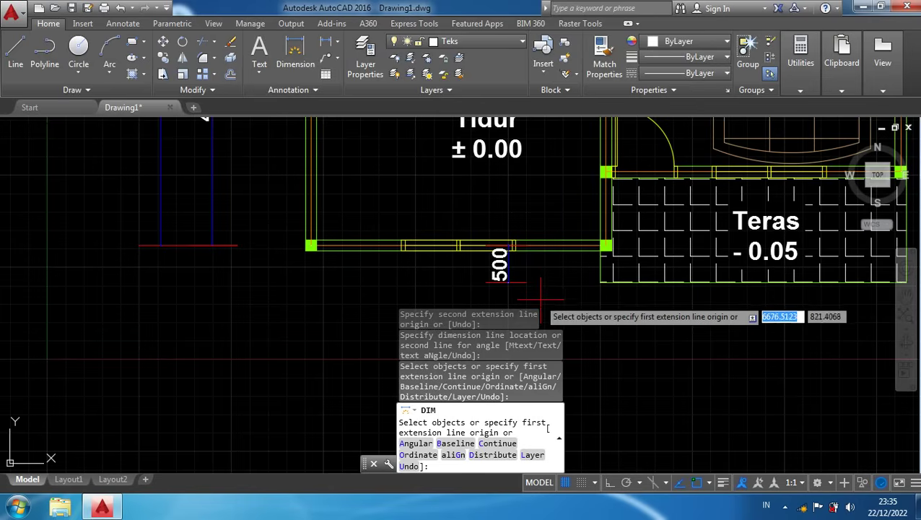
middle_drag(560, 304, 543, 222)
scroll(543, 223, down, 1)
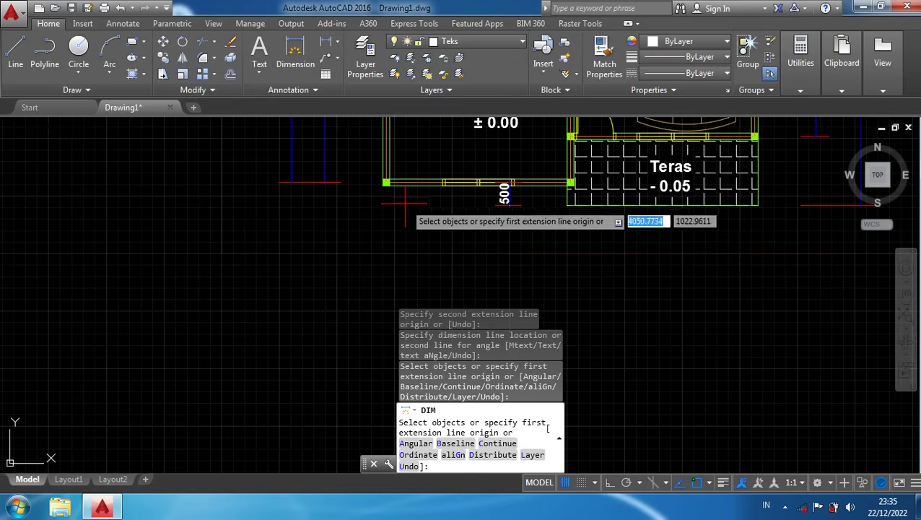
scroll(400, 196, up, 4)
click(366, 160)
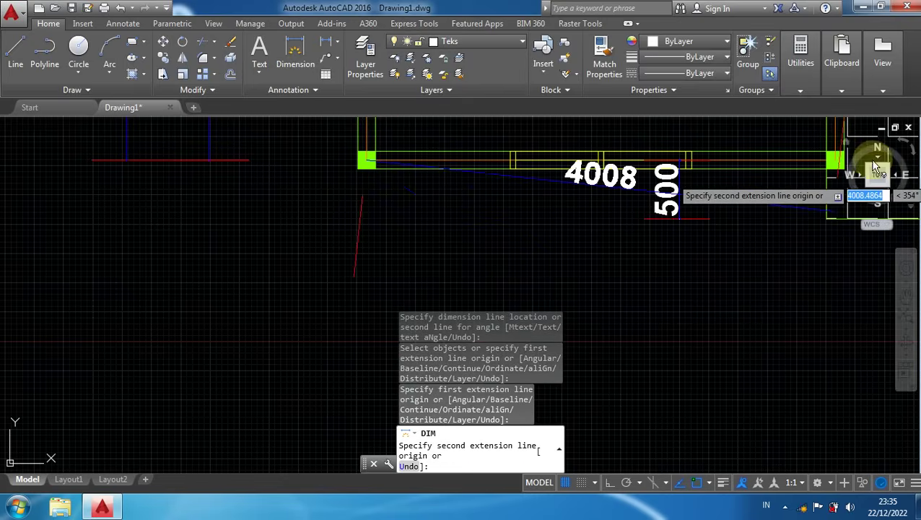
scroll(830, 167, up, 4)
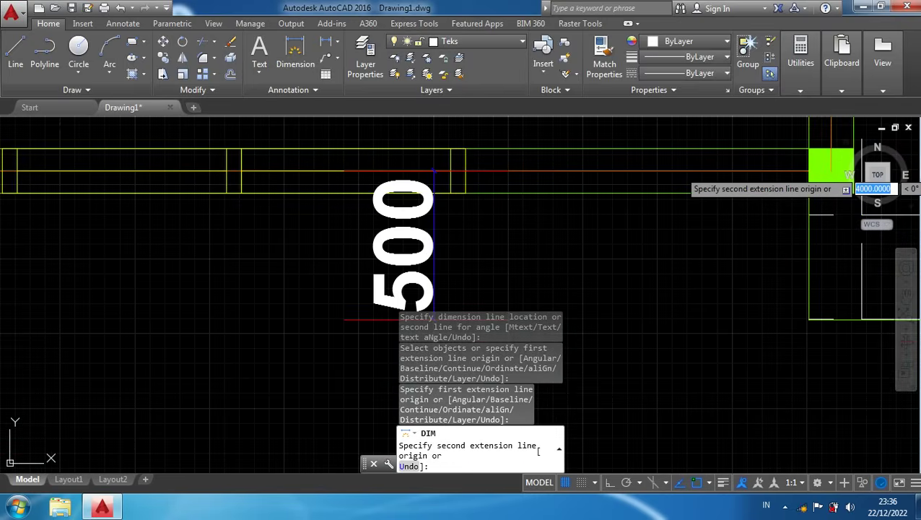
click(831, 171)
scroll(805, 328, down, 4)
middle_drag(818, 347, 812, 201)
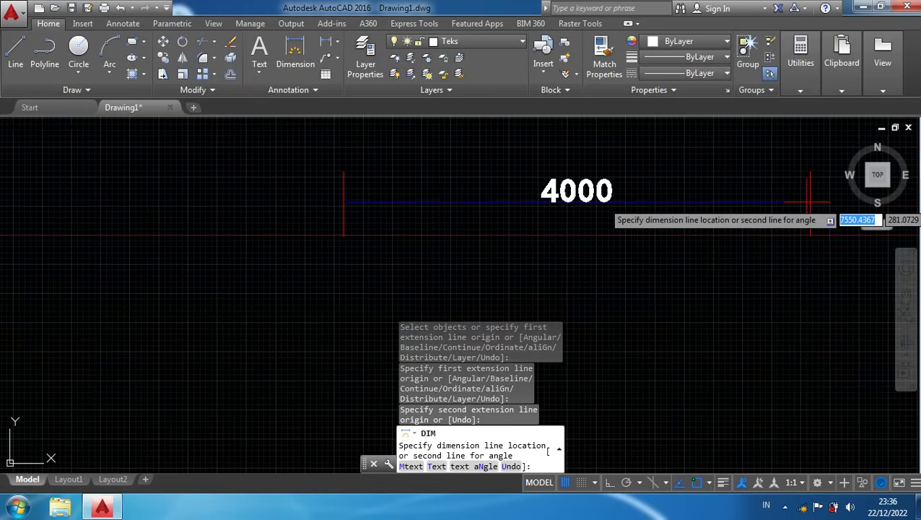
click(809, 202)
scroll(795, 232, down, 4)
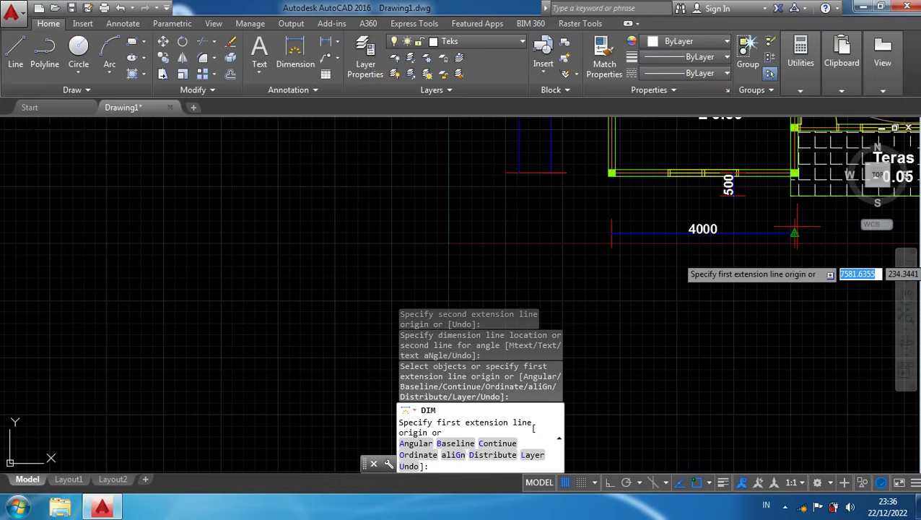
Dimension the R. Tamu front wall between its two column centerlines, aligning the dimension line with the Kamar Tidur front dimension below the plan
middle_drag(818, 232, 562, 228)
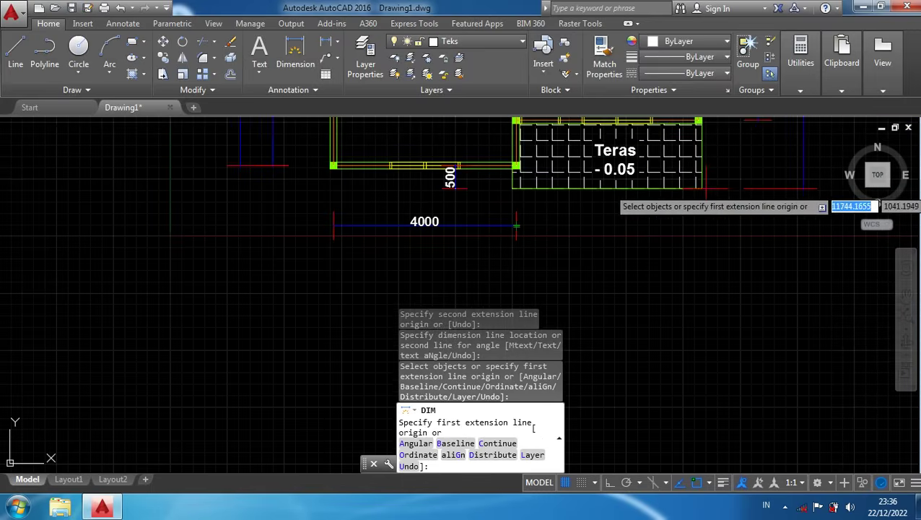
middle_drag(699, 218, 697, 273)
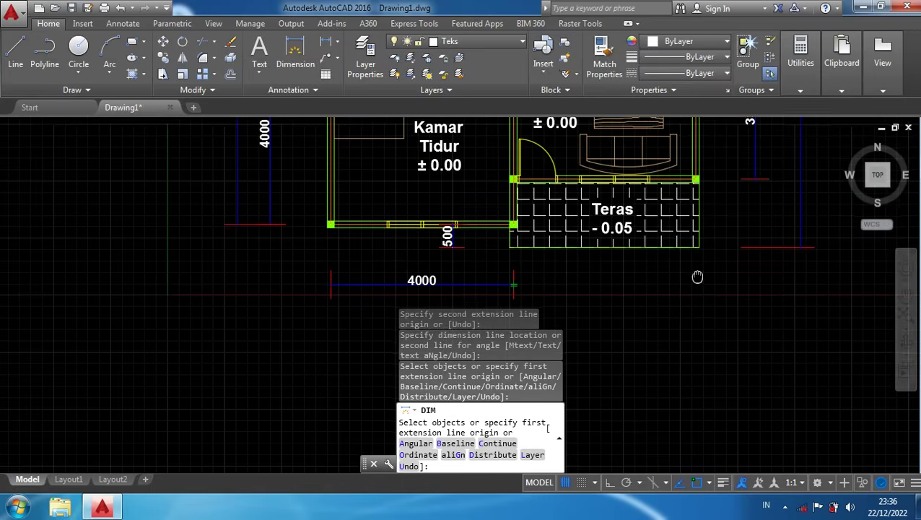
scroll(706, 175, up, 4)
scroll(706, 175, up, 2)
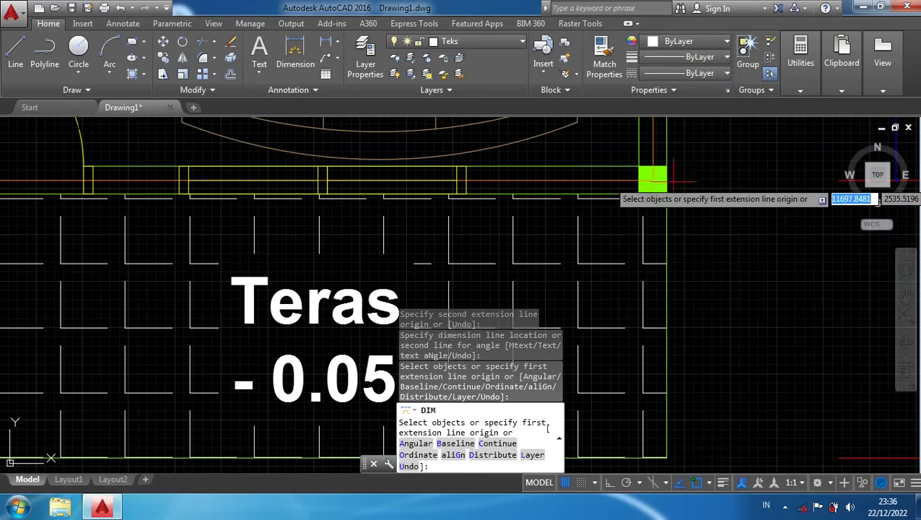
click(652, 179)
scroll(628, 209, down, 4)
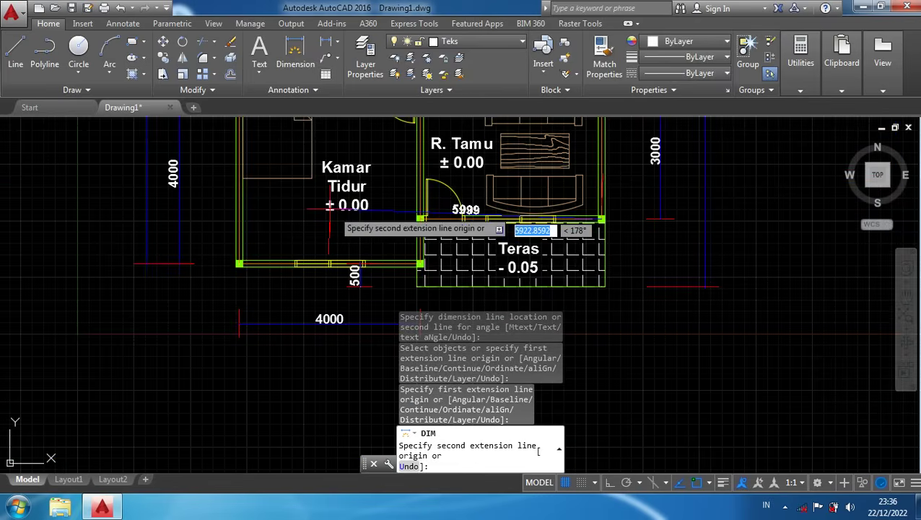
scroll(404, 220, up, 5)
scroll(474, 224, up, 4)
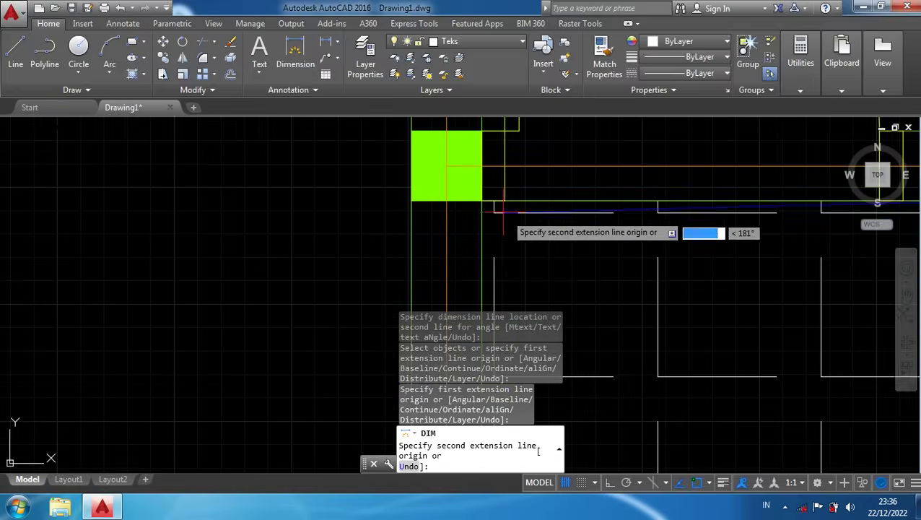
click(445, 166)
scroll(445, 166, down, 5)
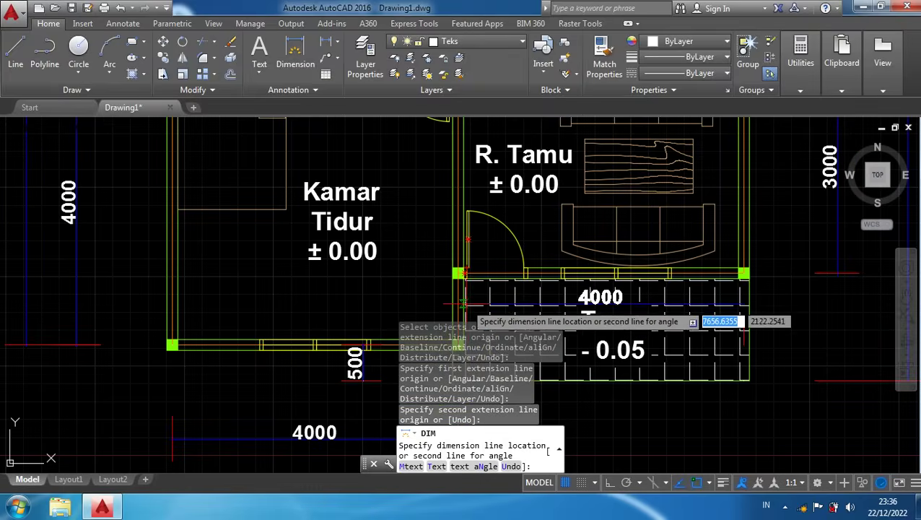
middle_drag(466, 290, 492, 127)
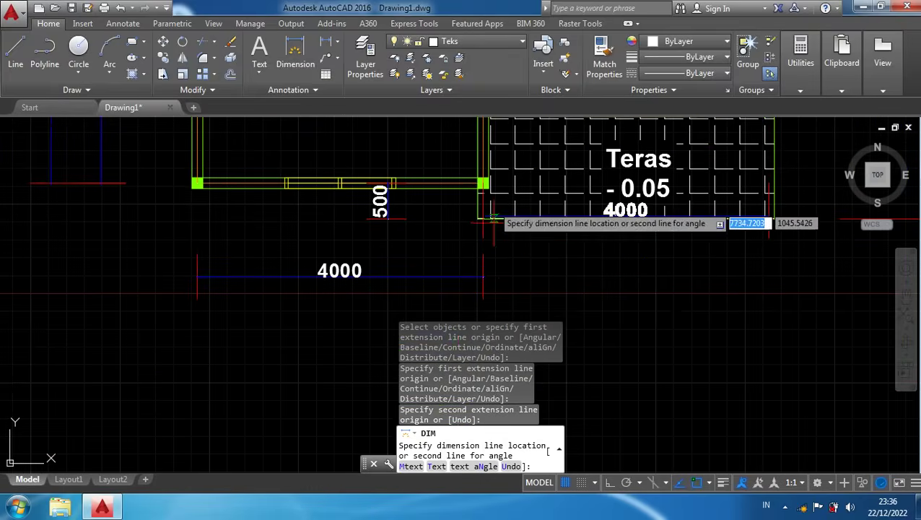
click(482, 277)
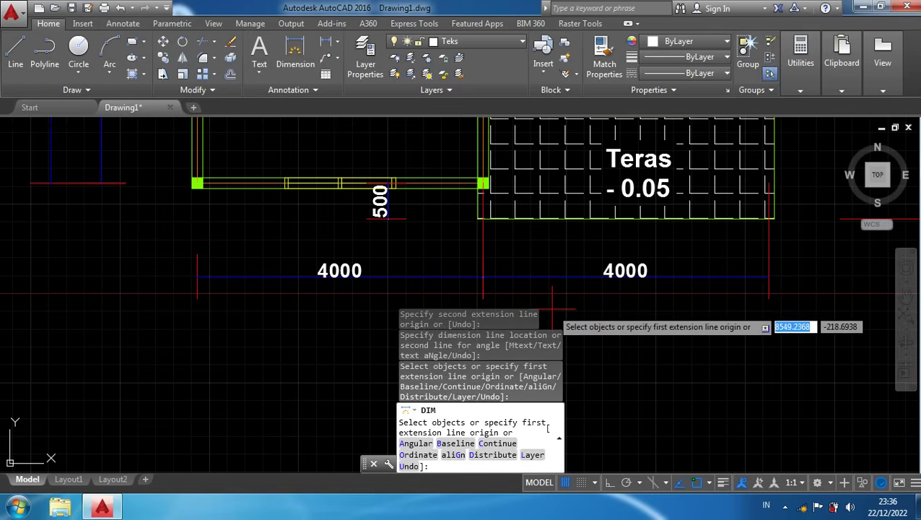
text(c)
key(Return)
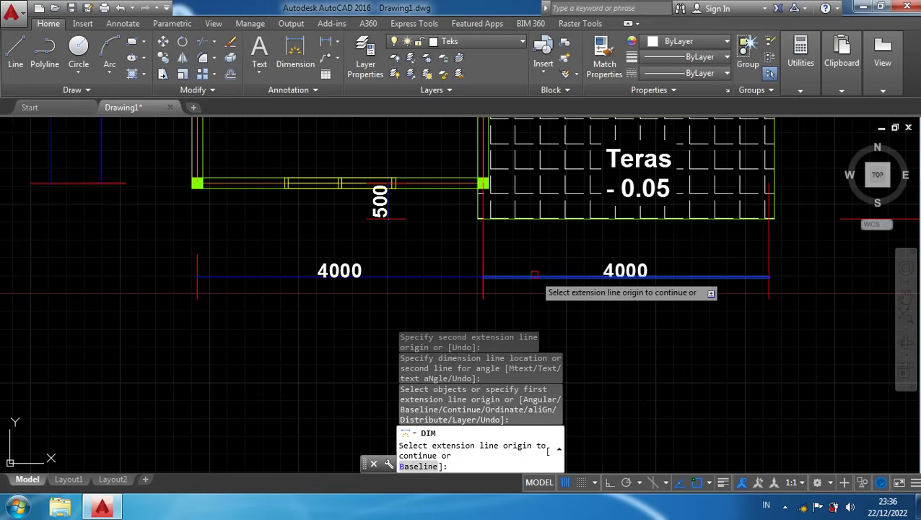
key(Return)
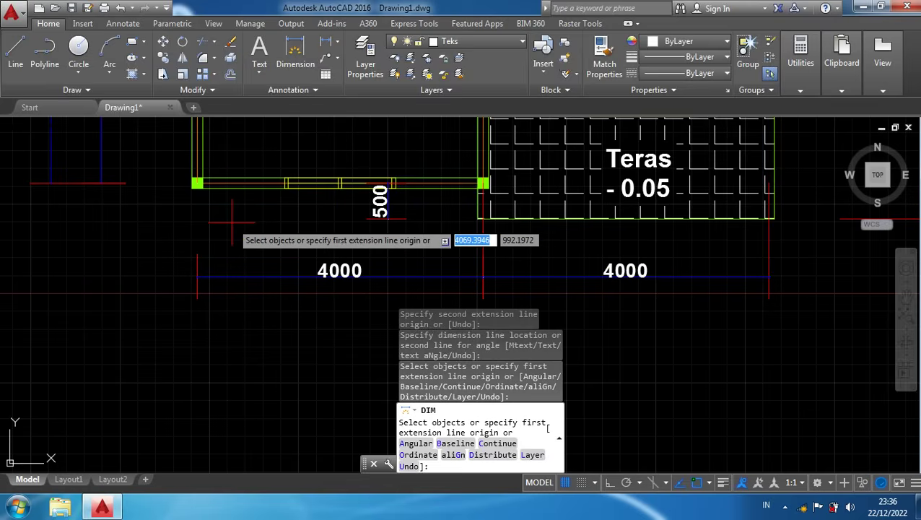
click(278, 276)
key(Escape)
key(Return)
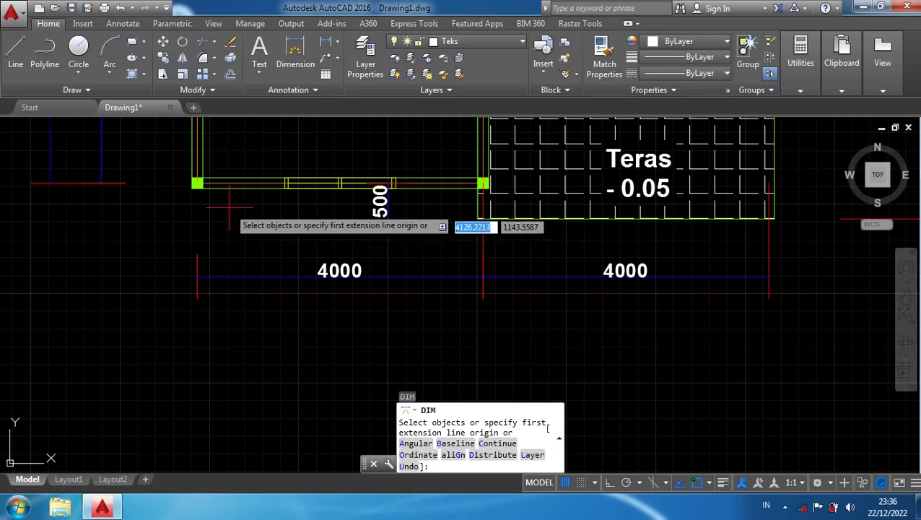
Dimension the overall front width from the lower Kamar Tidur outer corner centerline to the Teras outer centerline, placing the dimension line below the two front dimensions
scroll(189, 189, up, 4)
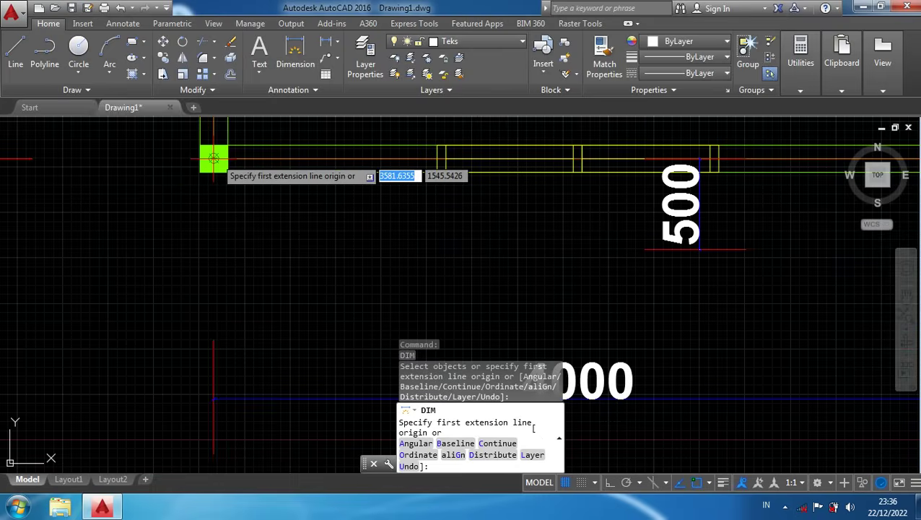
scroll(214, 157, down, 4)
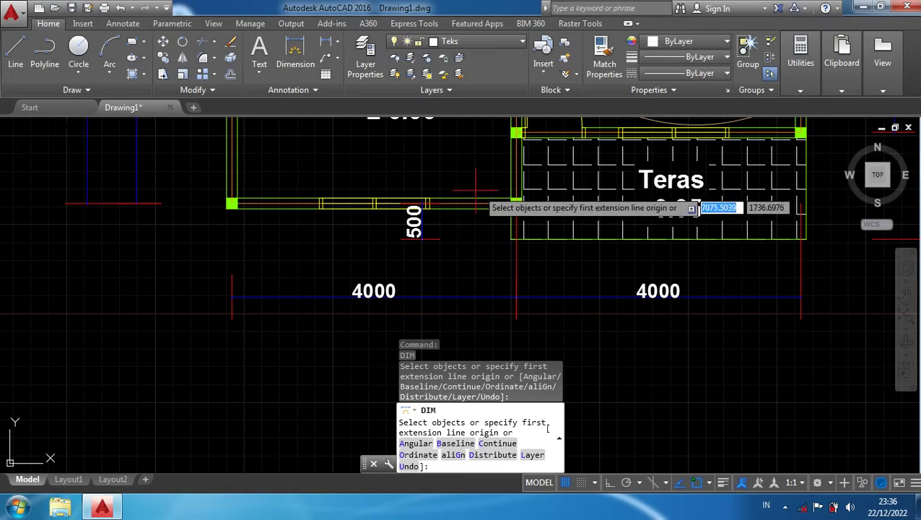
key(Return)
key(Return)
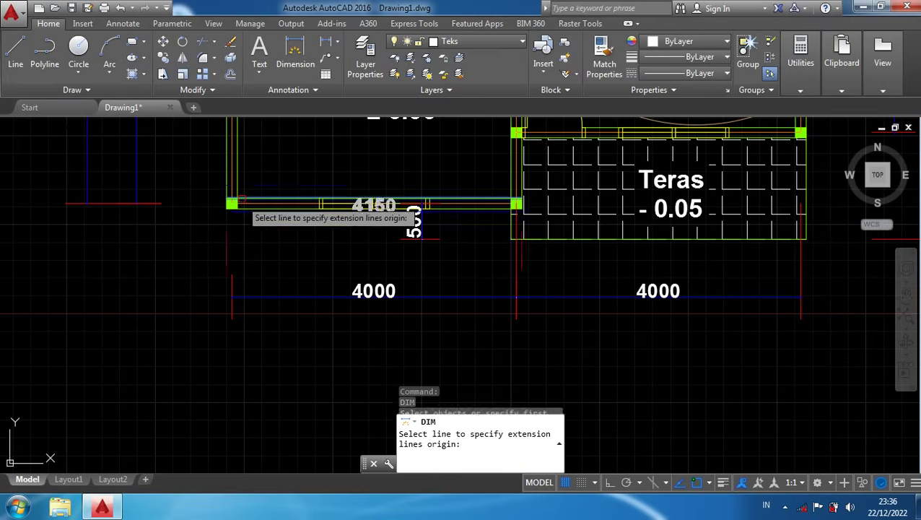
scroll(242, 201, up, 5)
middle_drag(274, 230, 443, 268)
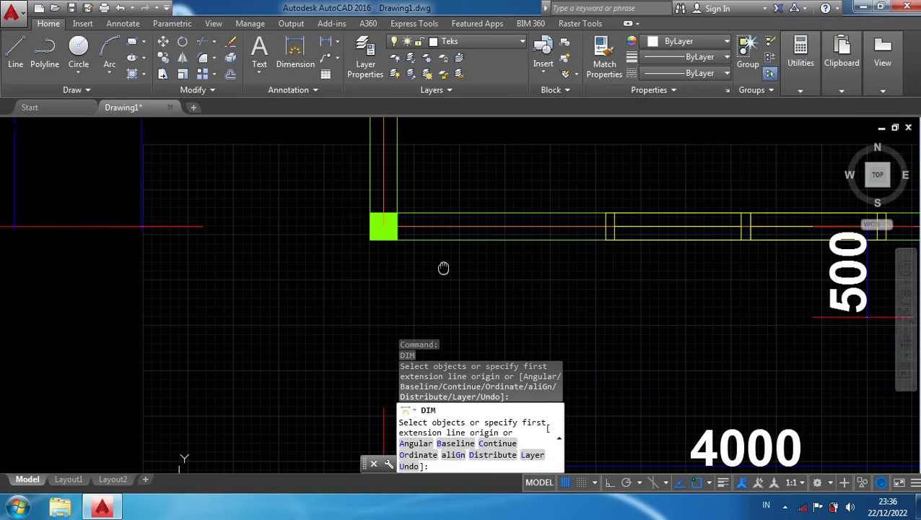
key(Return)
click(381, 225)
scroll(426, 311, down, 5)
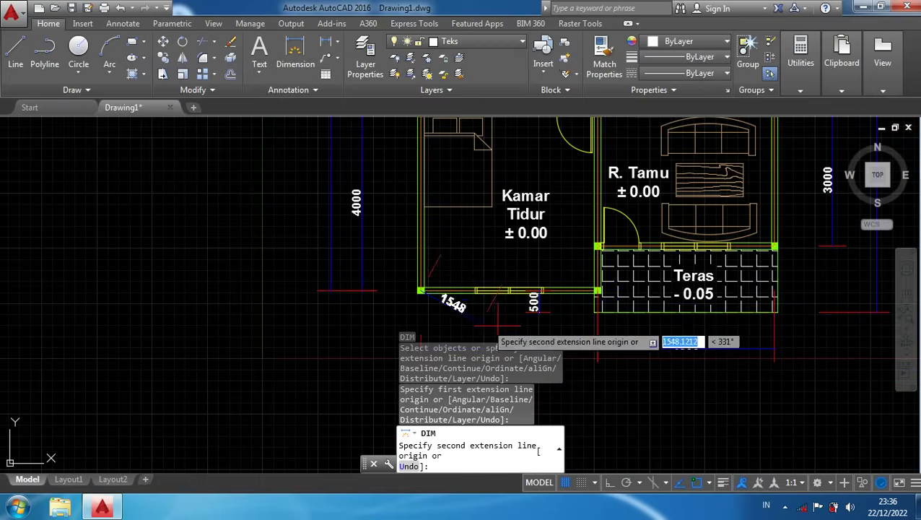
scroll(777, 287, up, 4)
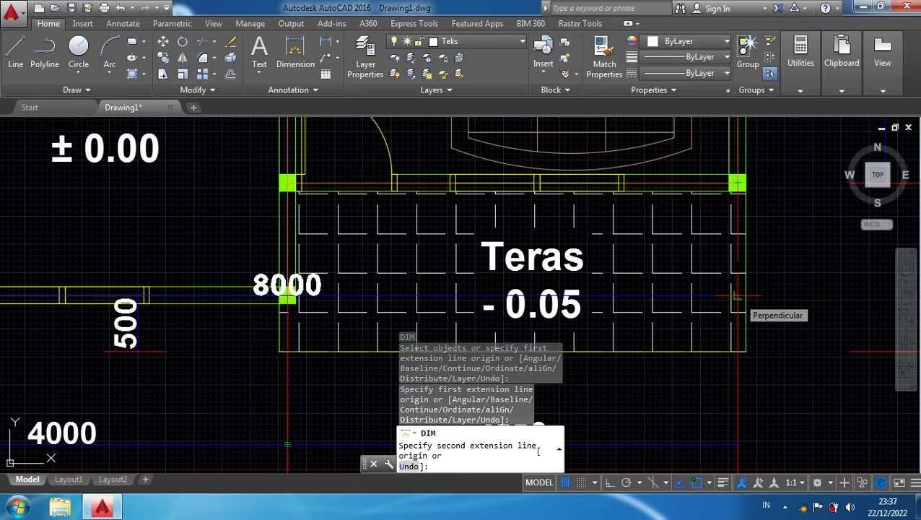
click(736, 296)
scroll(722, 375, down, 2)
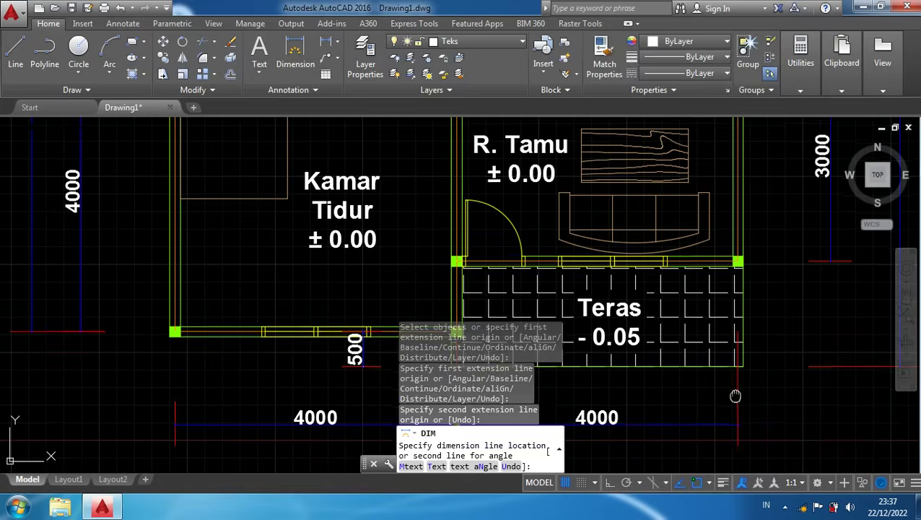
middle_drag(736, 390, 747, 191)
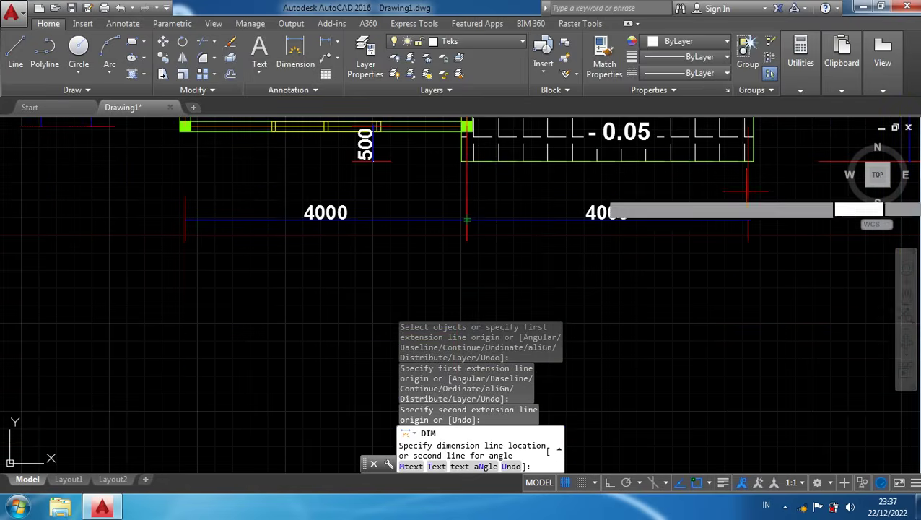
click(758, 273)
scroll(670, 342, down, 4)
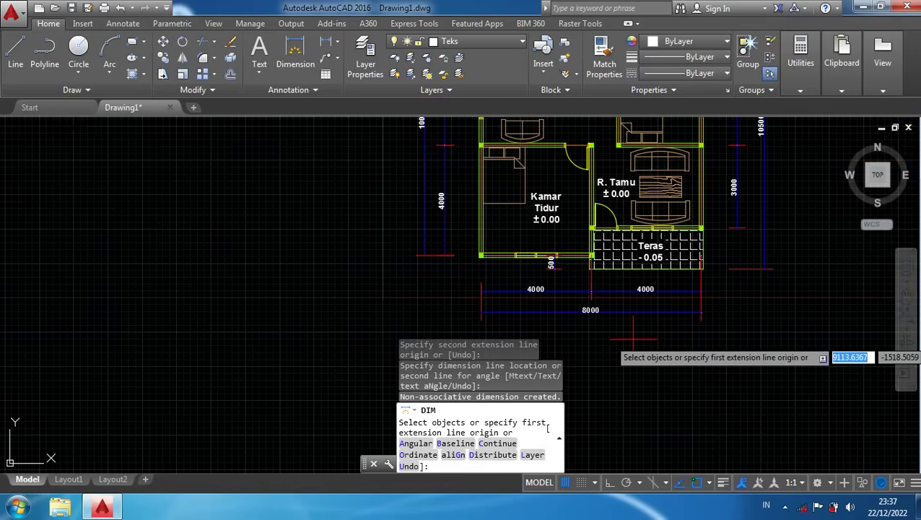
key(Escape)
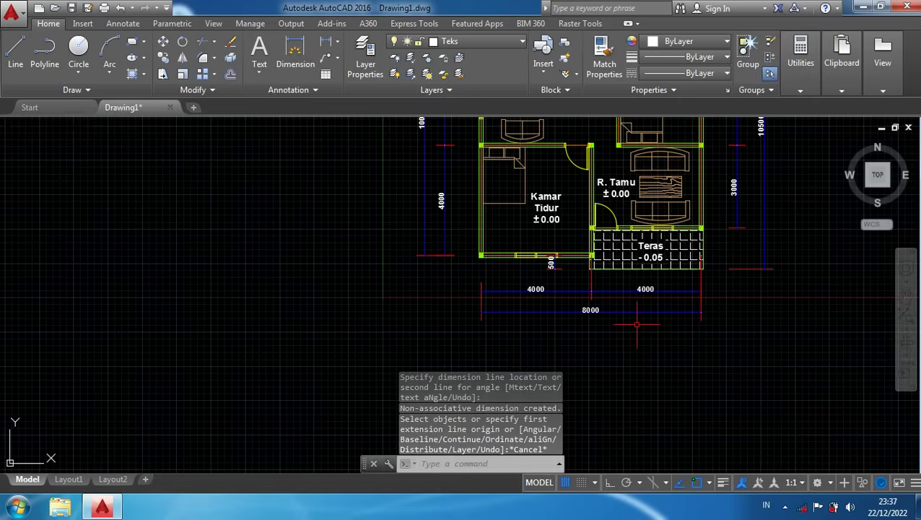
Zoom to the drawing extents and examine the whole dimensioned floor plan
scroll(635, 324, down, 3)
mouse_move(767, 249)
middle_down()
mouse_move(753, 288)
mouse_move(694, 324)
middle_up()
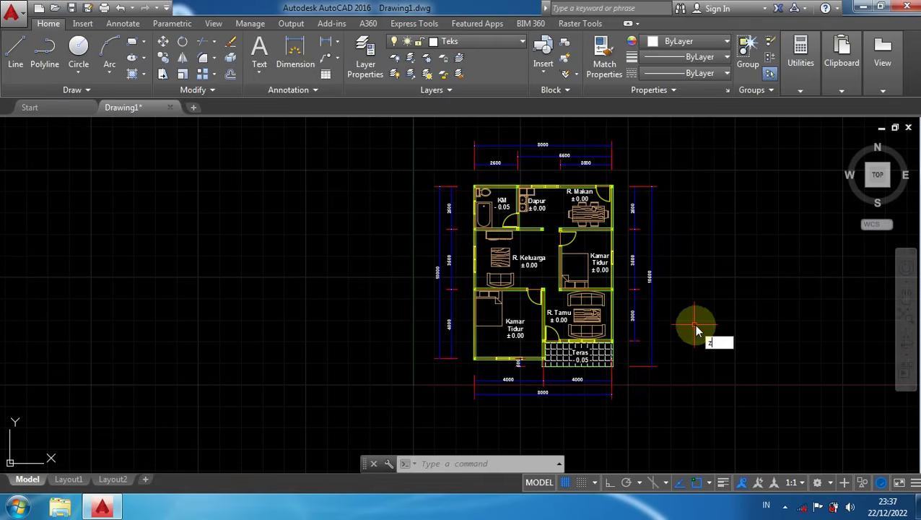
key(Return)
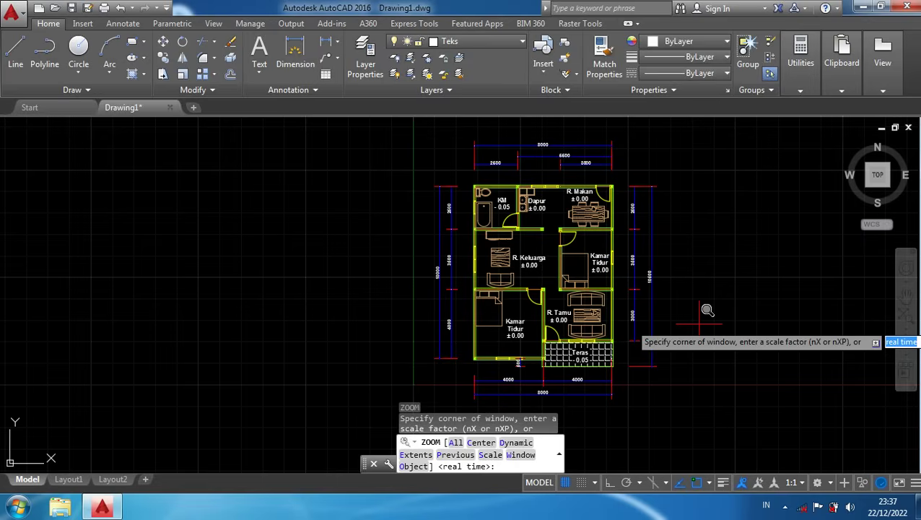
text(e)
key(Return)
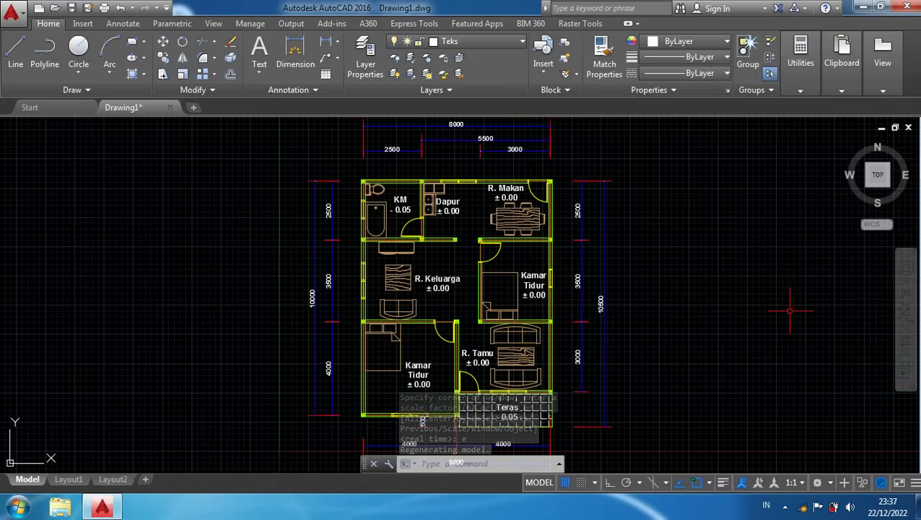
middle_drag(789, 311, 627, 307)
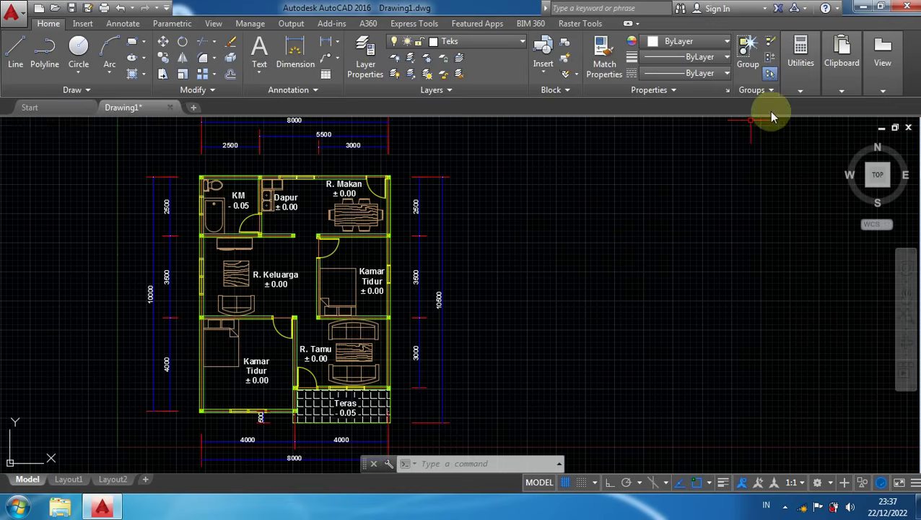
click(843, 64)
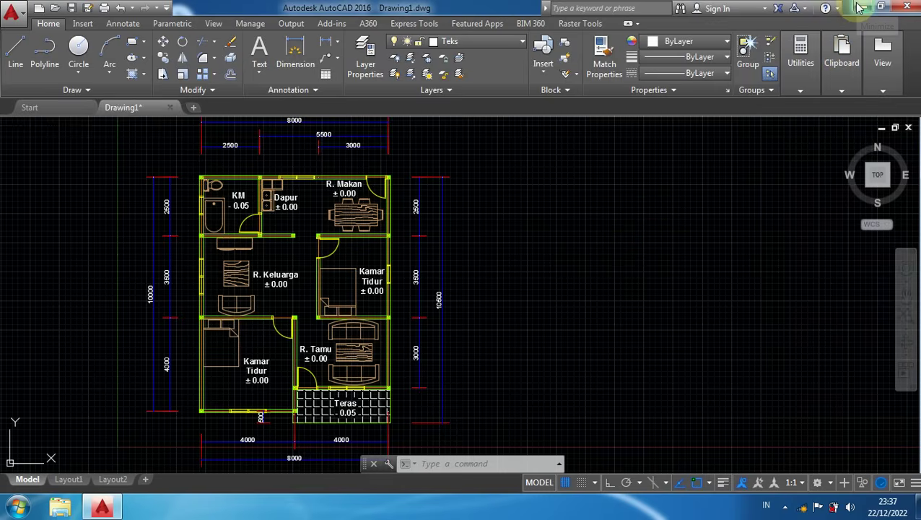